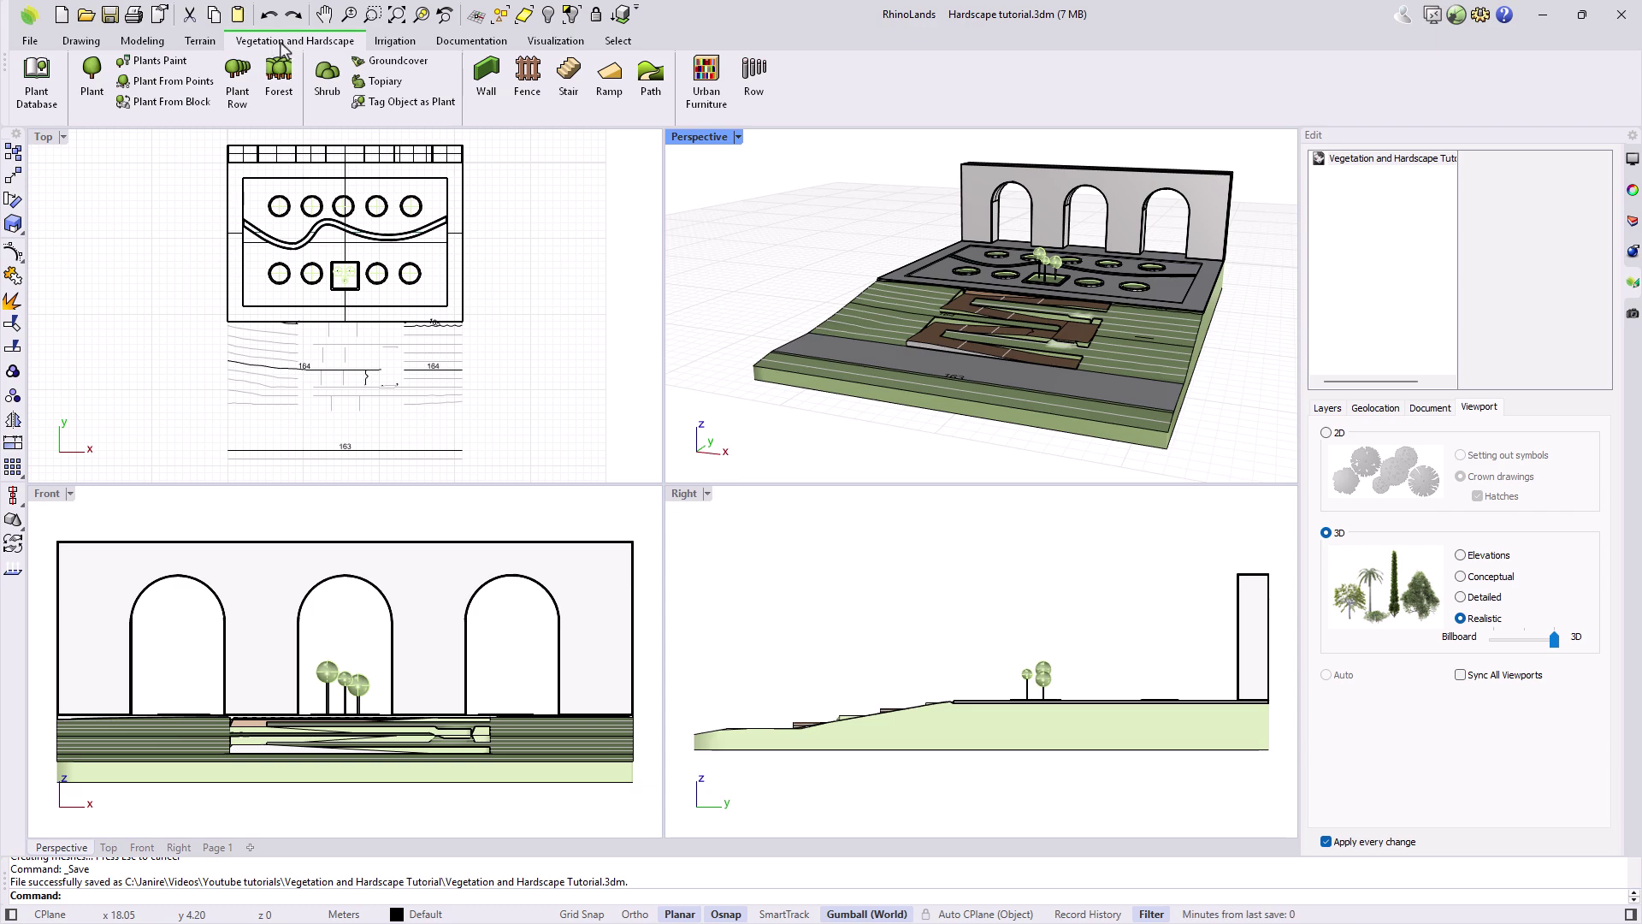
# Start a new wall in a maximised perspective view and lower its smoothness slightly
pyautogui.doubleClick(700, 136)
pyautogui.scroll(2, 818, 521)
pyautogui.moveTo(818, 521); pyautogui.dragTo(565, 312, button='right')
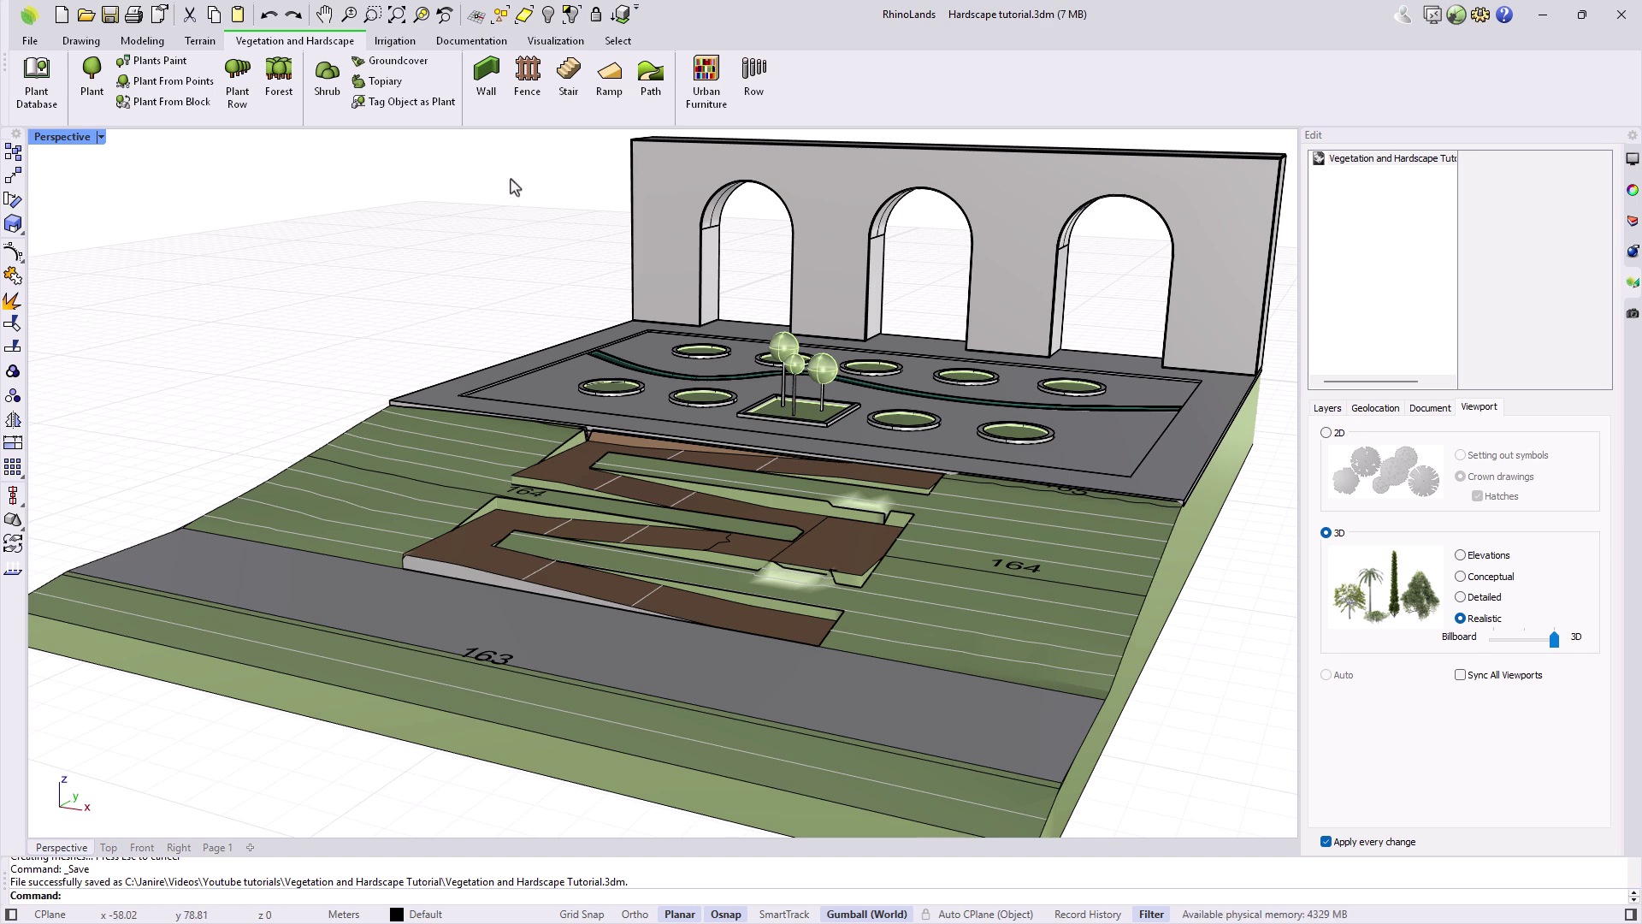
pyautogui.click(485, 73)
pyautogui.click(719, 328)
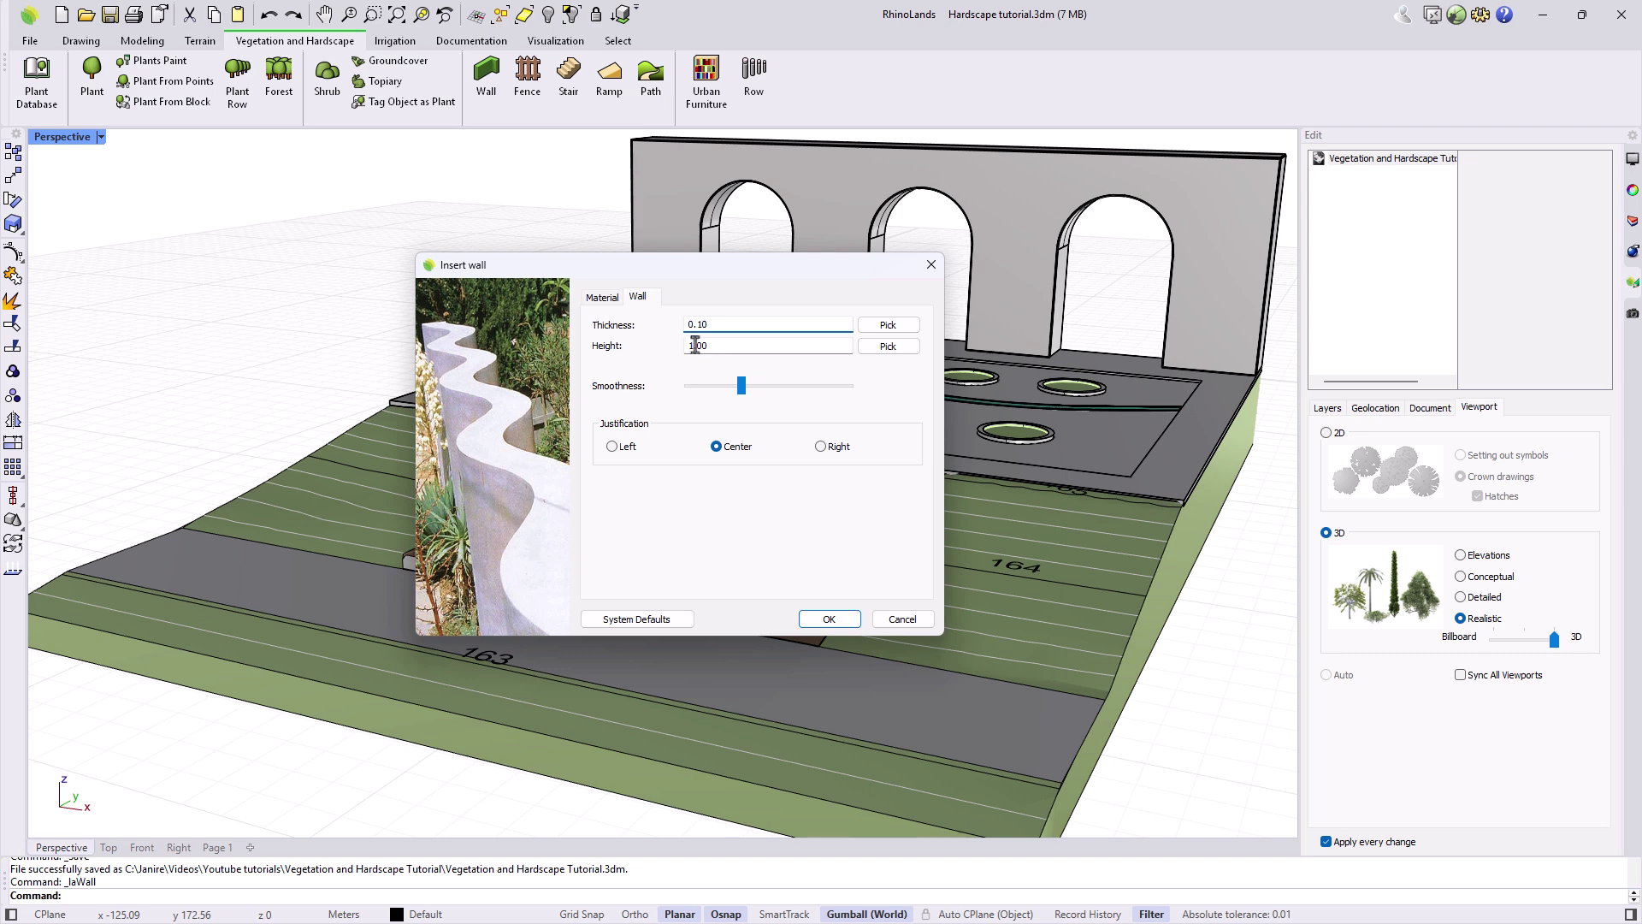
pyautogui.moveTo(742, 395); pyautogui.dragTo(722, 393)
# Give the new wall the d431alab stone texture and accept its settings
pyautogui.click(602, 299)
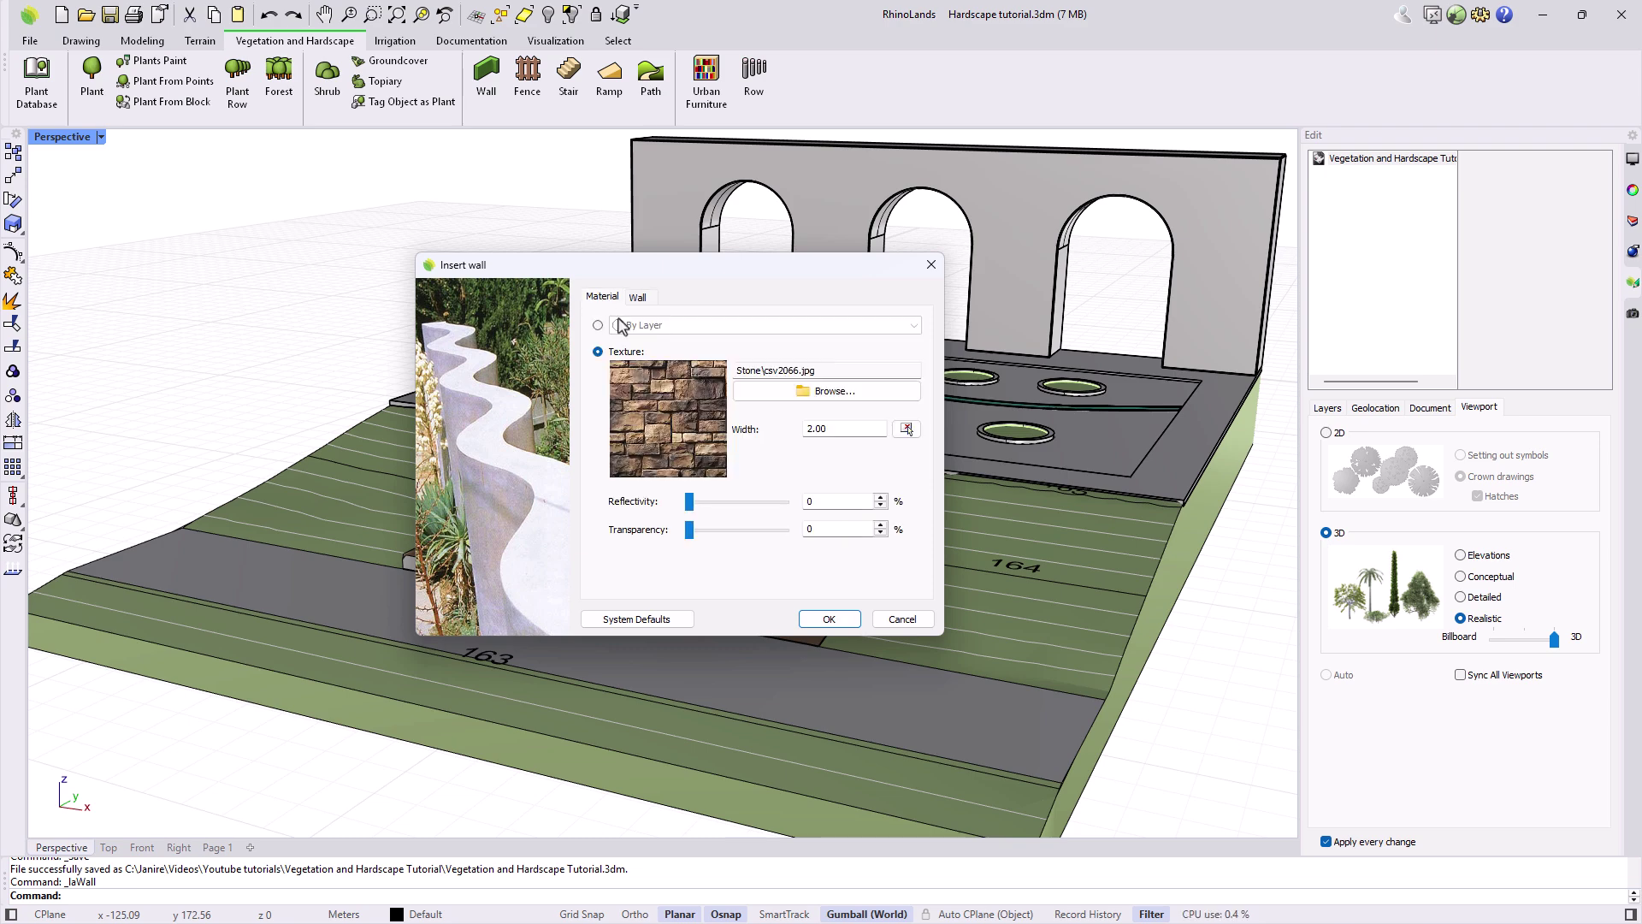
pyautogui.click(774, 391)
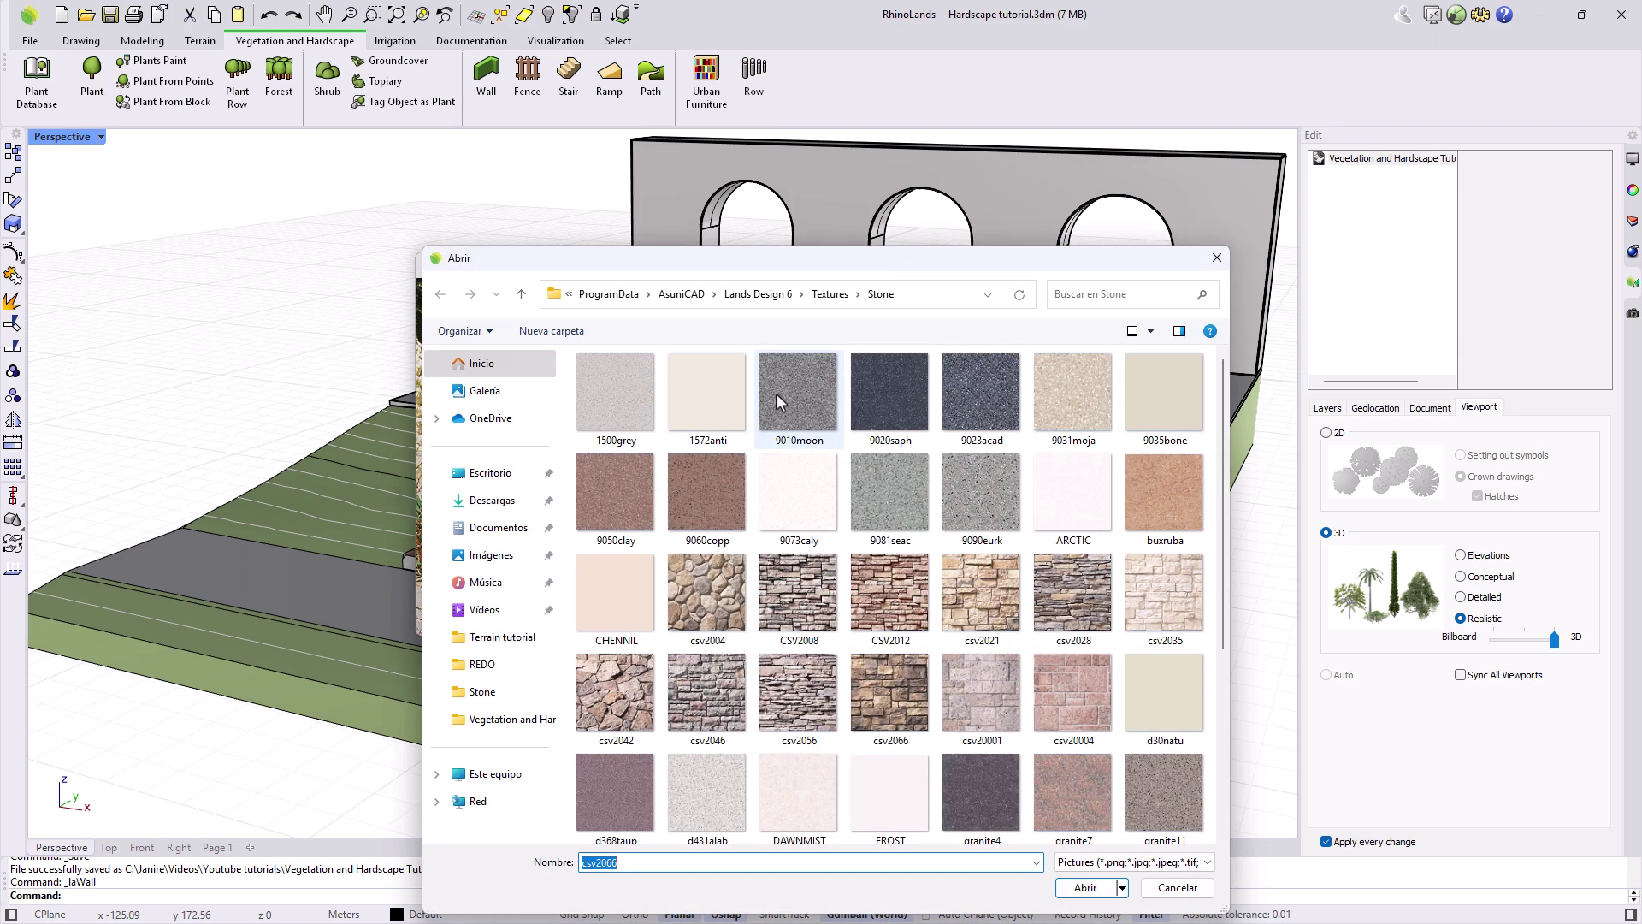
pyautogui.scroll(-3, 789, 462)
pyautogui.doubleClick(721, 536)
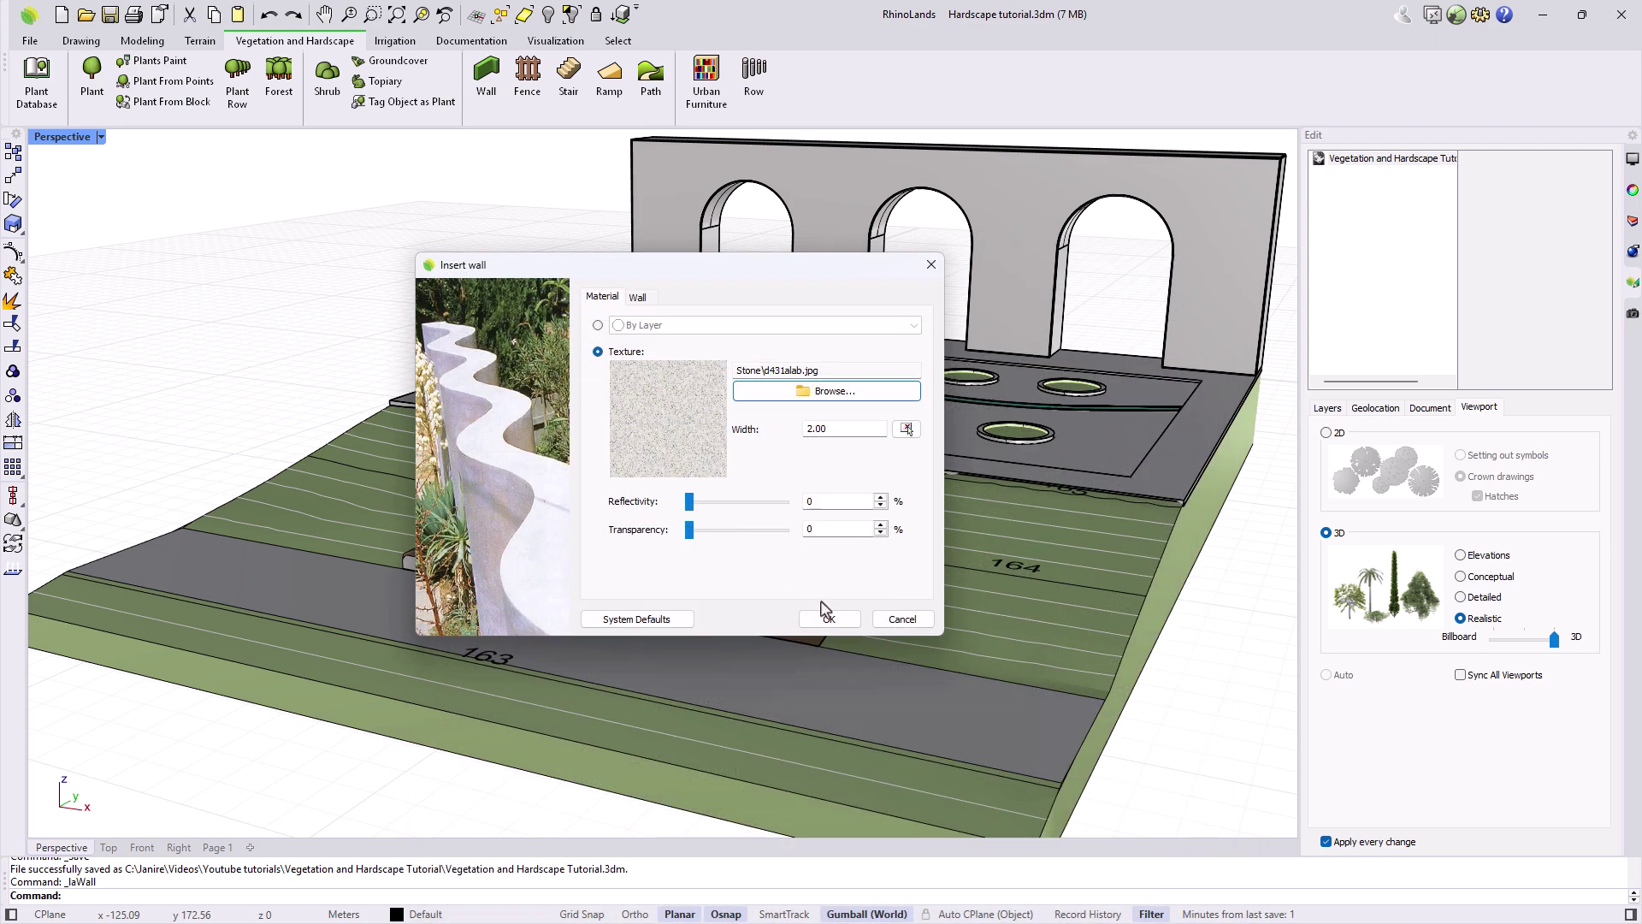
pyautogui.click(827, 620)
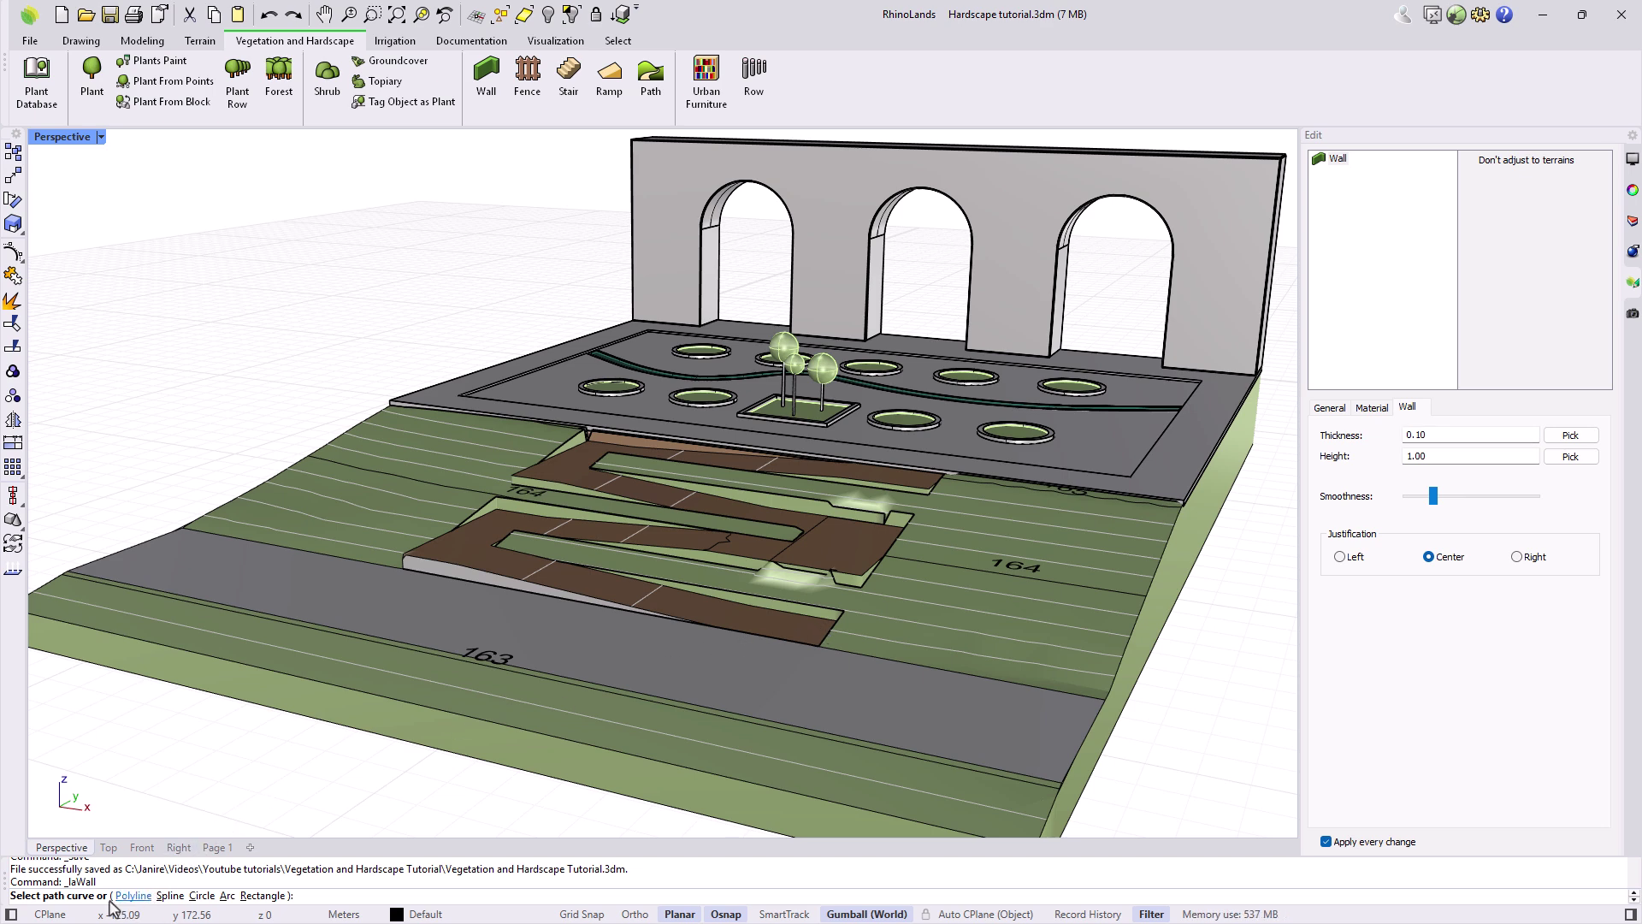
# Draw the wall along a four-point S-shaped spline on the grass slope beside the ramps
pyautogui.click(170, 895)
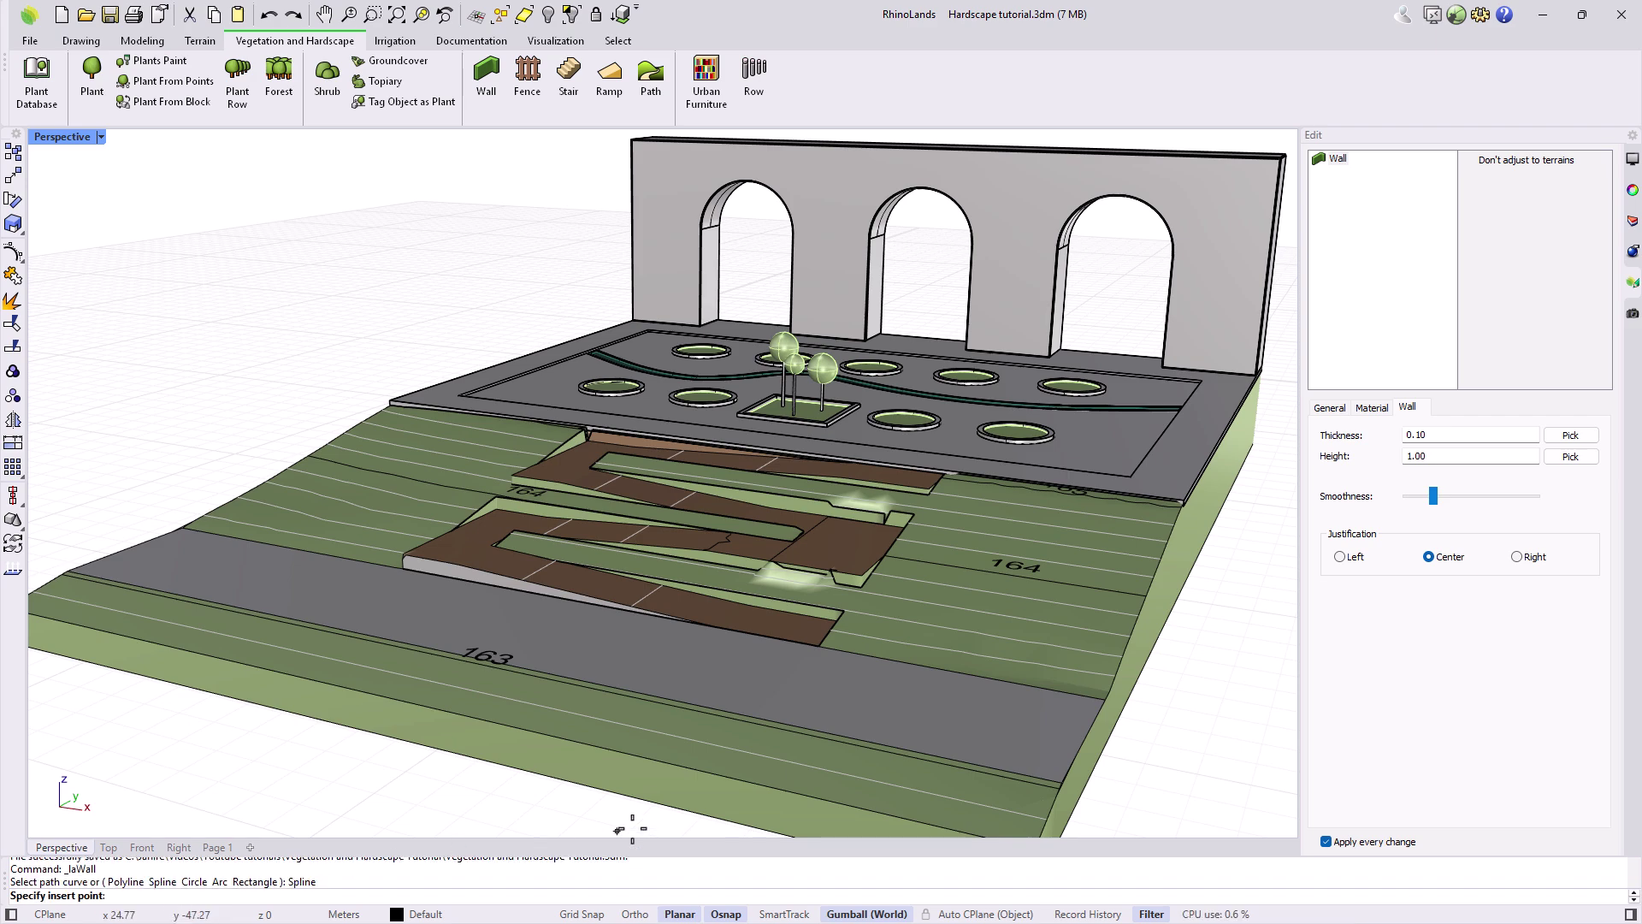
pyautogui.scroll(3, 1061, 556)
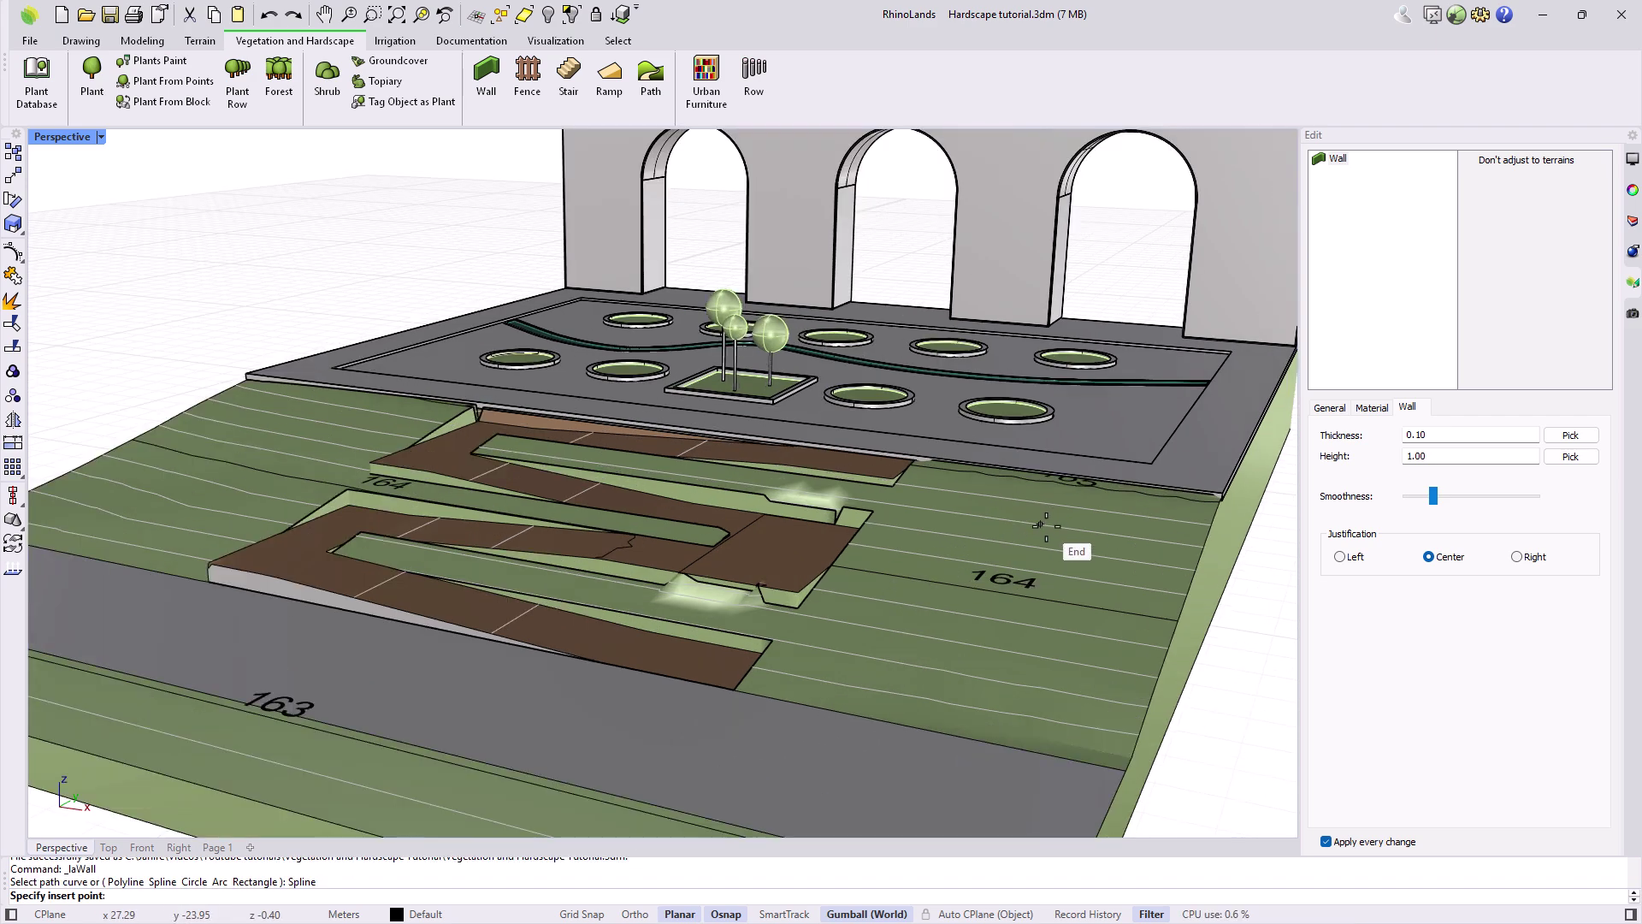
pyautogui.click(1085, 549)
pyautogui.click(936, 604)
pyautogui.click(1045, 665)
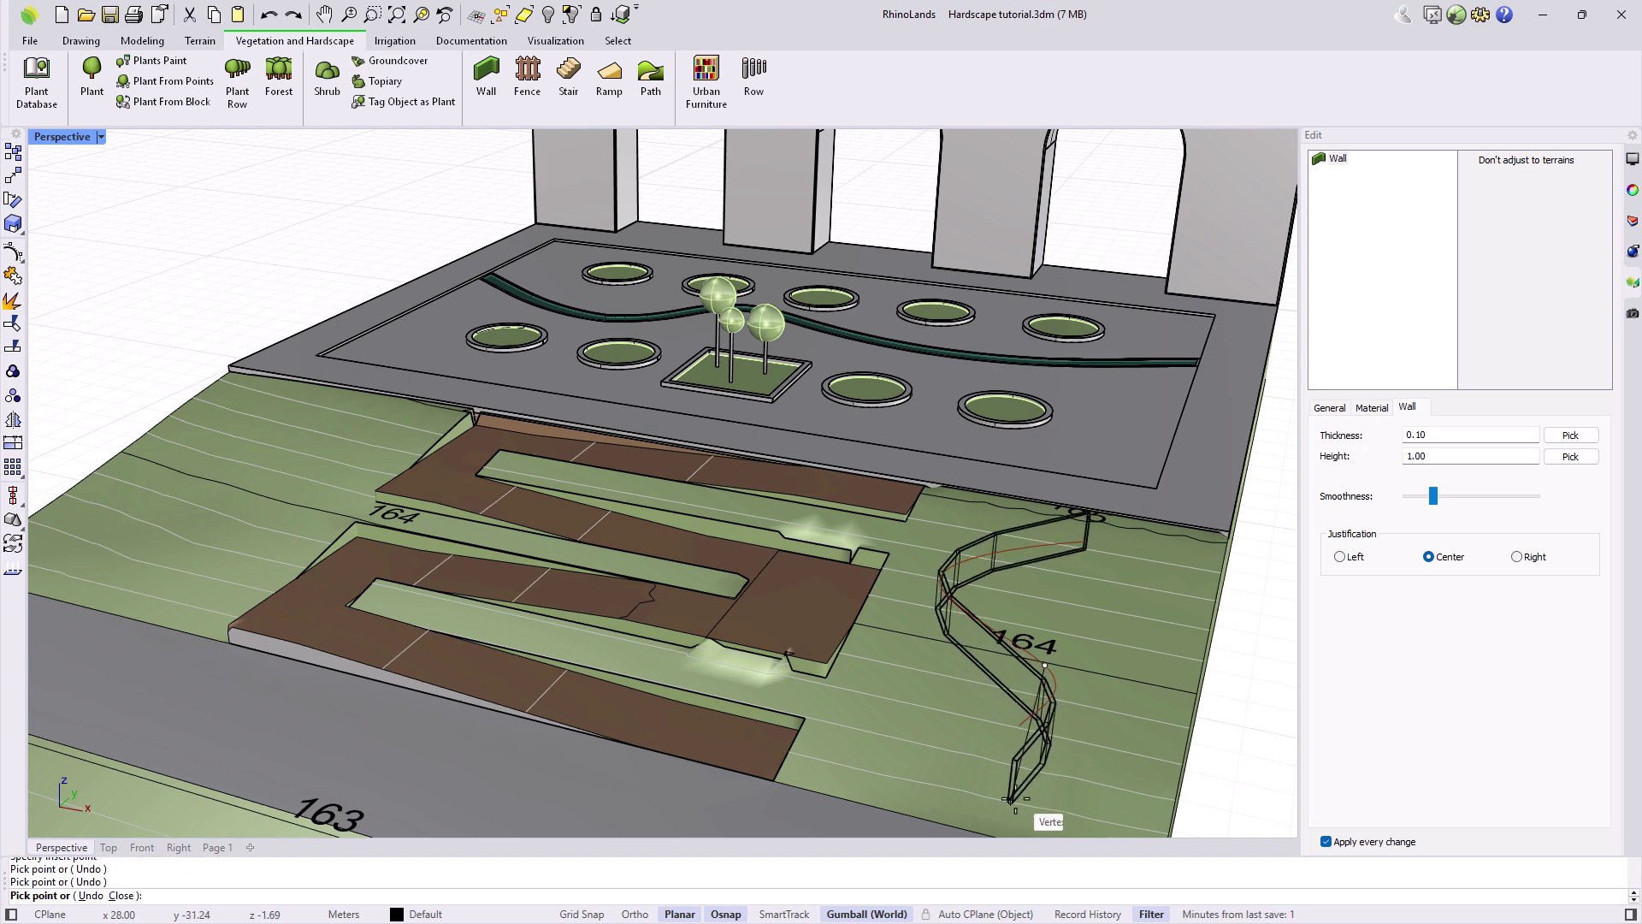
pyautogui.click(1010, 801)
pyautogui.press('Return')
pyautogui.scroll(-3, 986, 804)
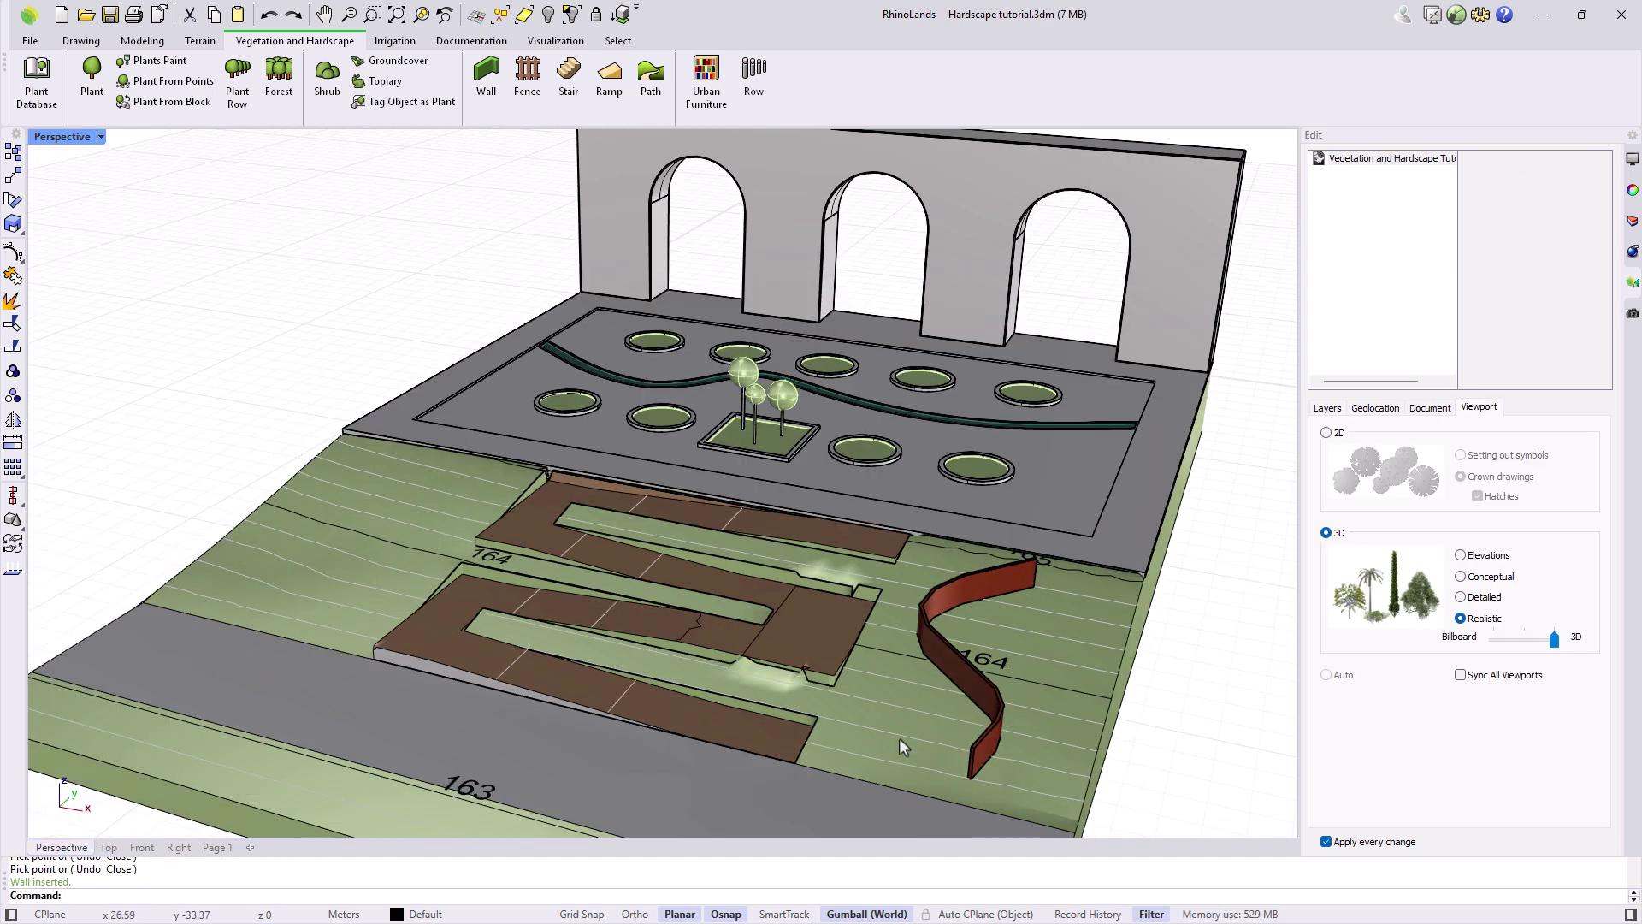
pyautogui.scroll(-3, 1008, 757)
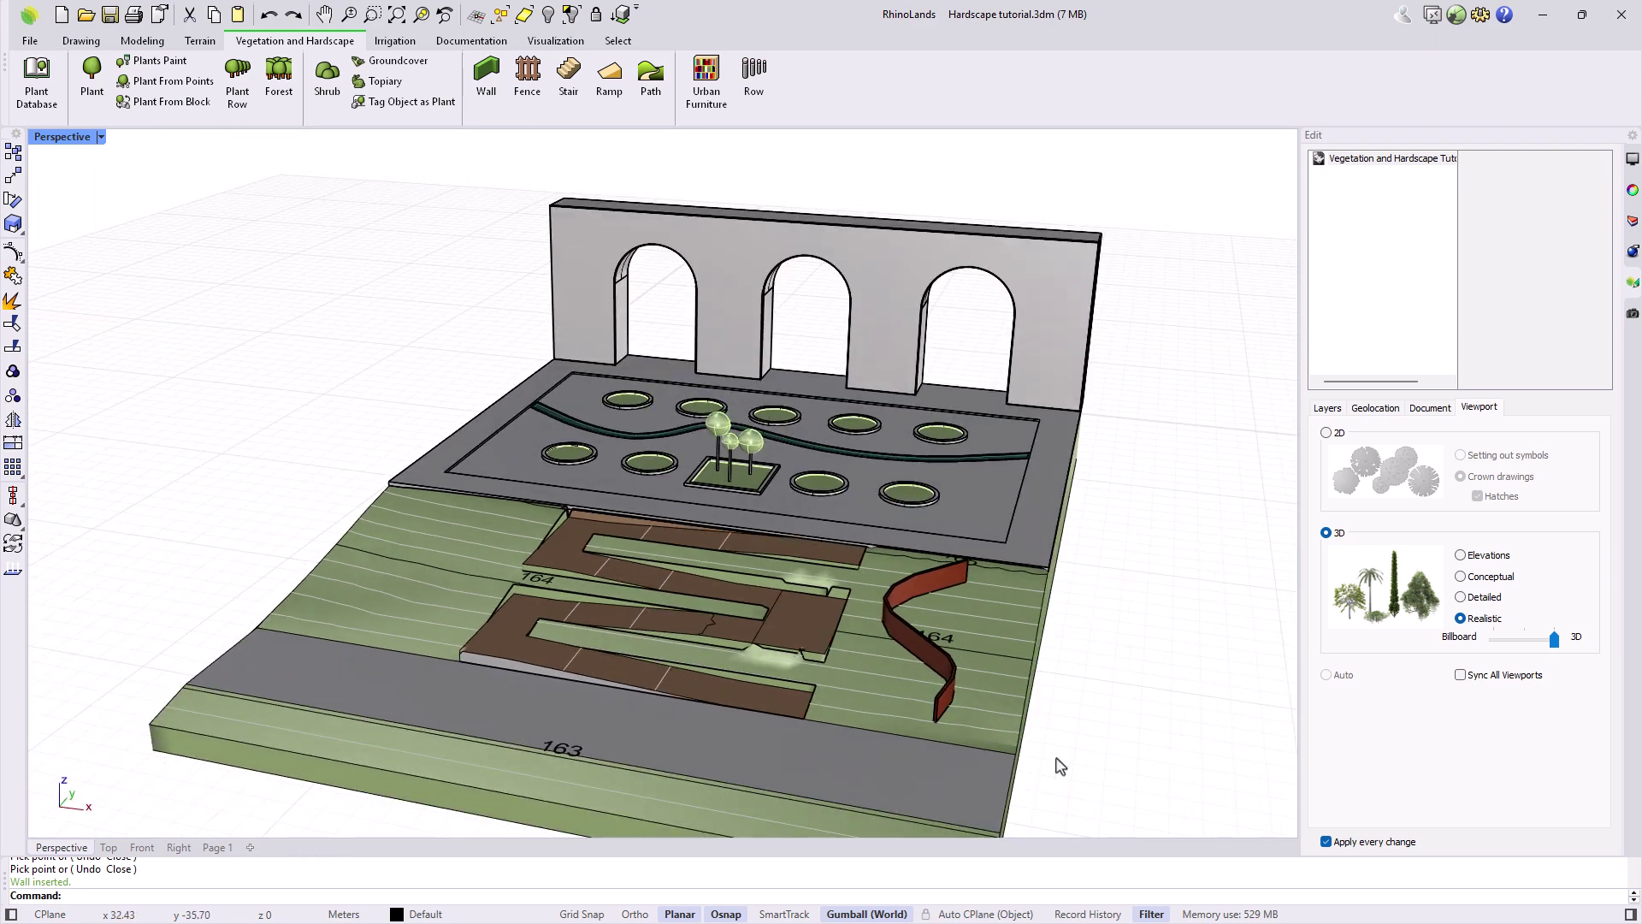
# Turn off terrain adjustment for the curved wall, and adjust it to the terrain again
pyautogui.click(934, 660)
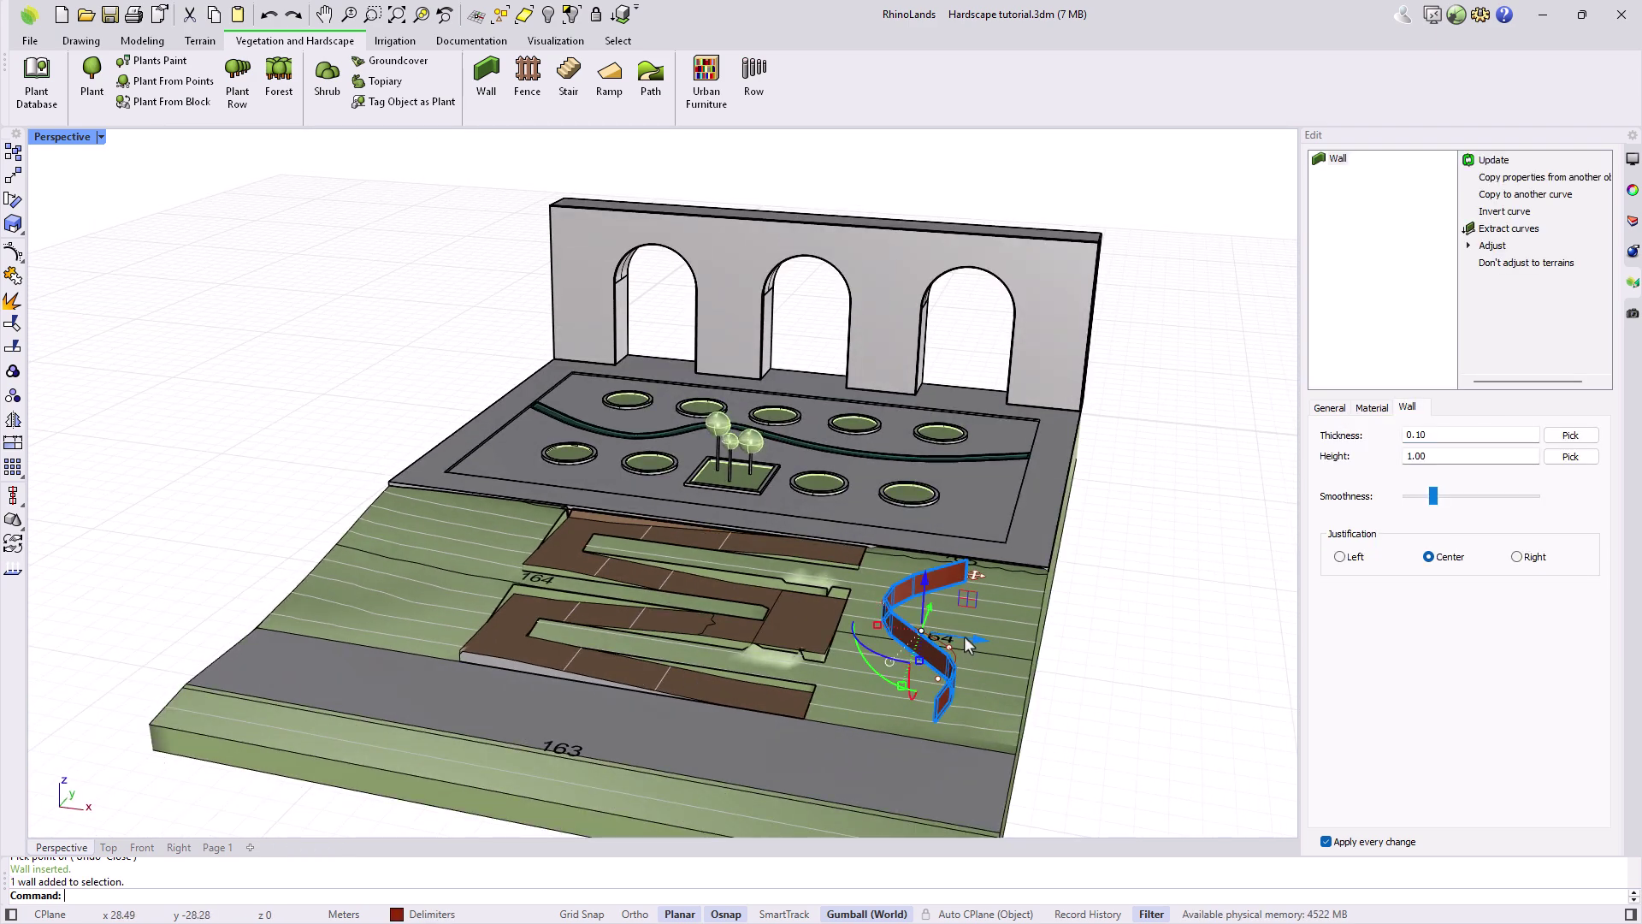
pyautogui.keyDown('shift'); pyautogui.moveTo(1012, 604); pyautogui.dragTo(912, 515, button='right'); pyautogui.keyUp('shift')
pyautogui.moveTo(858, 545); pyautogui.dragTo(859, 578)
pyautogui.scroll(2, 833, 573)
pyautogui.moveTo(833, 575); pyautogui.dragTo(827, 574, button='right')
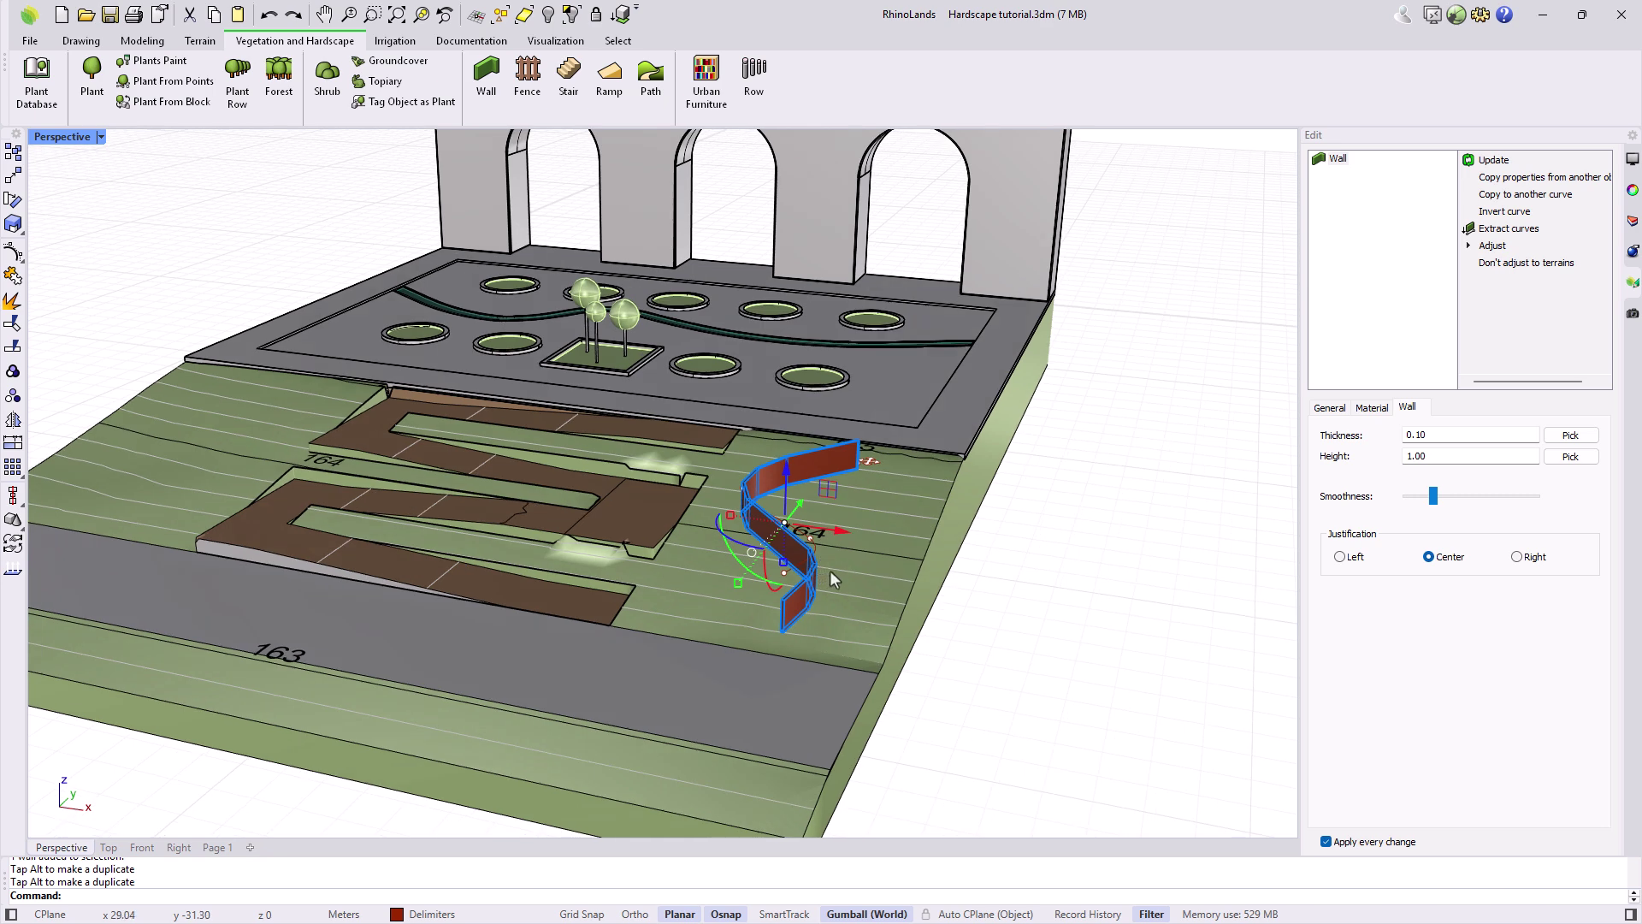
pyautogui.click(1521, 264)
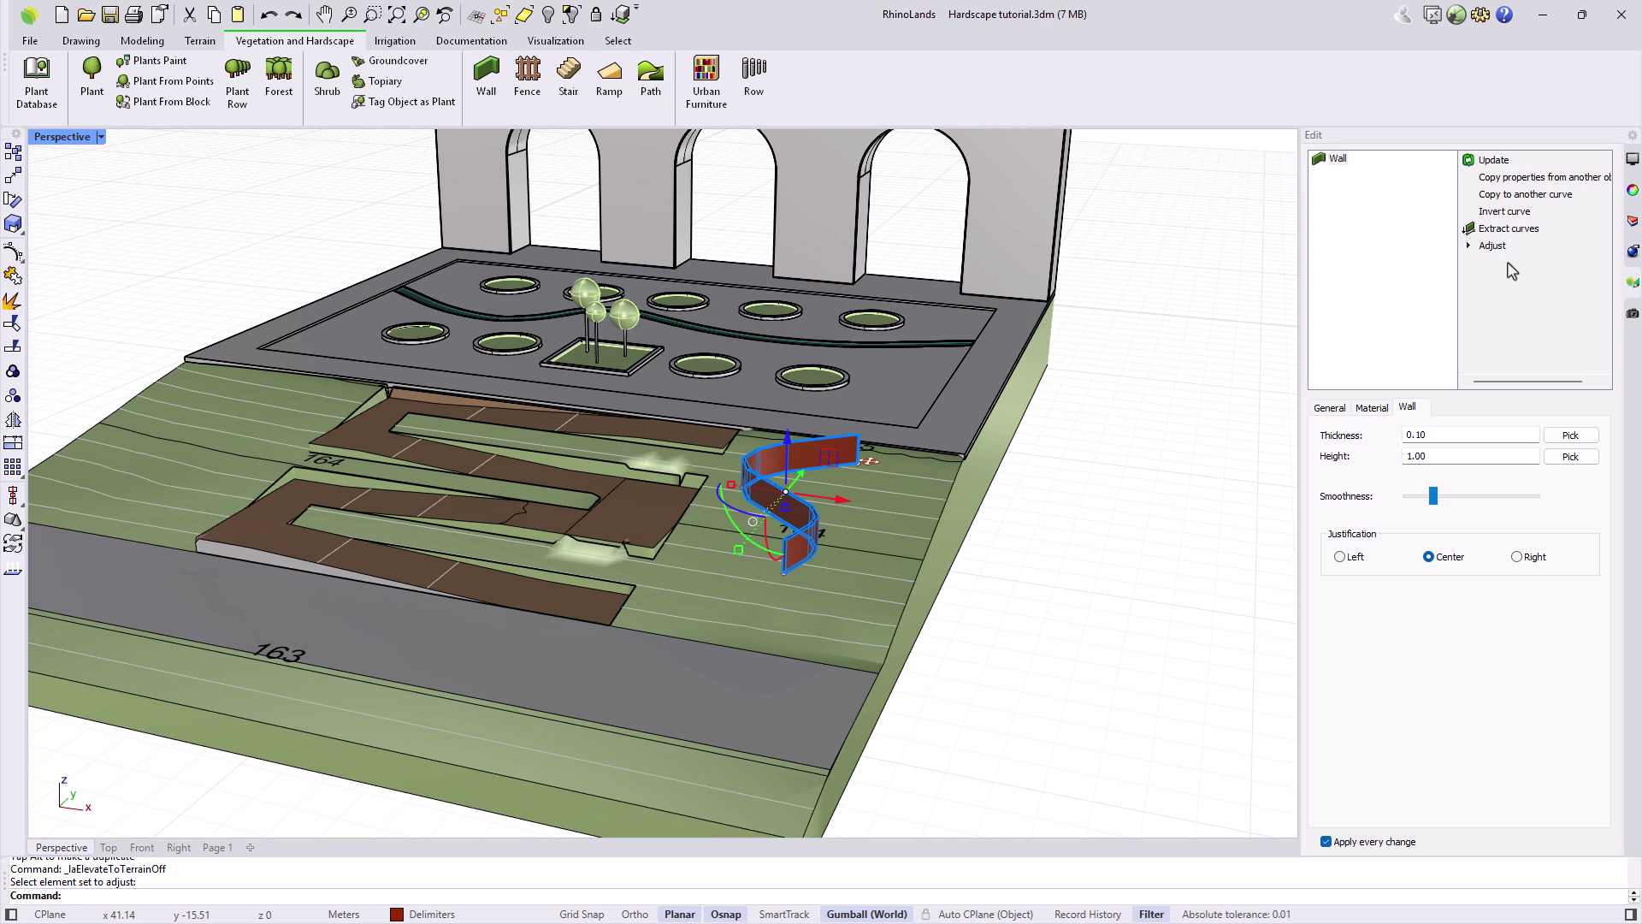
pyautogui.click(1489, 250)
pyautogui.click(1525, 298)
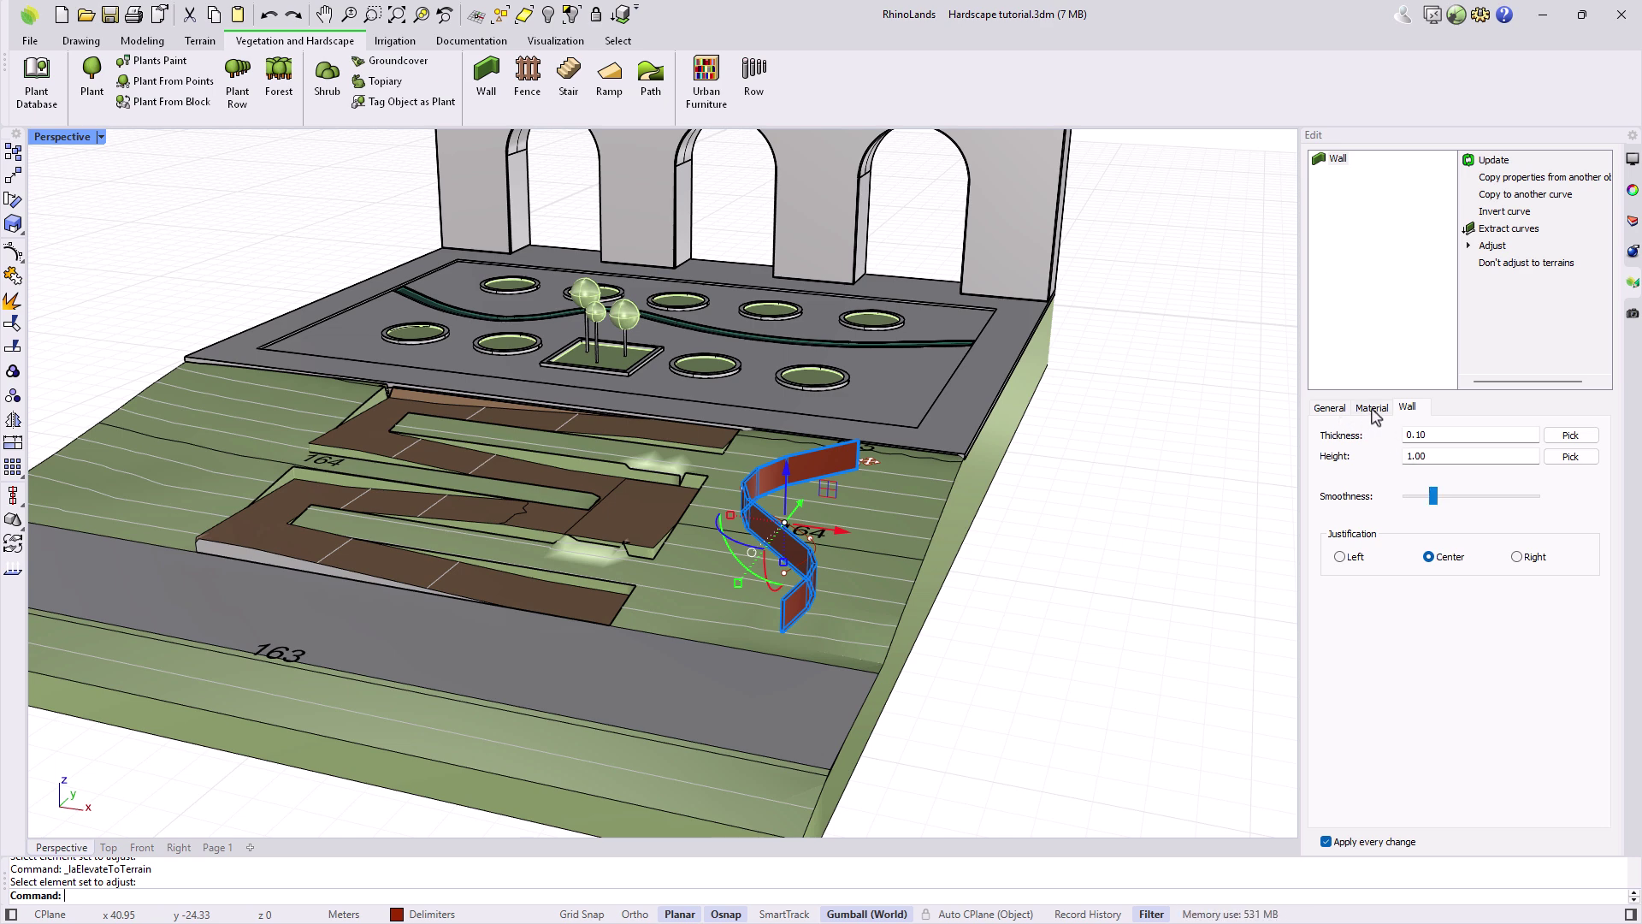
# Increase the curved wall's smoothness, and delete the wall from the slope
pyautogui.moveTo(1434, 499); pyautogui.dragTo(1501, 494)
pyautogui.moveTo(1150, 595); pyautogui.dragTo(1111, 588, button='right')
pyautogui.press('Escape')
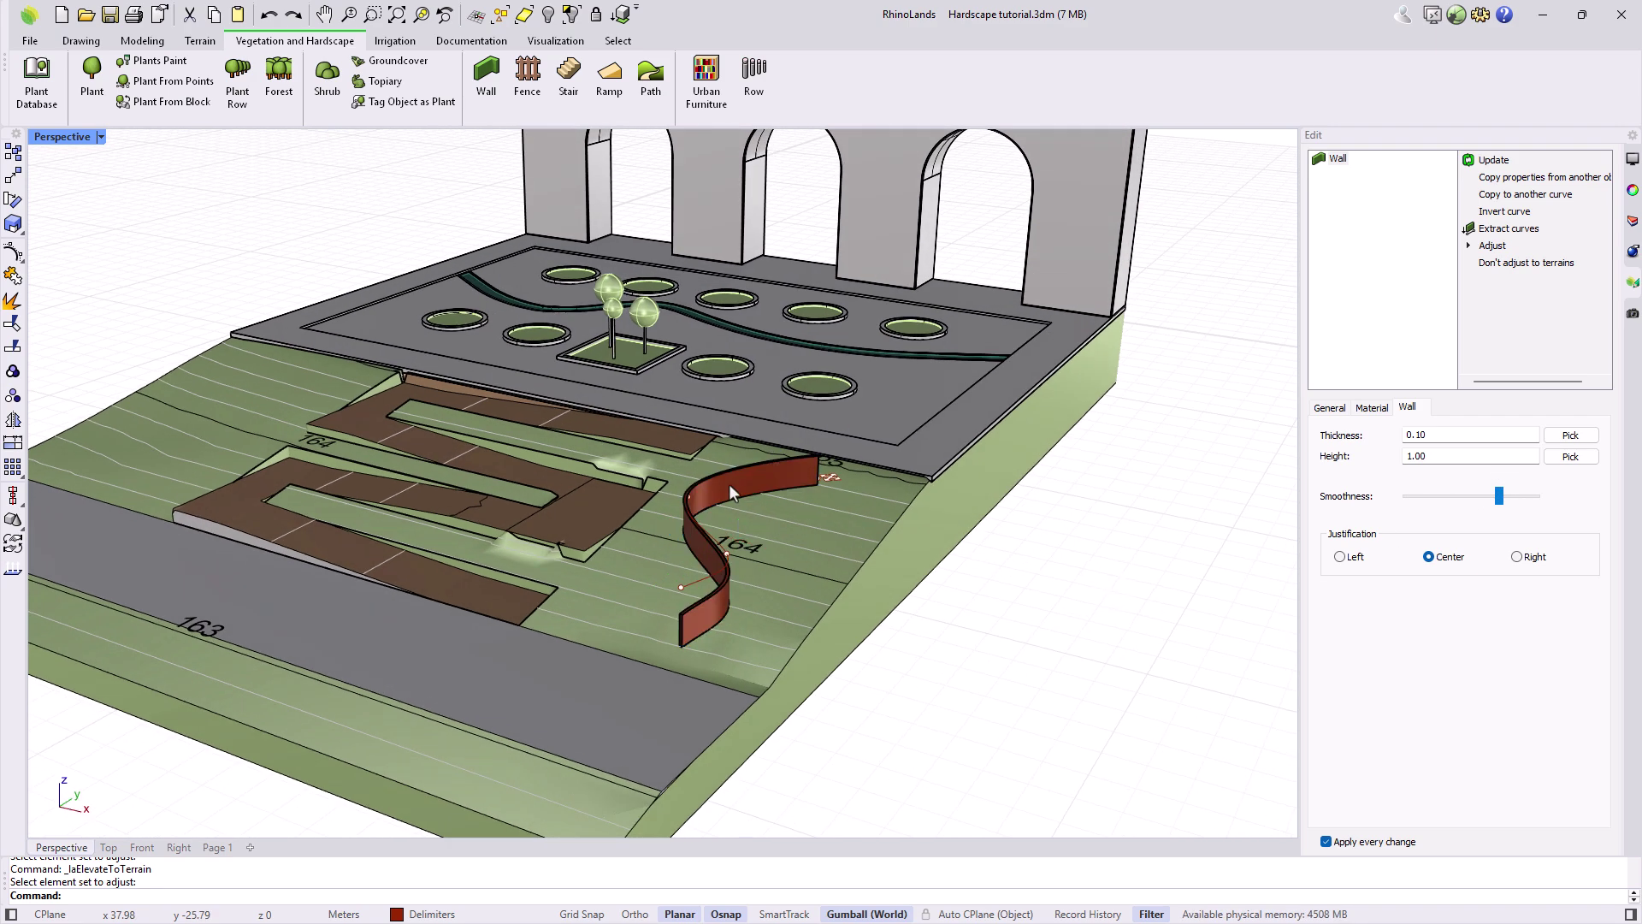
pyautogui.click(729, 485)
pyautogui.press('Delete')
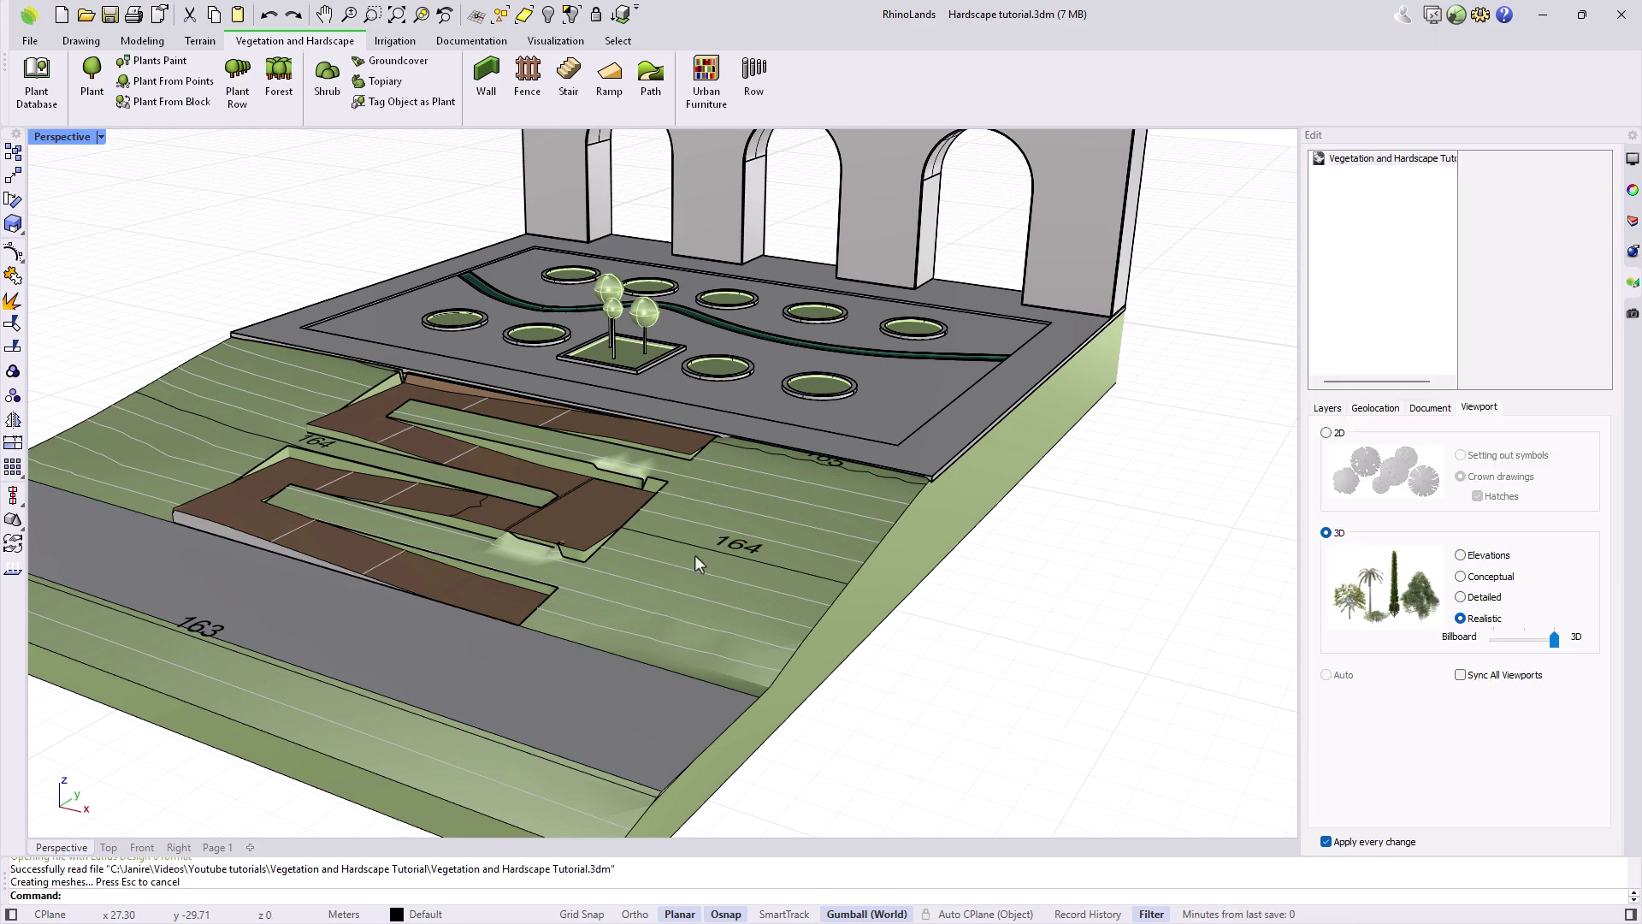
# Start a polyline at the lower ramp's outer front corner and trace its edge around to the landing
pyautogui.click(82, 40)
pyautogui.click(134, 75)
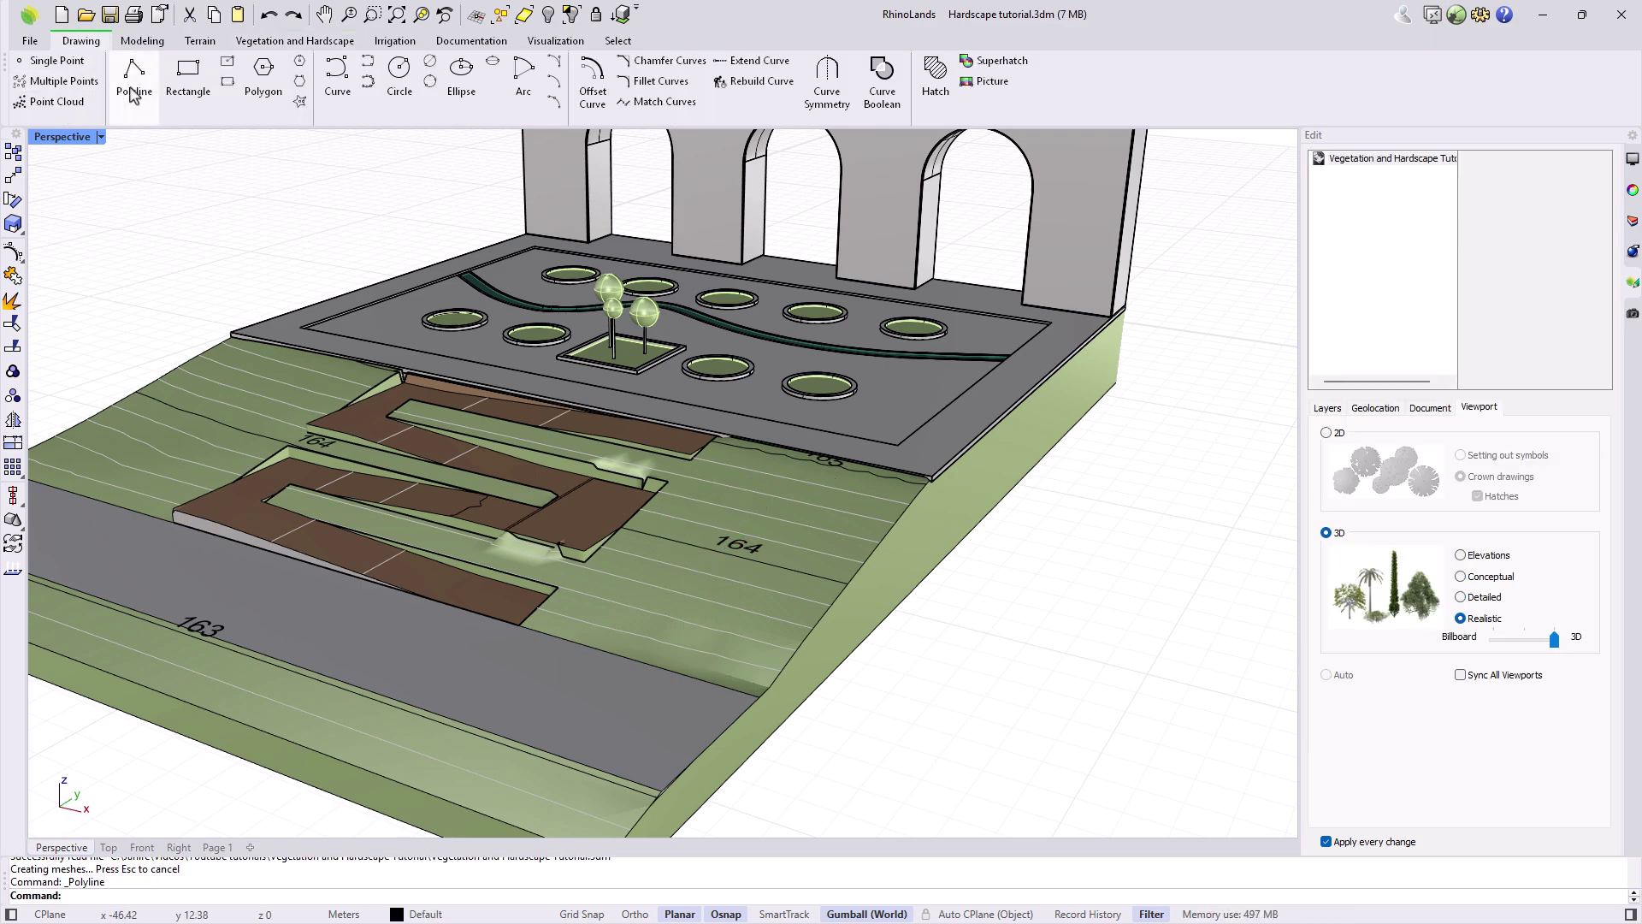
pyautogui.scroll(3, 193, 508)
pyautogui.click(92, 495)
pyautogui.scroll(3, 513, 323)
pyautogui.click(477, 387)
pyautogui.scroll(-5, 513, 427)
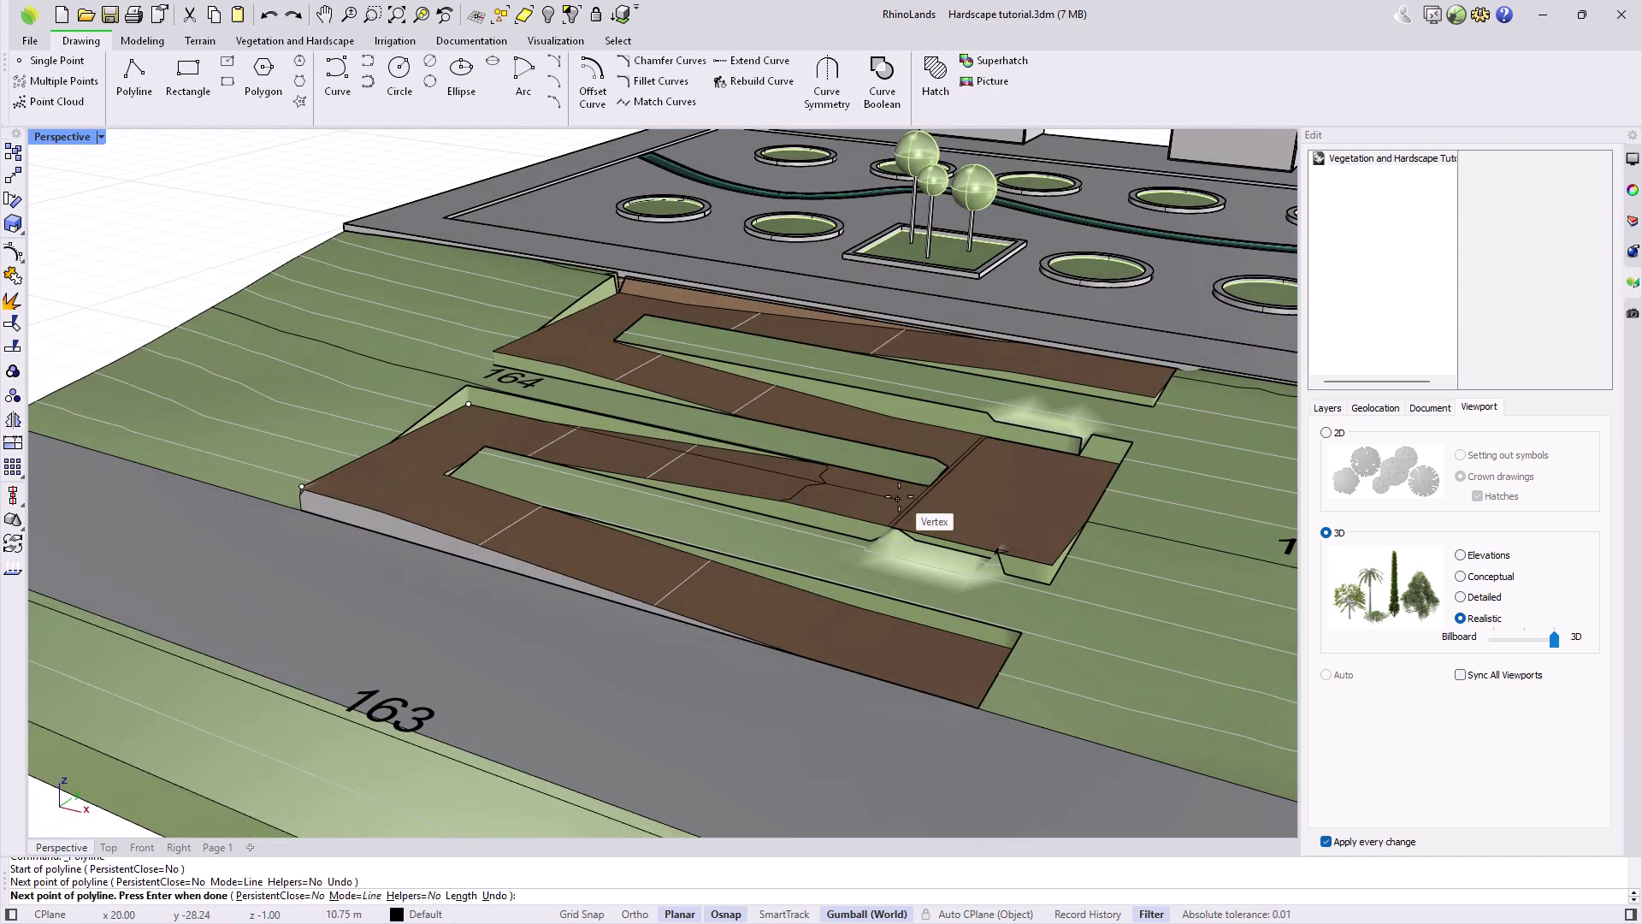
pyautogui.scroll(5, 1060, 462)
pyautogui.click(1076, 460)
pyautogui.scroll(-5, 1069, 458)
pyautogui.scroll(5, 127, 524)
pyautogui.click(127, 524)
pyautogui.scroll(-5, 126, 523)
# Continue the polyline along the upper ramp's outer corners and end it at the terrace edge
pyautogui.scroll(5, 360, 156)
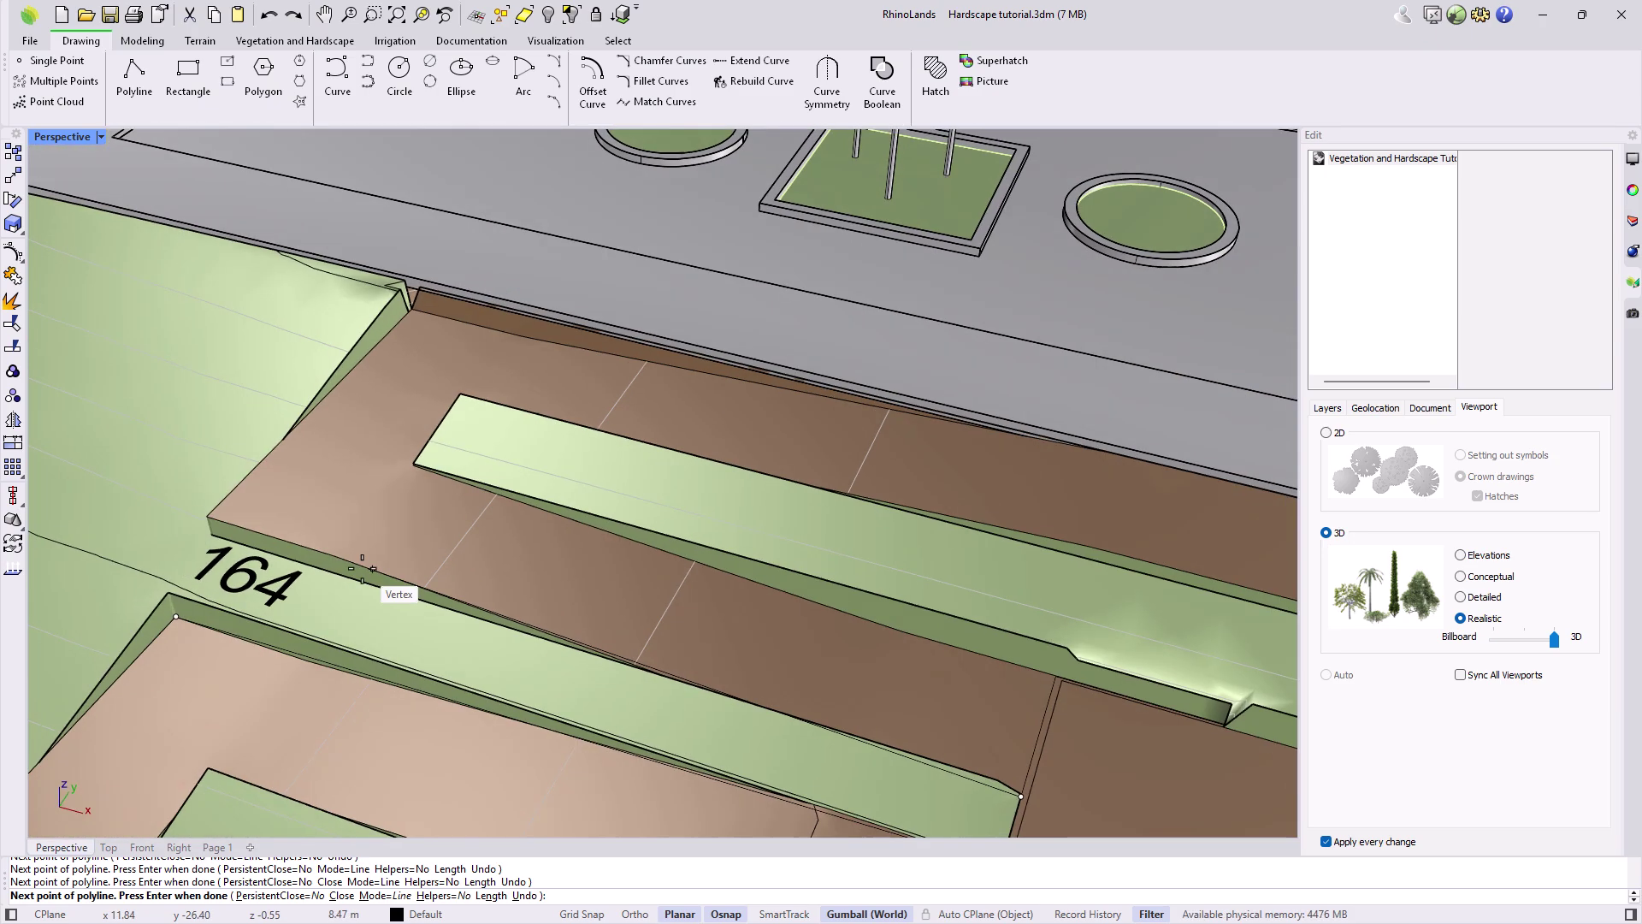
pyautogui.scroll(5, 209, 516)
pyautogui.click(208, 515)
pyautogui.scroll(-7, 198, 505)
pyautogui.scroll(8, 404, 431)
pyautogui.click(419, 443)
pyautogui.scroll(-9, 419, 444)
pyautogui.moveTo(418, 444); pyautogui.dragTo(650, 513, button='right')
pyautogui.scroll(7, 1078, 451)
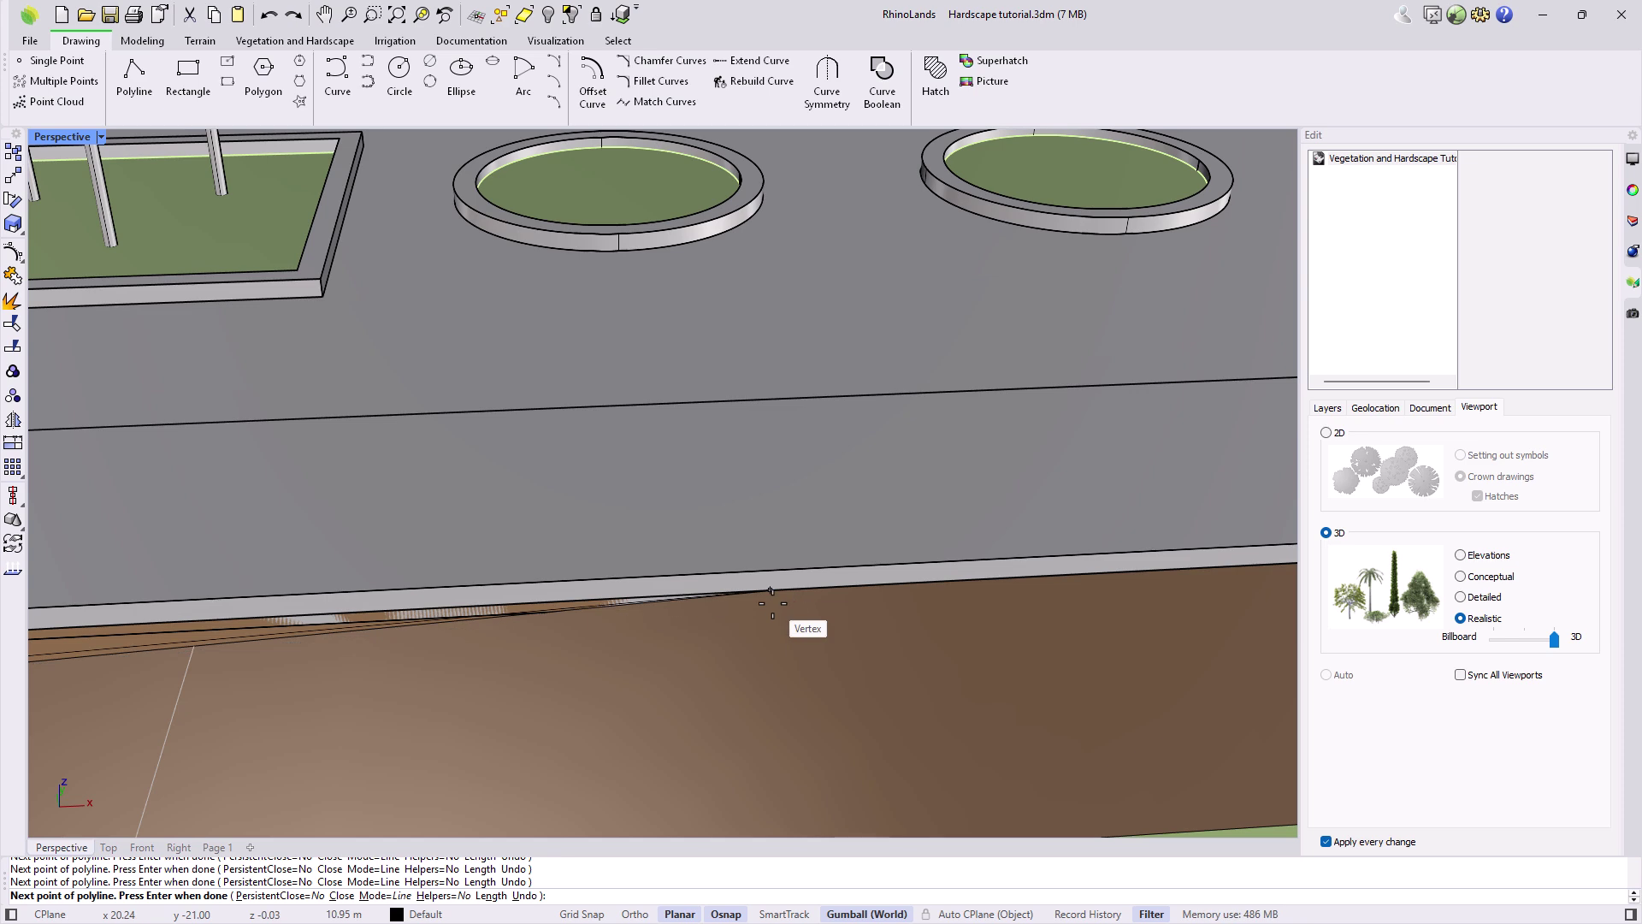
pyautogui.click(772, 601)
pyautogui.scroll(-6, 773, 602)
pyautogui.rightClick(773, 602)
# Select the ramp-edge polyline and shift it along the X axis and by -0.1 along the Y axis
pyautogui.scroll(-7, 772, 602)
pyautogui.moveTo(541, 659); pyautogui.dragTo(479, 591, button='right')
pyautogui.scroll(3, 414, 591)
pyautogui.click(410, 581)
pyautogui.click(466, 622)
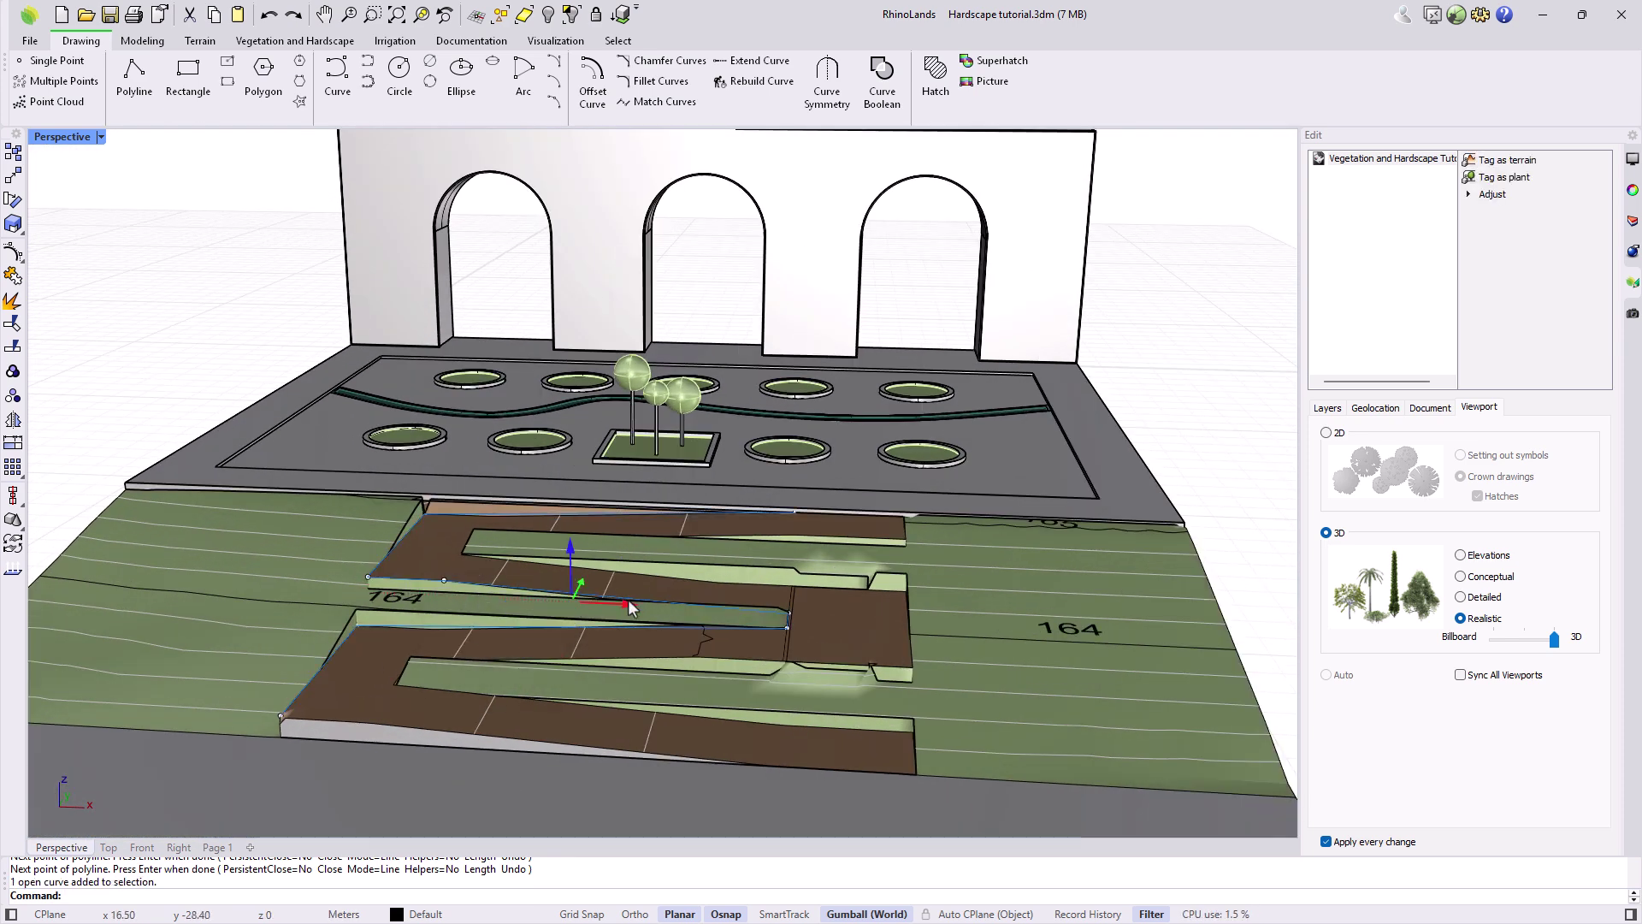
pyautogui.click(627, 604)
pyautogui.write('0.0')
pyautogui.press('Return')
pyautogui.click(582, 585)
pyautogui.write('-0.1')
pyautogui.press('Return')
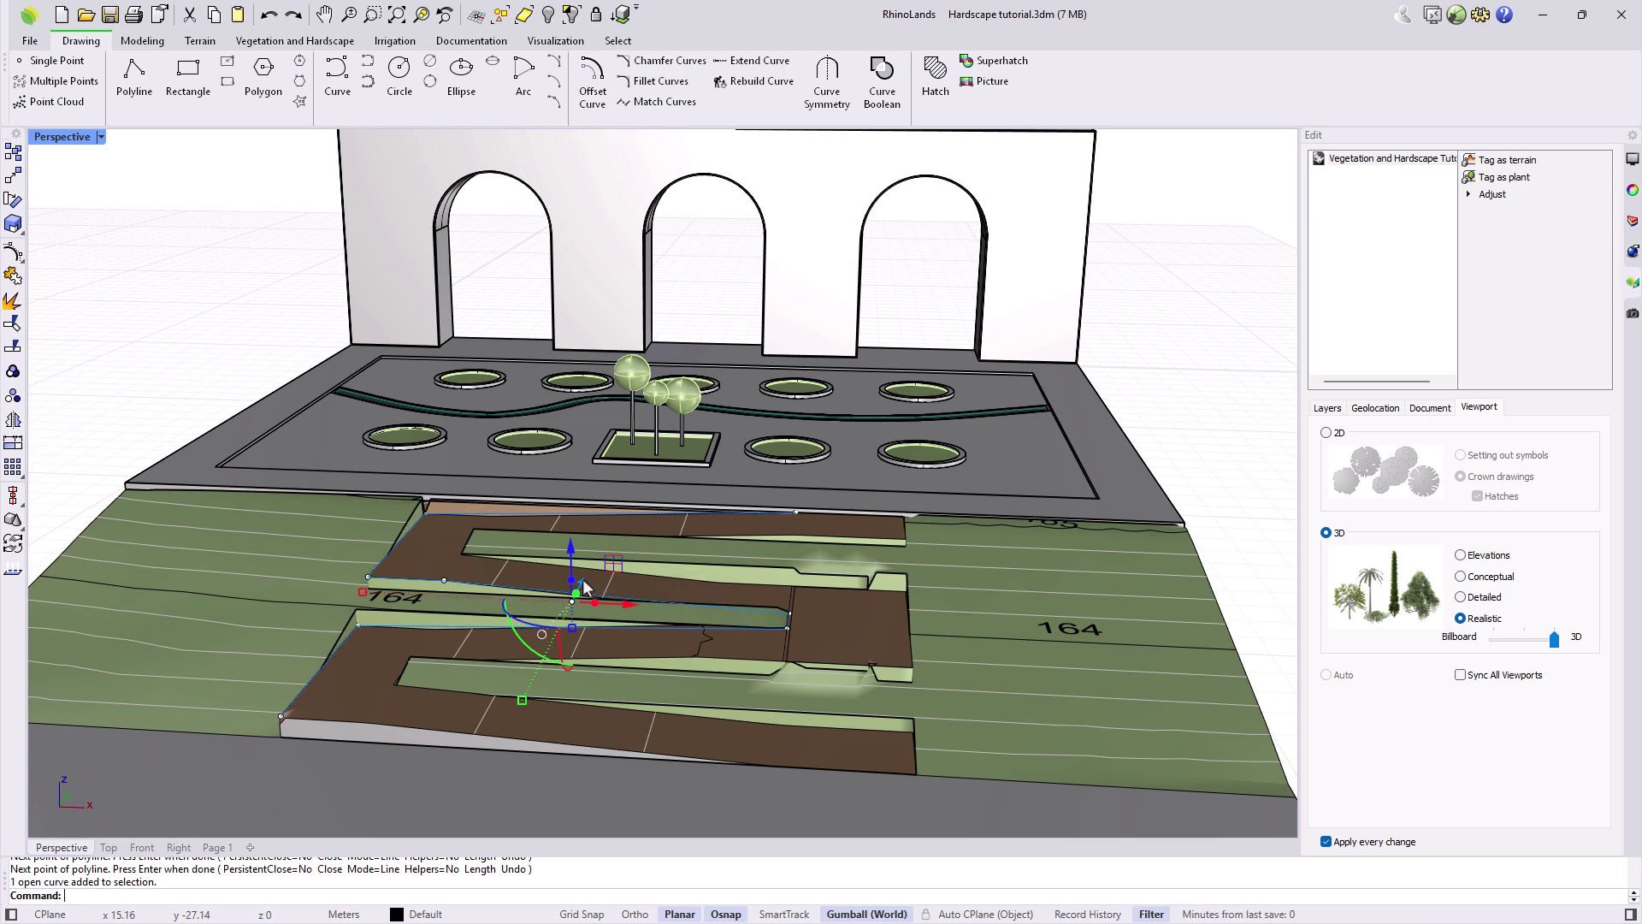
# Set up a new wall with a thickness of 0.20 and right justification
pyautogui.click(242, 48)
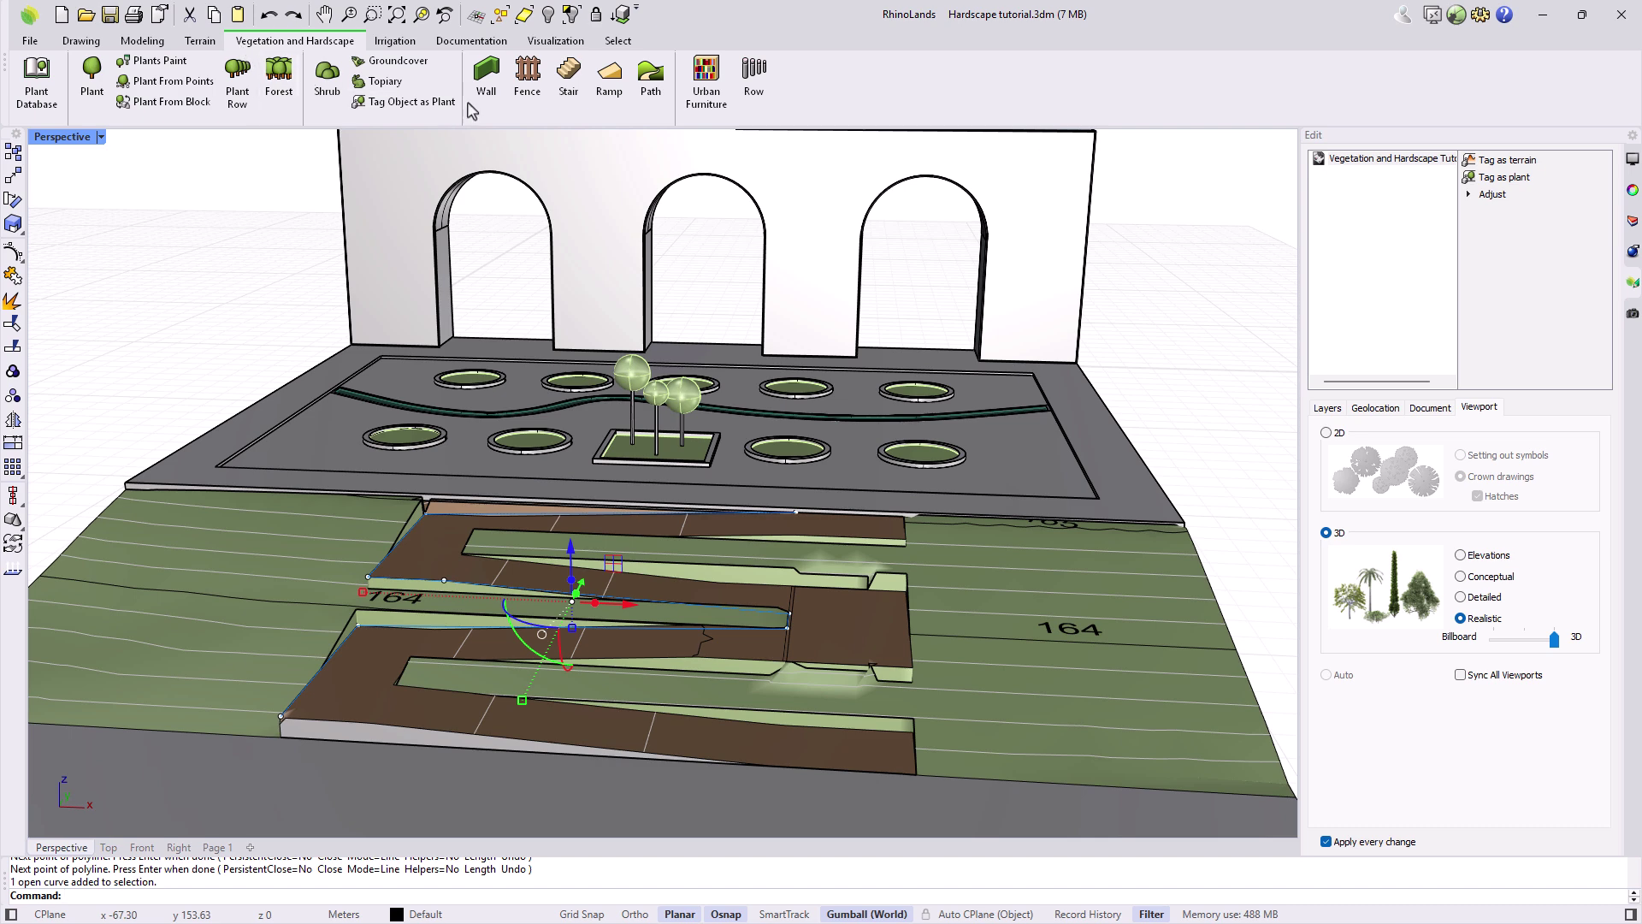
pyautogui.click(486, 73)
pyautogui.click(721, 327)
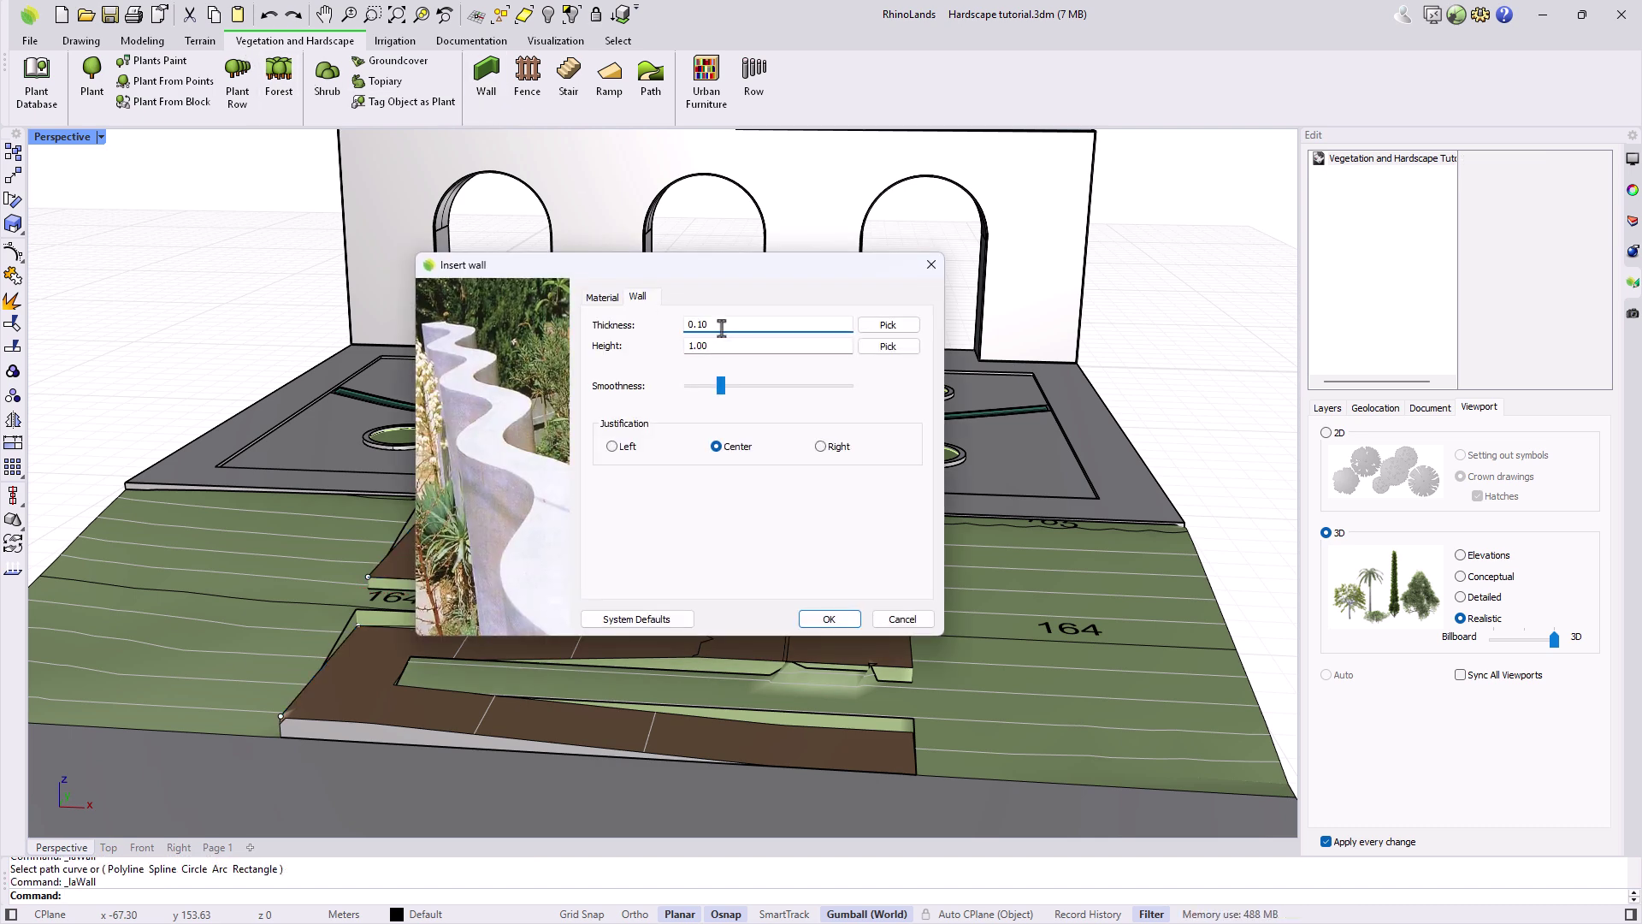
pyautogui.write('20')
pyautogui.click(821, 447)
pyautogui.click(824, 624)
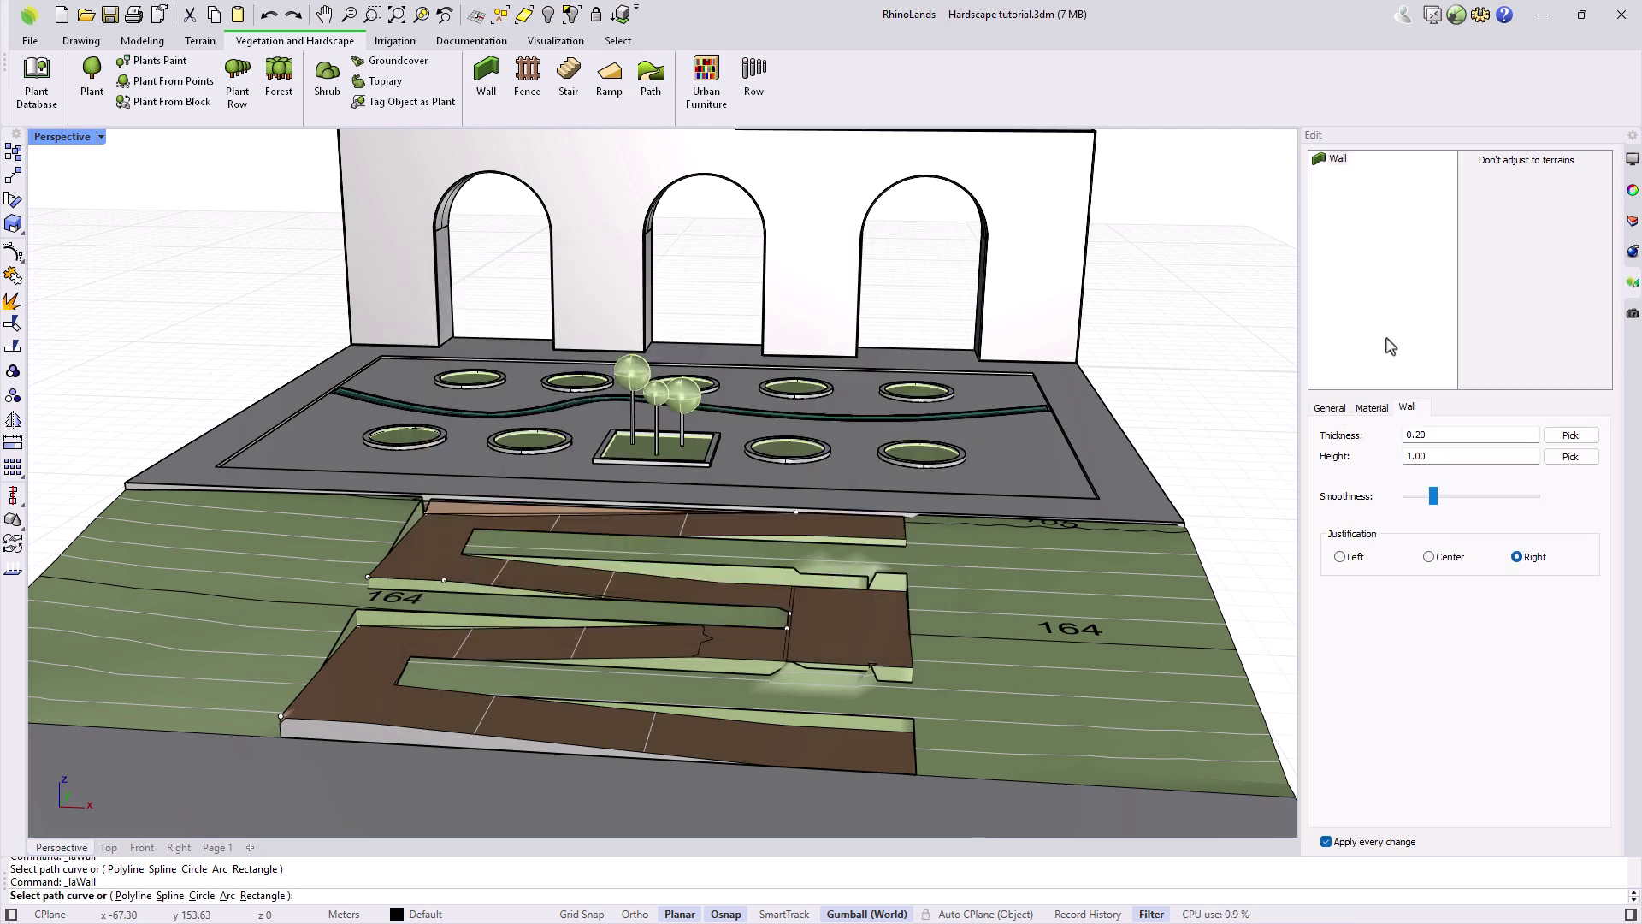
# Insert the wall along the ramp-edge polyline without adjusting it to the terrain, and select the wall
pyautogui.click(1498, 176)
pyautogui.click(550, 590)
pyautogui.click(549, 590)
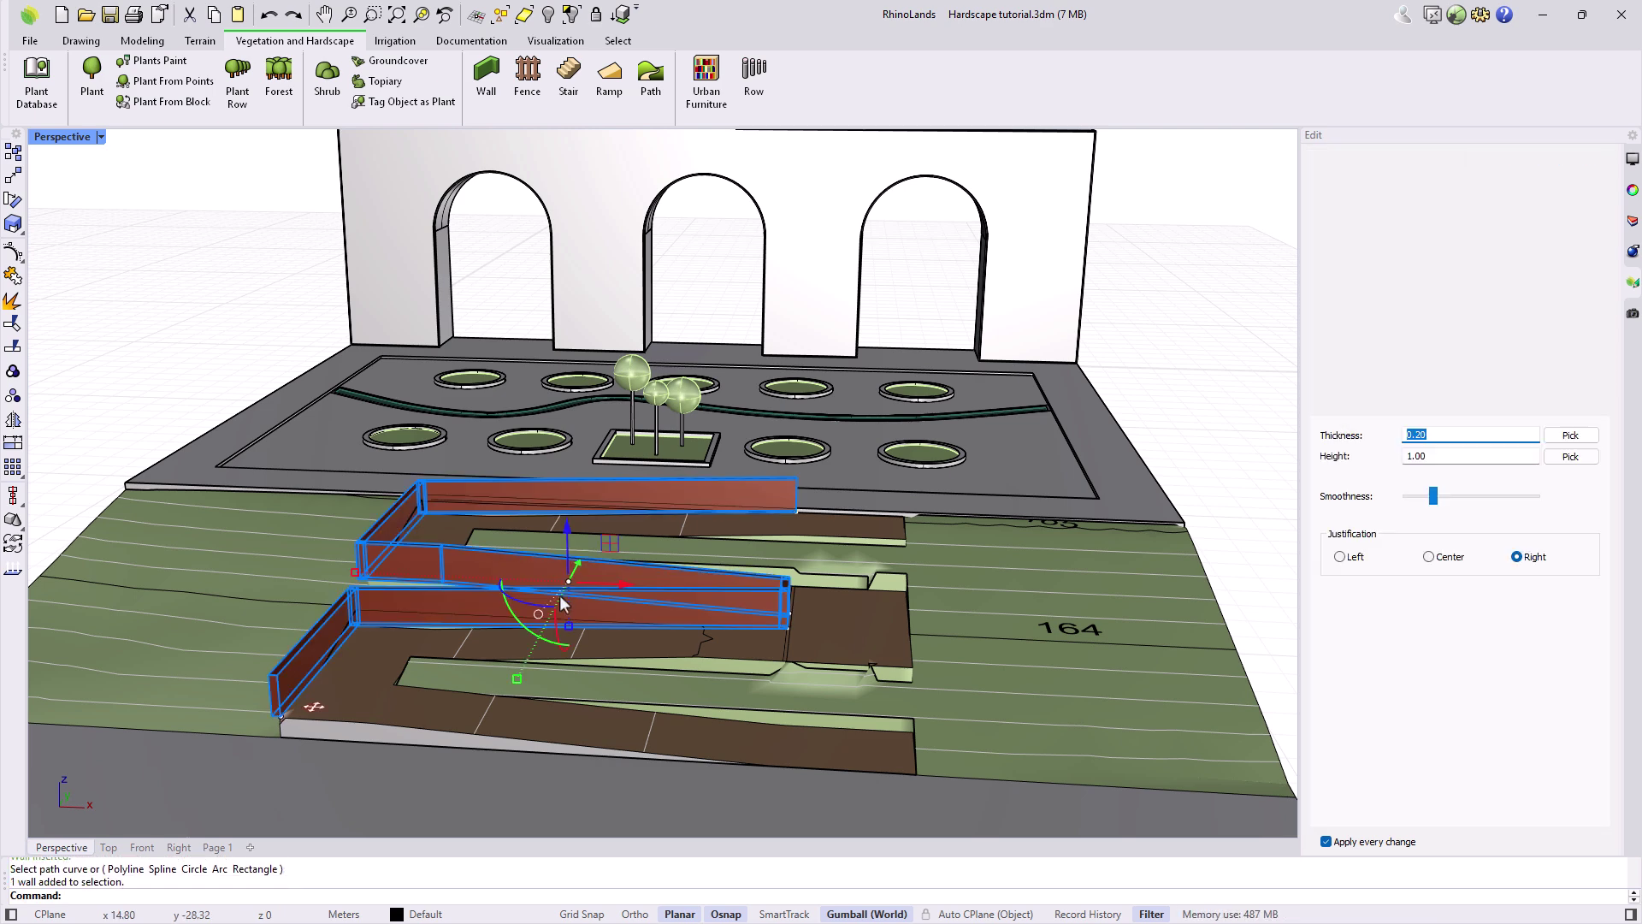
# Move the ramp wall down by 0.4 along the Z axis
pyautogui.click(575, 532)
pyautogui.hotkey('ctrl', 'z')
pyautogui.click(568, 521)
pyautogui.write('-')
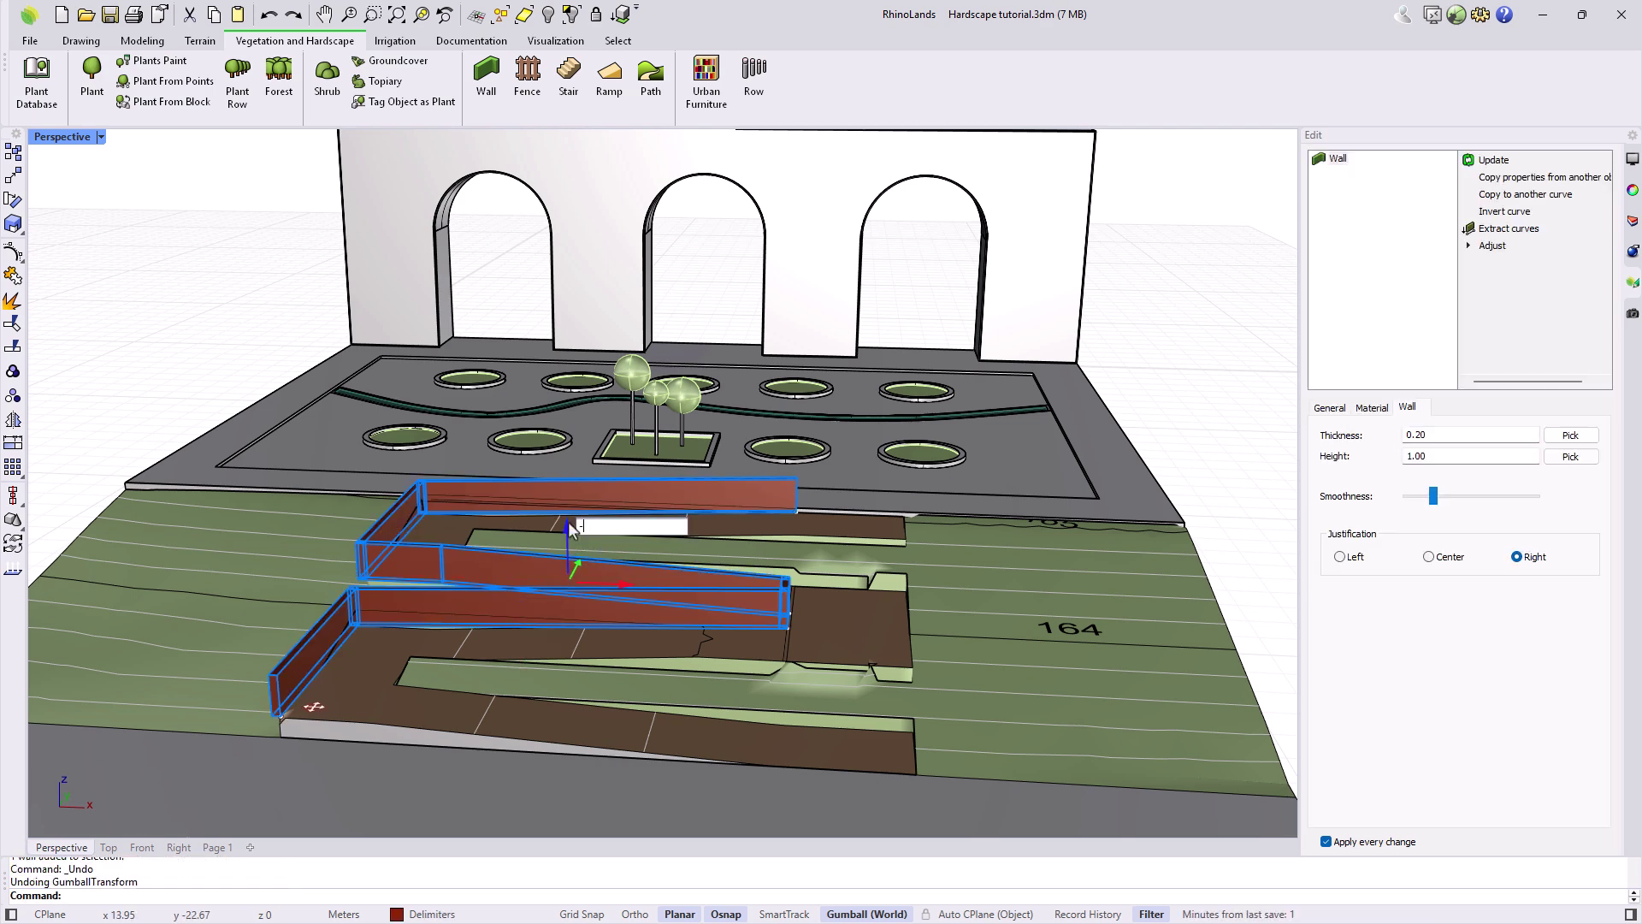
pyautogui.write('0.4')
pyautogui.press('Return')
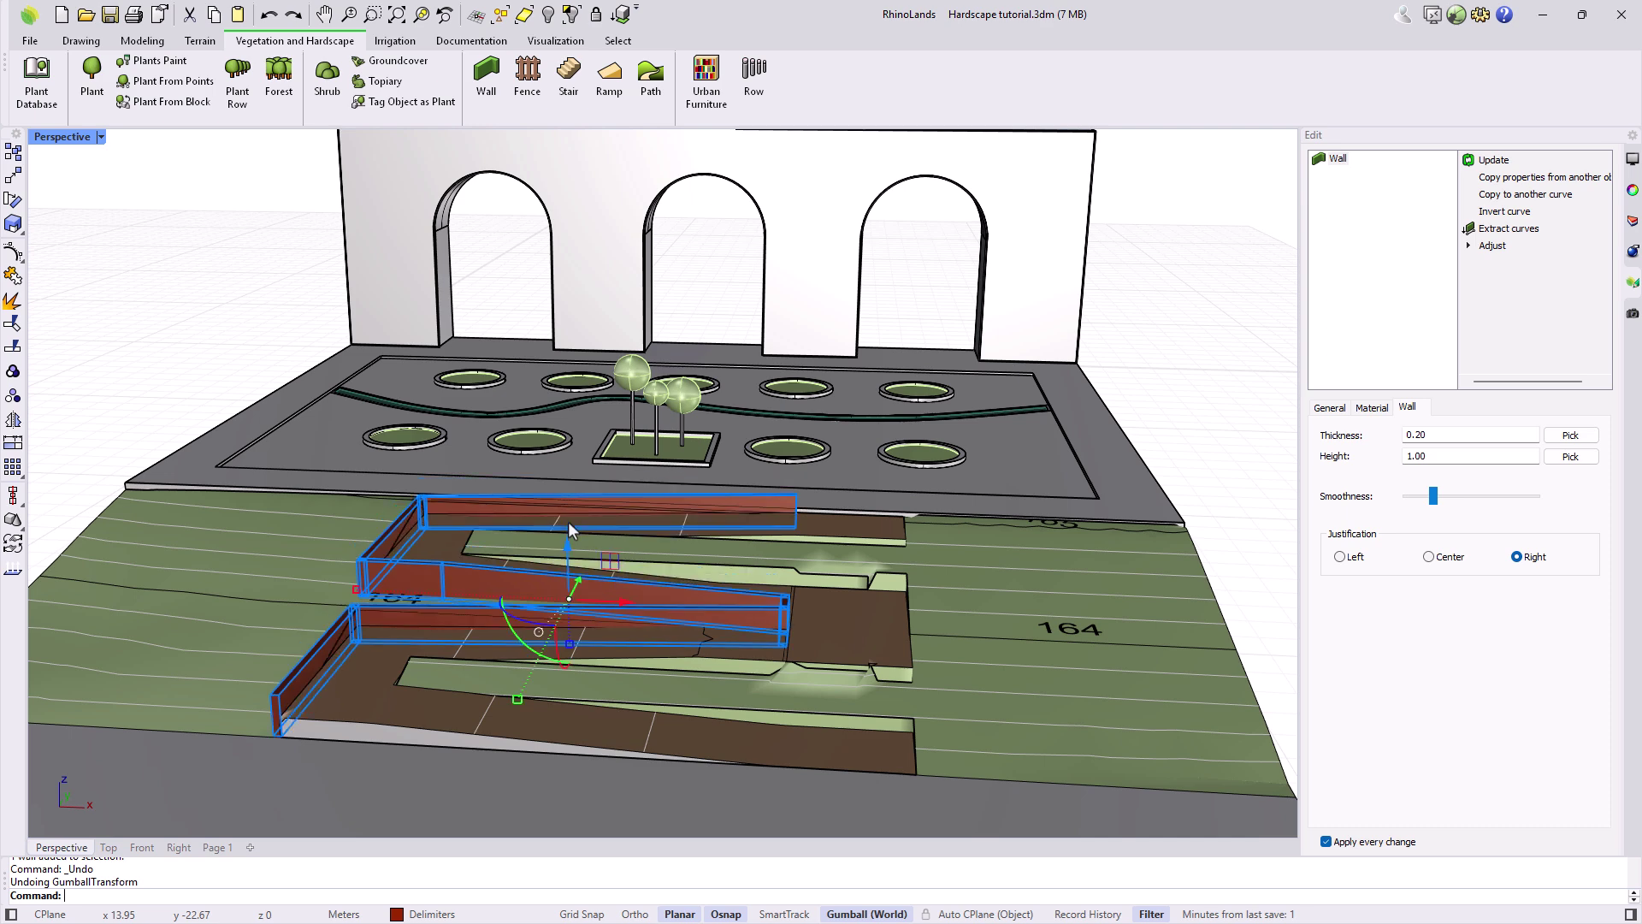
# Isolate the ramp wall and bottom-align its upper end point with the base of the adjacent corner
pyautogui.click(570, 17)
pyautogui.scroll(4, 832, 524)
pyautogui.click(772, 532)
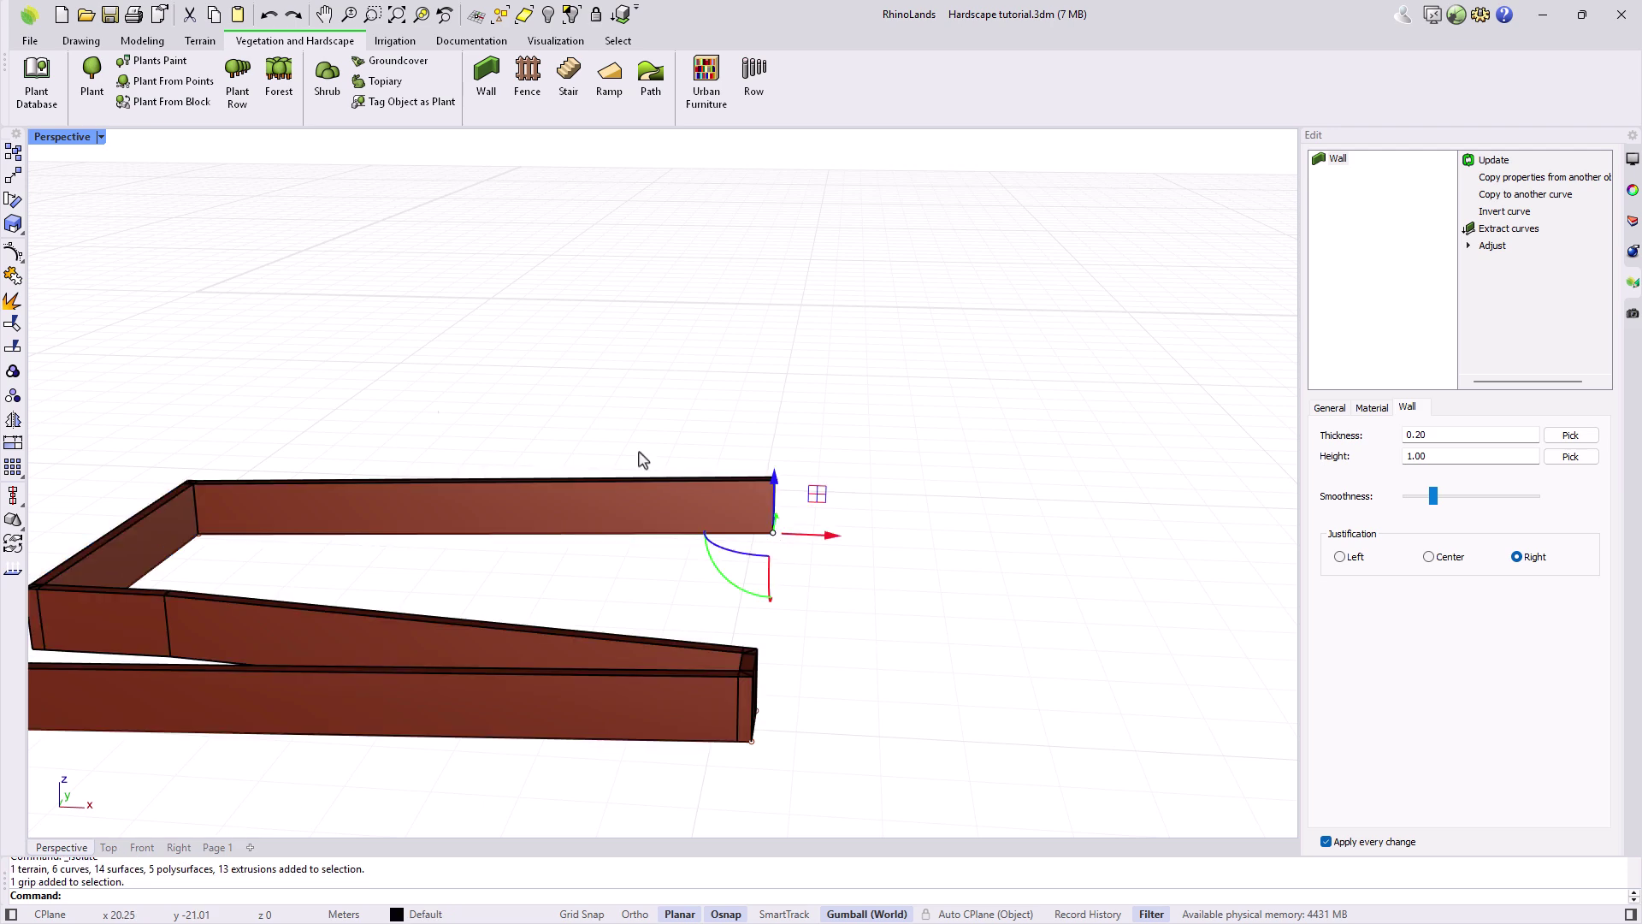
pyautogui.doubleClick(73, 139)
pyautogui.scroll(3, 958, 726)
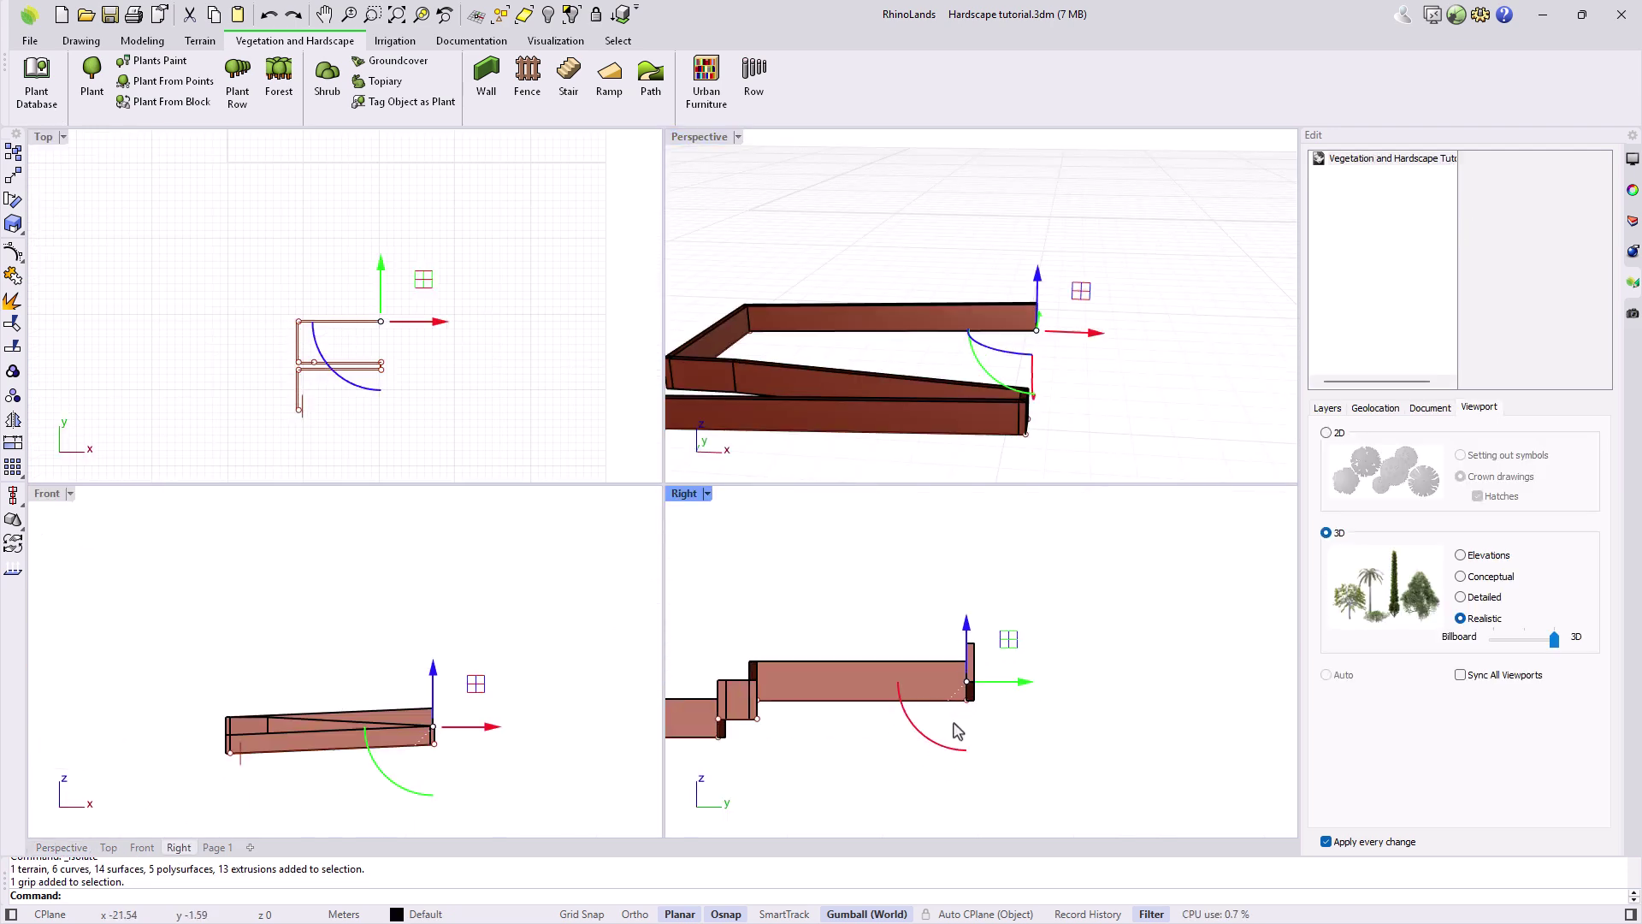
pyautogui.click(13, 496)
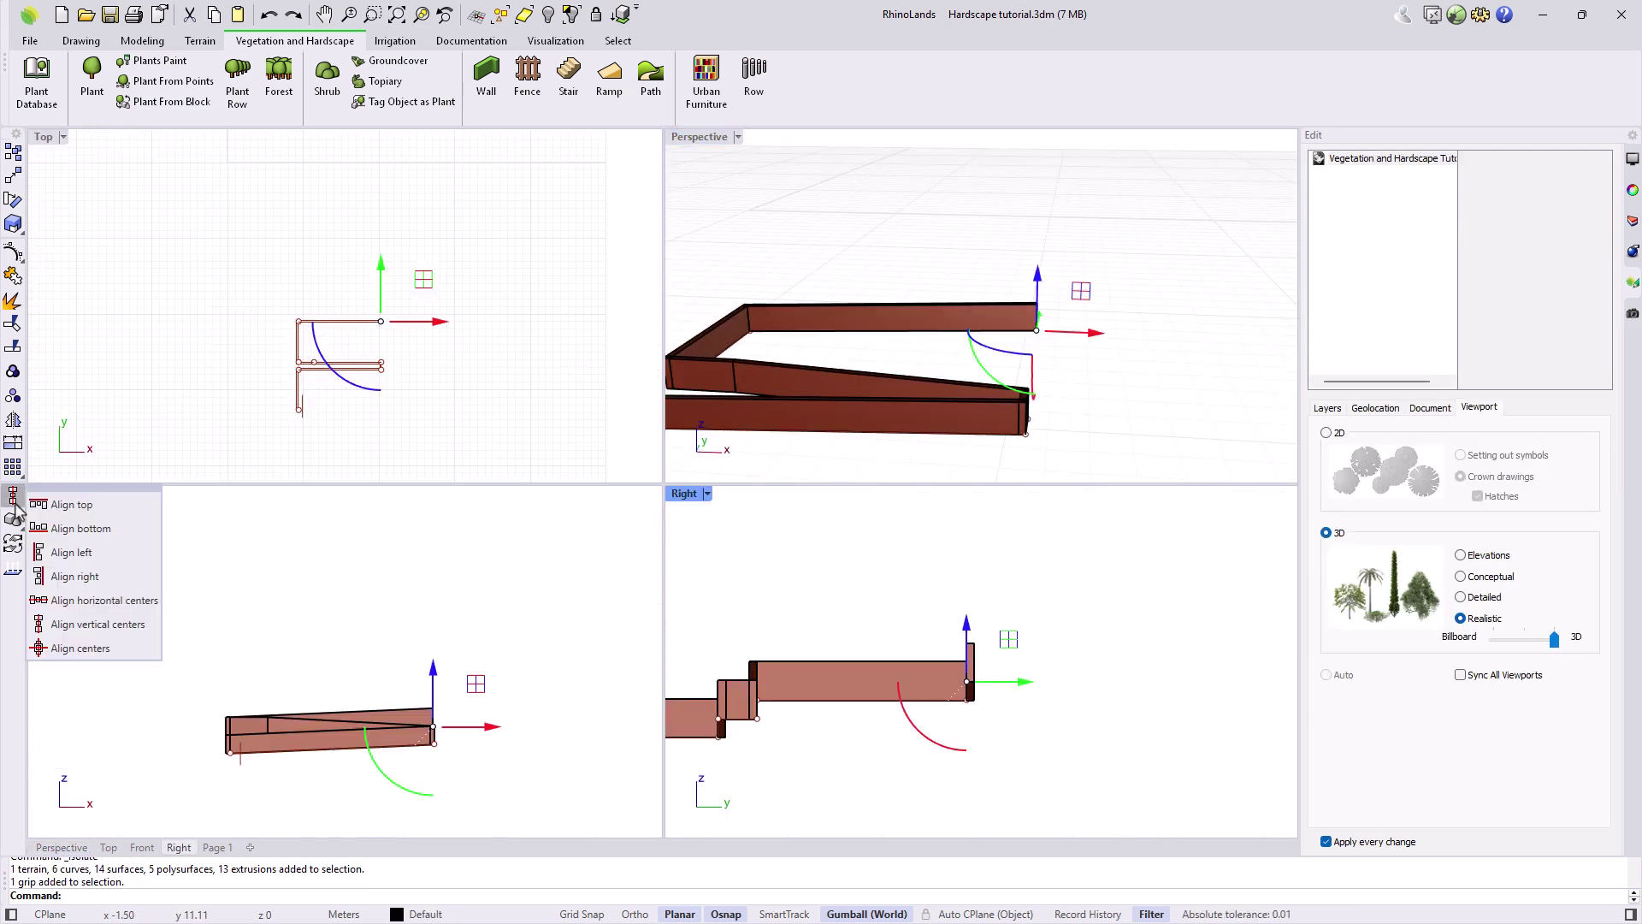
pyautogui.click(69, 529)
pyautogui.click(969, 699)
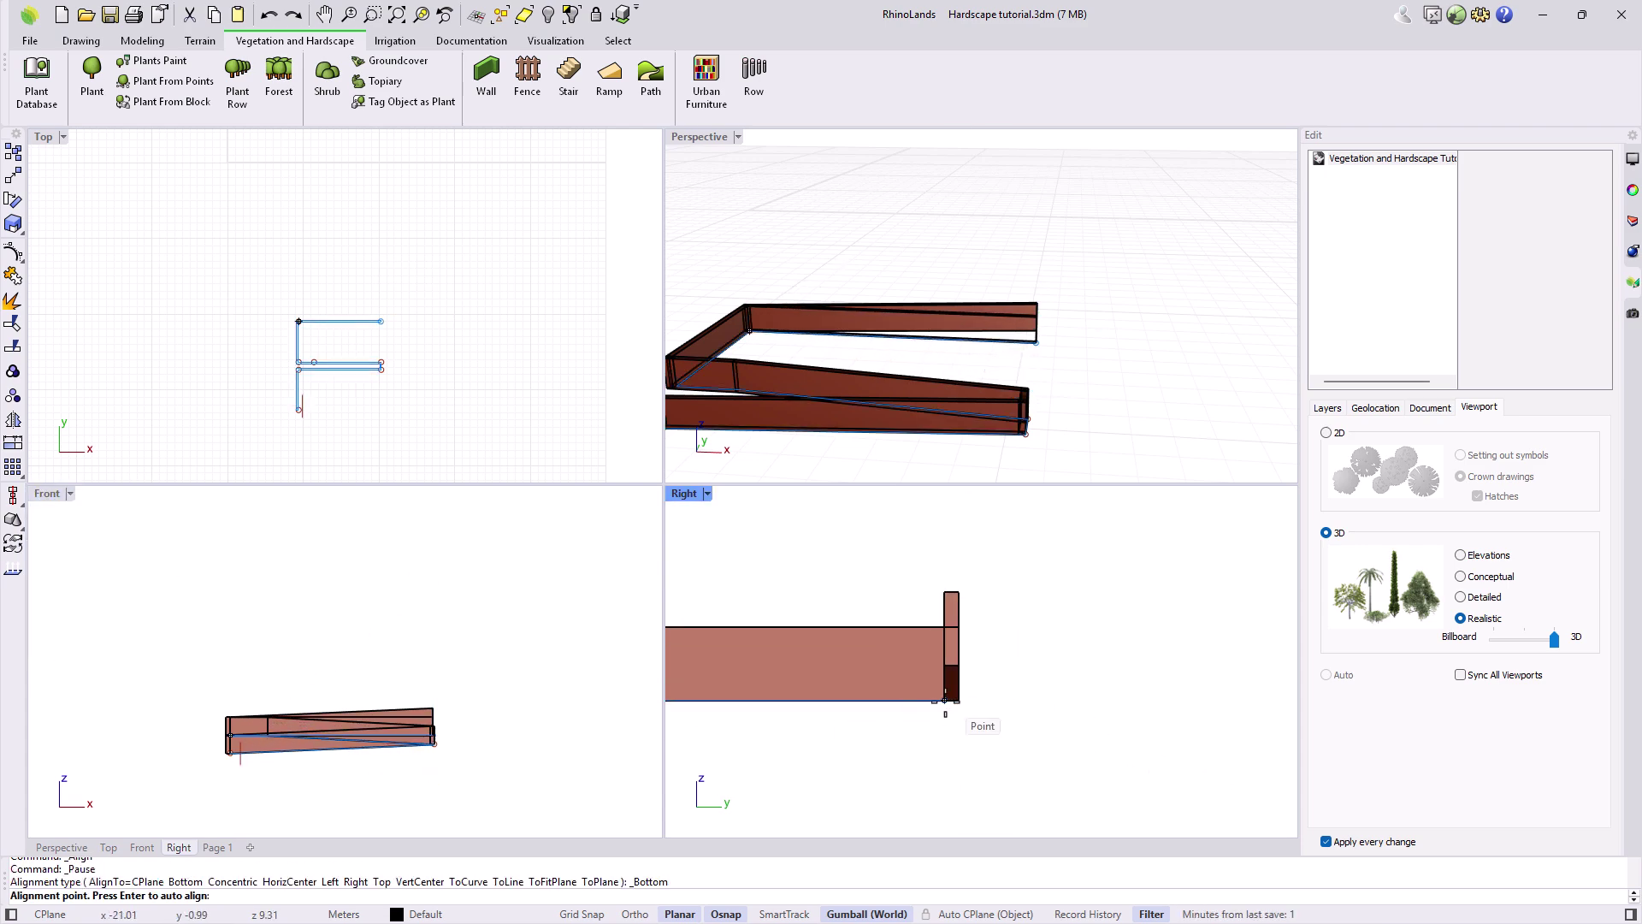
# Show all hidden objects again and maximise the perspective view of the whole site
pyautogui.click(548, 15)
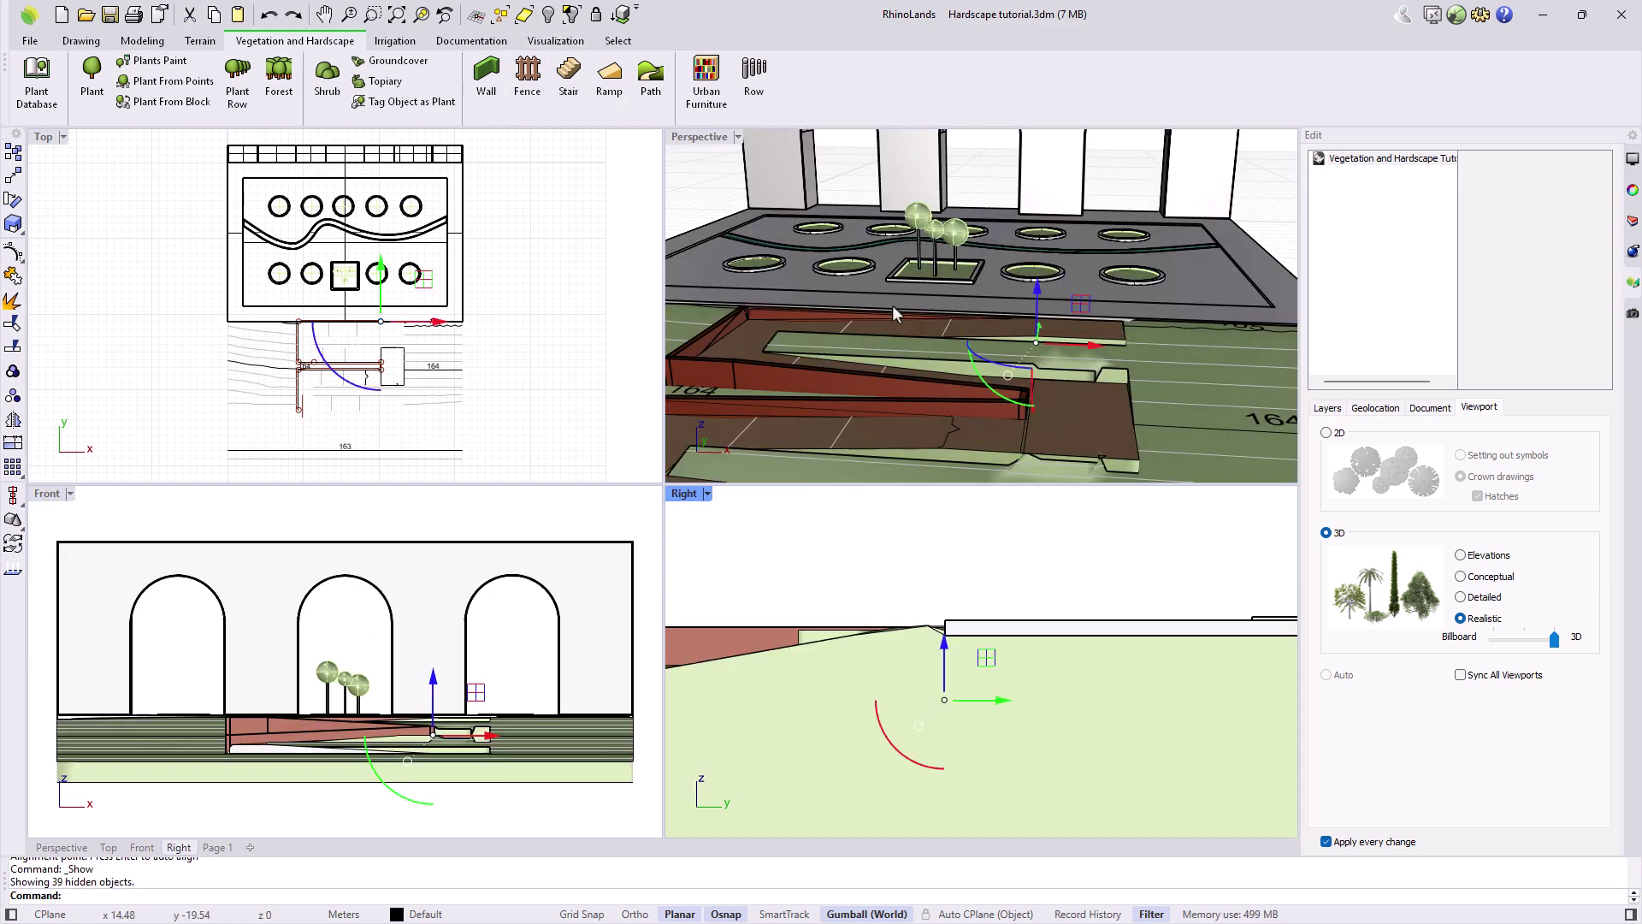
pyautogui.doubleClick(702, 141)
pyautogui.scroll(-7, 903, 437)
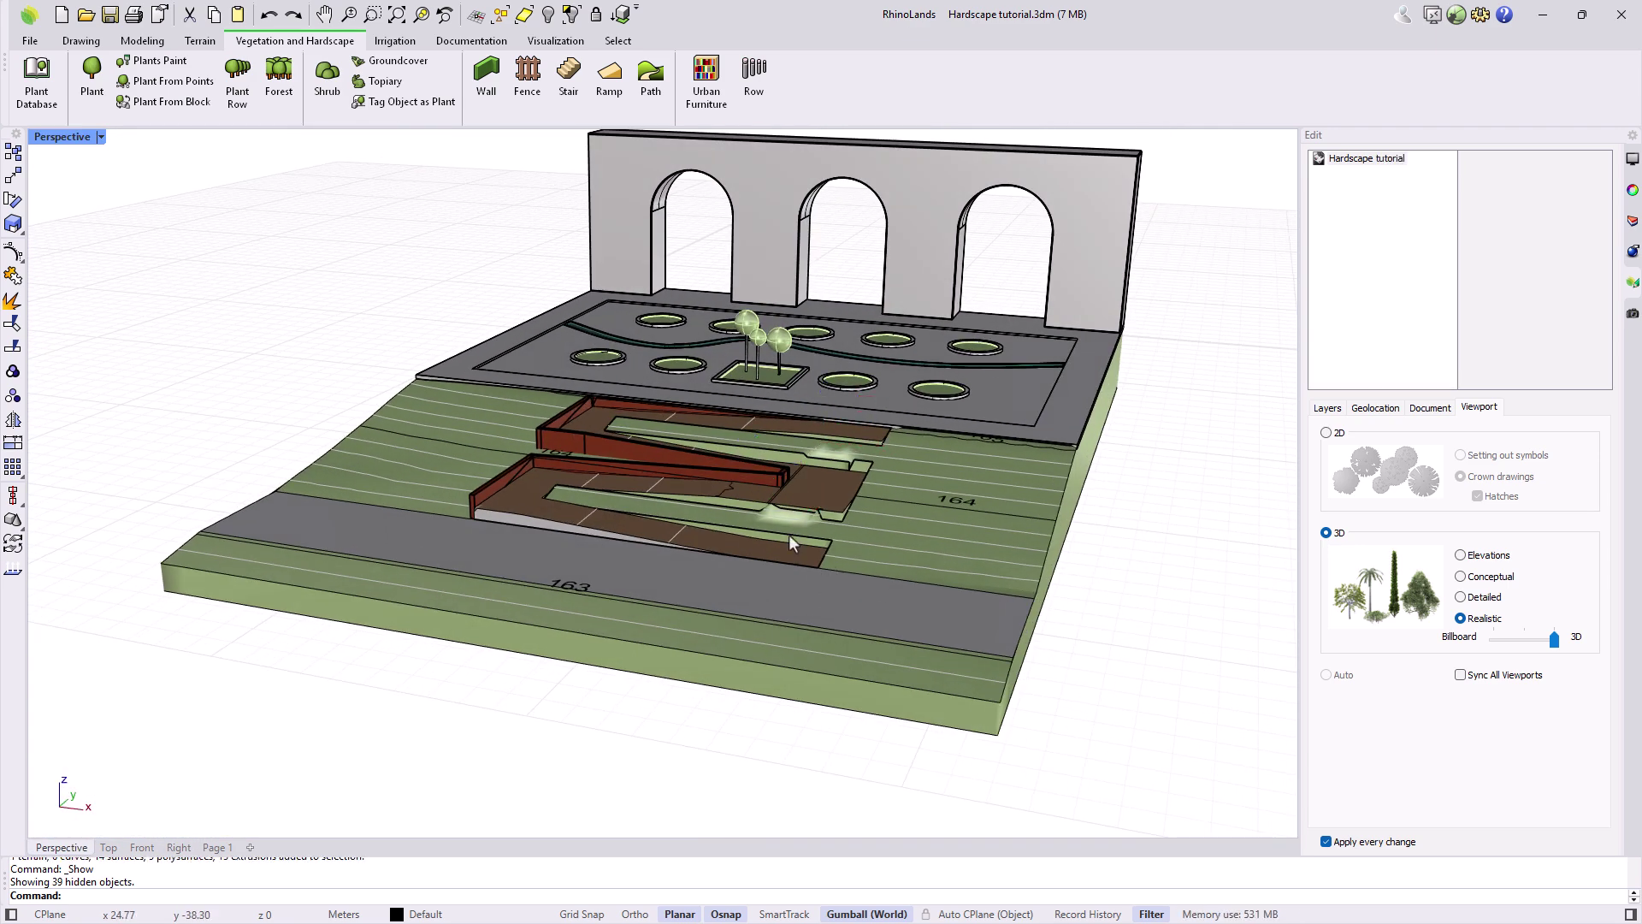
# Start a new ramp and configure it as floating with a thickness of 0.16 and landing flight joins
pyautogui.click(611, 77)
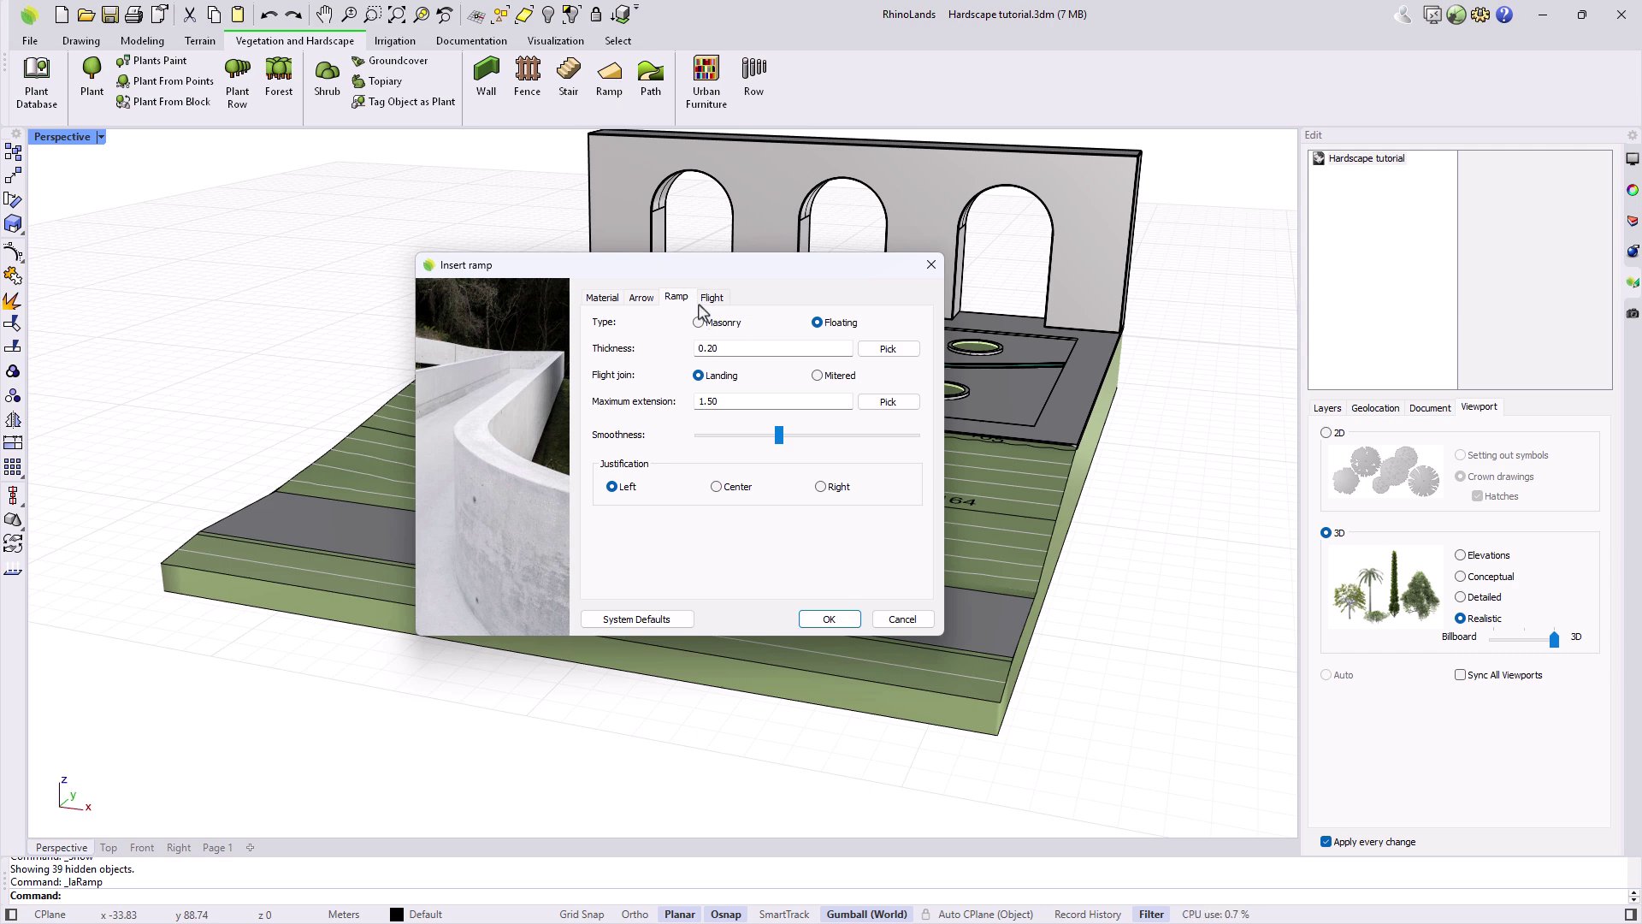
pyautogui.click(699, 323)
pyautogui.click(817, 323)
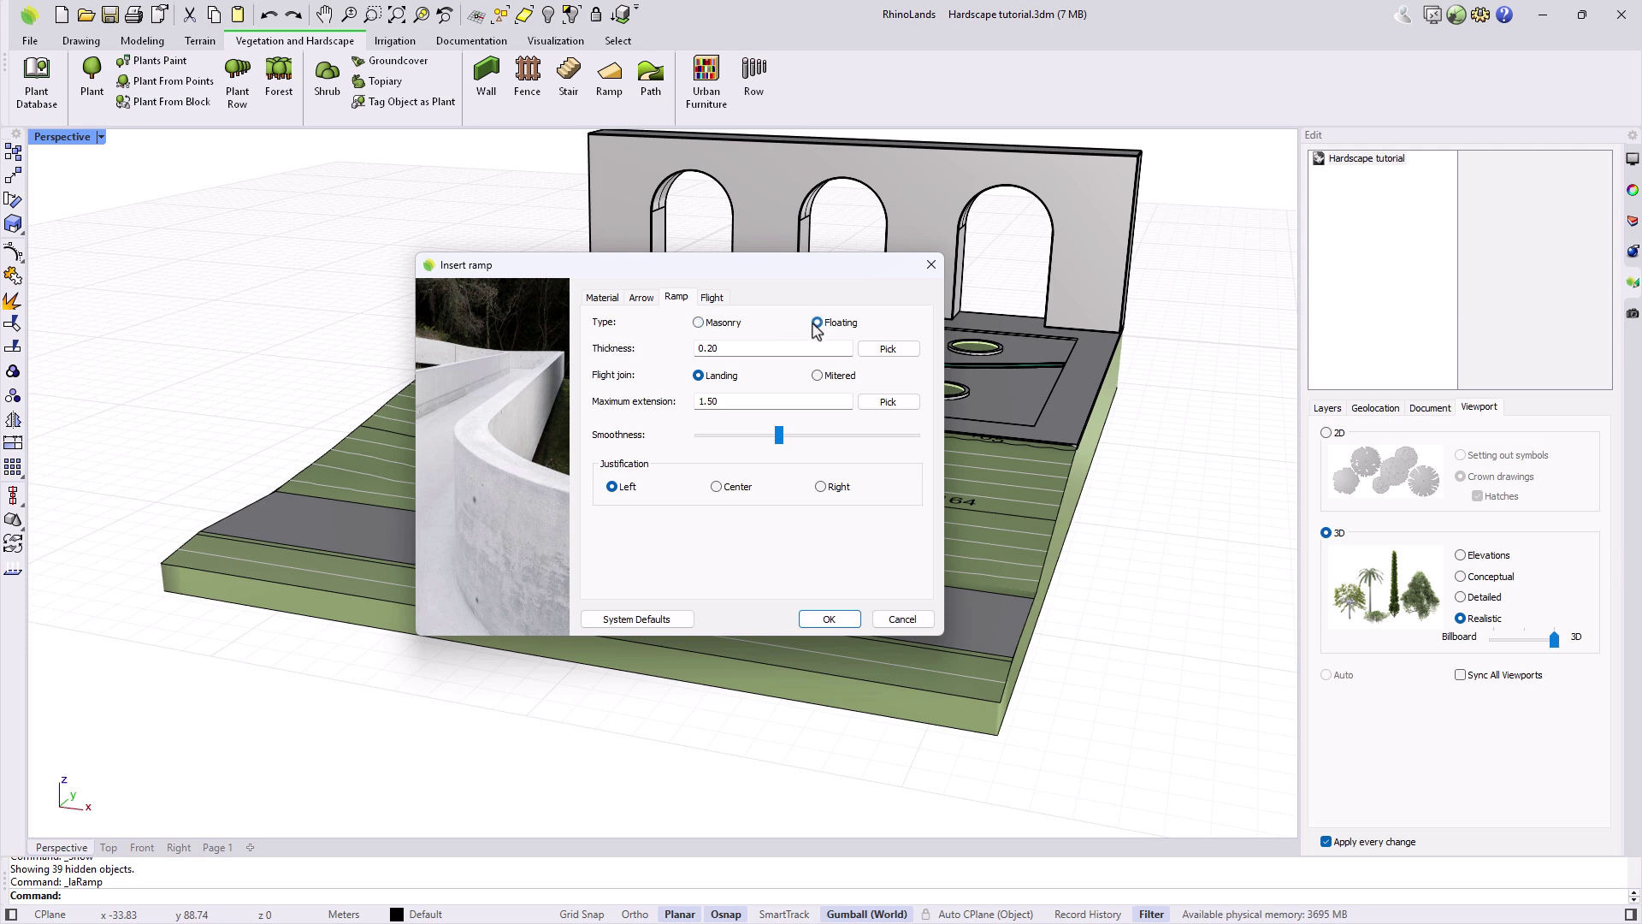
pyautogui.click(727, 348)
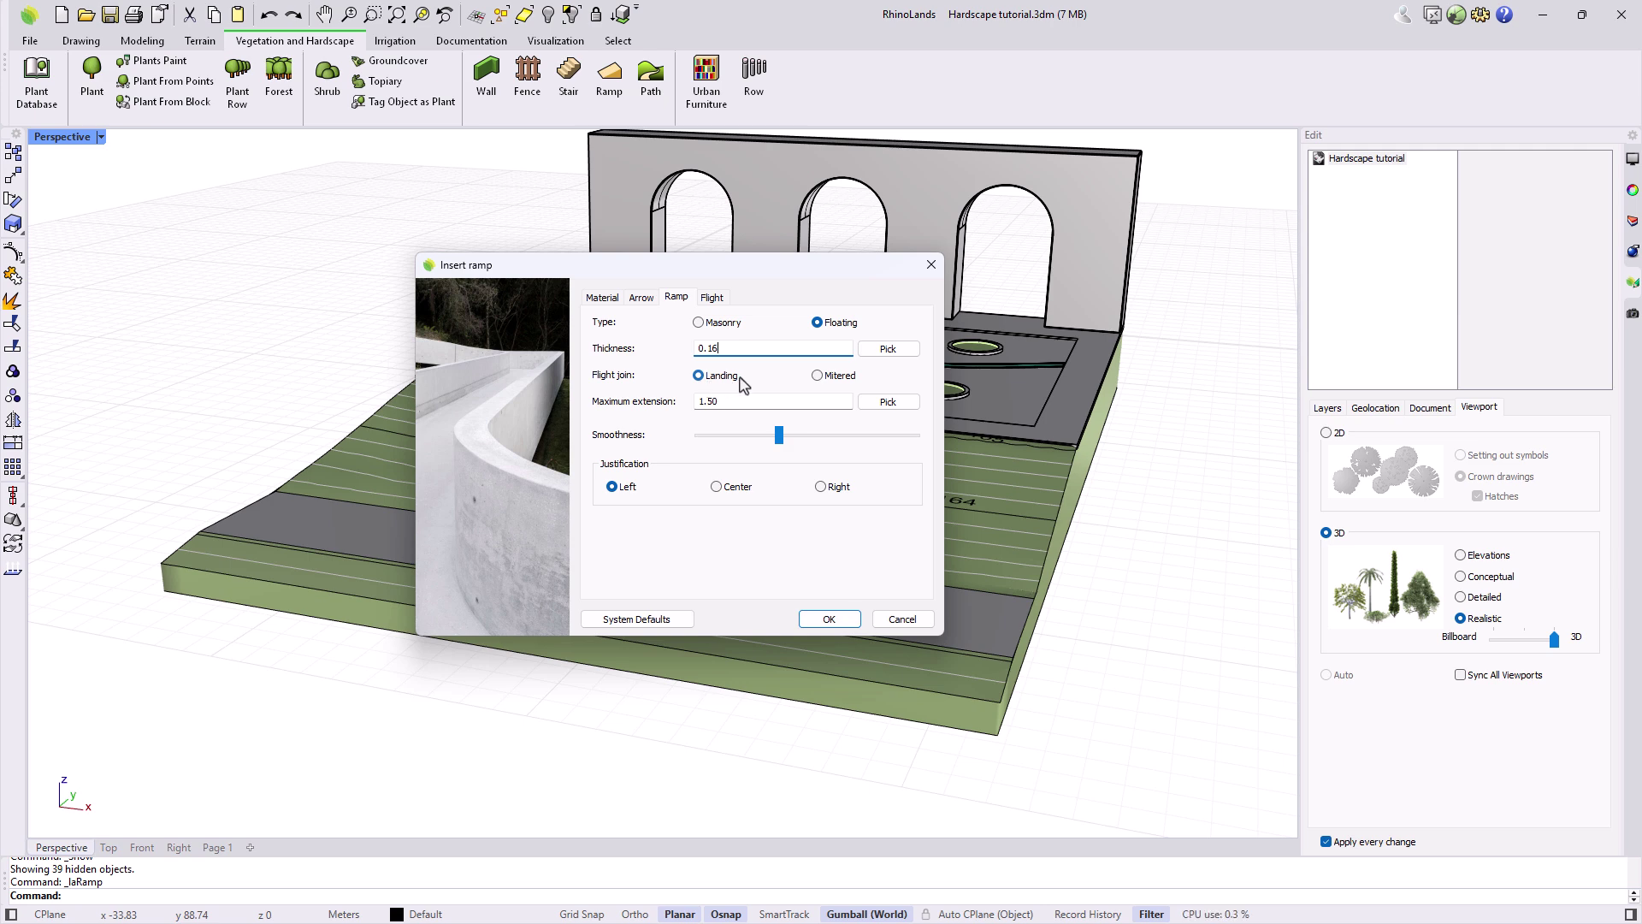
pyautogui.click(820, 377)
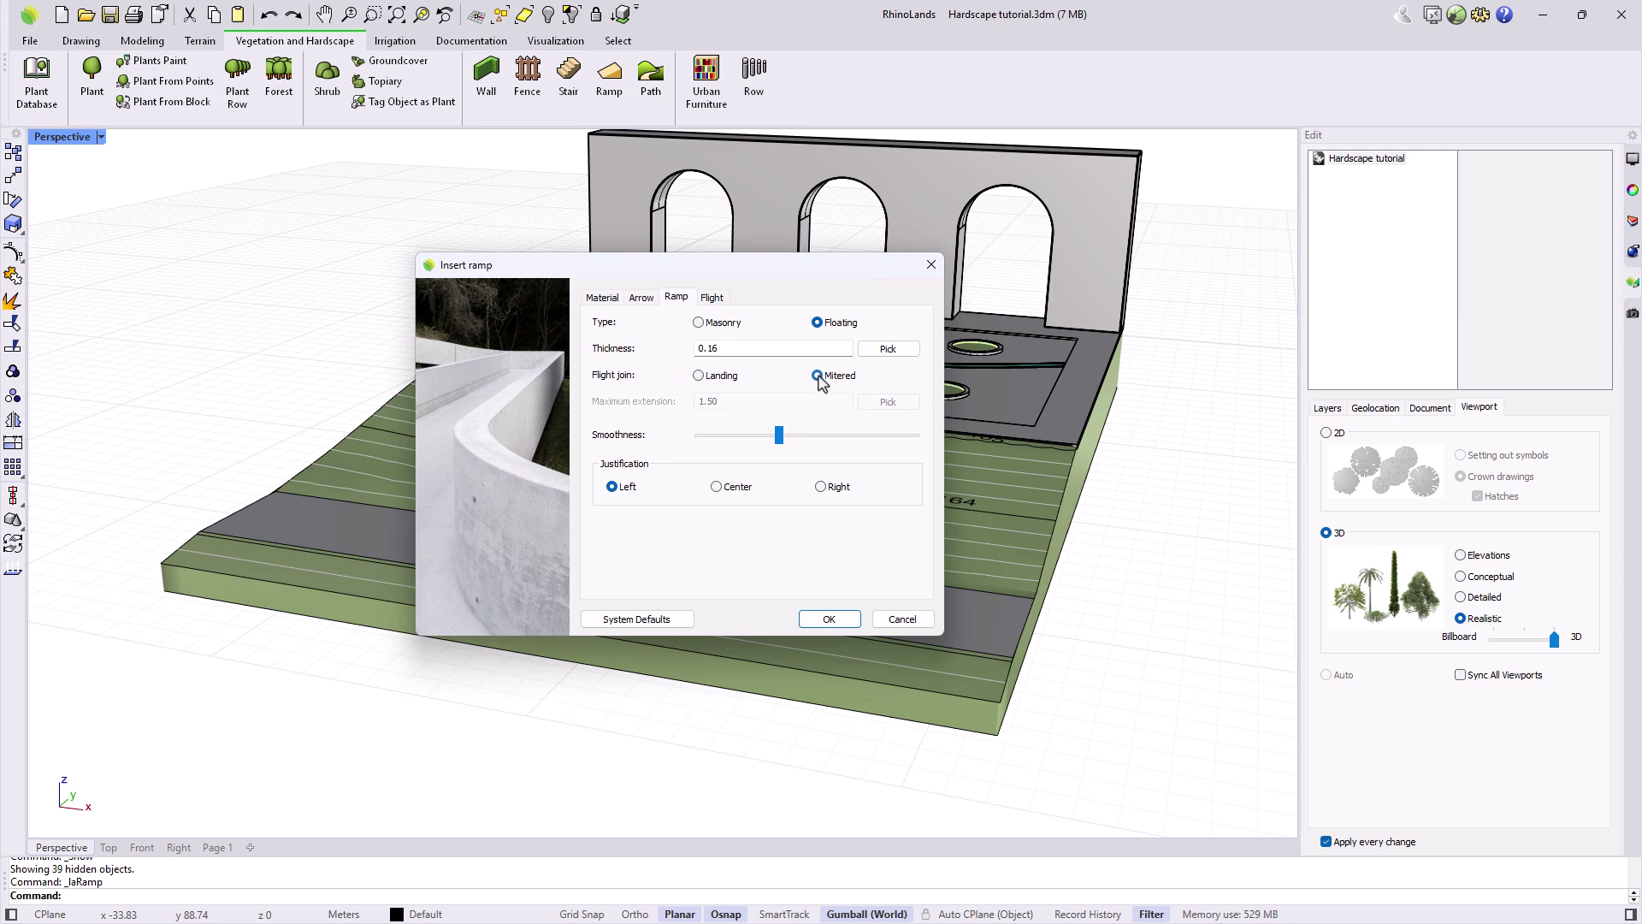
pyautogui.click(699, 377)
pyautogui.click(736, 403)
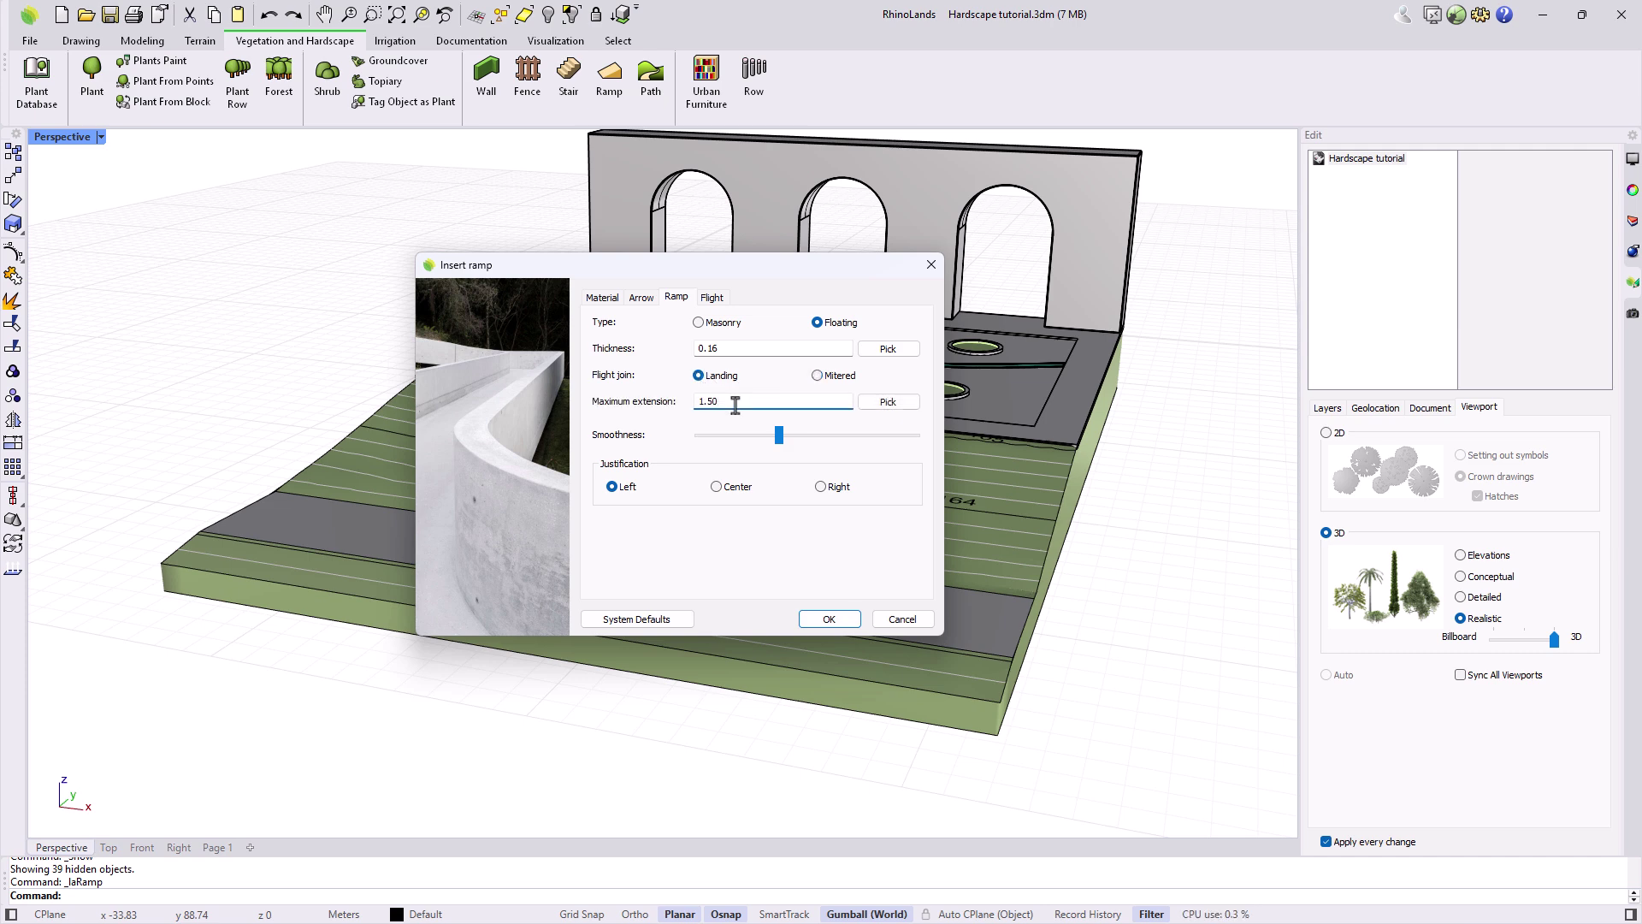
pyautogui.moveTo(736, 404); pyautogui.dragTo(694, 407)
# Define the ramp's slope by height with a value of 0, keeping the start width at 2.00
pyautogui.click(710, 297)
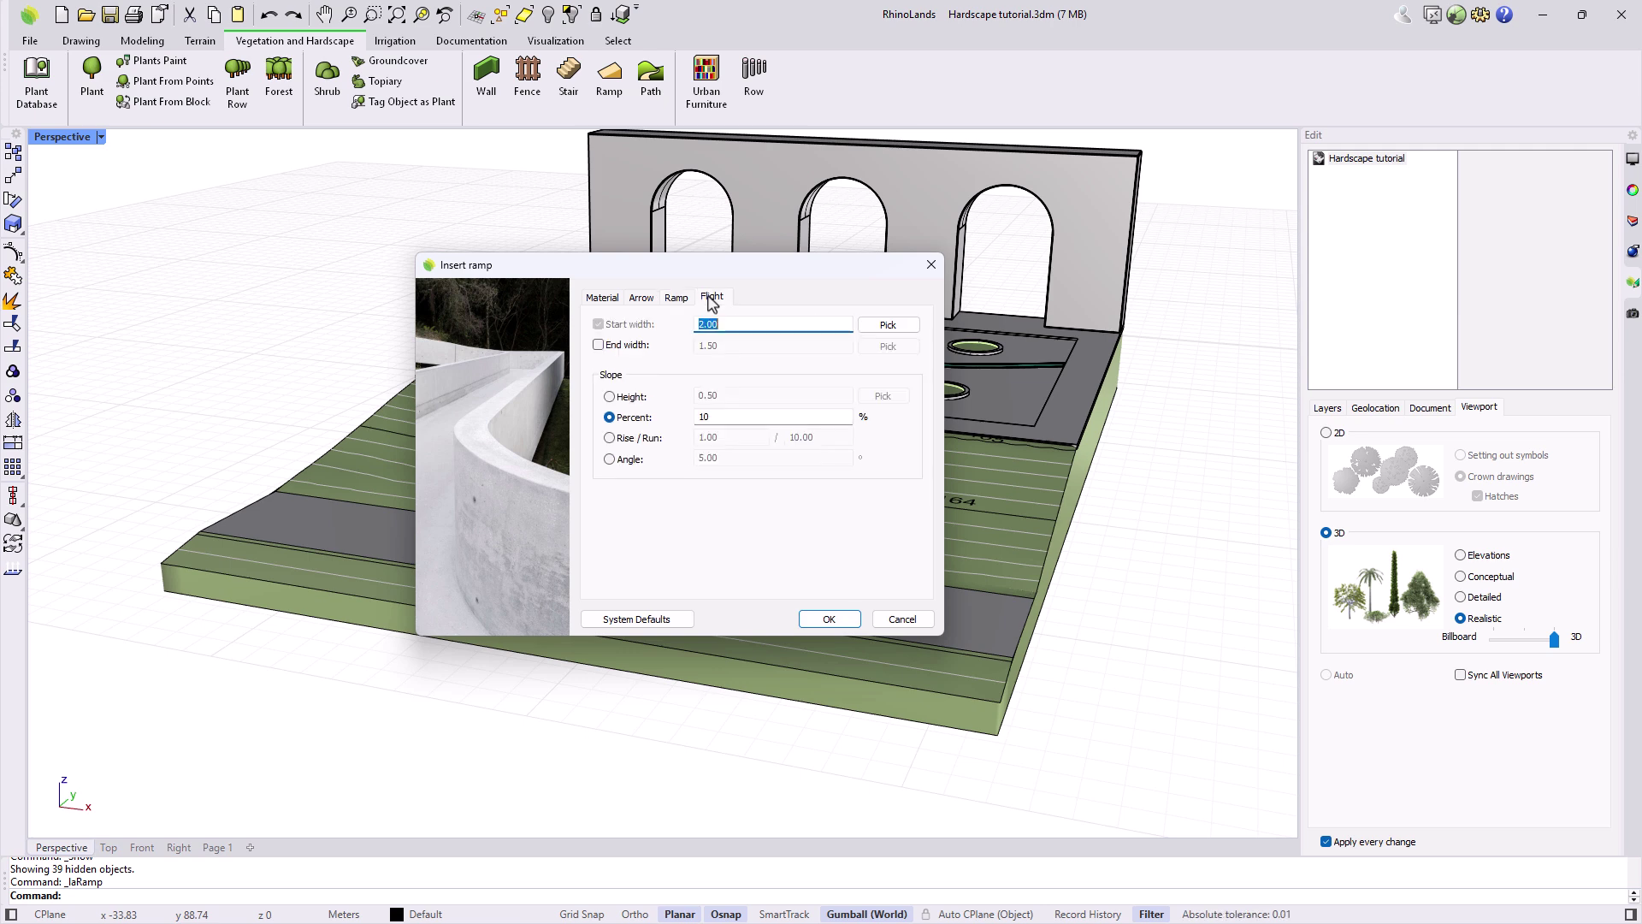
pyautogui.click(725, 328)
pyautogui.click(625, 345)
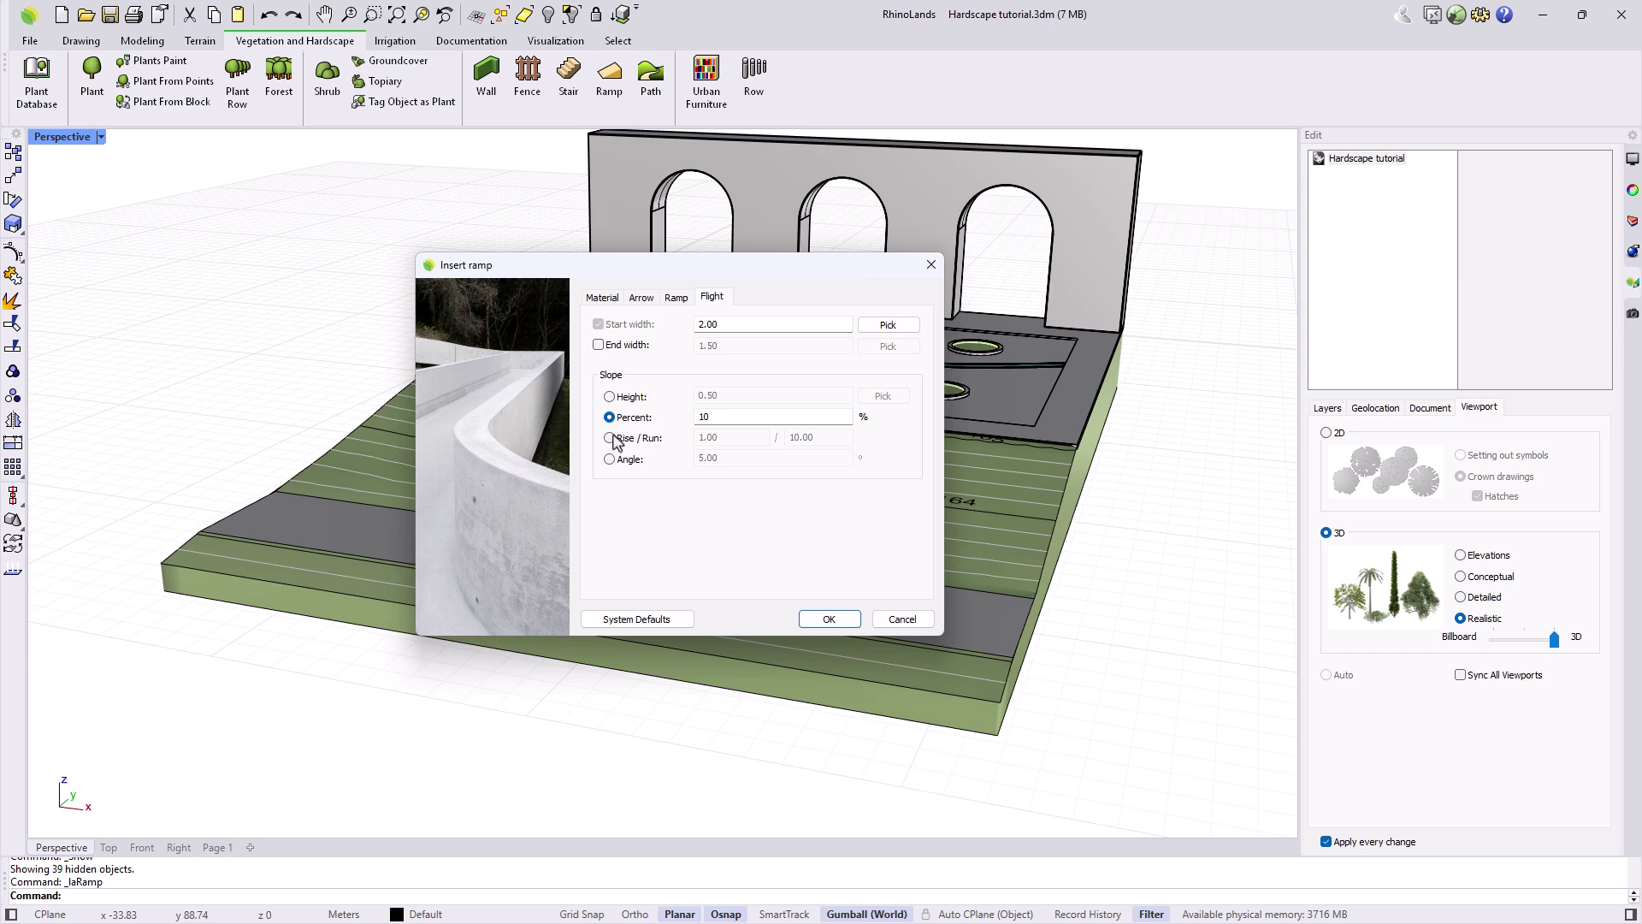
pyautogui.click(609, 396)
pyautogui.moveTo(730, 395); pyautogui.dragTo(673, 396)
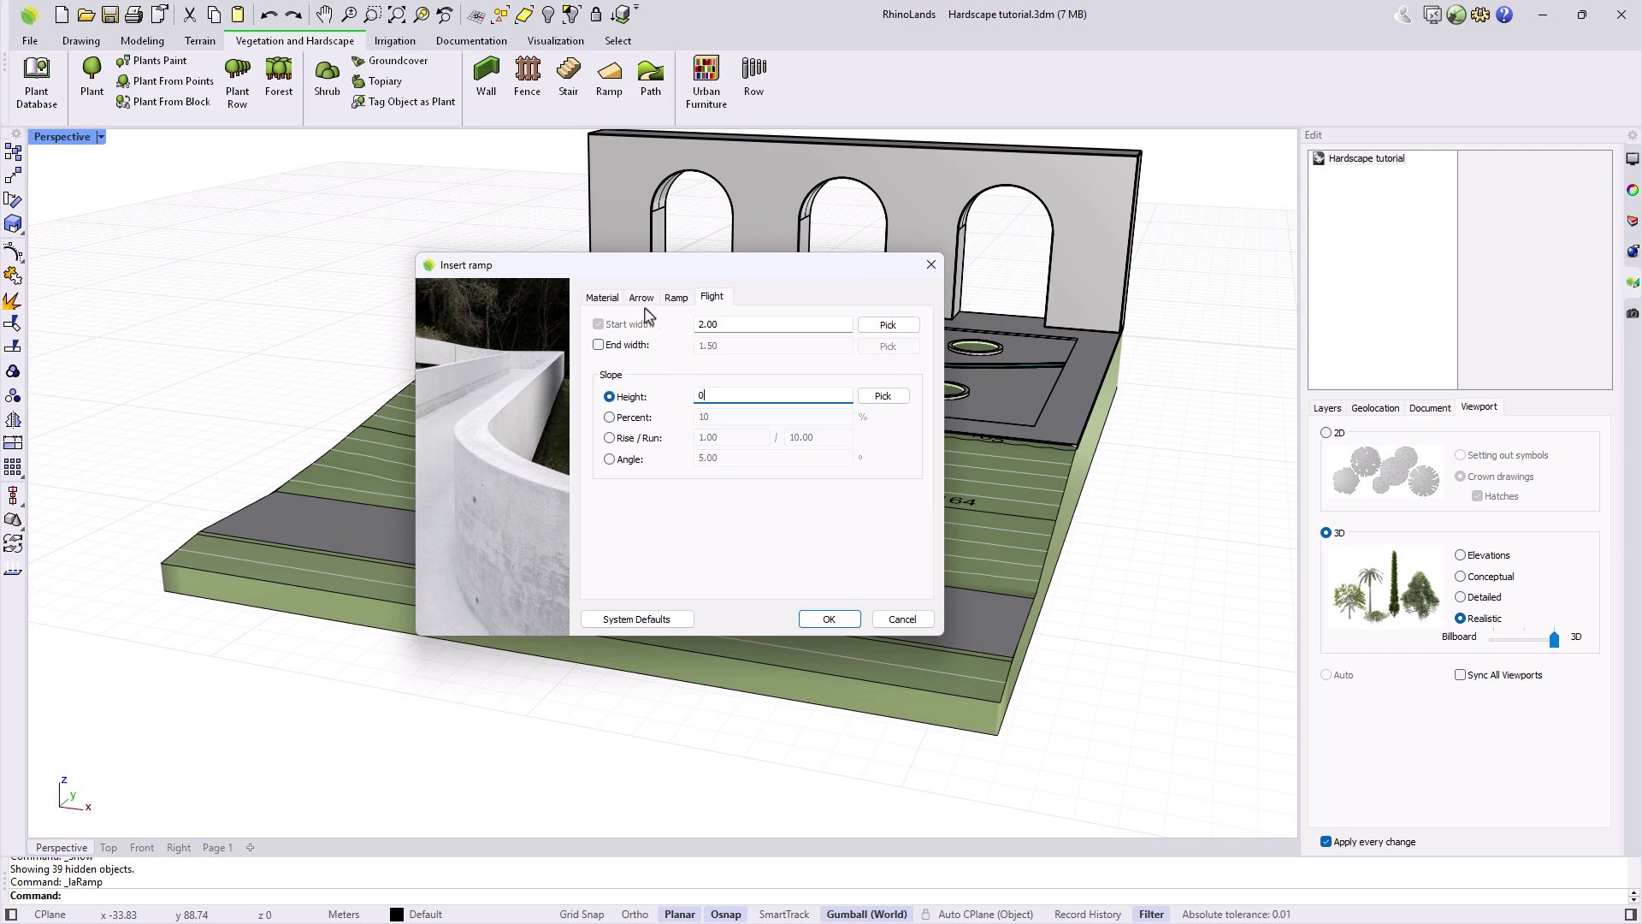
# Assign the 31400 image from the Flooring textures folder as the ramp's material and accept the ramp settings
pyautogui.click(617, 301)
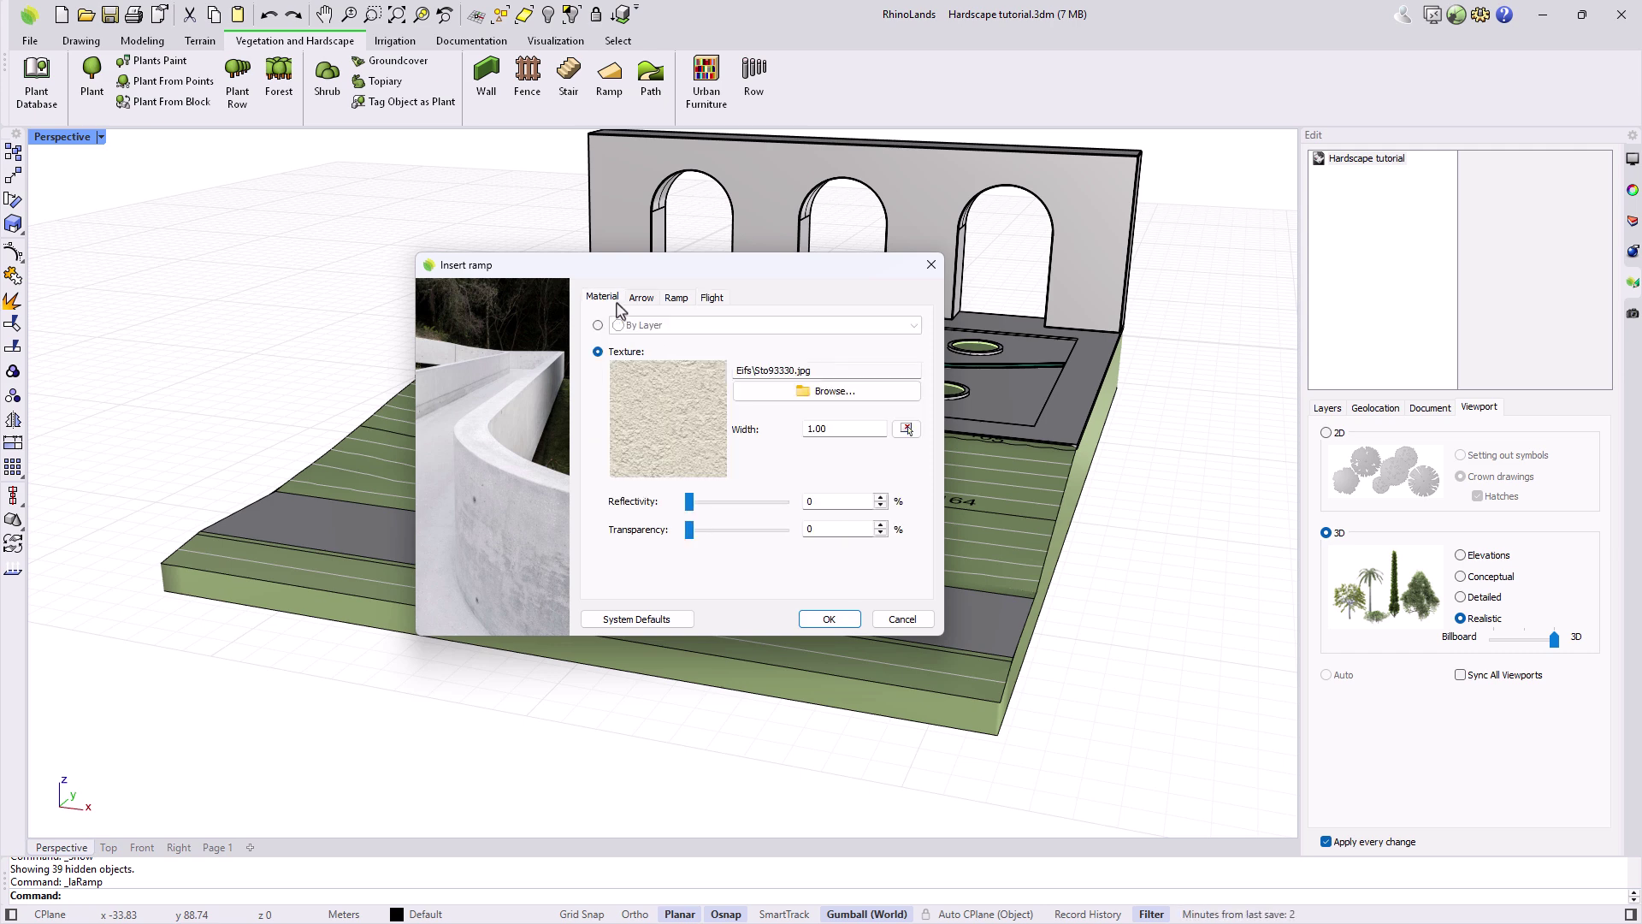
pyautogui.click(781, 394)
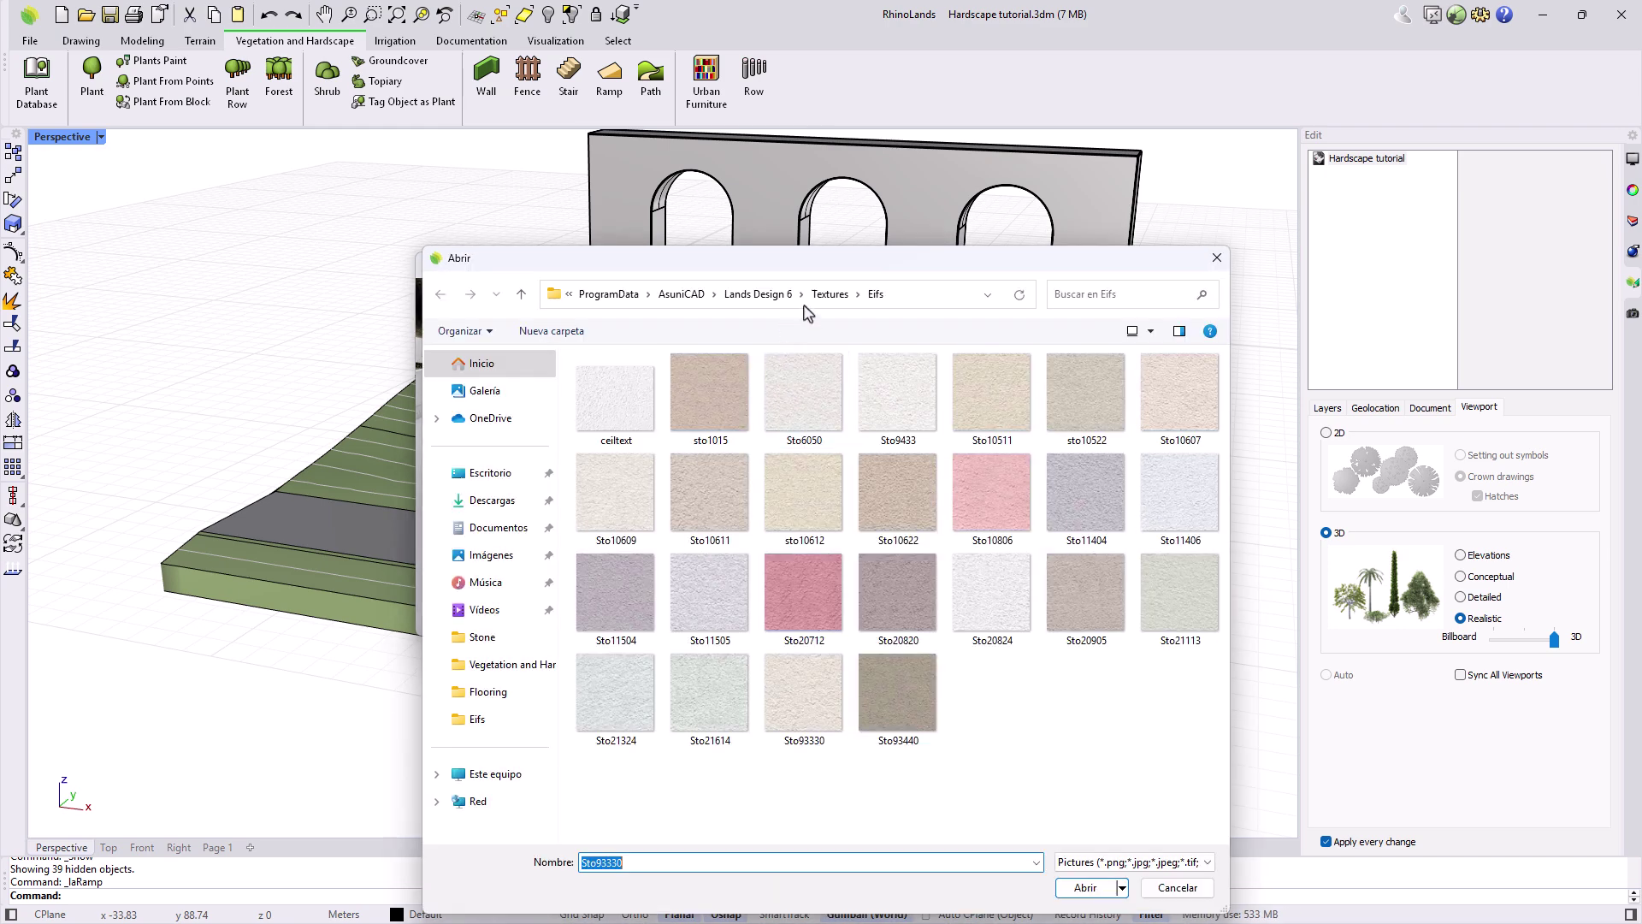
pyautogui.click(817, 306)
pyautogui.doubleClick(630, 556)
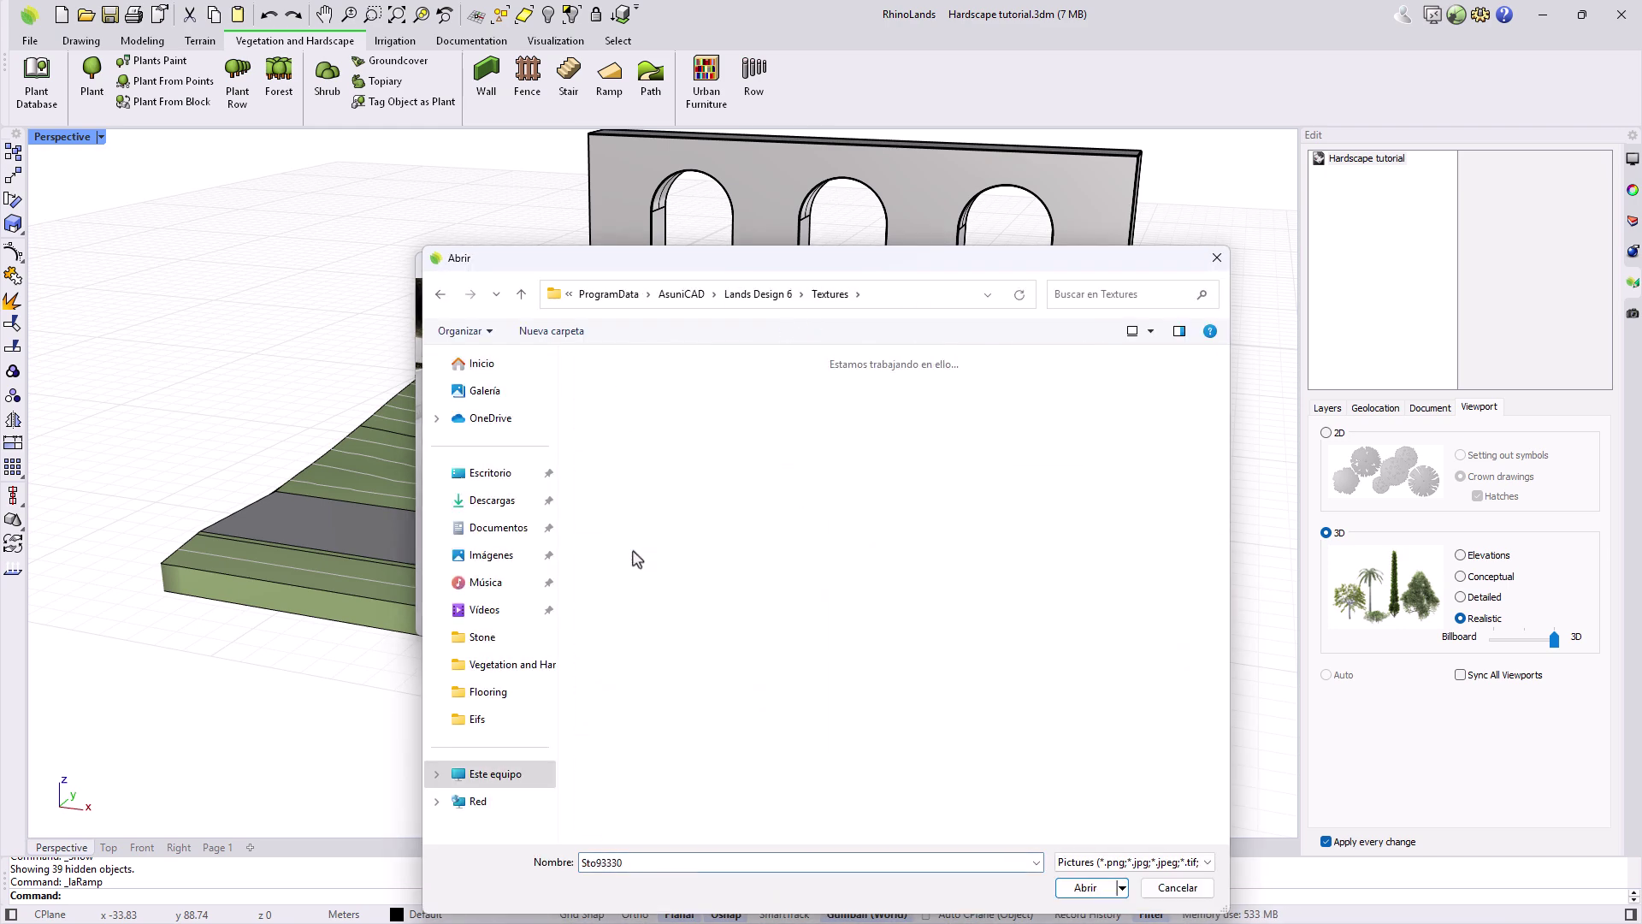
pyautogui.click(872, 402)
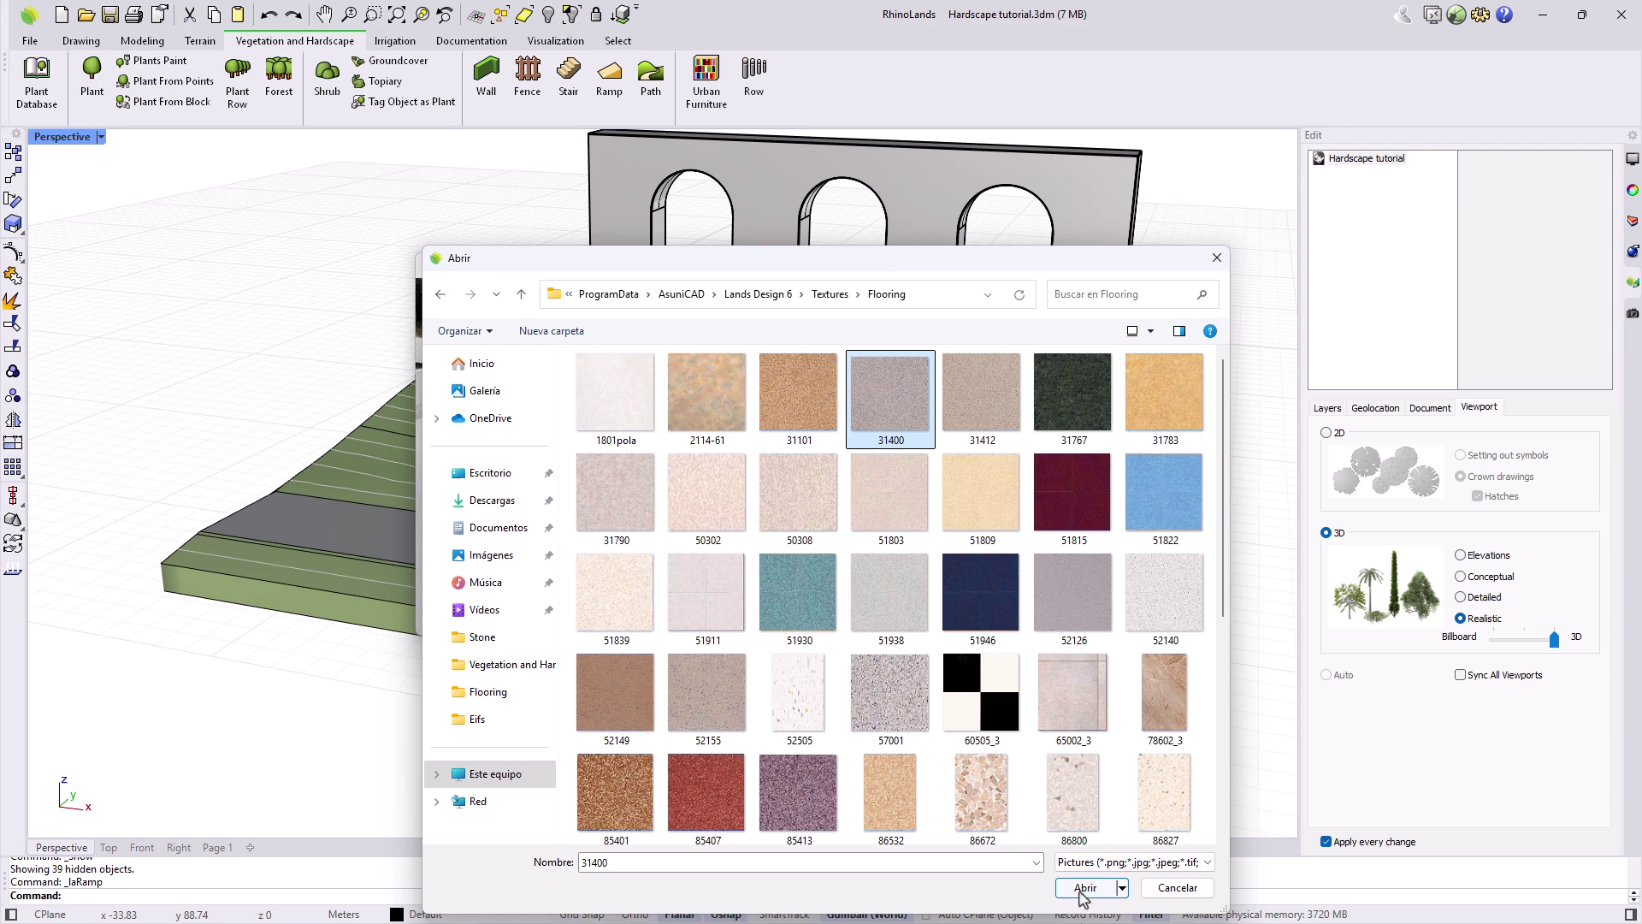
pyautogui.click(1084, 887)
pyautogui.click(825, 626)
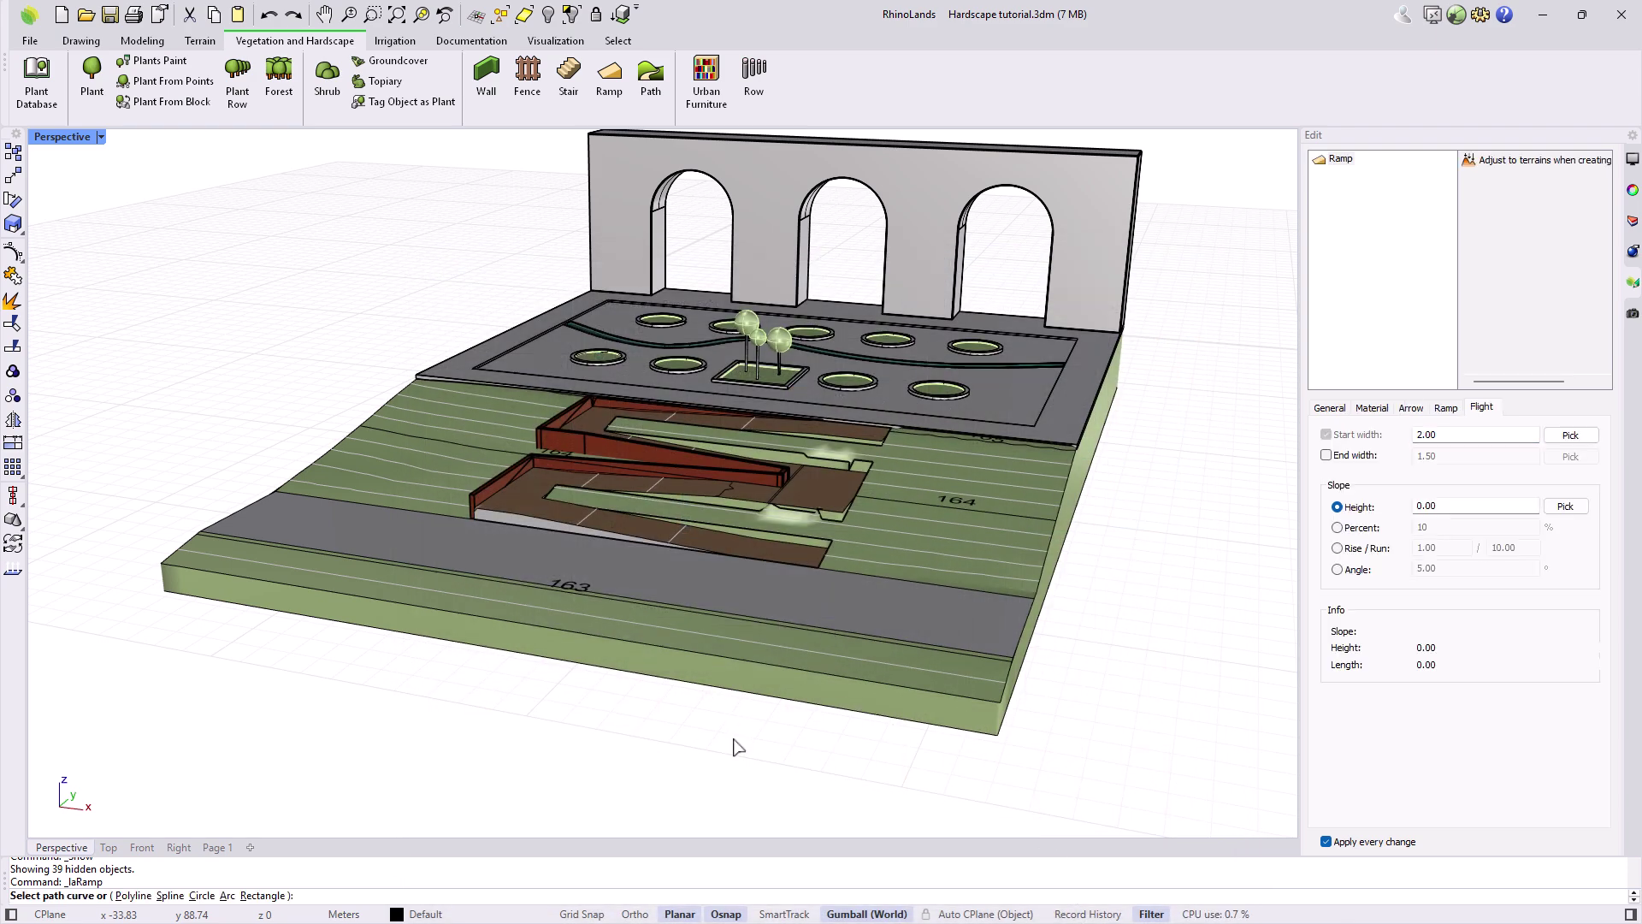
# Leave the ramp insertion and extract the curve of the terrain's Path (Subdivision 3) earthmoving
pyautogui.click(771, 675)
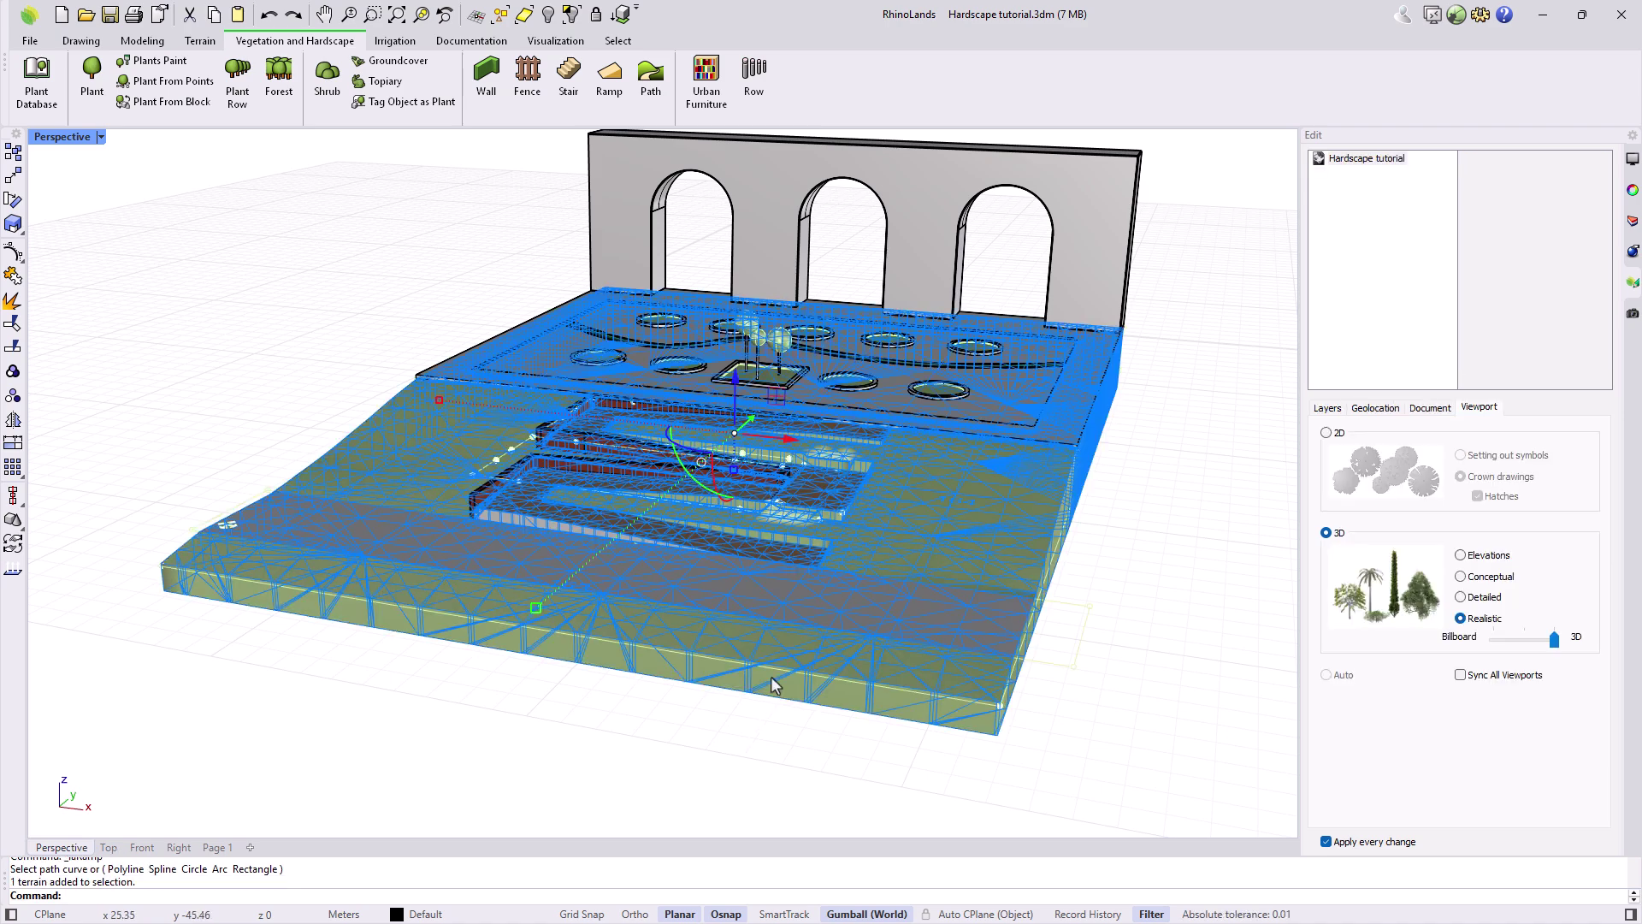
pyautogui.click(1401, 281)
pyautogui.click(1518, 165)
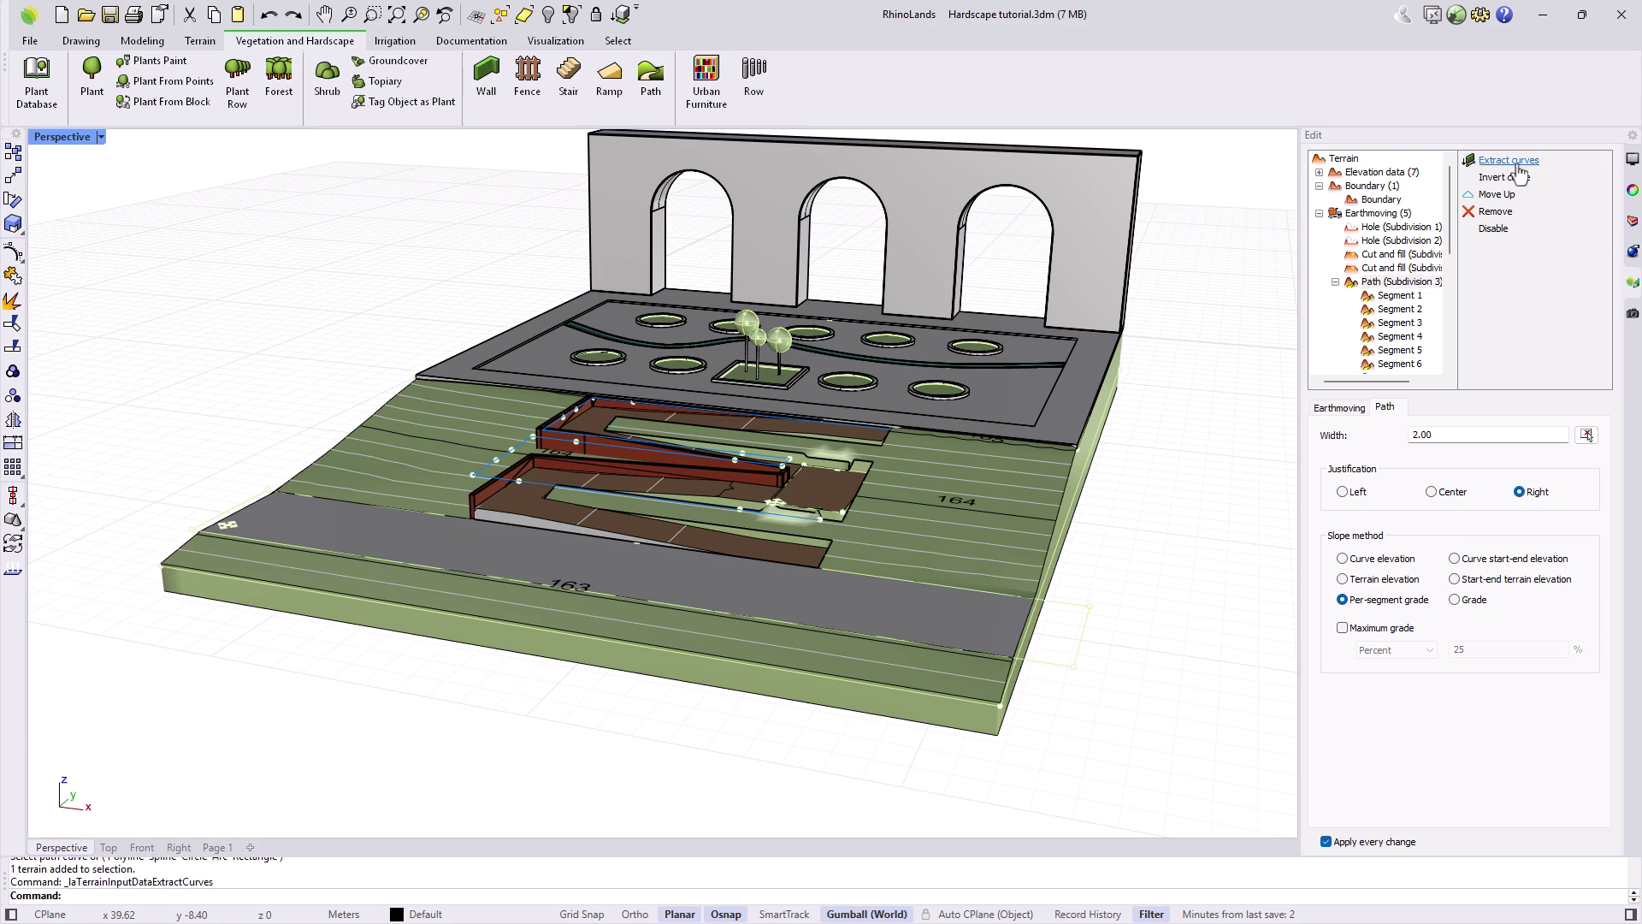
# Isolate the extracted path curve and turn on its control points
pyautogui.scroll(2, 515, 458)
pyautogui.click(507, 448)
pyautogui.click(571, 17)
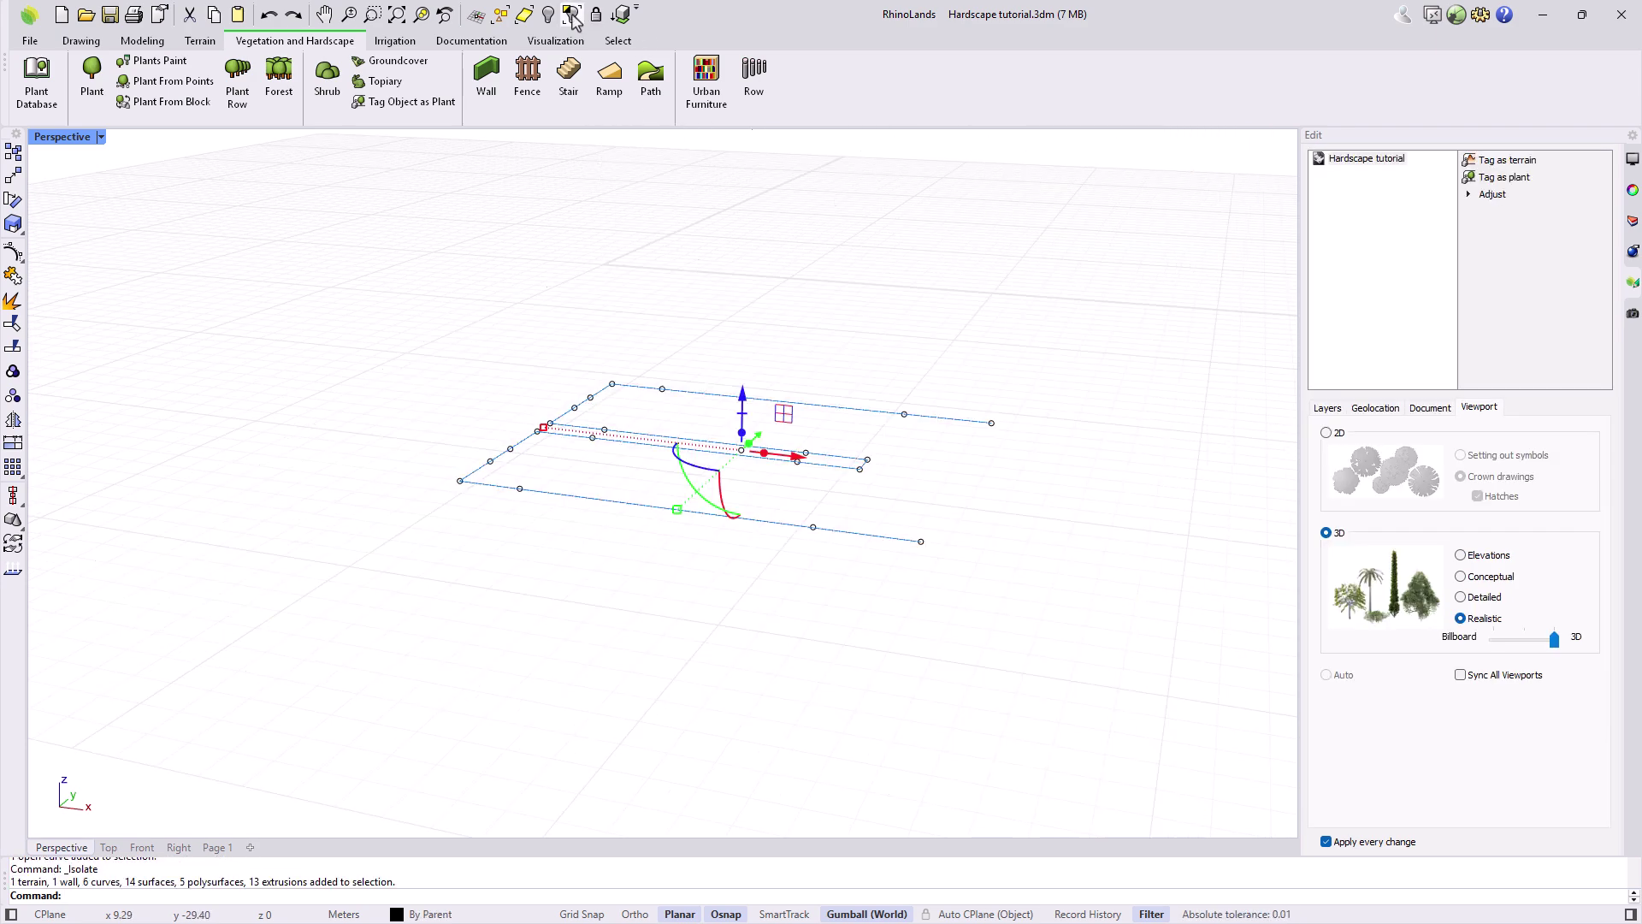
pyautogui.click(13, 255)
# Start a ramp again and set its maximum extension to 2 with the other settings kept
pyautogui.click(611, 101)
pyautogui.moveTo(734, 405); pyautogui.dragTo(660, 415)
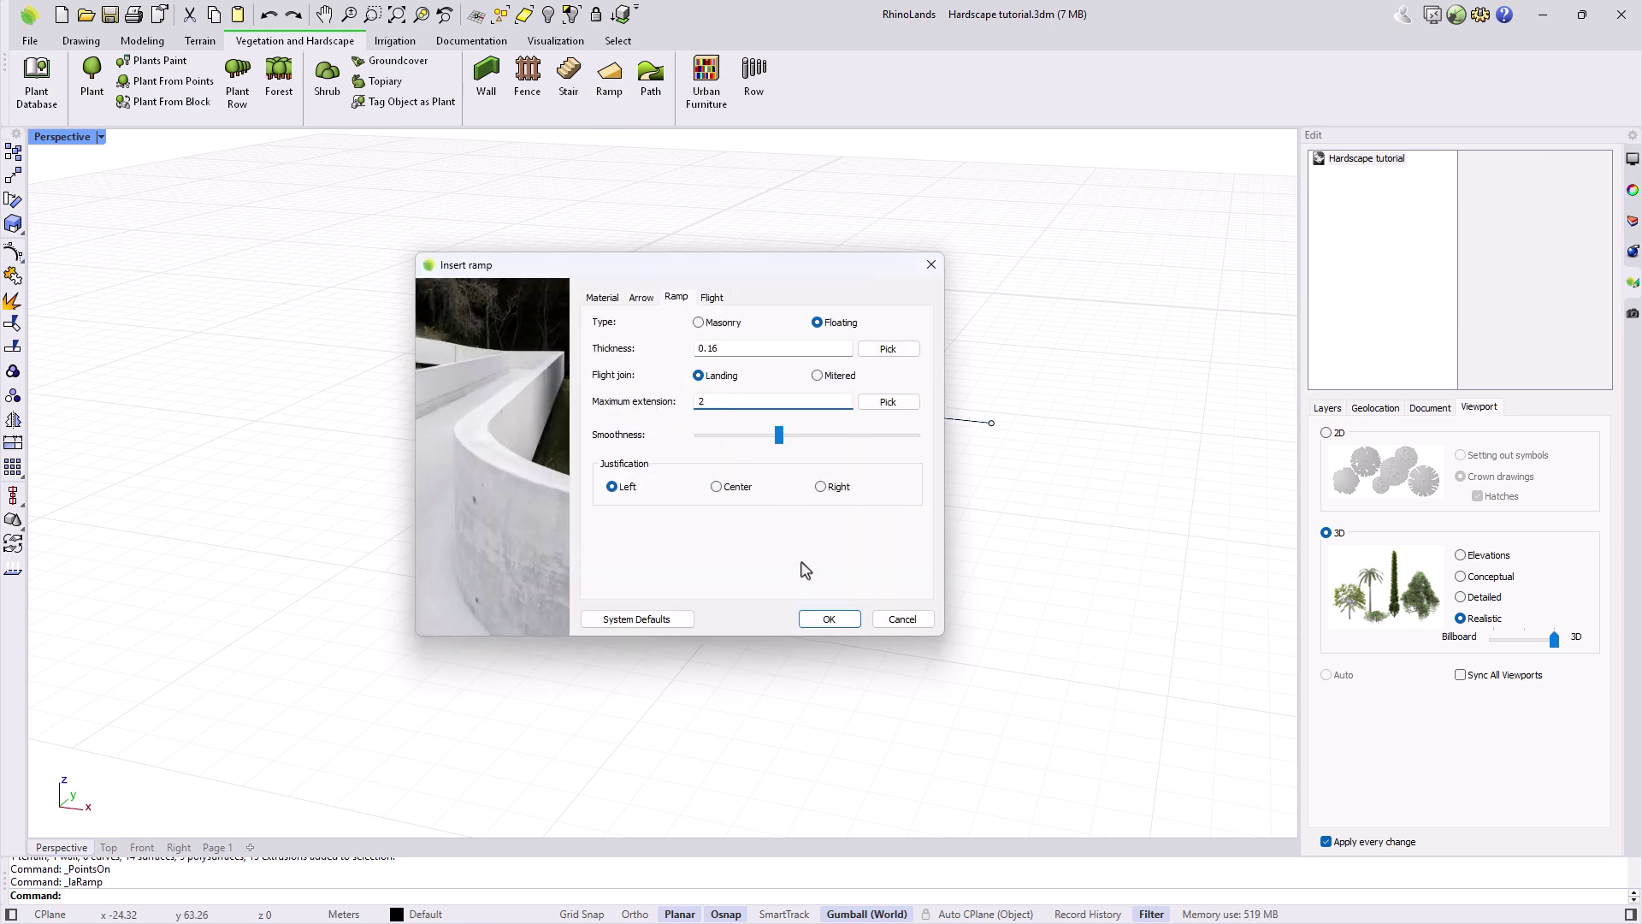
pyautogui.click(821, 619)
# Insert the ramp as a polyline traced along the extracted curve, from its lower free end through the corners to the upper end
pyautogui.click(139, 900)
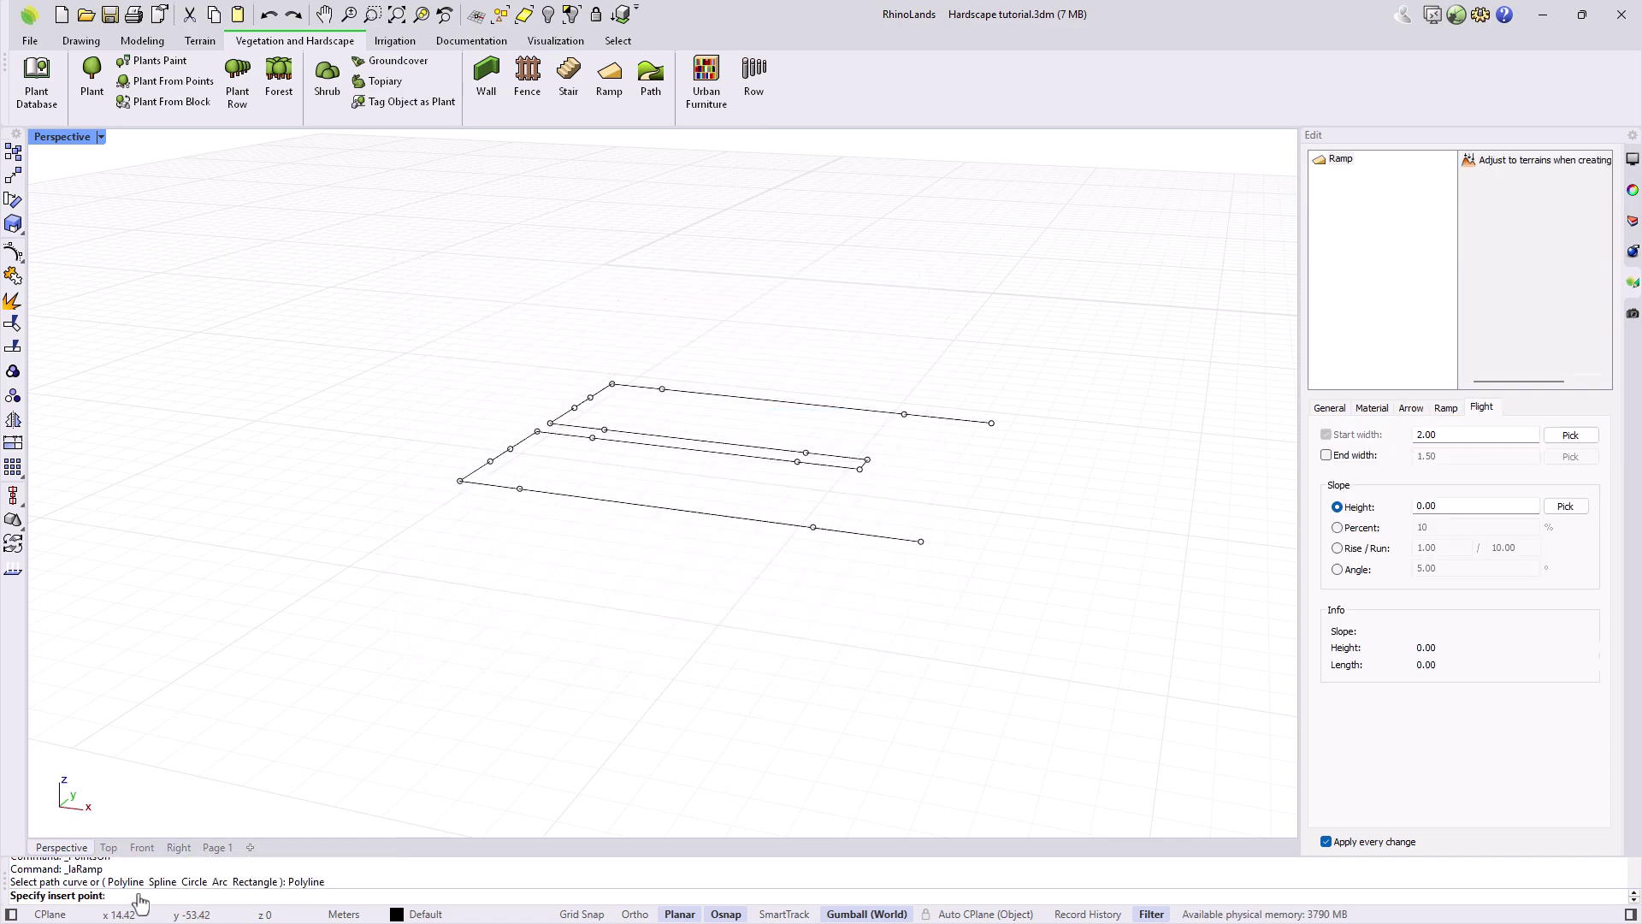
pyautogui.moveTo(711, 620); pyautogui.dragTo(955, 722, button='right')
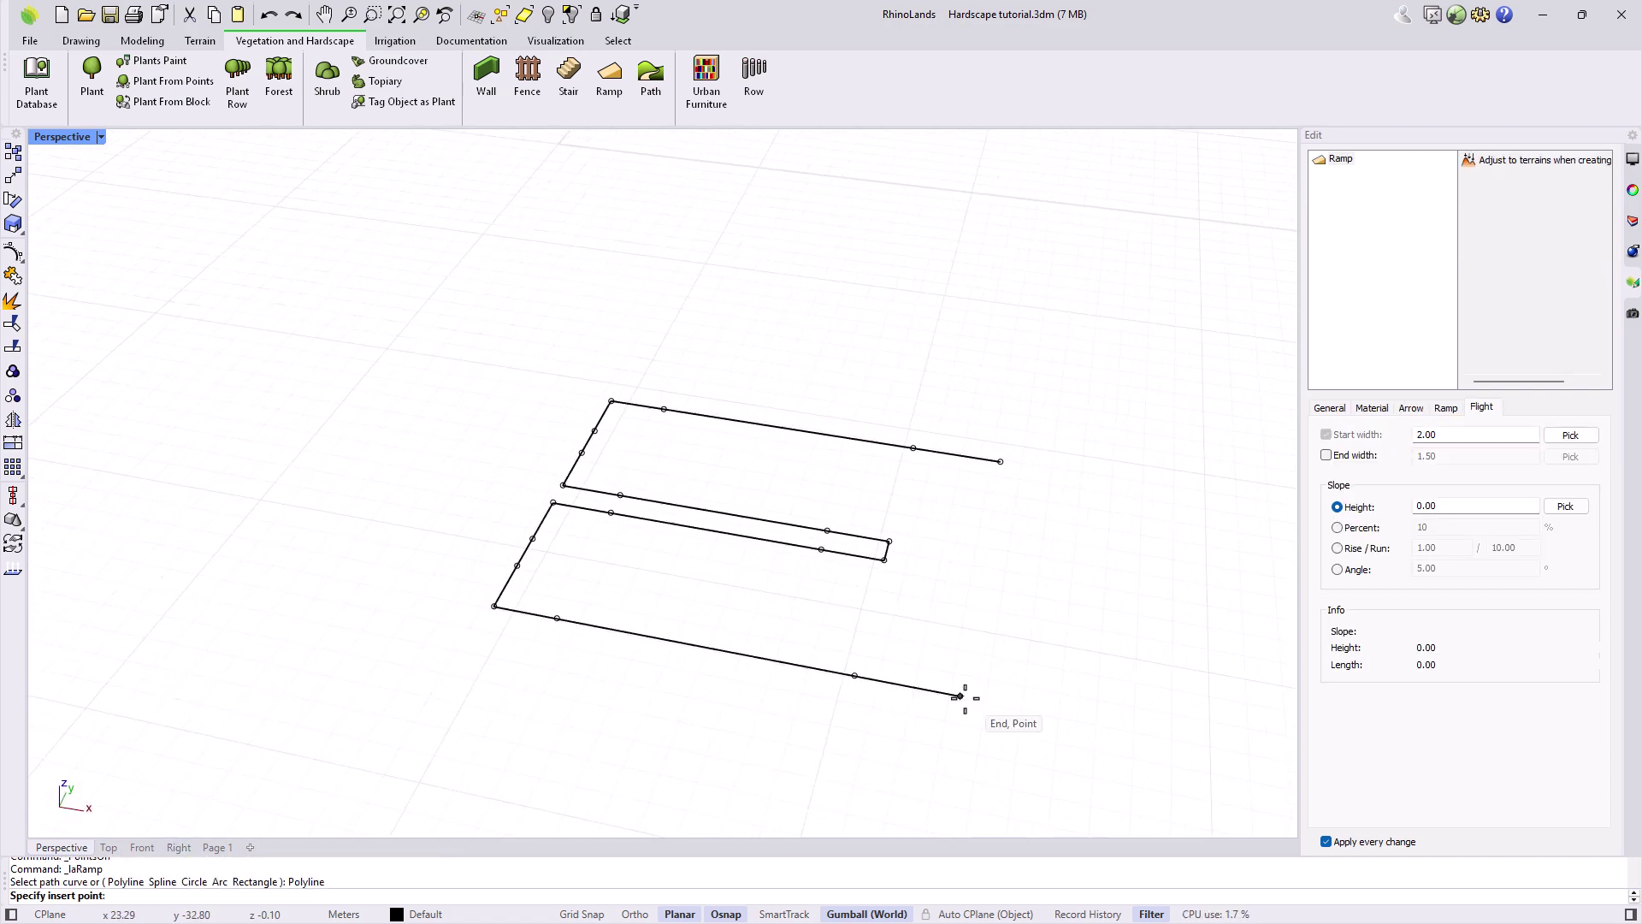
pyautogui.click(960, 695)
pyautogui.click(855, 676)
pyautogui.click(495, 605)
pyautogui.click(554, 502)
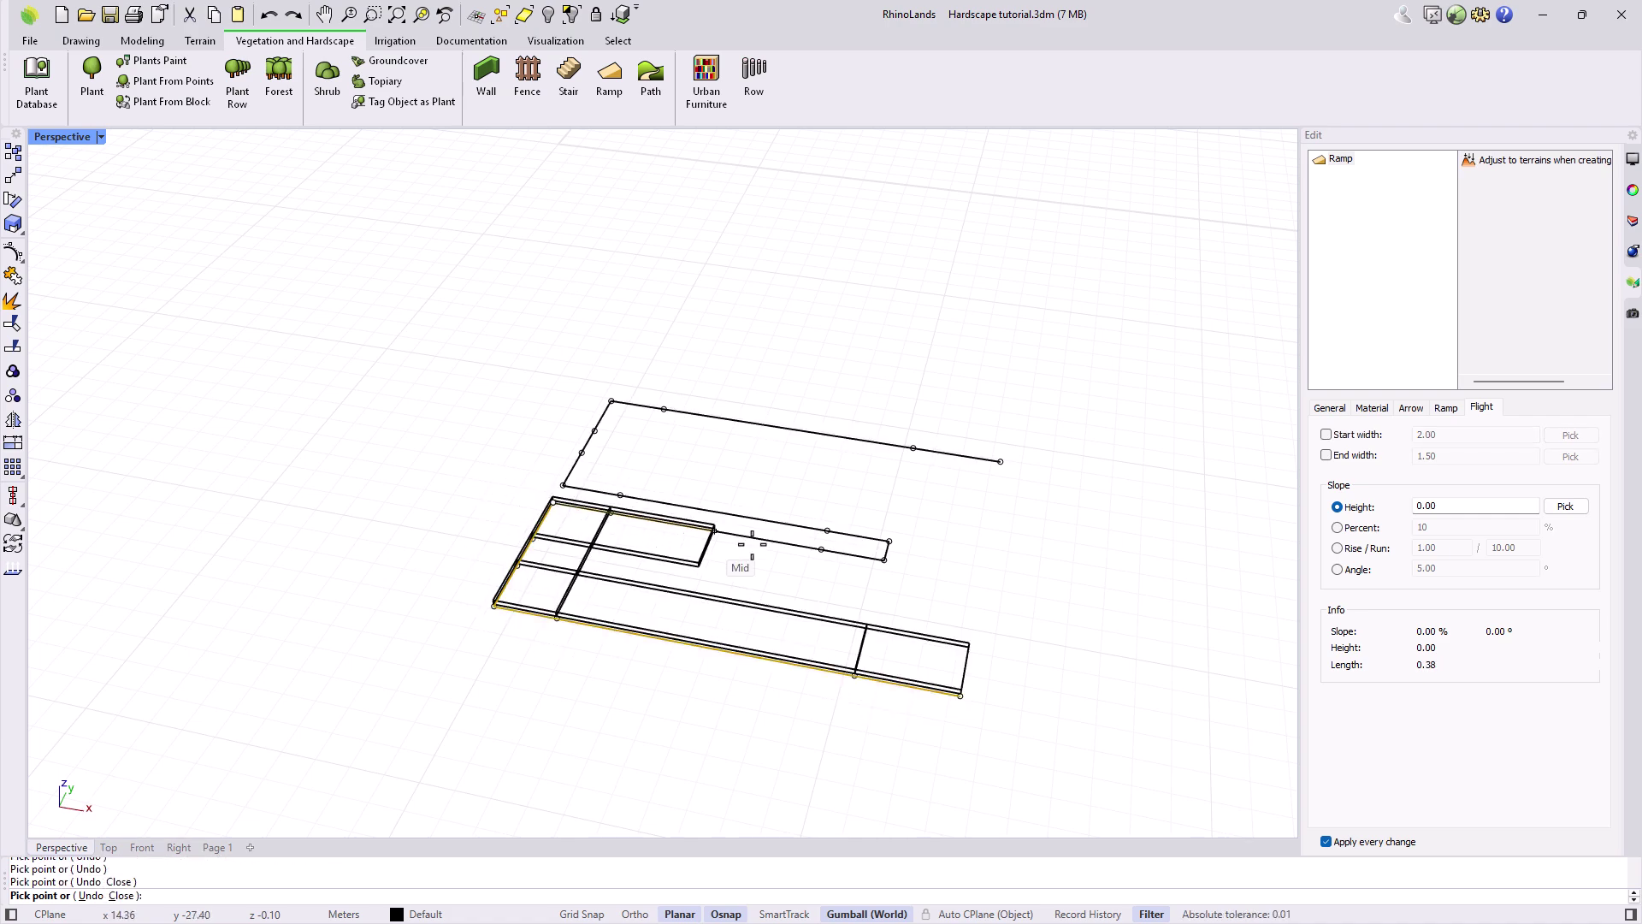
pyautogui.click(885, 560)
pyautogui.click(563, 485)
pyautogui.click(611, 400)
pyautogui.click(1001, 462)
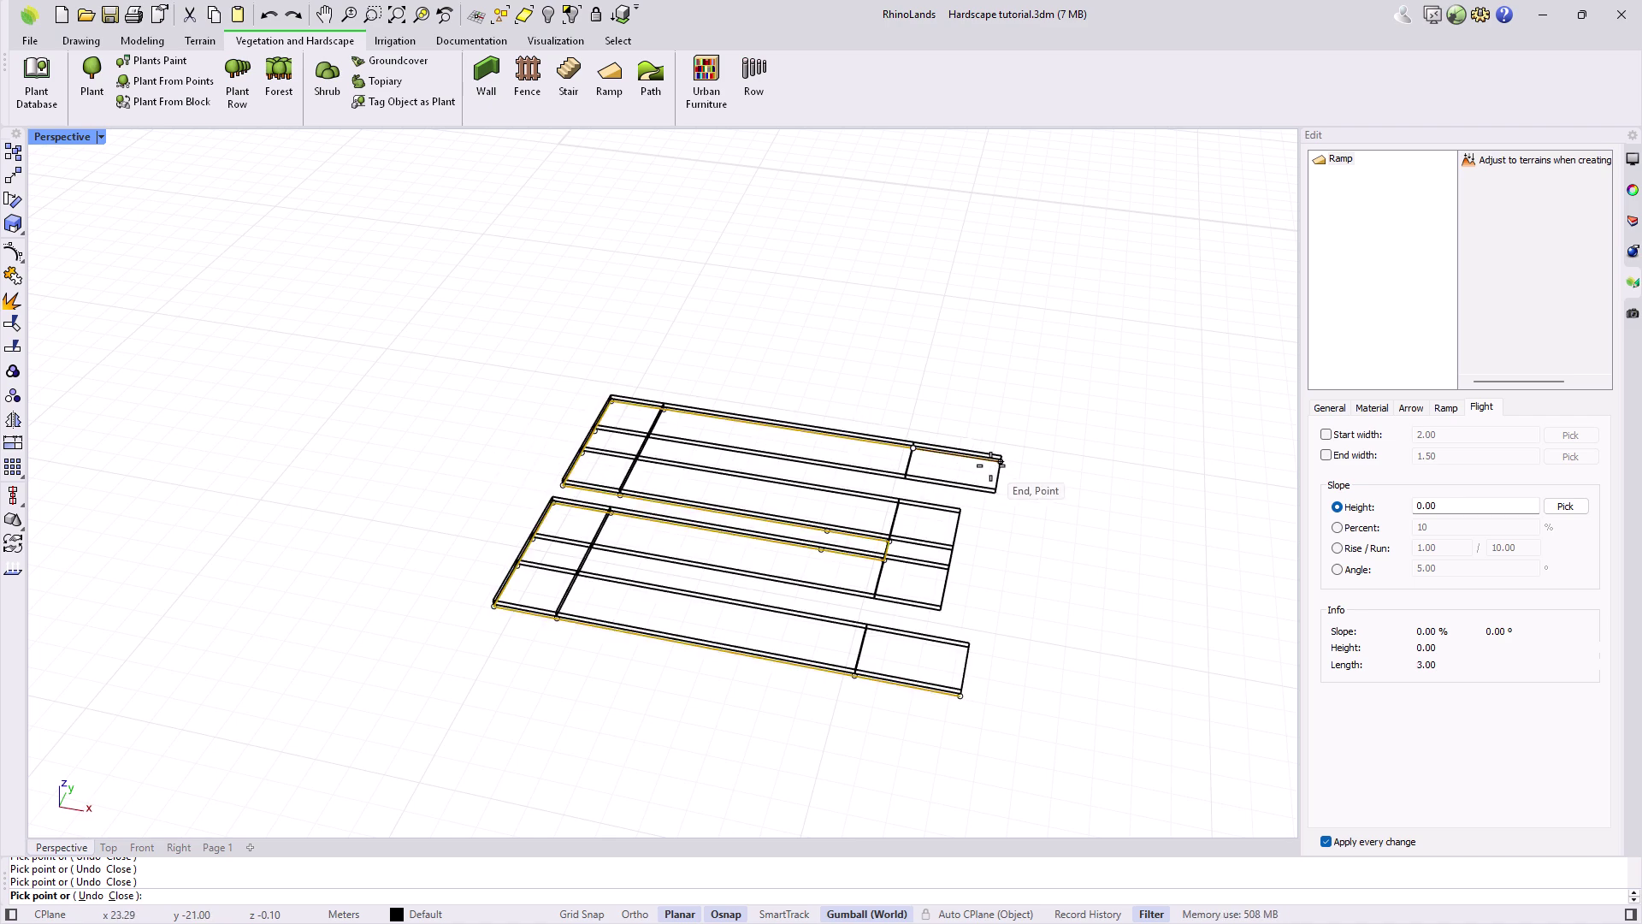
pyautogui.press('Return')
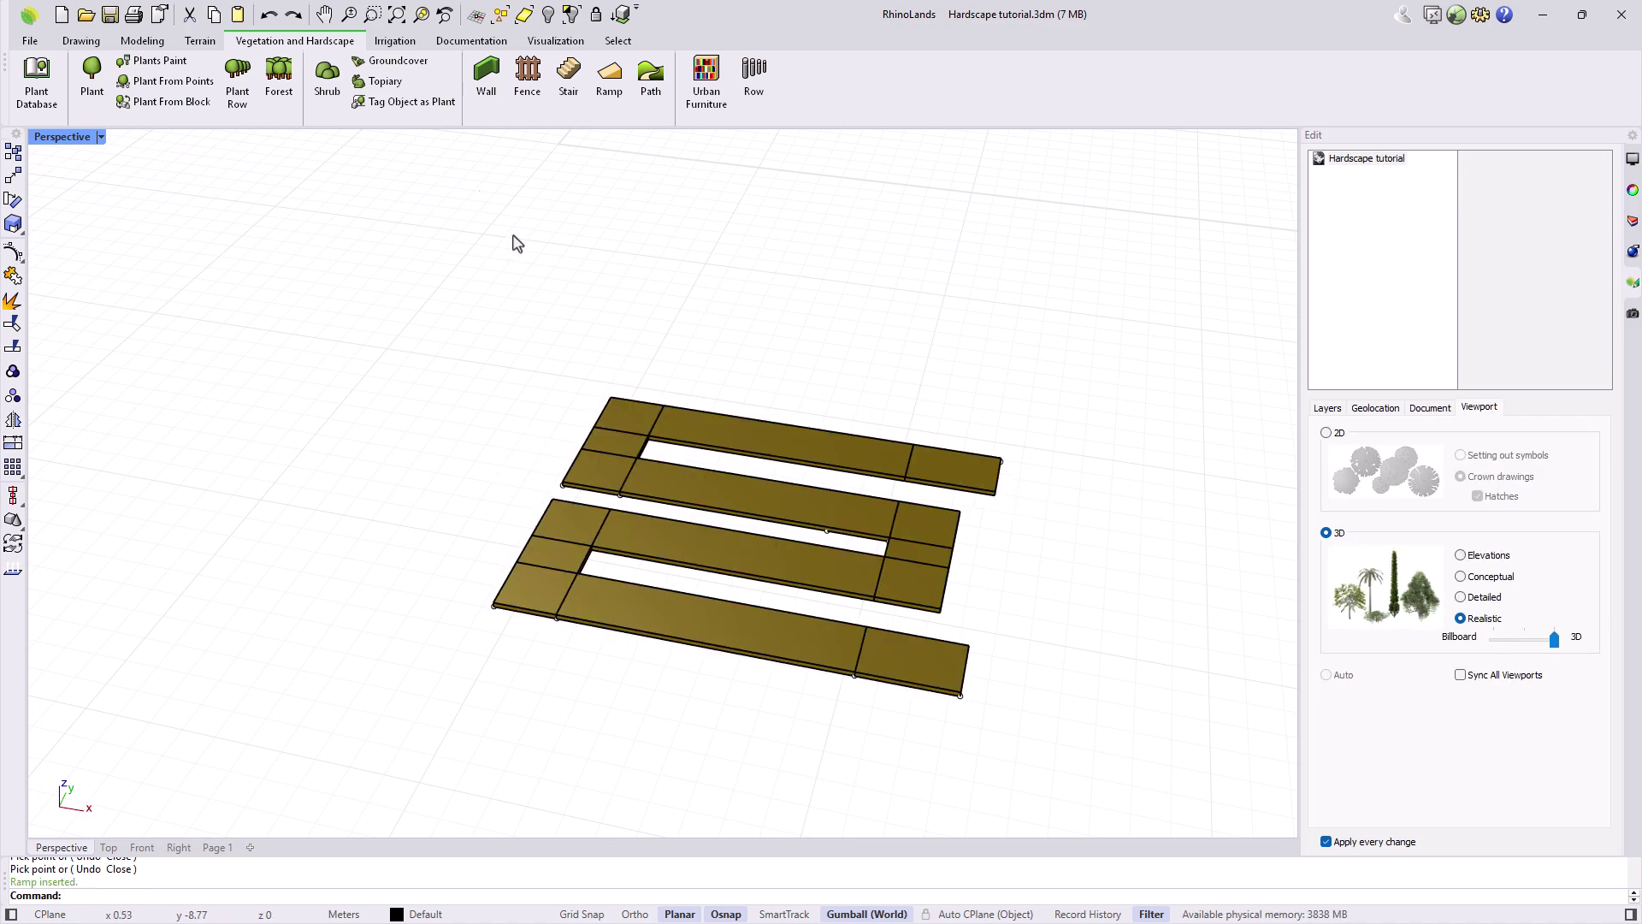
# Bring the hidden terrain, wall and site objects back into view around the new ramp
pyautogui.rightClick(421, 14)
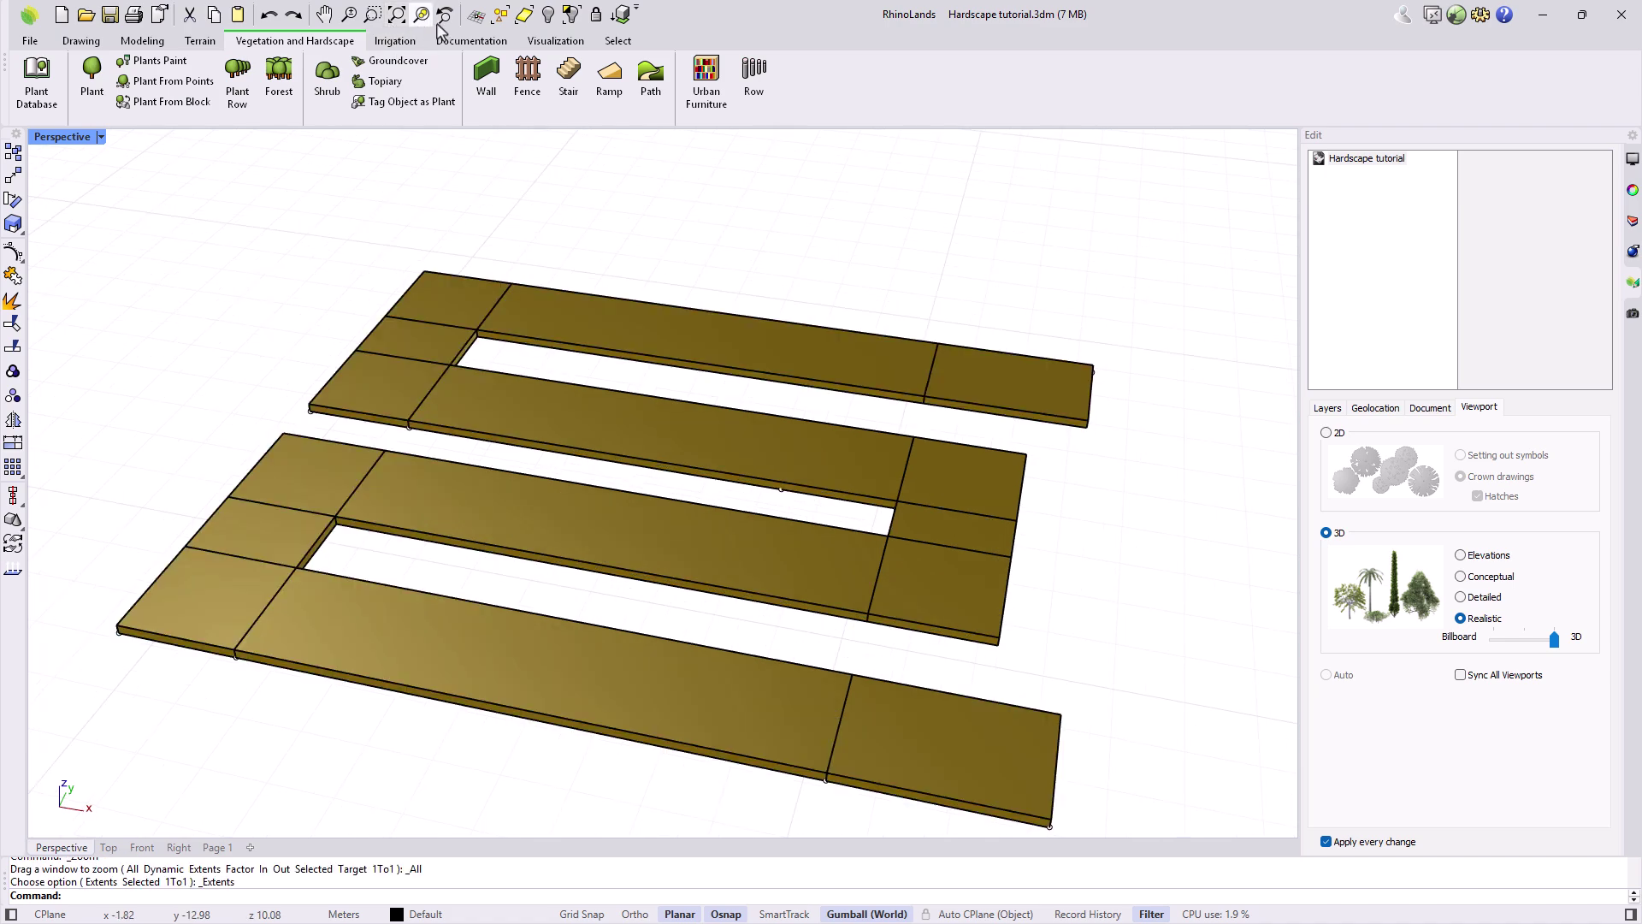
pyautogui.click(549, 15)
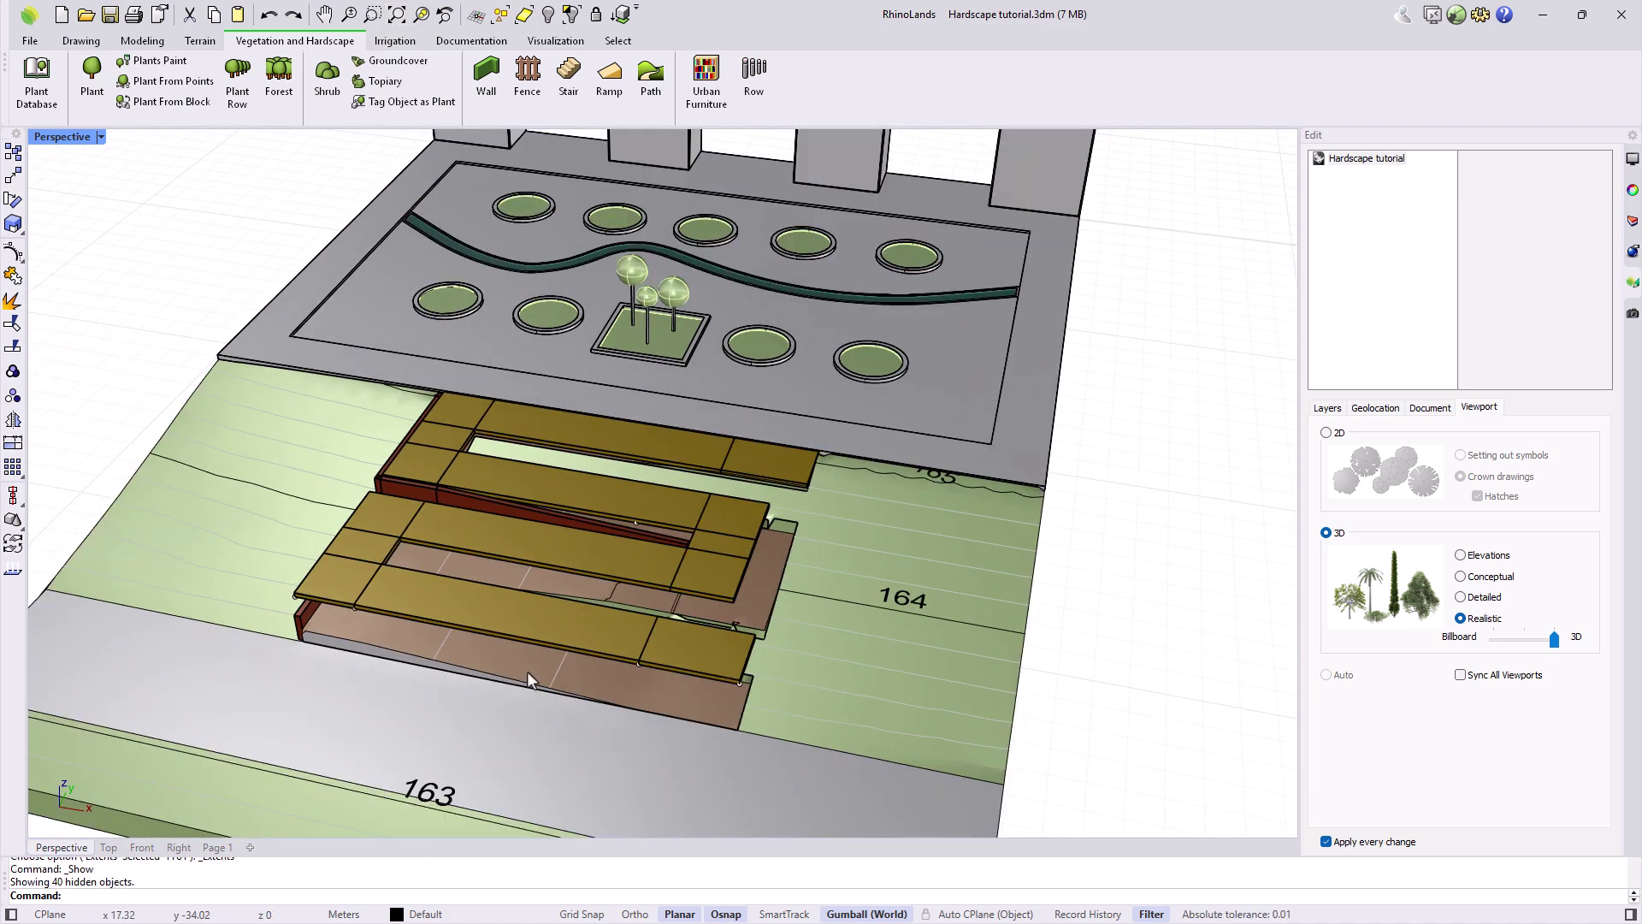
pyautogui.moveTo(527, 670); pyautogui.dragTo(624, 667, button='right')
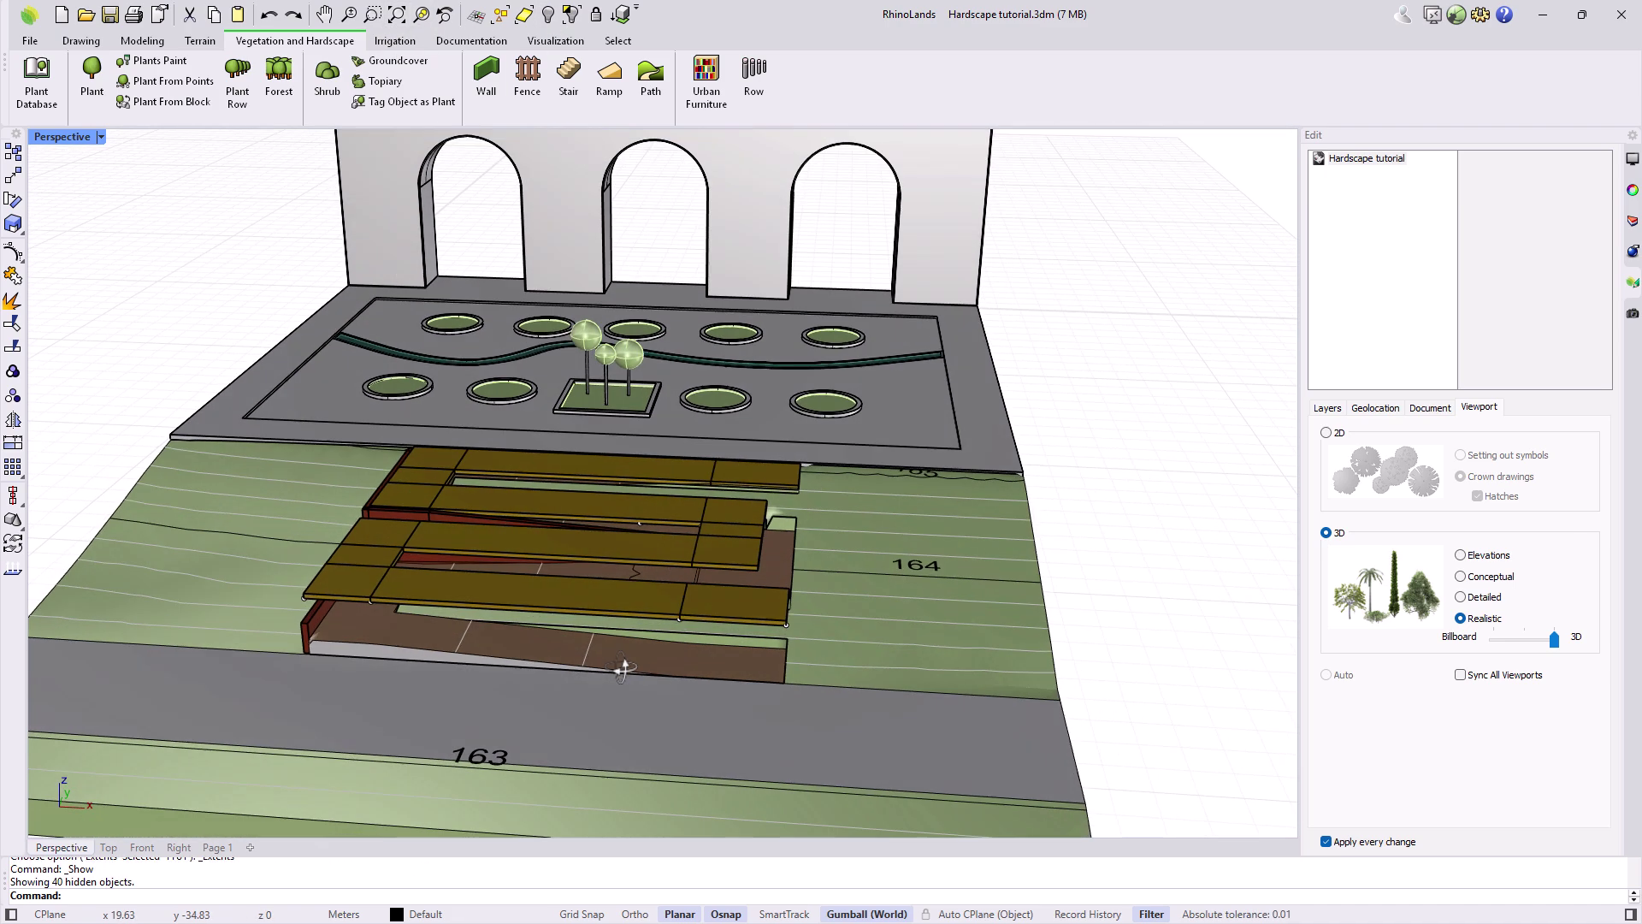
# Move the ramp from its lower end corner down to the matching corner of the terrain path at the road edge
pyautogui.scroll(3, 746, 617)
pyautogui.click(746, 618)
pyautogui.write('Move')
pyautogui.press('Return')
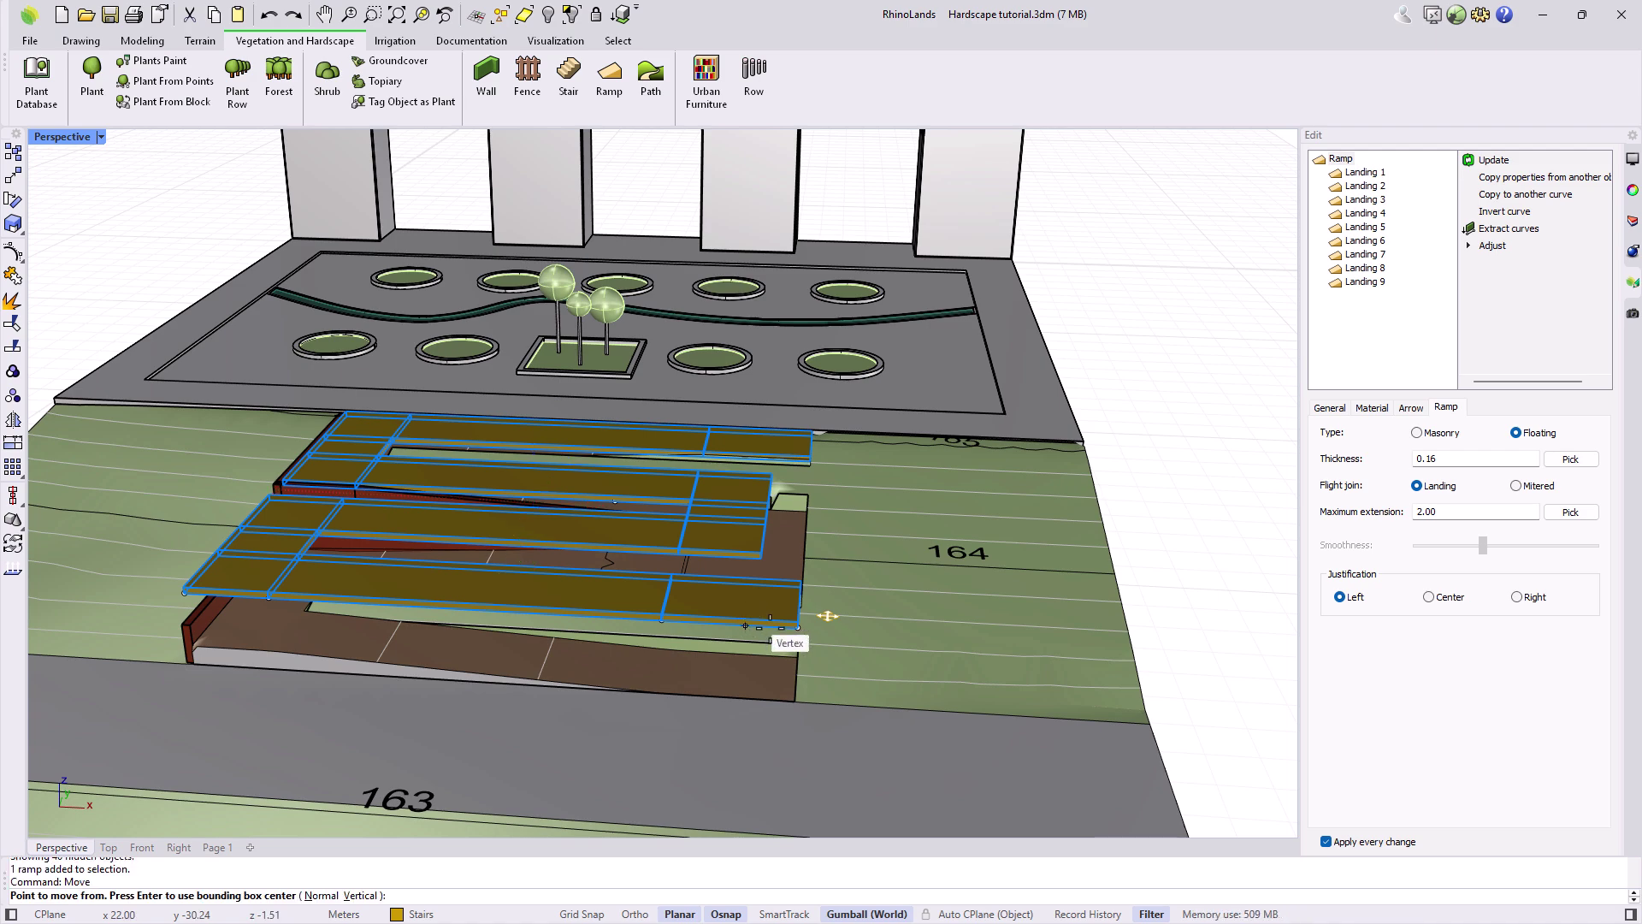
pyautogui.click(798, 629)
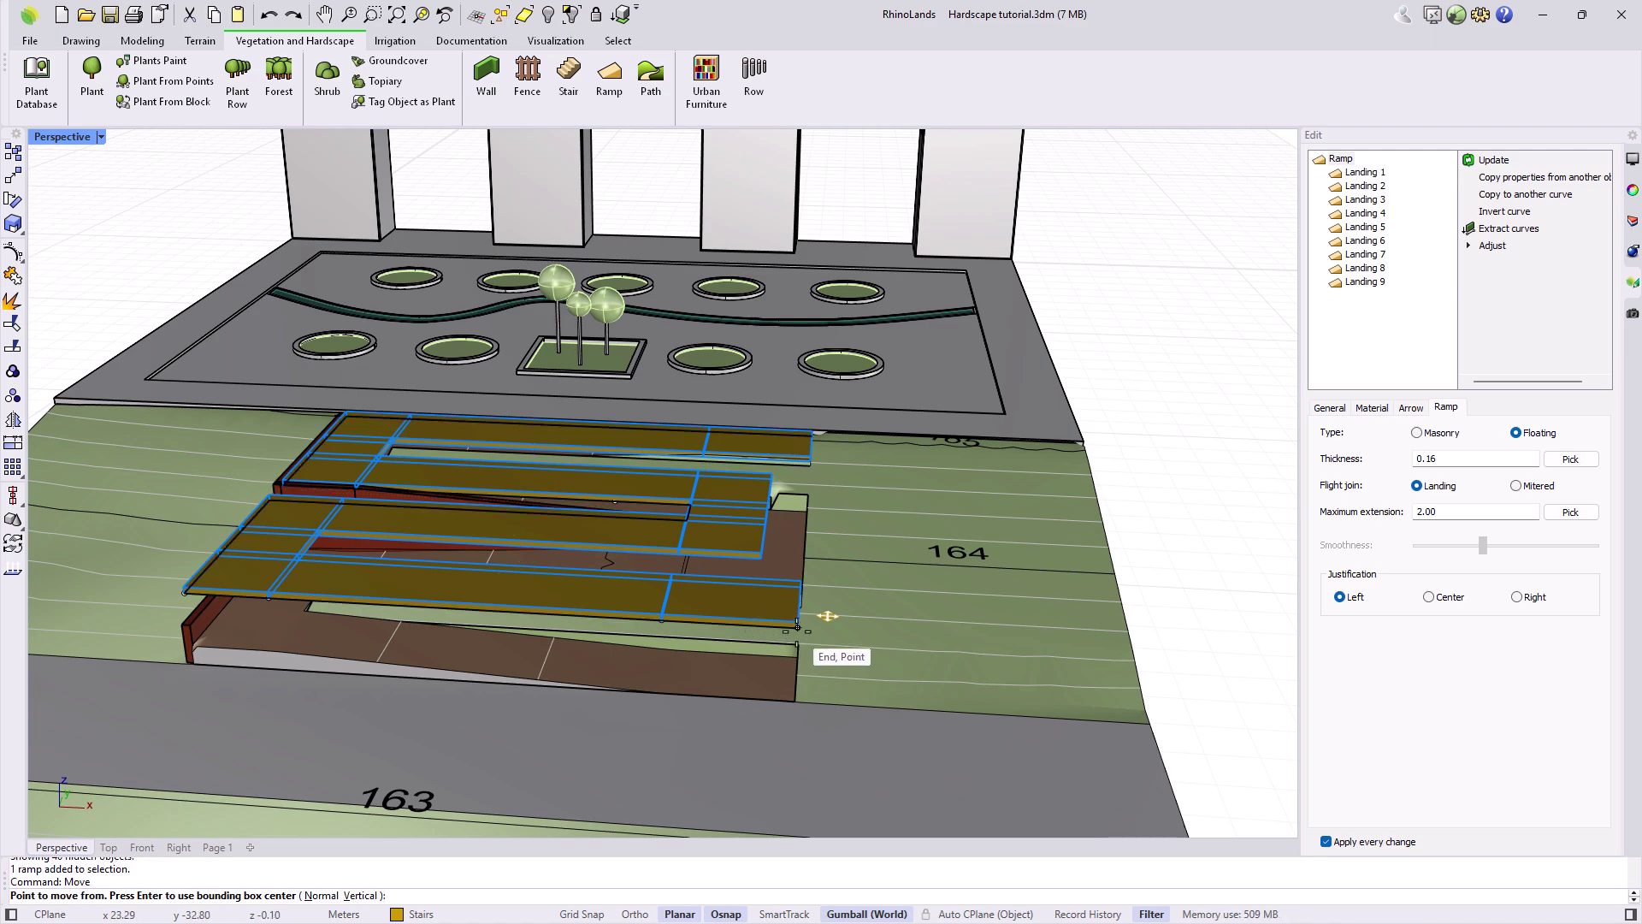
pyautogui.click(797, 699)
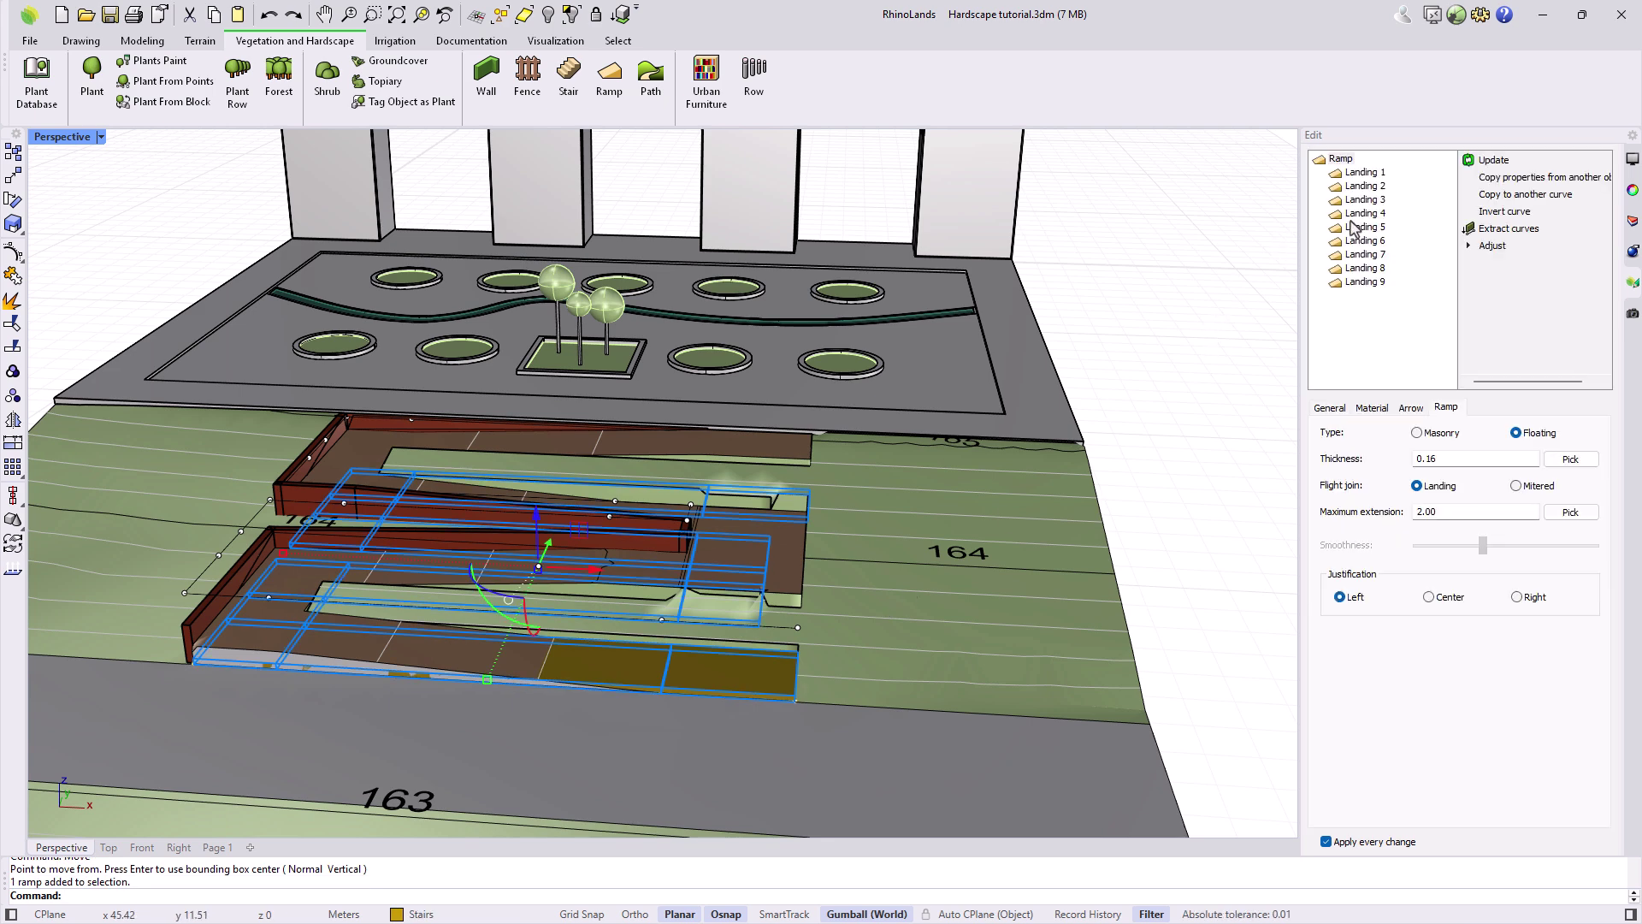
# Set the slope height of the ramp's first and second long stretches, Landing 2 and the renumbered Landing 3, to 0.48 each
pyautogui.click(1363, 186)
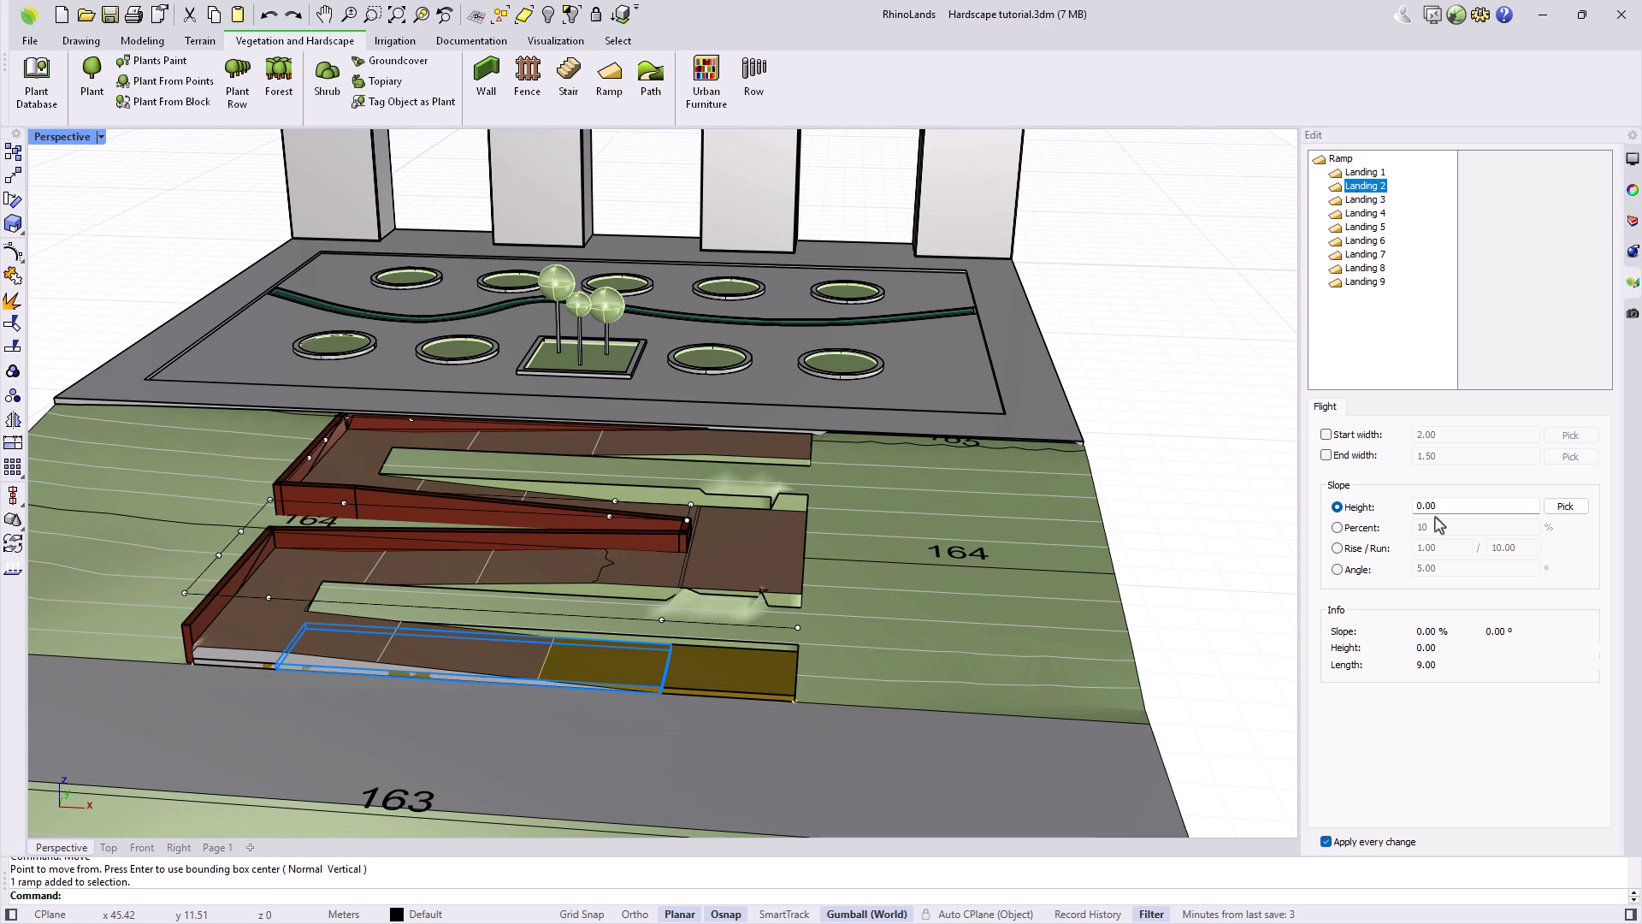
pyautogui.moveTo(1442, 504); pyautogui.dragTo(1420, 504)
pyautogui.write('0.48')
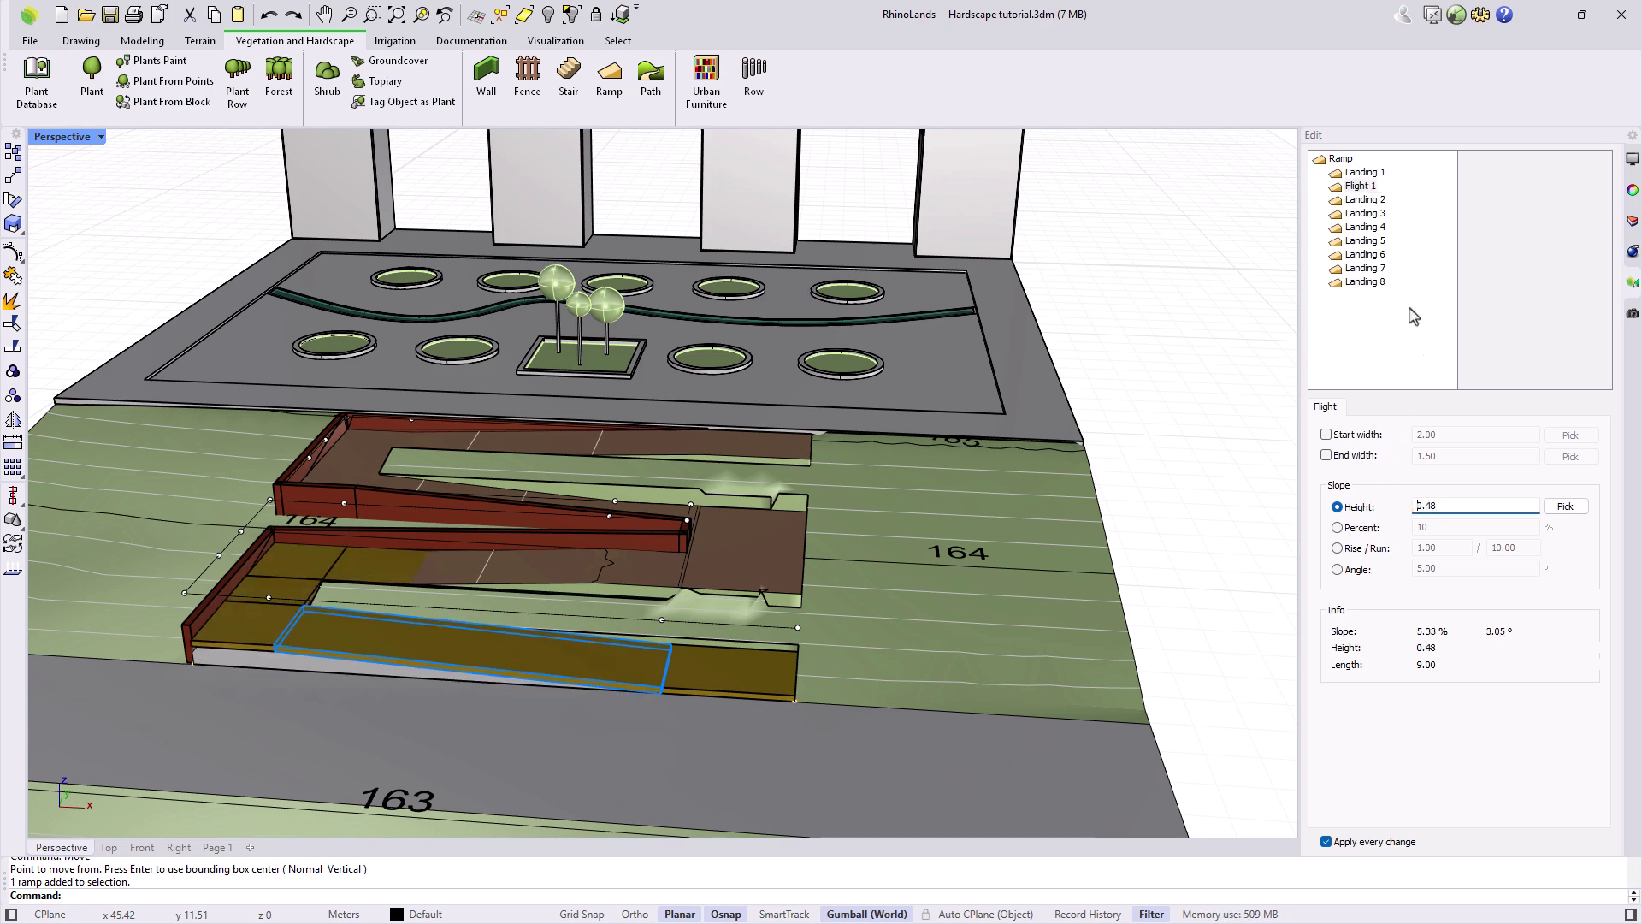
pyautogui.click(1378, 213)
pyautogui.click(1447, 509)
pyautogui.press('BackSpace')
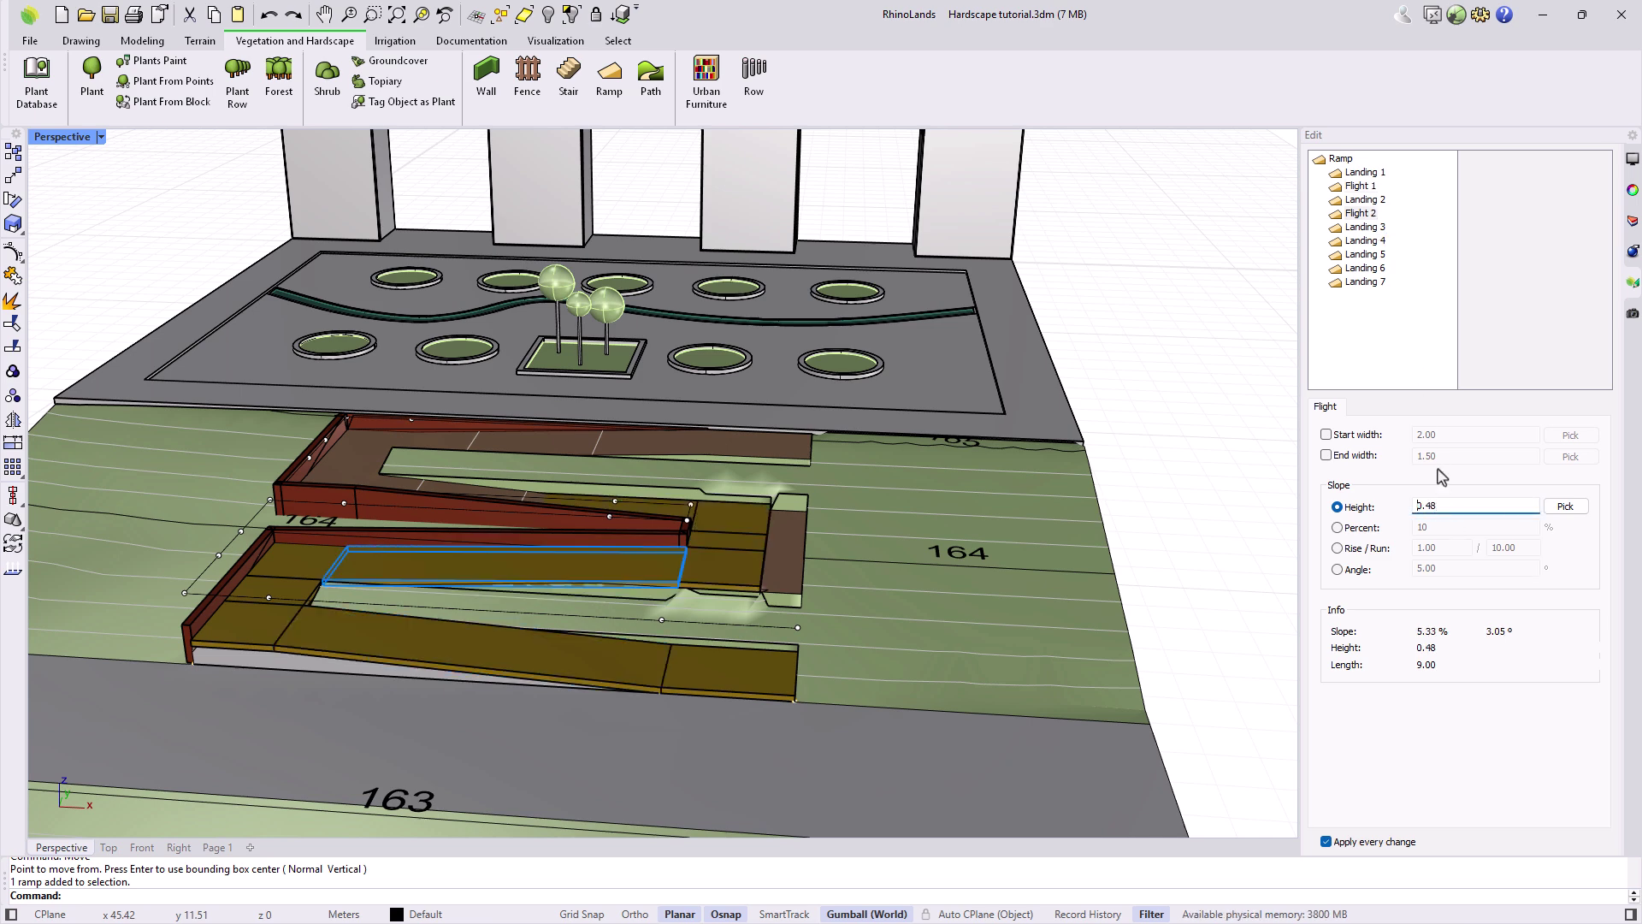
# Set the slope height of the ramp's third and fourth long stretches, the renumbered Landing 4 and Landing 5, to 0.48 each
pyautogui.click(1366, 241)
pyautogui.moveTo(1454, 507); pyautogui.dragTo(1401, 509)
pyautogui.write('0.48')
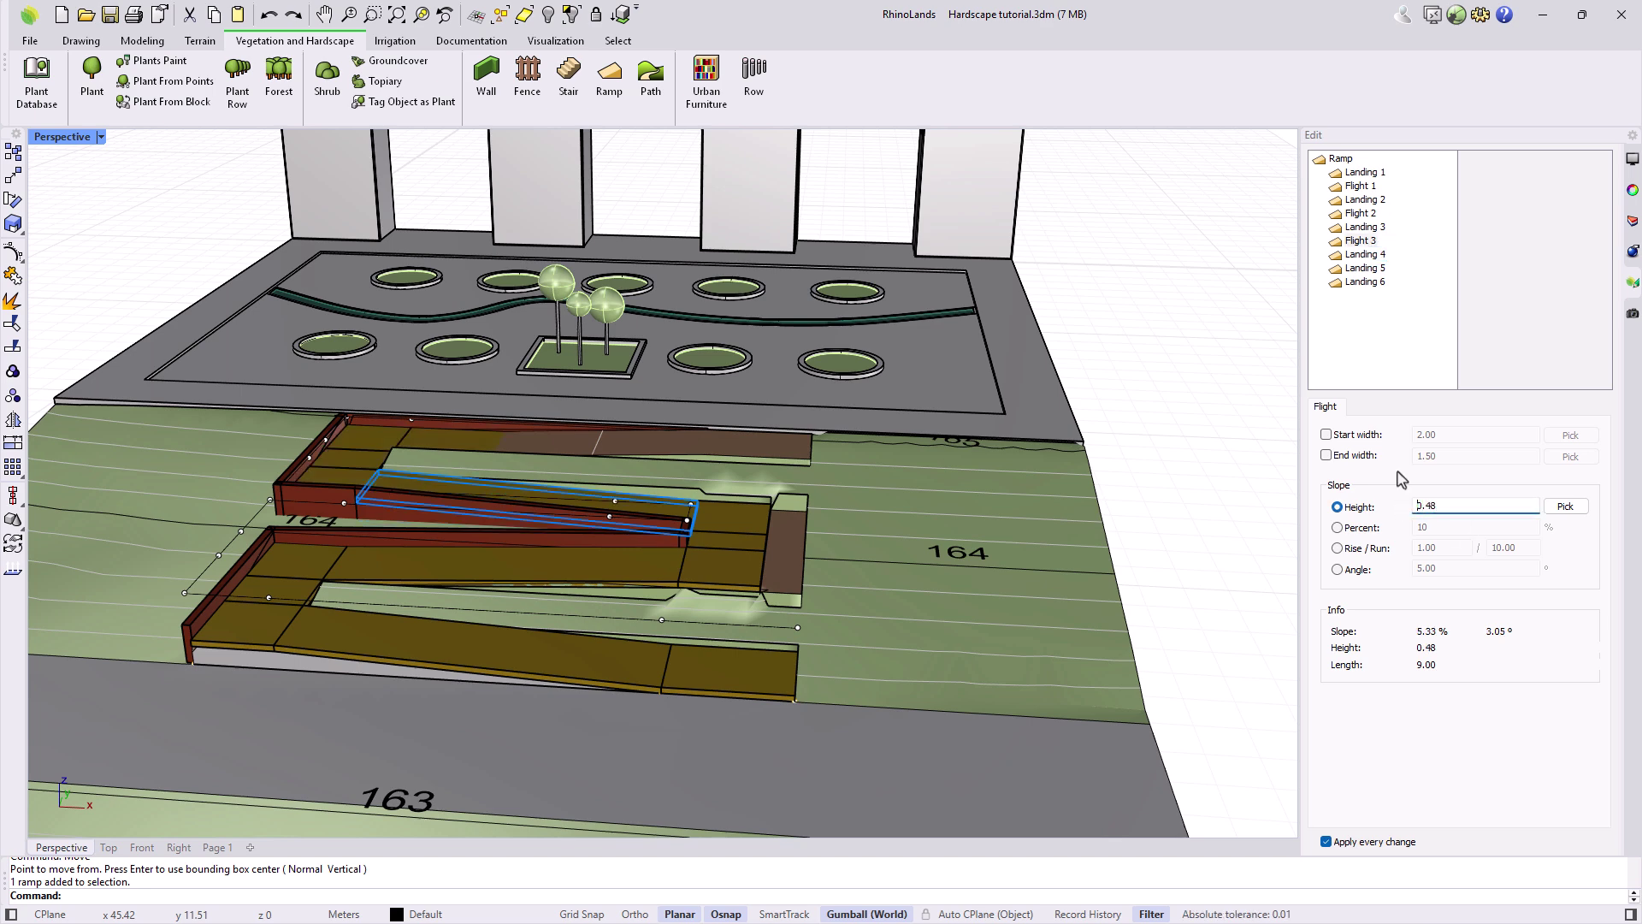
pyautogui.click(1377, 269)
pyautogui.moveTo(1466, 506); pyautogui.dragTo(1411, 511)
pyautogui.write('0.48')
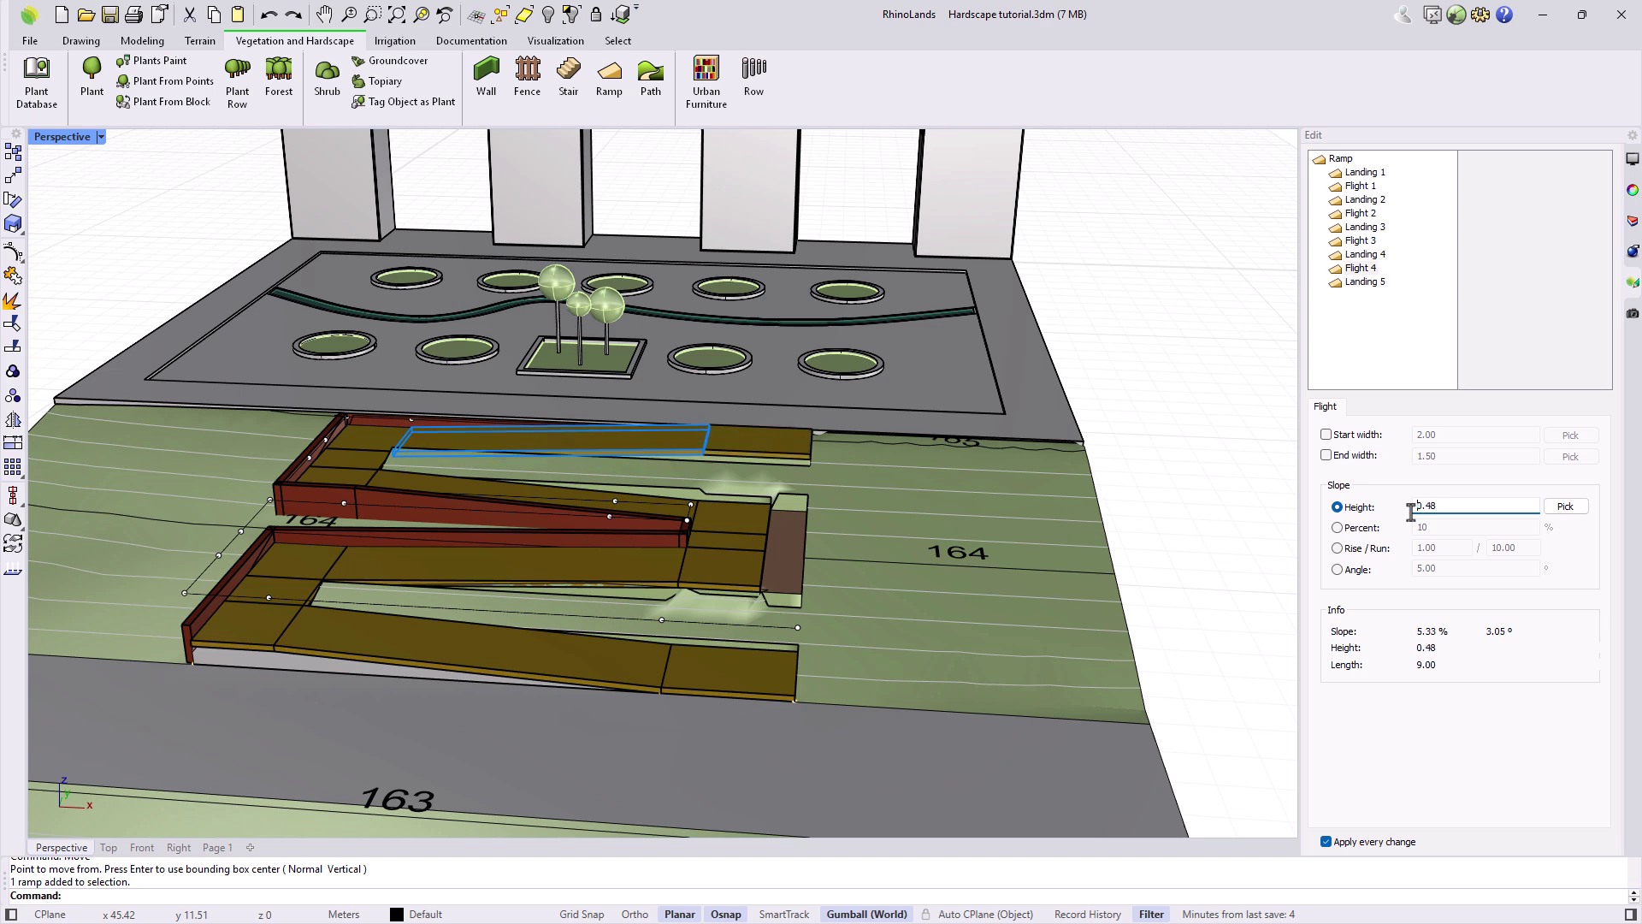
# Deselect the ramp and delete the extracted path curve
pyautogui.click(1168, 515)
pyautogui.click(234, 531)
pyautogui.press('Delete')
# Set up a new Masonry ramp with a start height of 0.00, a start width of 2.00 and a 10 percent slope
pyautogui.moveTo(799, 654); pyautogui.dragTo(726, 628, button='right')
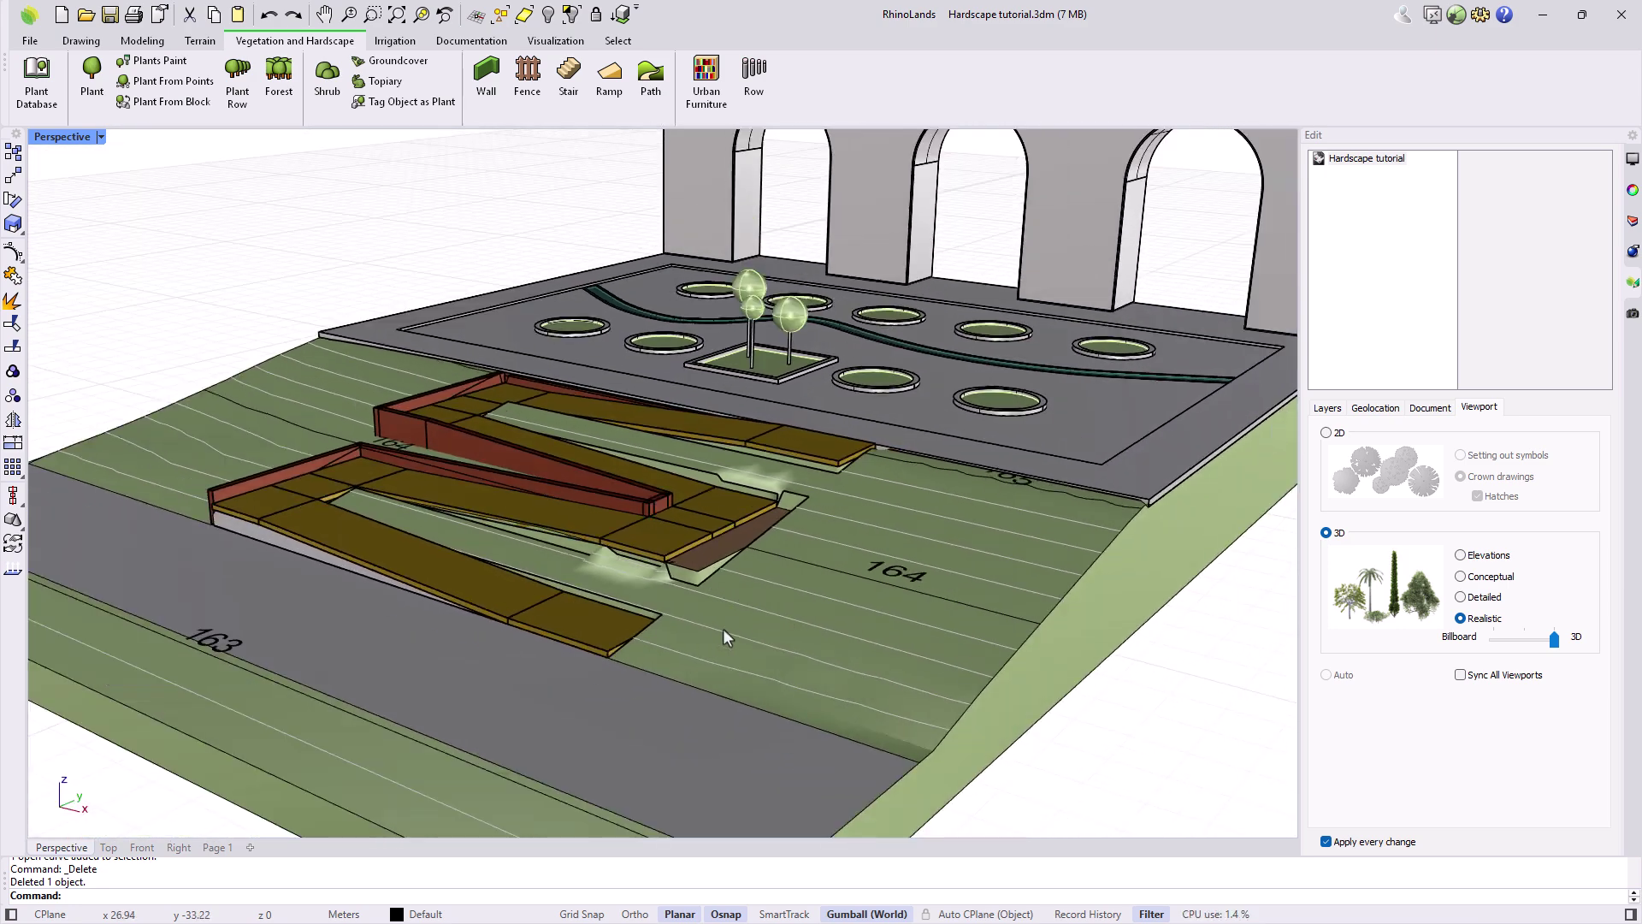
pyautogui.scroll(2, 728, 636)
pyautogui.click(620, 94)
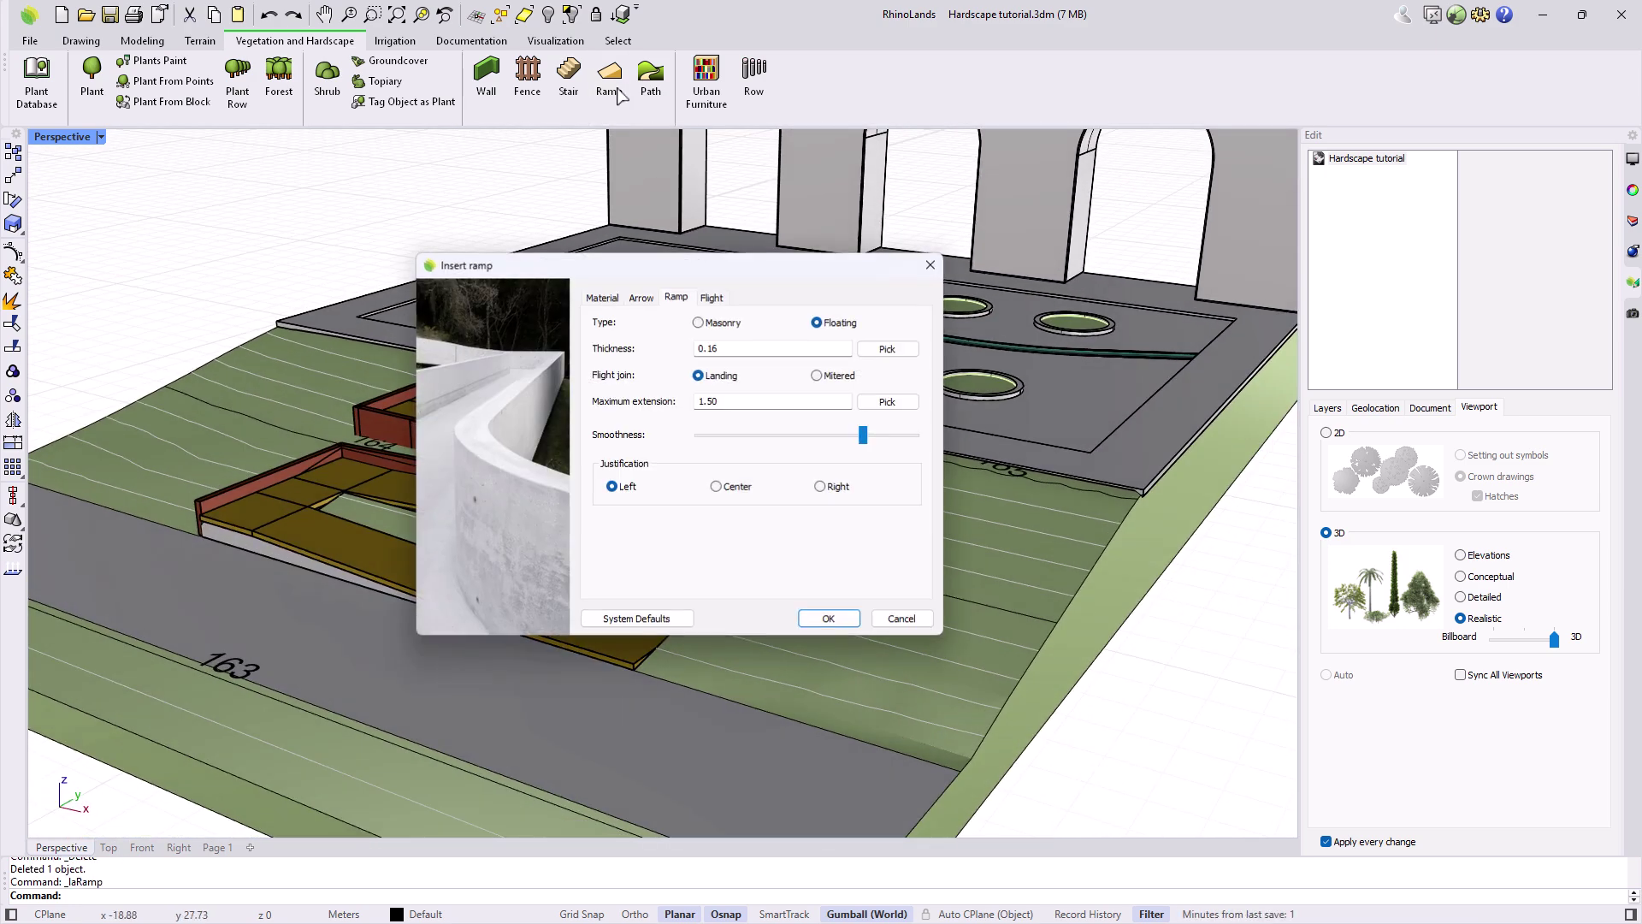
pyautogui.click(699, 323)
pyautogui.moveTo(726, 348); pyautogui.dragTo(680, 351)
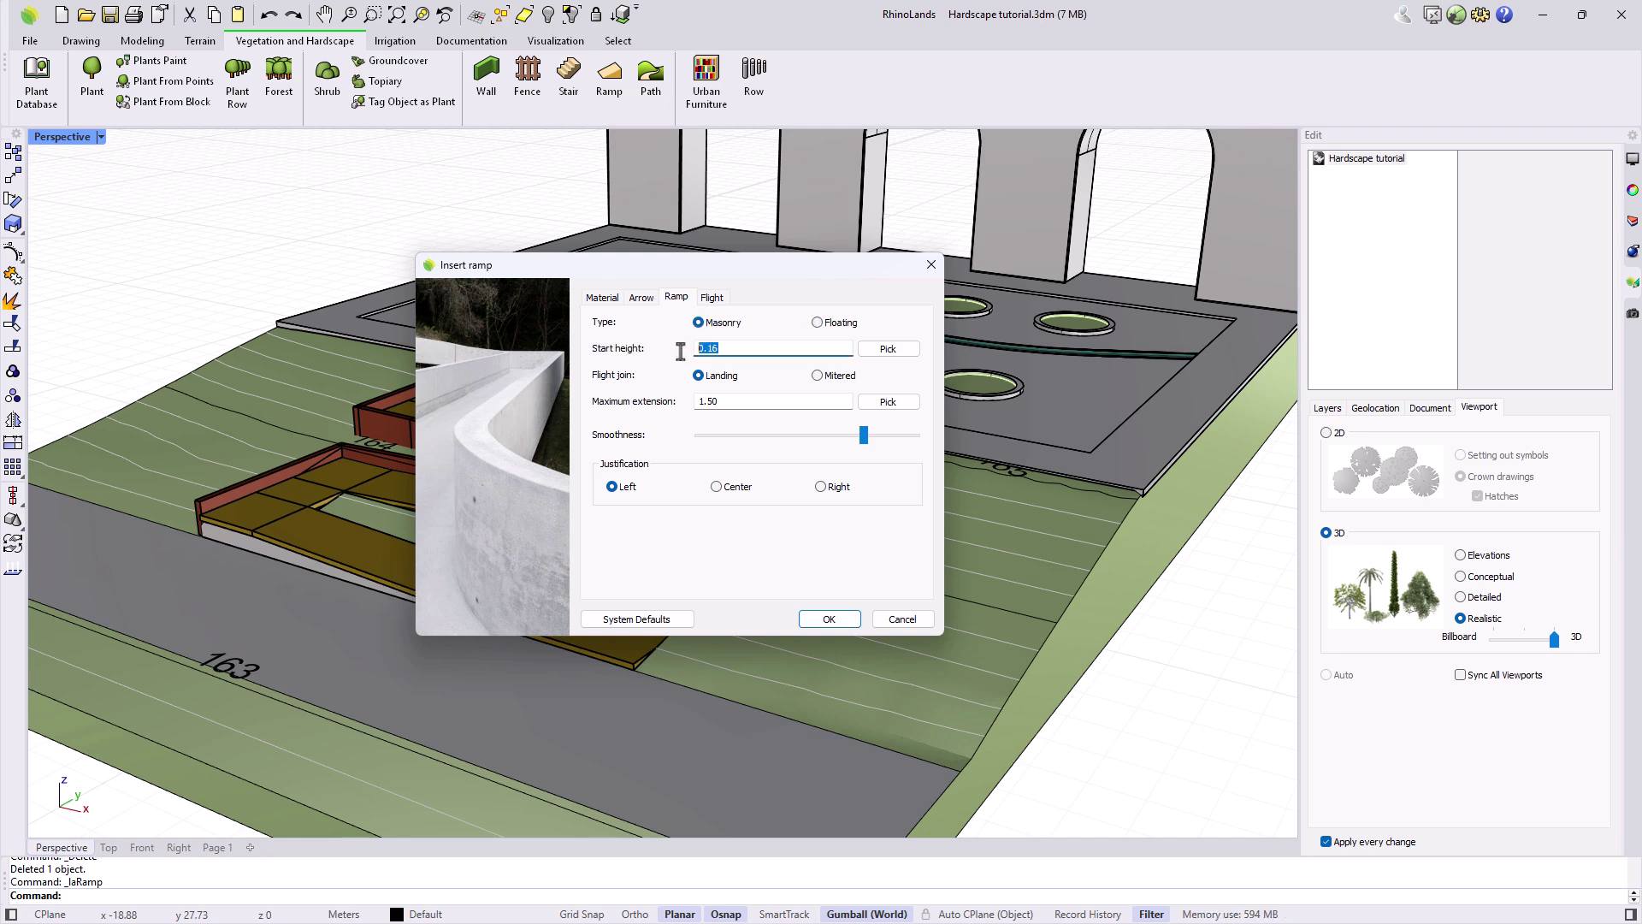
pyautogui.click(716, 297)
pyautogui.click(609, 418)
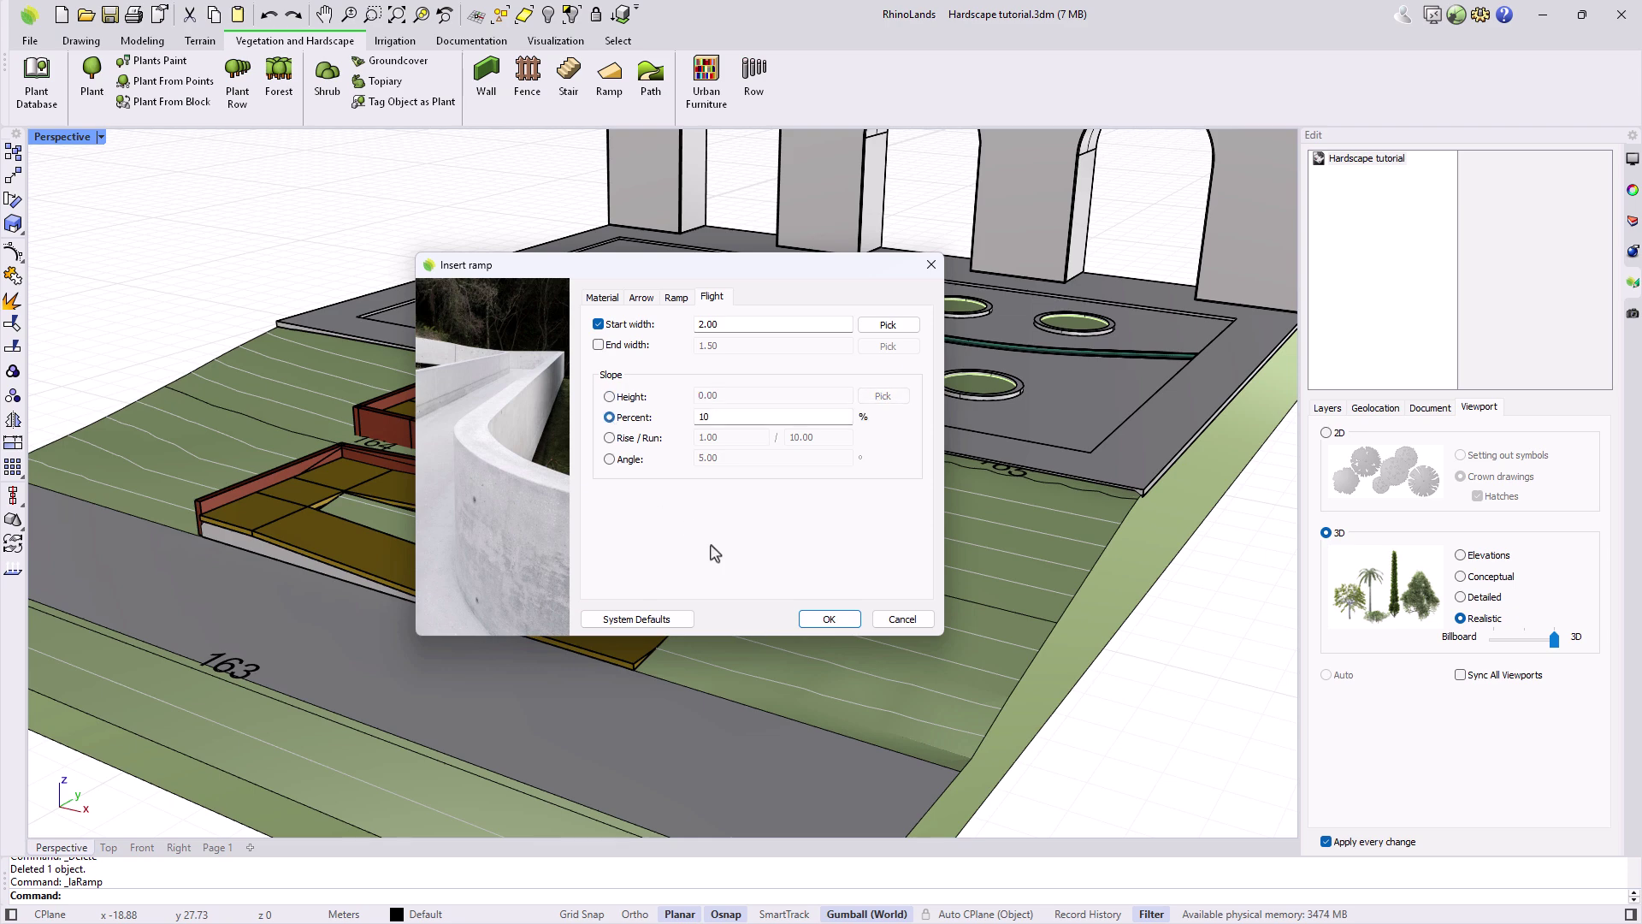
pyautogui.click(829, 618)
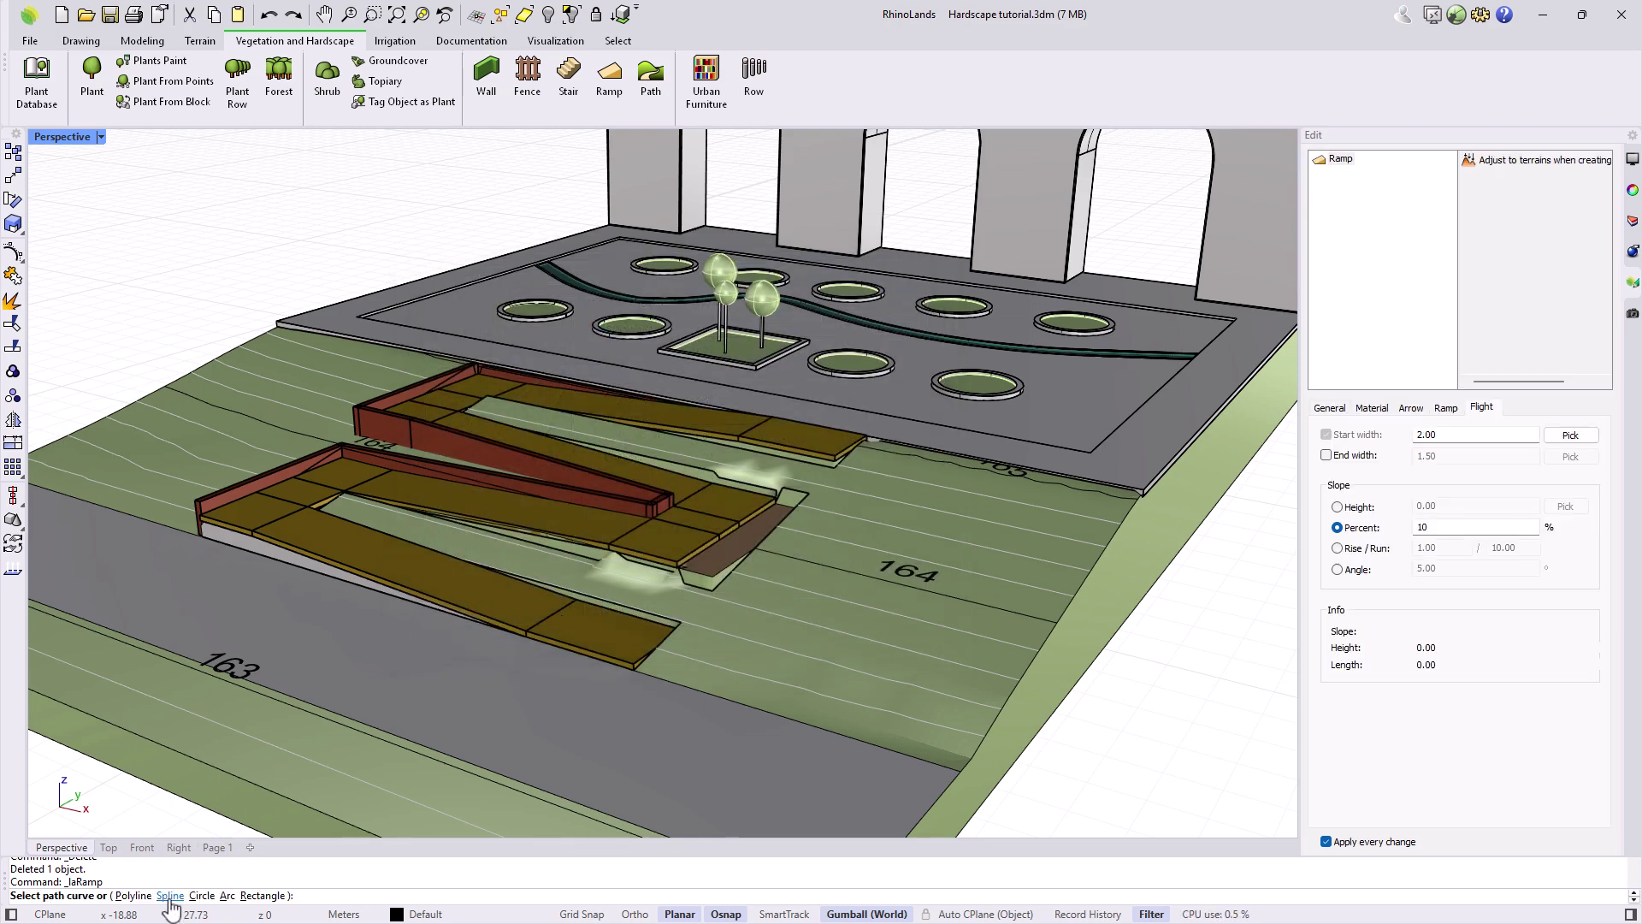
# Draw a short curved ramp along a three-point spline on the empty ground beside the terrain
pyautogui.click(170, 899)
pyautogui.scroll(-4, 229, 473)
pyautogui.moveTo(231, 476); pyautogui.dragTo(313, 636, button='right')
pyautogui.scroll(-2, 787, 573)
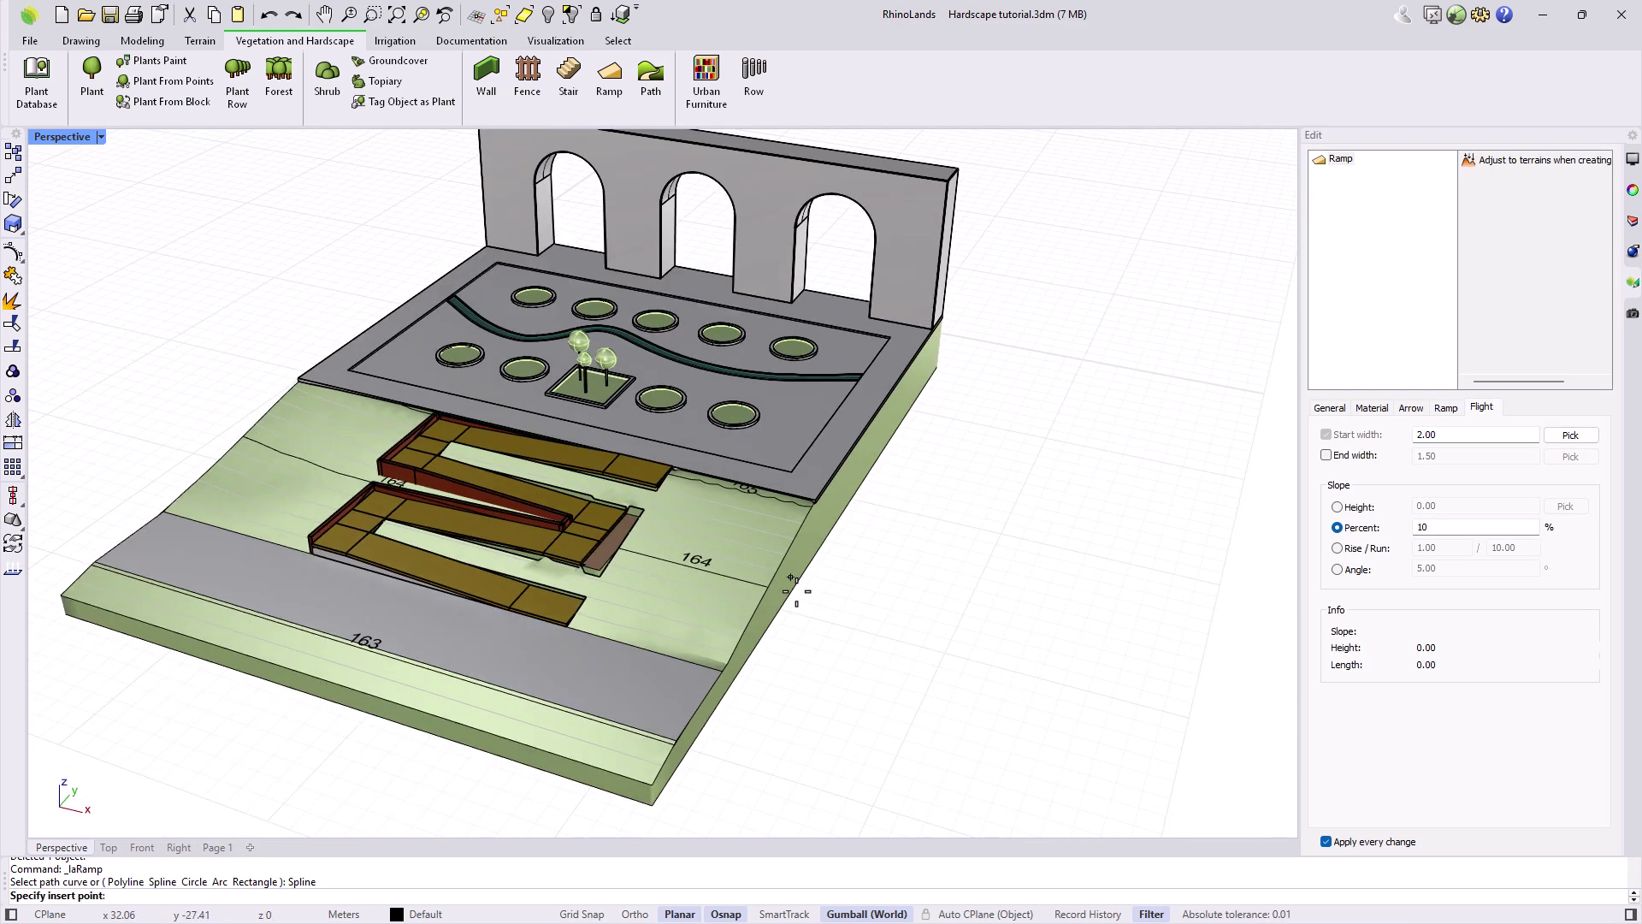
pyautogui.click(887, 735)
pyautogui.click(886, 688)
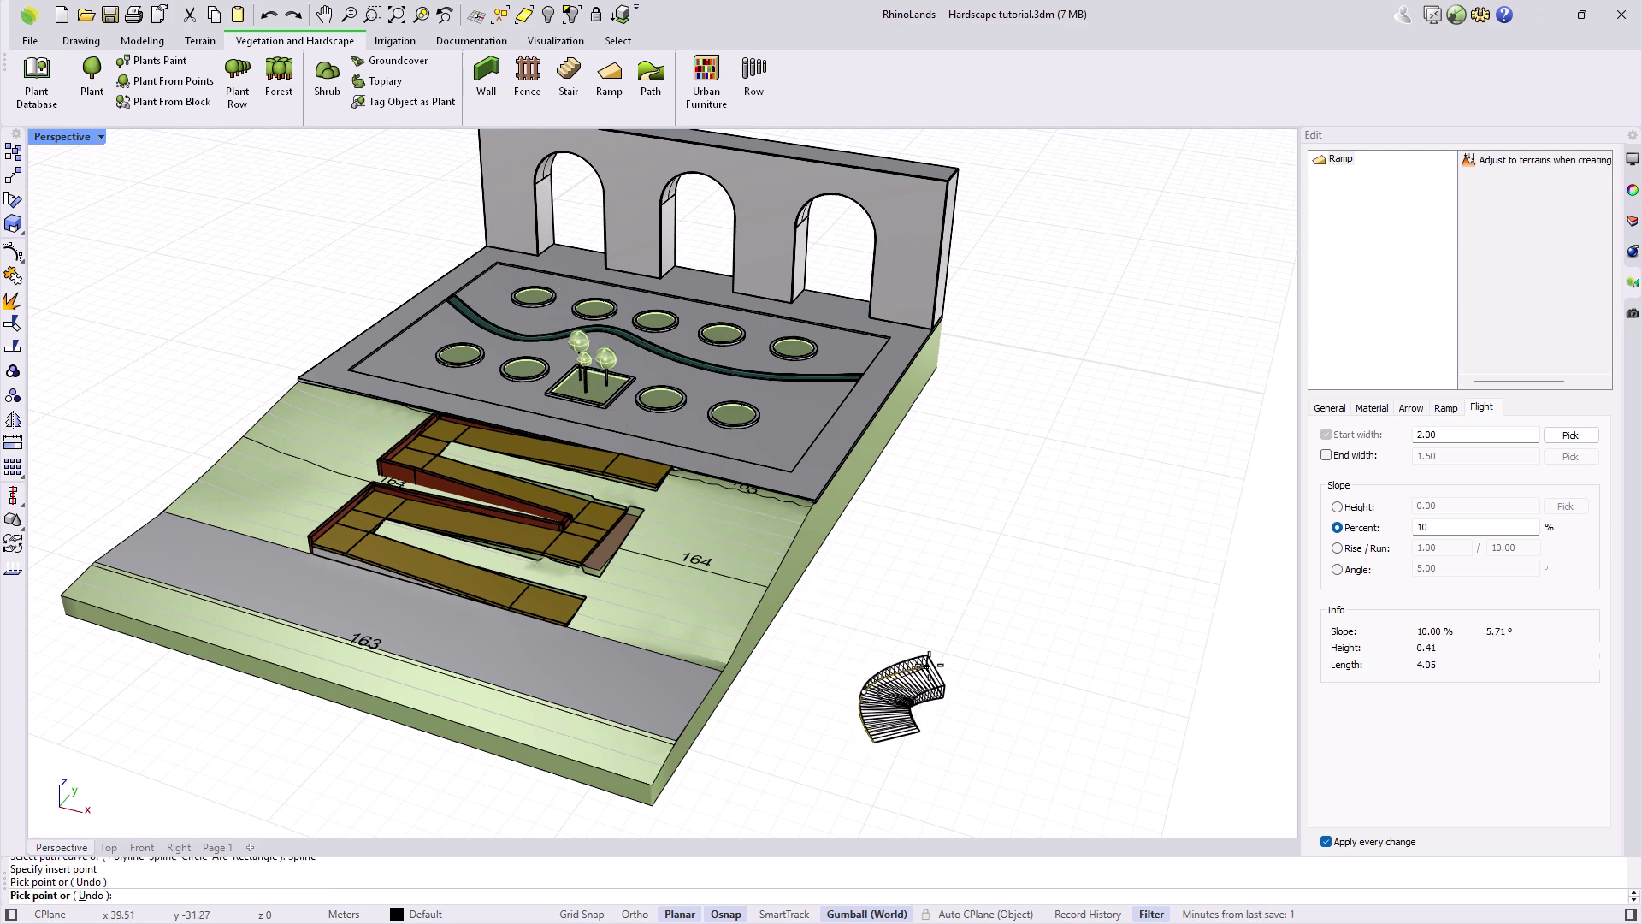
pyautogui.click(913, 676)
pyautogui.press('Return')
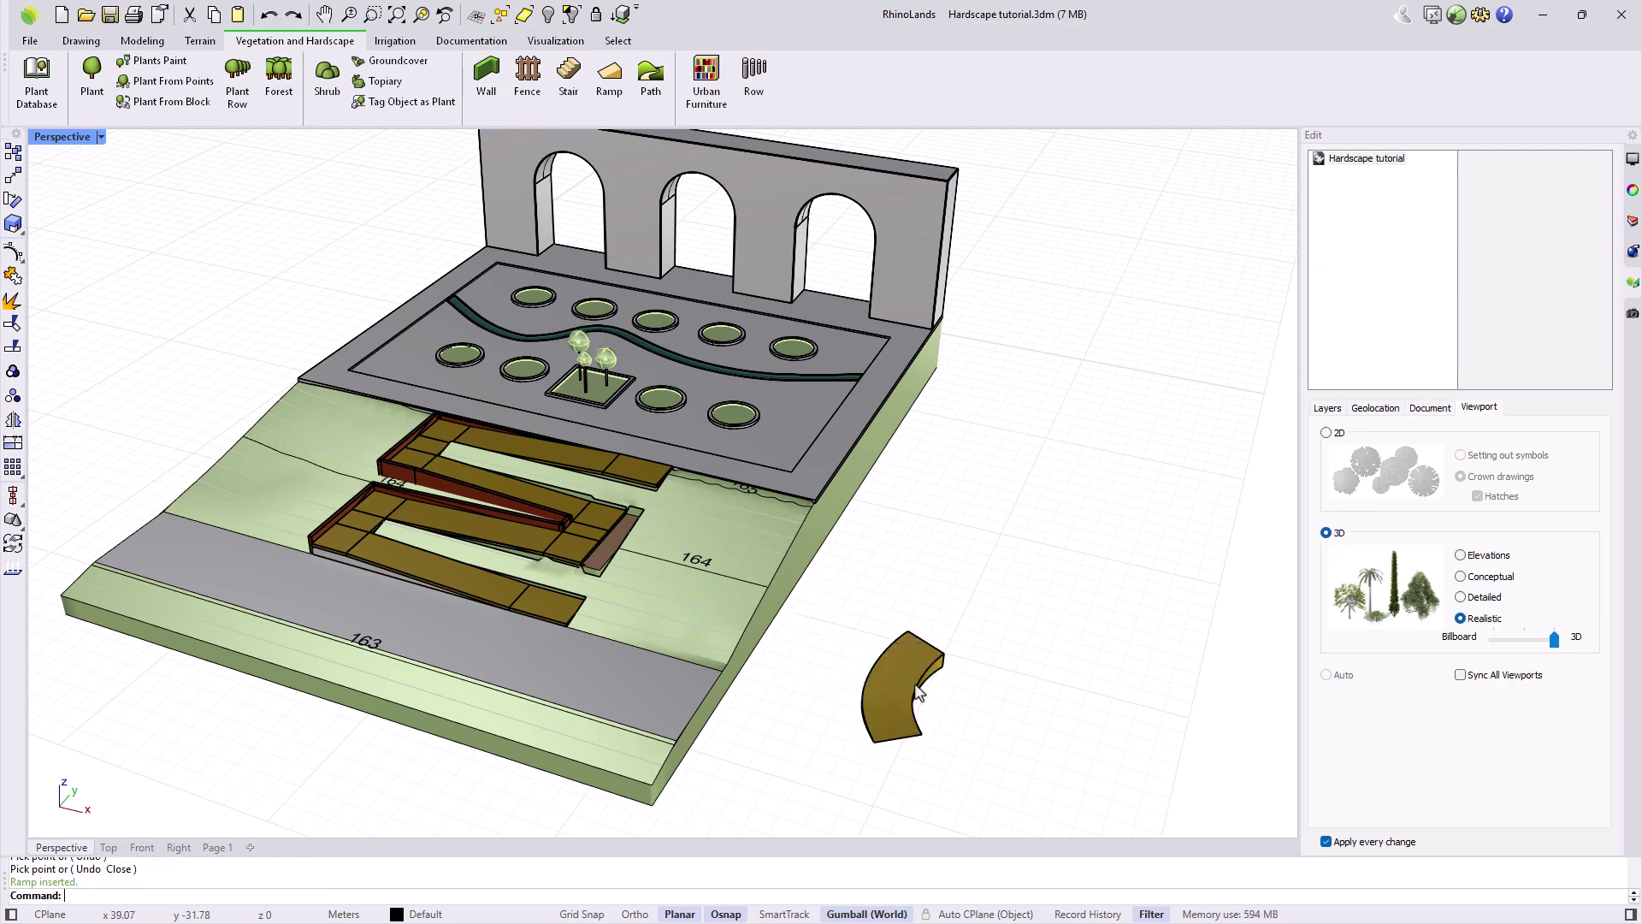
# Select the curved ramp and adjust its smoothness
pyautogui.scroll(2, 911, 706)
pyautogui.moveTo(911, 706); pyautogui.dragTo(824, 678, button='right')
pyautogui.click(821, 678)
pyautogui.click(1445, 408)
pyautogui.click(1520, 546)
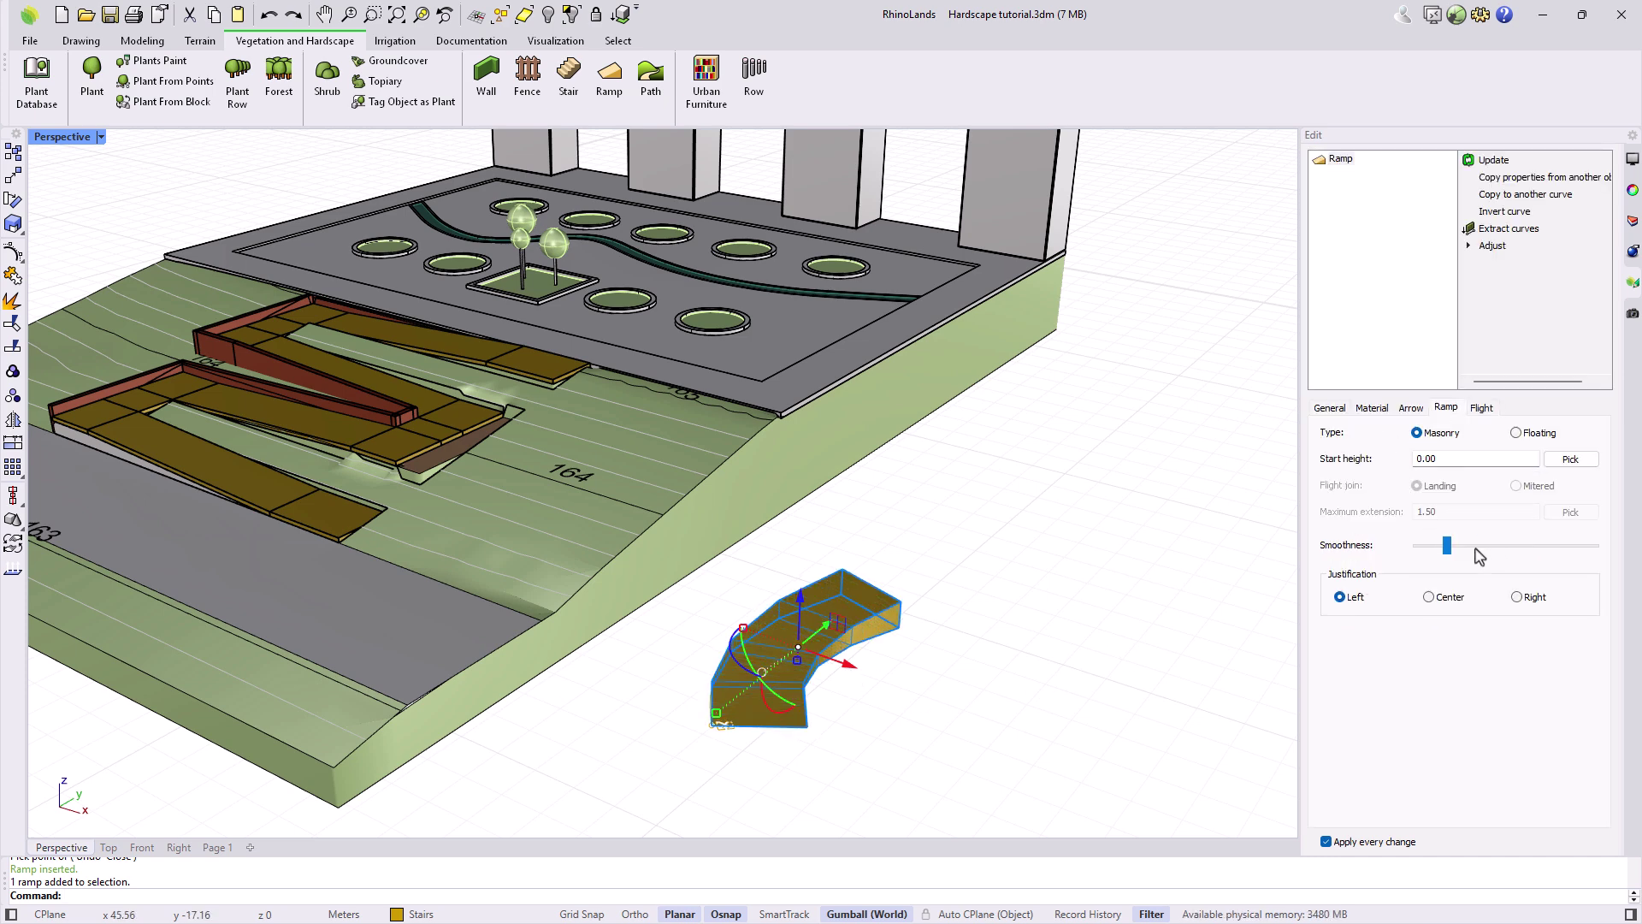
# Enable the curved ramp's end width at 4 and raise its smoothness to about 163
pyautogui.click(1483, 408)
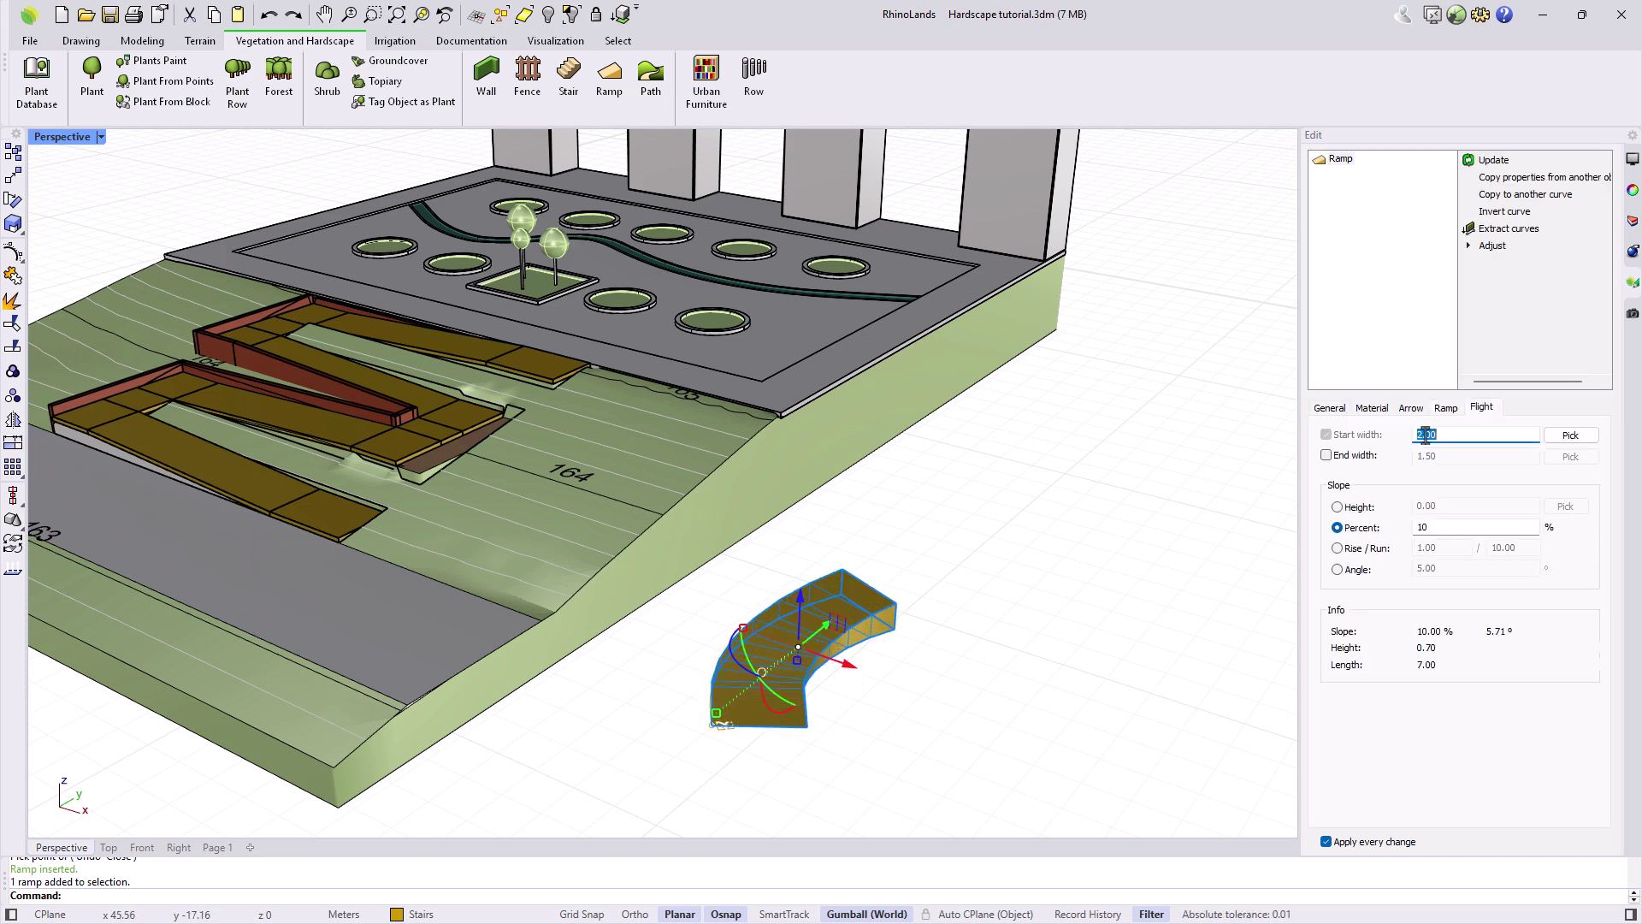
pyautogui.click(1325, 455)
pyautogui.press('Tab')
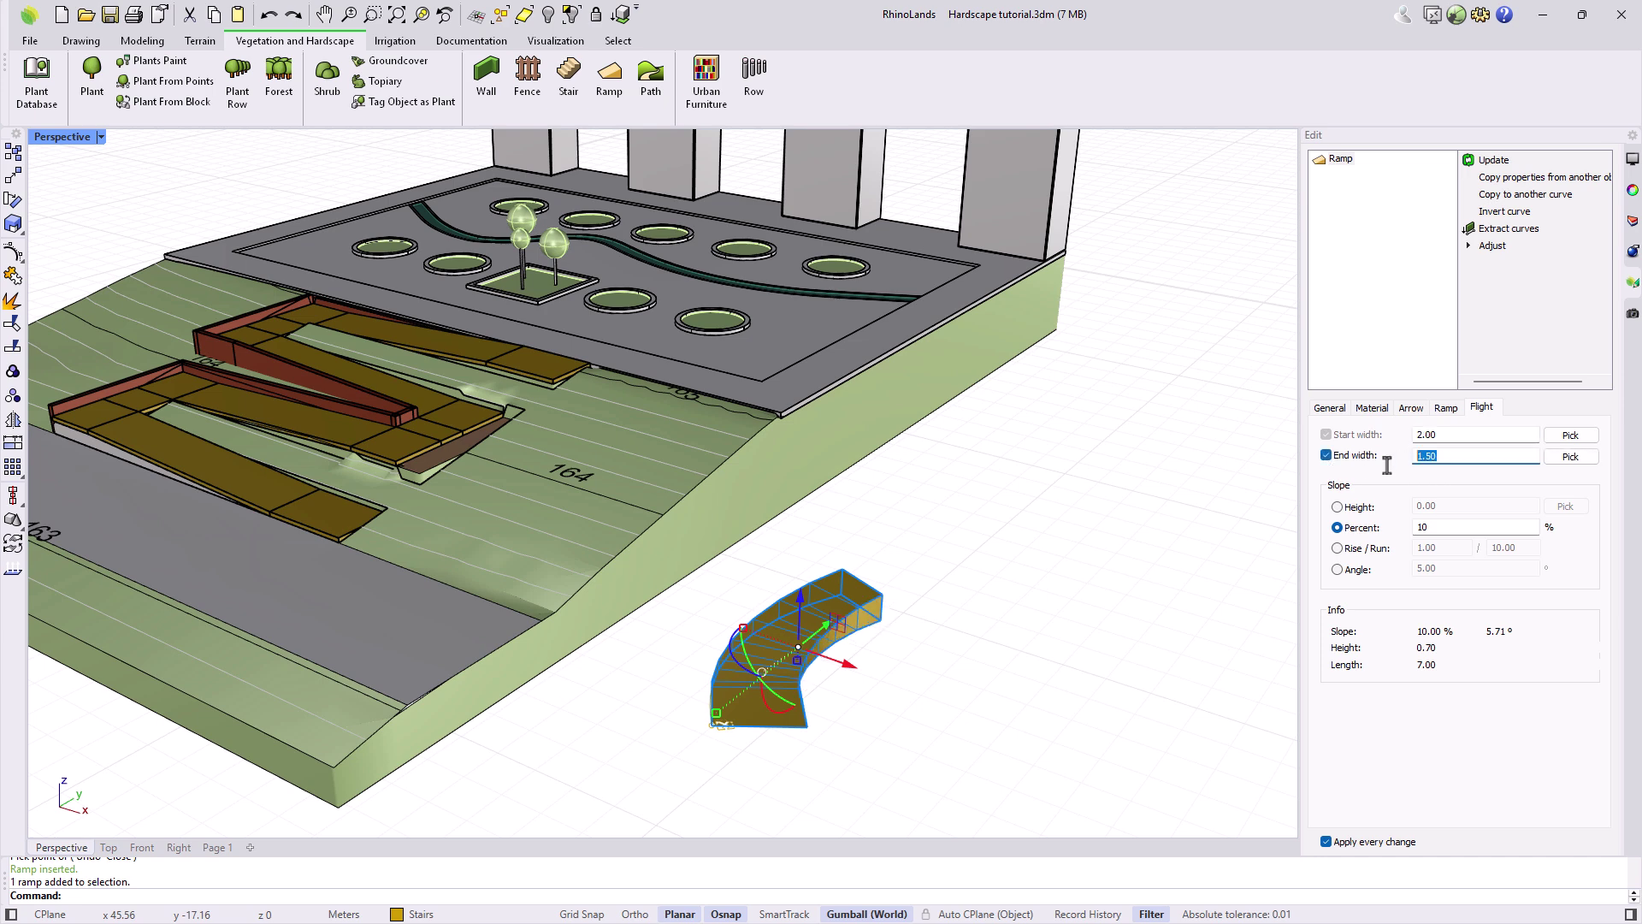
pyautogui.write('4')
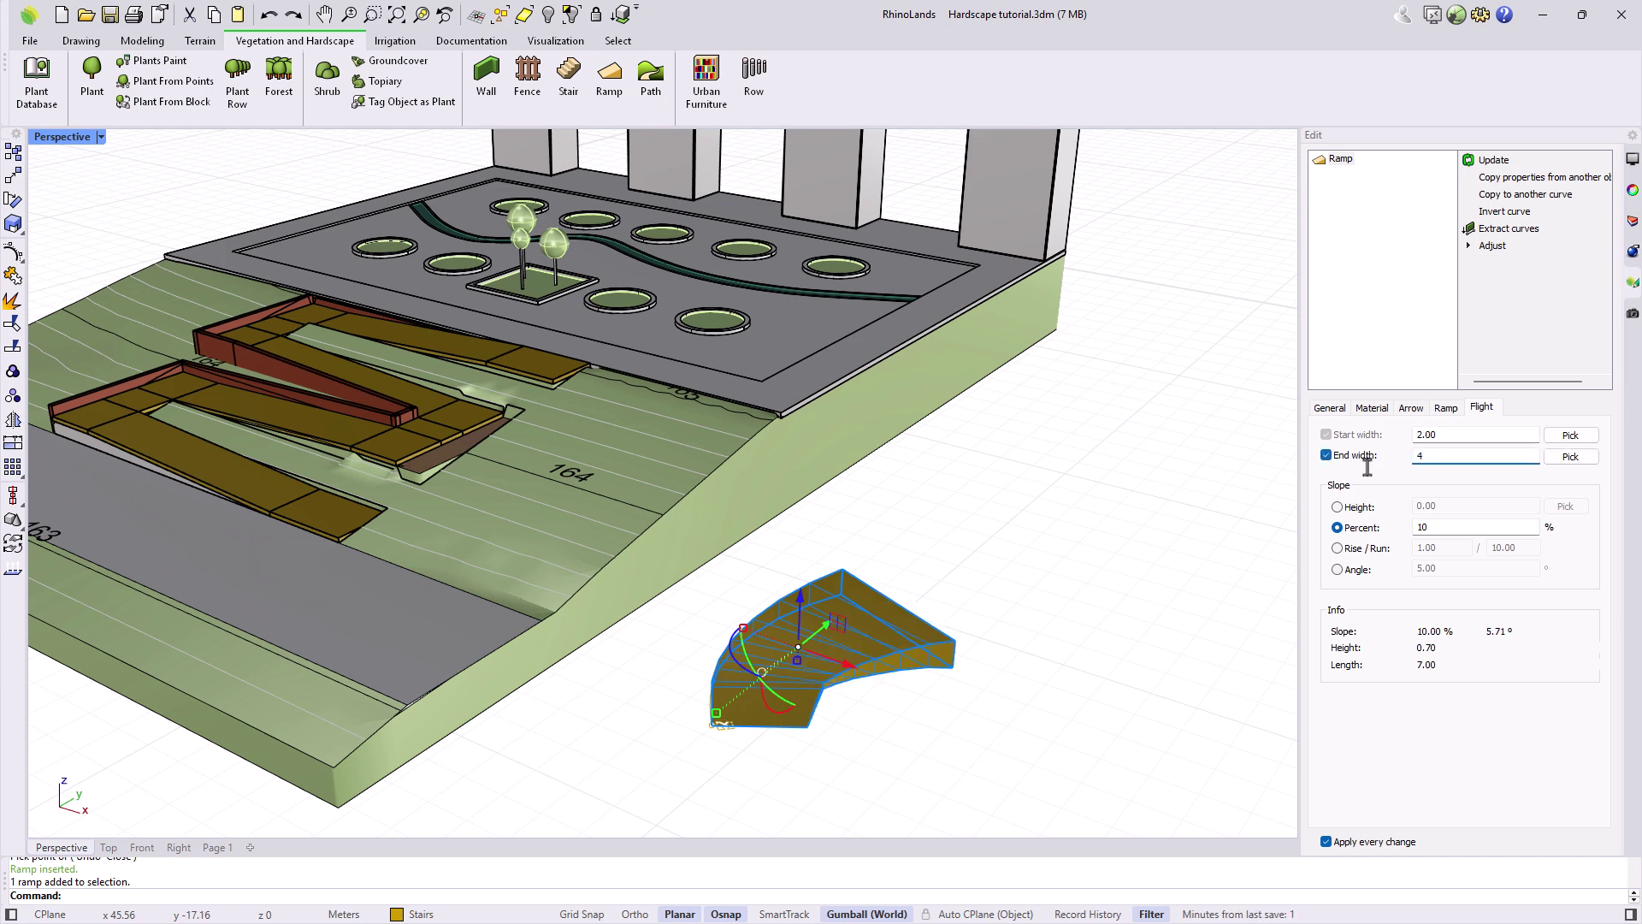
pyautogui.click(1445, 408)
pyautogui.moveTo(1485, 545); pyautogui.dragTo(1514, 545)
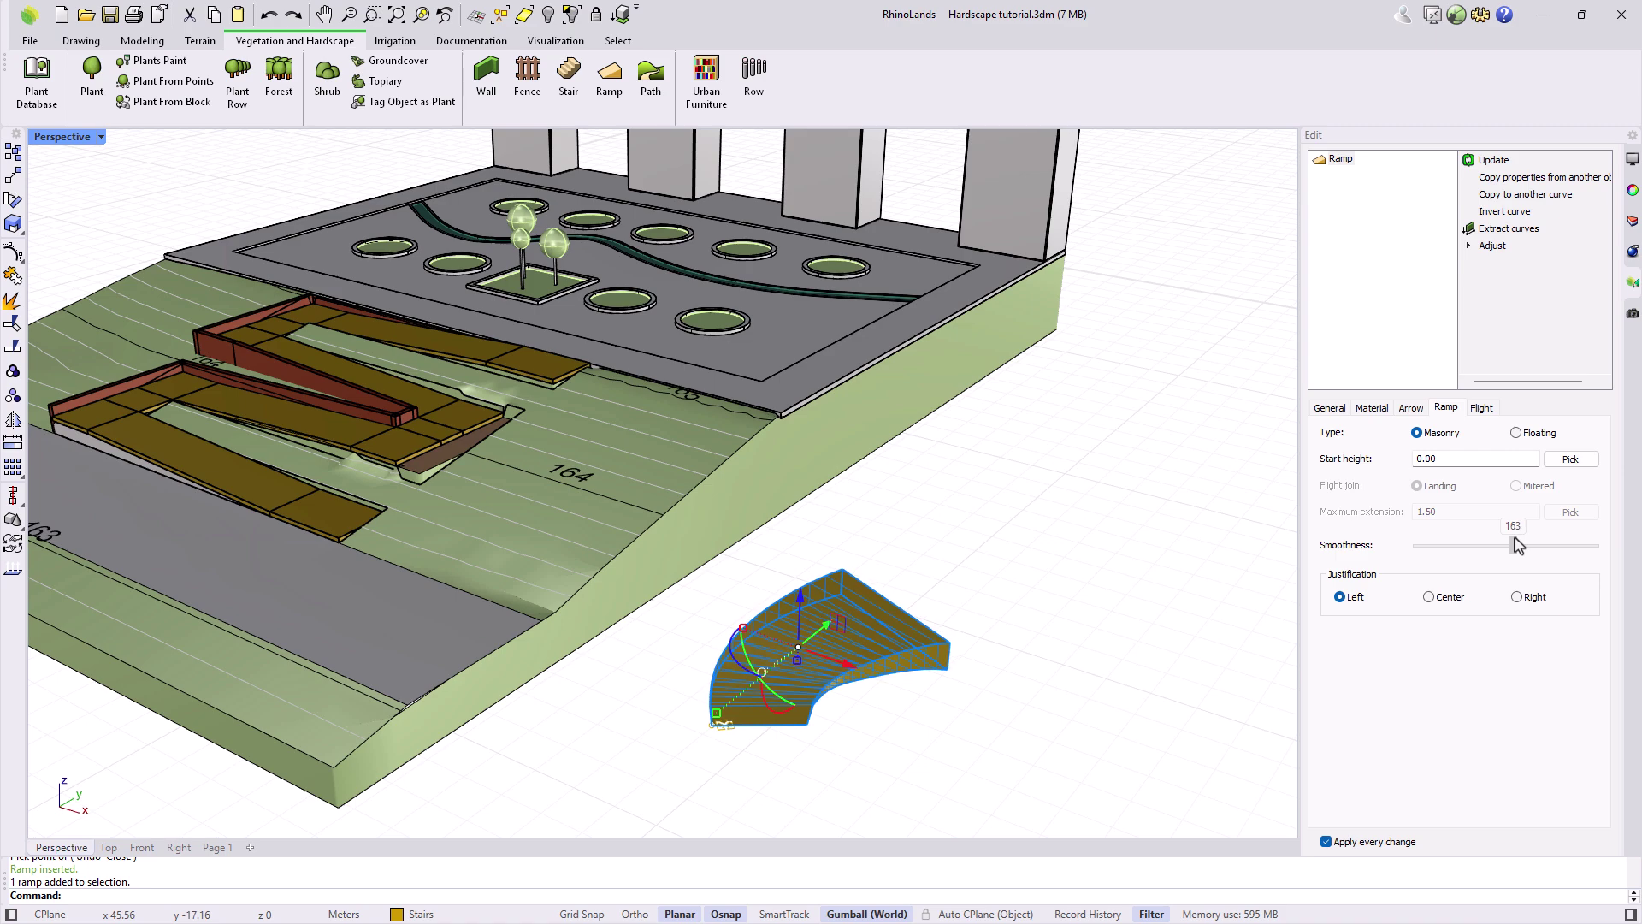
# Delete the curved sample ramp beside the terrain
pyautogui.click(1000, 557)
pyautogui.click(843, 654)
pyautogui.press('Delete')
pyautogui.scroll(-2, 862, 663)
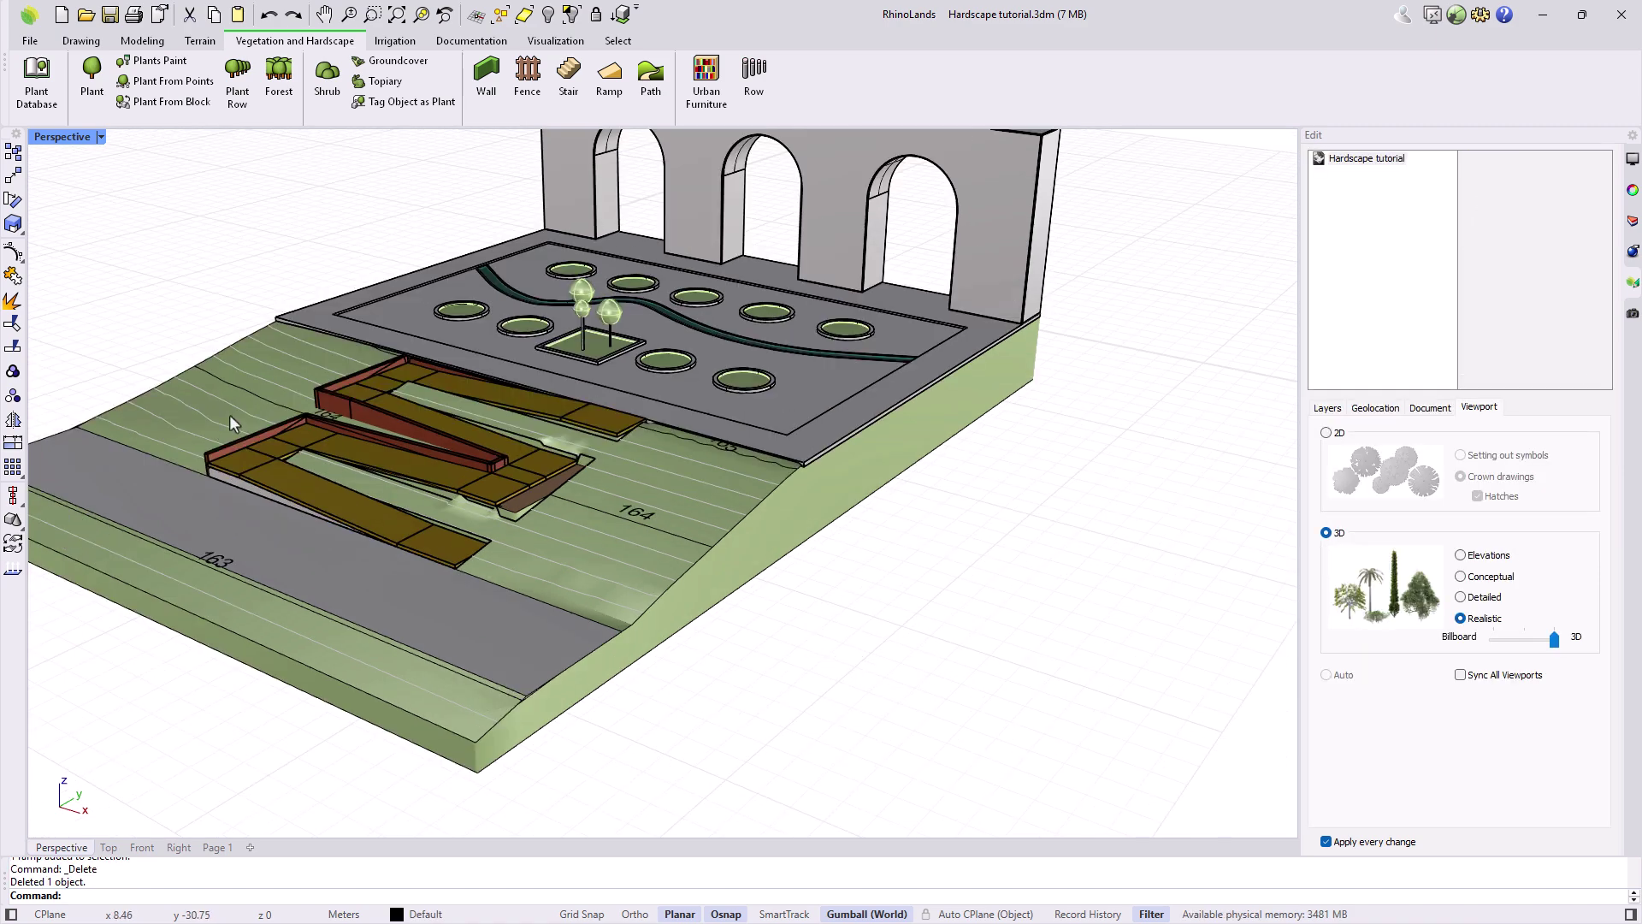
# Show the perspective view in Rendered mode to examine the ramp and wall materials, and return it to Shaded
pyautogui.click(100, 137)
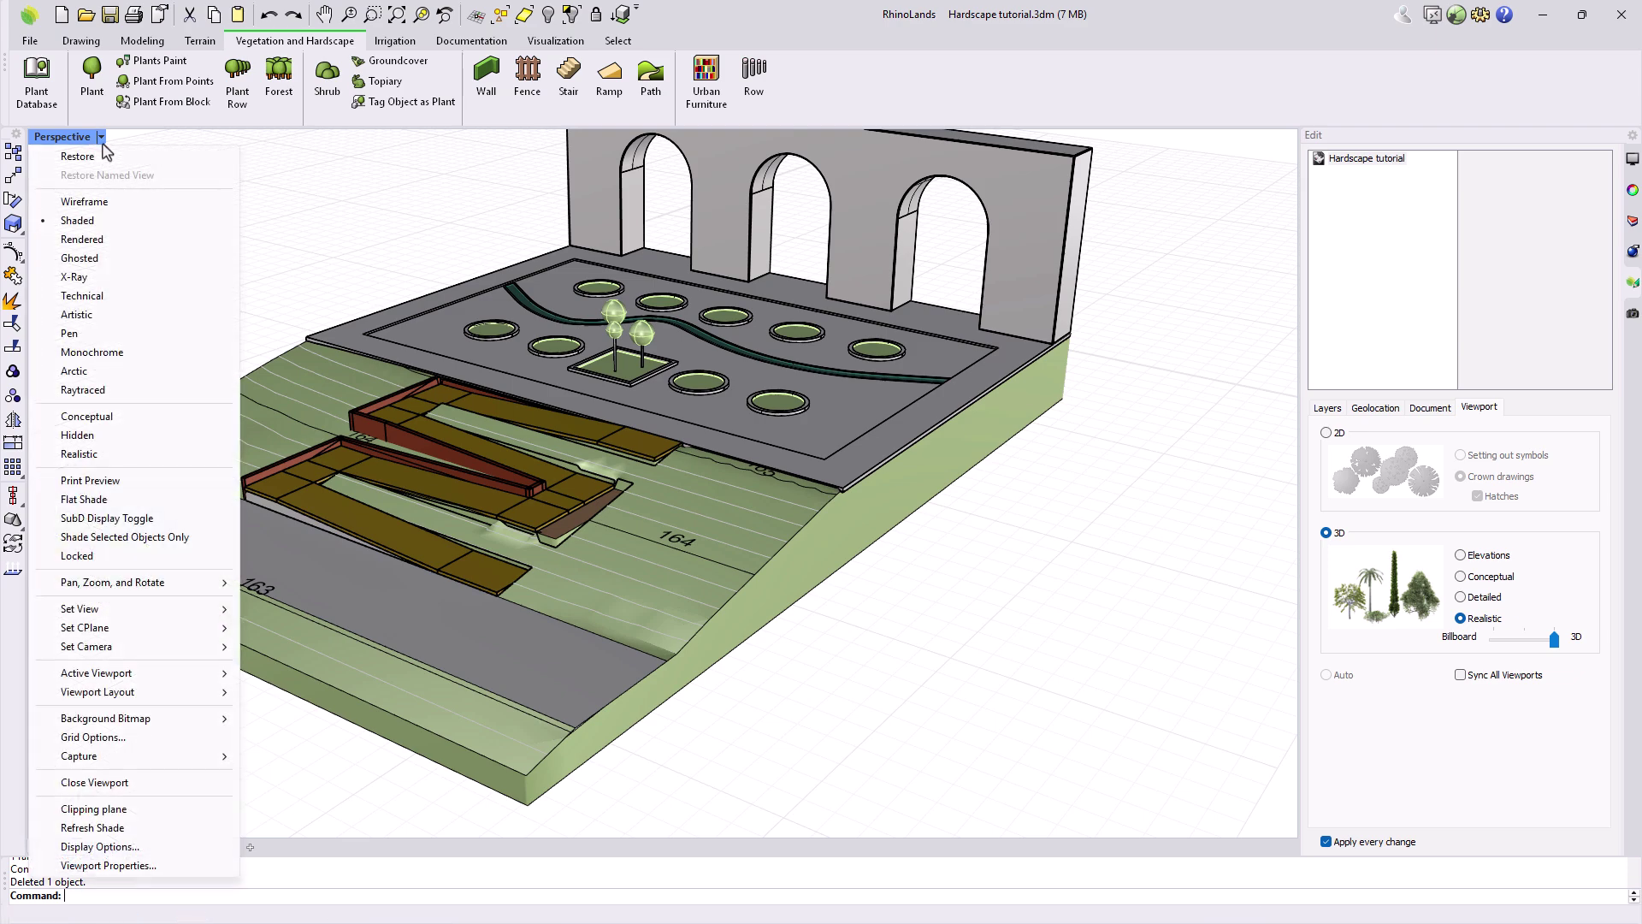
pyautogui.click(81, 239)
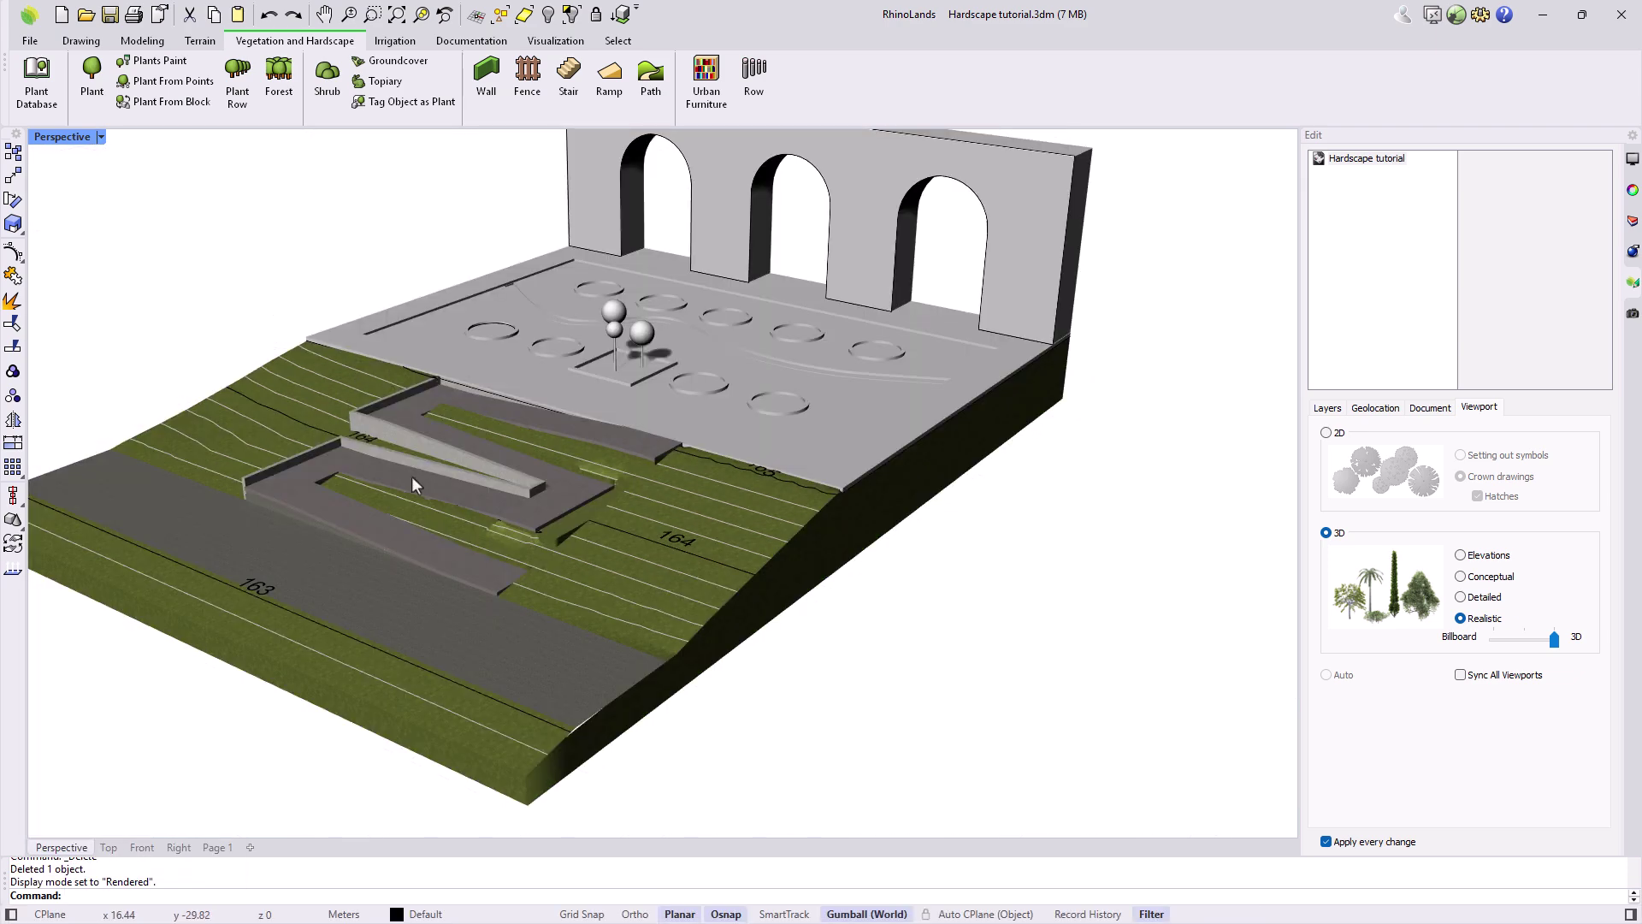
pyautogui.moveTo(442, 500); pyautogui.dragTo(422, 434, button='right')
pyautogui.scroll(-2, 729, 578)
pyautogui.scroll(4, 210, 384)
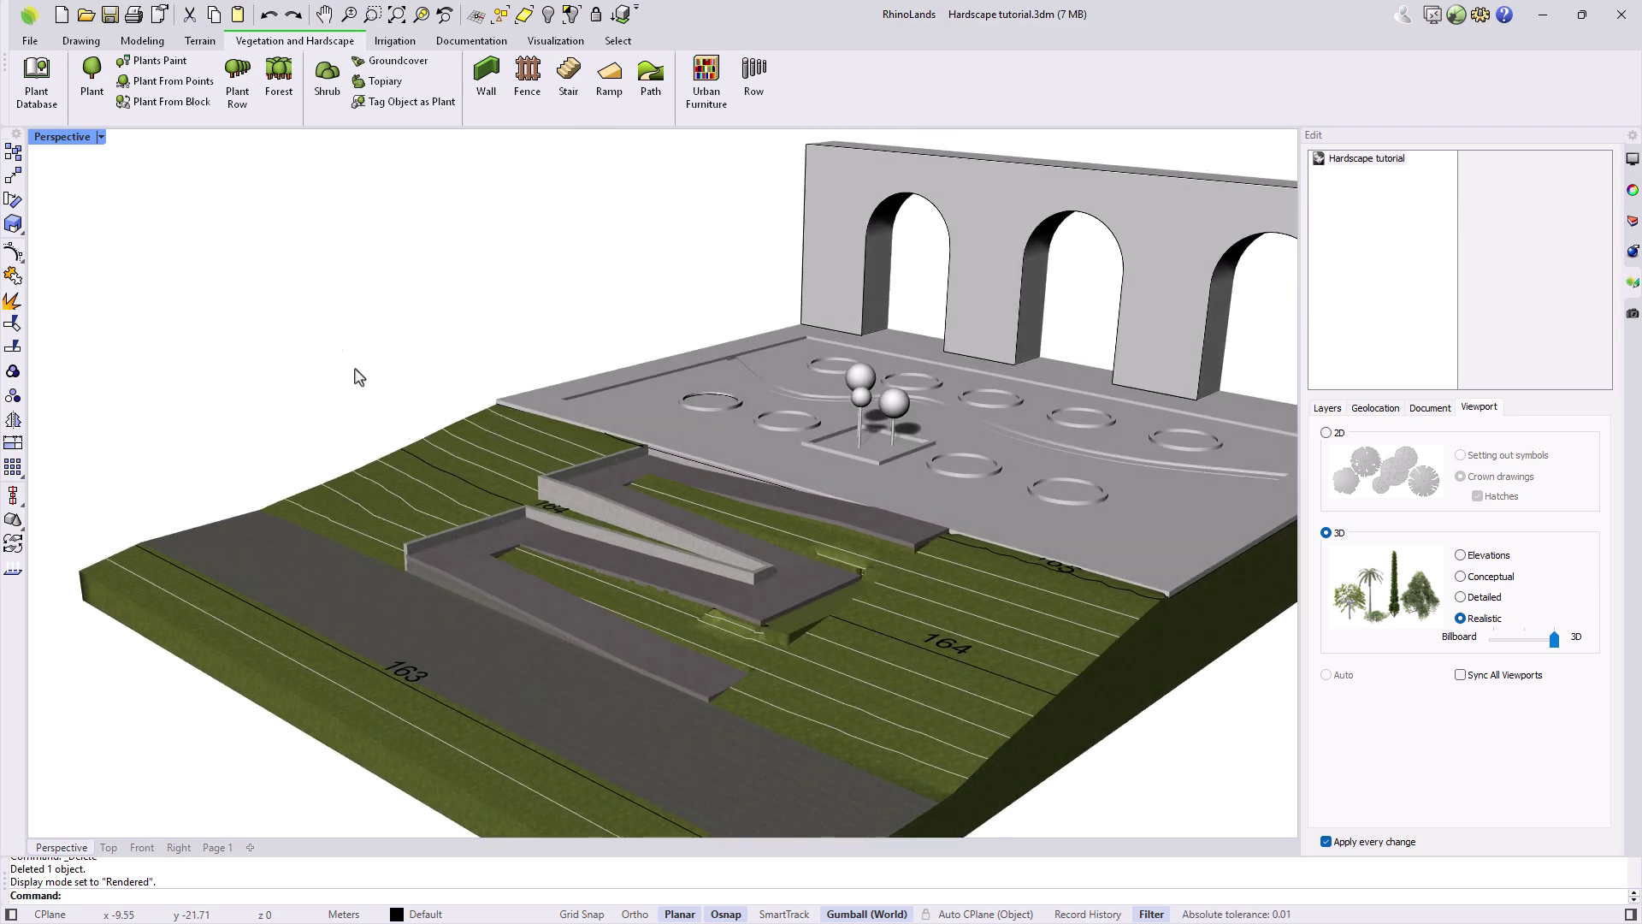
pyautogui.click(100, 137)
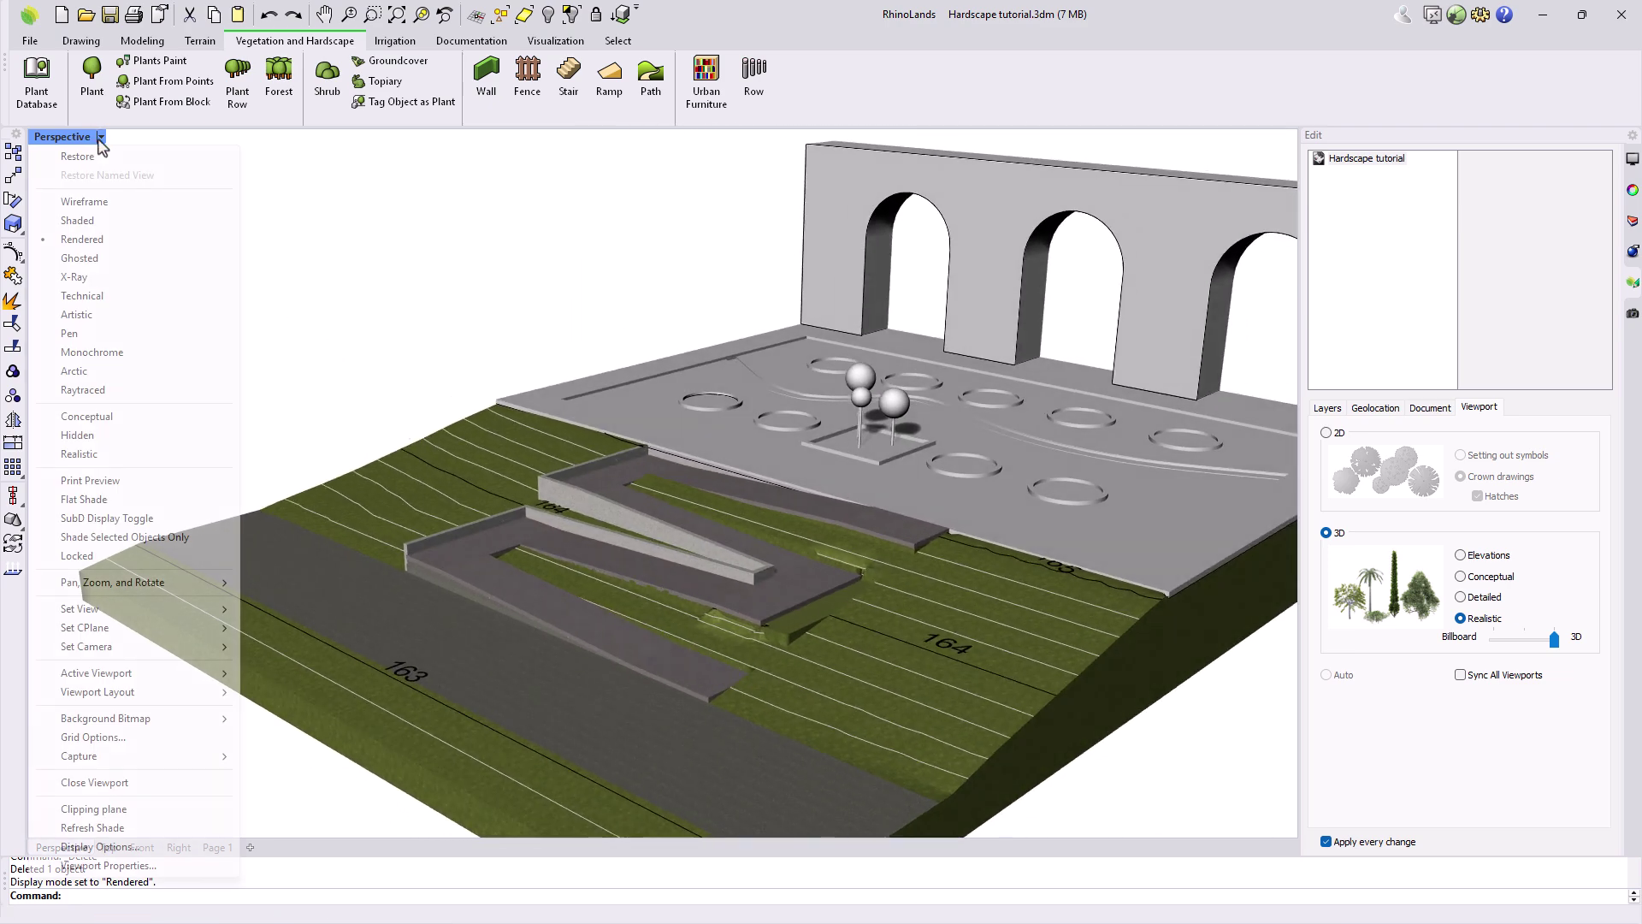
pyautogui.click(82, 221)
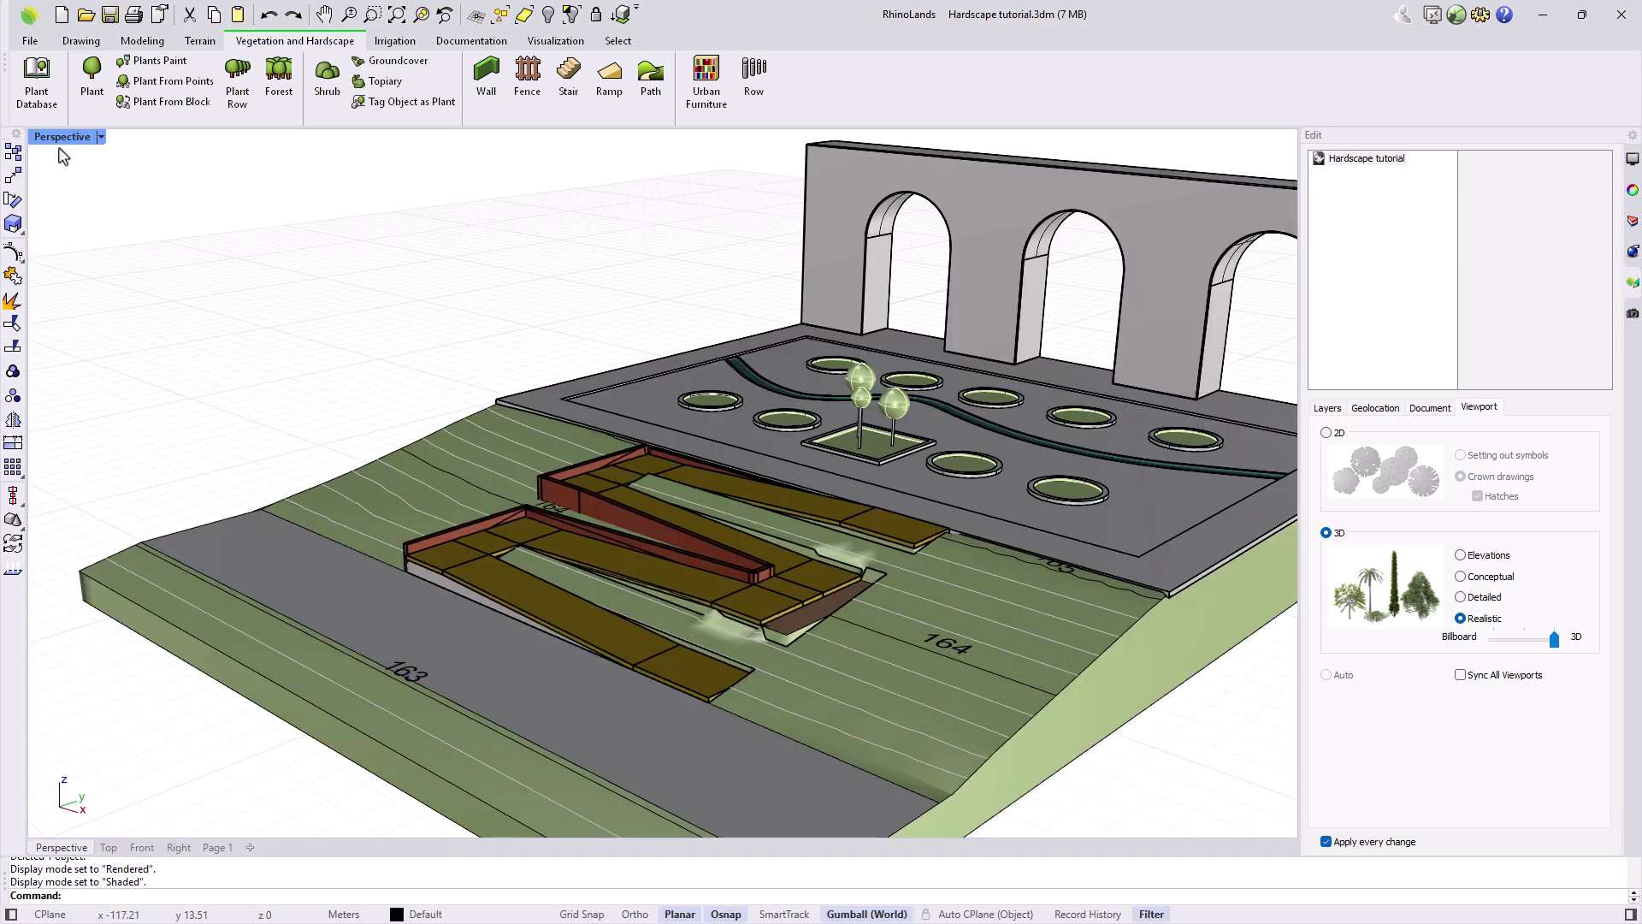
# Maximize the Top view and select the zigzag ramp to examine its slope arrow and label settings
pyautogui.doubleClick(58, 137)
pyautogui.doubleClick(43, 138)
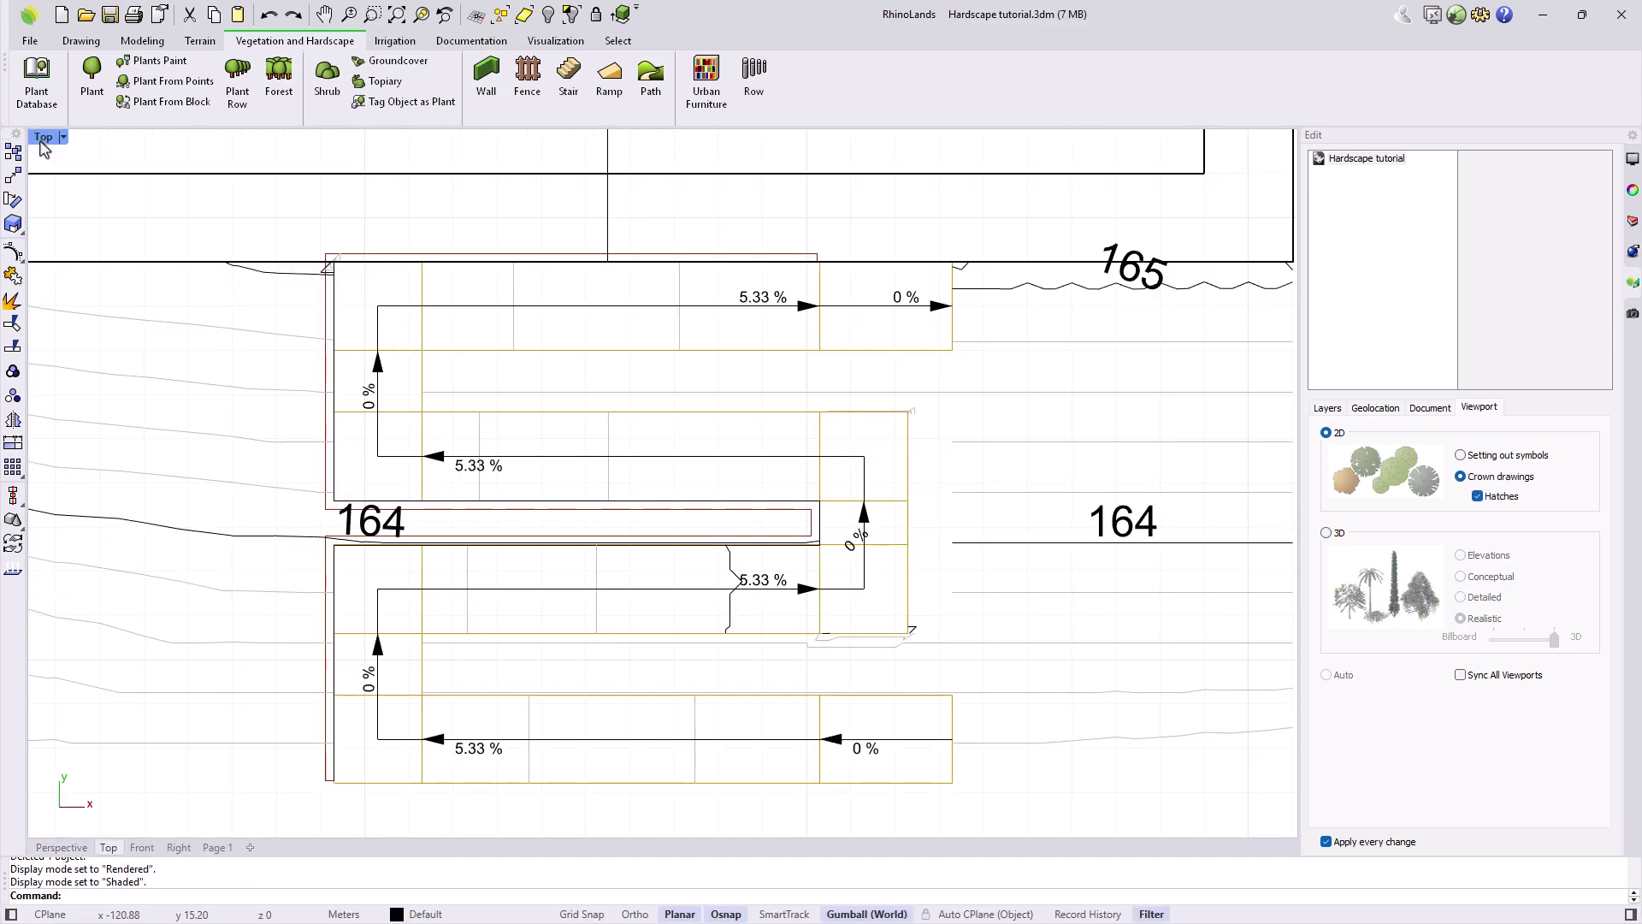
pyautogui.scroll(-4, 454, 637)
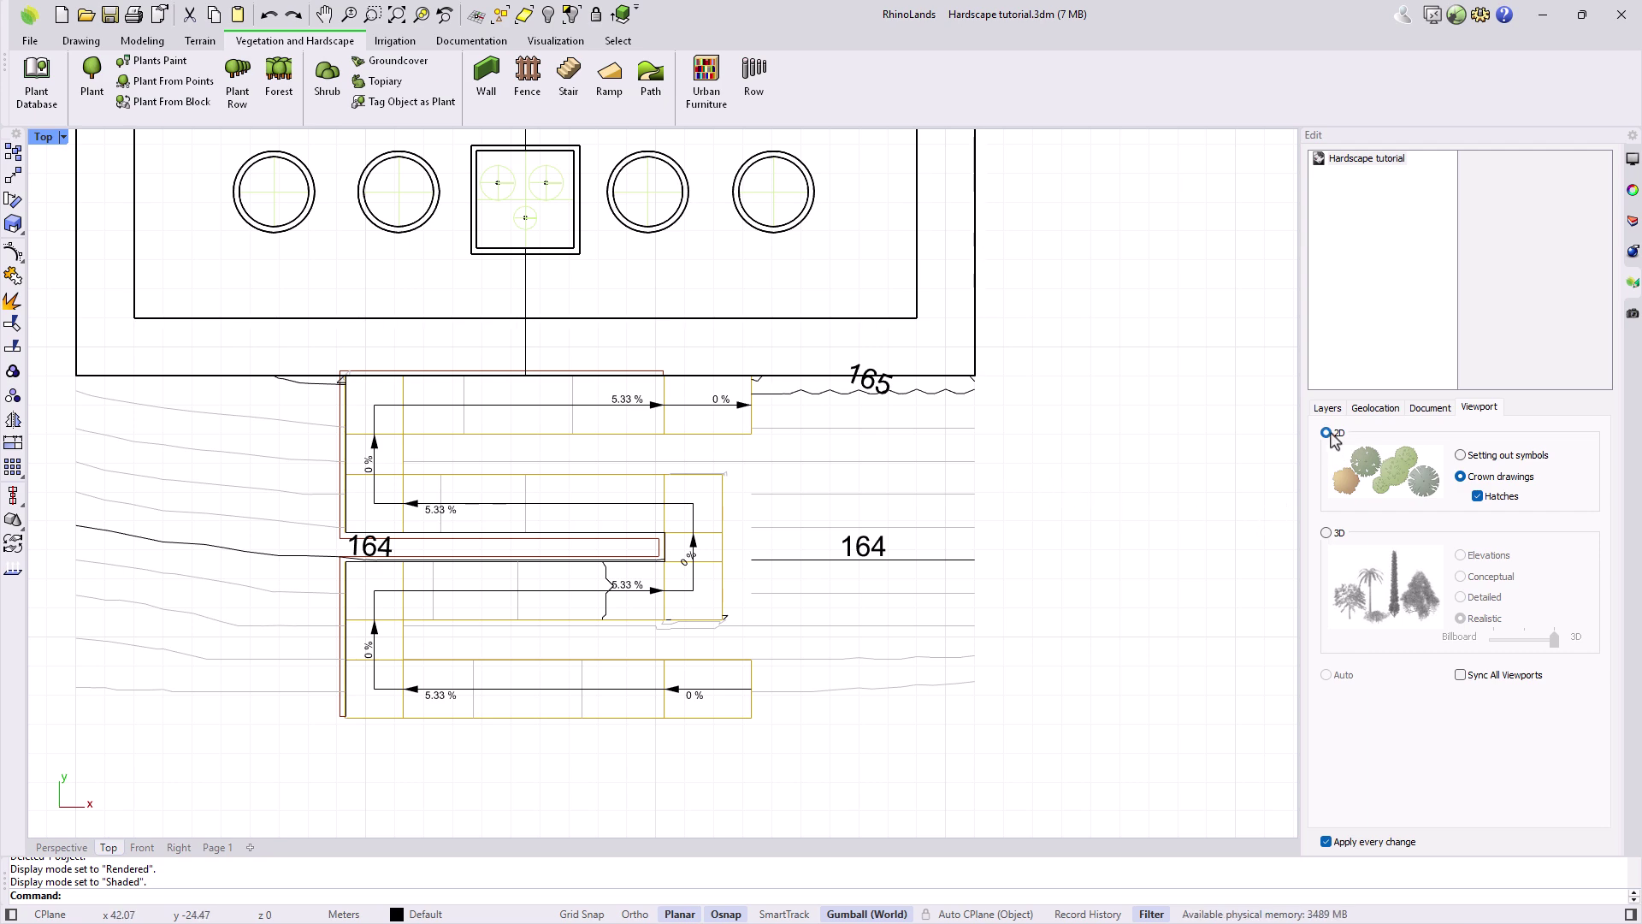
pyautogui.scroll(2, 651, 592)
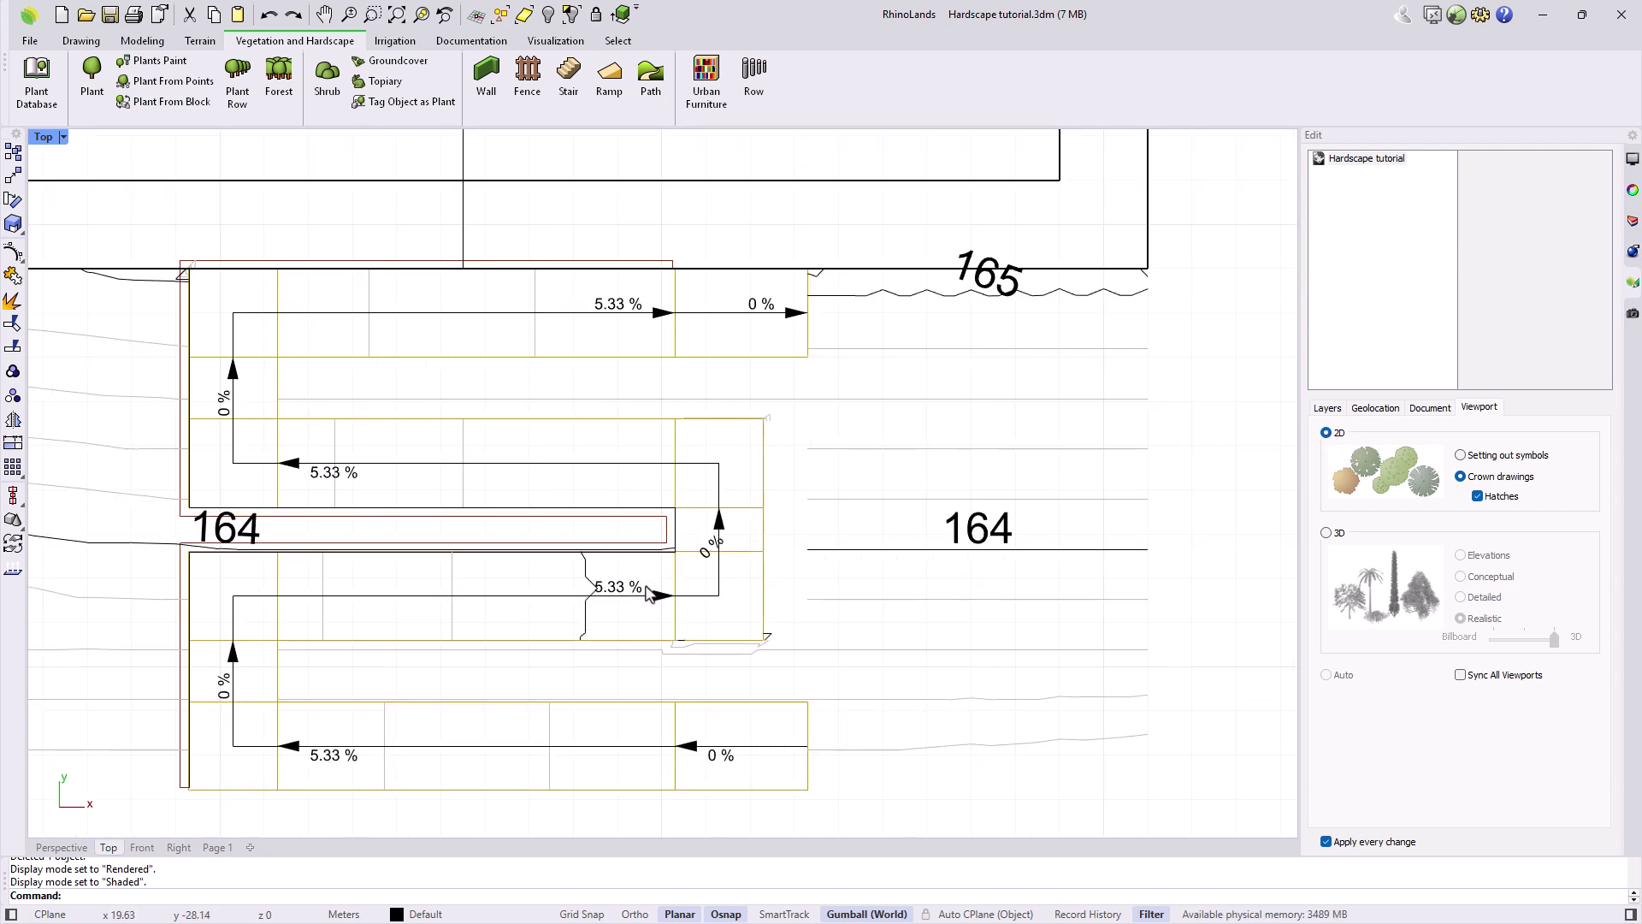
pyautogui.scroll(1, 648, 592)
pyautogui.click(728, 606)
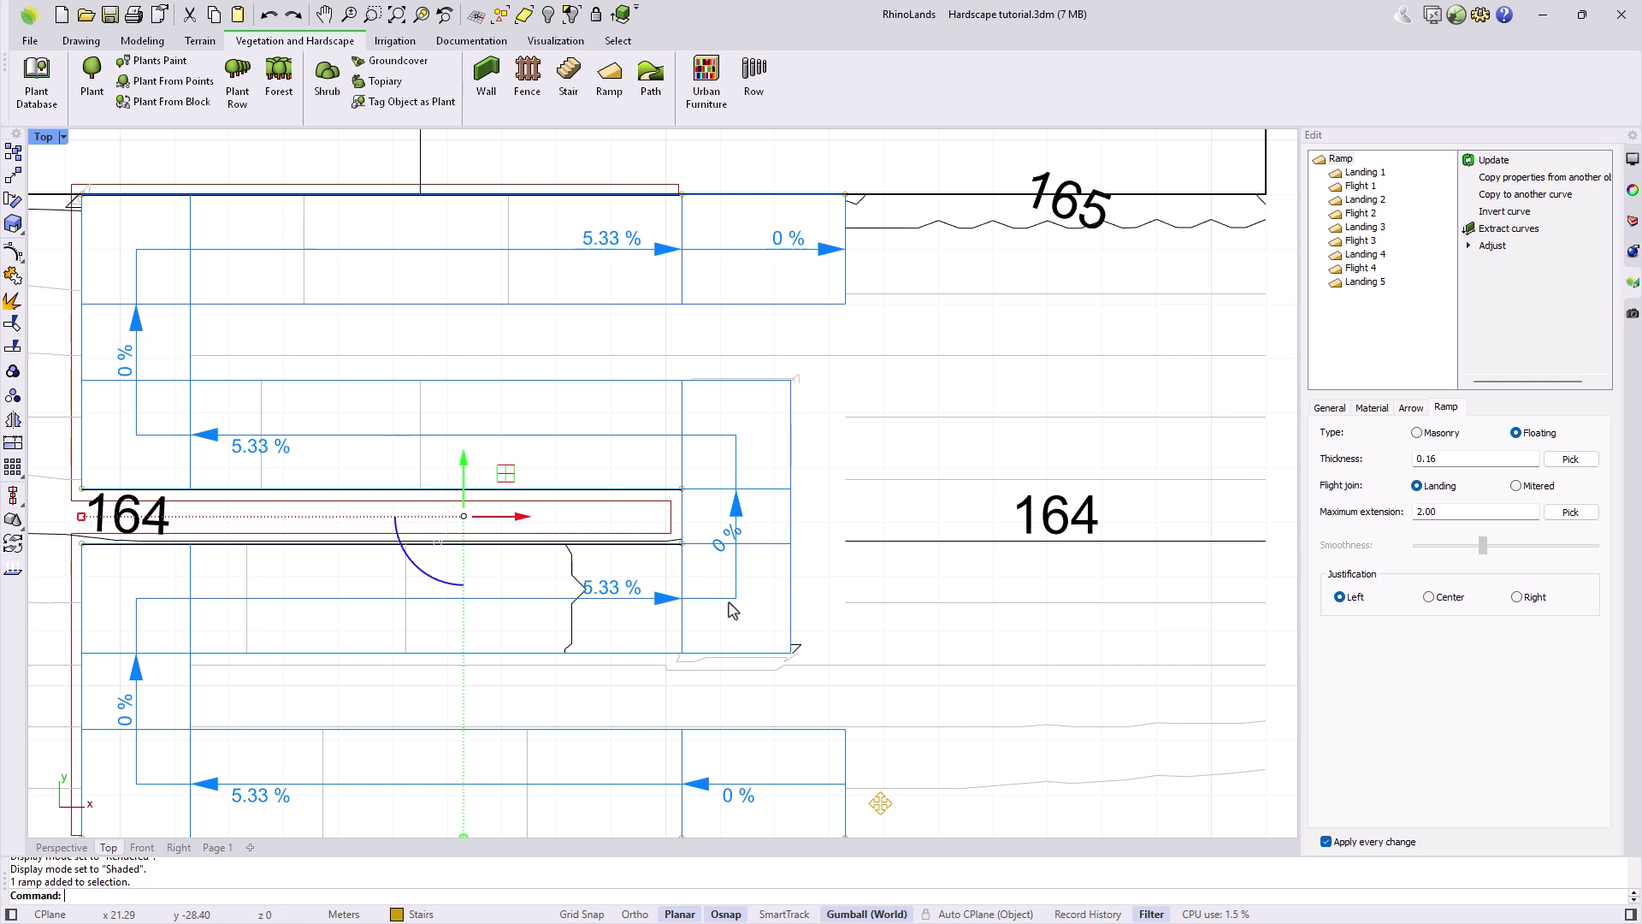
pyautogui.click(1411, 409)
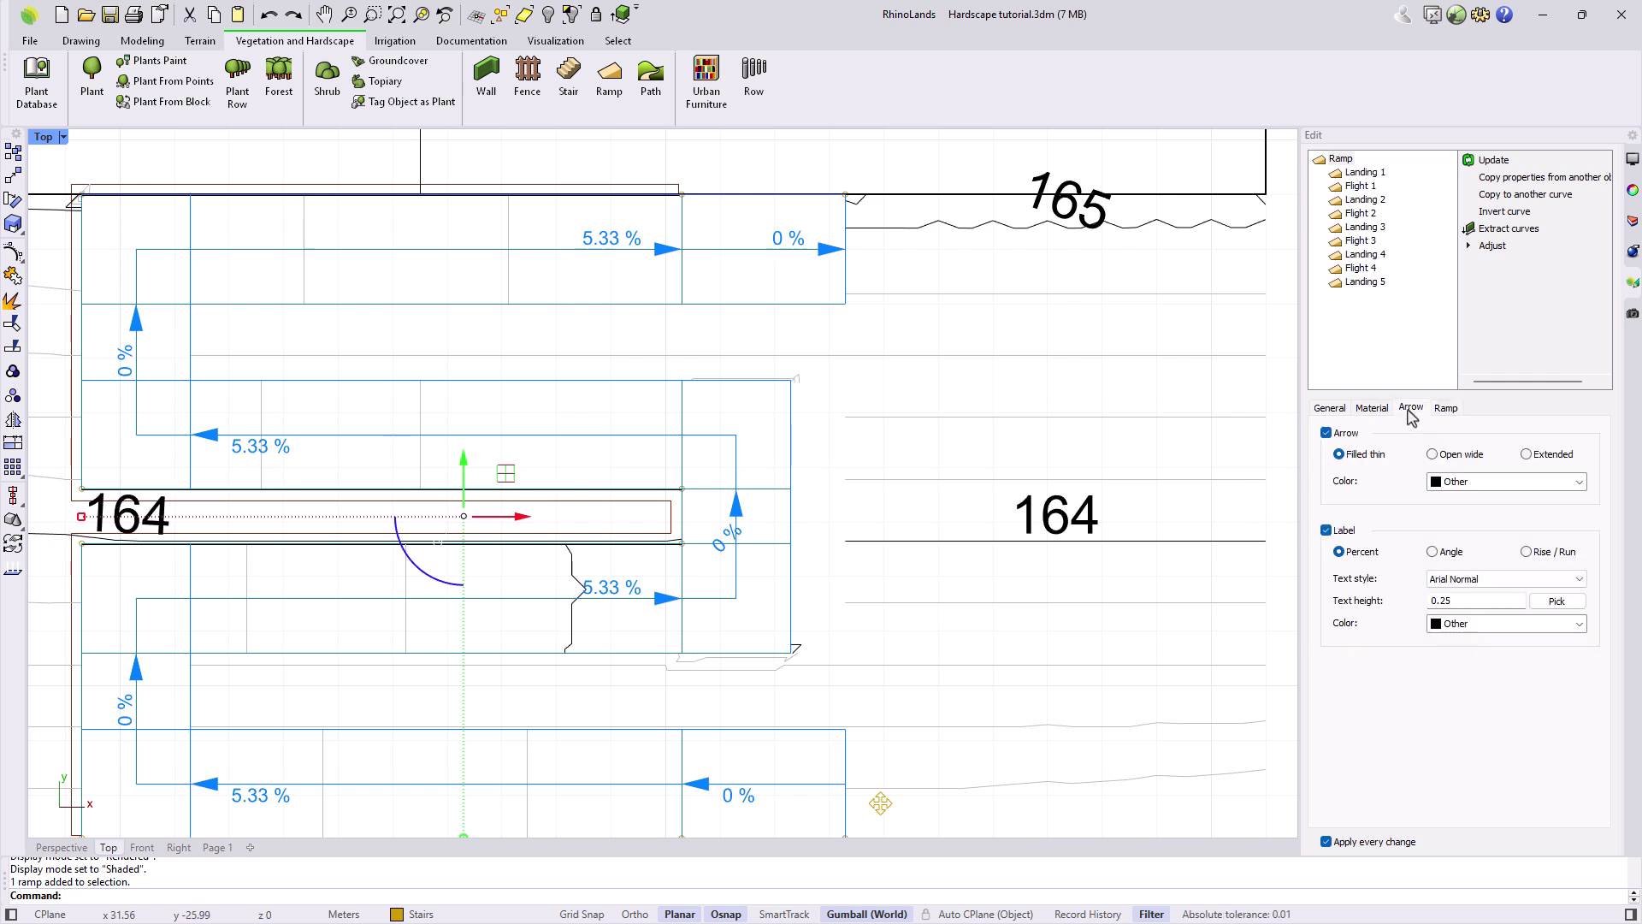
pyautogui.scroll(-1, 1118, 462)
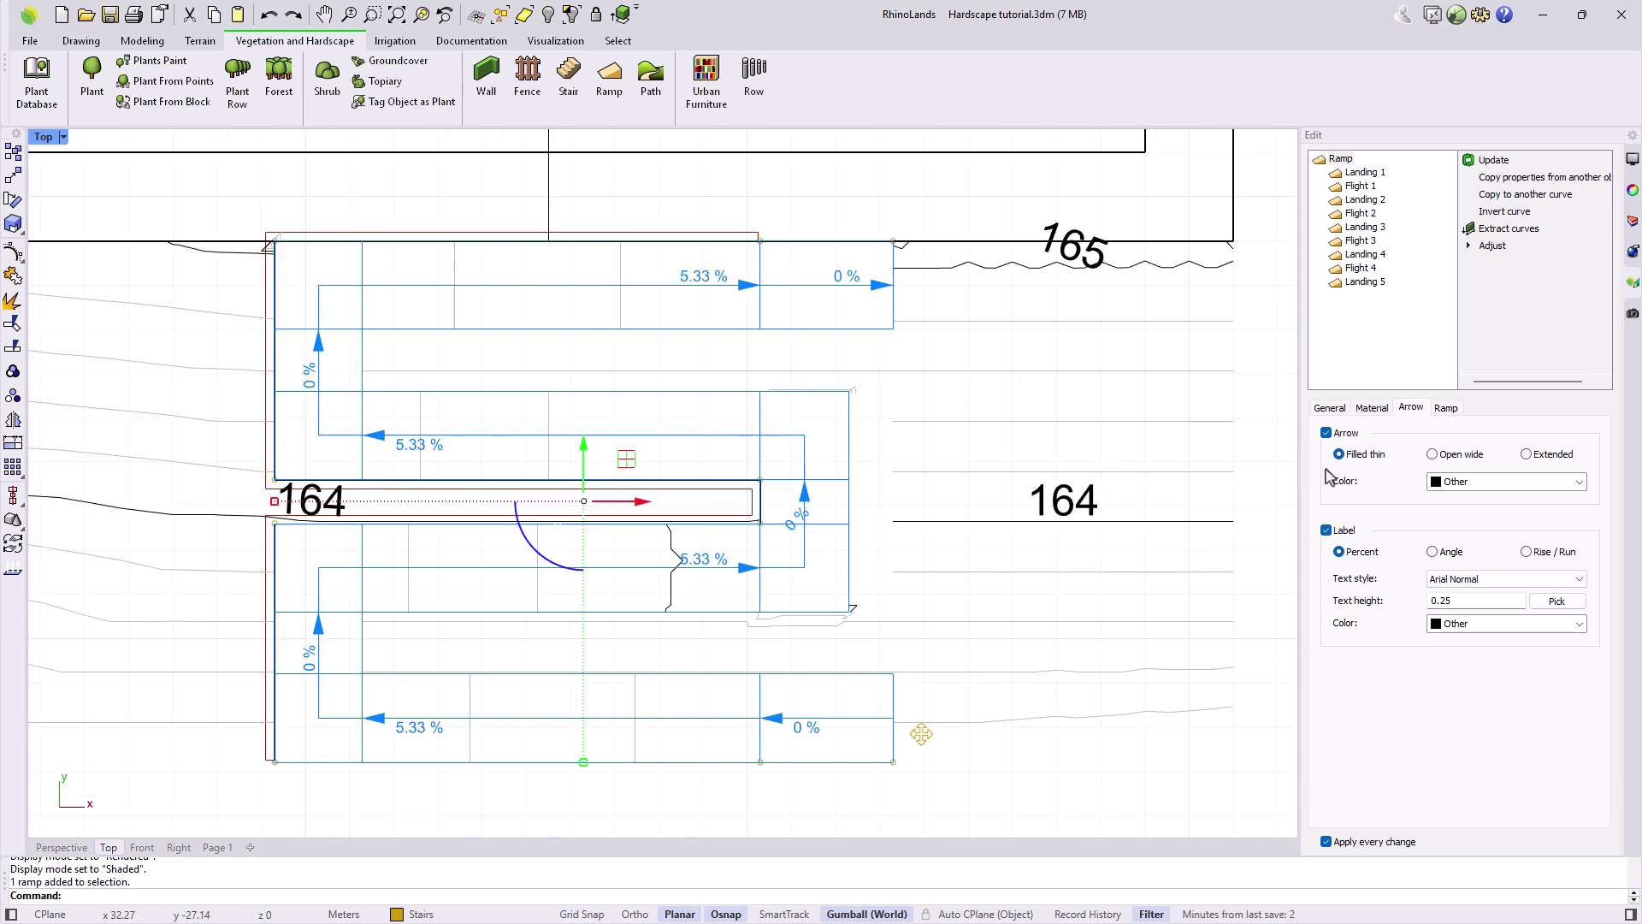
# Turn the ramp's slope arrows off and on again, and do the same with its slope labels
pyautogui.click(1327, 433)
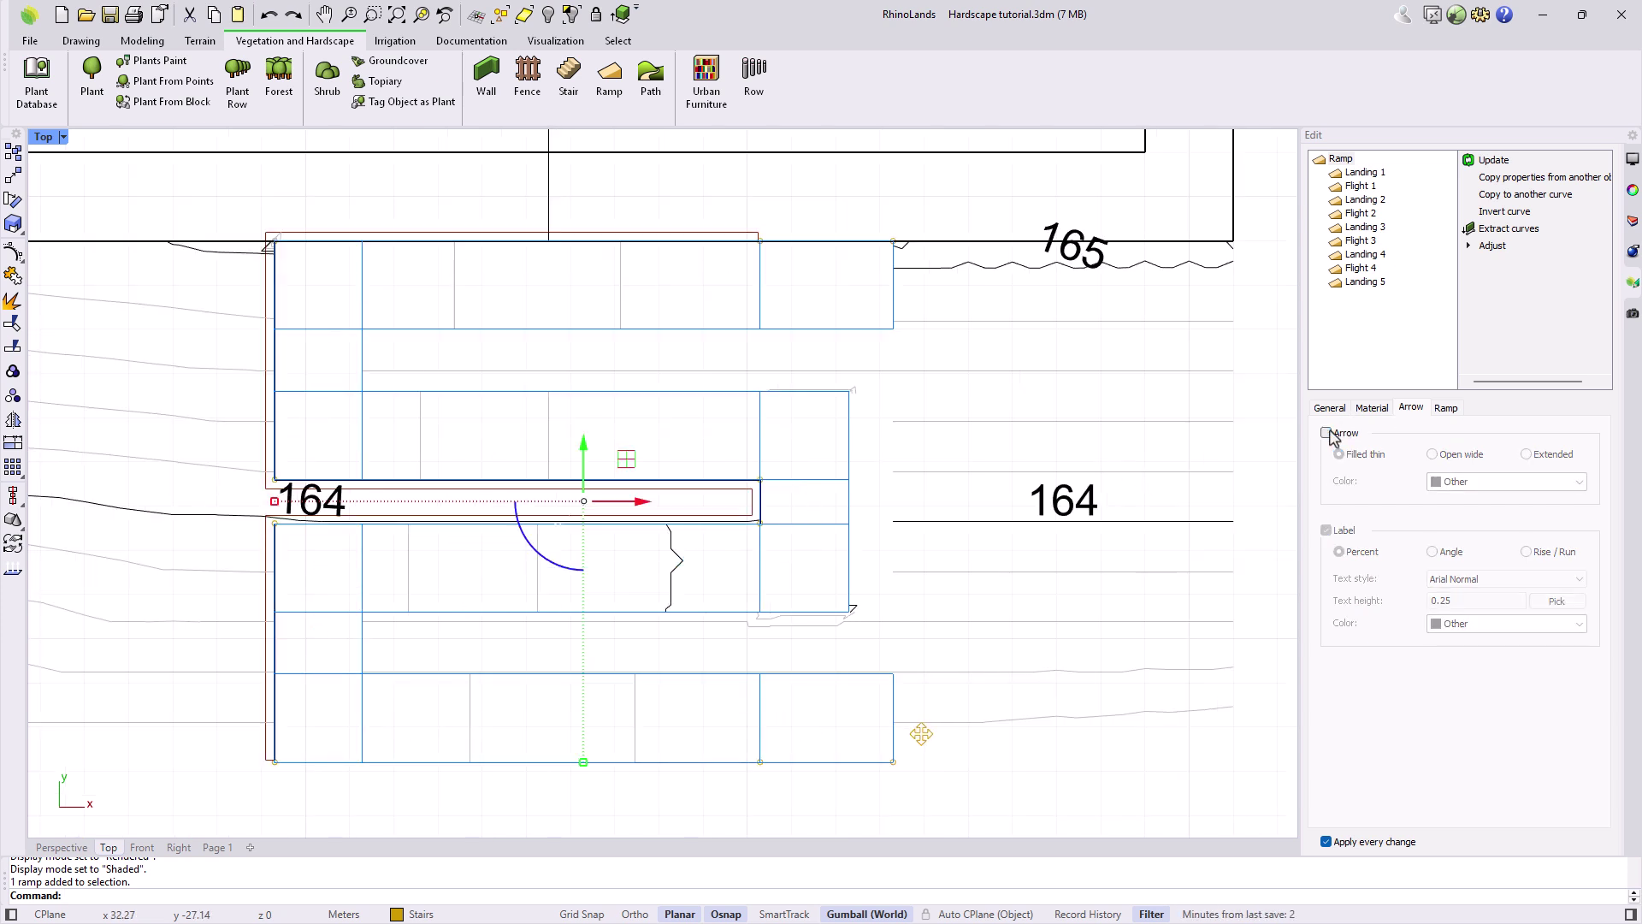
pyautogui.click(1329, 434)
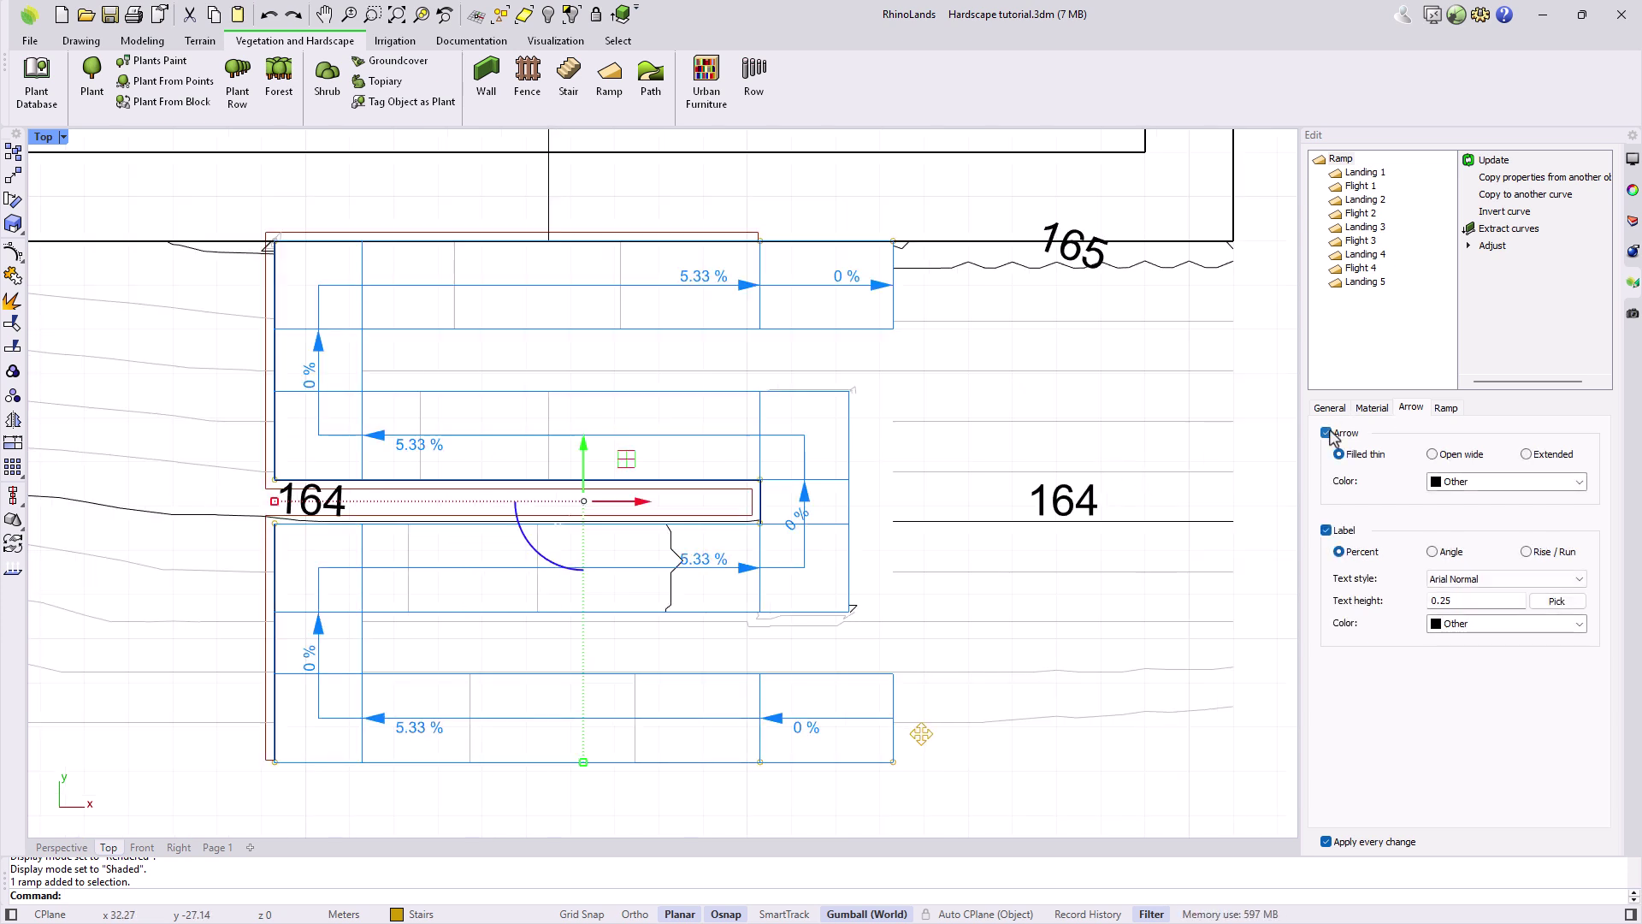
pyautogui.click(1327, 531)
pyautogui.click(1327, 531)
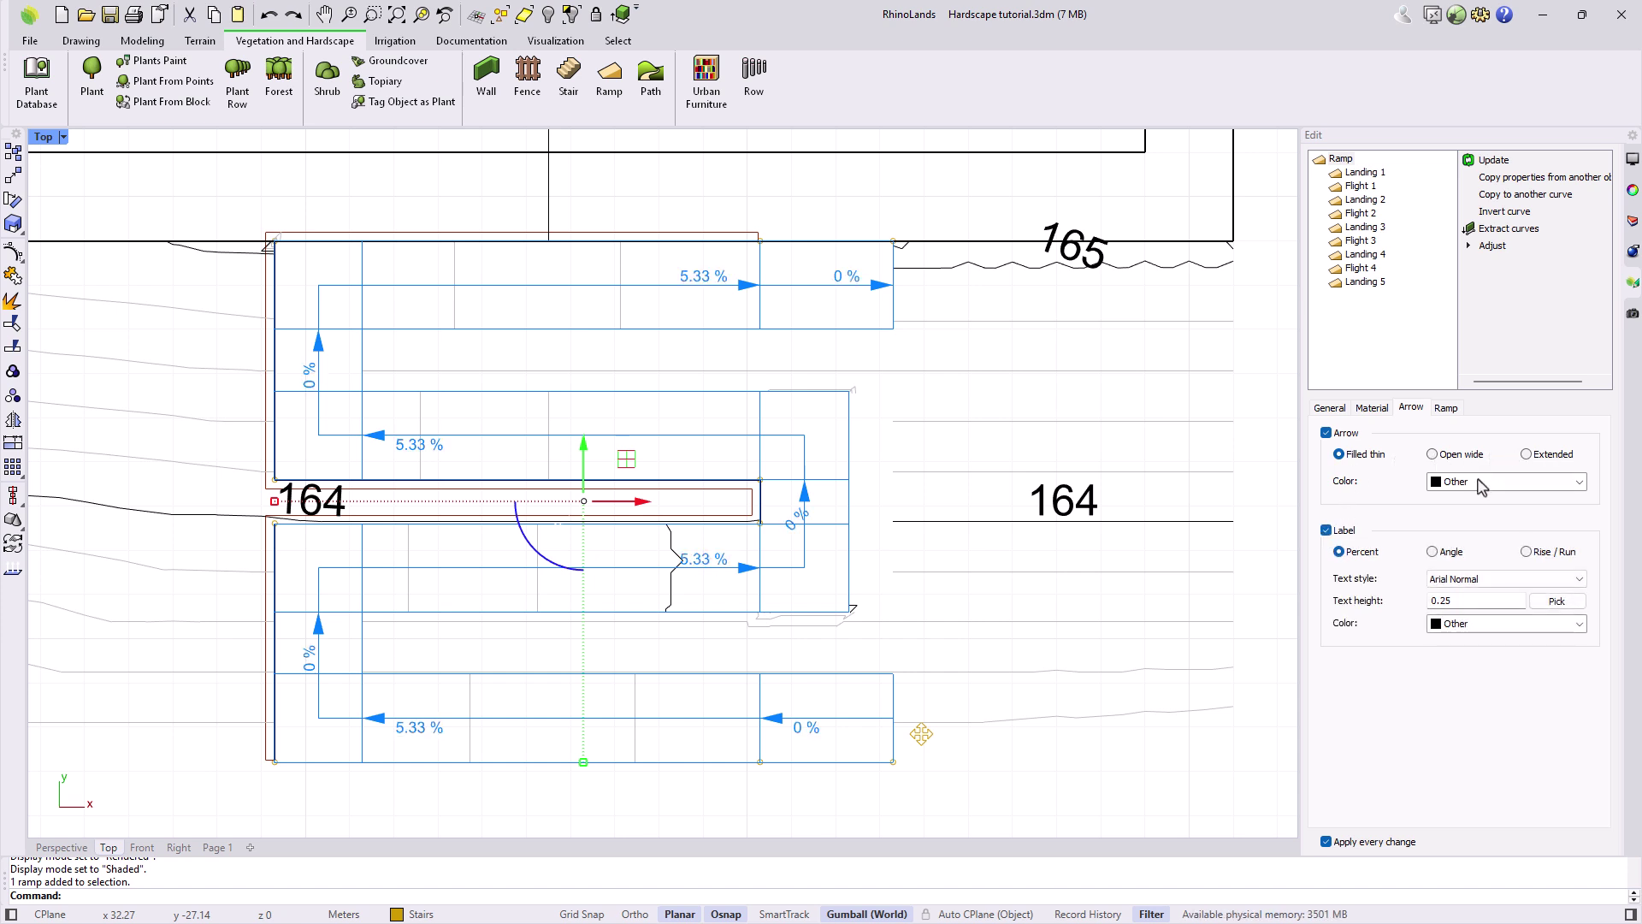
# Try the Angle and Rise / Run formats for the ramp's slope labels, return to Percent and deselect the ramp
pyautogui.click(1433, 552)
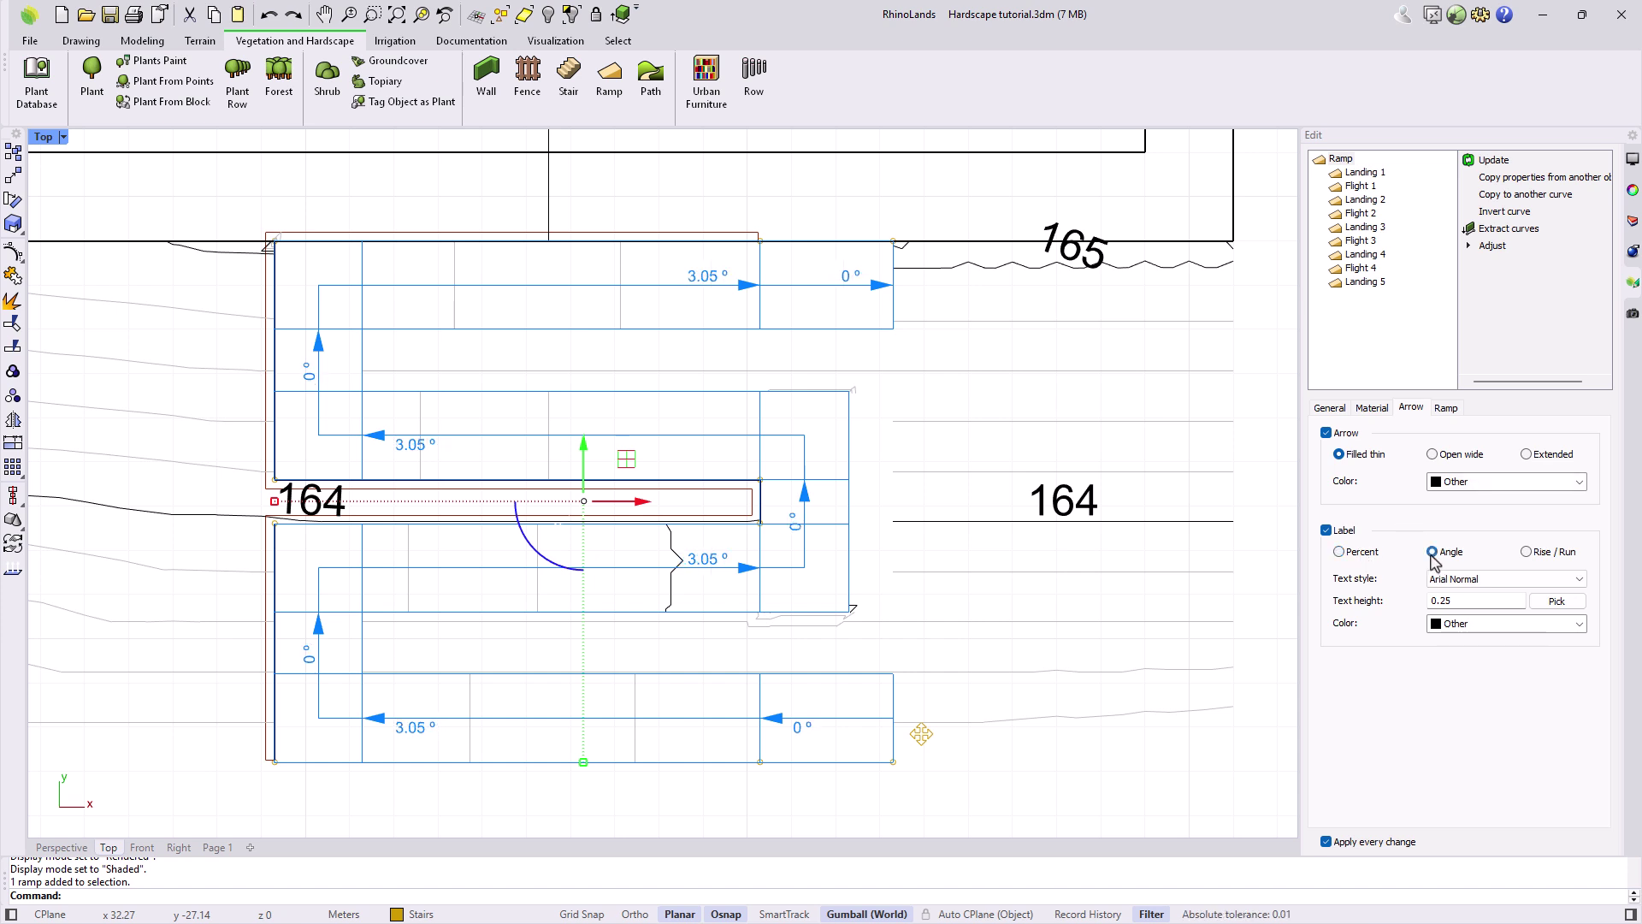
pyautogui.click(1527, 553)
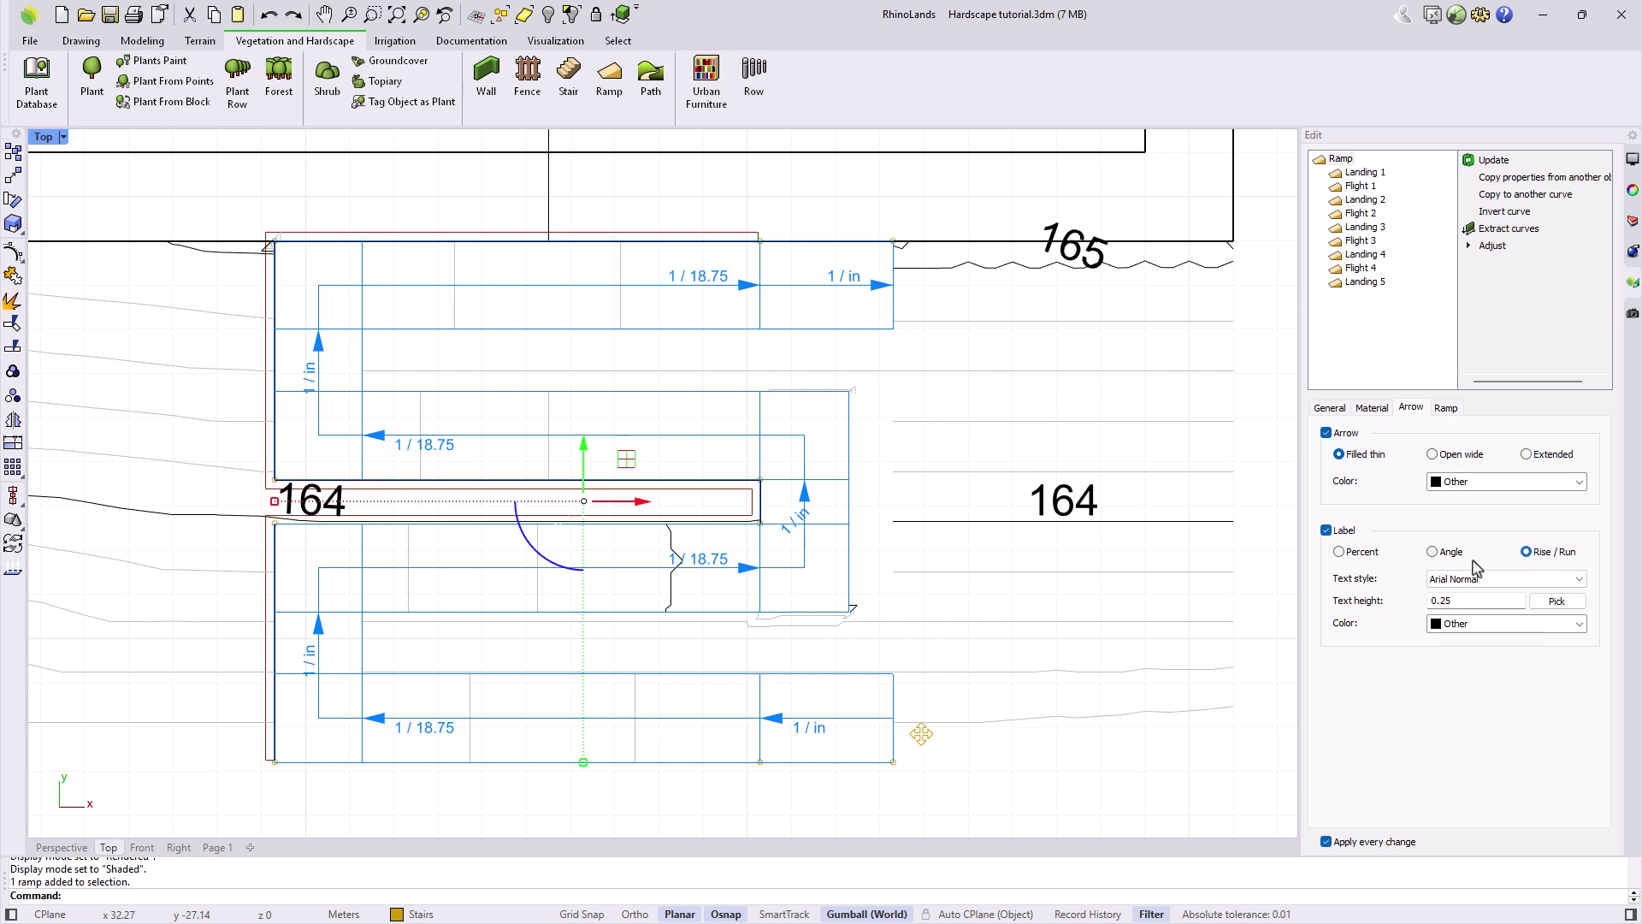
pyautogui.click(1340, 553)
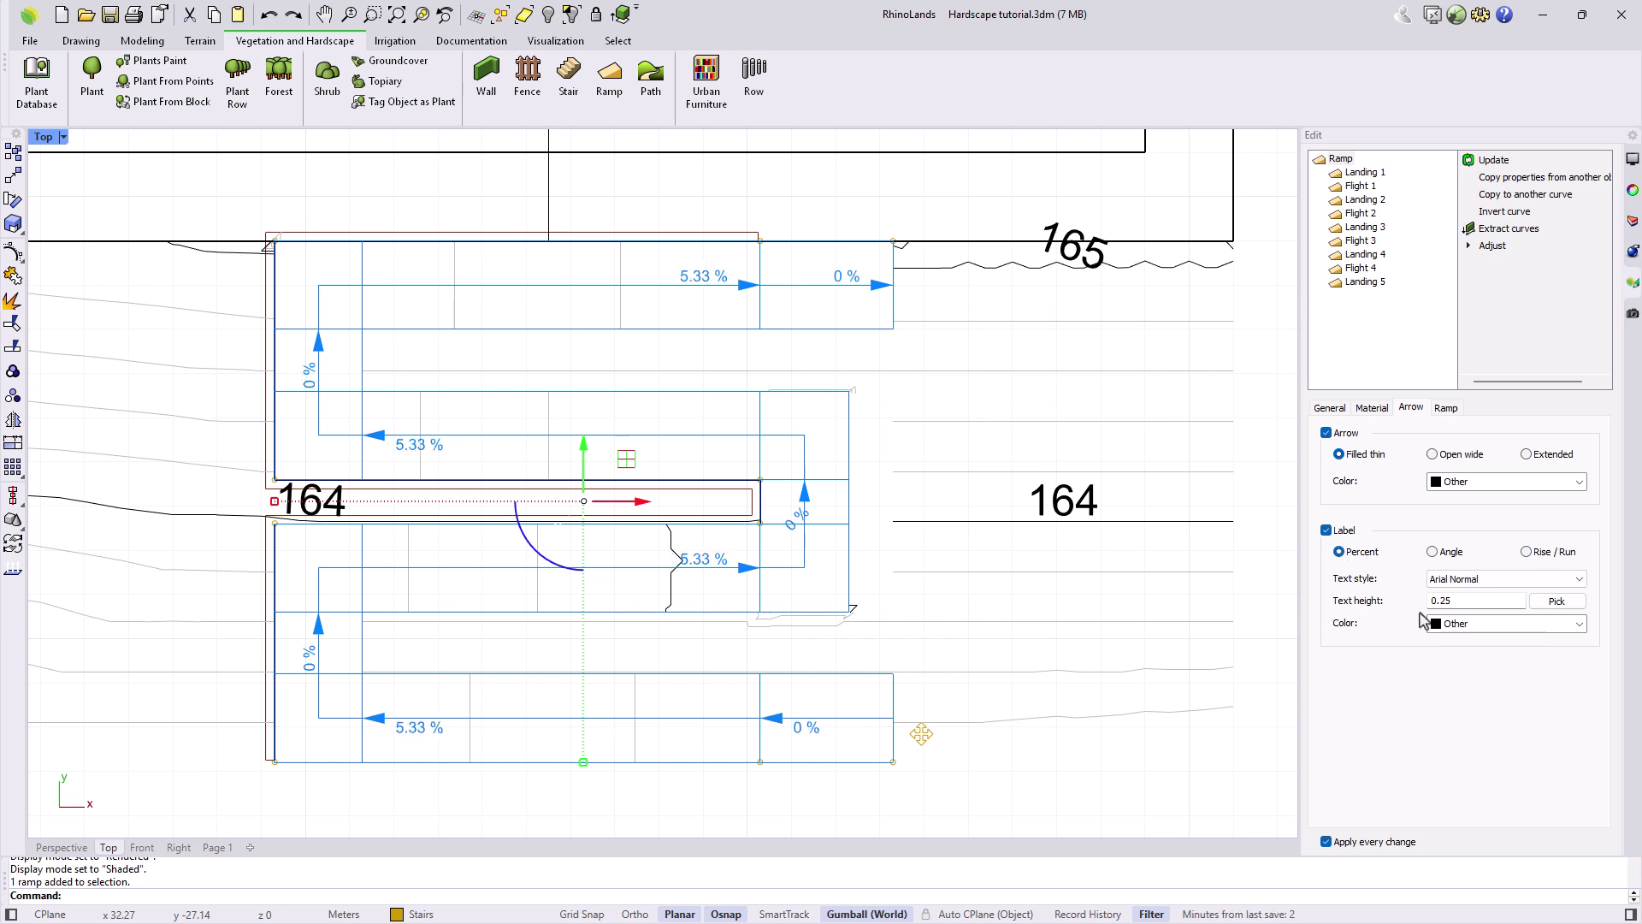
pyautogui.click(1100, 787)
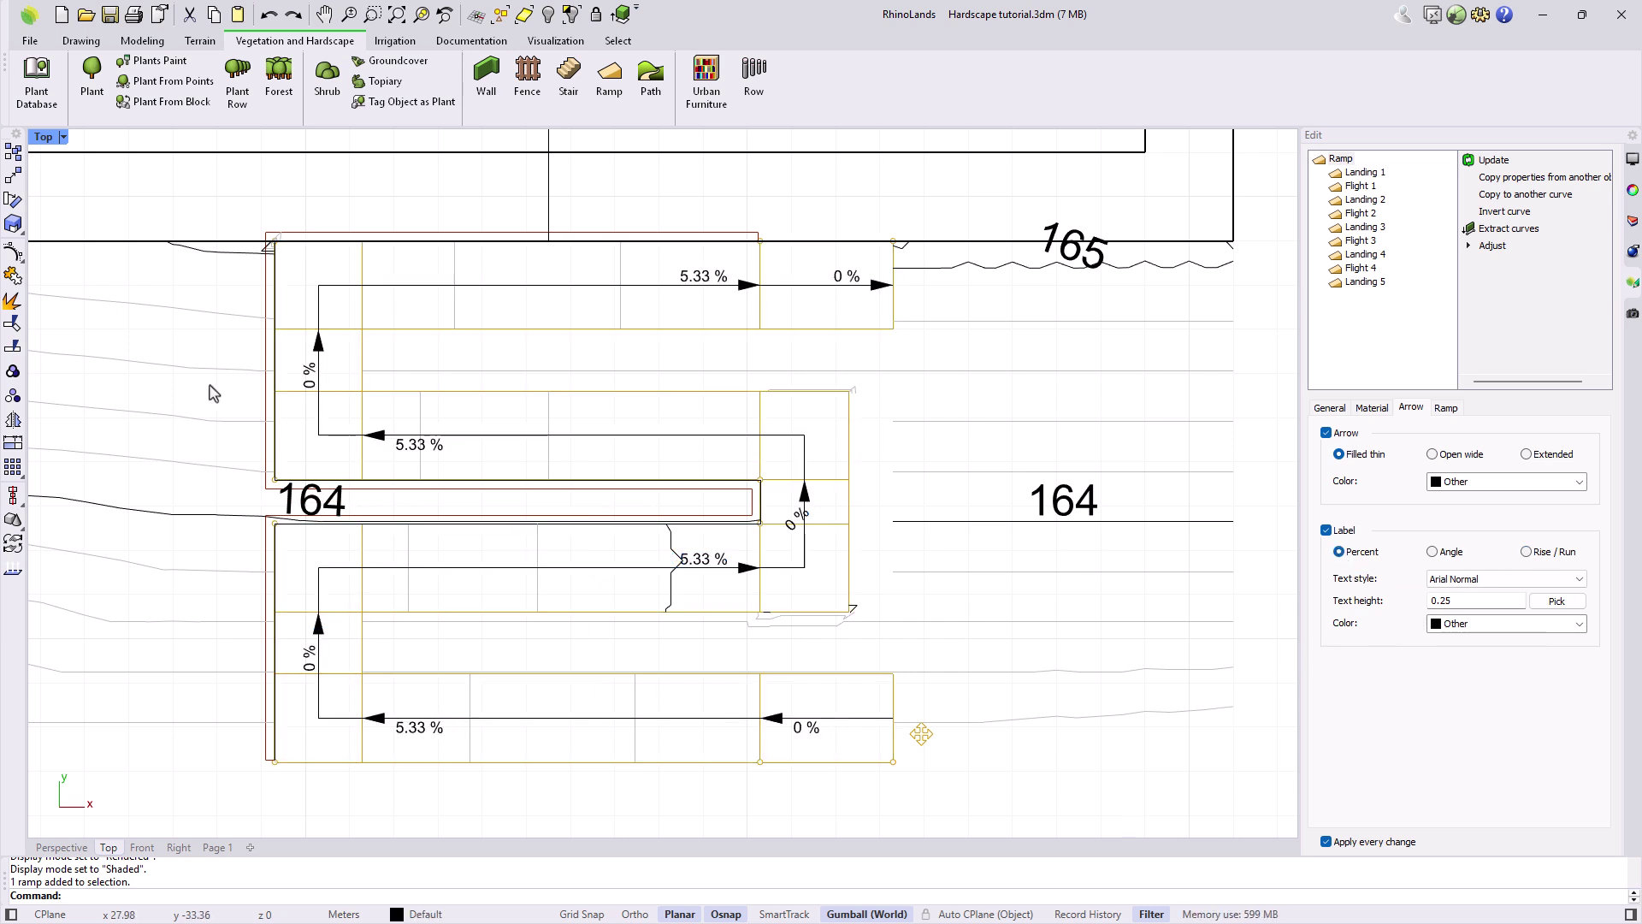
# Maximize the Perspective view of the whole terrain and look over the default settings for inserting a stair, without creating one
pyautogui.doubleClick(44, 138)
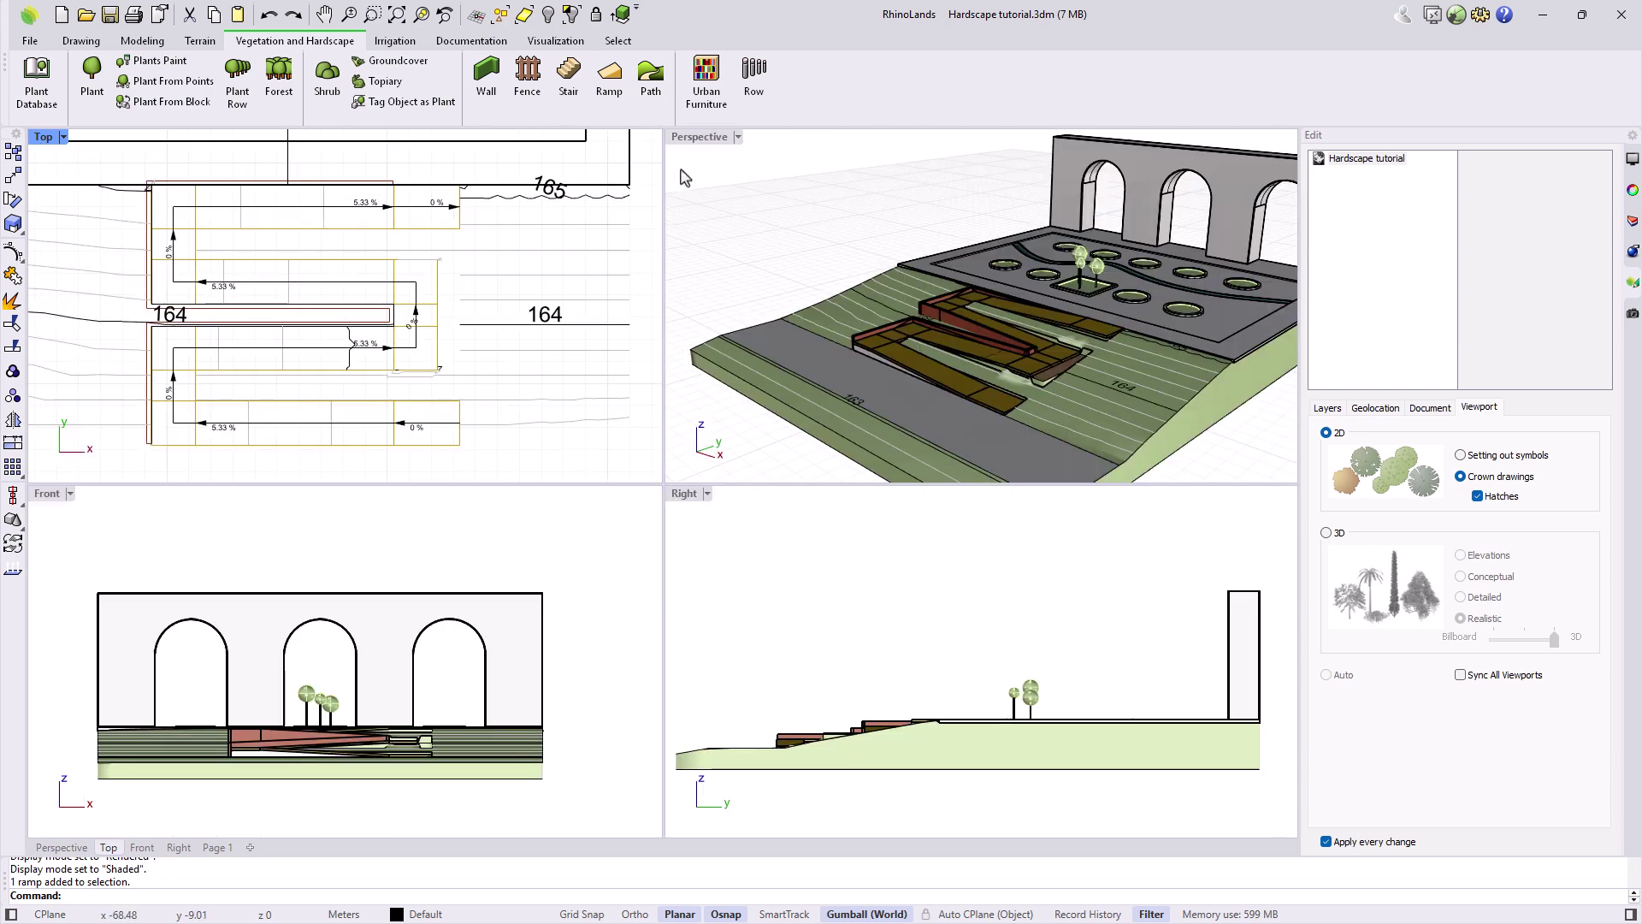
pyautogui.doubleClick(699, 138)
pyautogui.scroll(-4, 566, 466)
pyautogui.moveTo(564, 469); pyautogui.dragTo(498, 594, button='right')
pyautogui.click(560, 96)
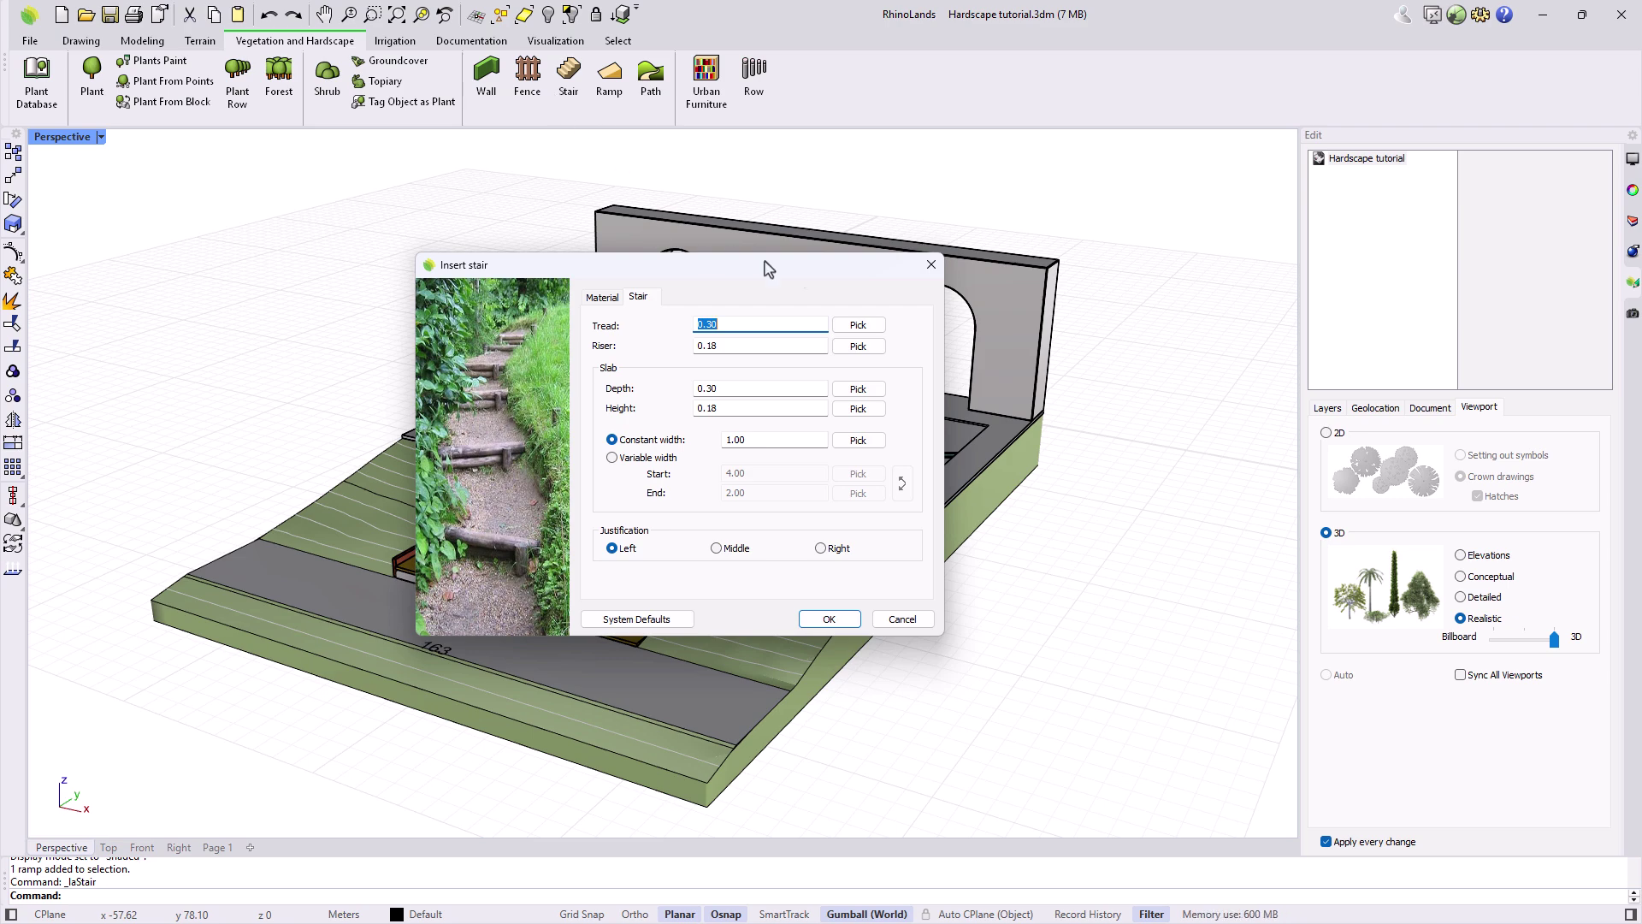
pyautogui.click(931, 265)
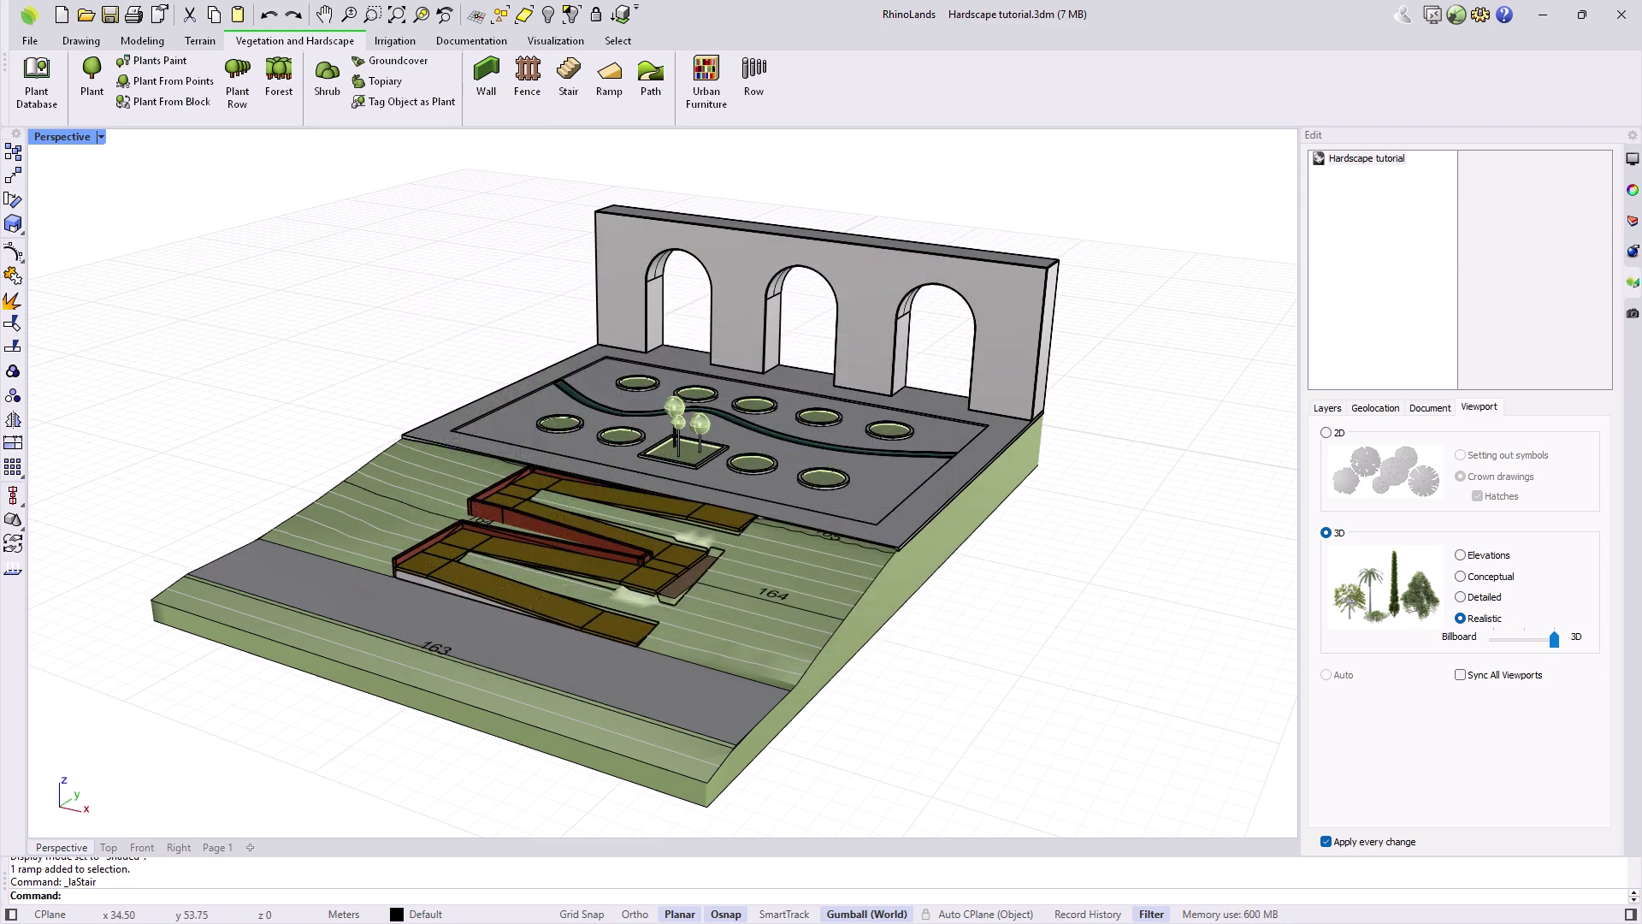
# Insert a straight polyline stair with 0.30 tread, 0.18 riser and constant 4.00 width on the empty ground beside the terrain
pyautogui.click(568, 75)
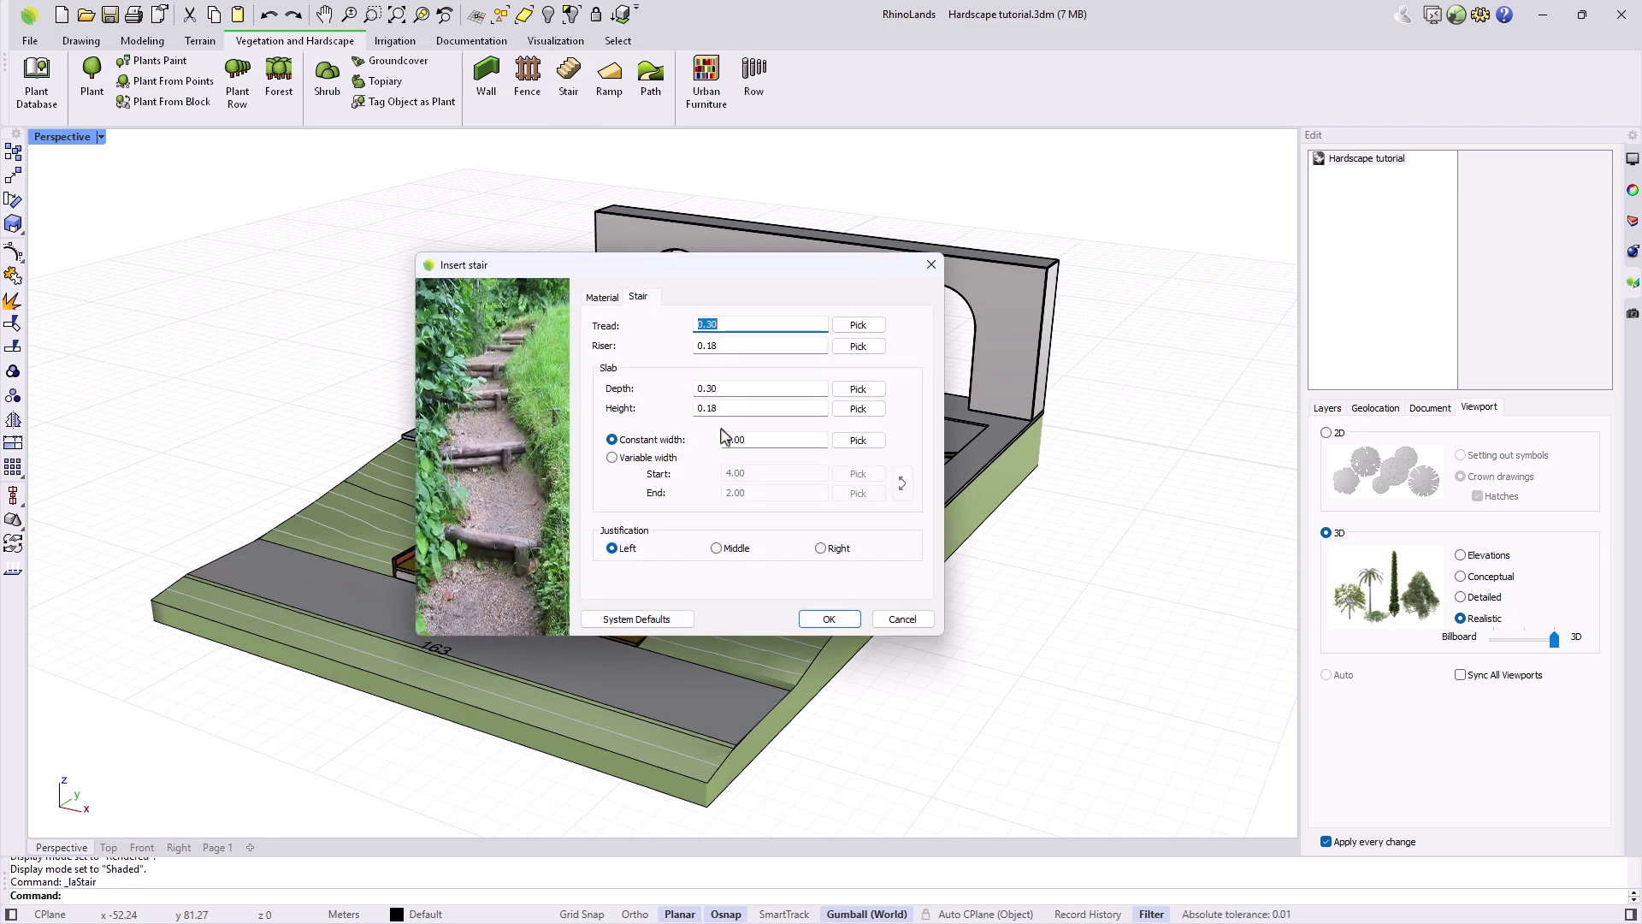
pyautogui.click(828, 619)
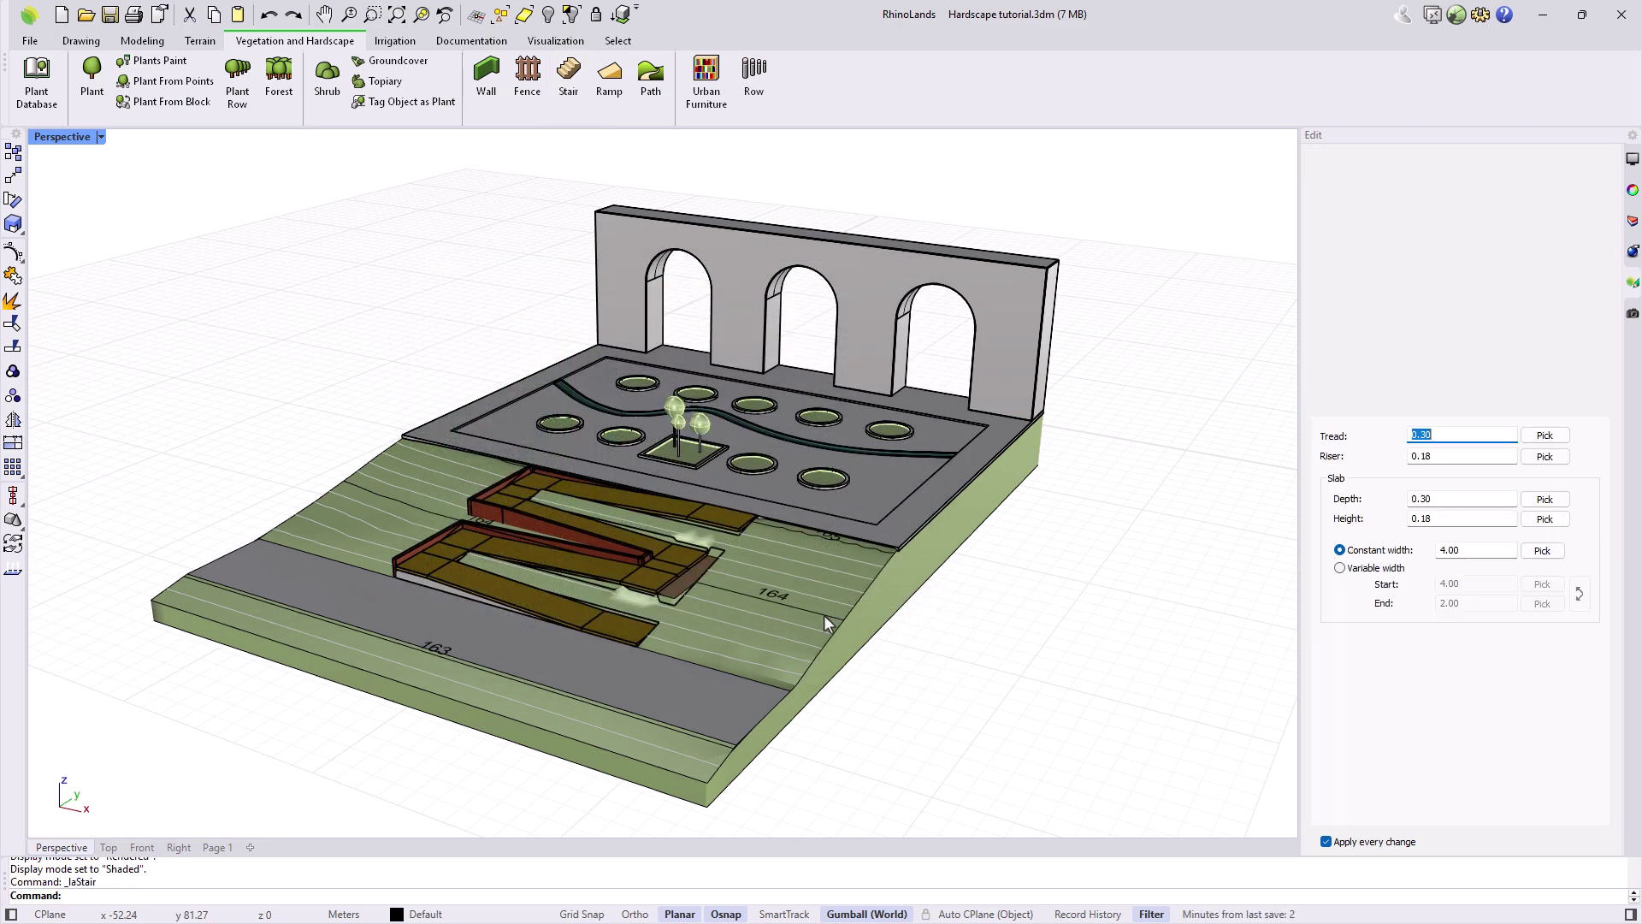
pyautogui.click(854, 779)
pyautogui.press('F8')
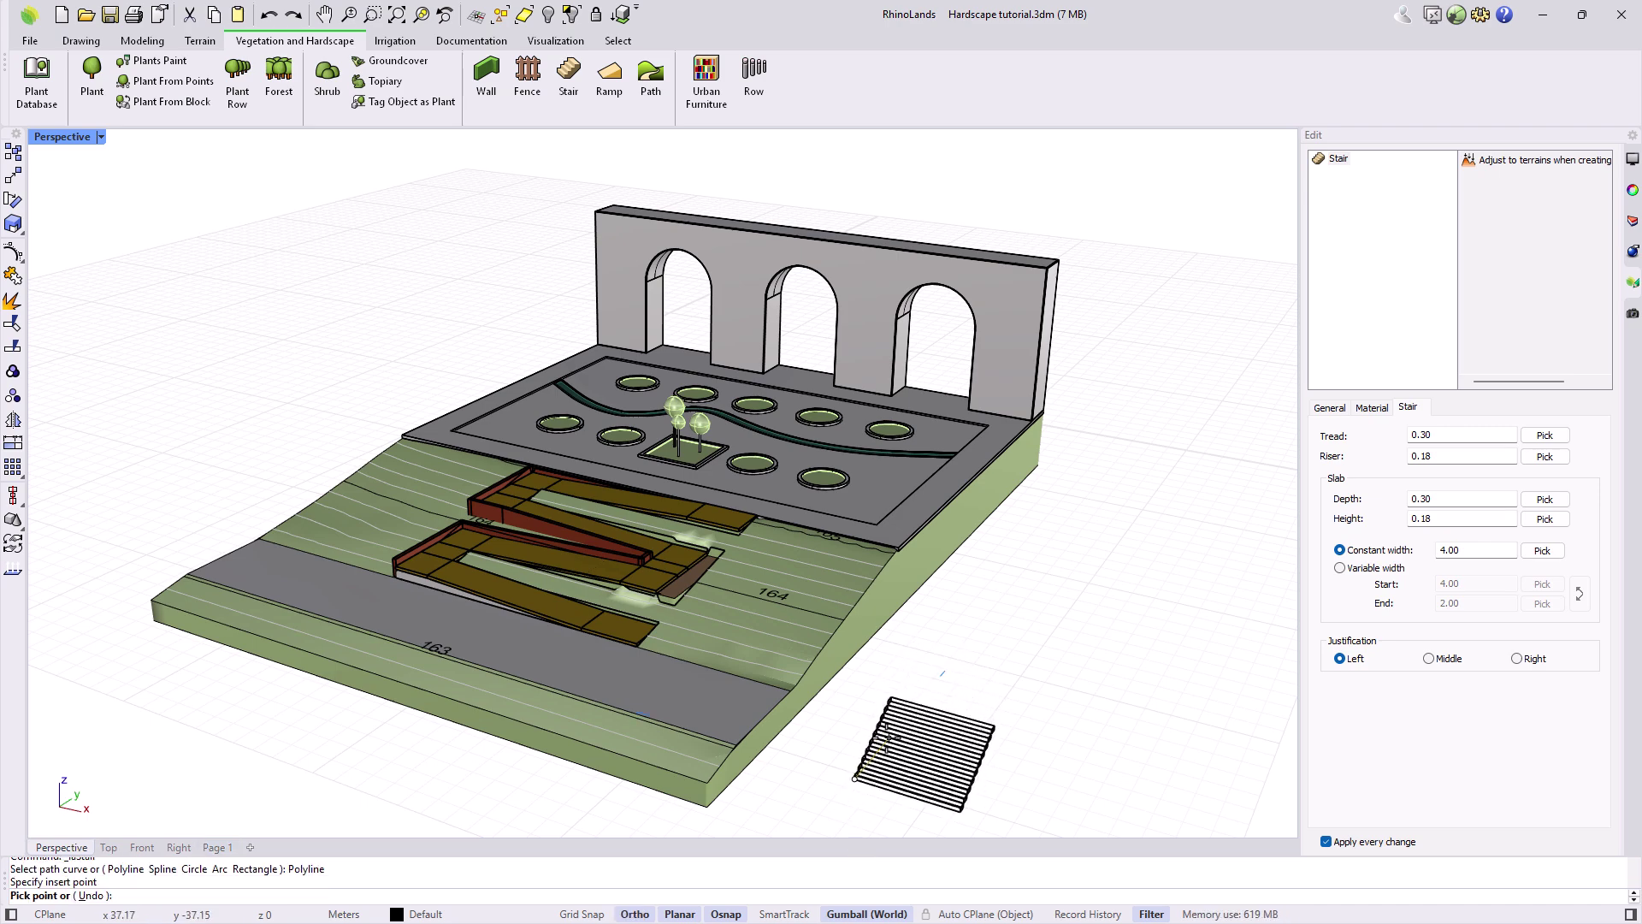
pyautogui.click(887, 735)
pyautogui.press('F8')
pyautogui.press('Return')
pyautogui.scroll(-3, 789, 675)
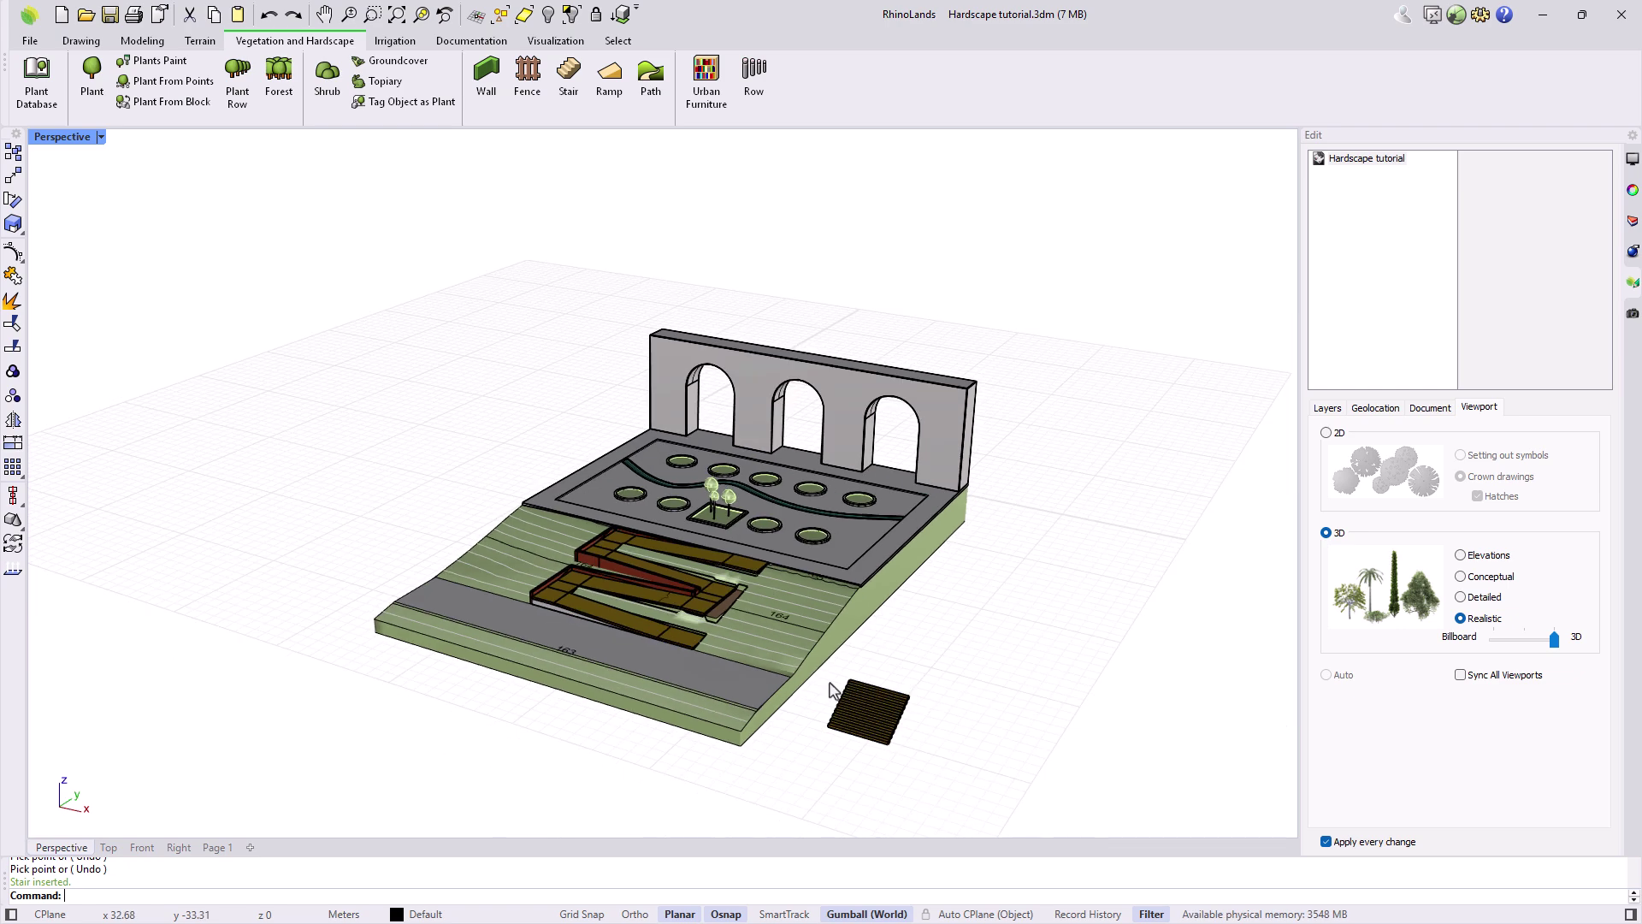
# Select the stair beside the terrain and set its tread to 0.10
pyautogui.scroll(8, 898, 741)
pyautogui.moveTo(915, 723); pyautogui.dragTo(696, 663, button='right')
pyautogui.scroll(4, 650, 599)
pyautogui.click(639, 591)
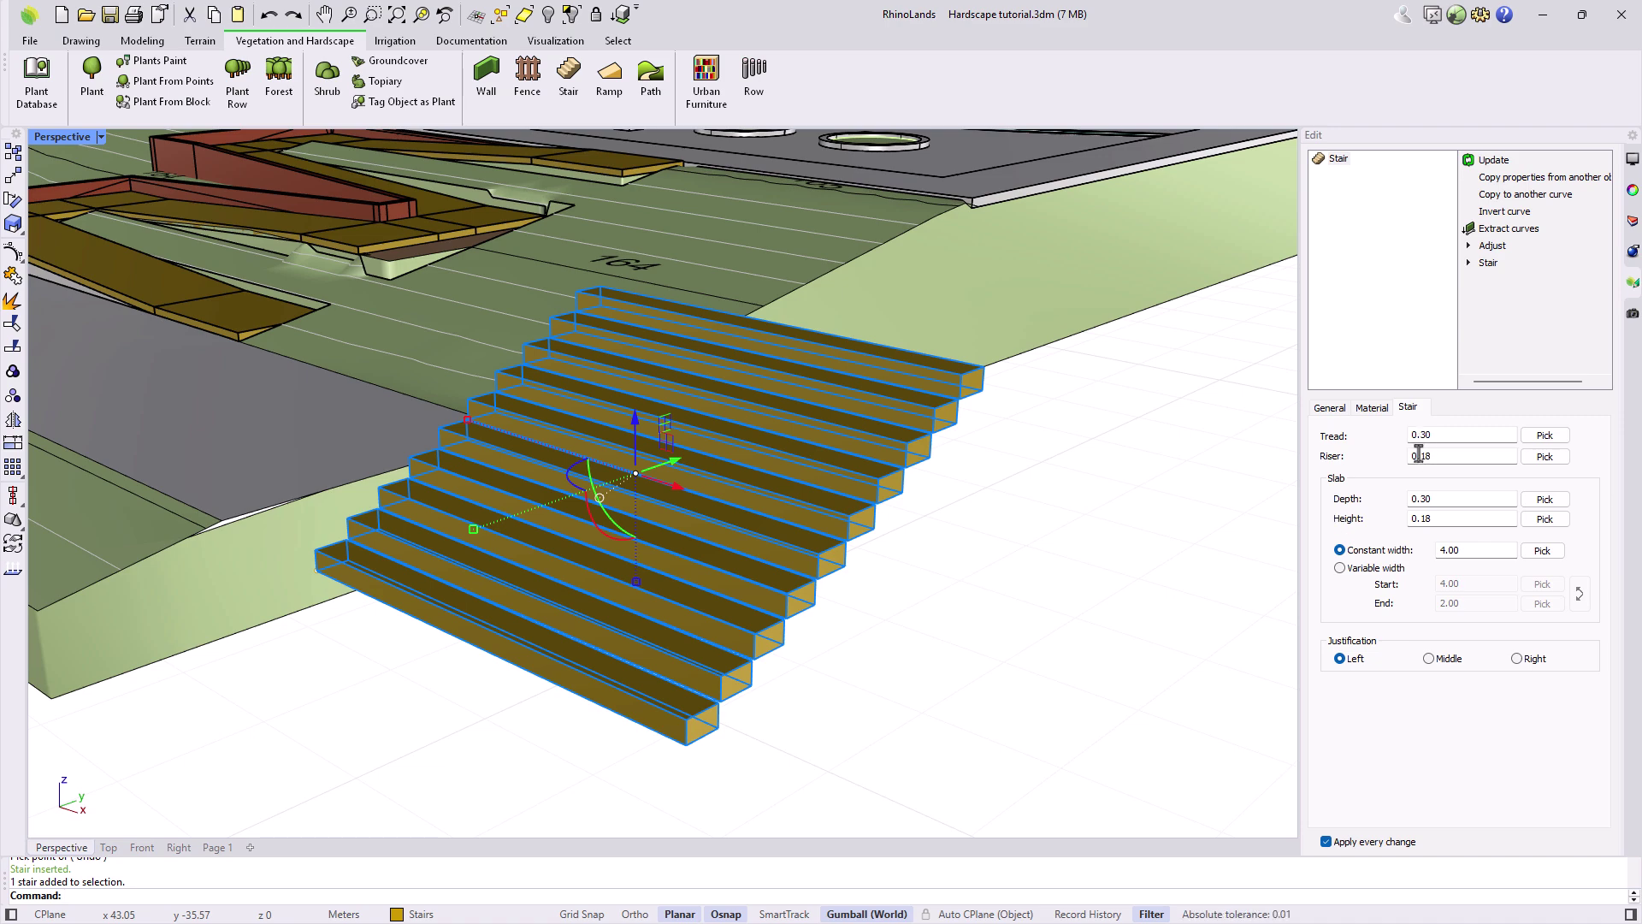
pyautogui.moveTo(900, 685)
pyautogui.mouseDown(button='right')
pyautogui.moveTo(880, 659)
pyautogui.moveTo(888, 676)
pyautogui.mouseUp(button='right')
pyautogui.scroll(5, 530, 700)
pyautogui.scroll(-5, 539, 706)
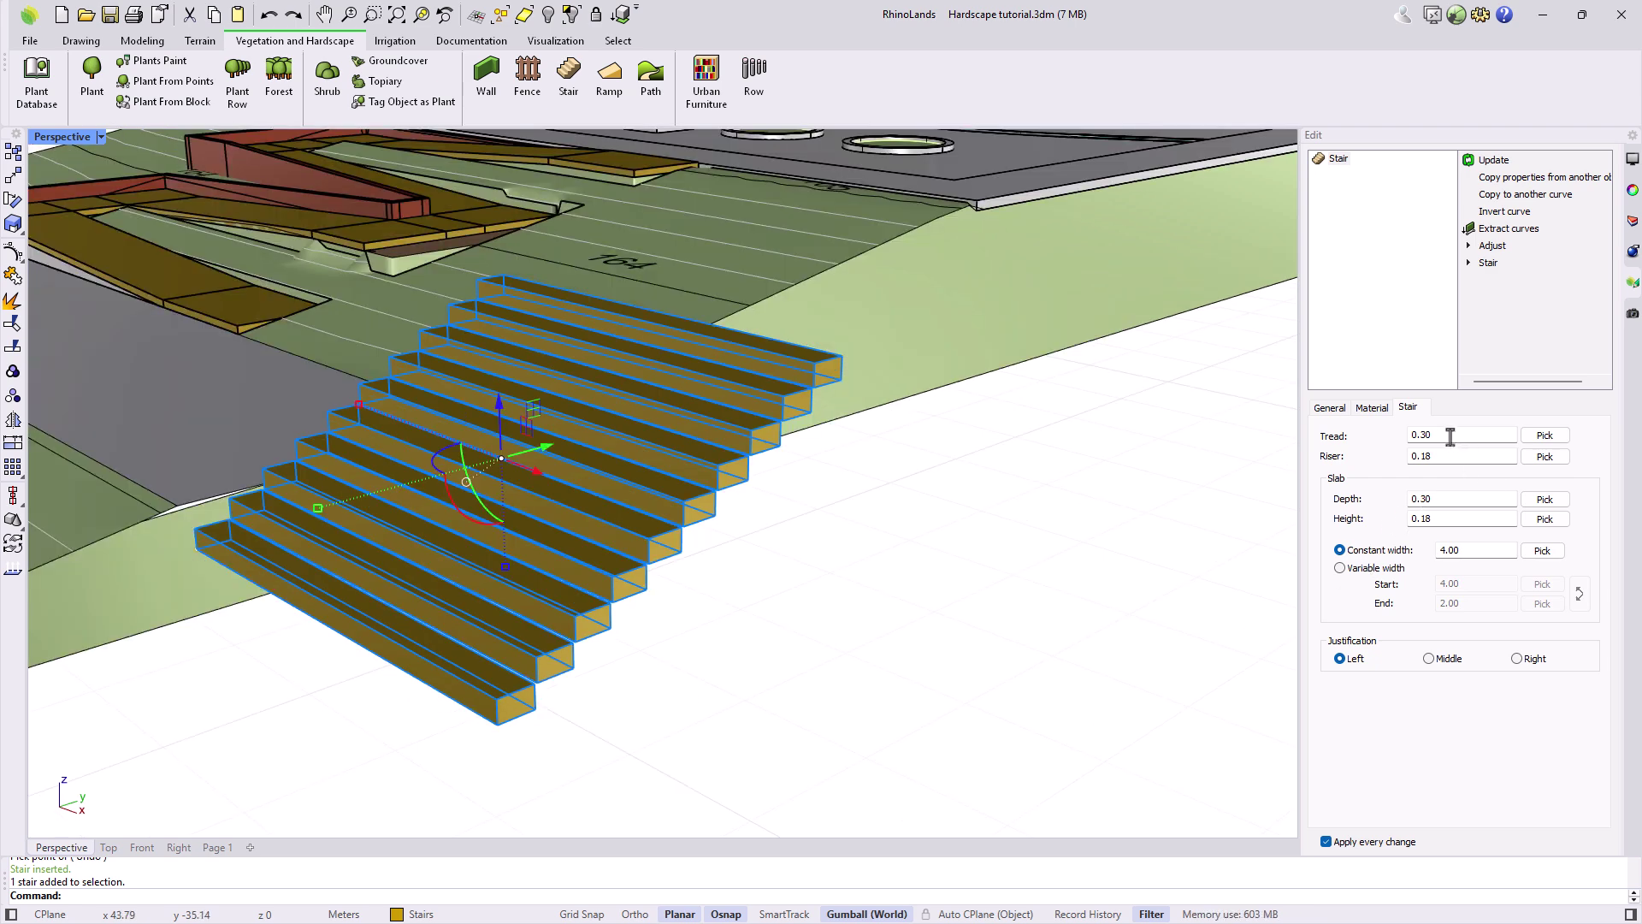
pyautogui.write('10')
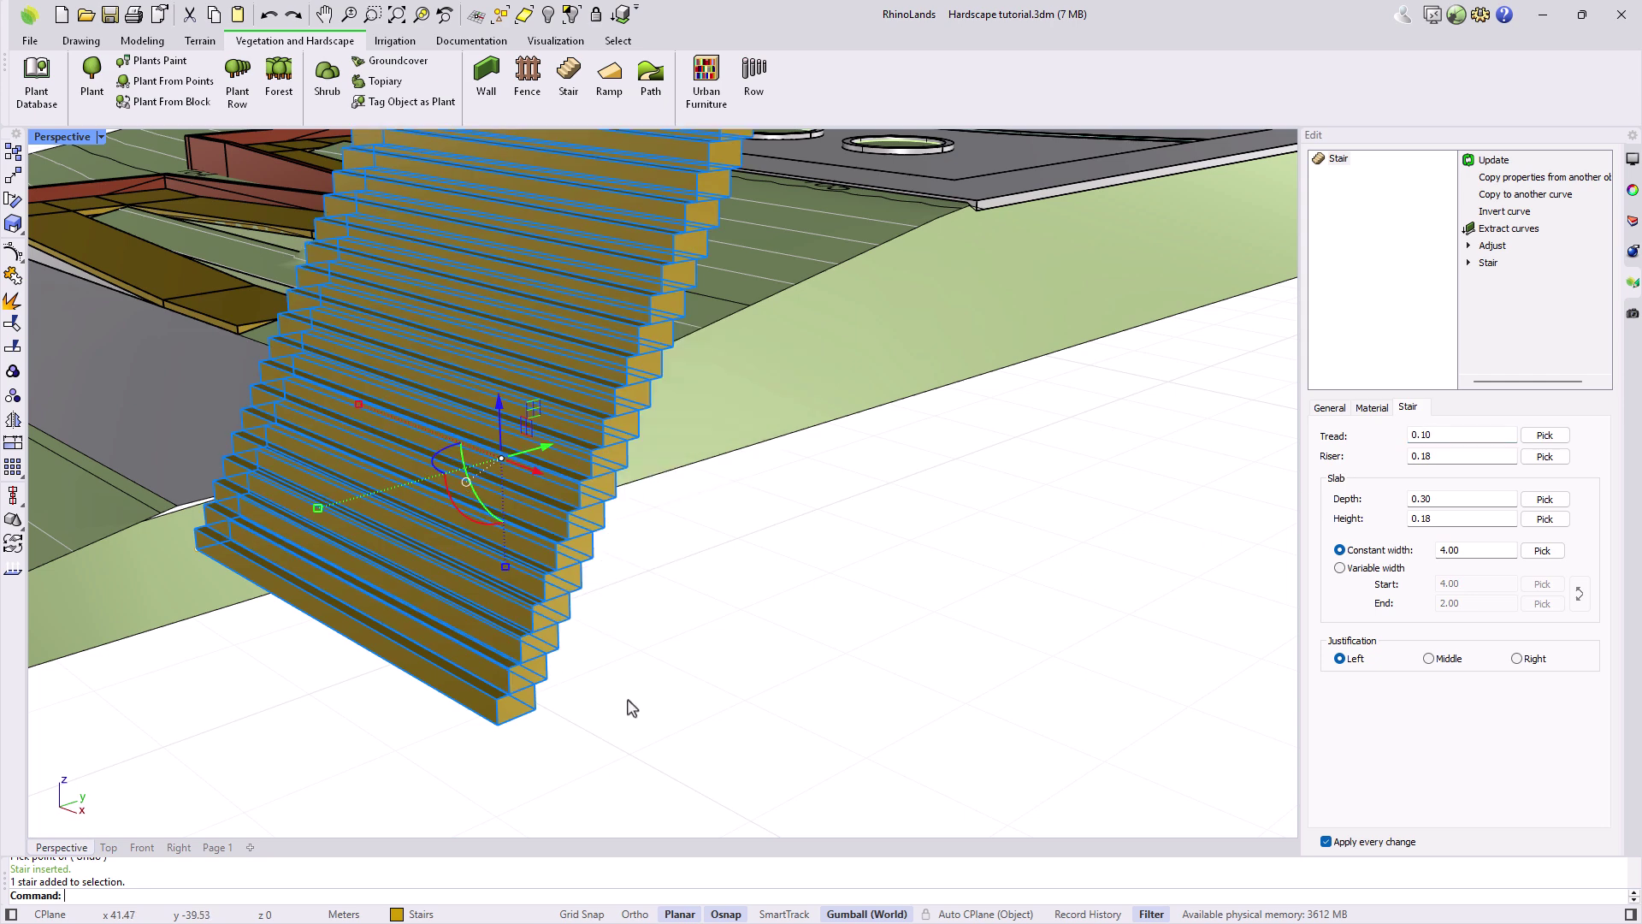
# Set the selected stair's tread to 0.5 and look at the spacing between its steps
pyautogui.scroll(3, 506, 710)
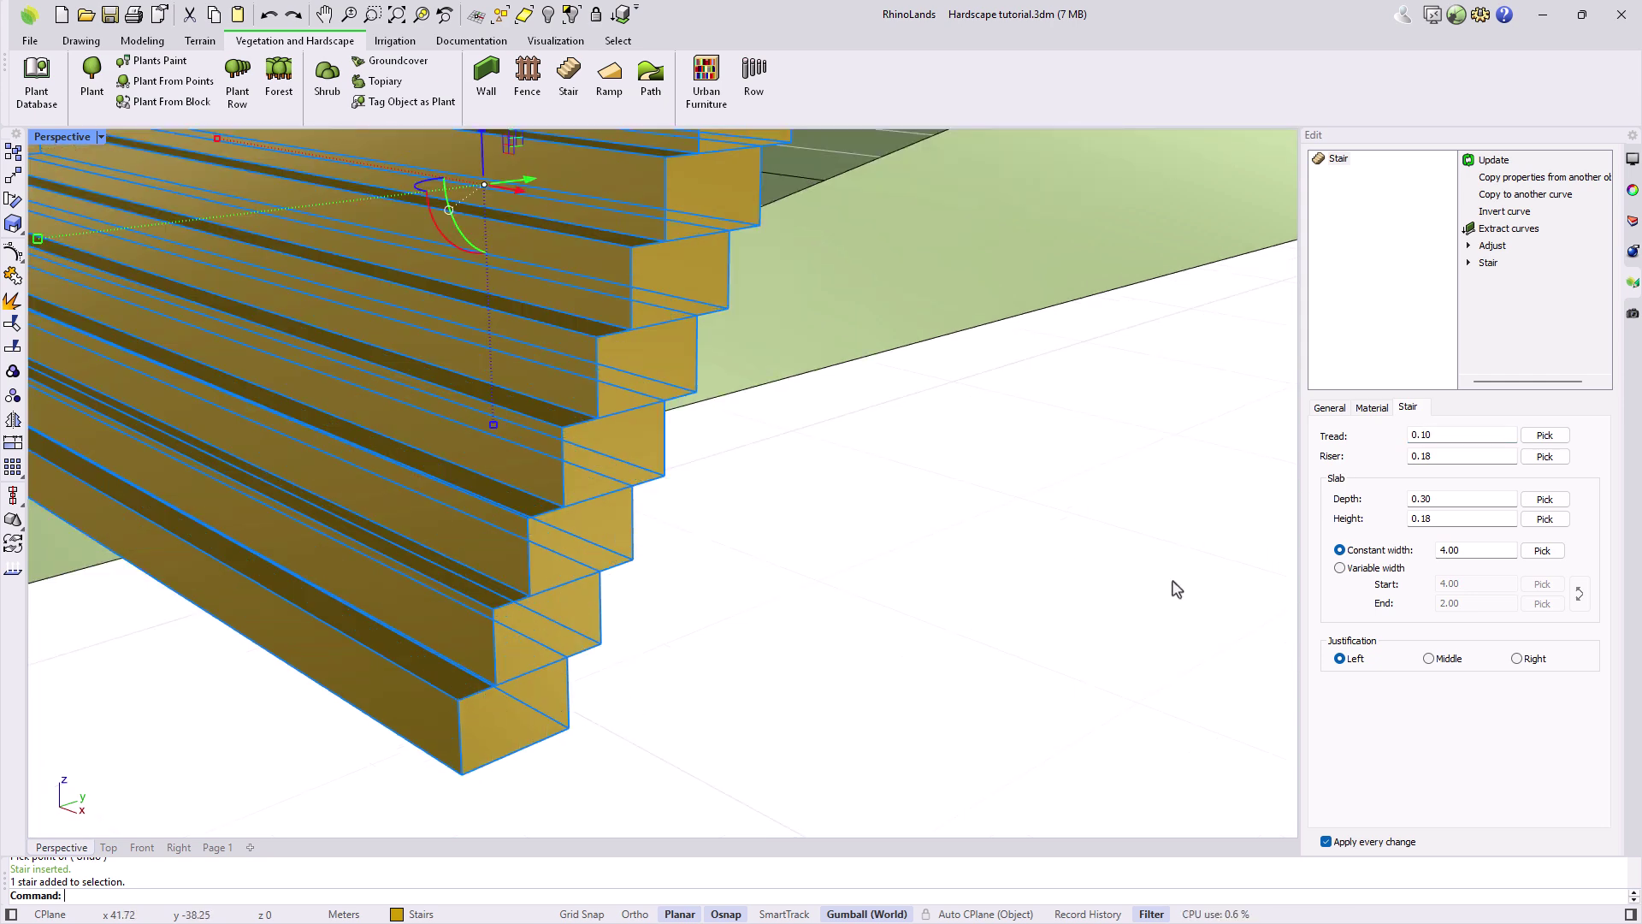
pyautogui.doubleClick(1444, 435)
pyautogui.write('0')
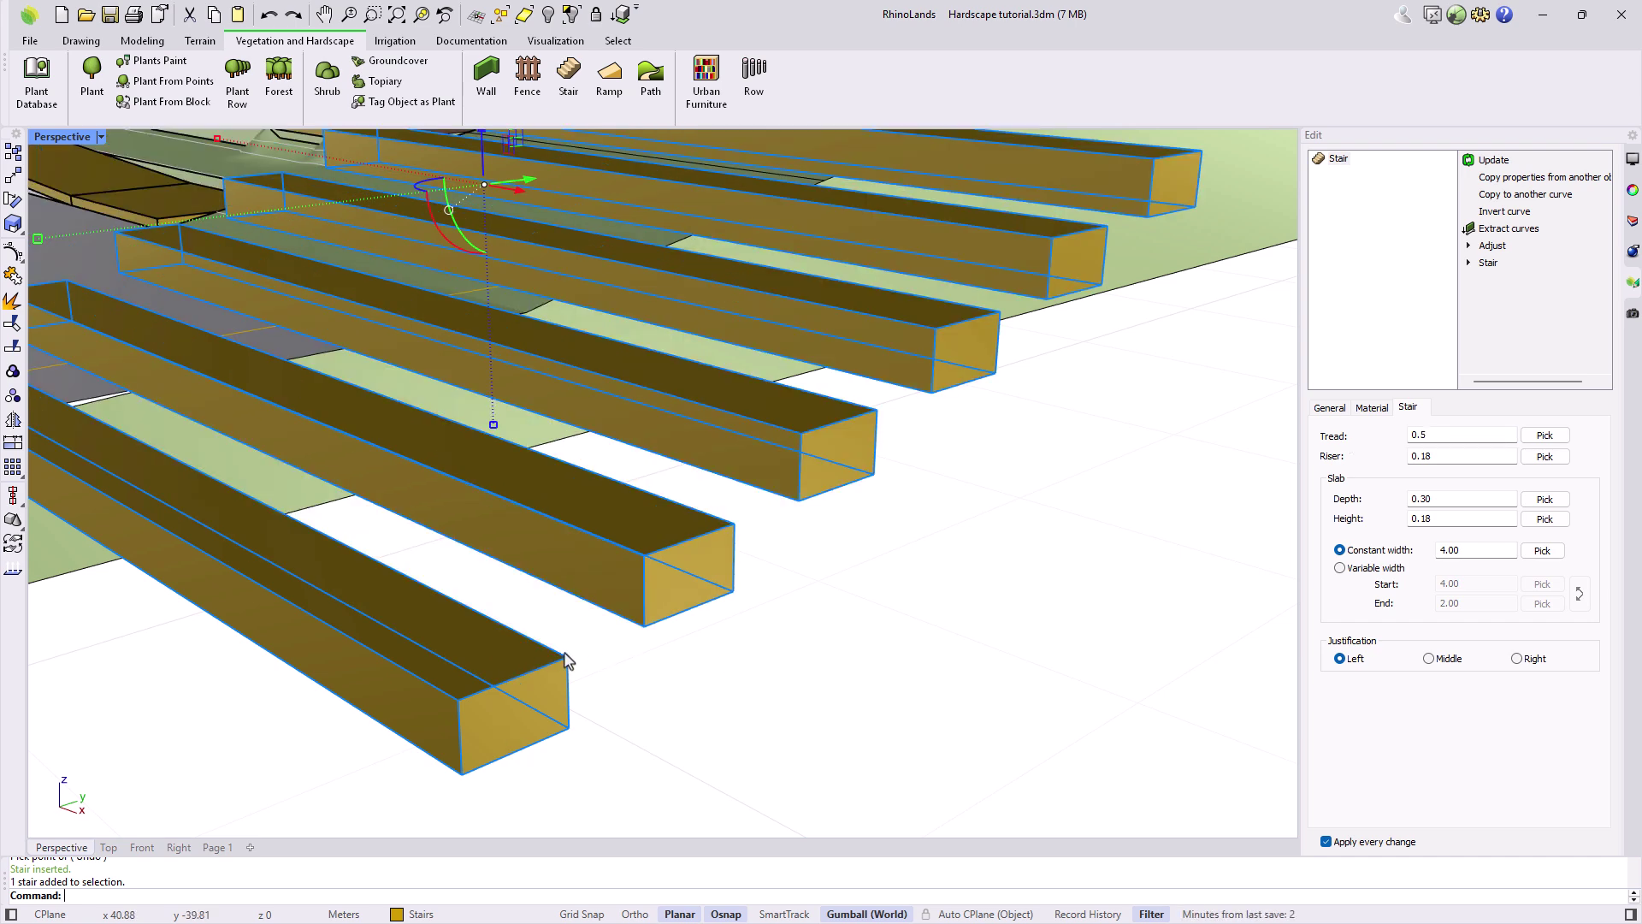
pyautogui.scroll(-3, 630, 670)
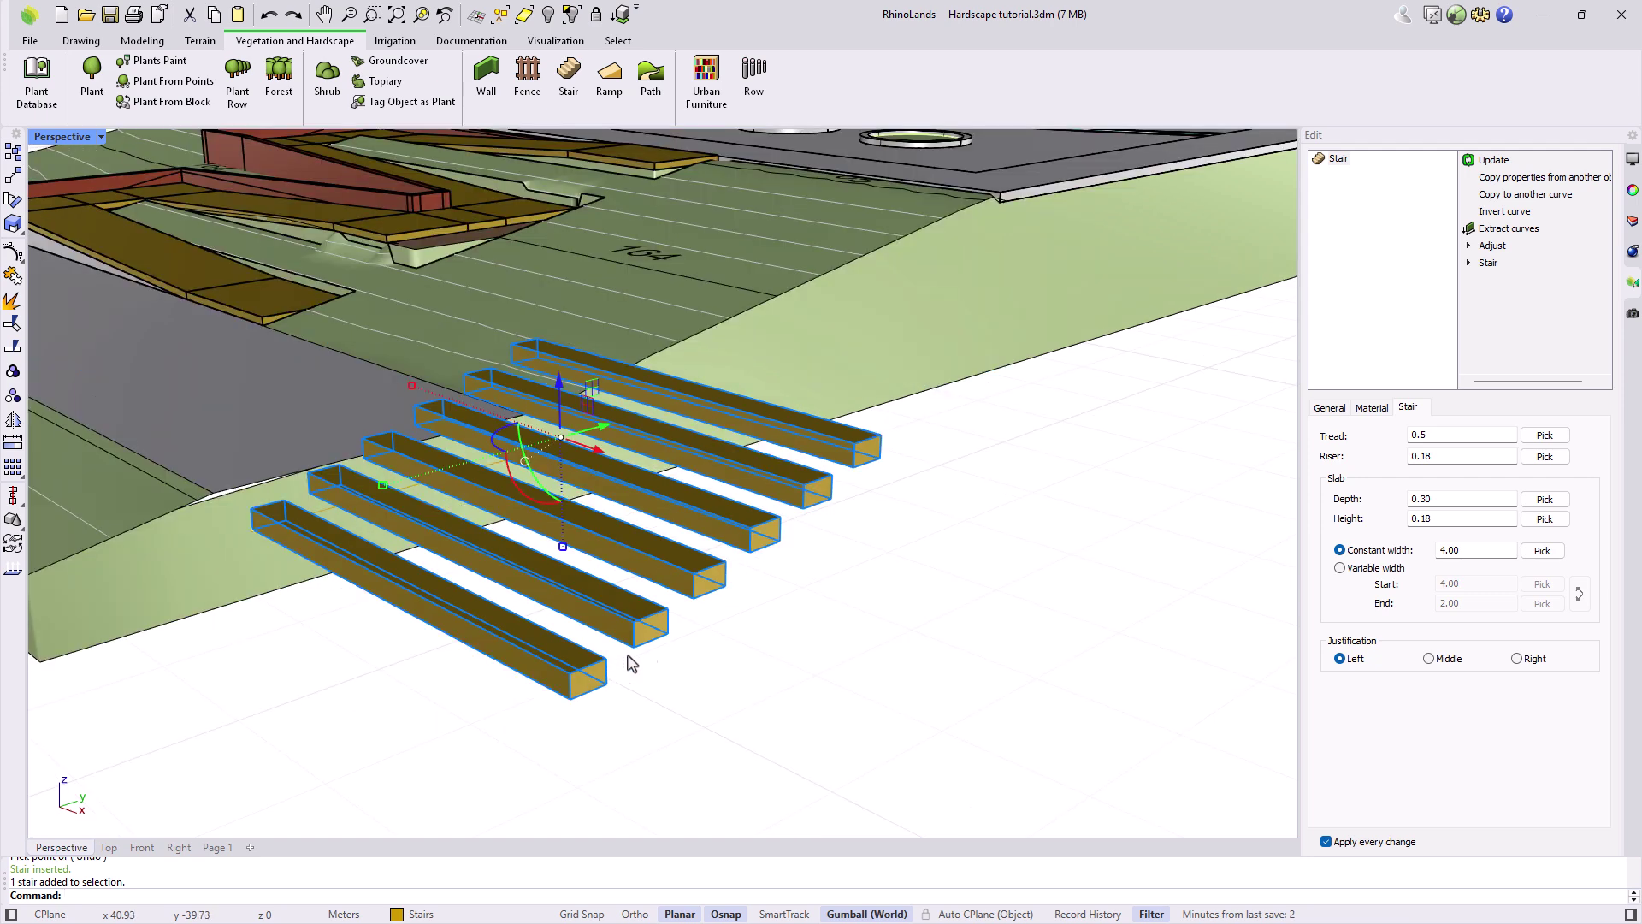
# Give the stair a variable width from 4.00 to 2.00 and try the Middle and Right justifications
pyautogui.doubleClick(1436, 519)
pyautogui.moveTo(1446, 458); pyautogui.dragTo(1400, 462)
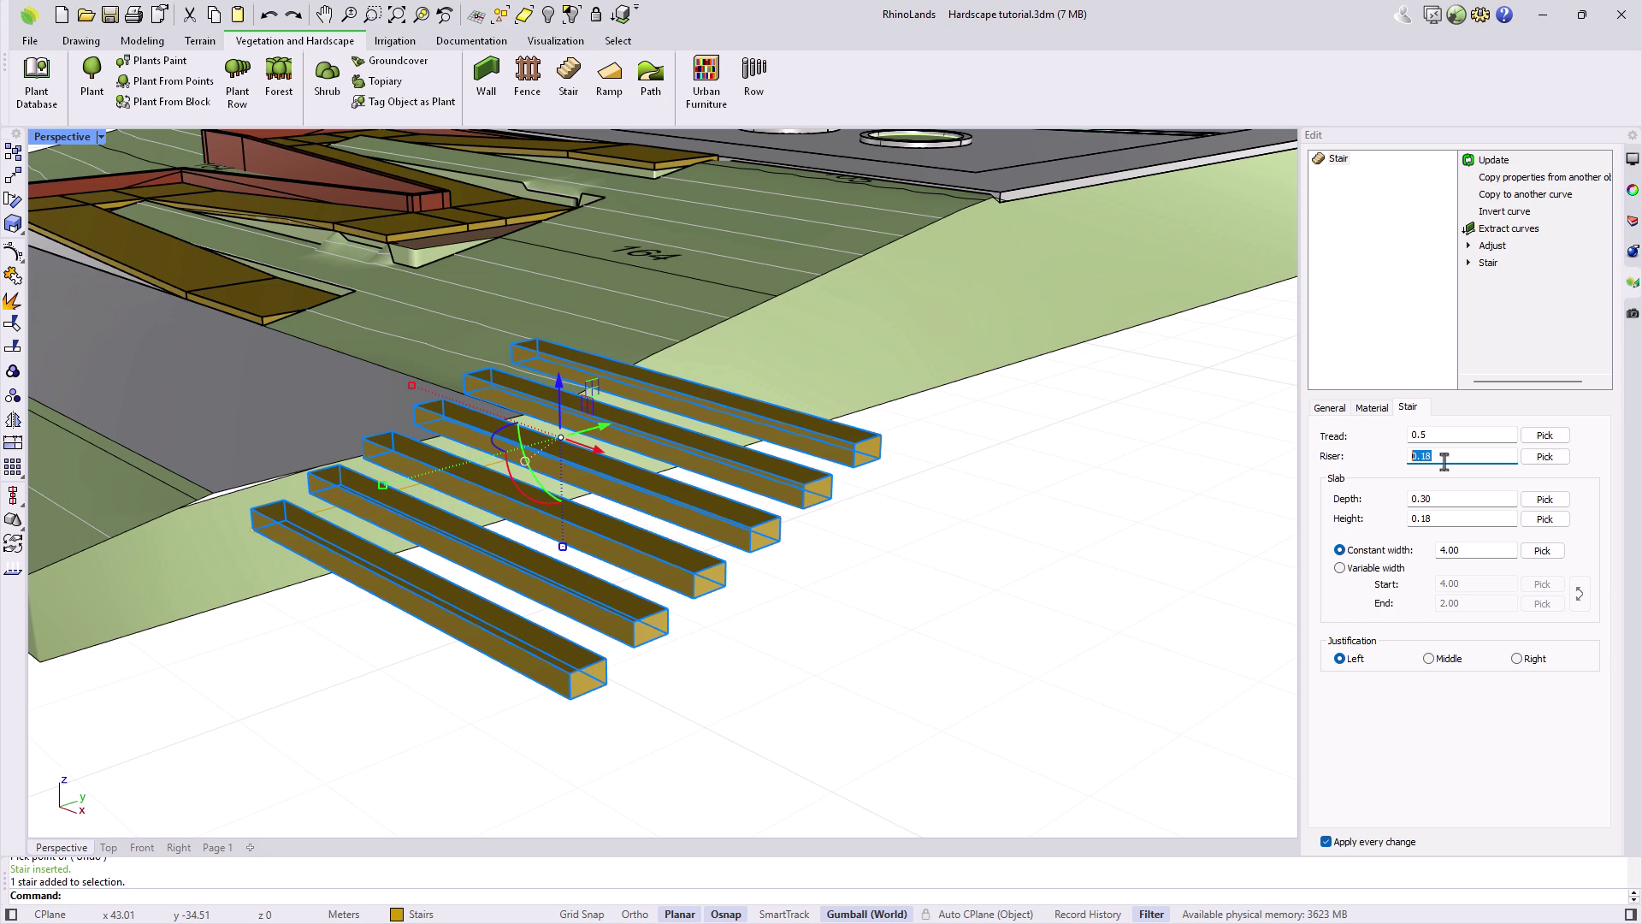
pyautogui.click(1341, 569)
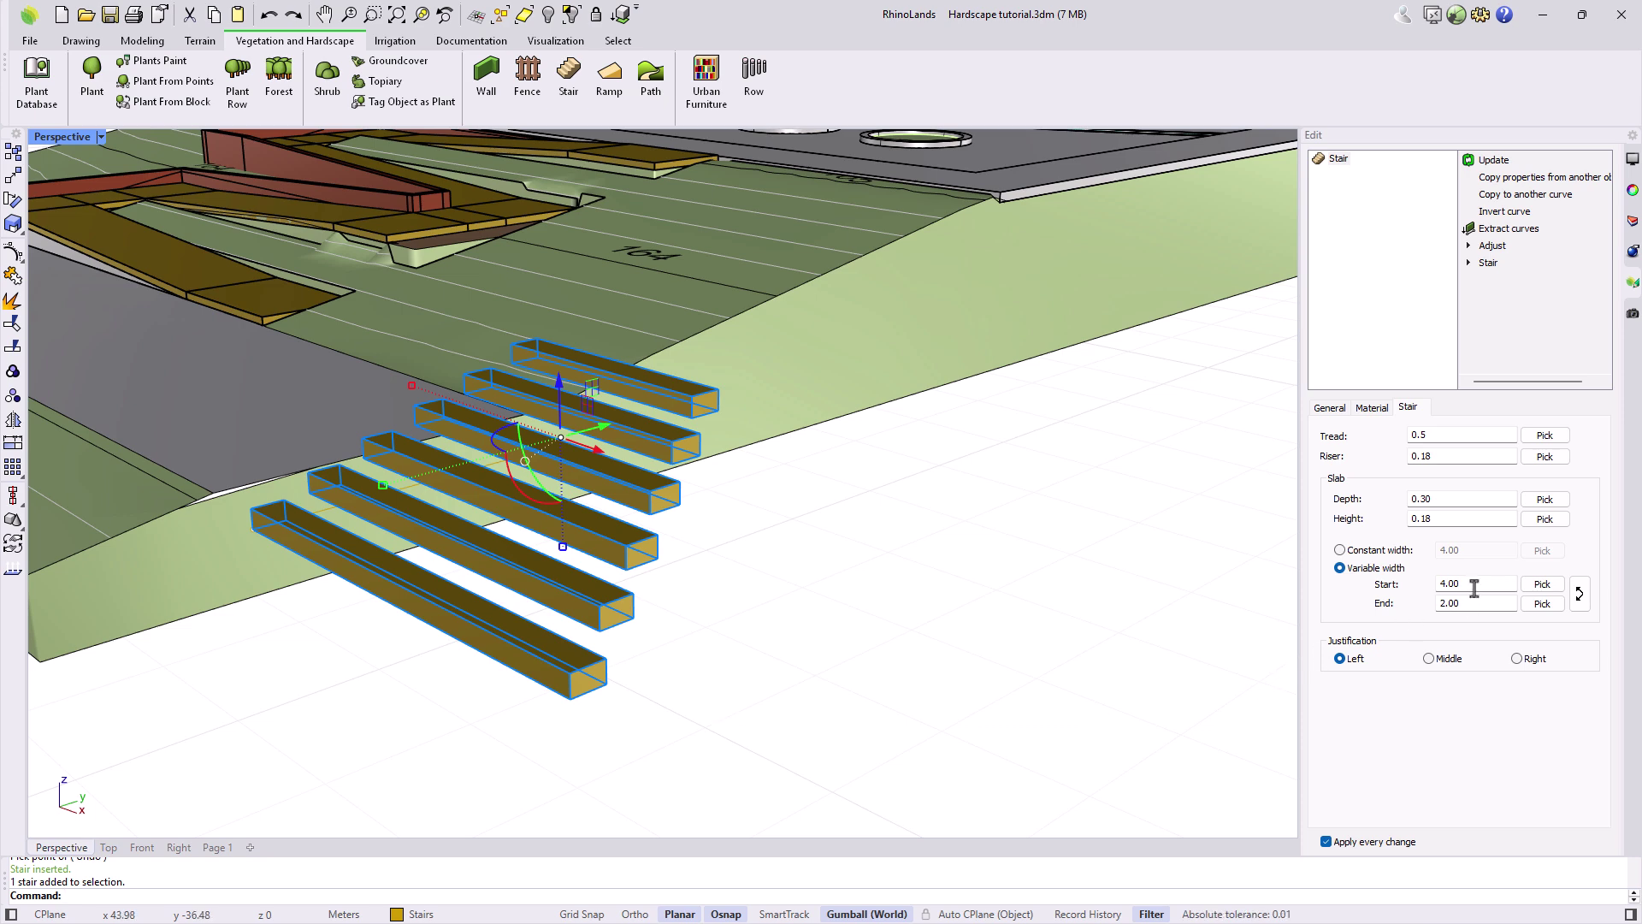
pyautogui.click(1429, 659)
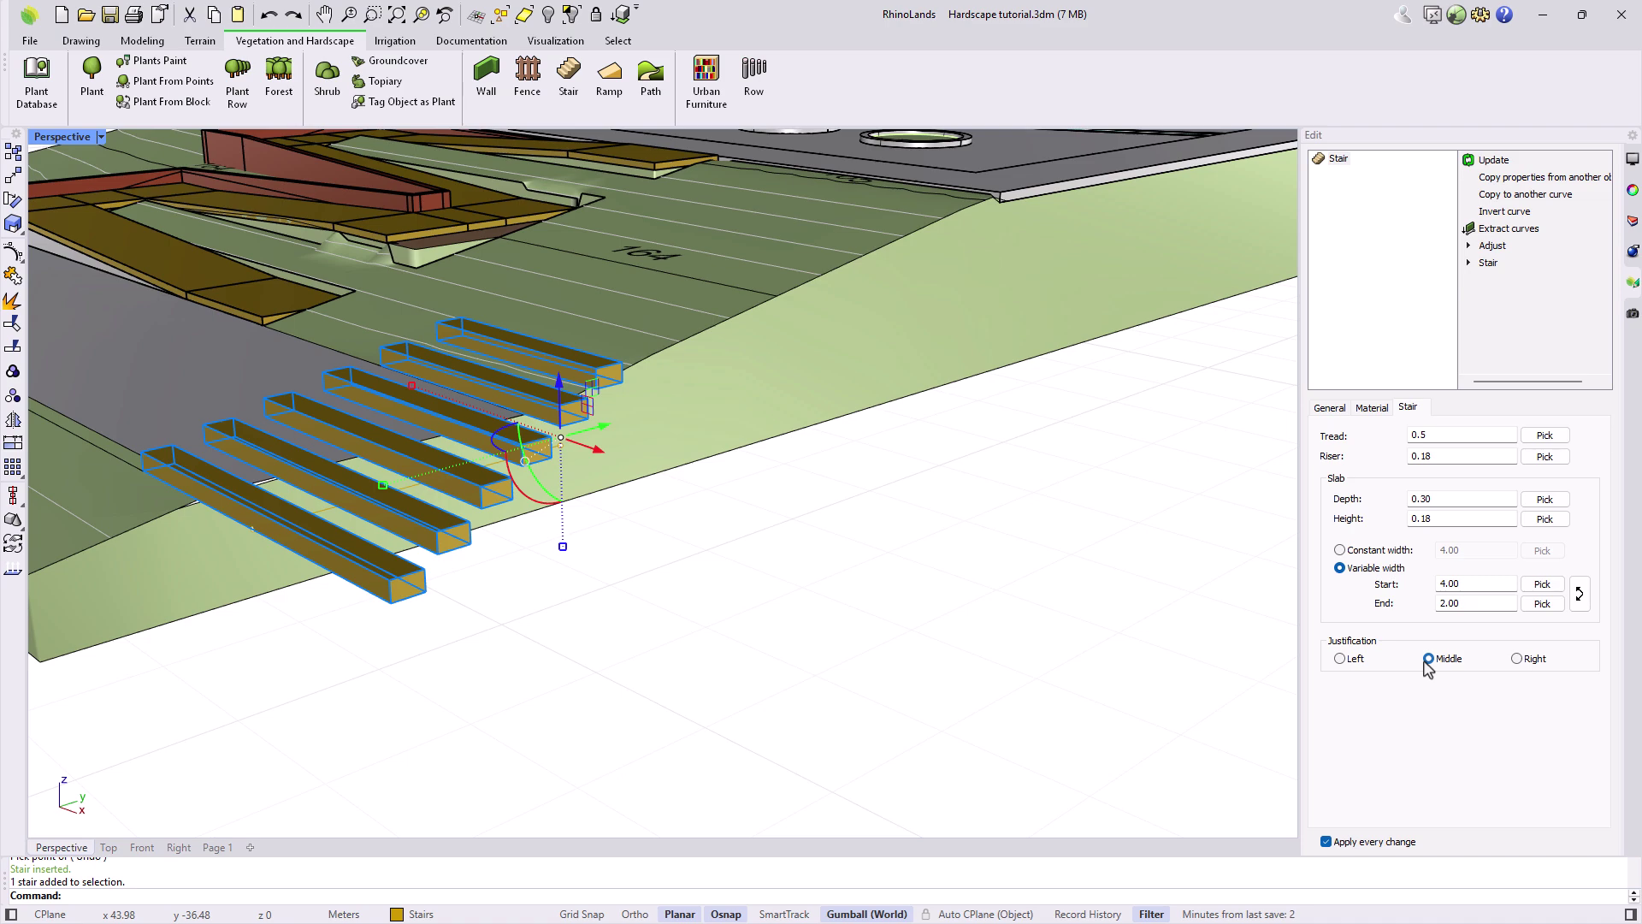
pyautogui.click(1519, 659)
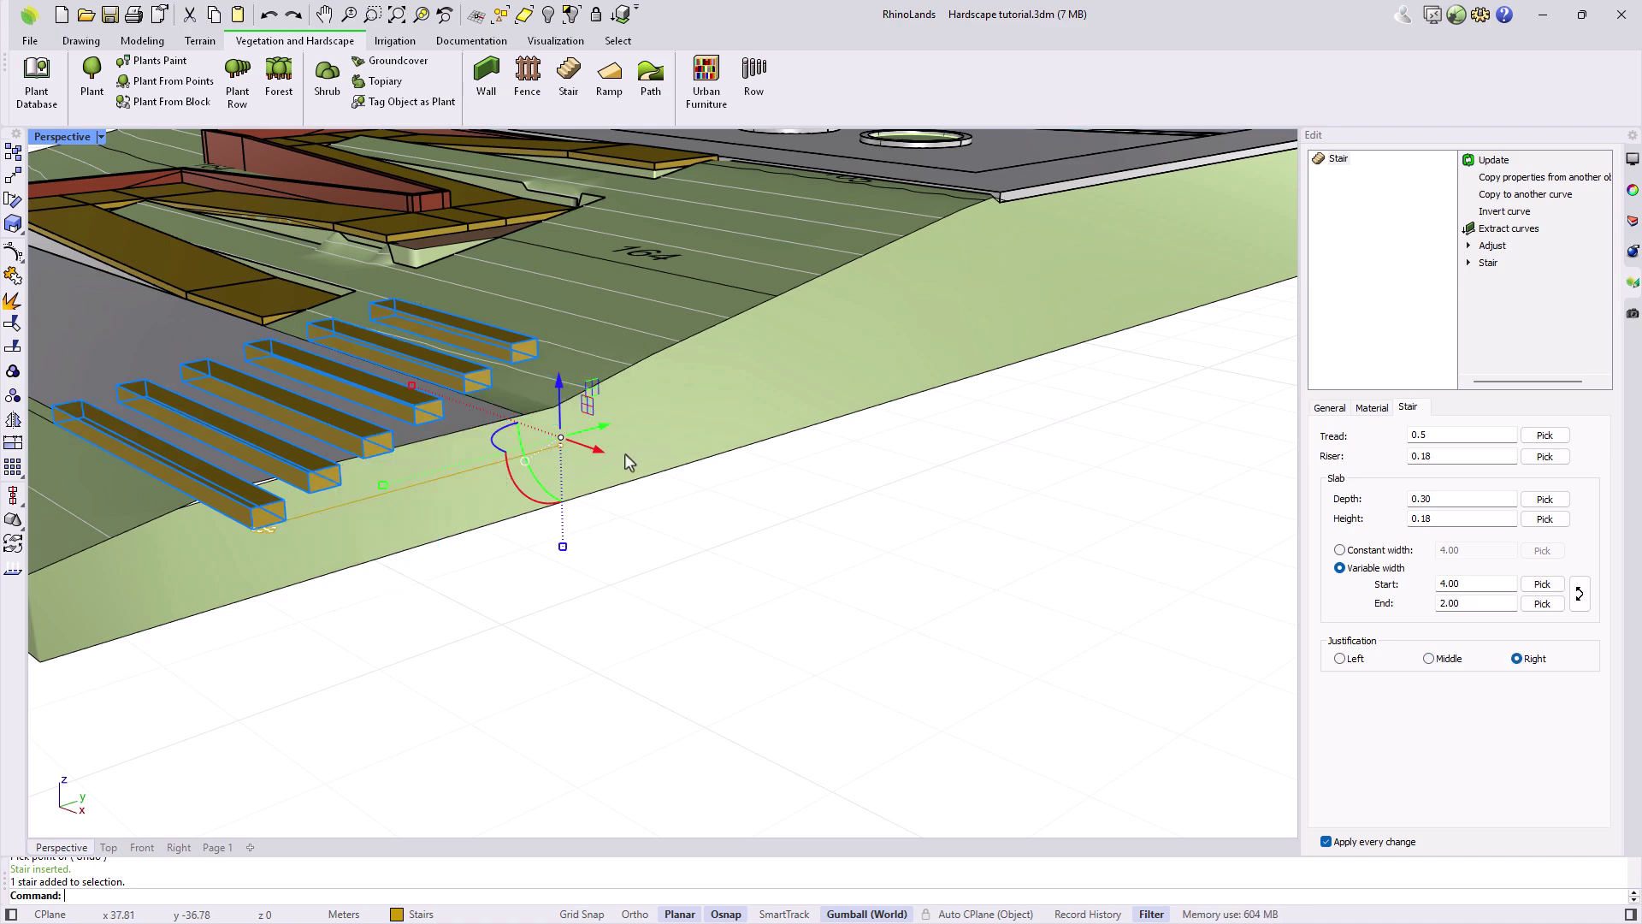
# Shift the trial stair away from the terrain and delete it
pyautogui.moveTo(601, 451); pyautogui.dragTo(957, 598)
pyautogui.scroll(-7, 957, 616)
pyautogui.moveTo(834, 635); pyautogui.dragTo(836, 693, button='right')
pyautogui.scroll(-3, 836, 693)
pyautogui.scroll(3, 1018, 670)
pyautogui.press('Delete')
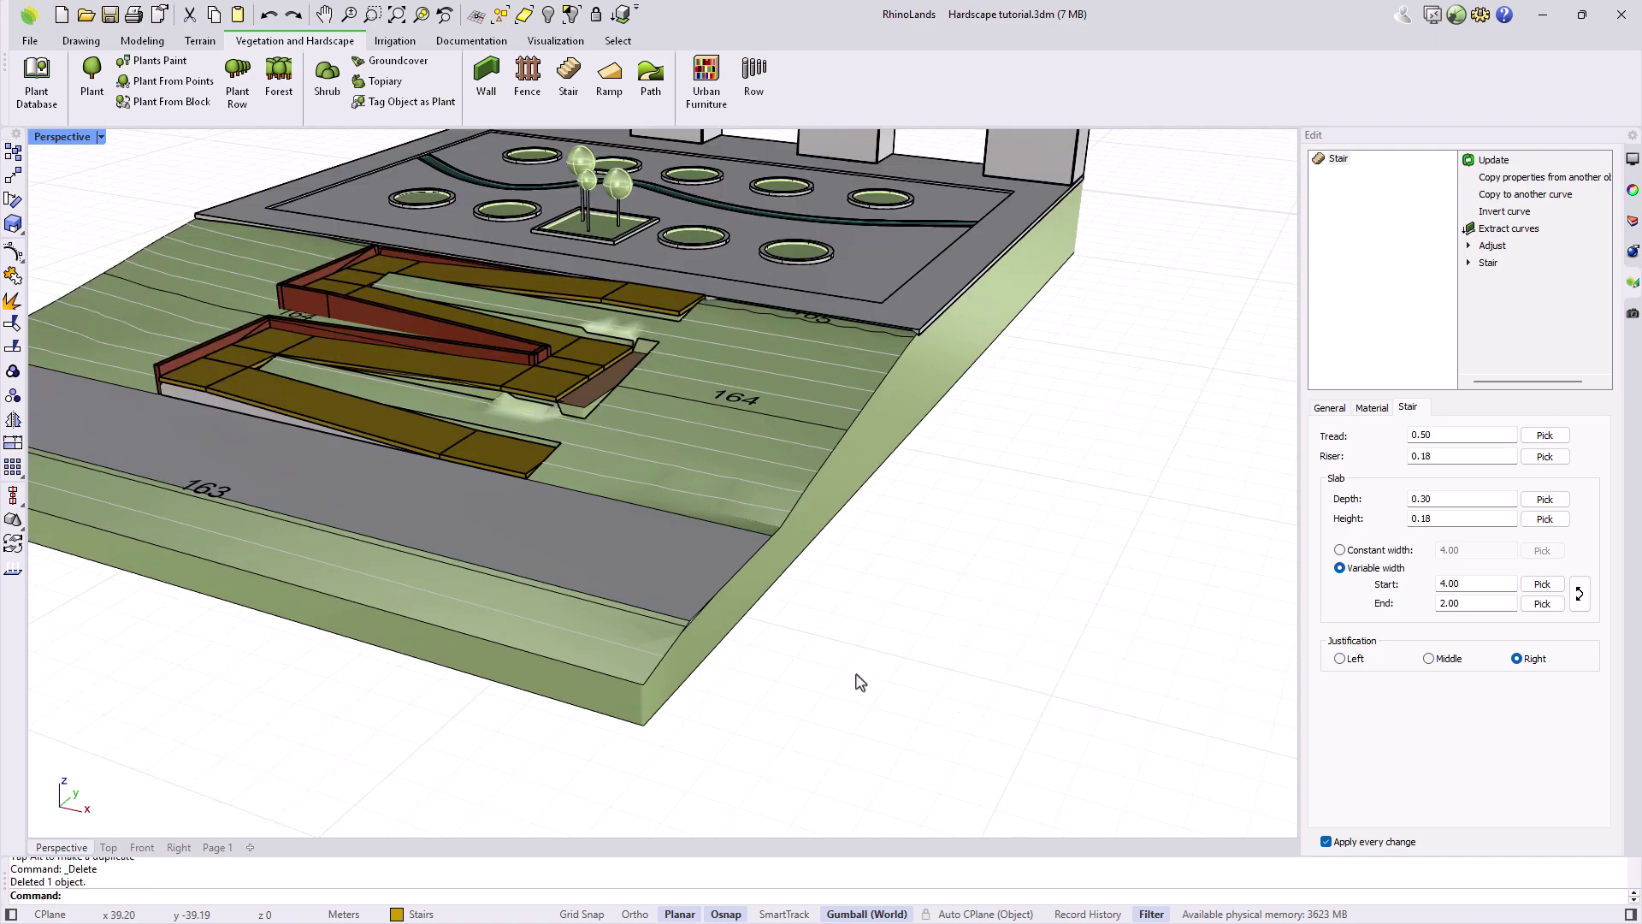
# Hide the Terrains layer and maximize the Top view of the ramp
pyautogui.scroll(3, 676, 350)
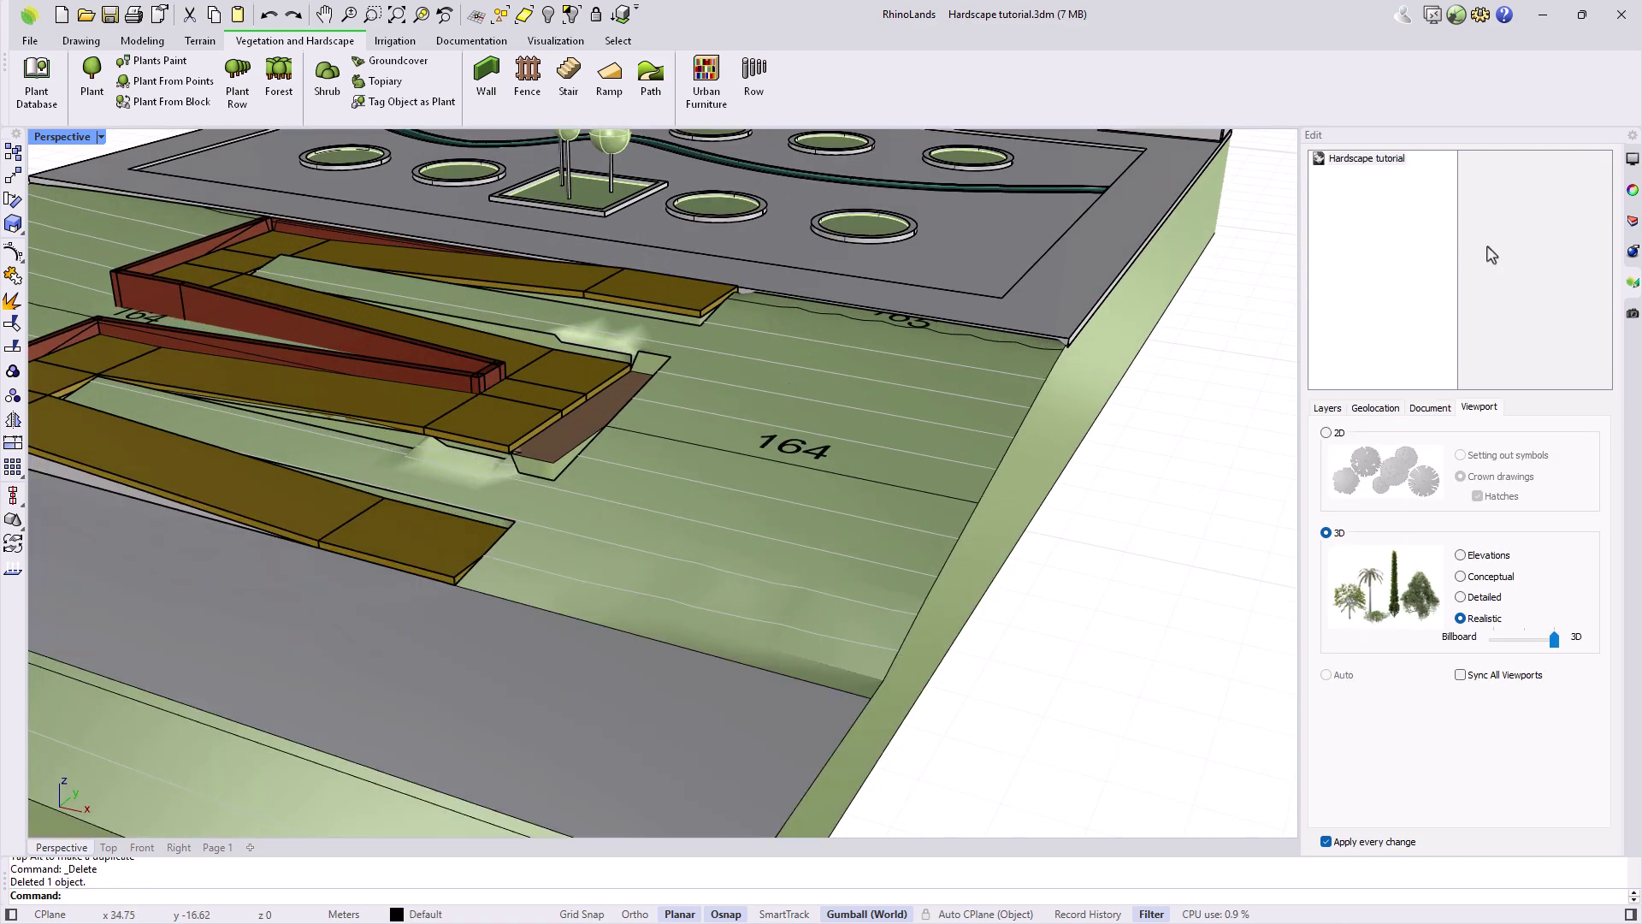
pyautogui.click(1634, 224)
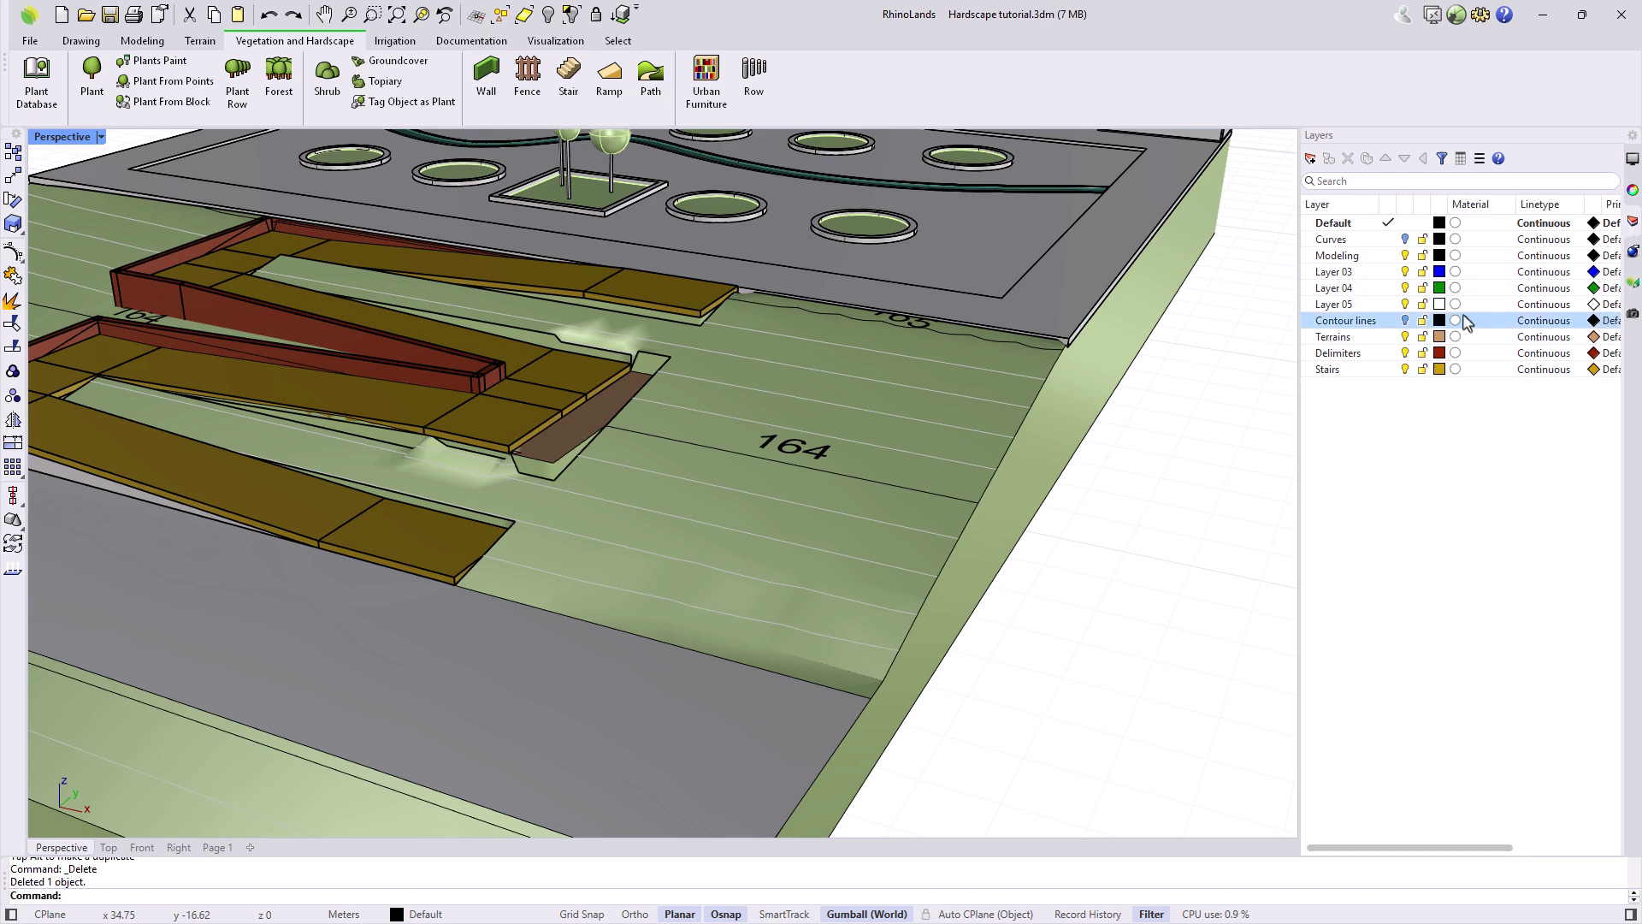
pyautogui.click(1406, 337)
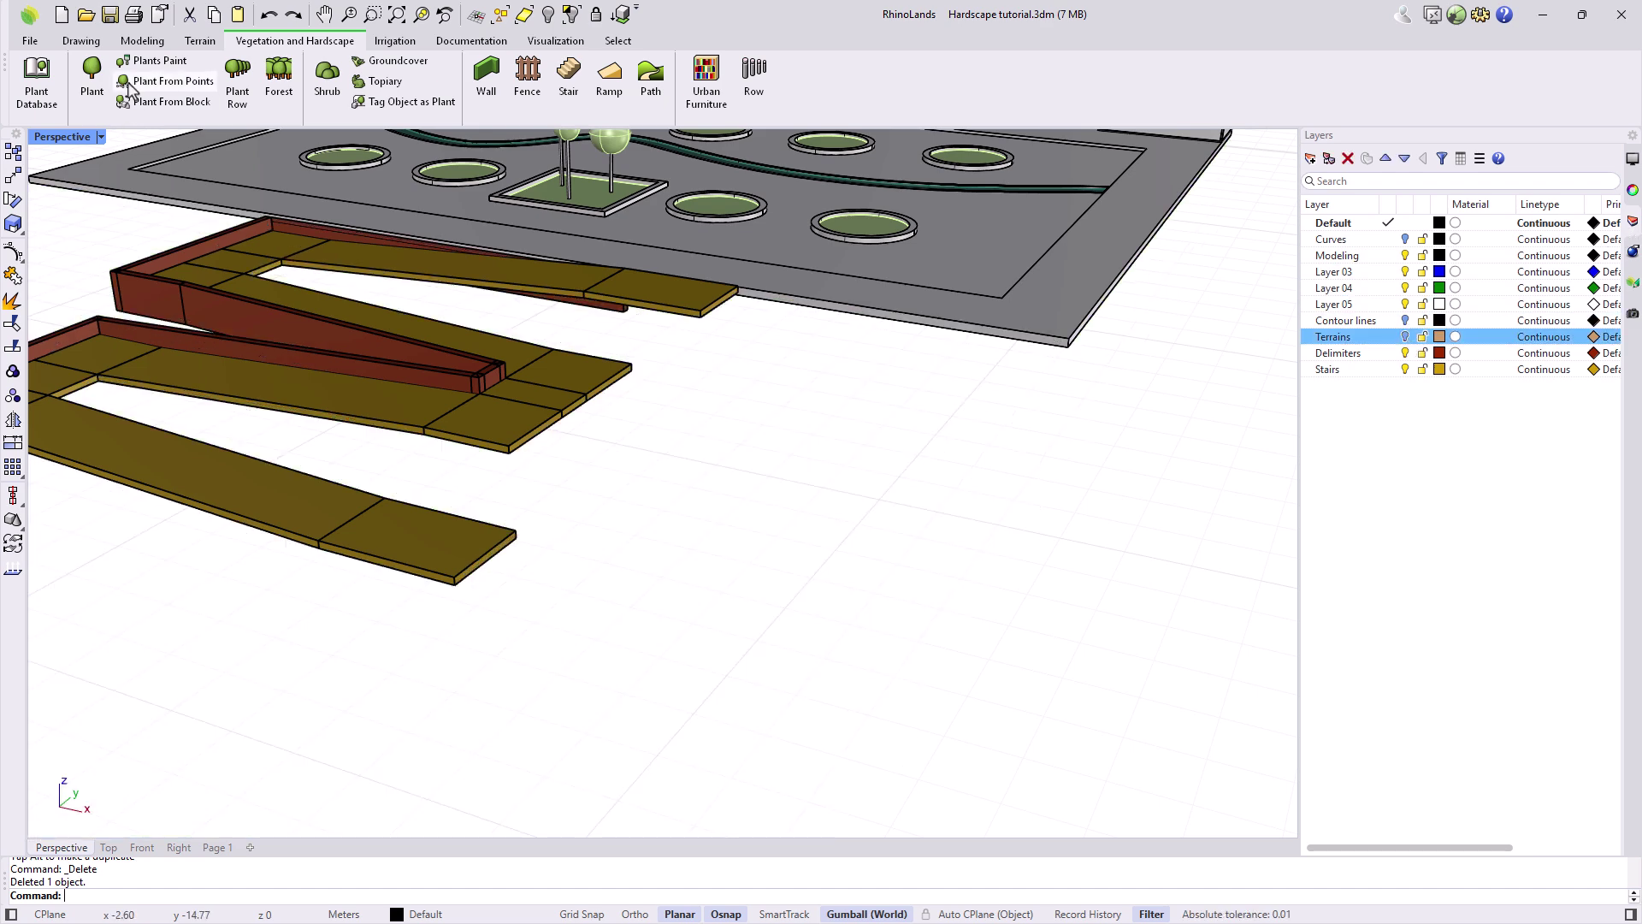
pyautogui.doubleClick(76, 141)
pyautogui.doubleClick(44, 137)
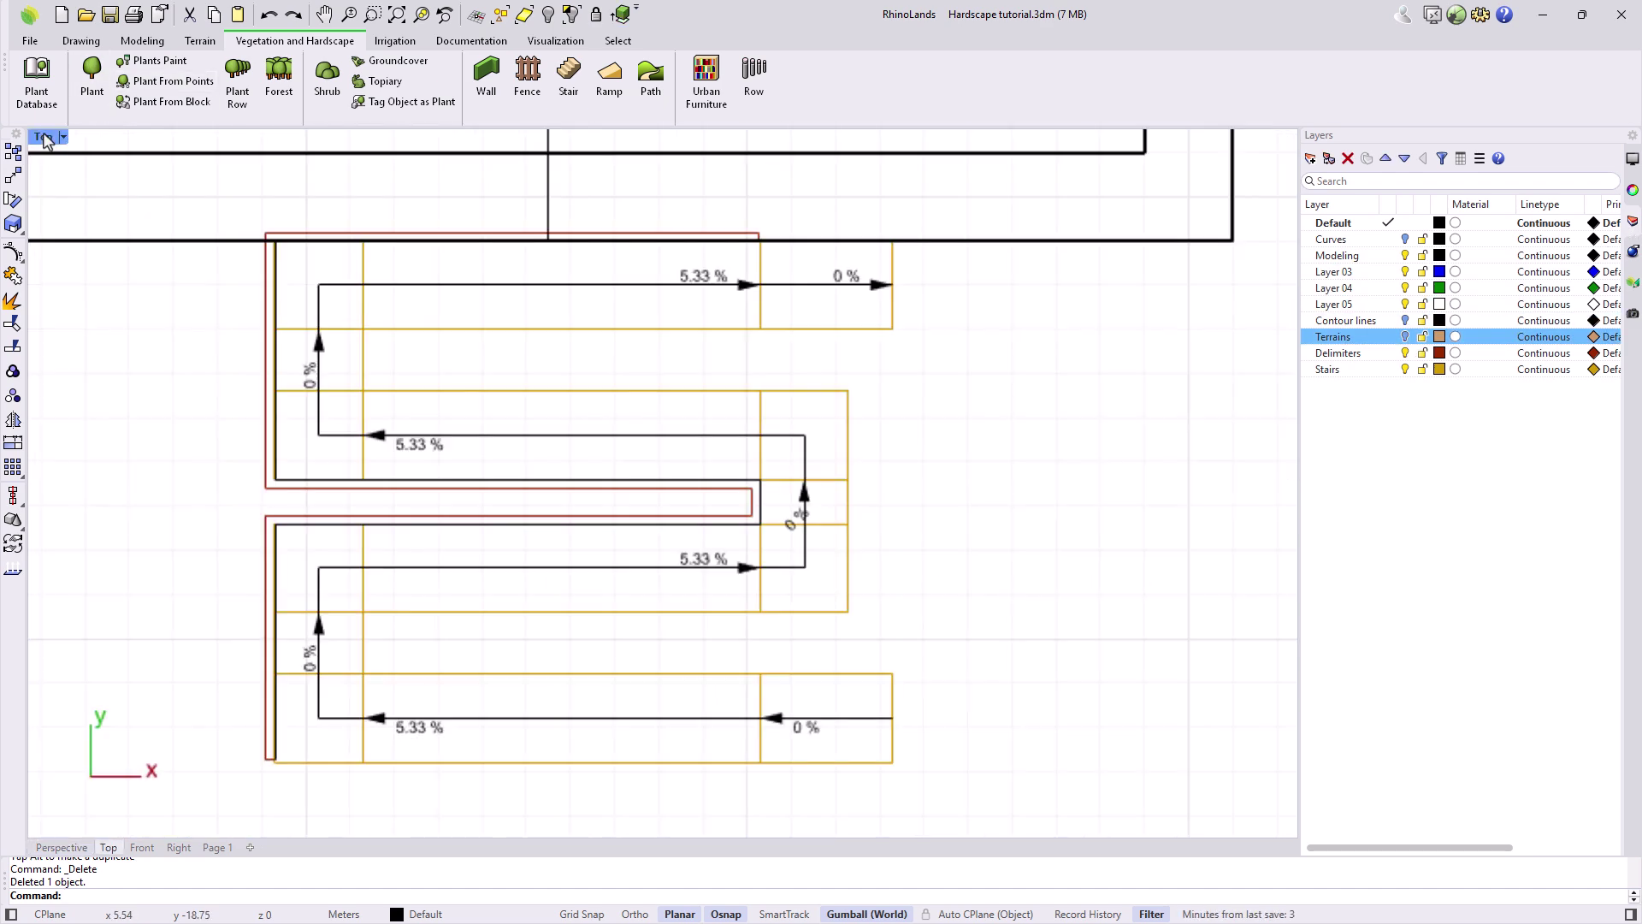
# Measure the gap between the uppermost ramp run and the run below it with a linear dimension, without placing the dimension
pyautogui.click(451, 43)
pyautogui.click(819, 82)
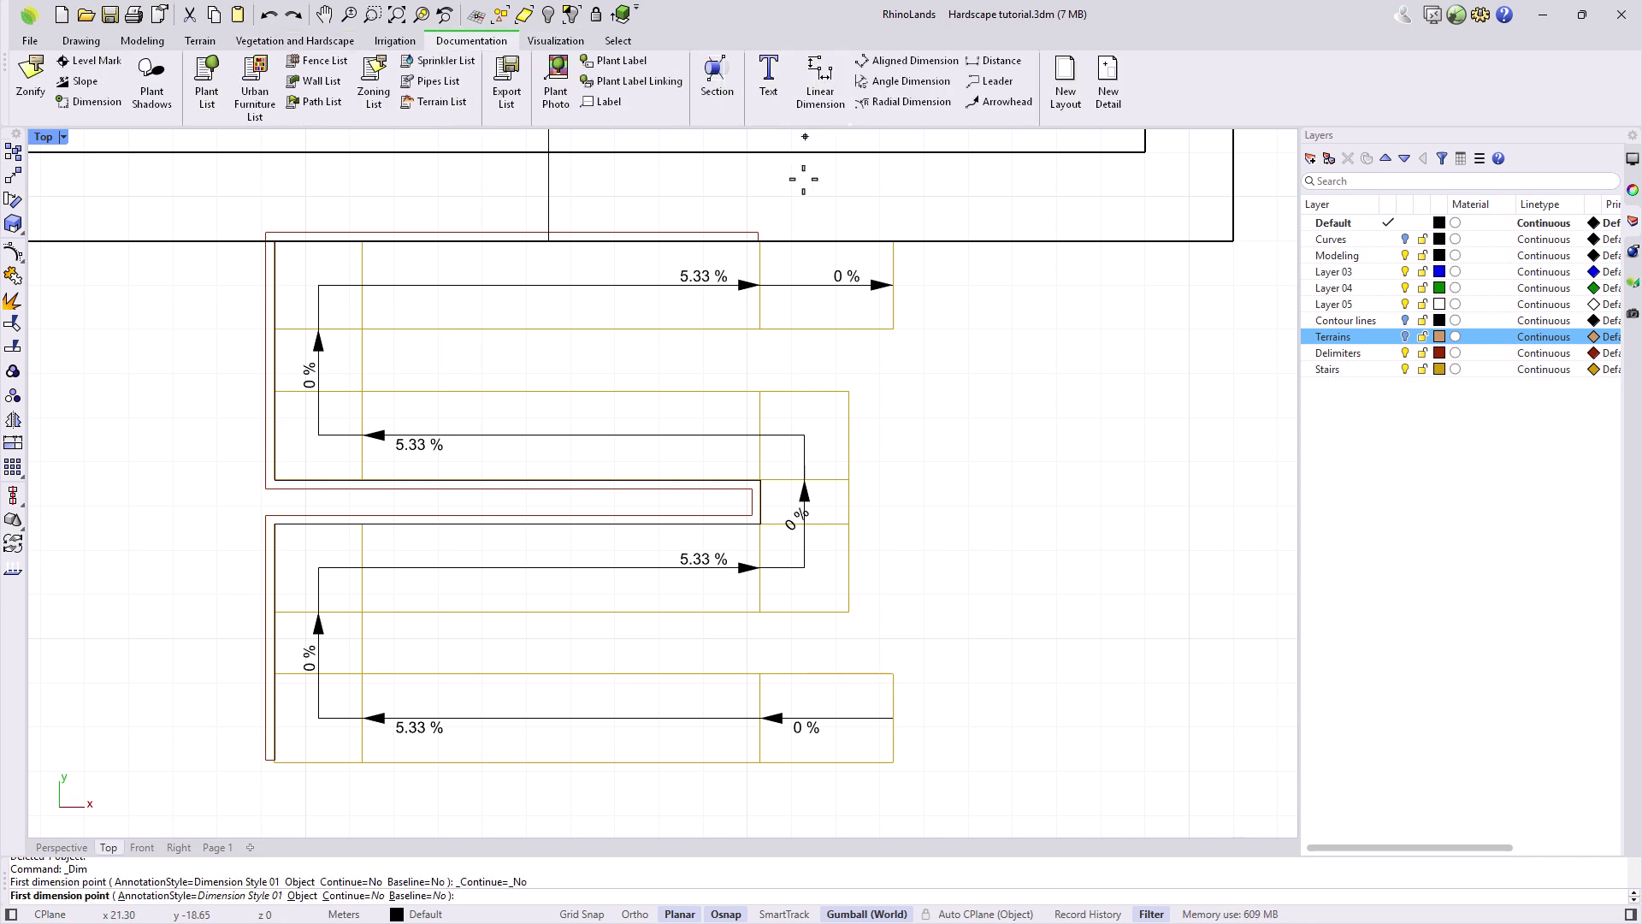
pyautogui.scroll(4, 759, 361)
pyautogui.click(760, 312)
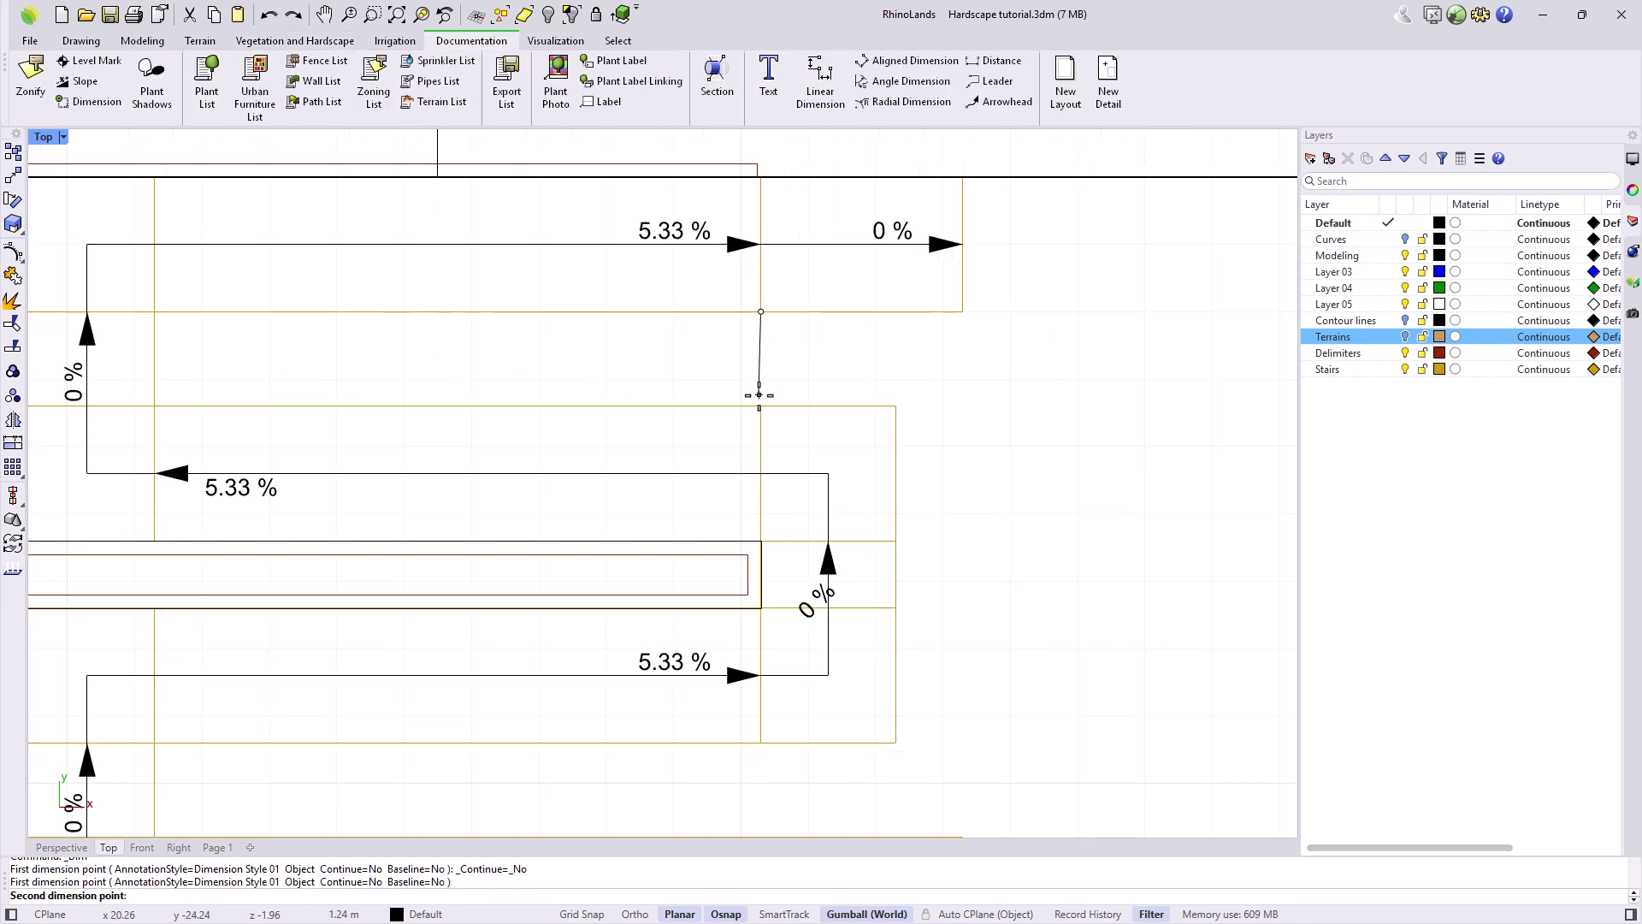
pyautogui.click(759, 407)
pyautogui.scroll(3, 757, 397)
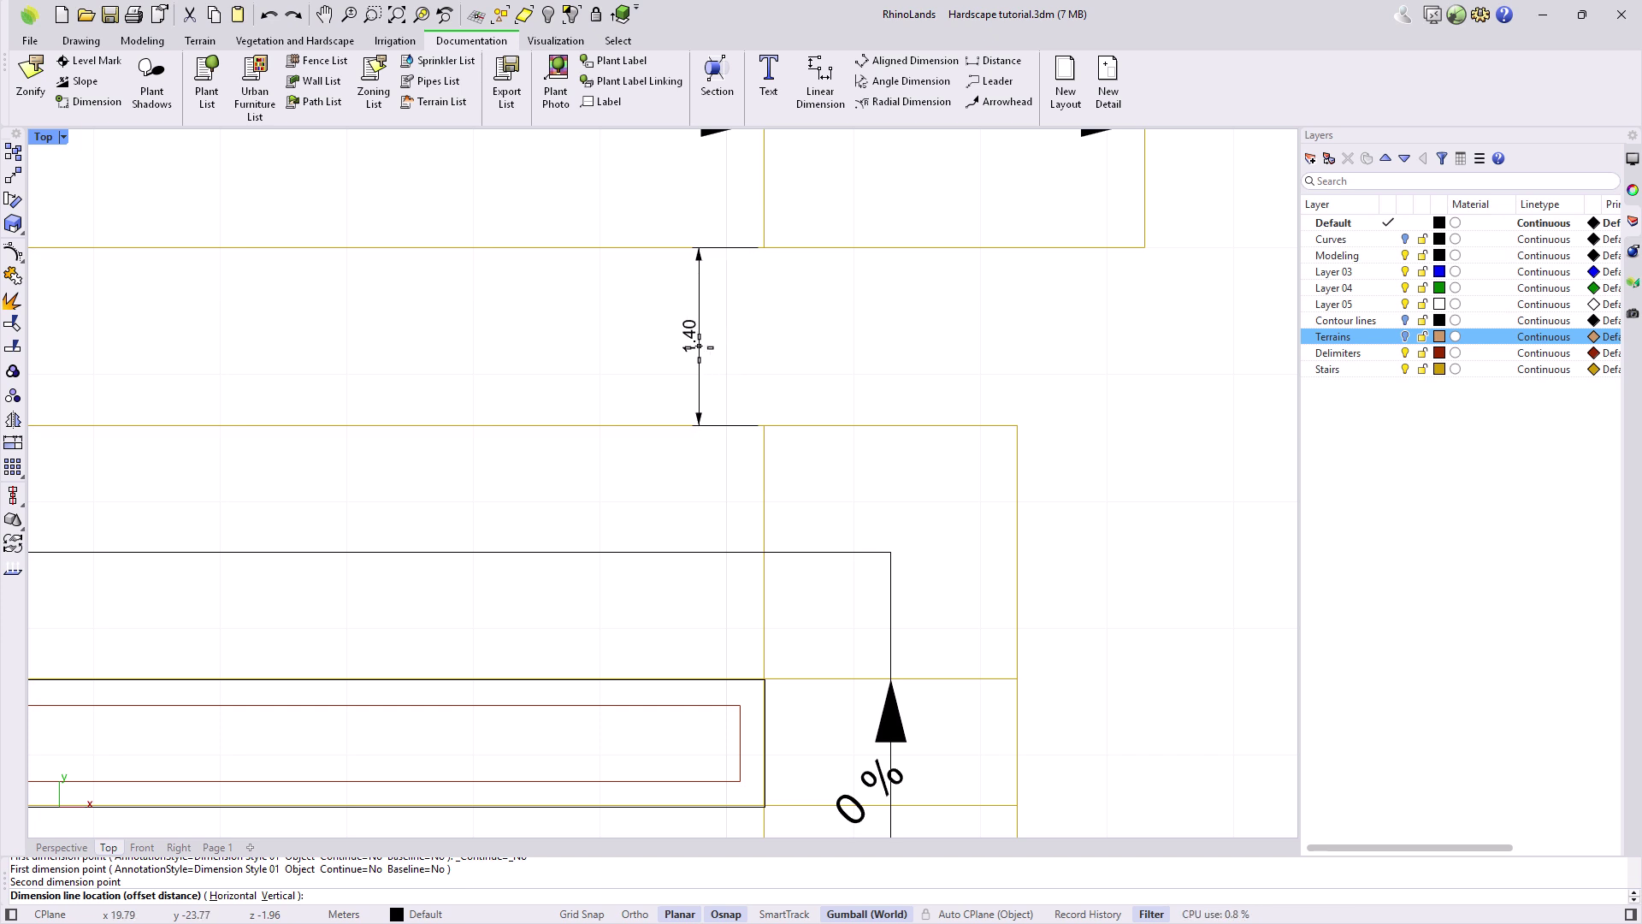
pyautogui.press('Escape')
pyautogui.scroll(-3, 539, 332)
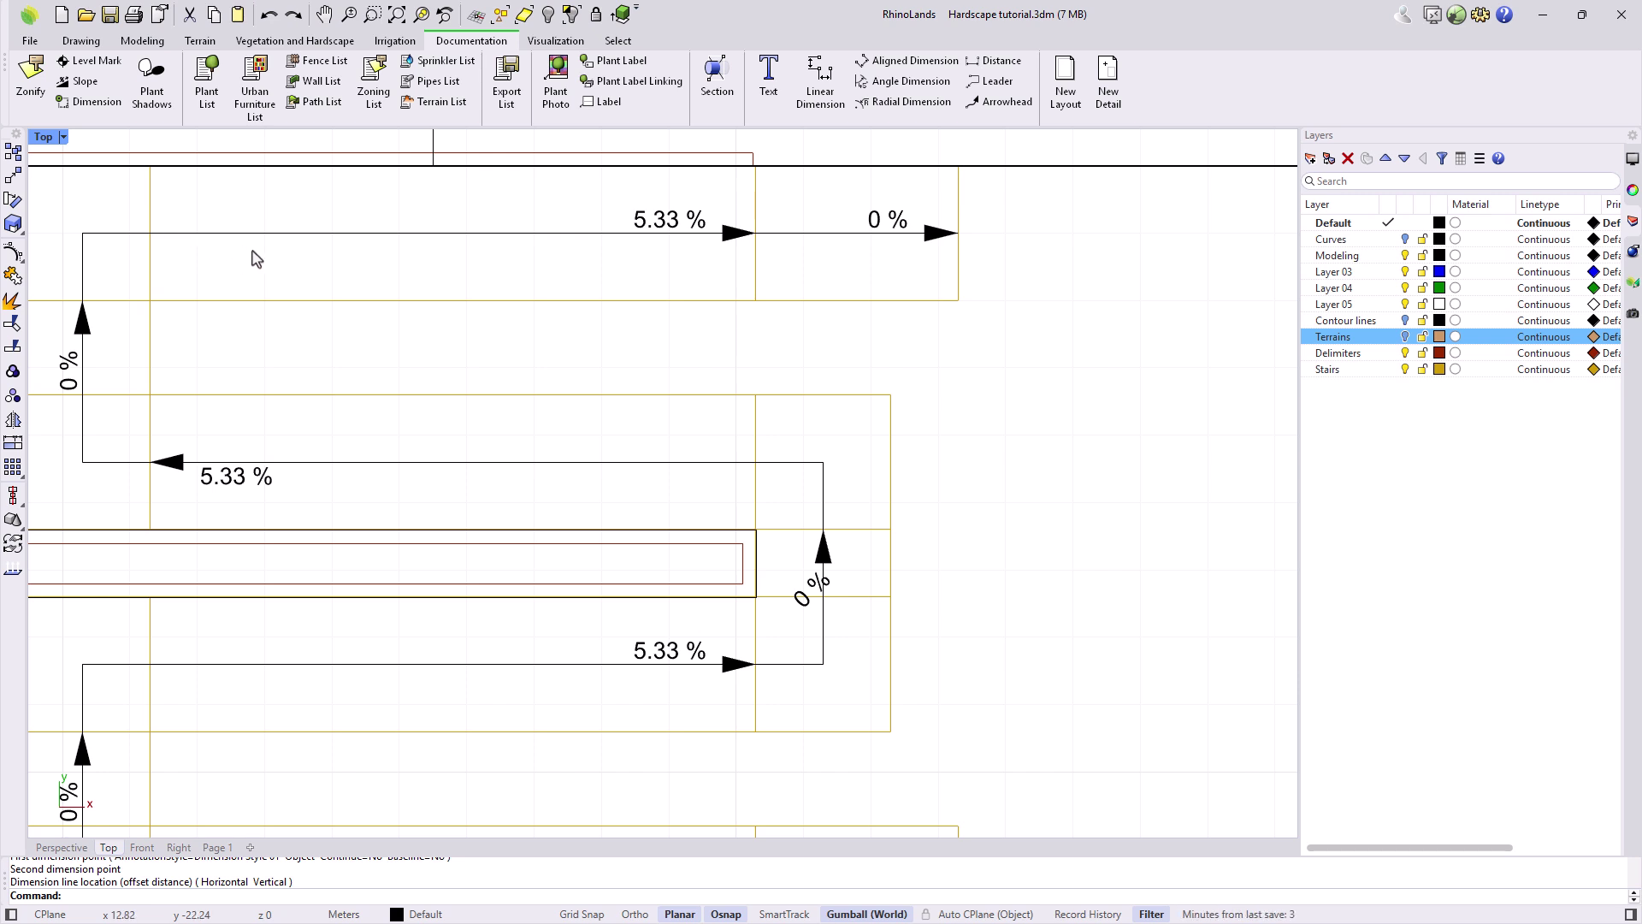
# Start a new stair with tread 0.28, riser 0.16, slab depth 0.28, slab height 0.16 and a constant width of 3
pyautogui.click(254, 42)
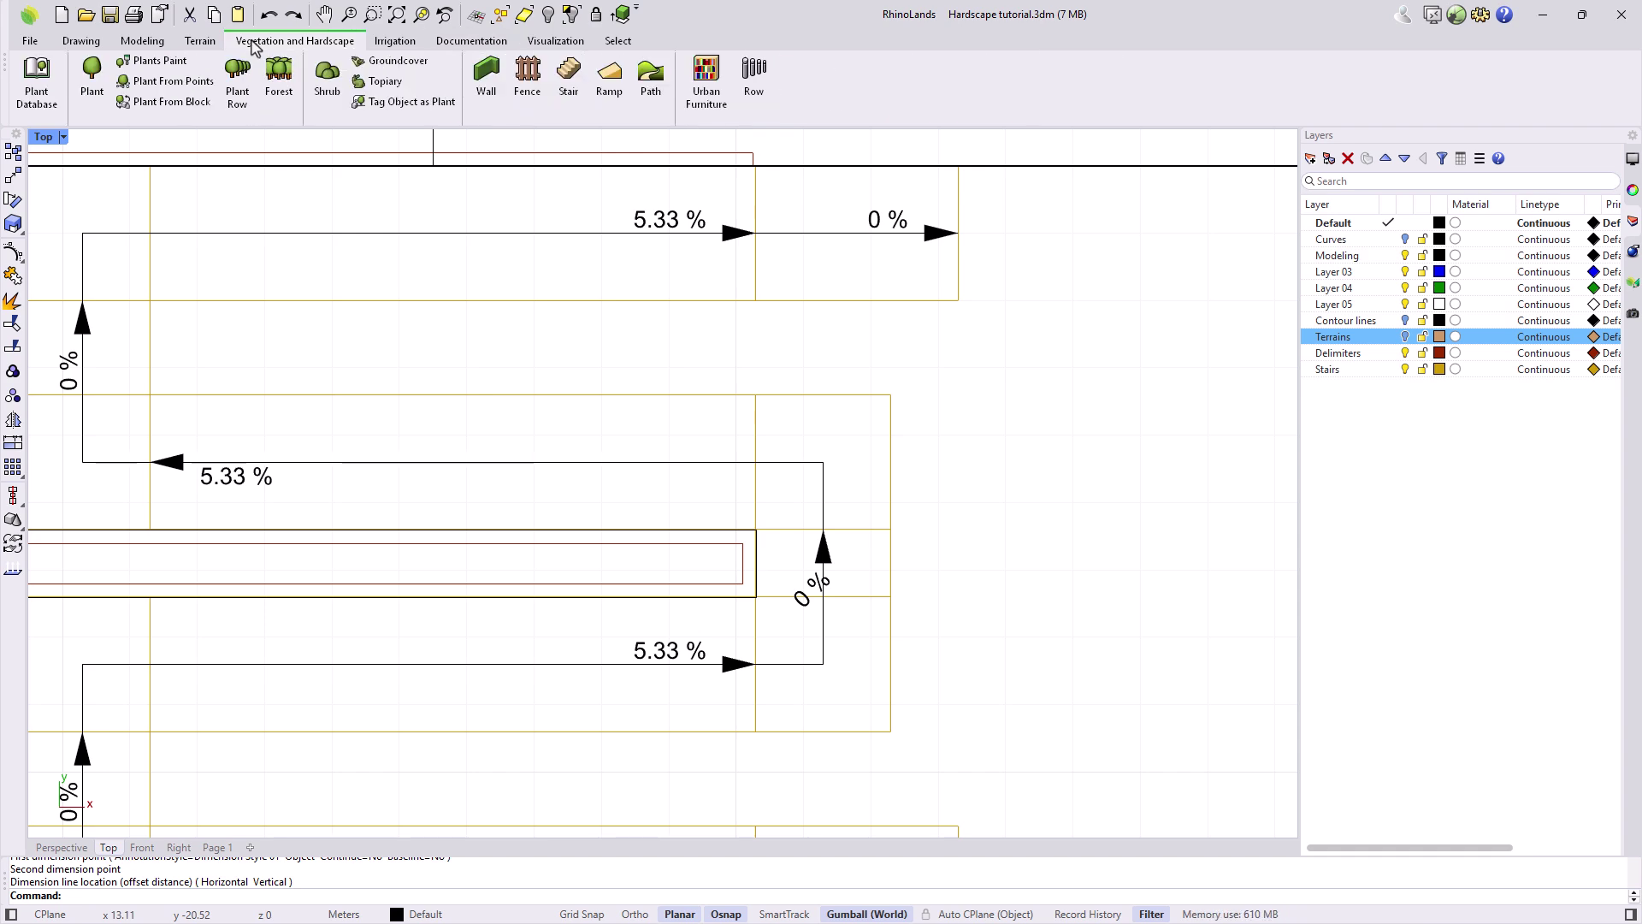
pyautogui.click(568, 75)
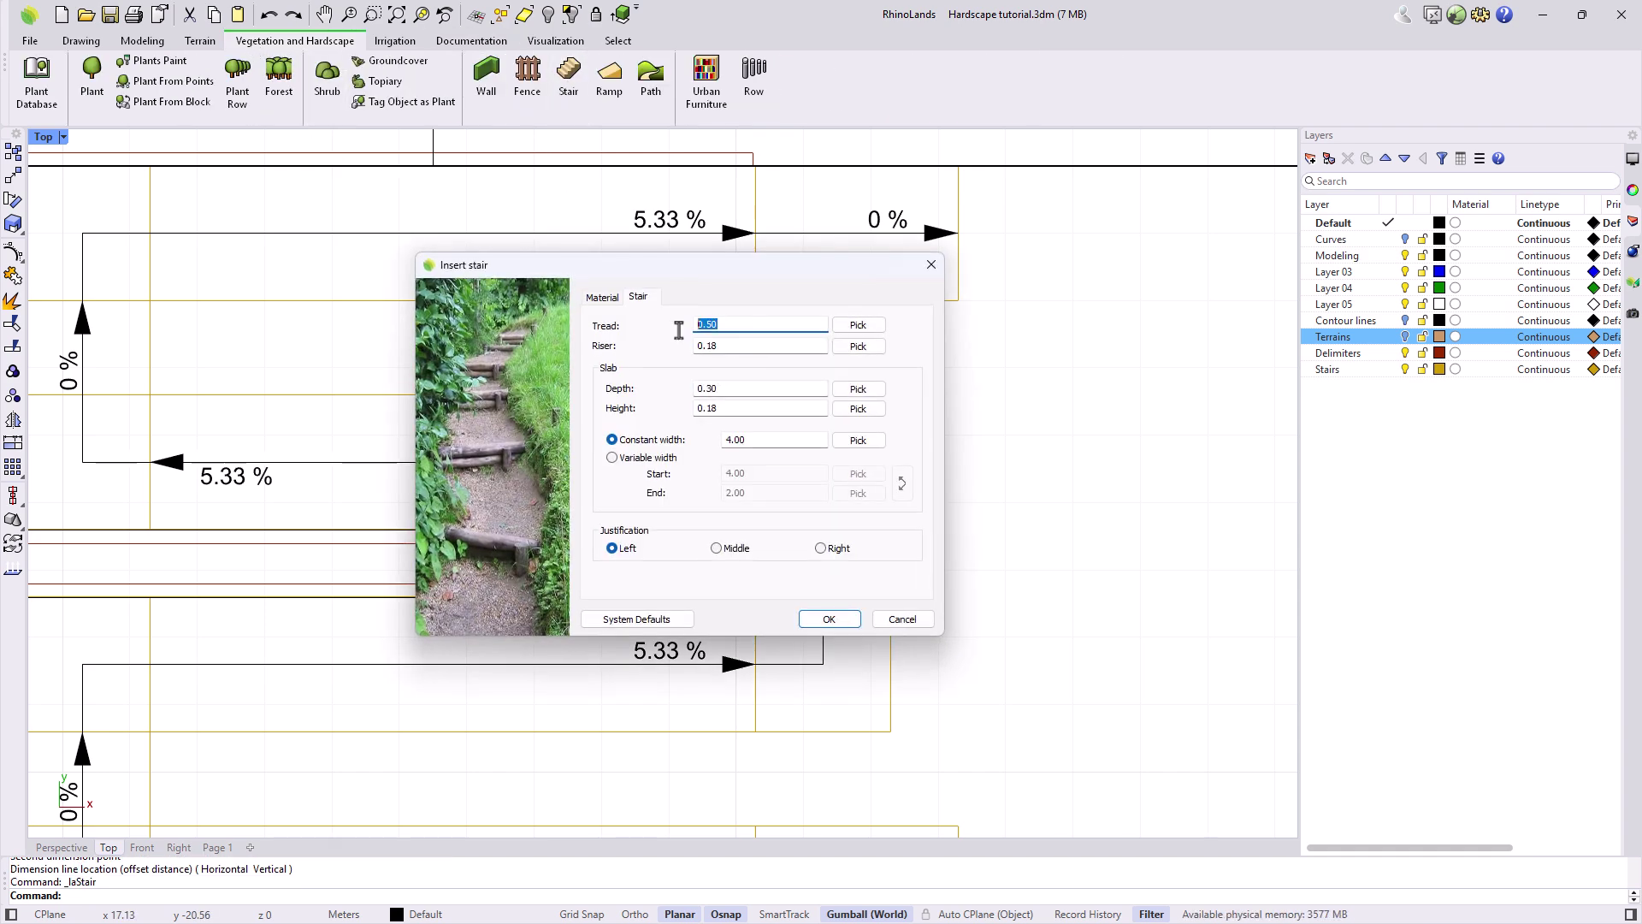
pyautogui.click(742, 347)
pyautogui.press('BackSpace')
pyautogui.click(744, 388)
pyautogui.press('BackSpace')
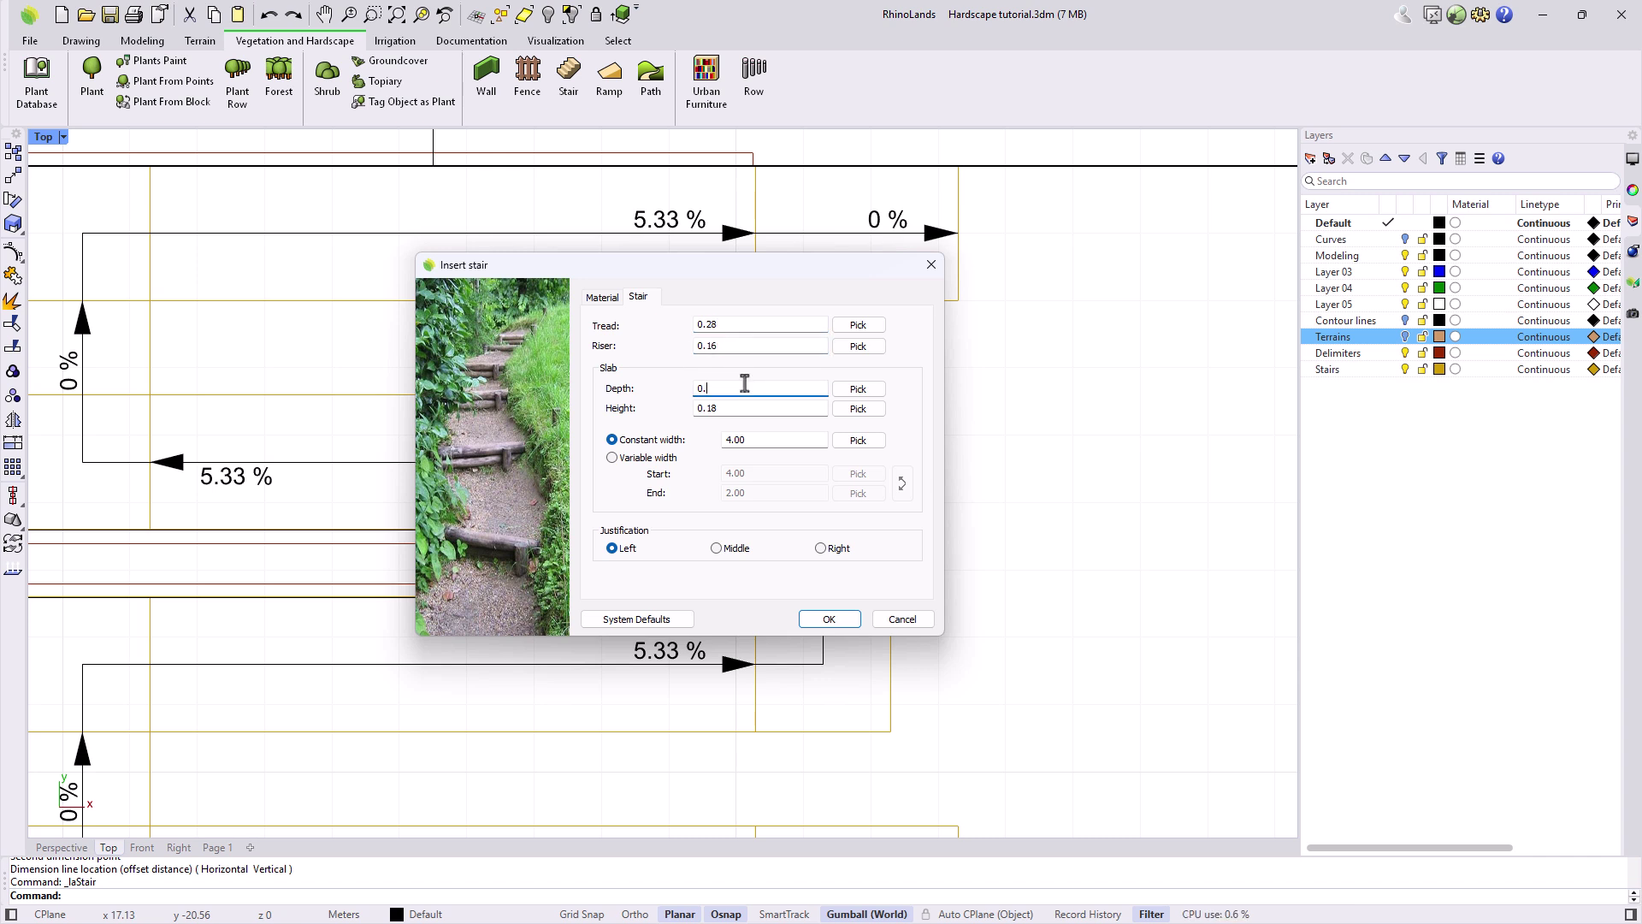
pyautogui.click(753, 407)
pyautogui.press('BackSpace')
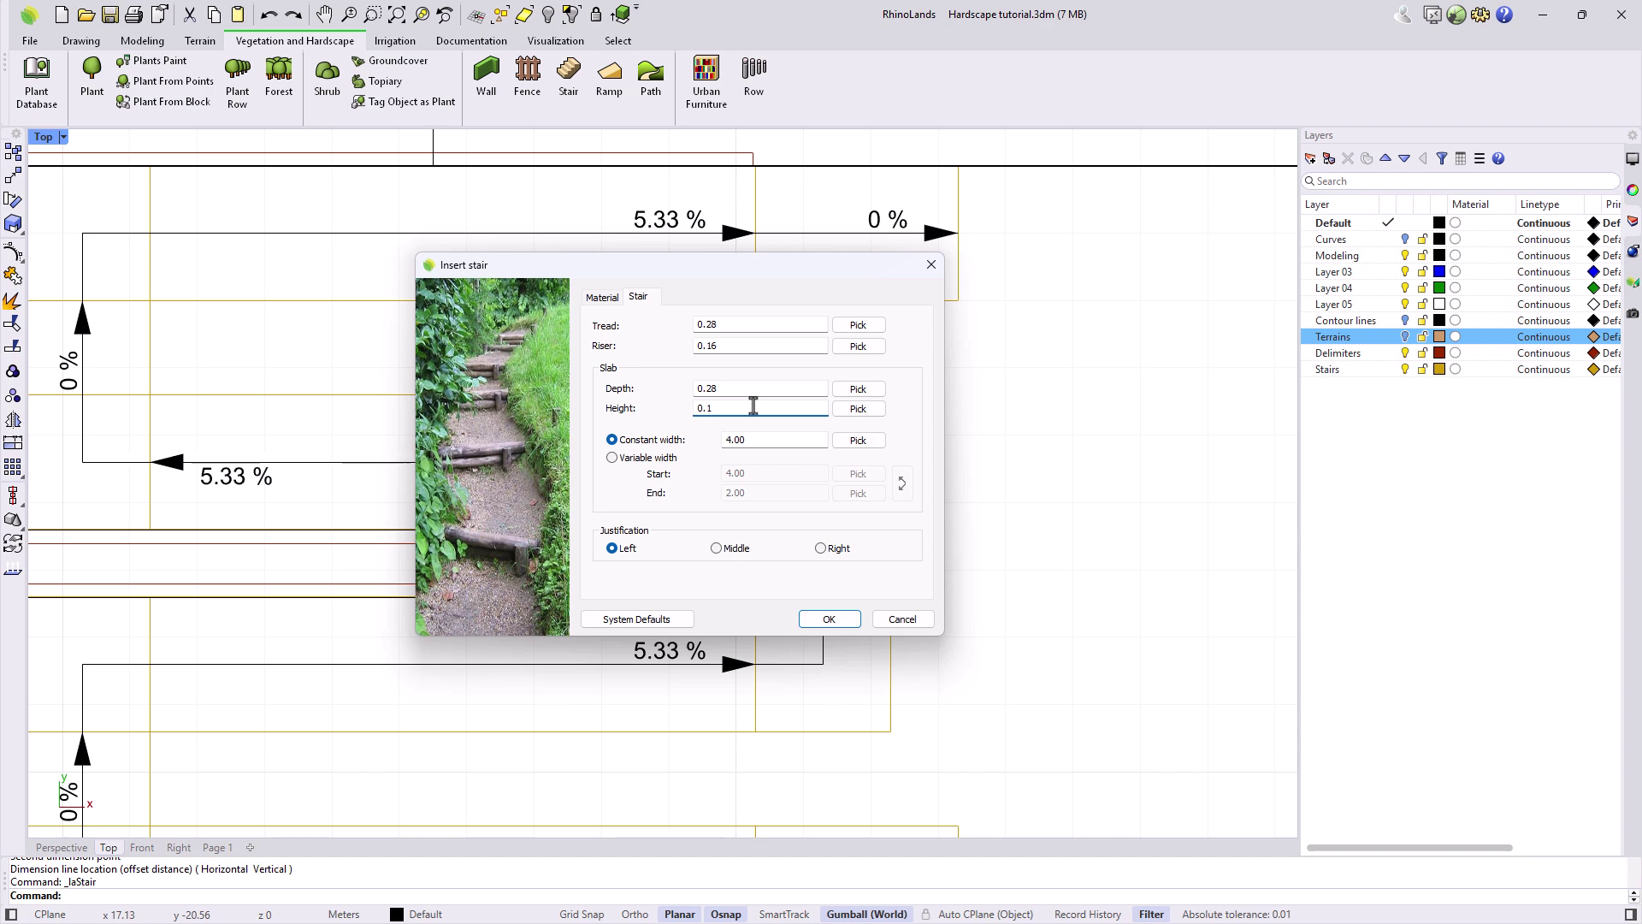
pyautogui.doubleClick(768, 441)
pyautogui.click(840, 619)
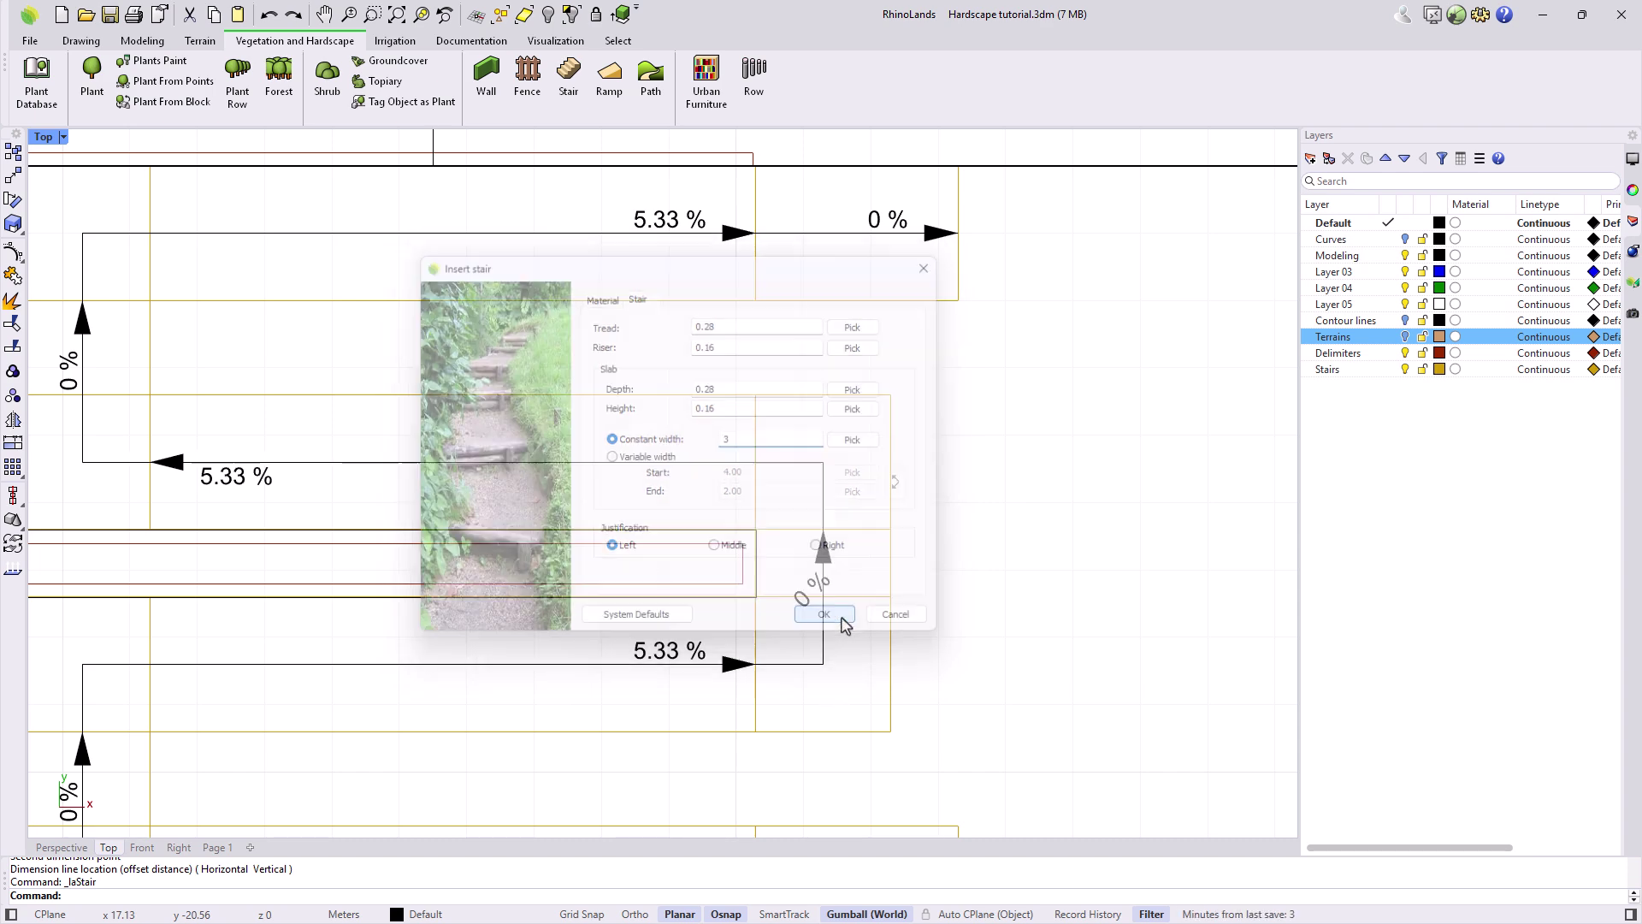
# Draw the stair's polyline path straight across the gap, from the middle landing's upper inner corner to the top landing's lower inner corner
pyautogui.click(133, 897)
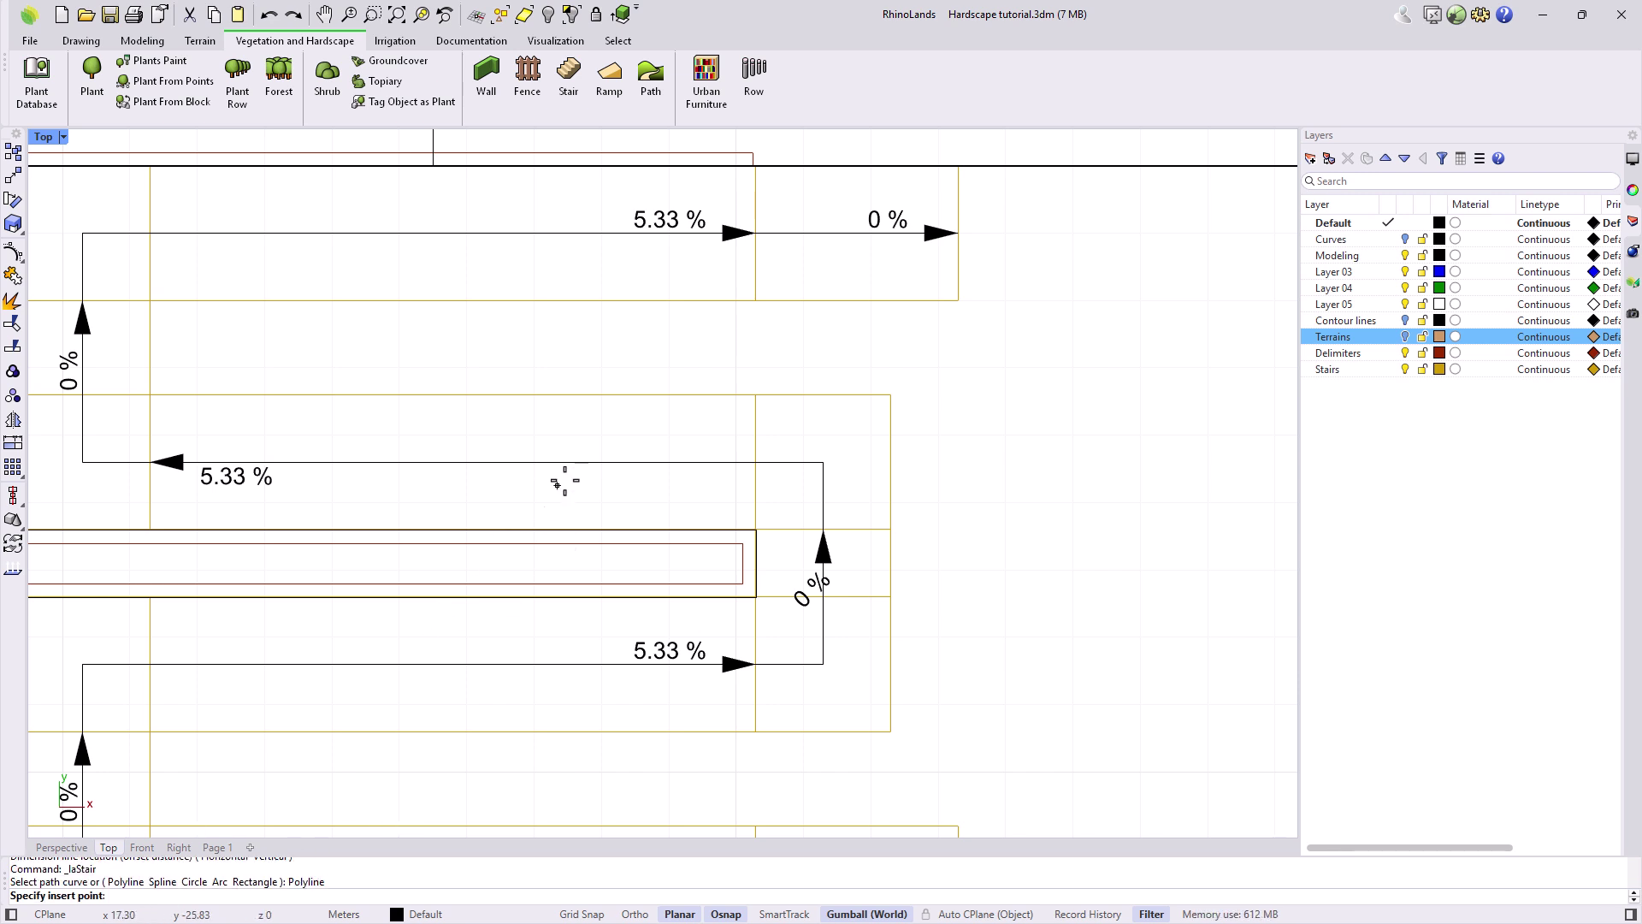
pyautogui.click(755, 394)
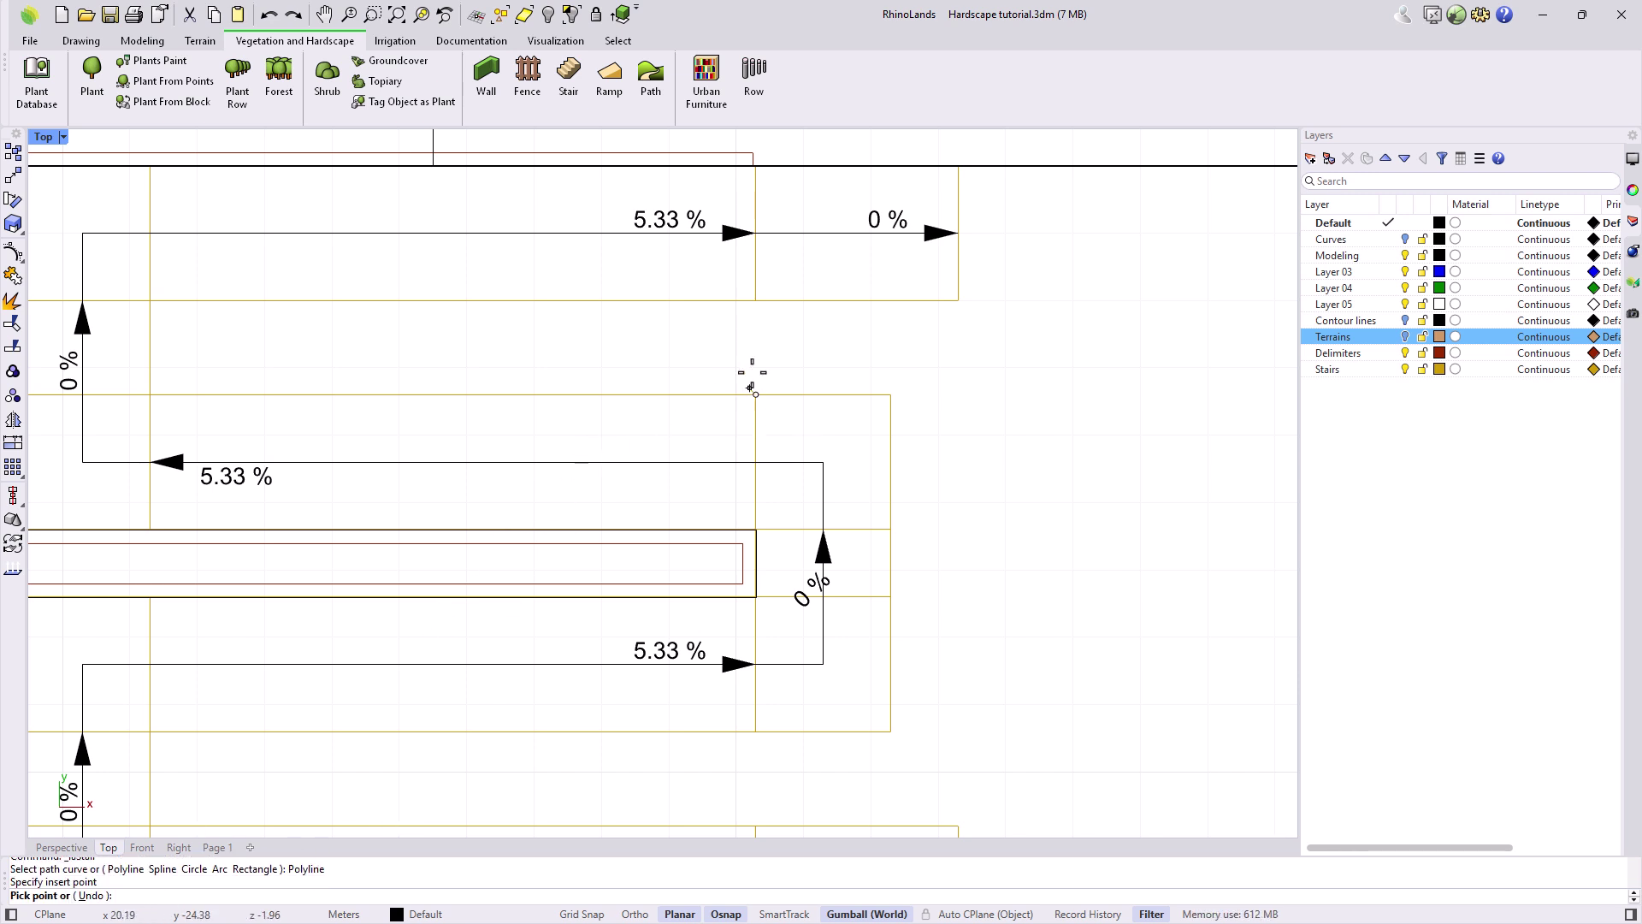
pyautogui.click(757, 300)
pyautogui.press('Return')
# In the maximized Perspective view, move the stair vertically from its lowest corner onto the middle landing's corner, and deselect it
pyautogui.doubleClick(42, 136)
pyautogui.doubleClick(699, 137)
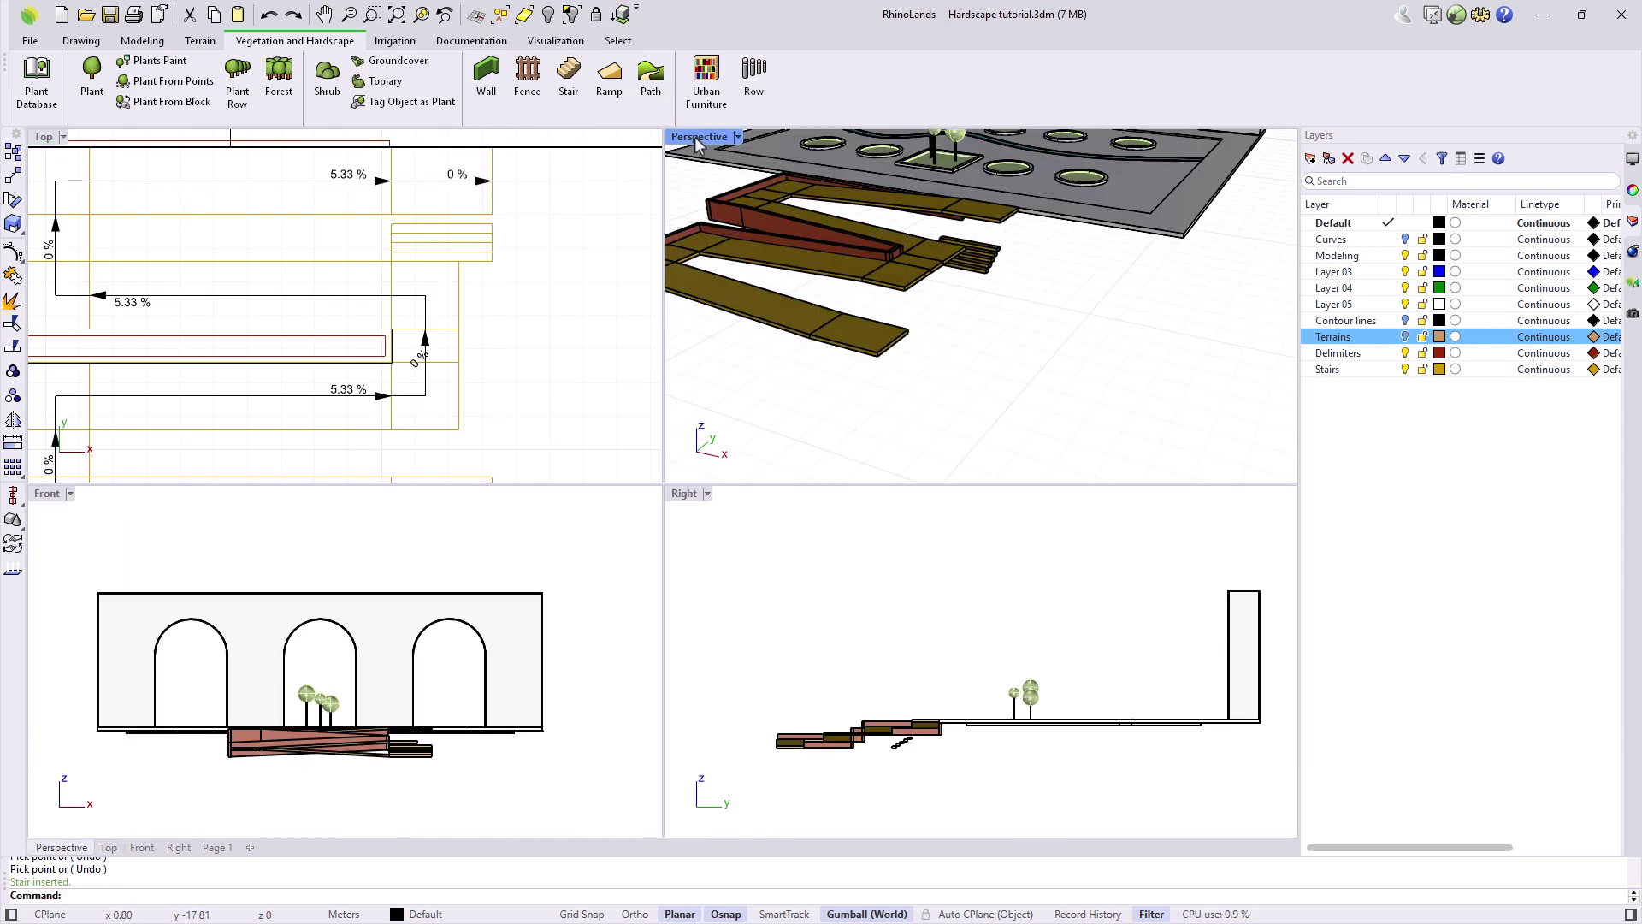
pyautogui.scroll(6, 736, 490)
pyautogui.click(703, 461)
pyautogui.write('move')
pyautogui.press('Return')
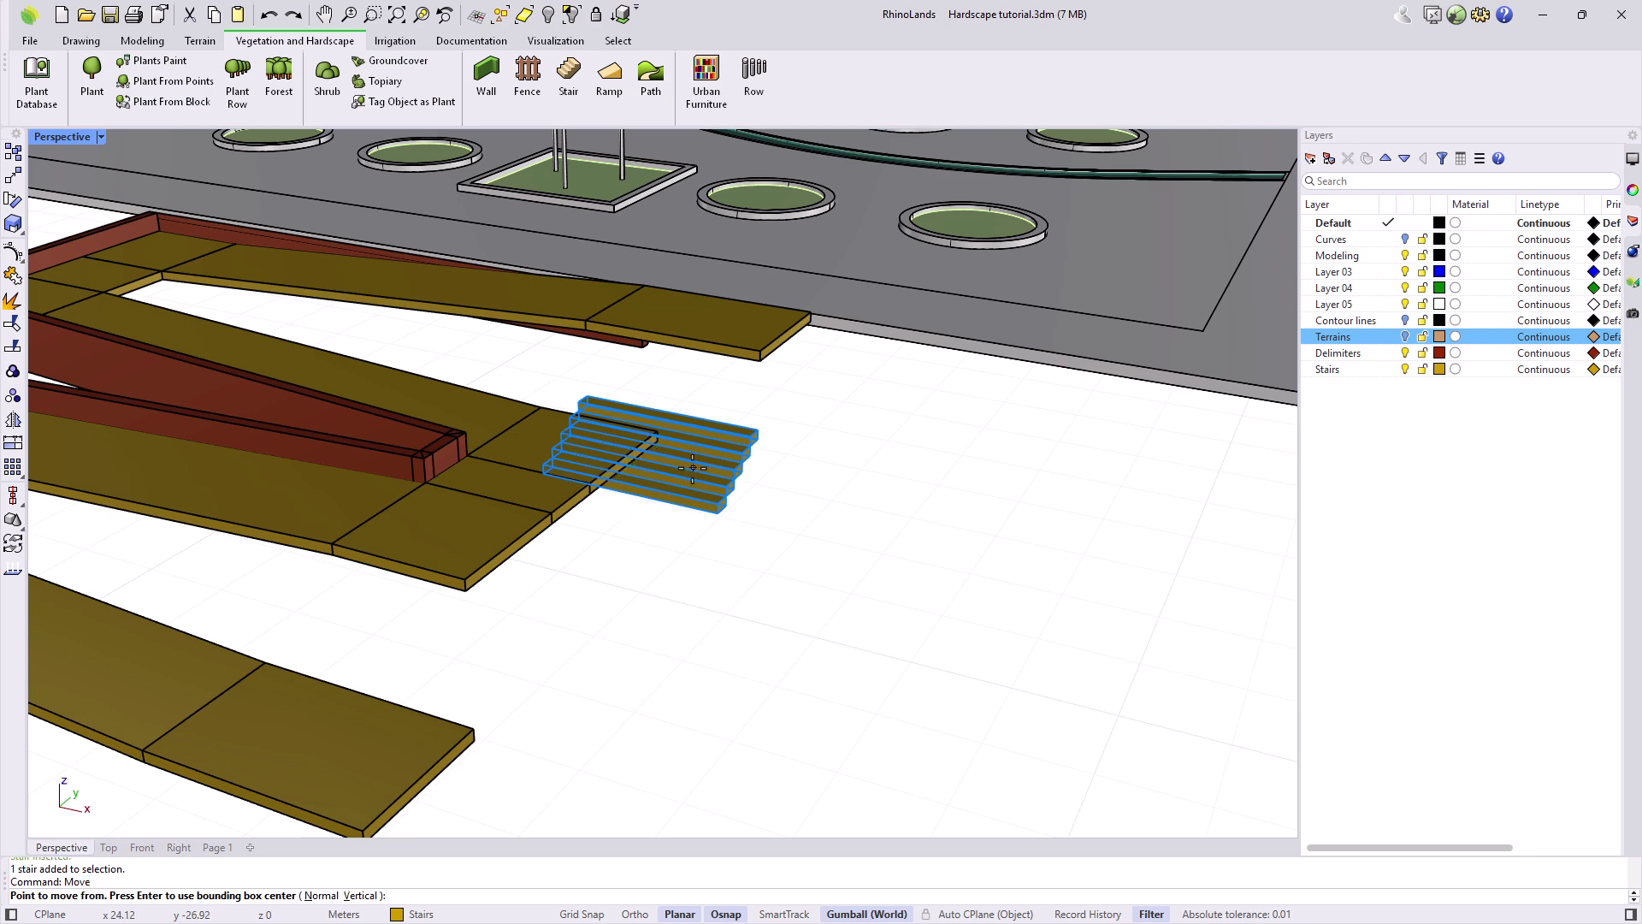
pyautogui.scroll(3, 540, 470)
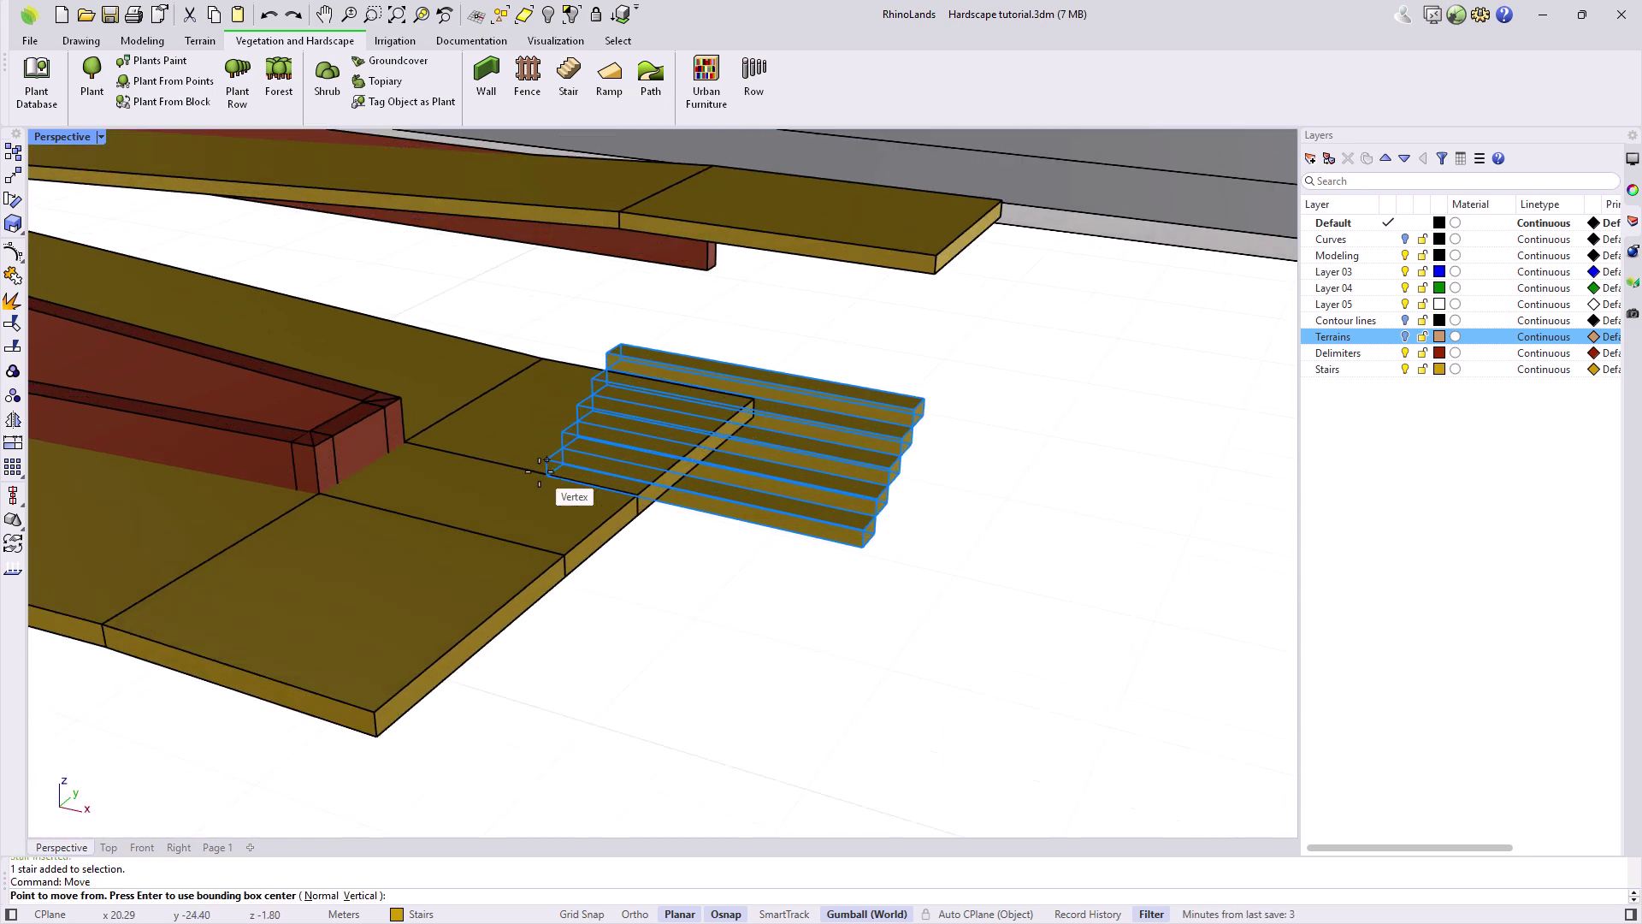
pyautogui.click(549, 473)
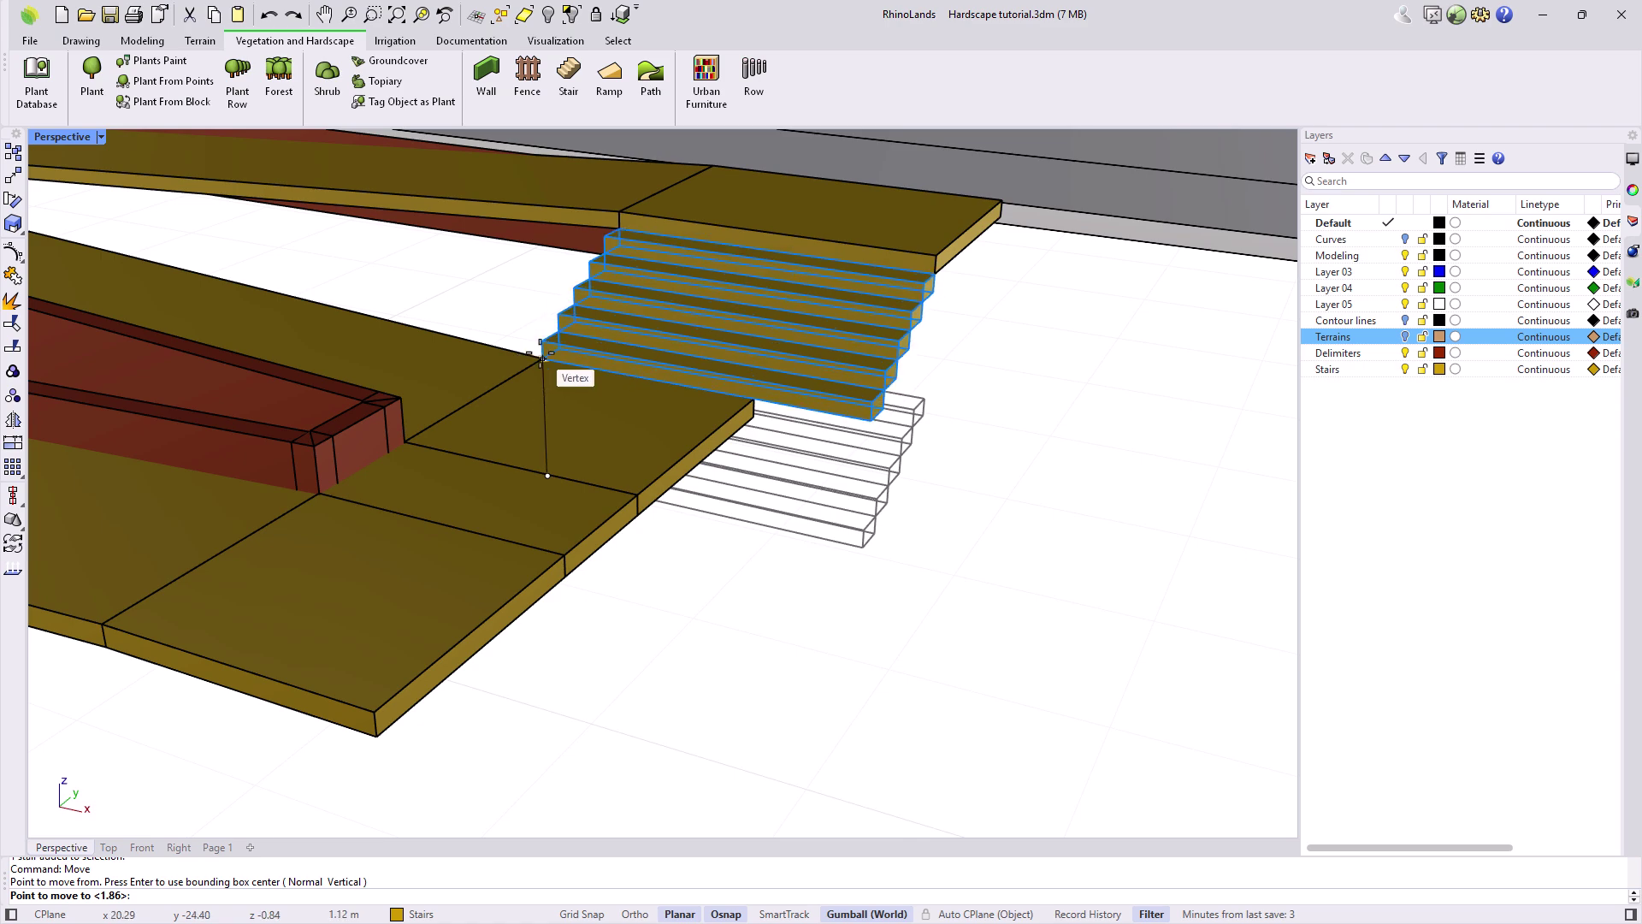
pyautogui.click(542, 359)
pyautogui.click(865, 508)
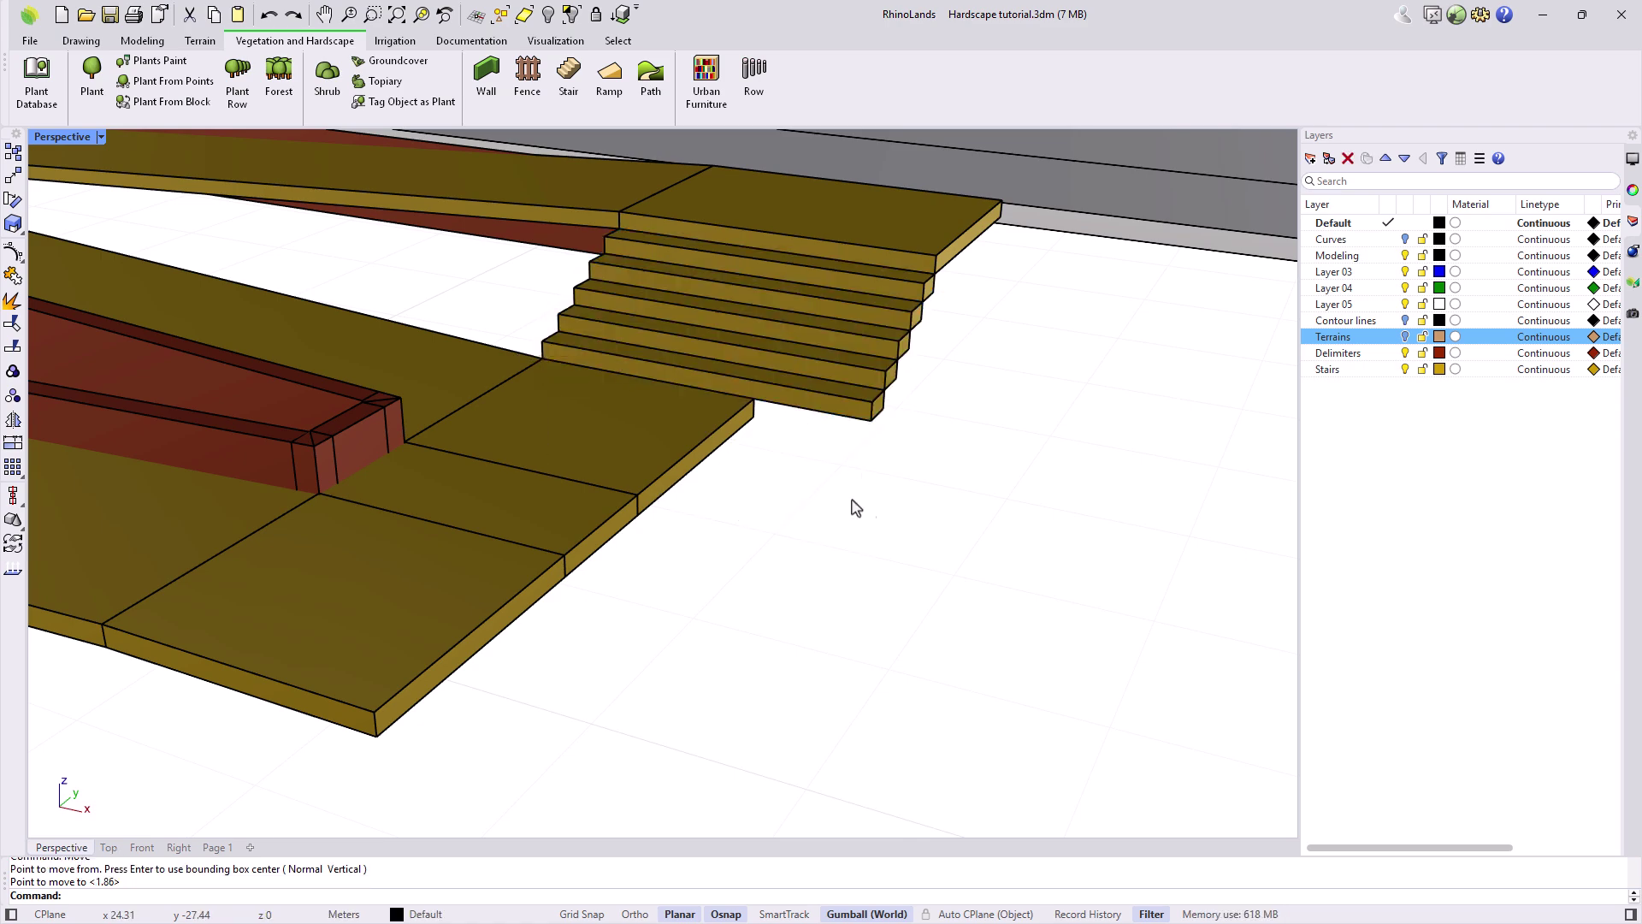
# Draw a straight polyline across the lower gap, from the bottom landing's inner corner to the middle landing's lower inner corner
pyautogui.scroll(-7, 815, 443)
pyautogui.moveTo(815, 443); pyautogui.dragTo(799, 467, button='right')
pyautogui.scroll(4, 799, 468)
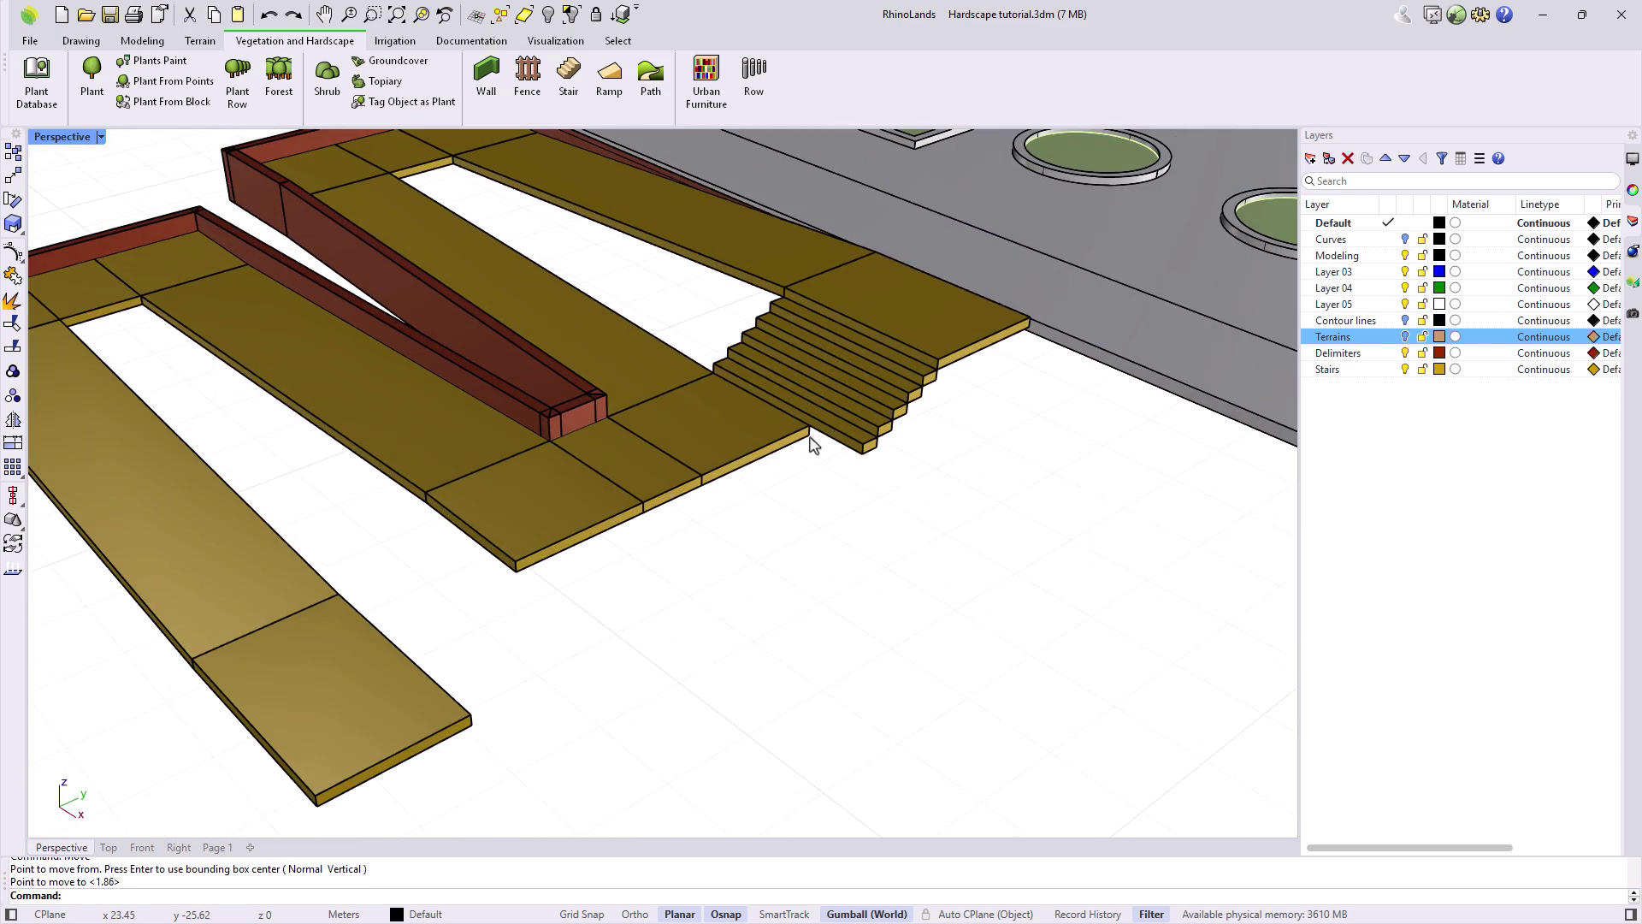
pyautogui.click(843, 421)
pyautogui.scroll(-3, 770, 577)
pyautogui.click(774, 609)
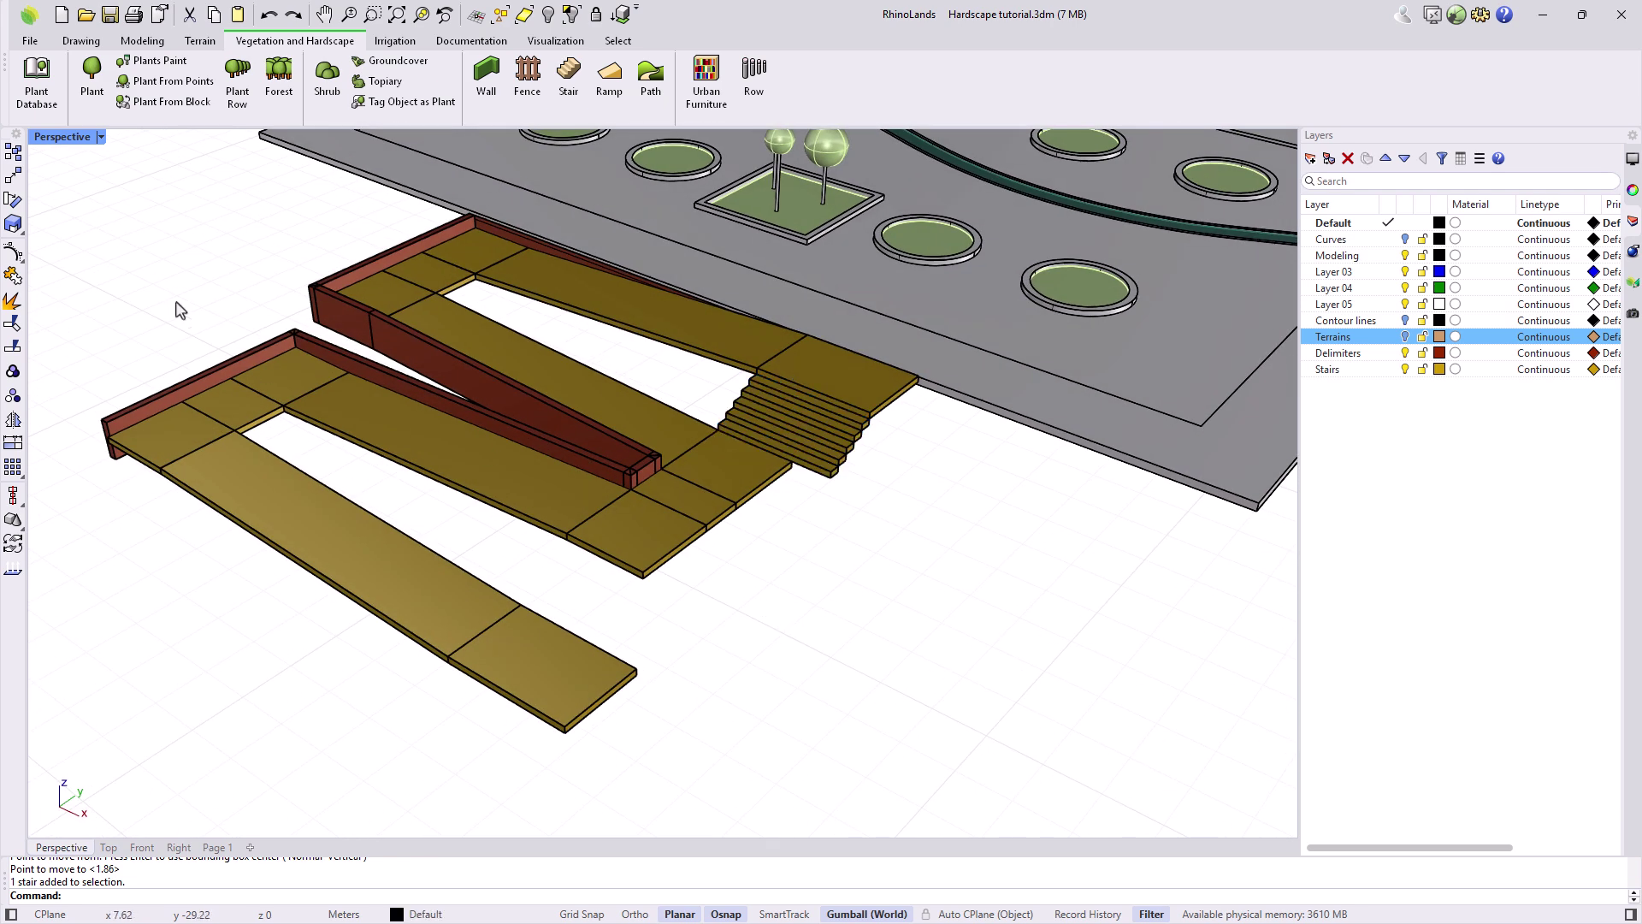
pyautogui.click(82, 40)
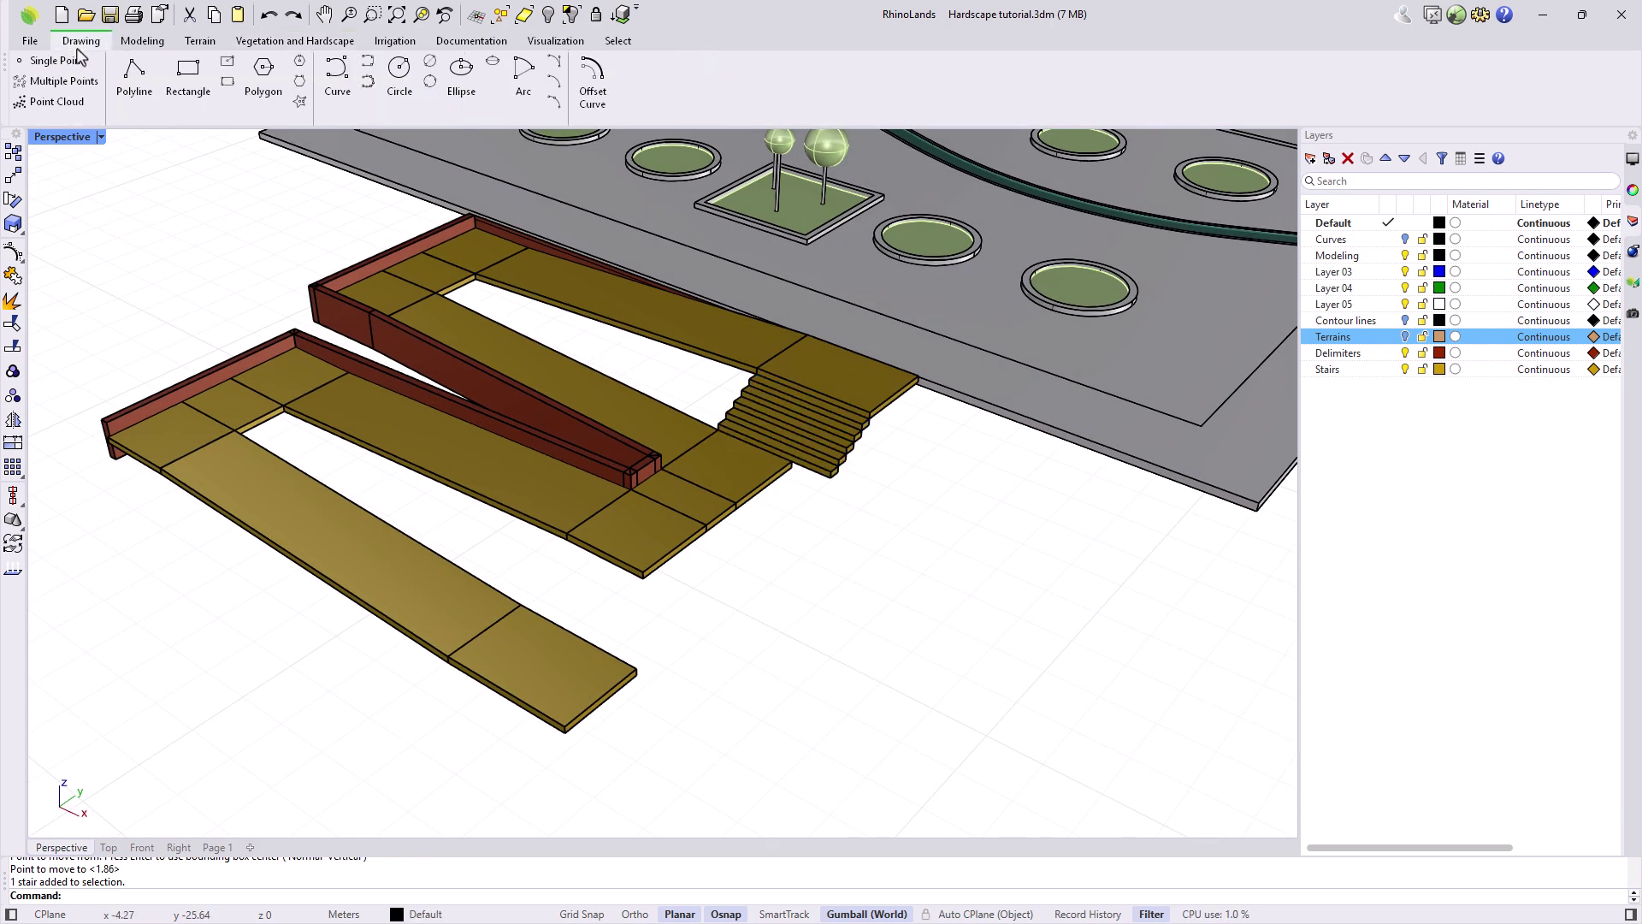
pyautogui.click(134, 73)
pyautogui.click(522, 607)
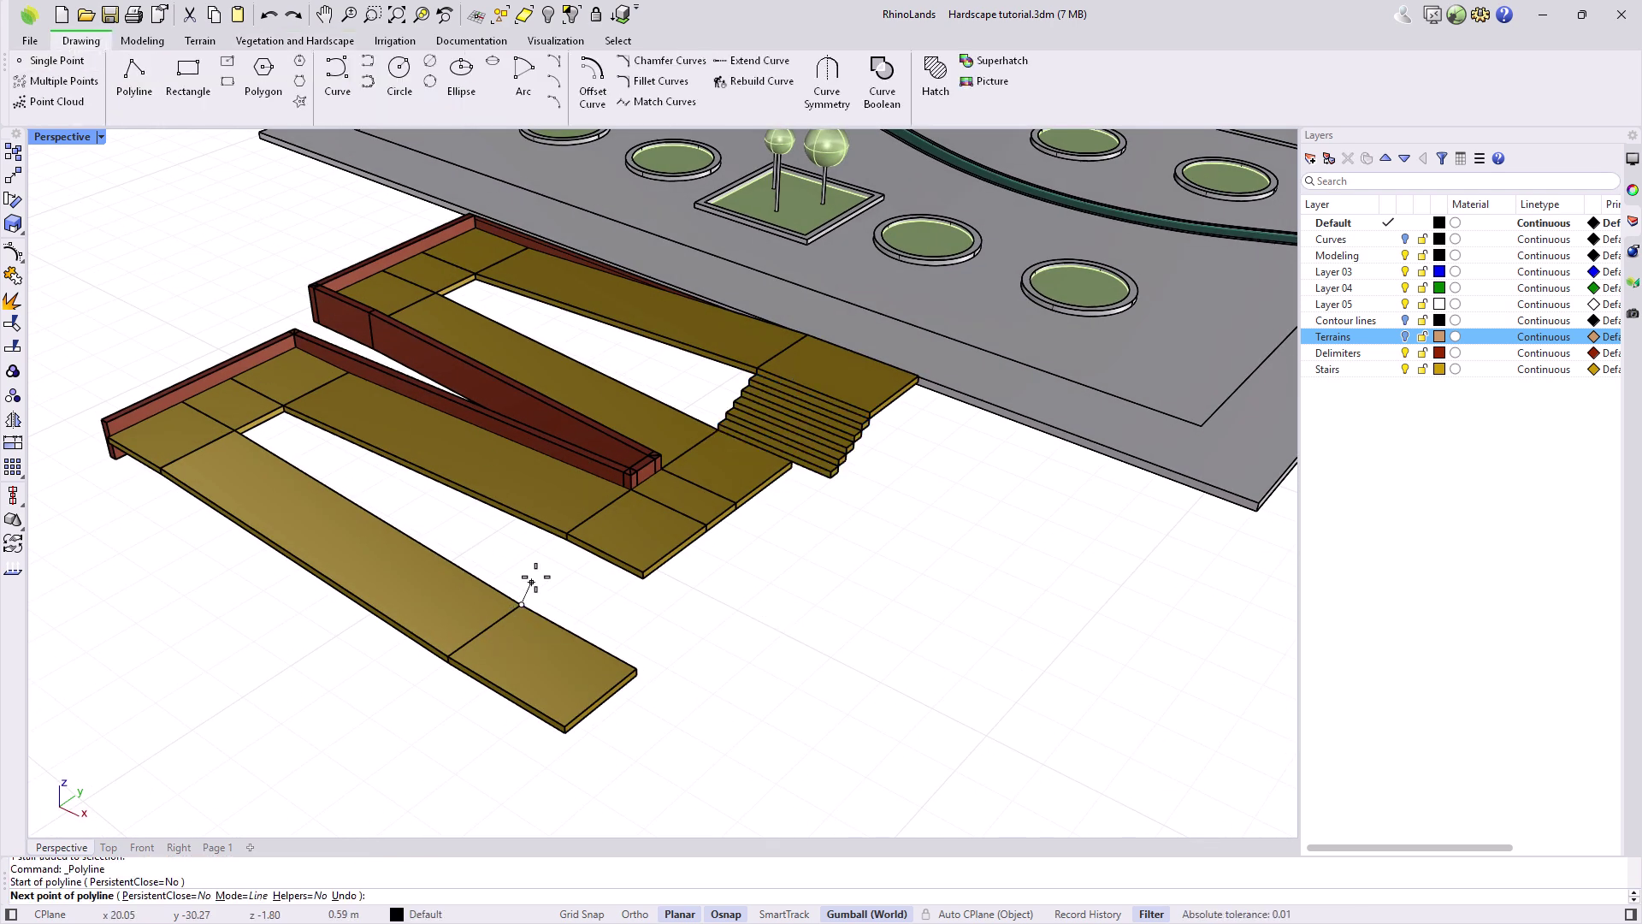
pyautogui.scroll(3, 565, 543)
pyautogui.click(558, 548)
pyautogui.press('Return')
# Copy the upper stair onto the new polyline between the bottom and middle landings
pyautogui.scroll(-4, 827, 662)
pyautogui.scroll(4, 821, 629)
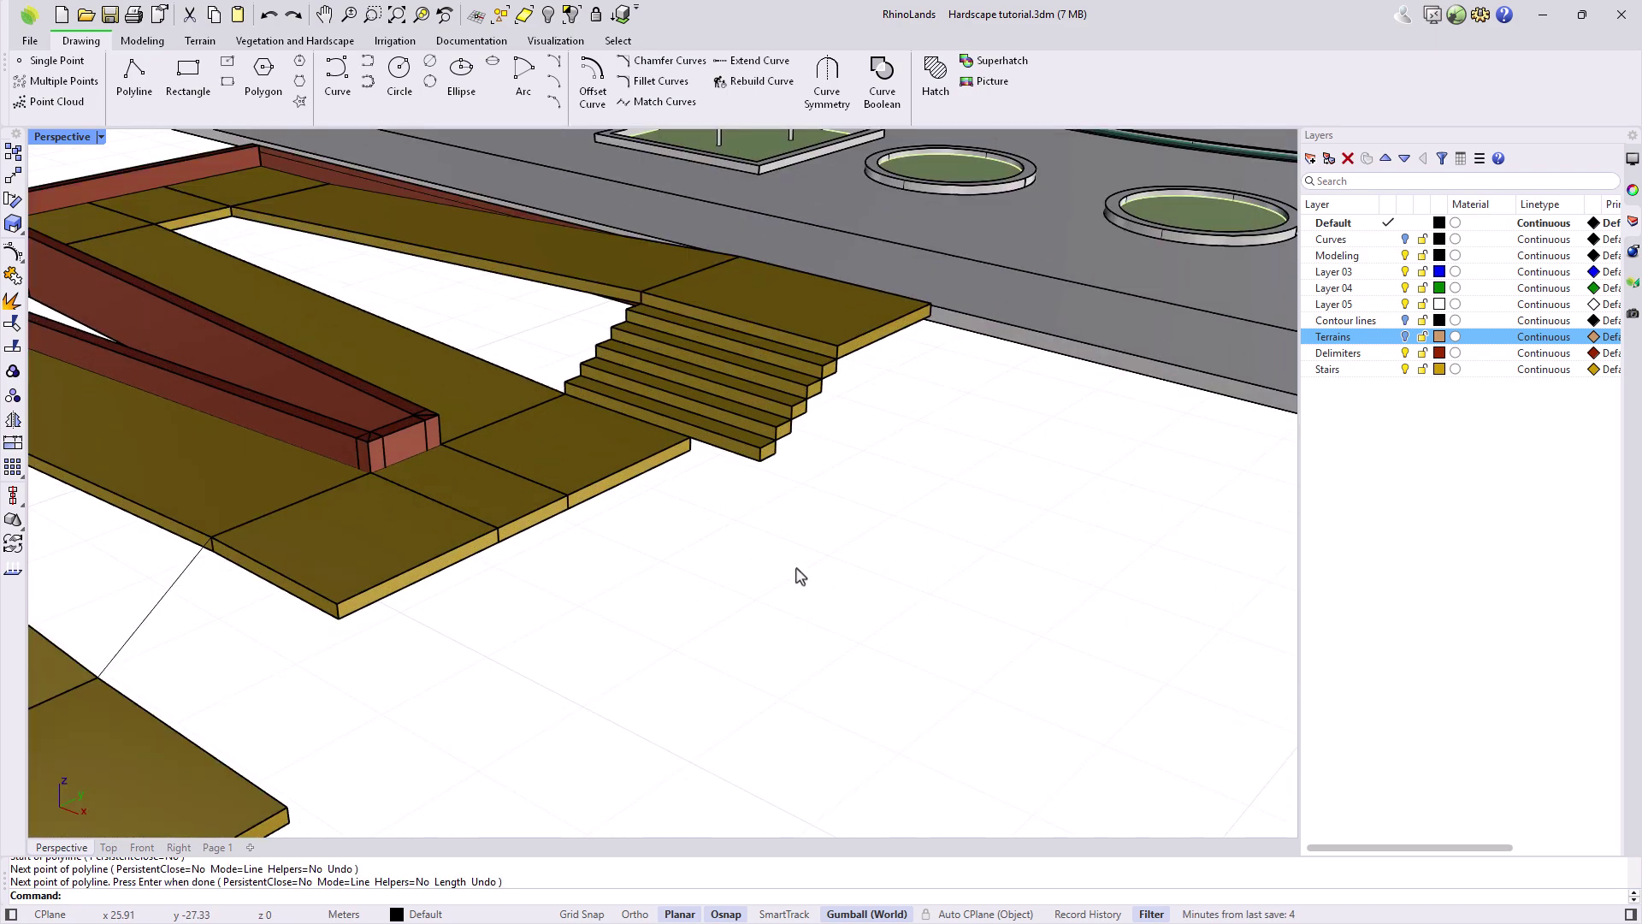
pyautogui.click(728, 393)
pyautogui.scroll(-2, 1027, 560)
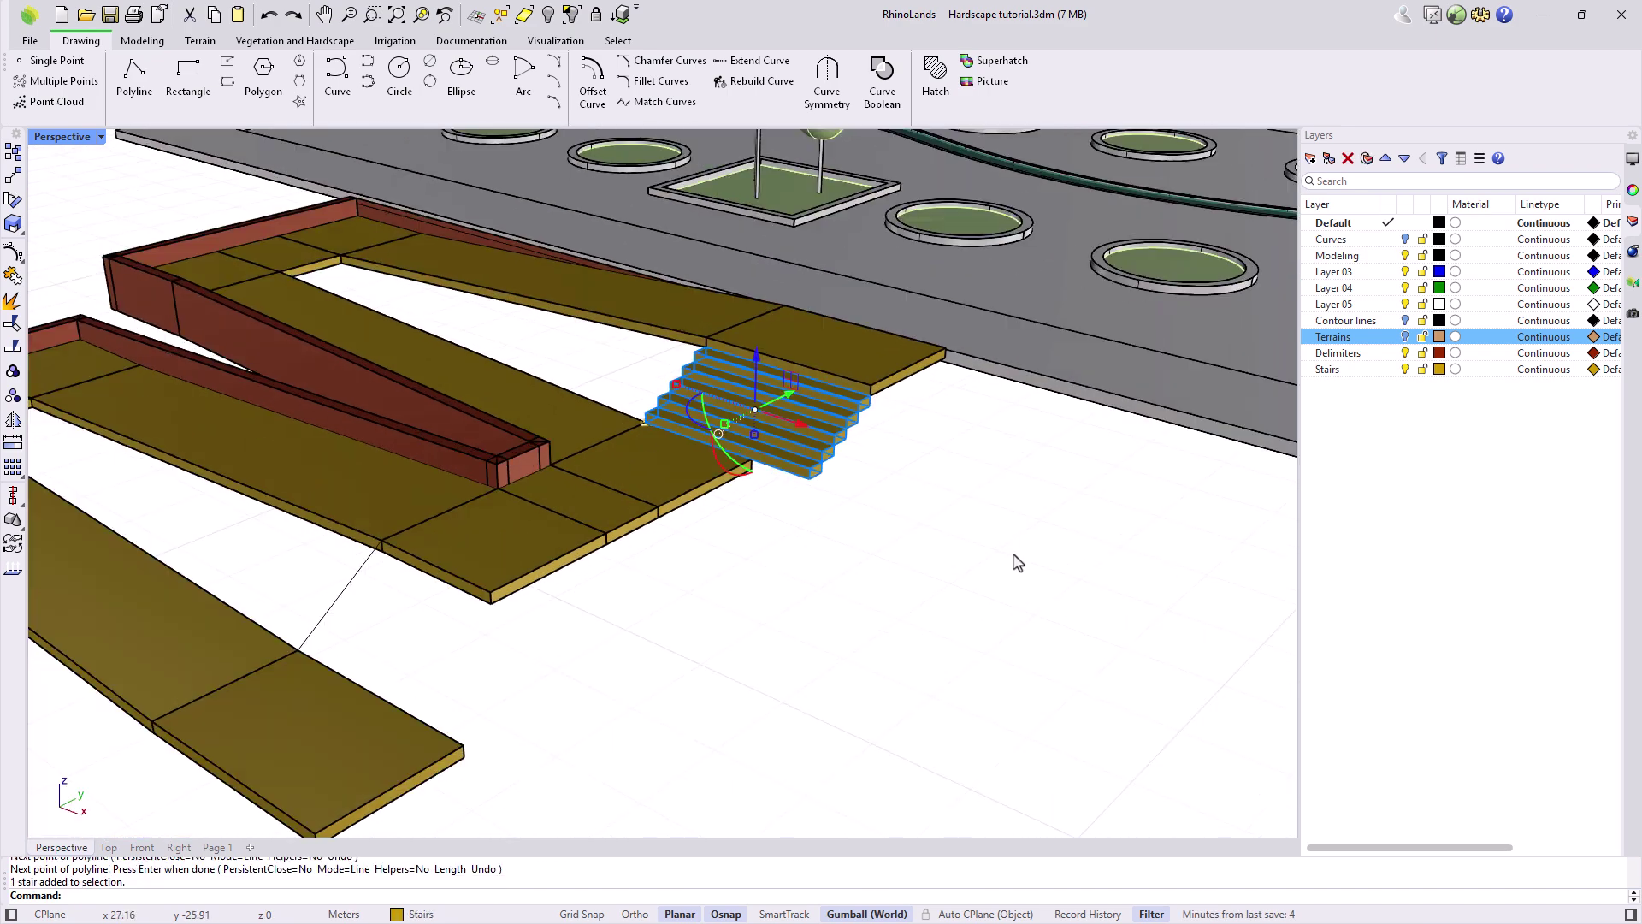
pyautogui.click(1631, 285)
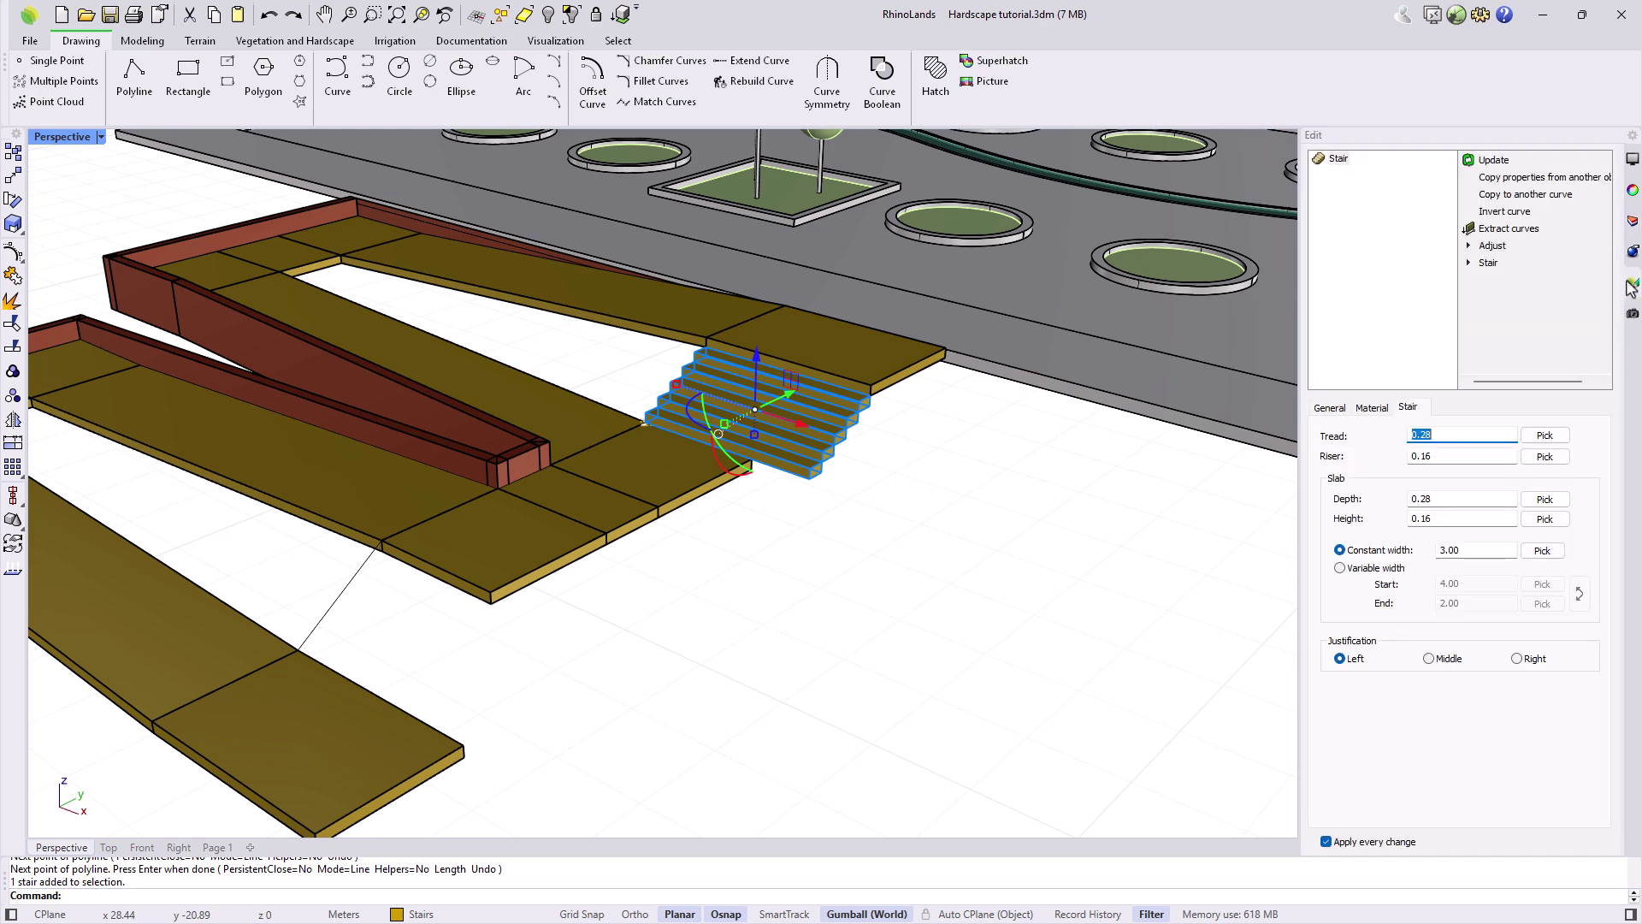
pyautogui.click(1553, 197)
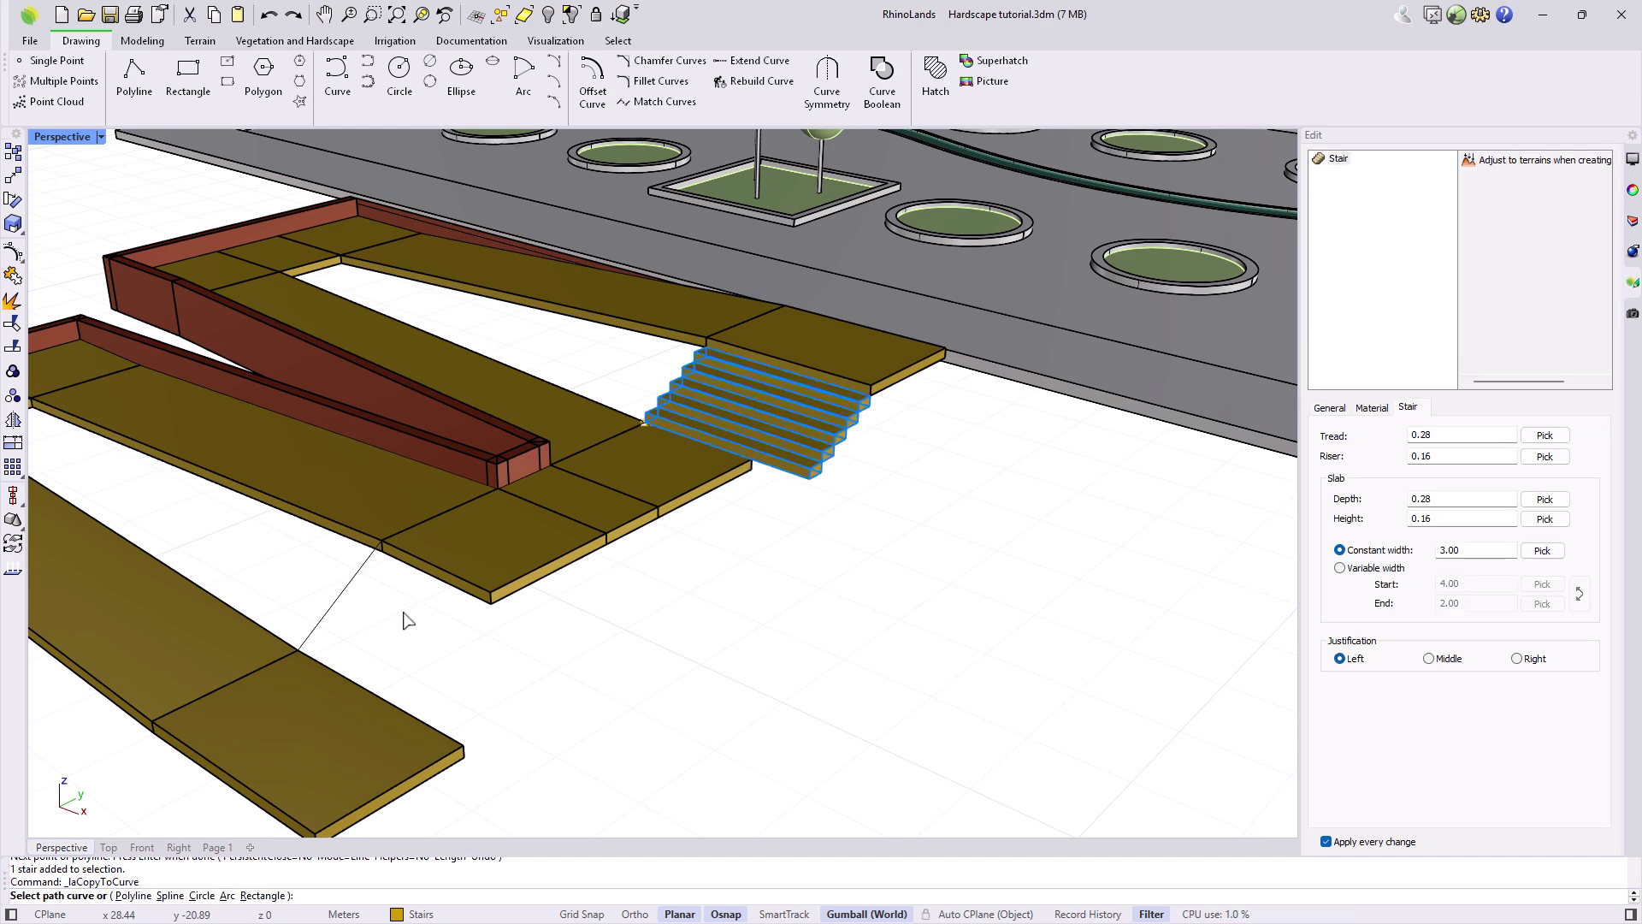
pyautogui.click(338, 604)
pyautogui.moveTo(341, 600); pyautogui.dragTo(879, 643, button='right')
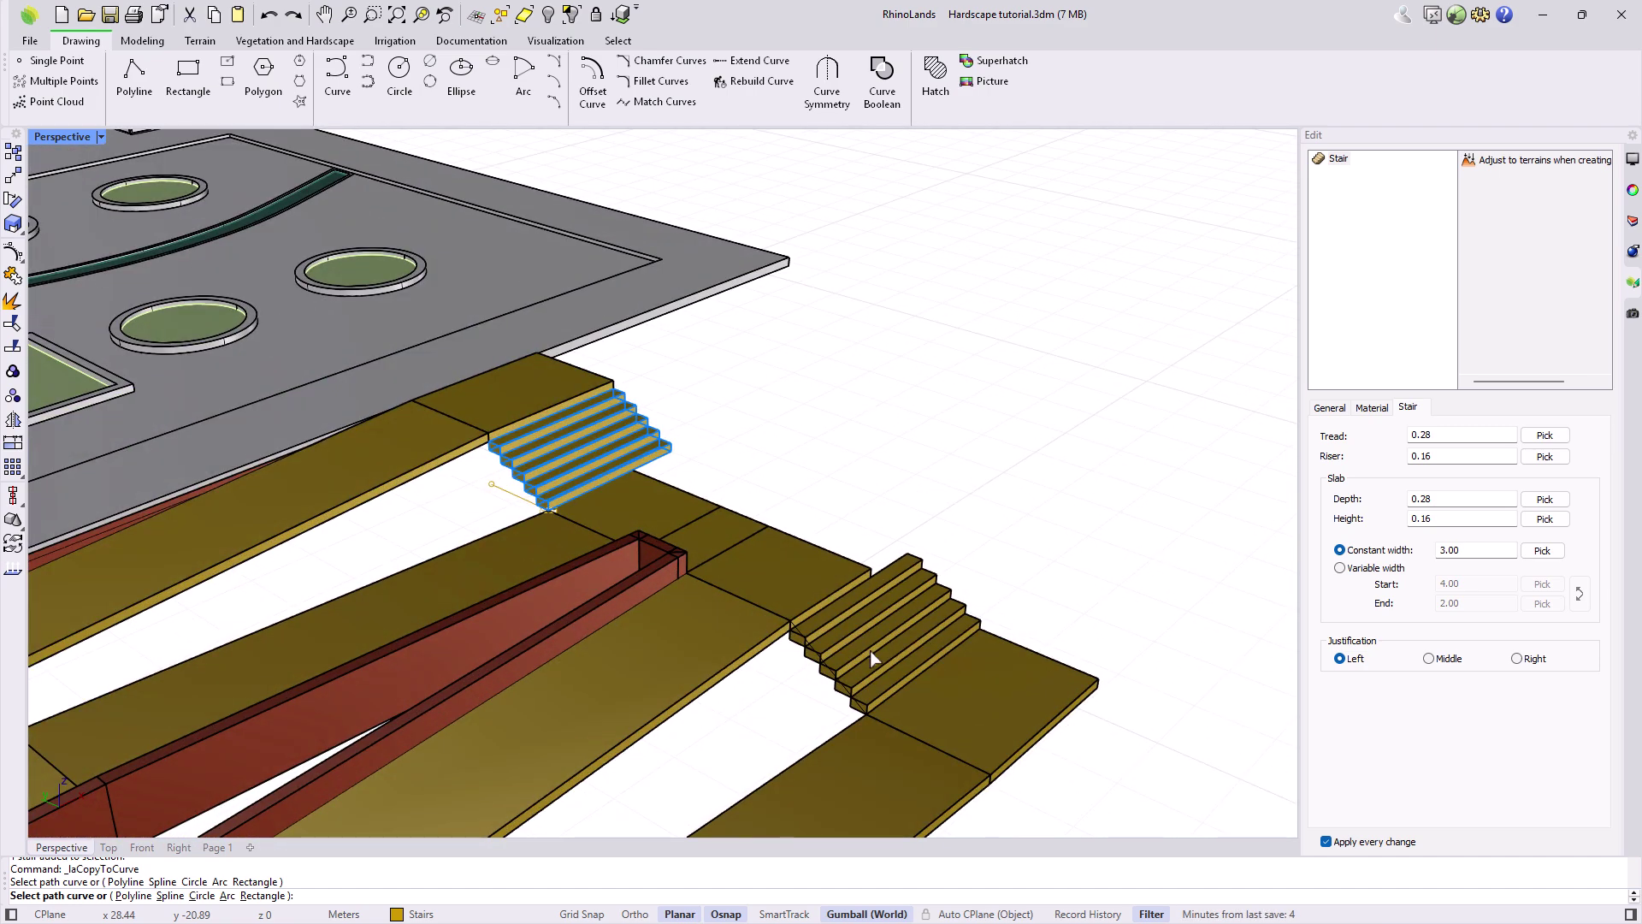
pyautogui.press('Escape')
# Try to lengthen the lower stair by moving its path's upper end point along Y, and undo the move
pyautogui.click(863, 655)
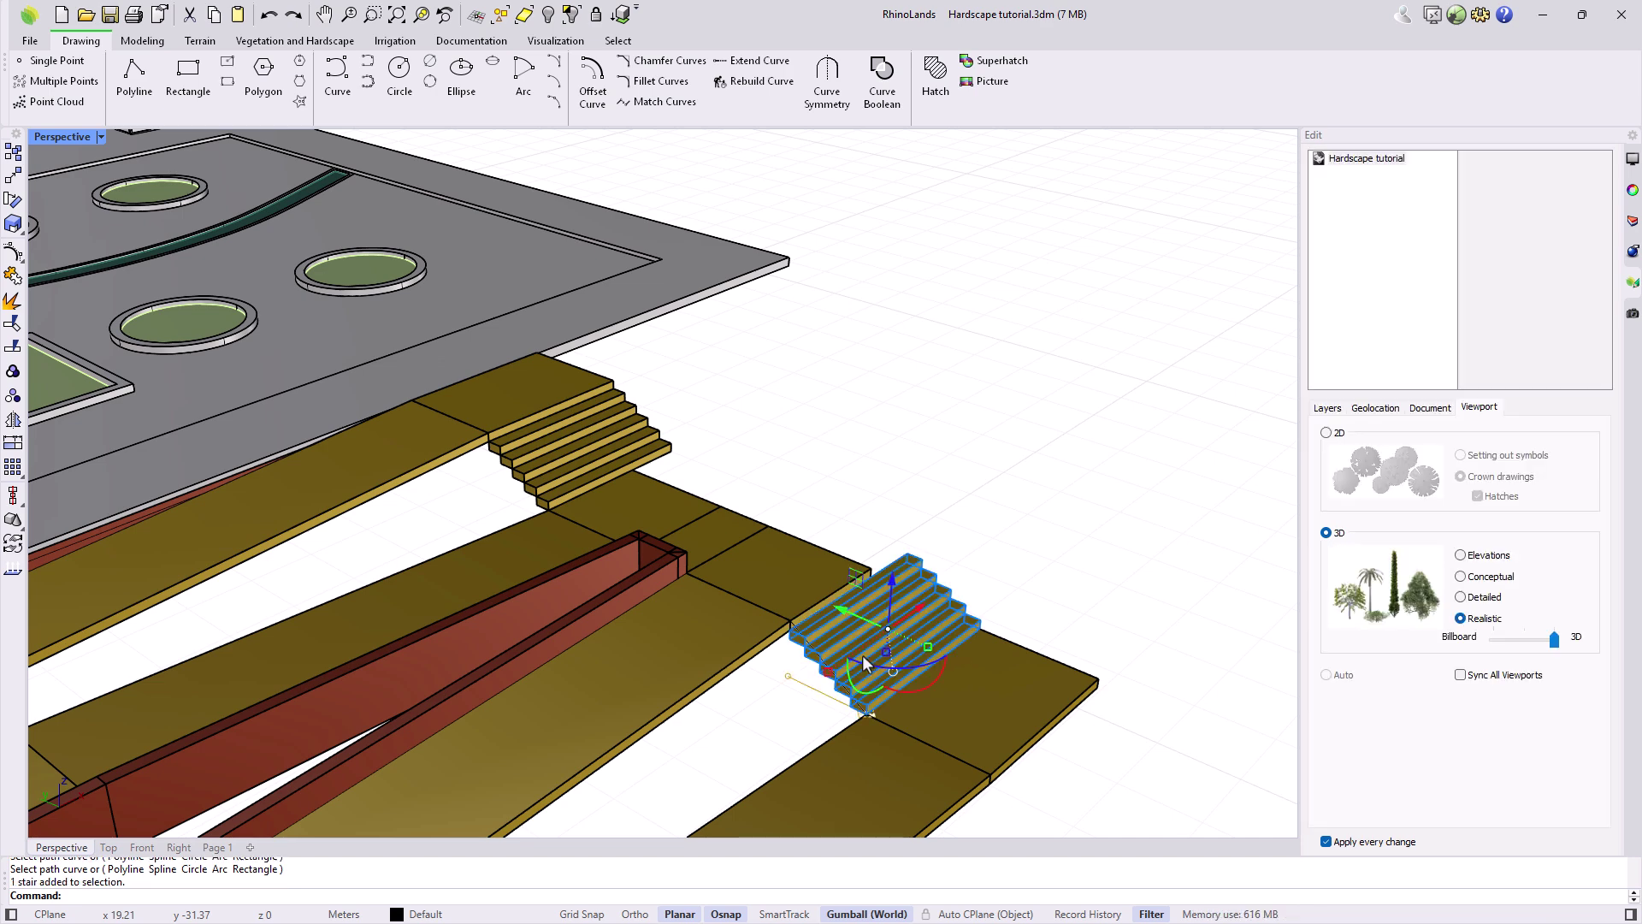
pyautogui.click(788, 678)
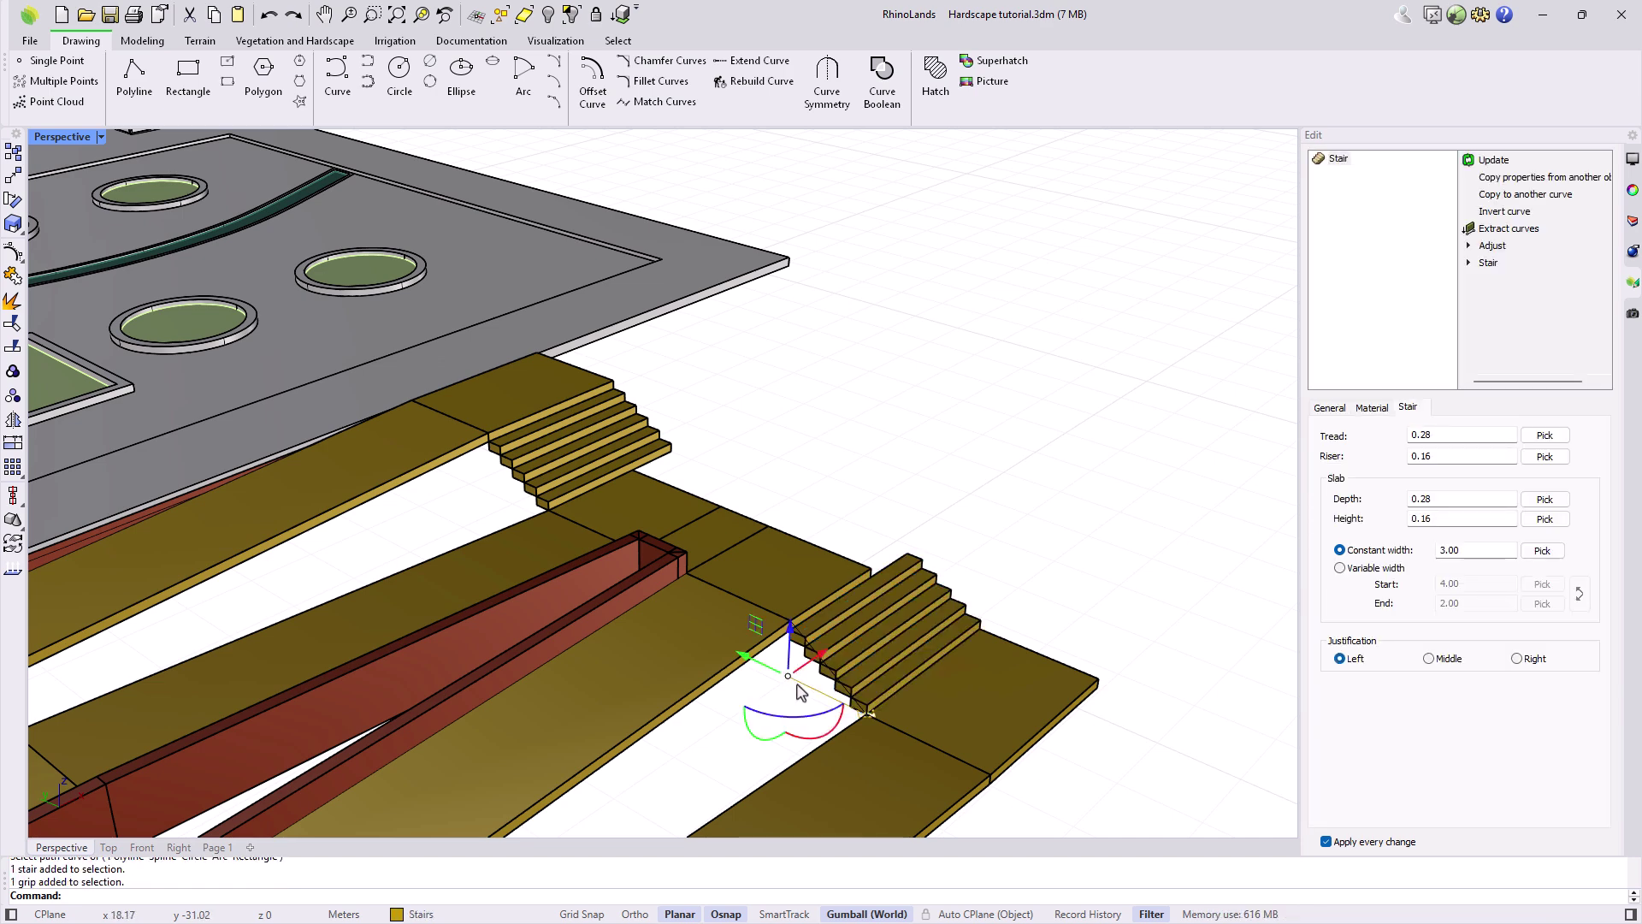
pyautogui.moveTo(760, 677); pyautogui.dragTo(680, 645)
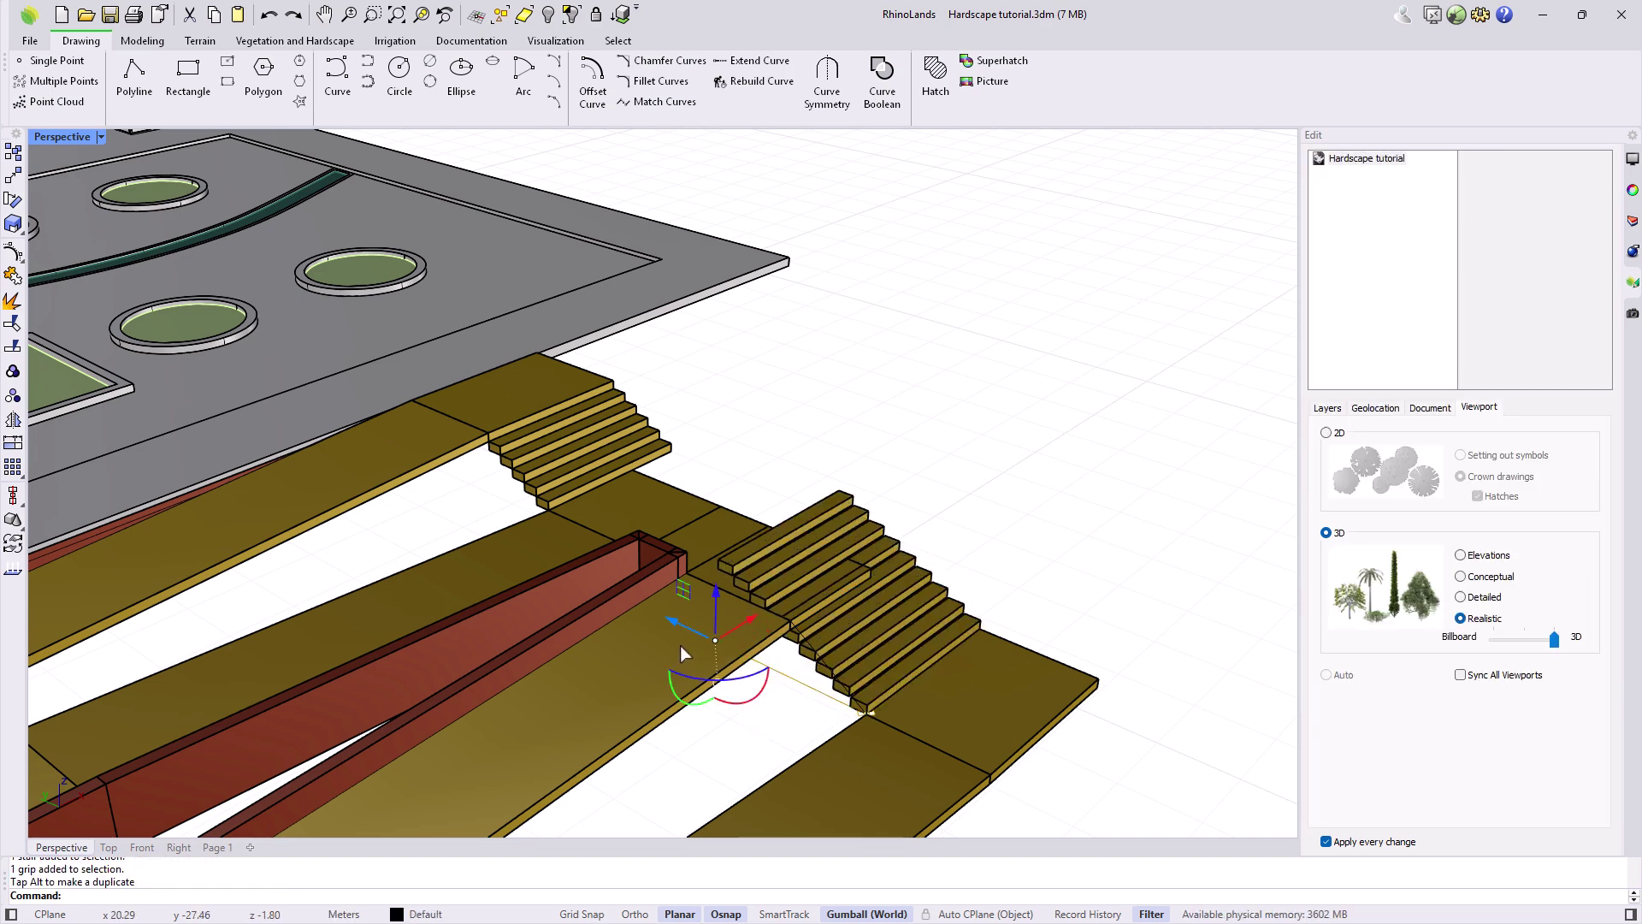
pyautogui.hotkey('ctrl', 'z')
pyautogui.moveTo(691, 700); pyautogui.dragTo(701, 651, button='right')
# Set the Perspective view to Rendered display and copy the ramp's properties onto both stairs so they share its material
pyautogui.click(100, 138)
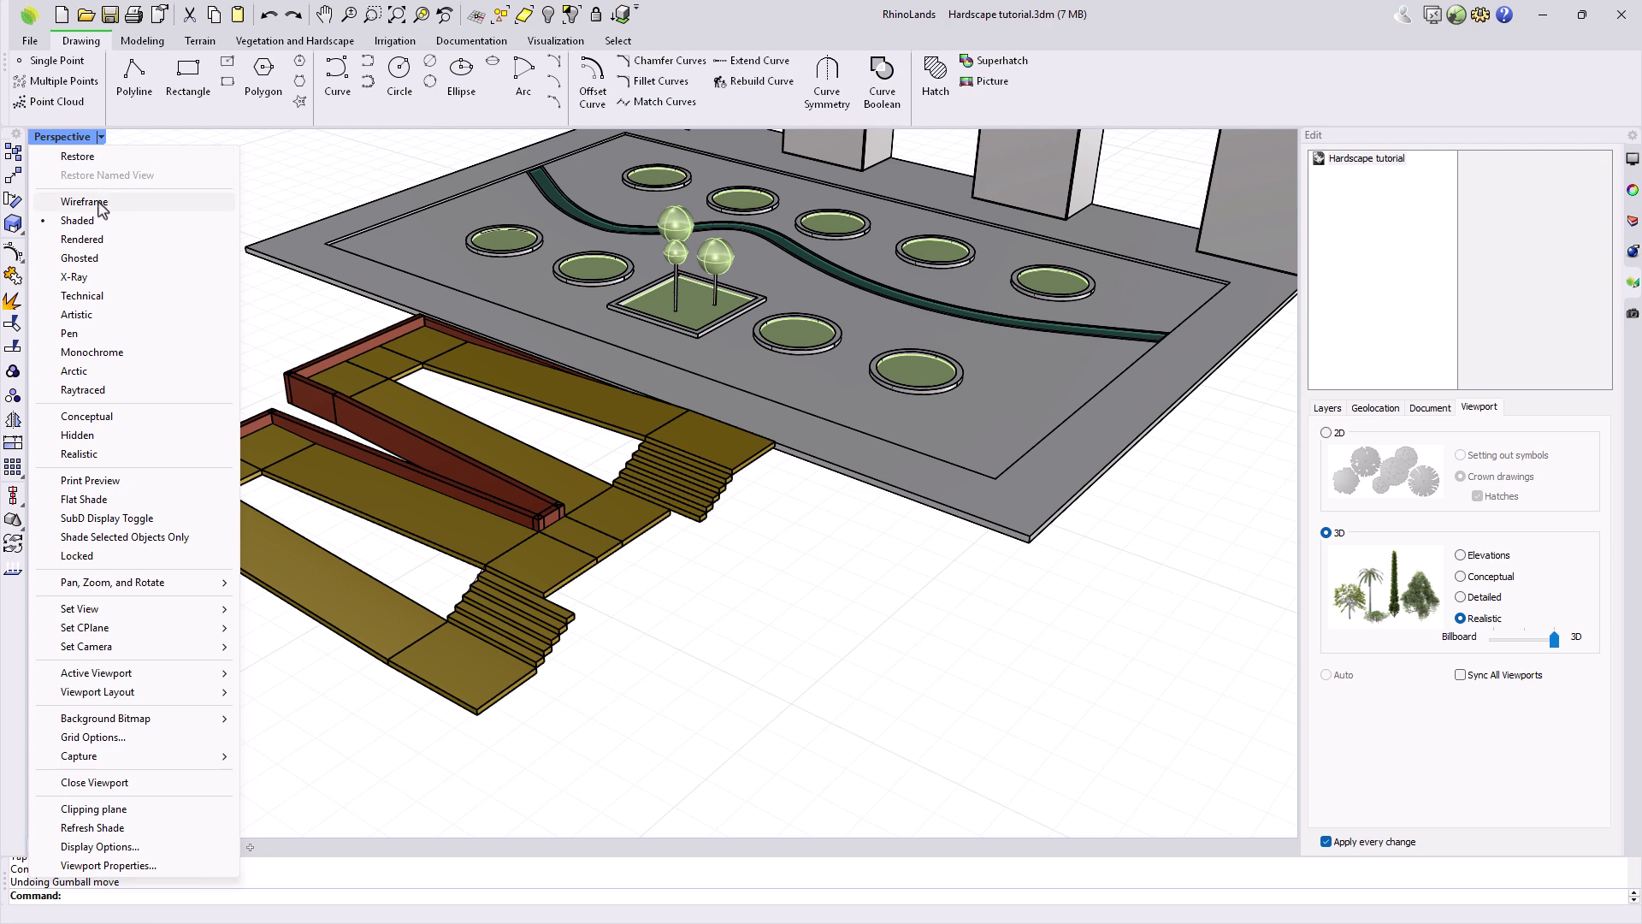
pyautogui.click(82, 240)
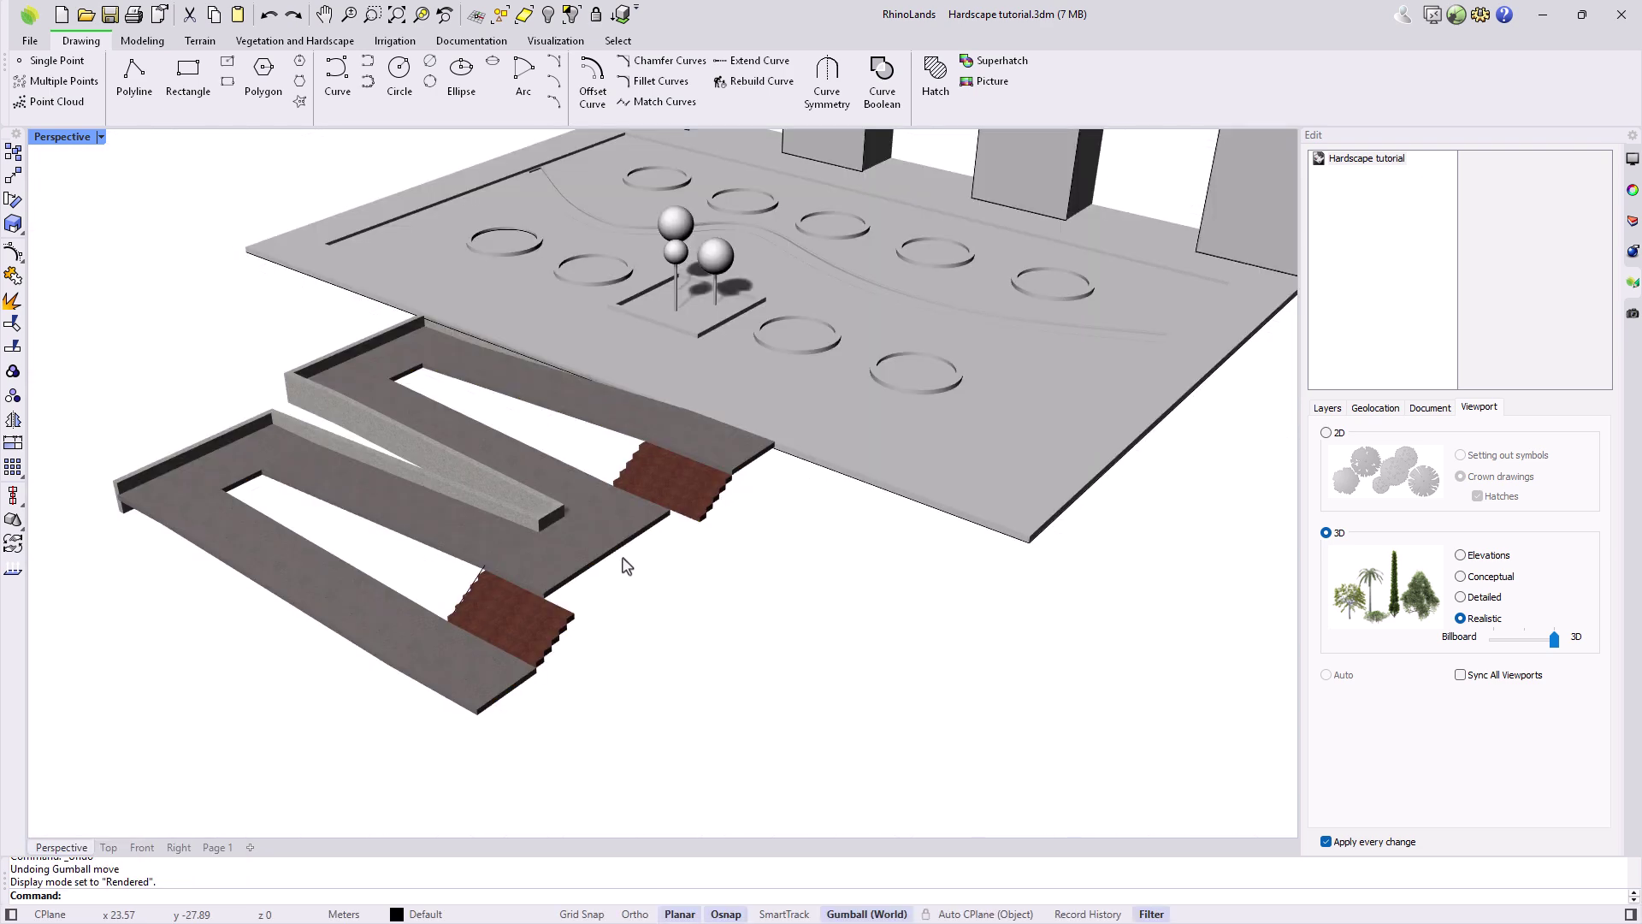
pyautogui.scroll(4, 642, 565)
pyautogui.click(676, 469)
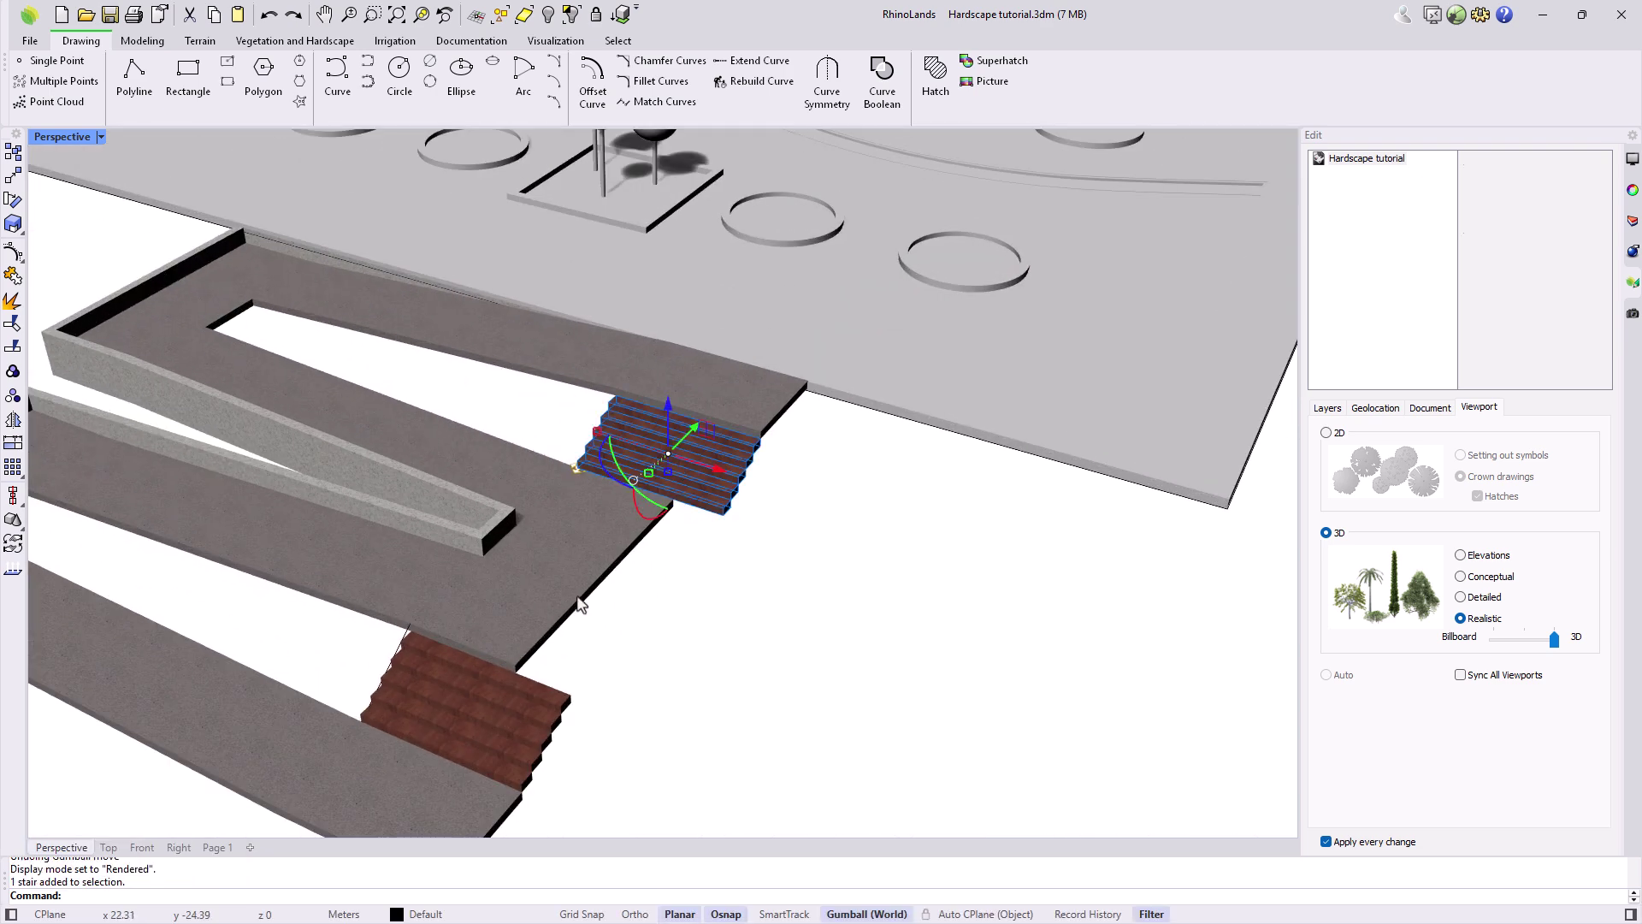
pyautogui.keyDown('shift'); pyautogui.click(530, 726); pyautogui.keyUp('shift')
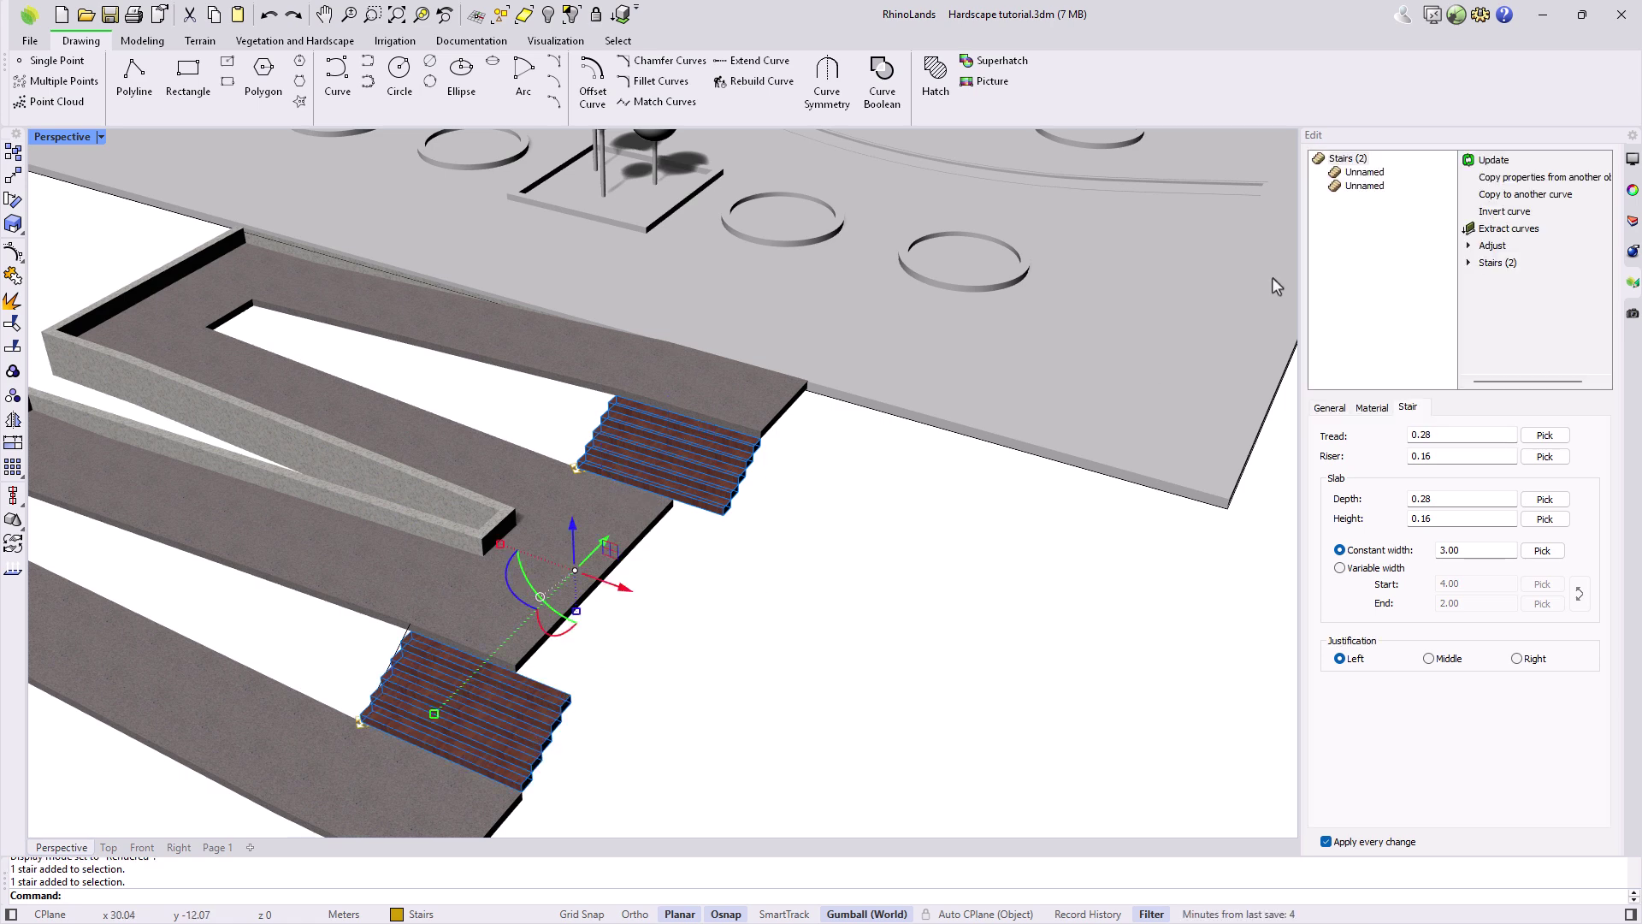
pyautogui.click(1540, 177)
pyautogui.click(587, 517)
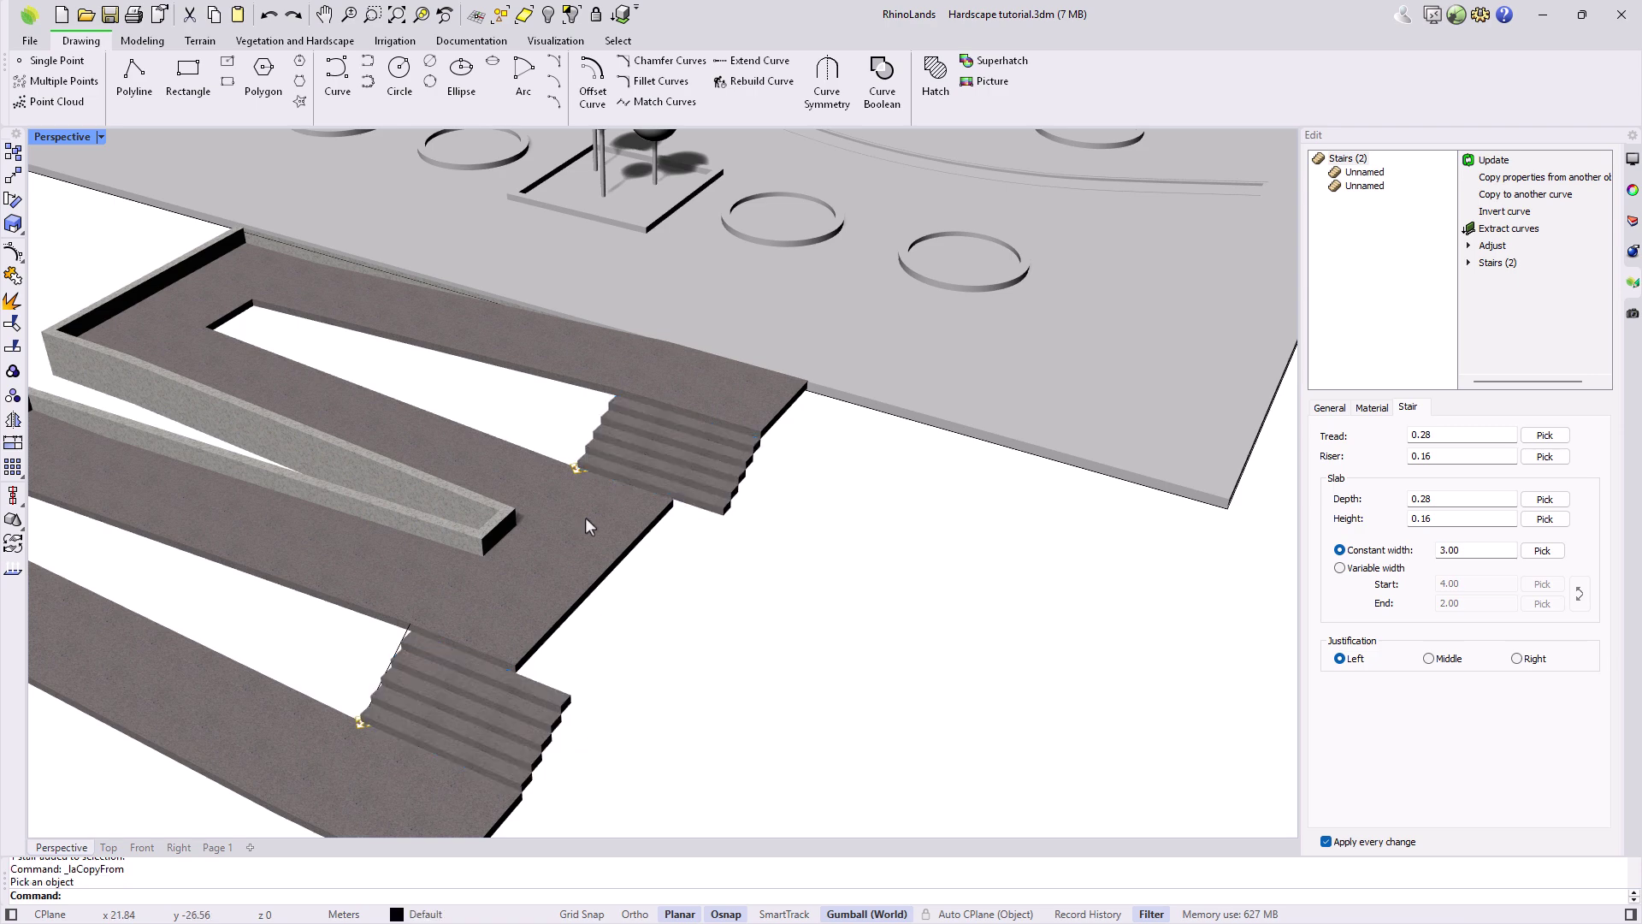
pyautogui.click(643, 551)
pyautogui.scroll(-4, 891, 606)
pyautogui.moveTo(891, 606); pyautogui.dragTo(795, 609, button='right')
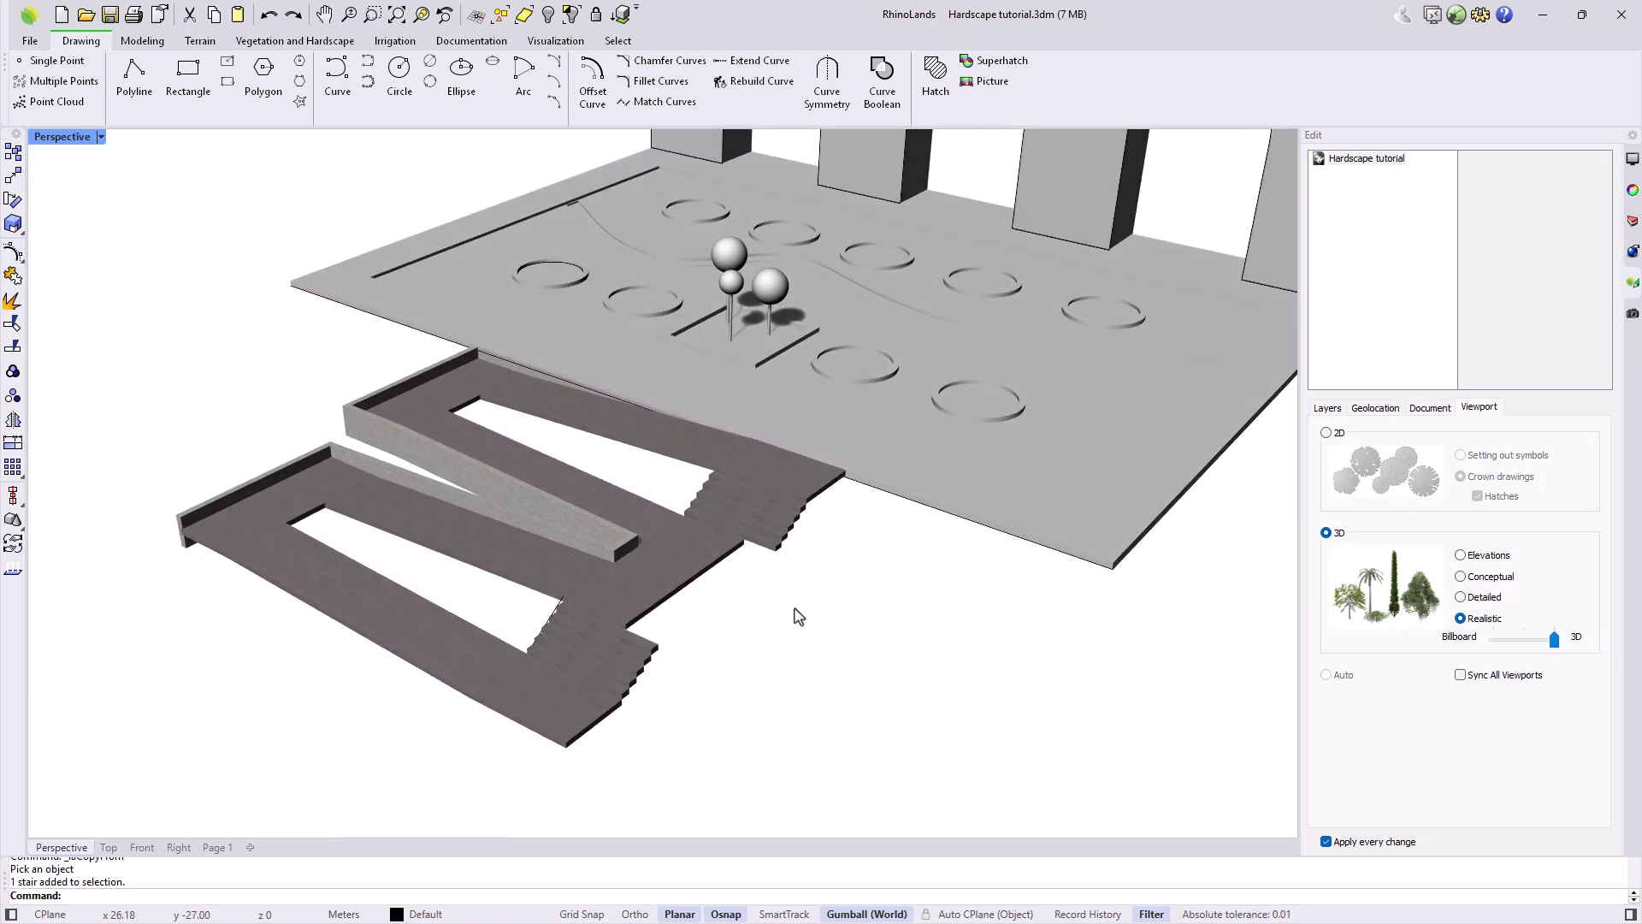
# Return the view to Shaded display and start a new stair with slab depth 5 and a constant width of 1
pyautogui.click(100, 137)
pyautogui.click(86, 220)
pyautogui.moveTo(760, 789)
pyautogui.mouseDown(button='right')
pyautogui.moveTo(767, 768)
pyautogui.moveTo(675, 689)
pyautogui.mouseUp(button='right')
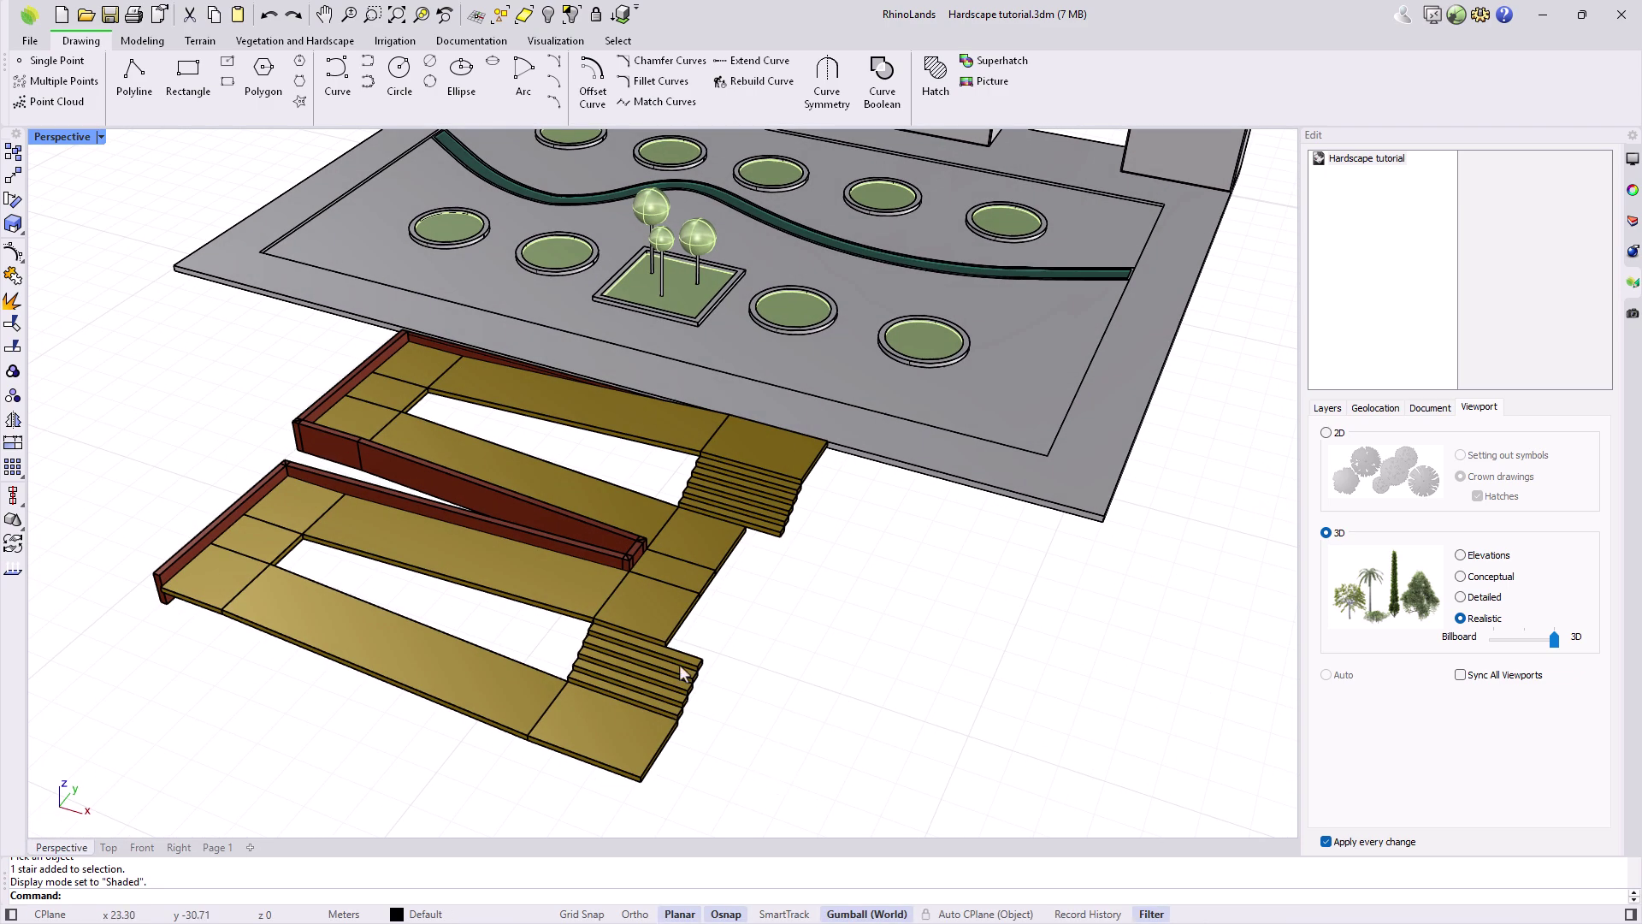
pyautogui.click(283, 41)
pyautogui.click(570, 80)
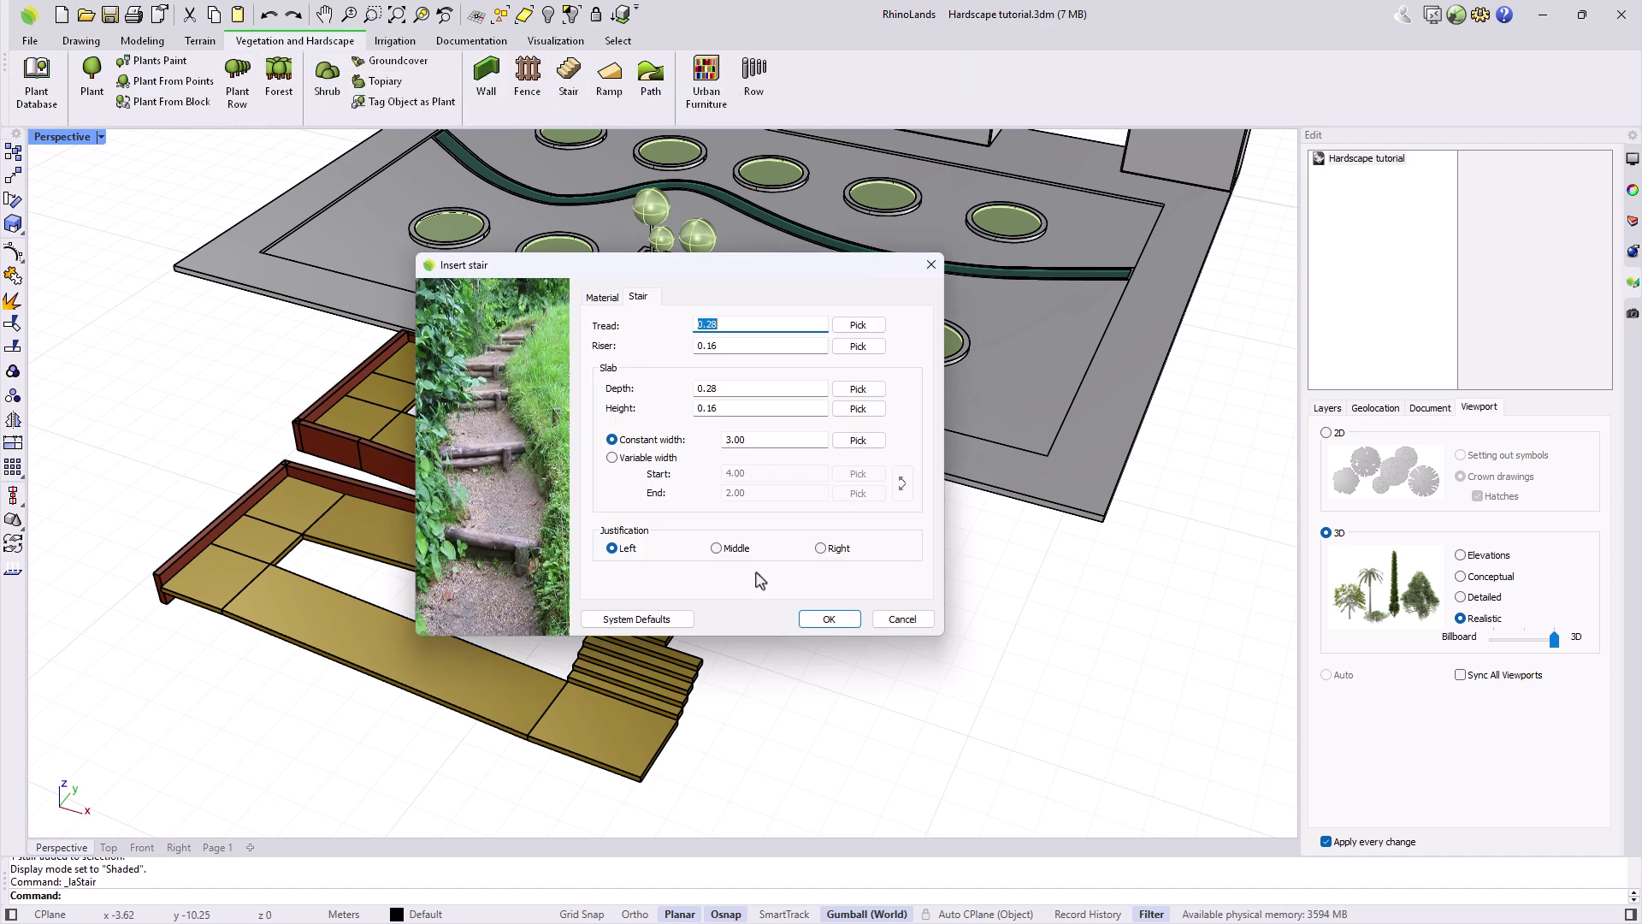
pyautogui.doubleClick(731, 440)
pyautogui.write('1')
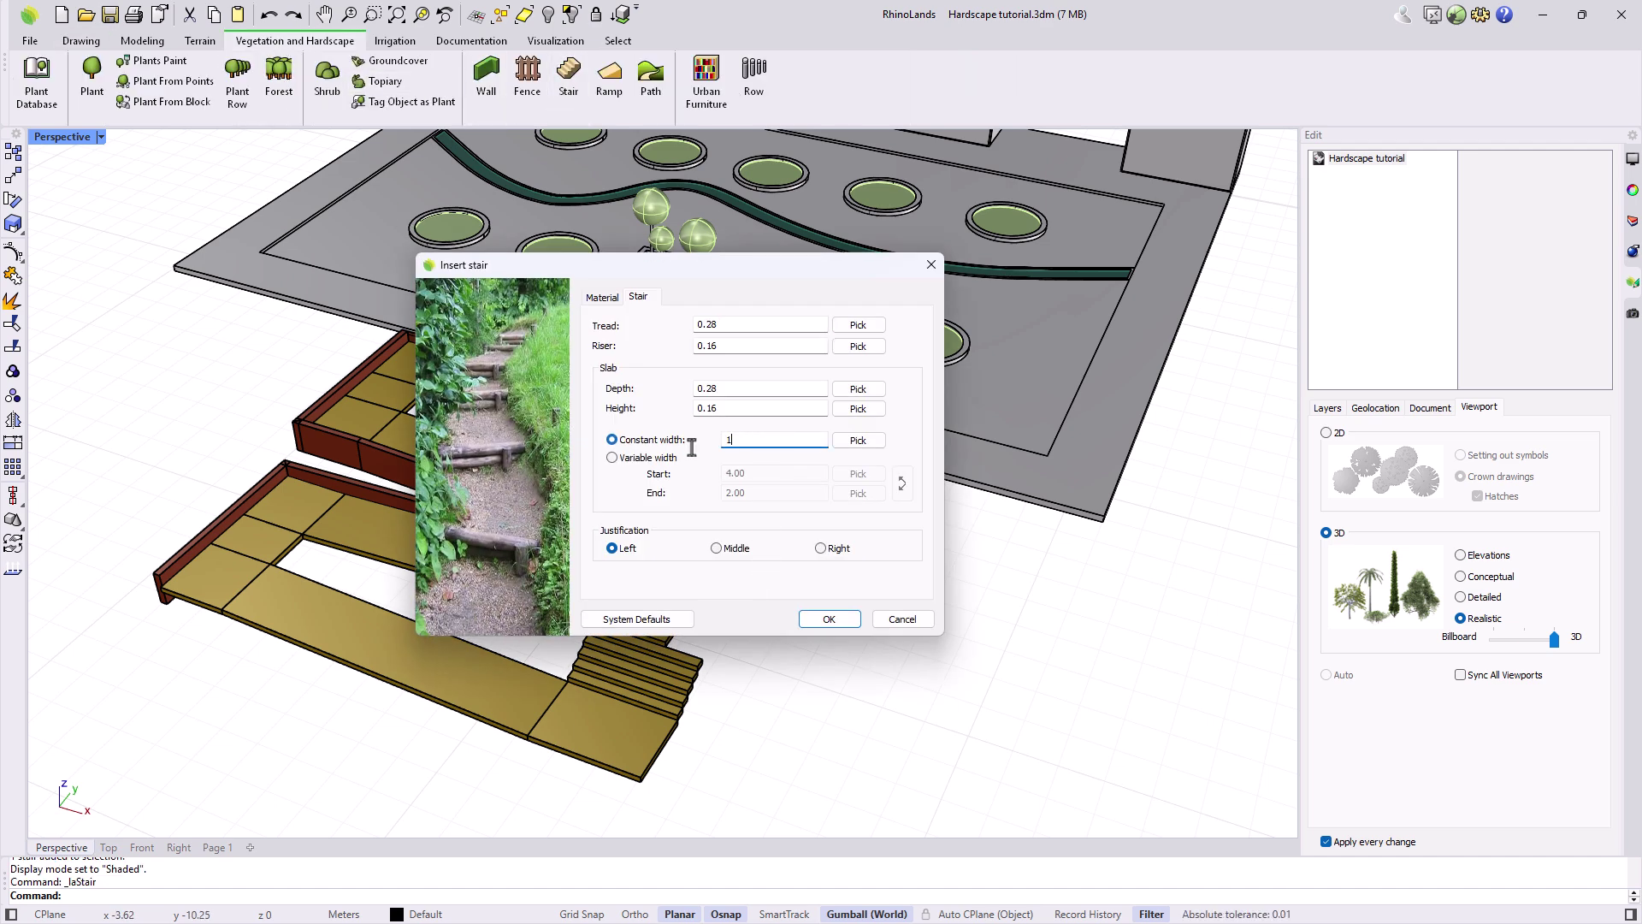
pyautogui.doubleClick(708, 388)
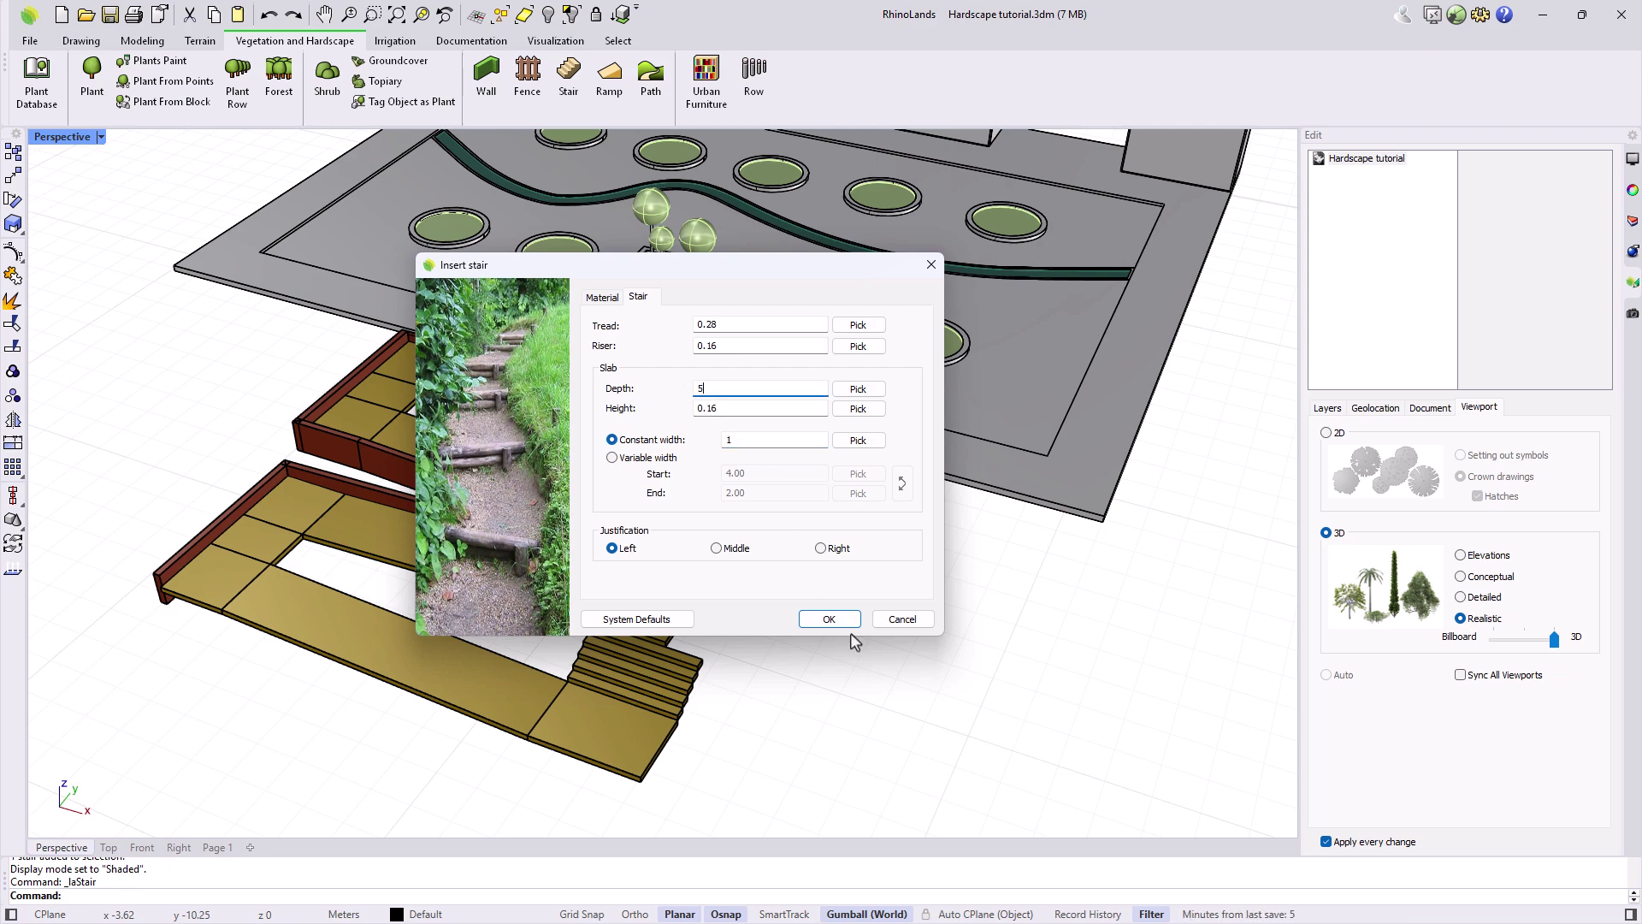
pyautogui.click(829, 620)
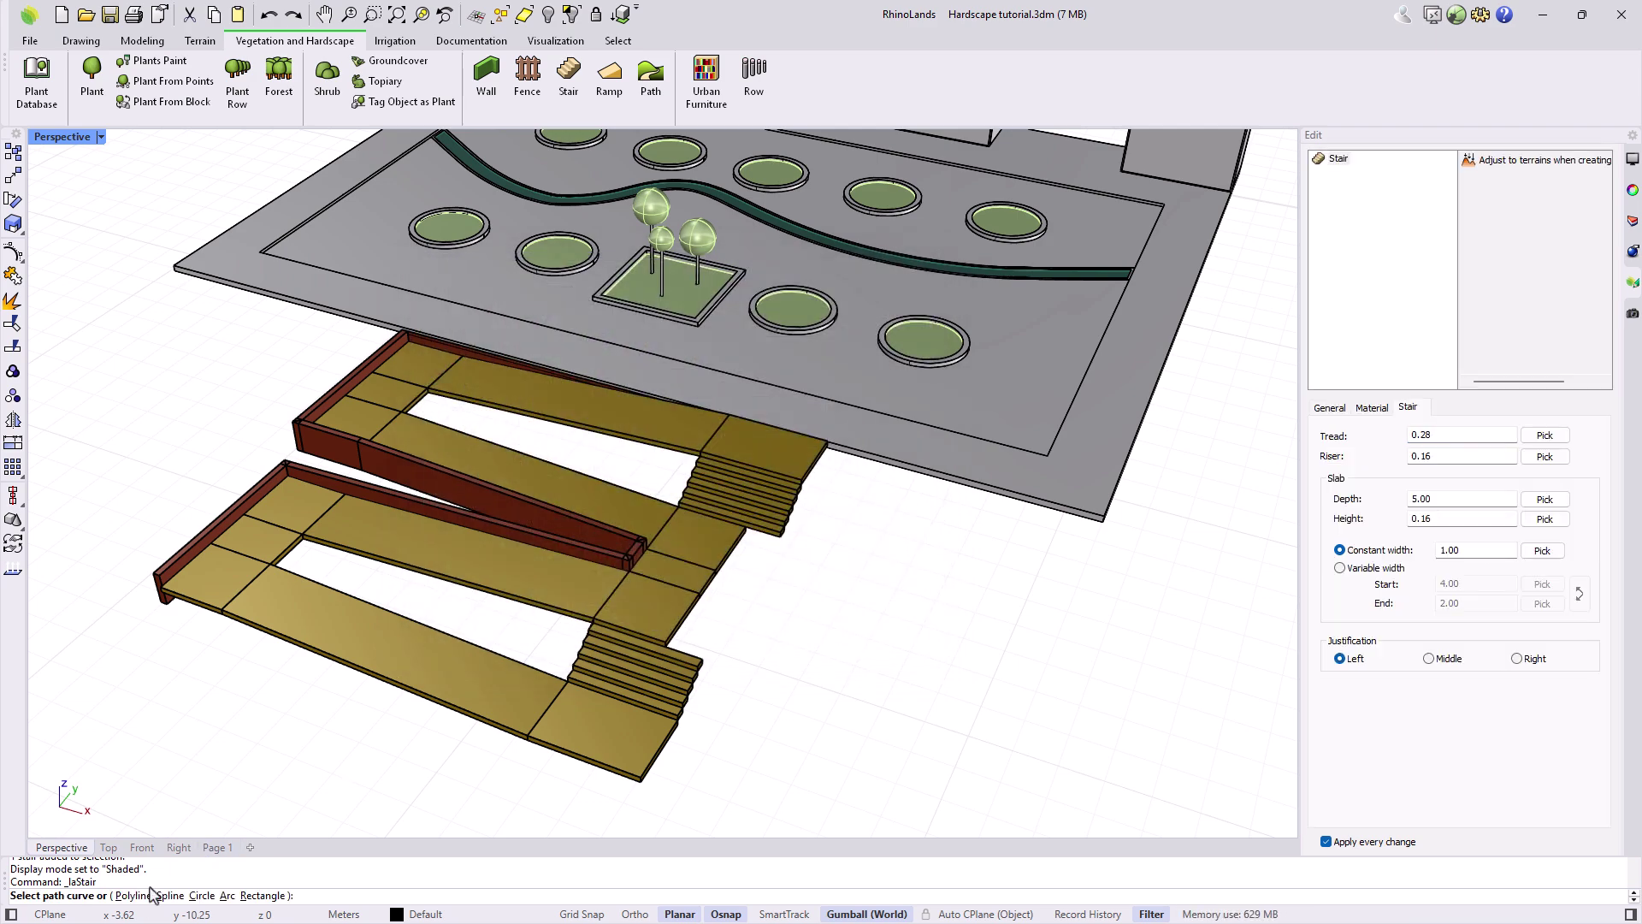
# Draw the stair's polyline path along the middle landing's outer edge, from its lower corner to its upper corner
pyautogui.click(137, 895)
pyautogui.scroll(3, 661, 669)
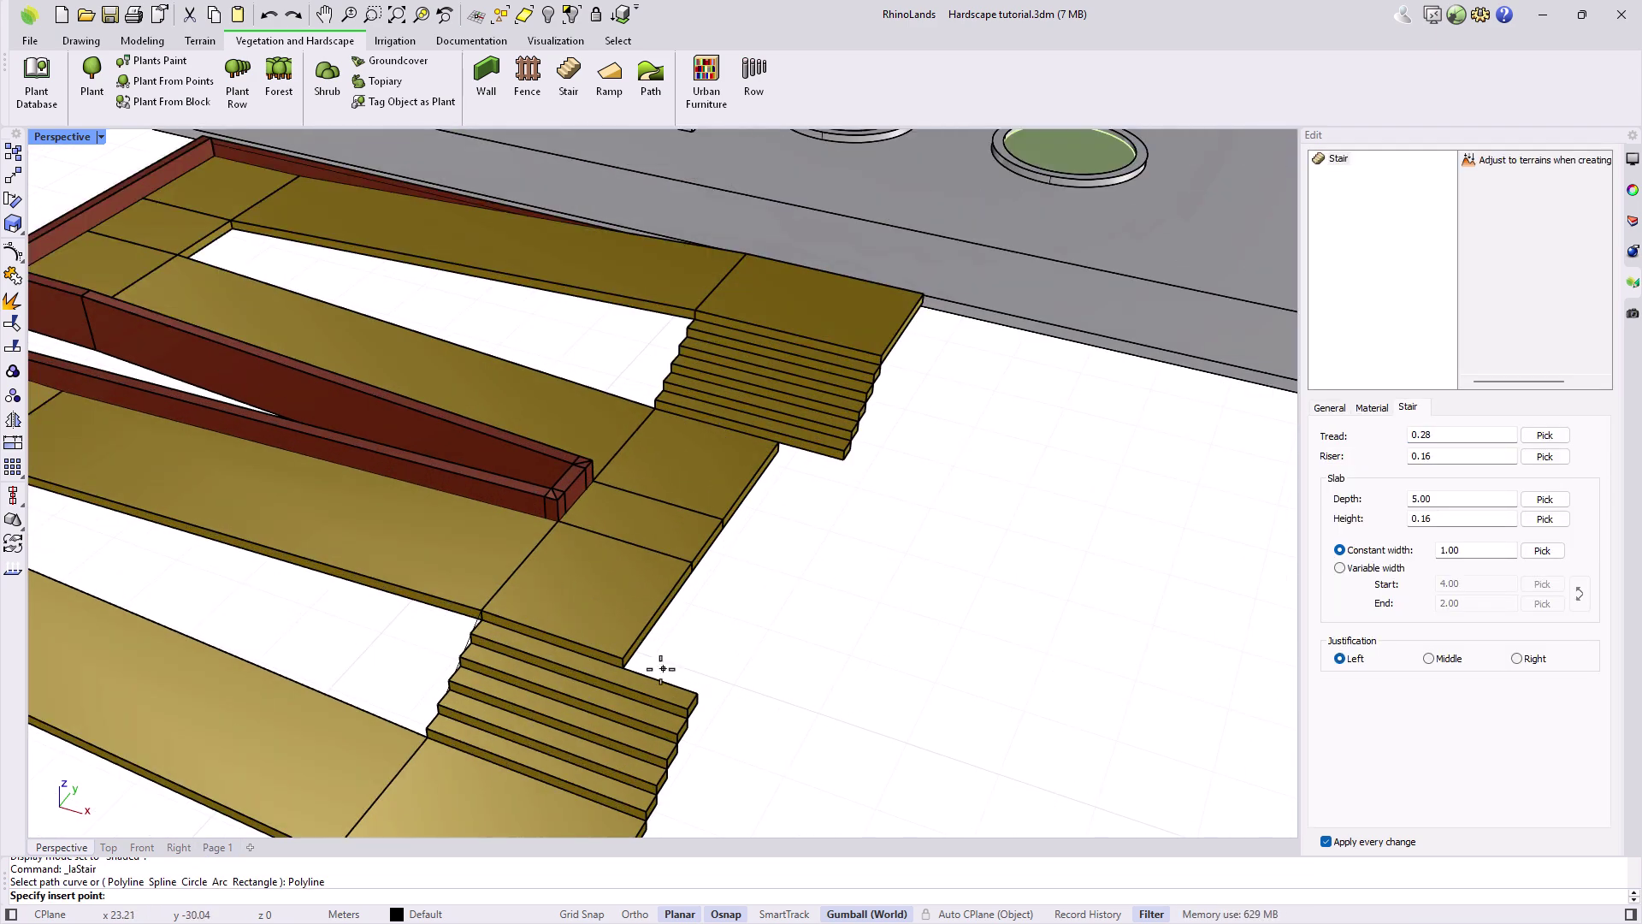
pyautogui.scroll(2, 624, 678)
pyautogui.click(618, 663)
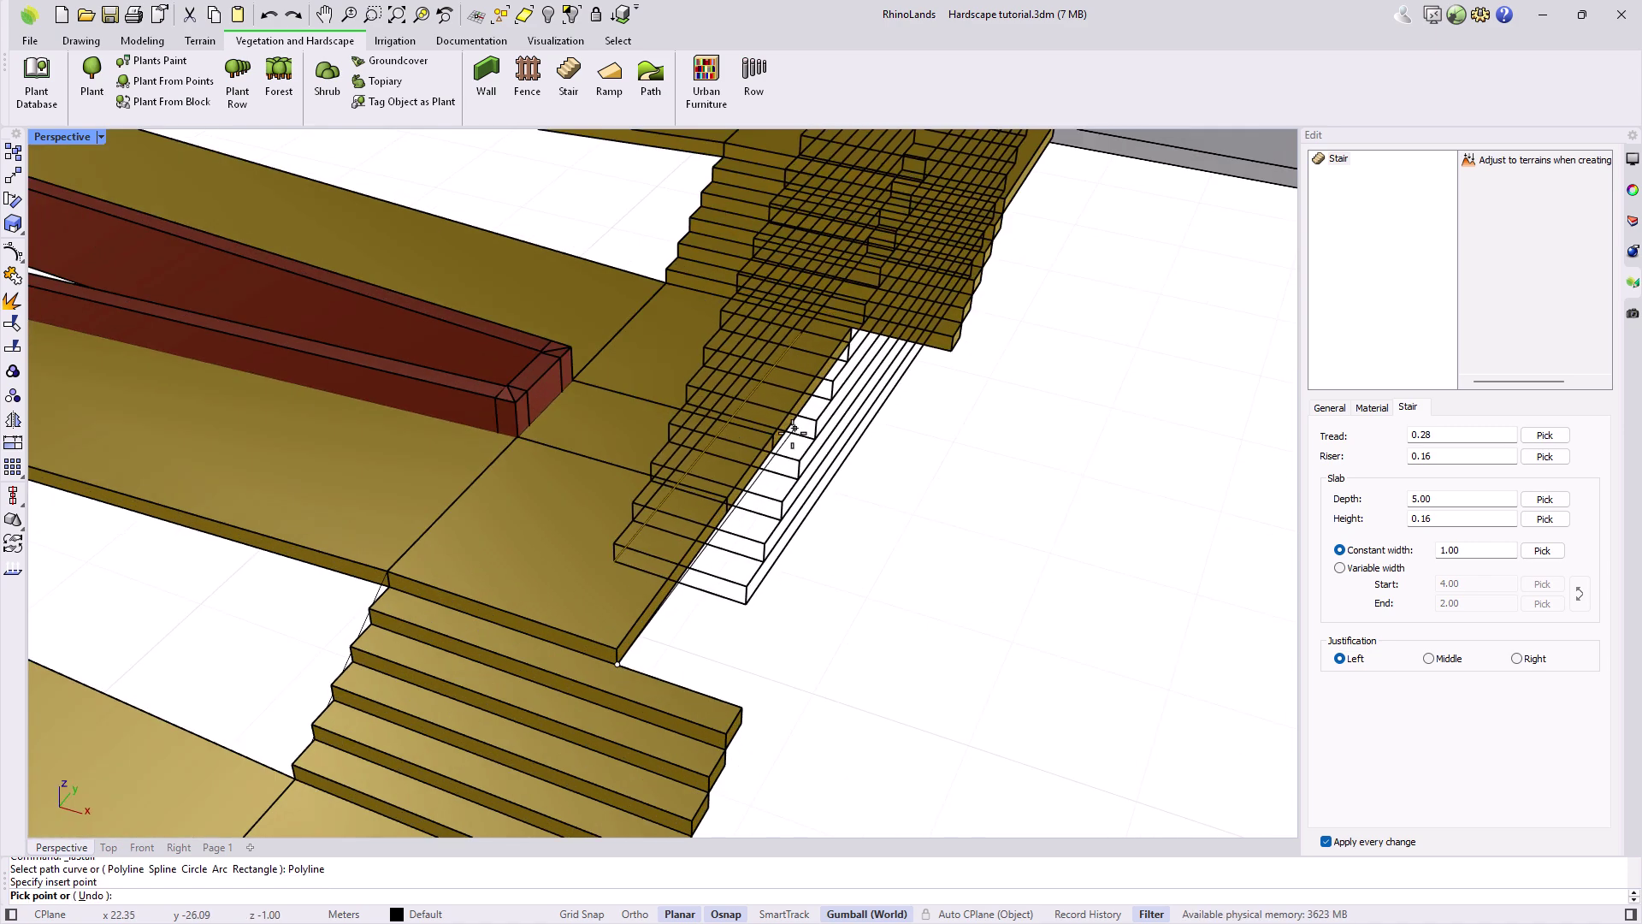
pyautogui.scroll(3, 851, 346)
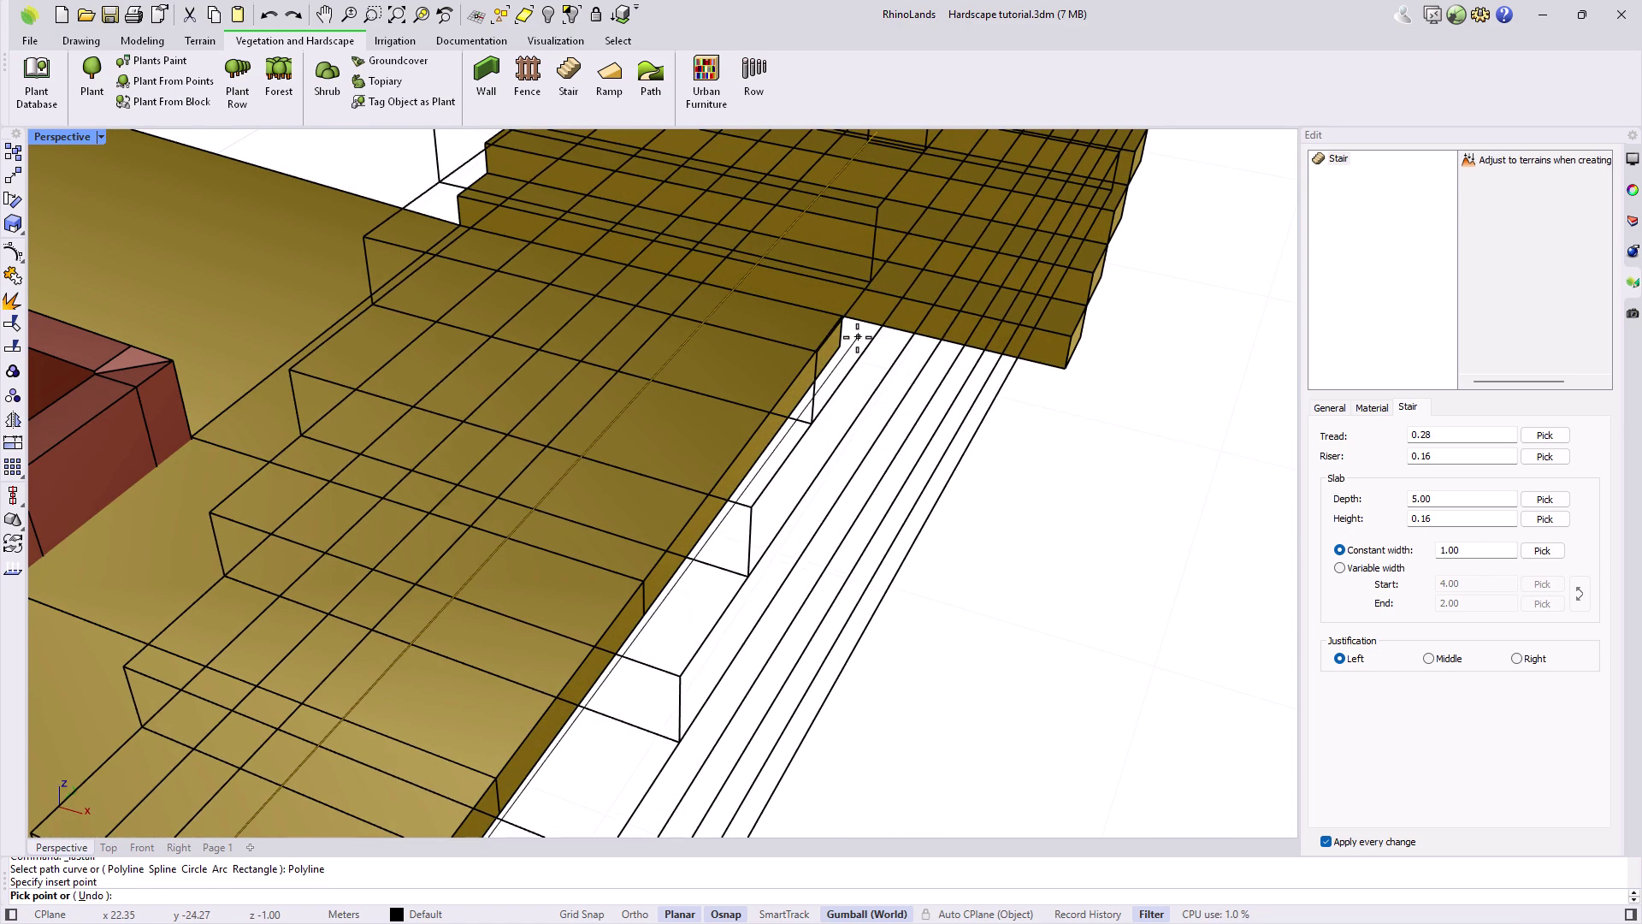
pyautogui.click(839, 347)
pyautogui.press('Return')
pyautogui.scroll(-4, 697, 449)
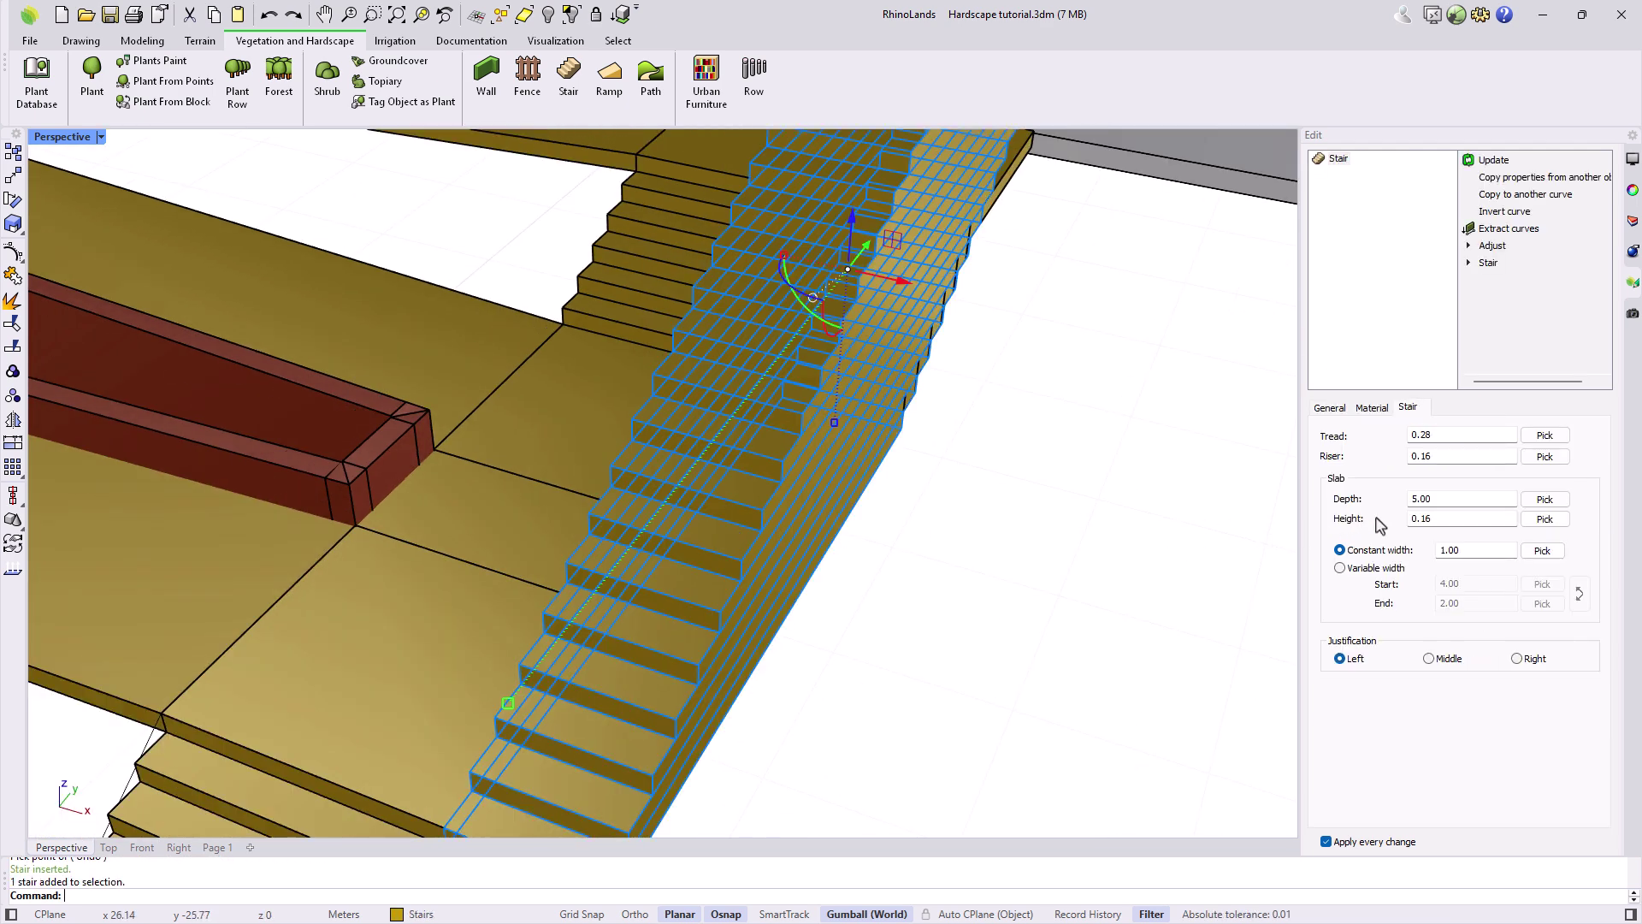
# Set the new stair's tread to 5 so it forms a flat extension of the middle landing, and deselect it
pyautogui.moveTo(1452, 438); pyautogui.dragTo(1375, 440)
pyautogui.scroll(-5, 882, 593)
pyautogui.click(893, 647)
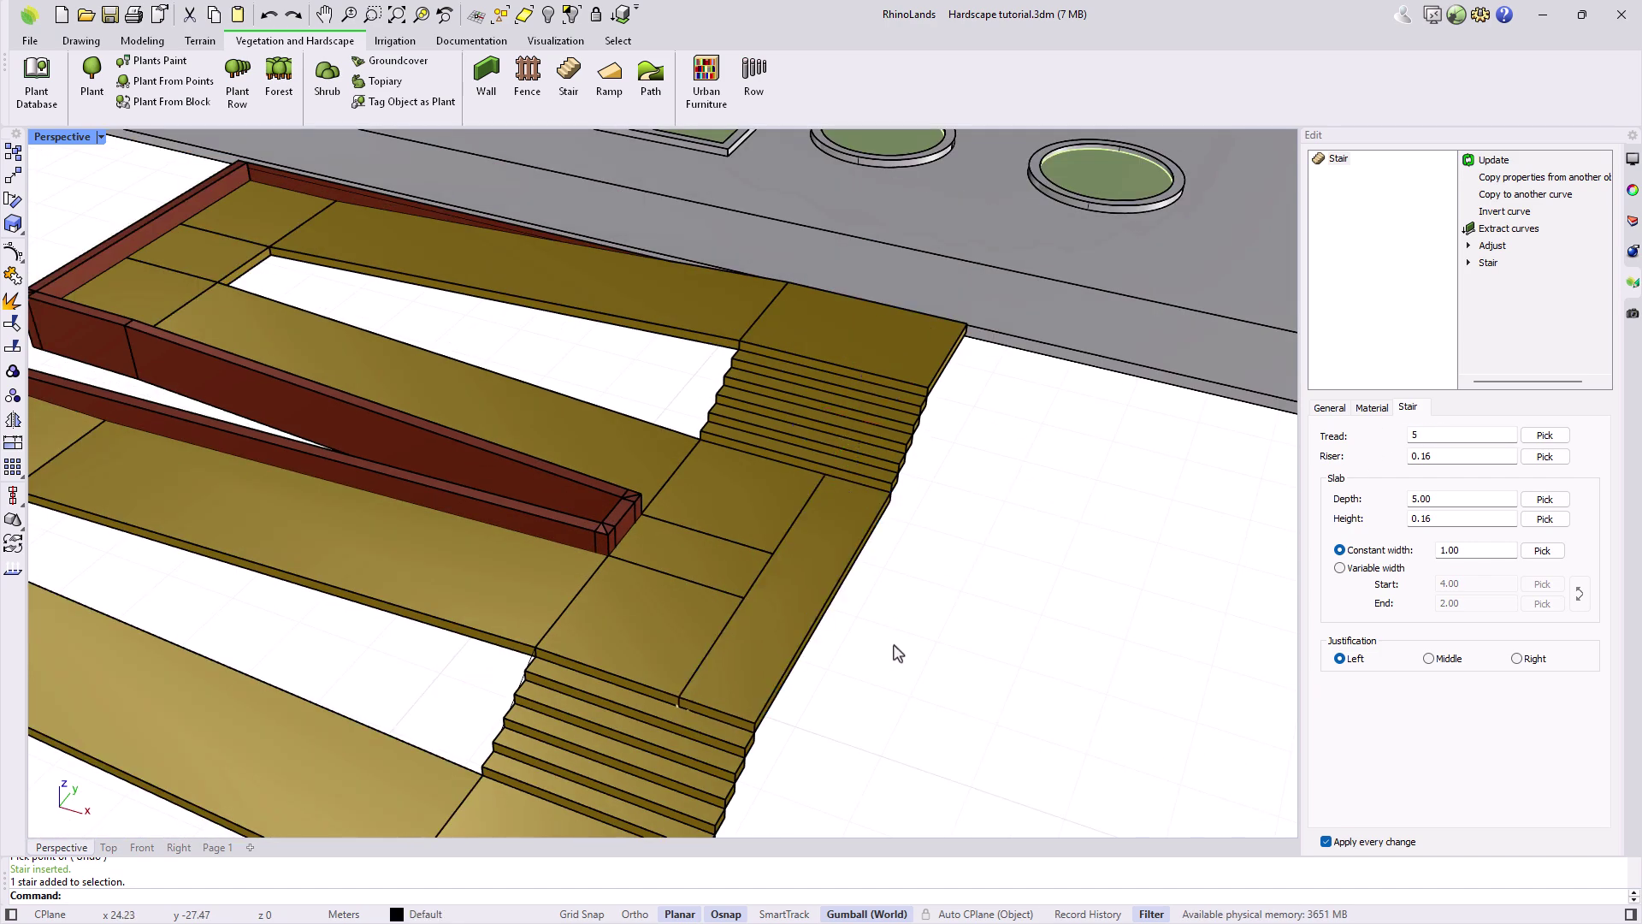
pyautogui.scroll(-3, 883, 606)
pyautogui.moveTo(888, 652); pyautogui.dragTo(856, 605, button='right')
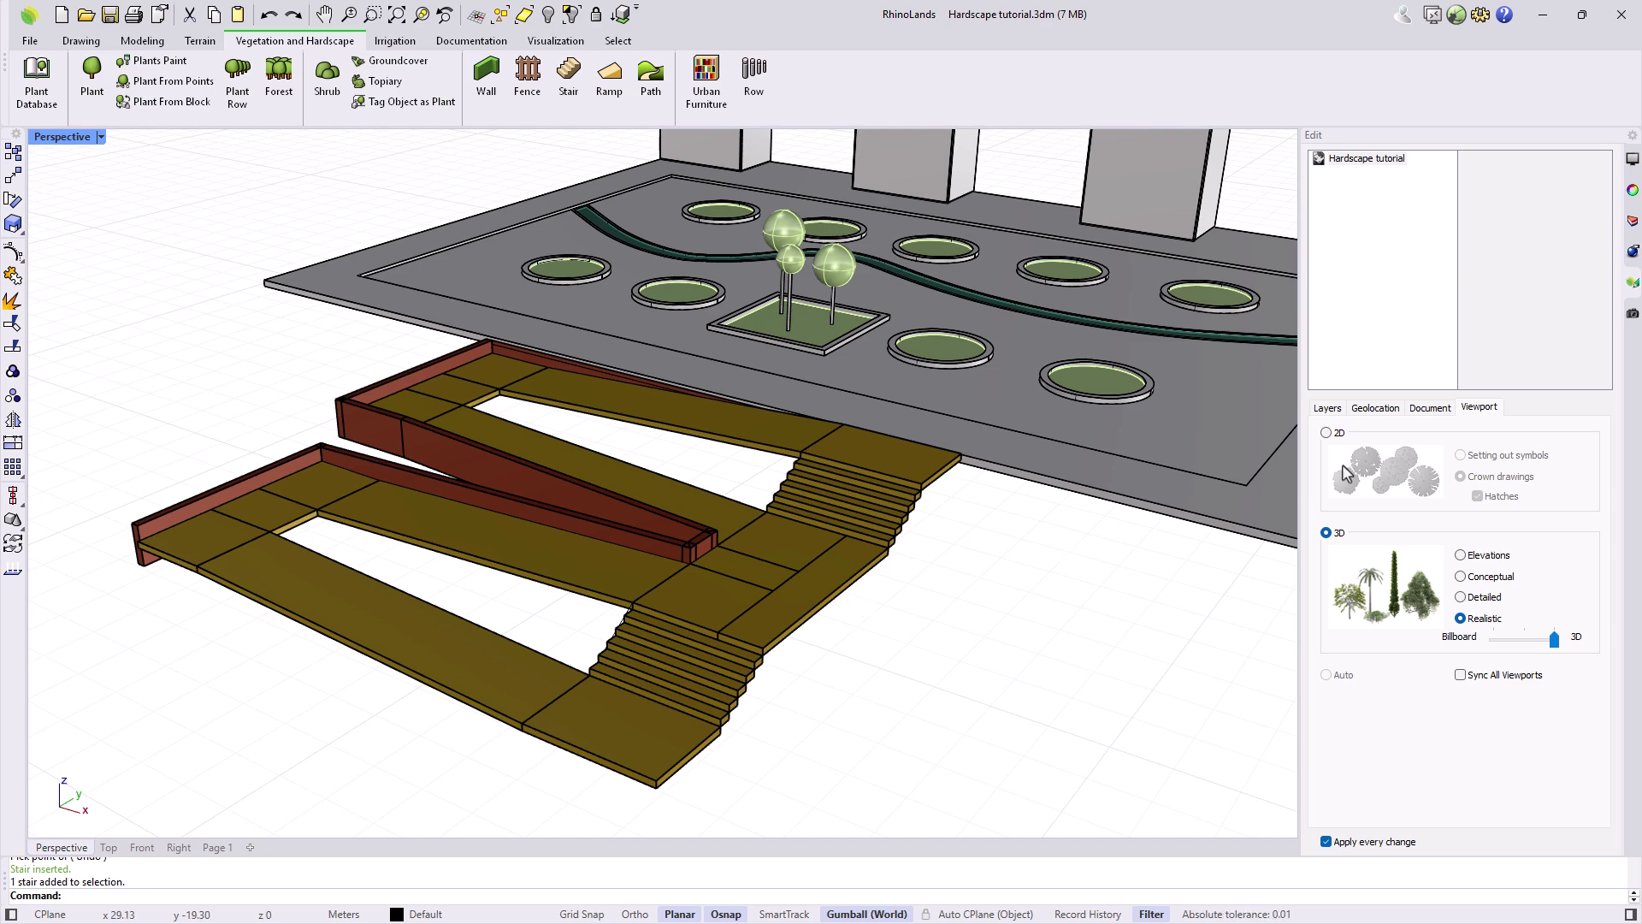
# Show the Terrains layer and hide the Stairs layer
pyautogui.click(1633, 225)
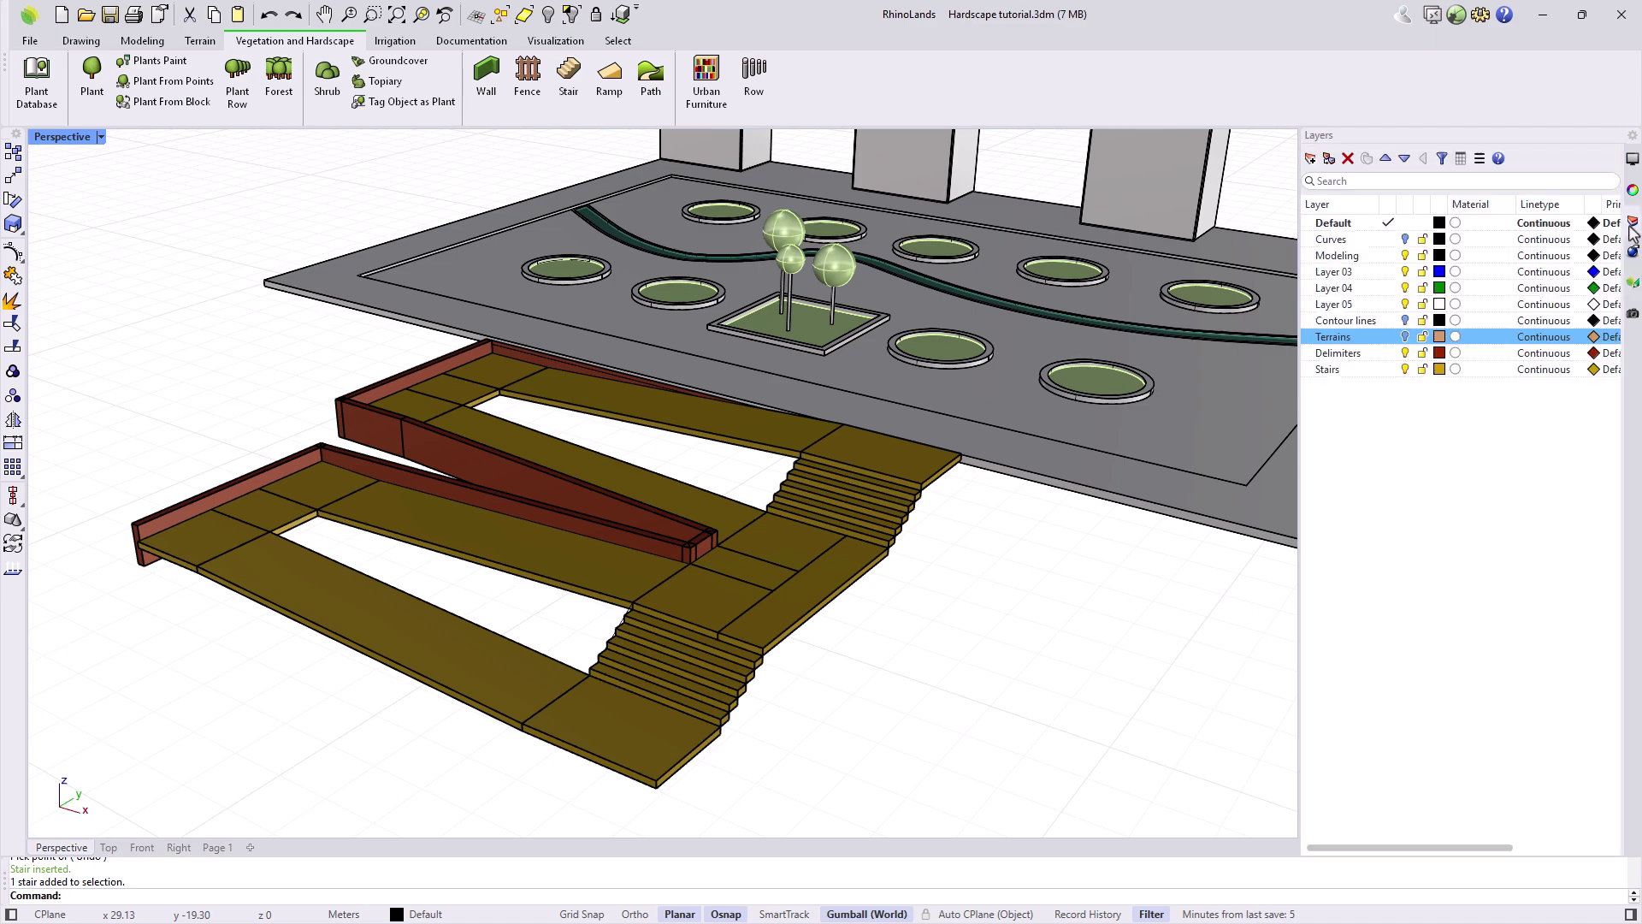
pyautogui.click(1405, 336)
pyautogui.scroll(-5, 367, 695)
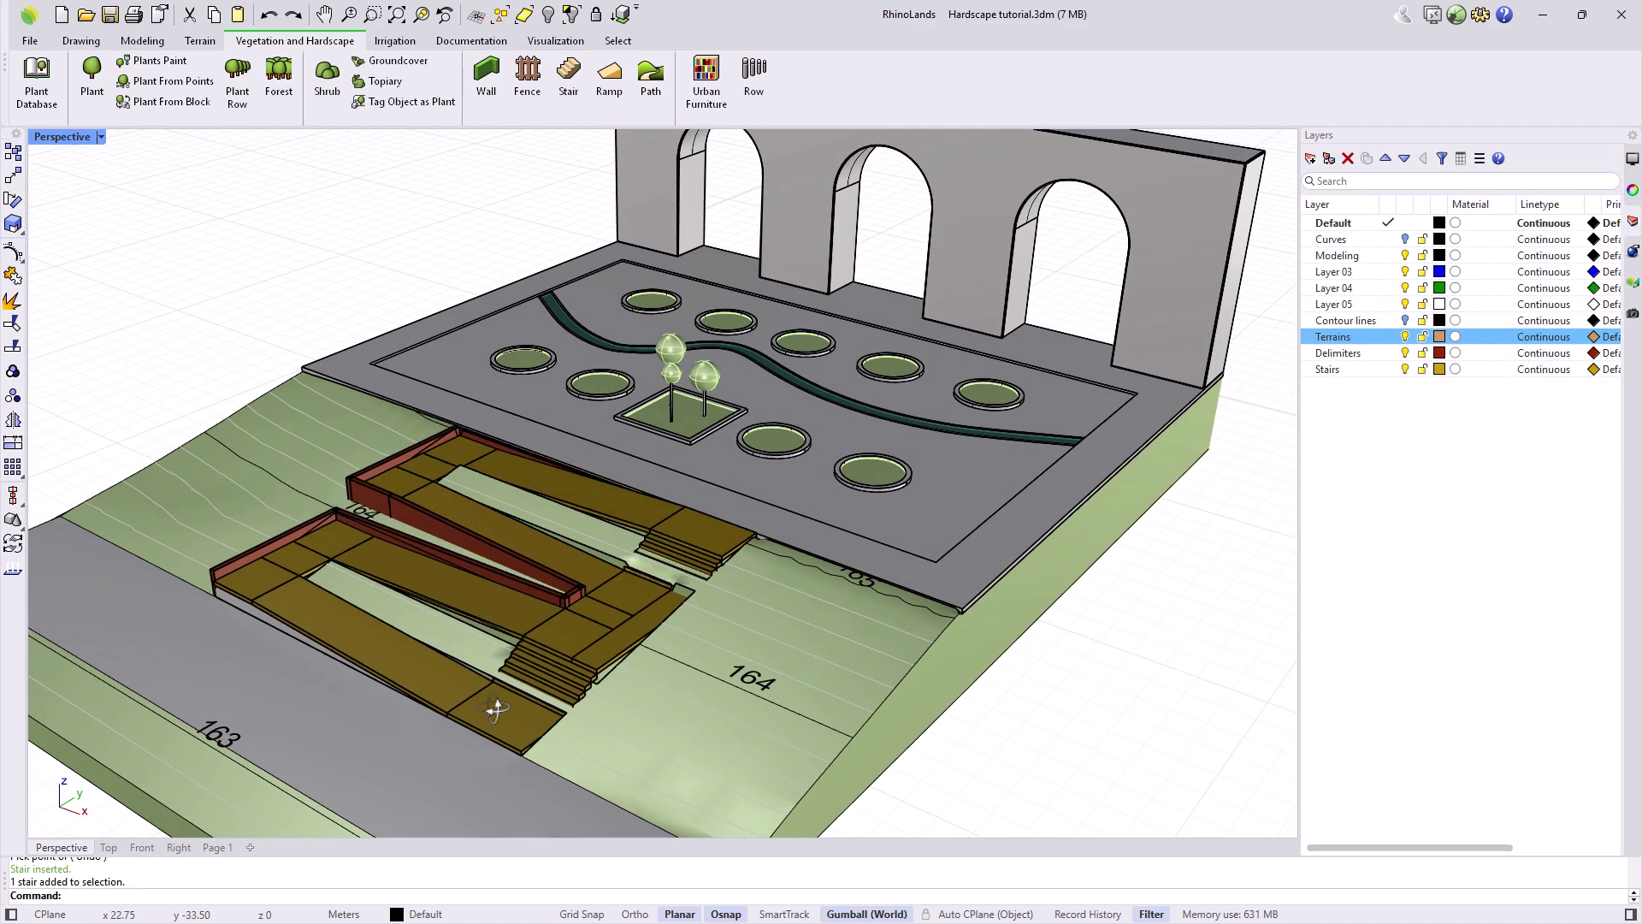
pyautogui.click(1406, 369)
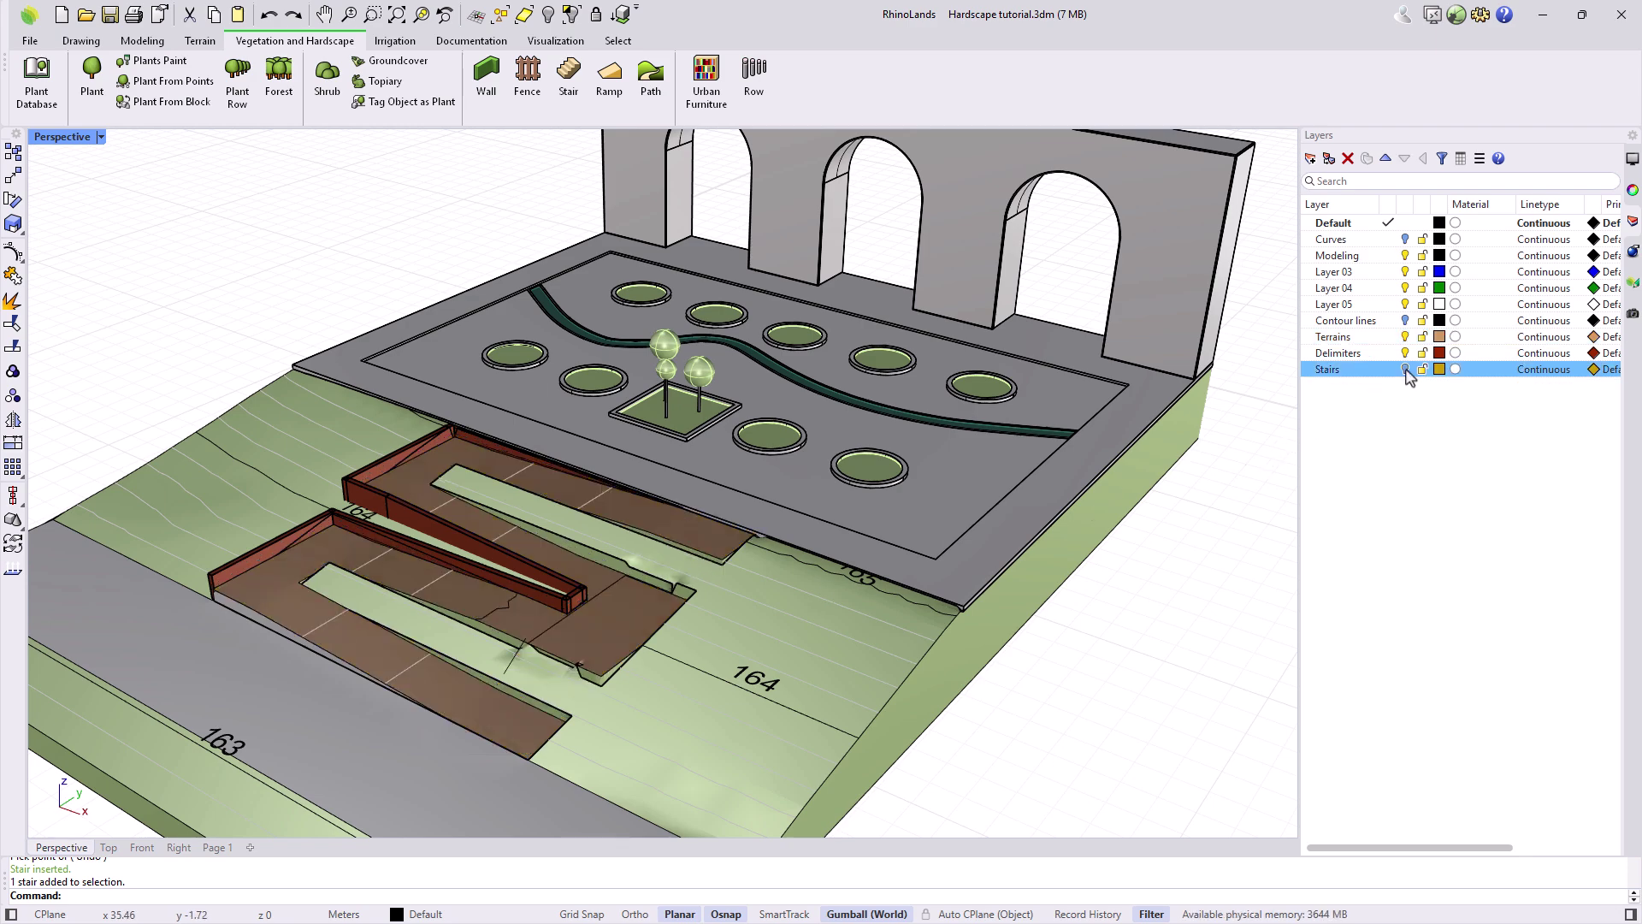
# Draw a polyline across the upper gap, from the middle landing's outer corner to the top landing's outer corner on the terrain
pyautogui.click(83, 43)
pyautogui.click(134, 86)
pyautogui.scroll(-5, 520, 547)
pyautogui.moveTo(513, 608)
pyautogui.mouseDown(button='right')
pyautogui.moveTo(709, 576)
pyautogui.moveTo(722, 616)
pyautogui.mouseUp(button='right')
pyautogui.scroll(9, 713, 614)
pyautogui.click(704, 574)
pyautogui.click(581, 448)
pyautogui.press('Return')
# Copy the new line -2 along the X axis to the inner side of the landings
pyautogui.click(606, 474)
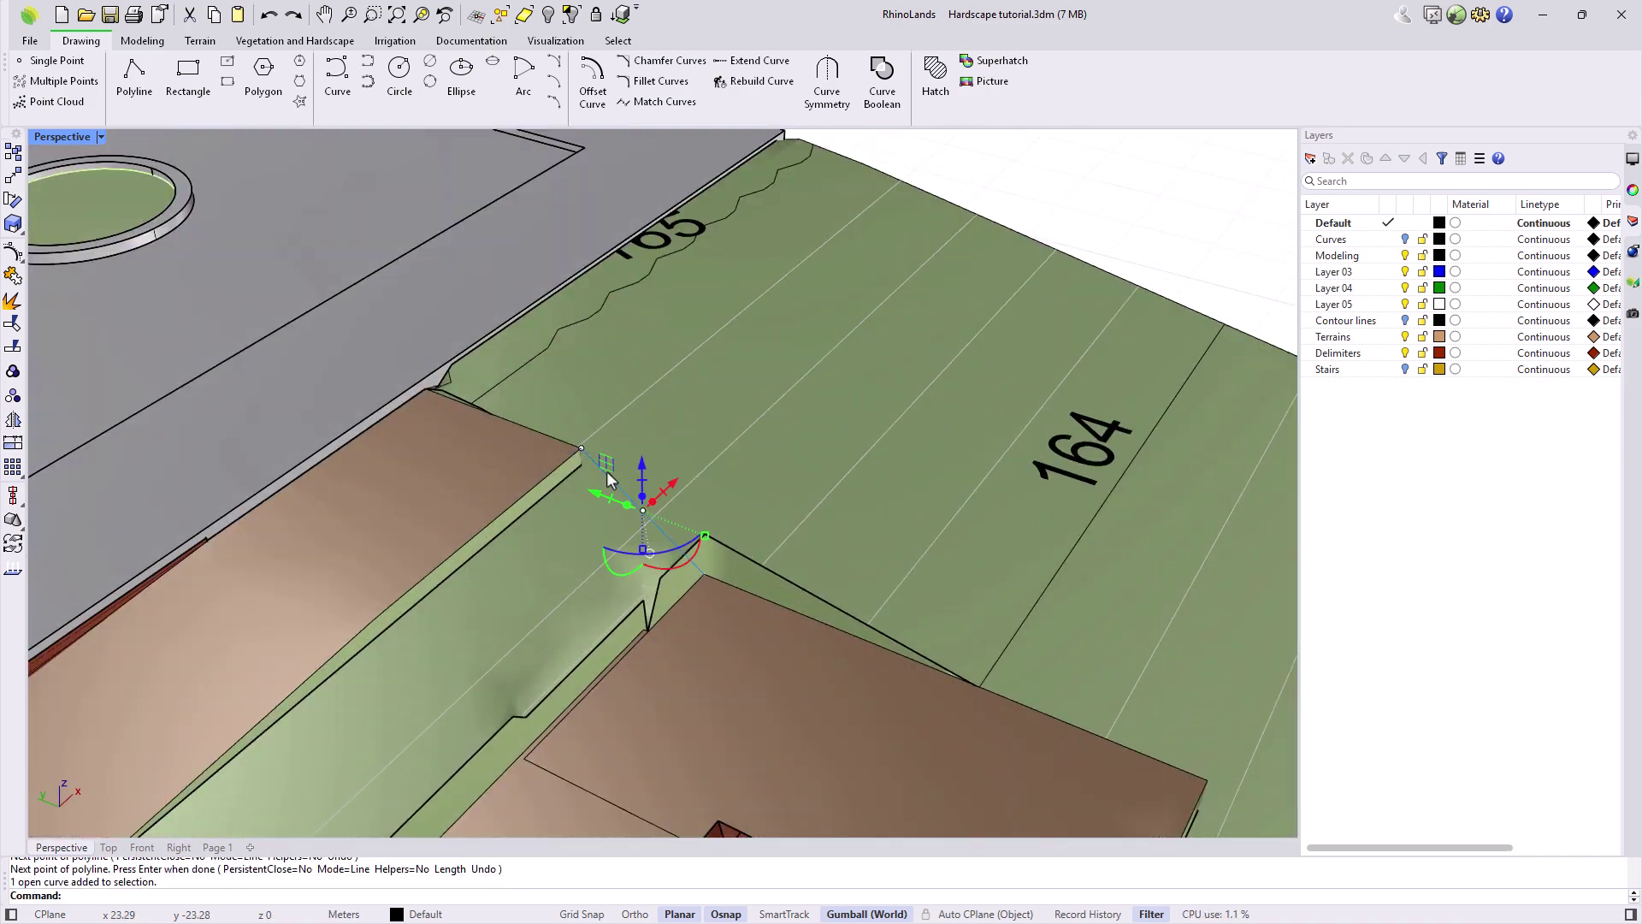
pyautogui.keyDown('alt'); pyautogui.click(674, 481); pyautogui.keyUp('alt')
pyautogui.write('-2')
pyautogui.press('Return')
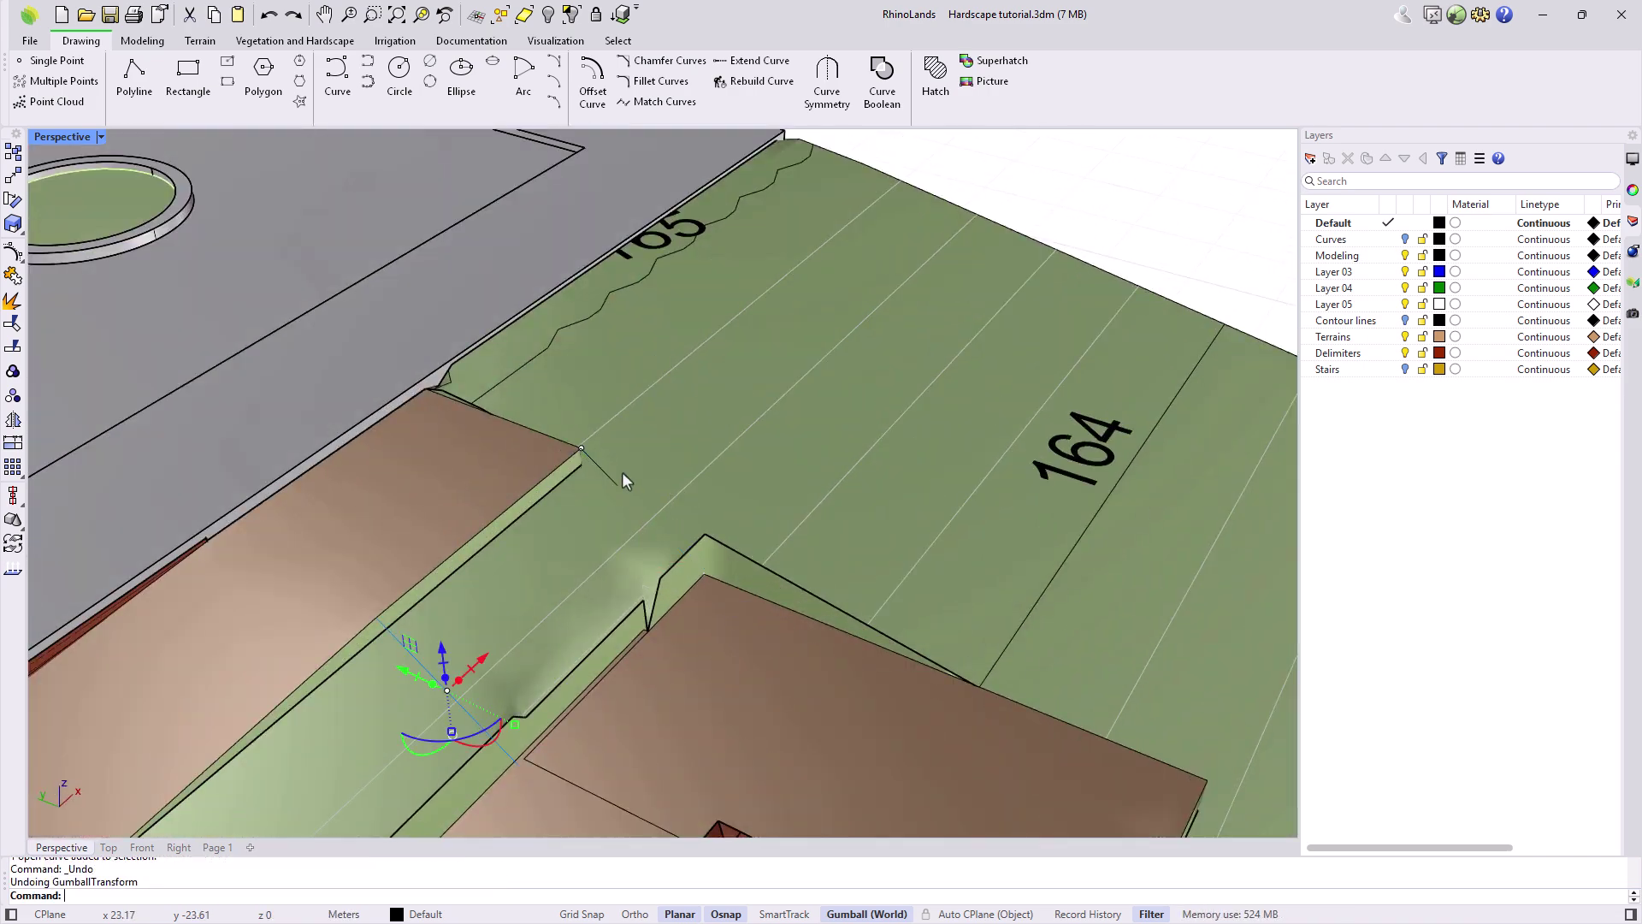
# Draw two polylines along the top and middle landing edges, connecting the ends of the two lines across the upper gap
pyautogui.keyDown('shift'); pyautogui.click(608, 470); pyautogui.keyUp('shift')
pyautogui.click(134, 75)
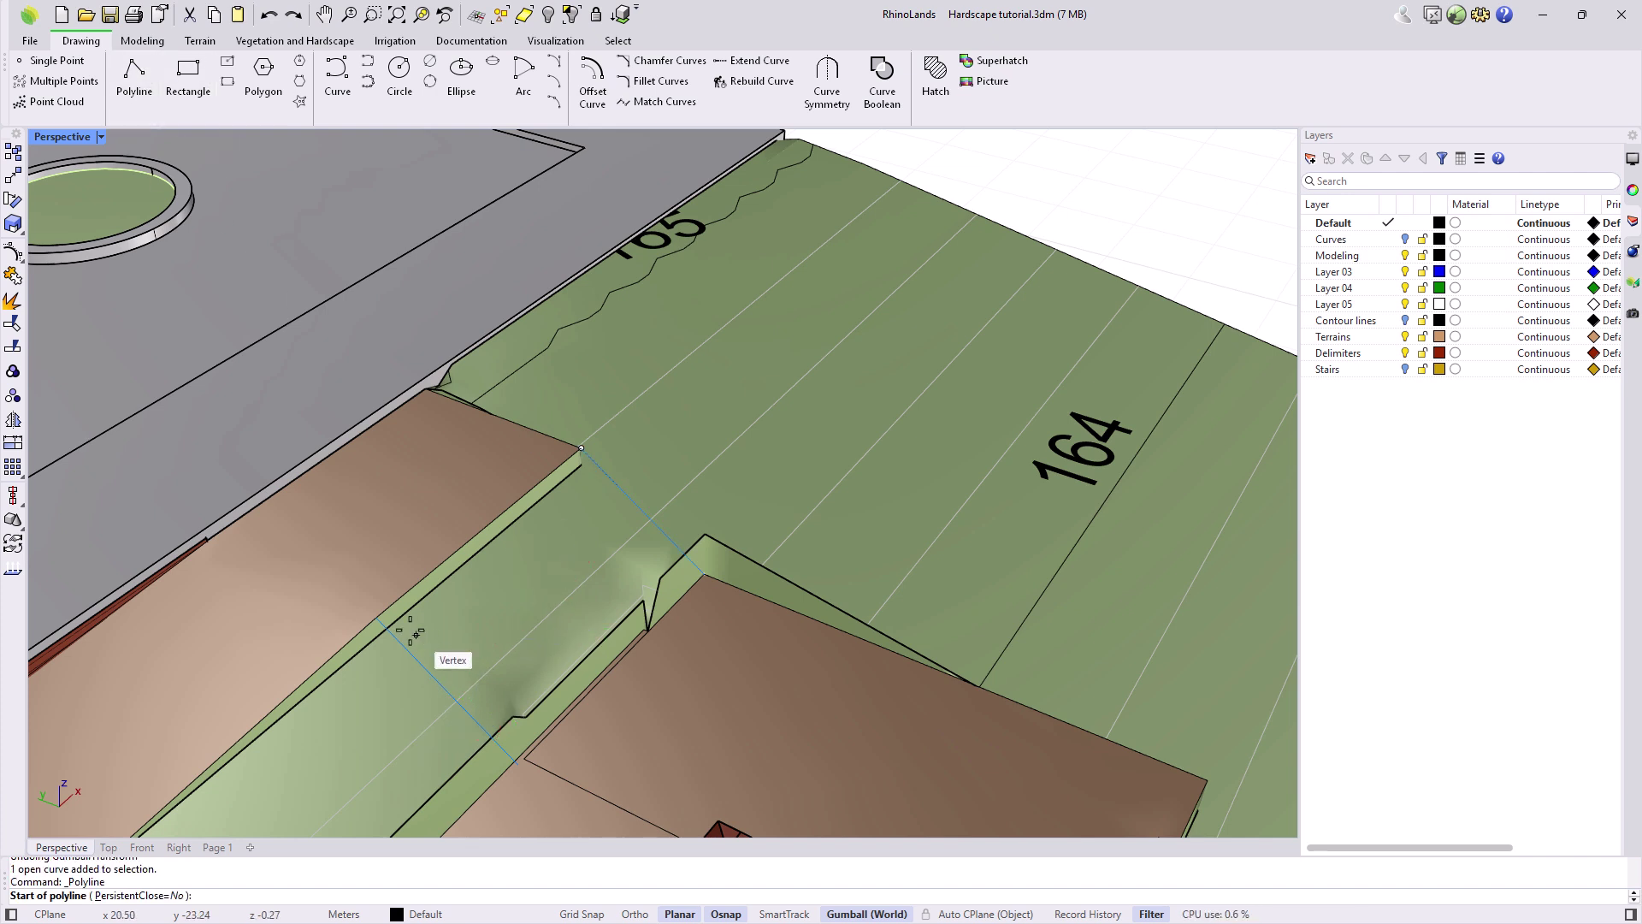
pyautogui.click(377, 617)
pyautogui.click(581, 447)
pyautogui.press('Return')
pyautogui.press('Return')
pyautogui.click(515, 764)
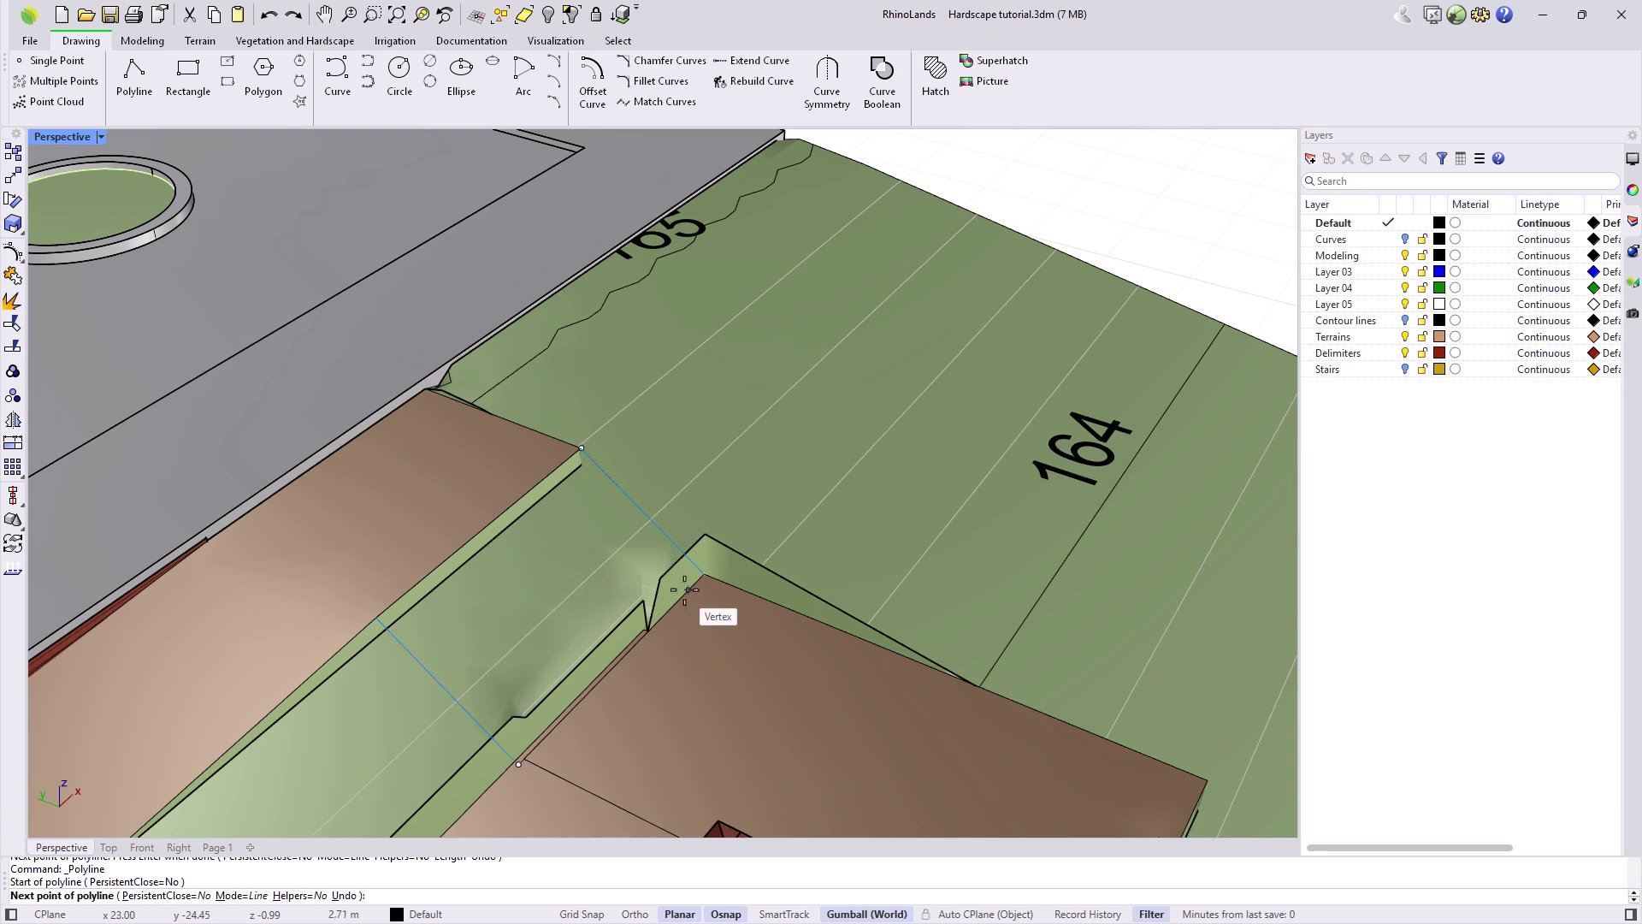
pyautogui.click(689, 584)
pyautogui.press('Return')
# Select the four lines around the upper stair gap and join them into one closed curve
pyautogui.click(671, 609)
pyautogui.click(722, 655)
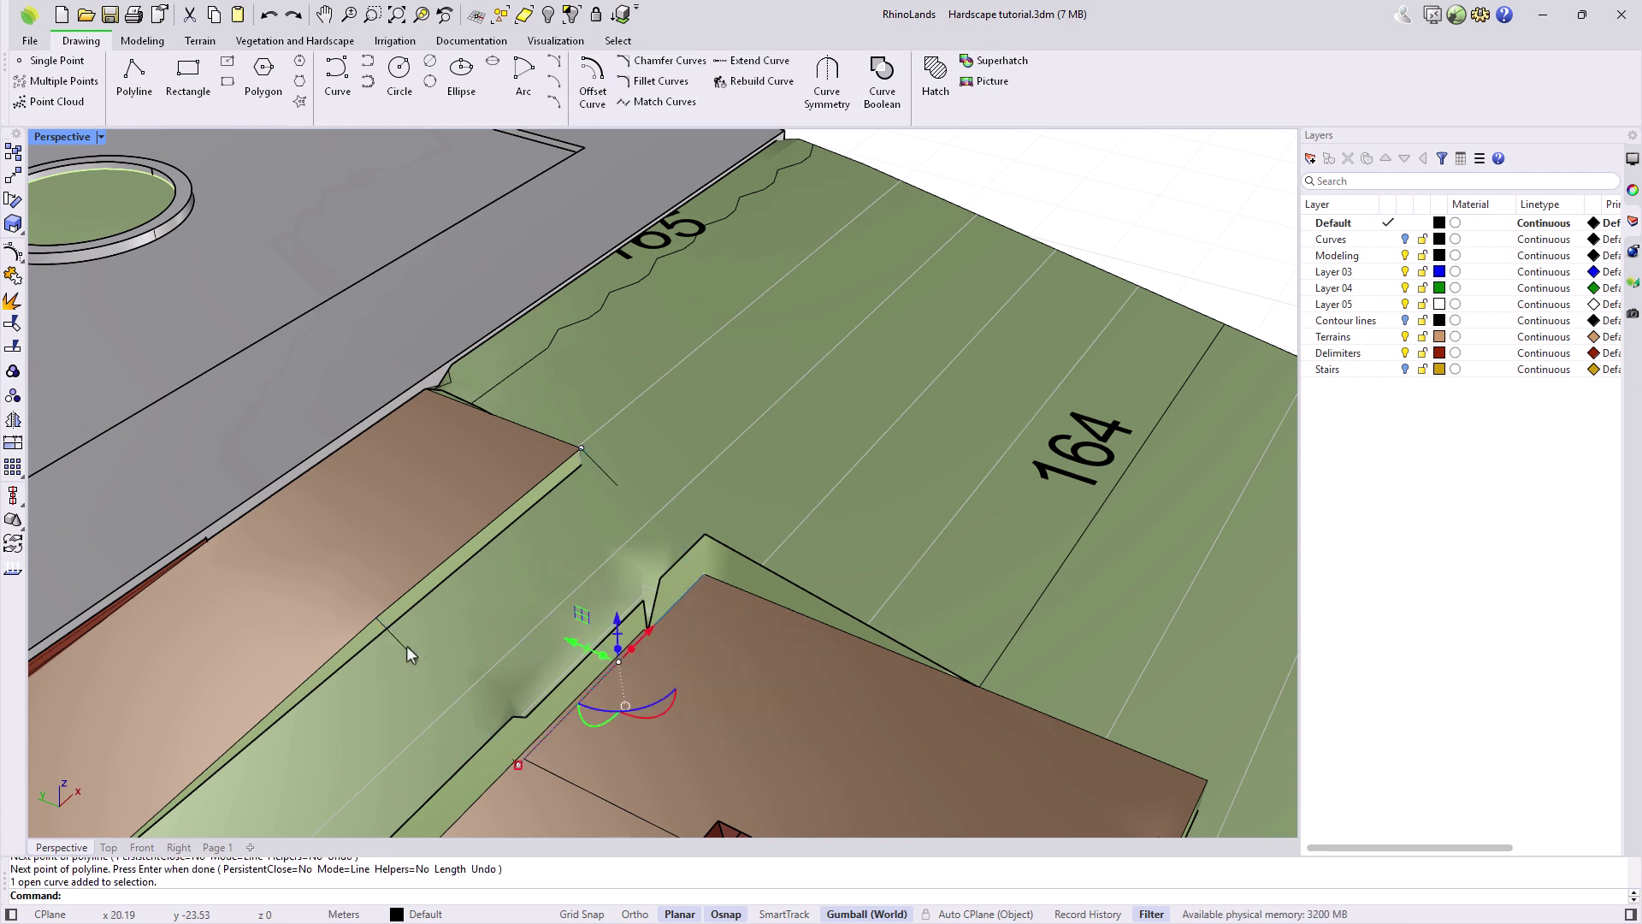
pyautogui.click(498, 526)
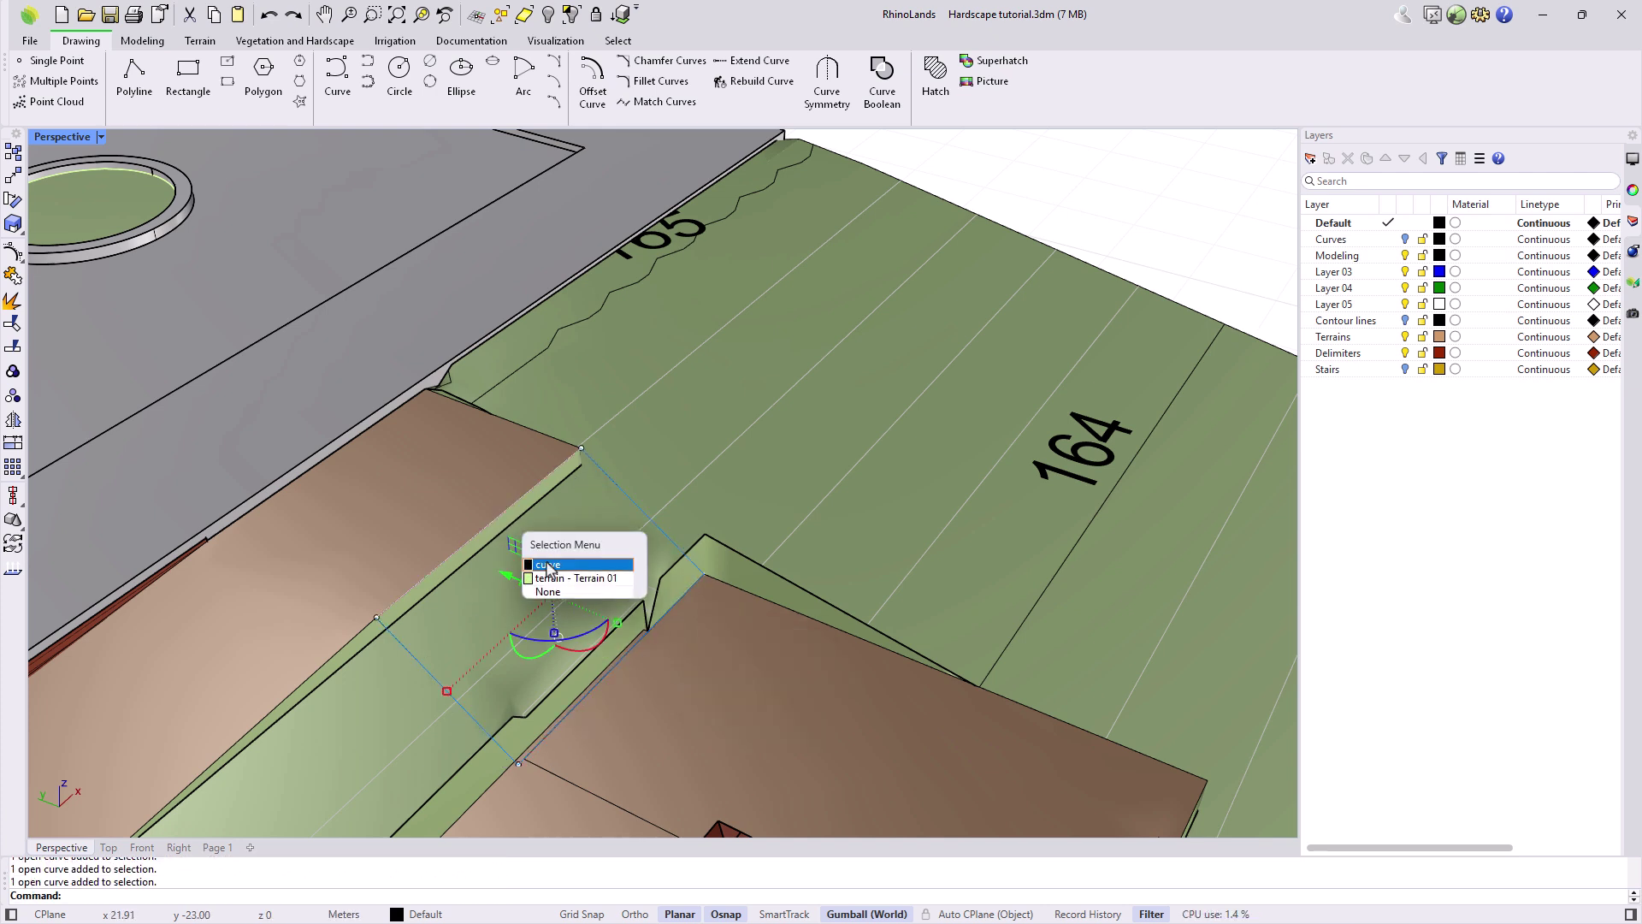
pyautogui.click(556, 568)
pyautogui.click(13, 274)
# Copy the closed outline from the middle landing's corner to the lower landing's corner across the lower stair gap
pyautogui.scroll(-8, 578, 406)
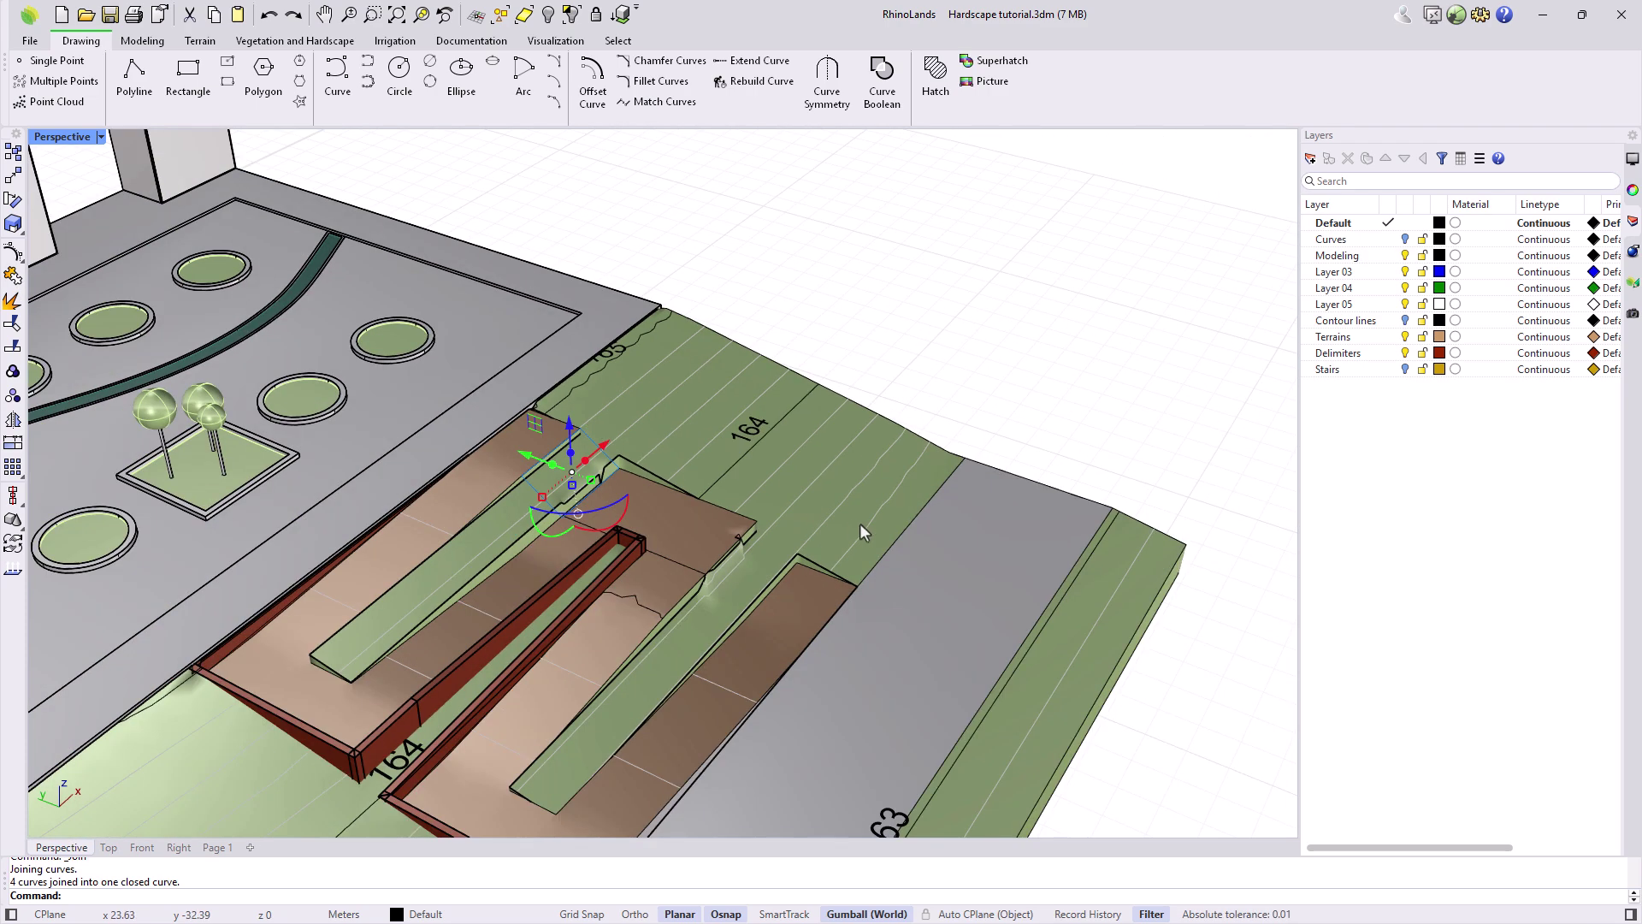
pyautogui.moveTo(850, 526); pyautogui.dragTo(685, 536, button='right')
pyautogui.scroll(6, 584, 427)
pyautogui.write('Copy')
pyautogui.press('Return')
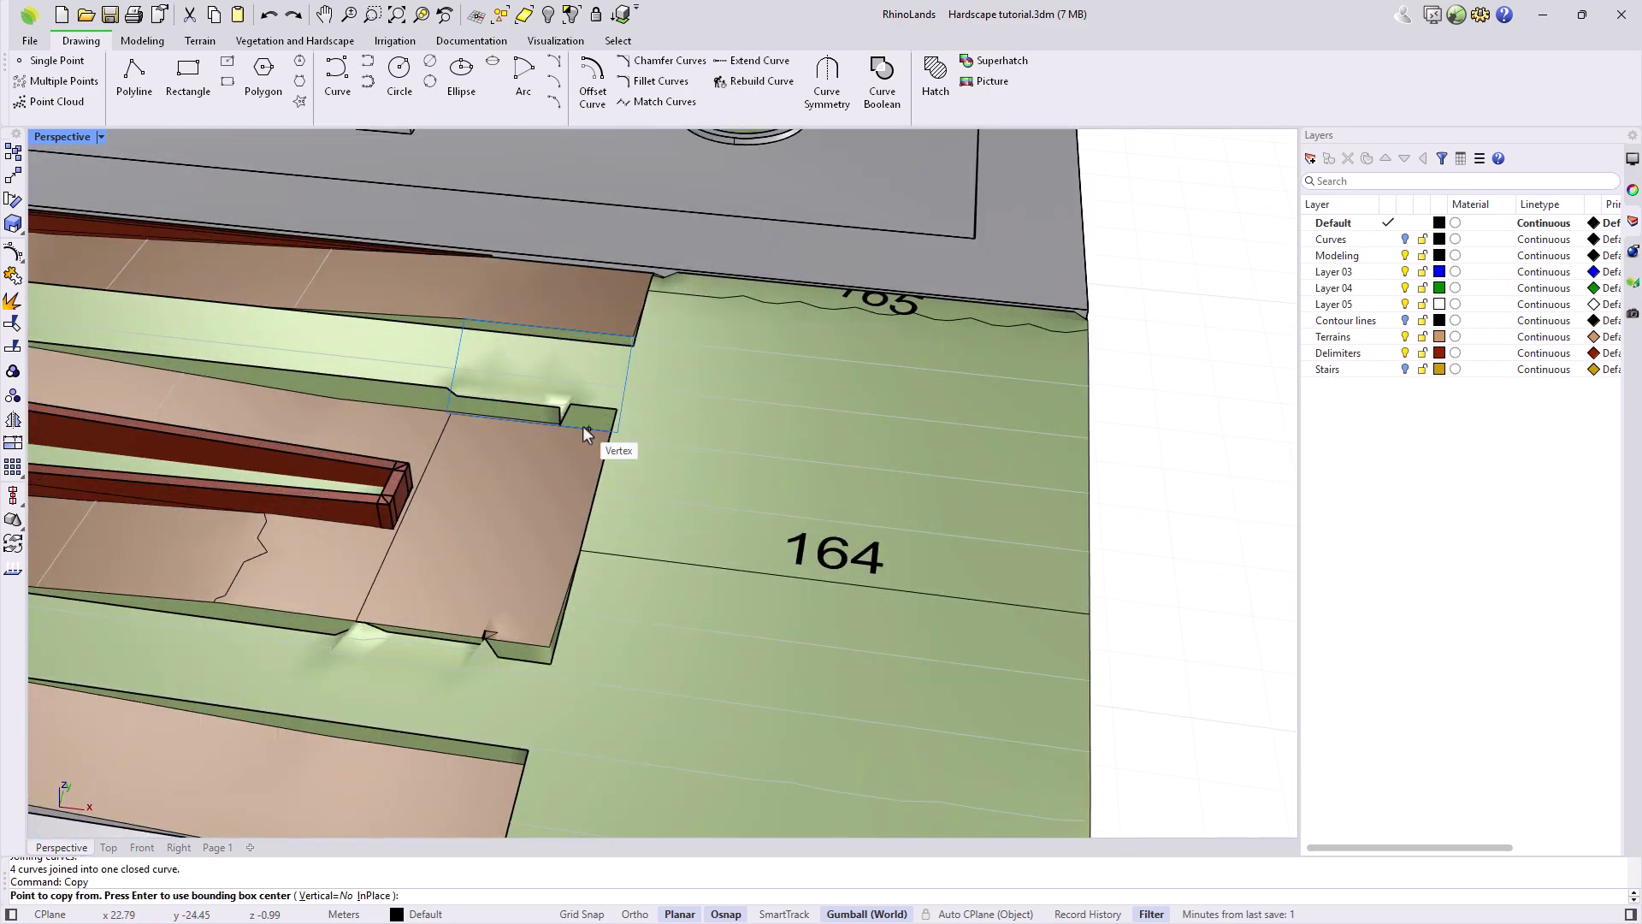
pyautogui.moveTo(540, 548); pyautogui.dragTo(727, 514, button='right')
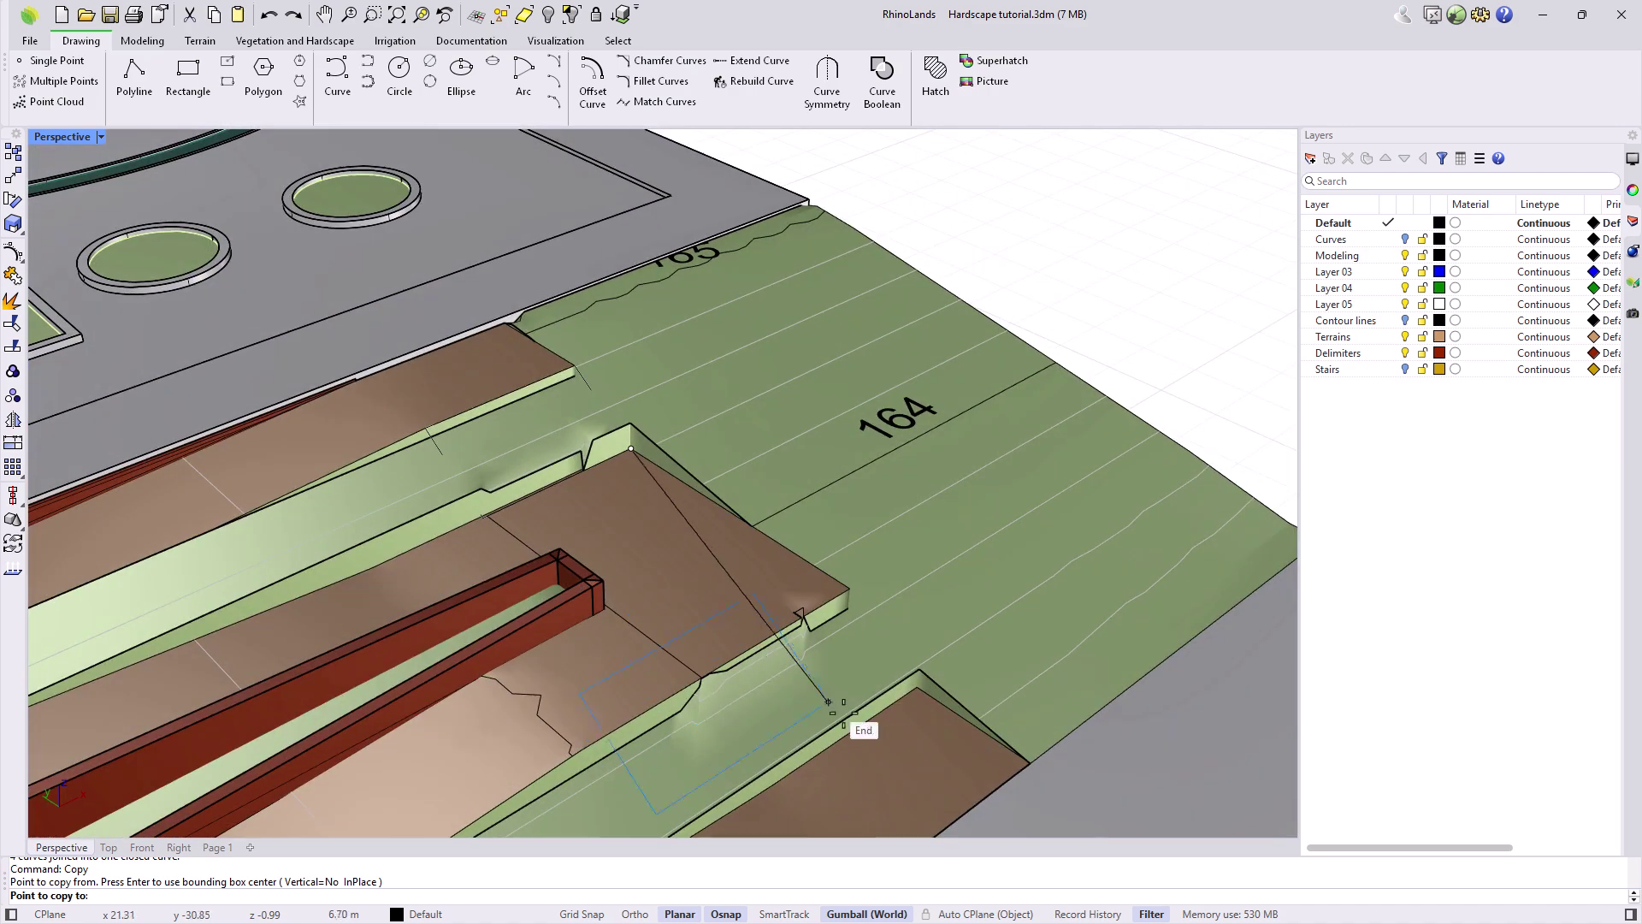
pyautogui.scroll(7, 877, 710)
pyautogui.click(972, 682)
pyautogui.scroll(-11, 829, 569)
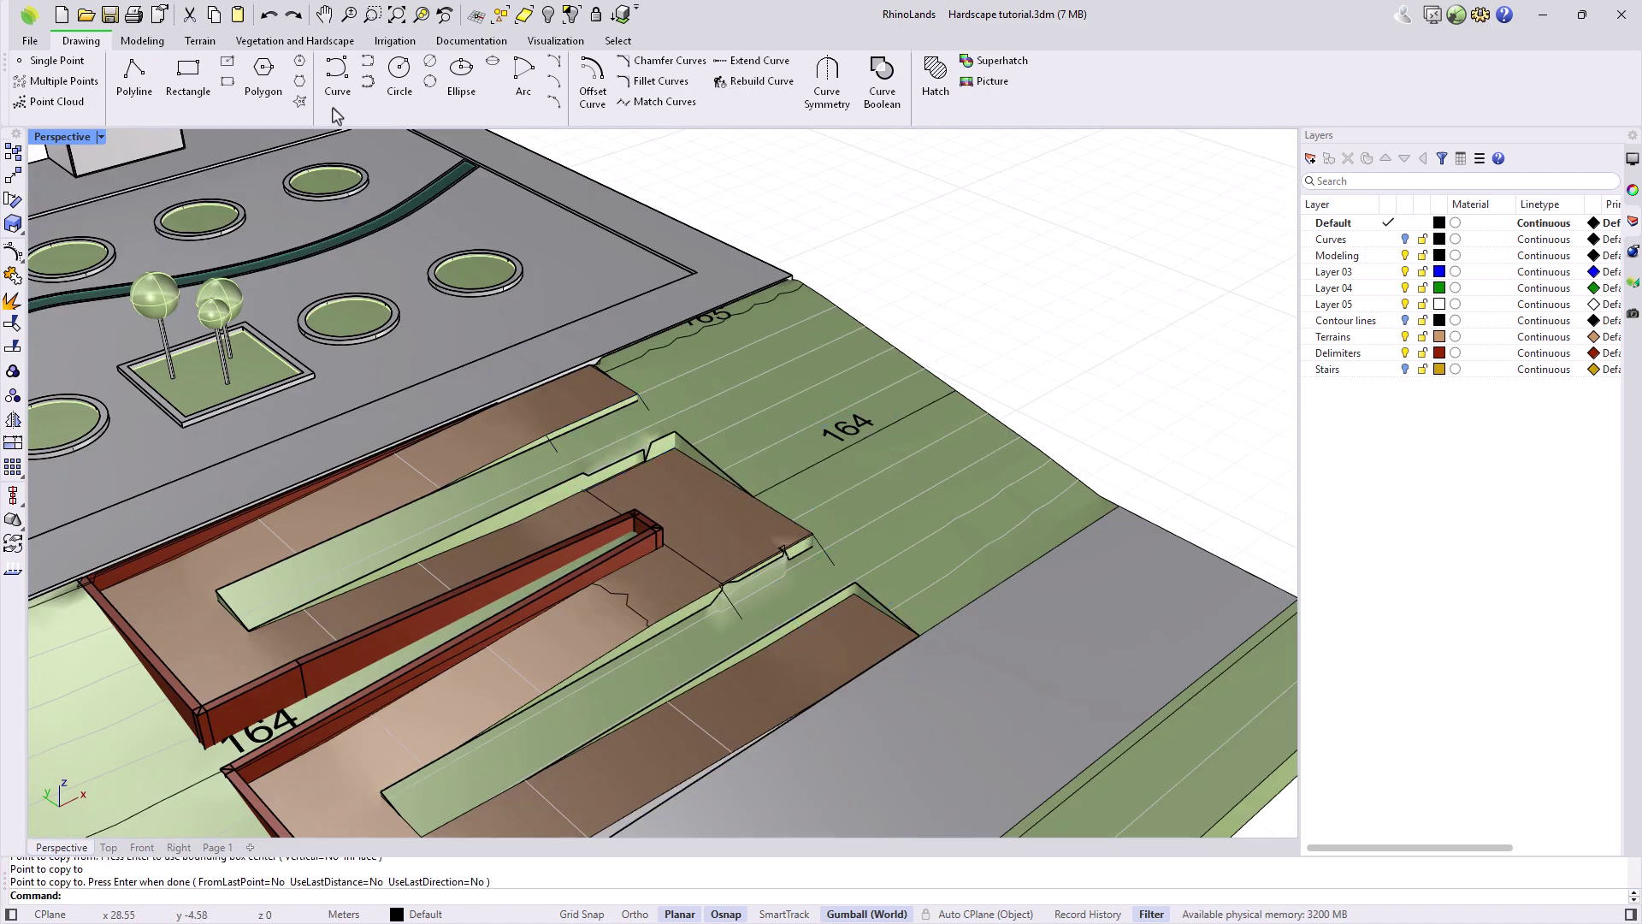
# Apply Cut and Fill to the terrain with both closed stair outlines, using a 45-degree slope
pyautogui.click(199, 40)
pyautogui.click(389, 81)
pyautogui.click(817, 566)
pyautogui.press('Return')
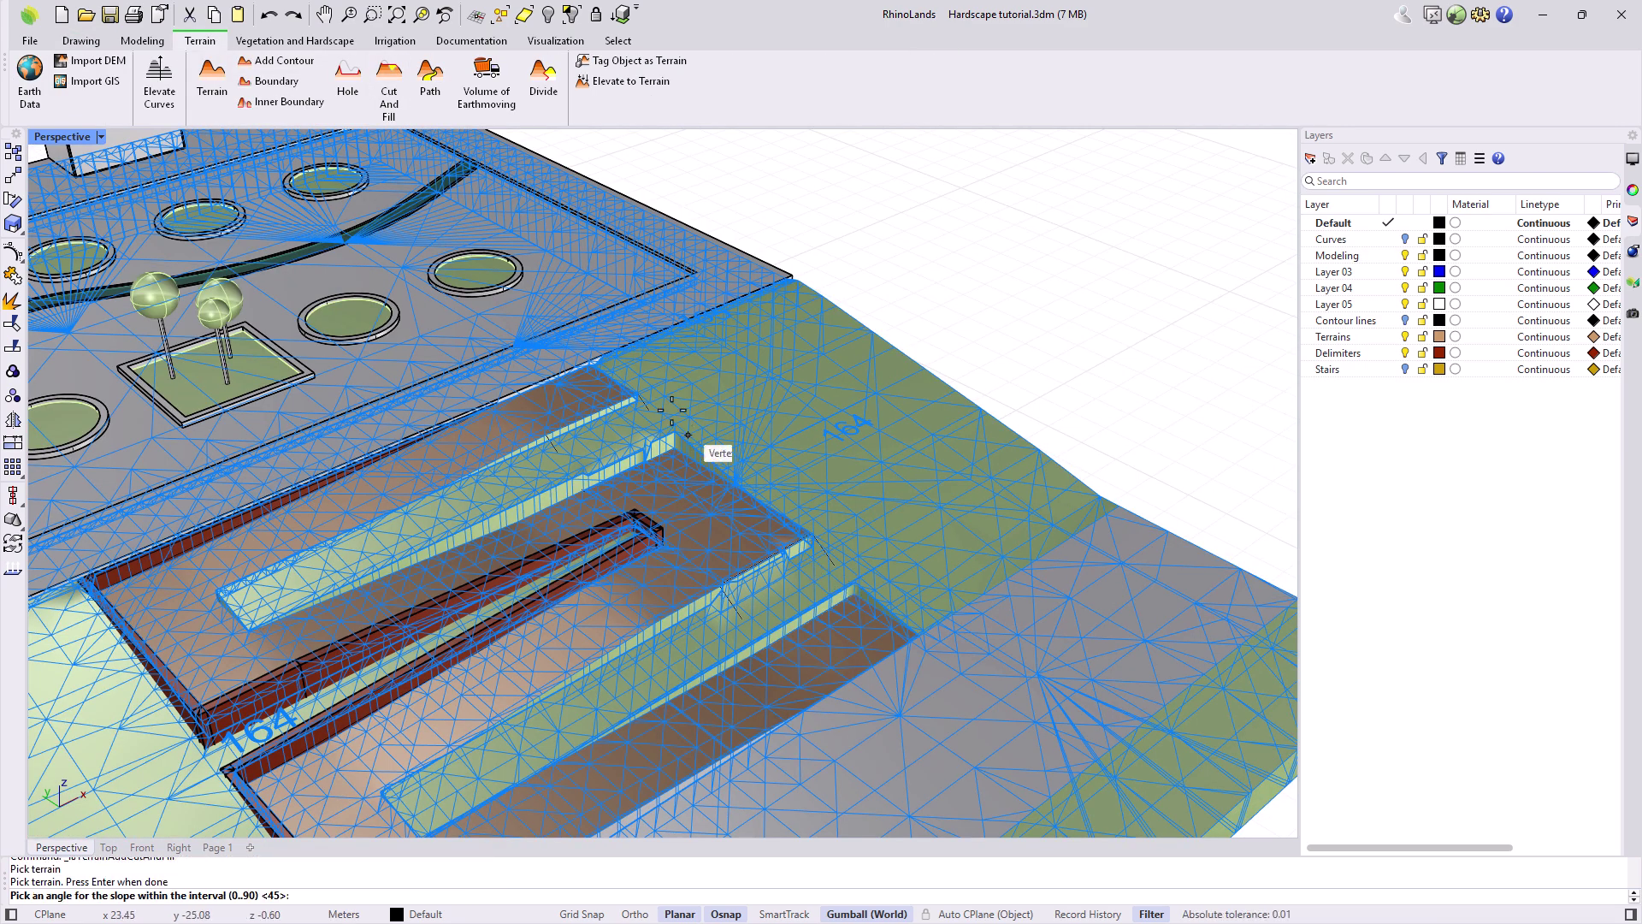
pyautogui.press('Return')
pyautogui.press('Return')
pyautogui.click(848, 528)
pyautogui.press('Return')
pyautogui.press('Return')
pyautogui.press('Return')
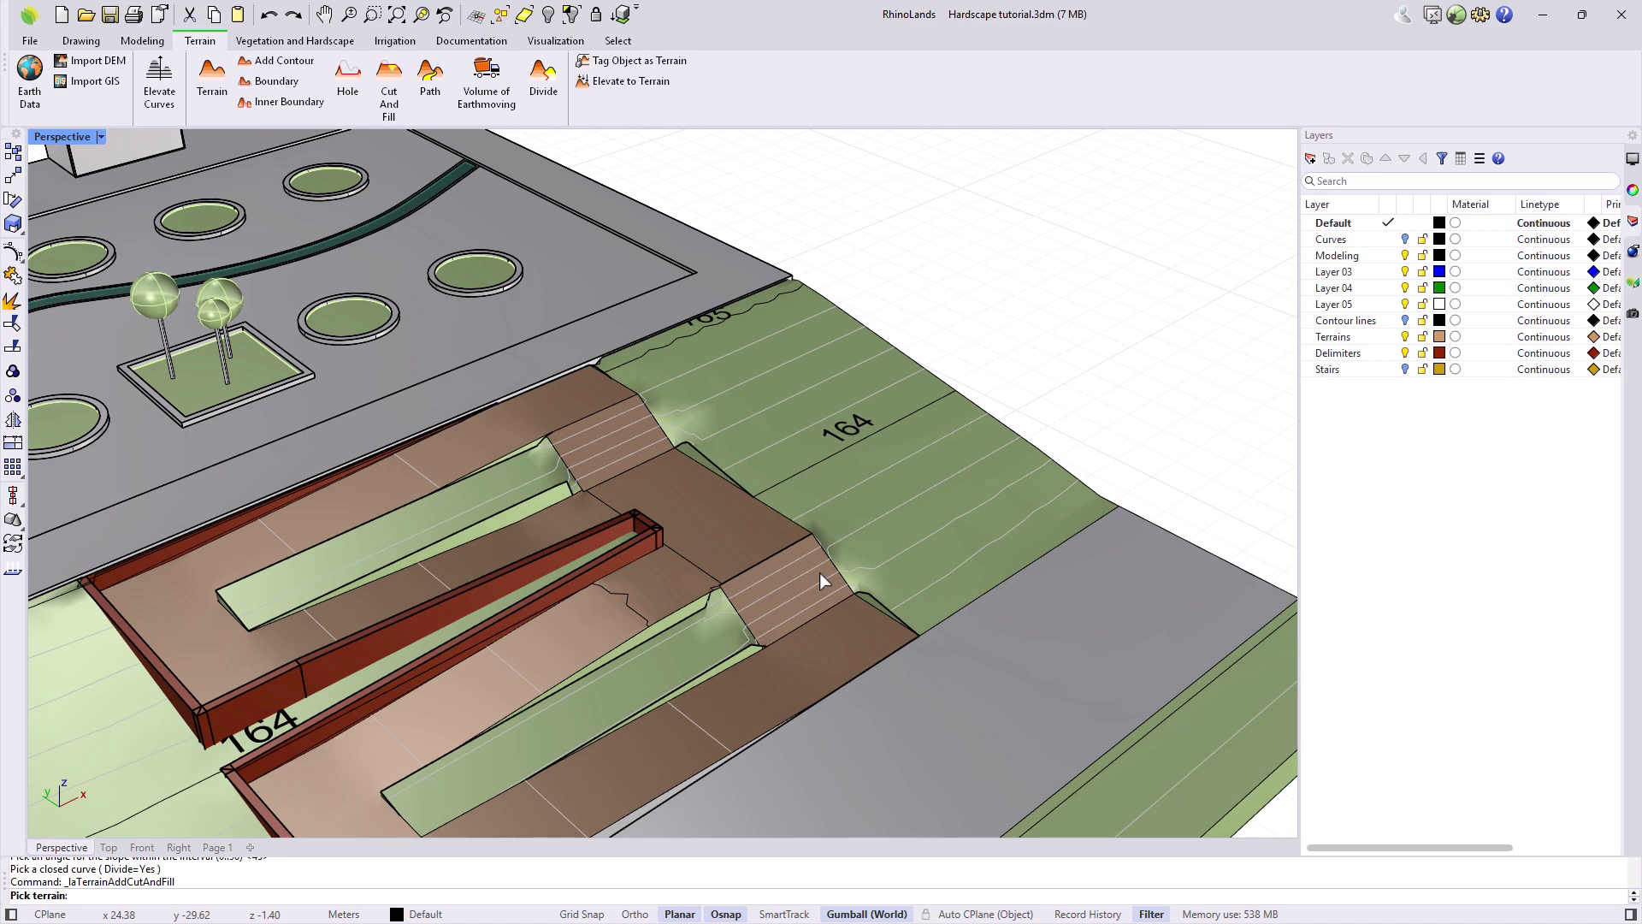
# Show the Stairs layer and leave the repeated Cut and Fill command
pyautogui.moveTo(819, 573); pyautogui.dragTo(604, 539, button='right')
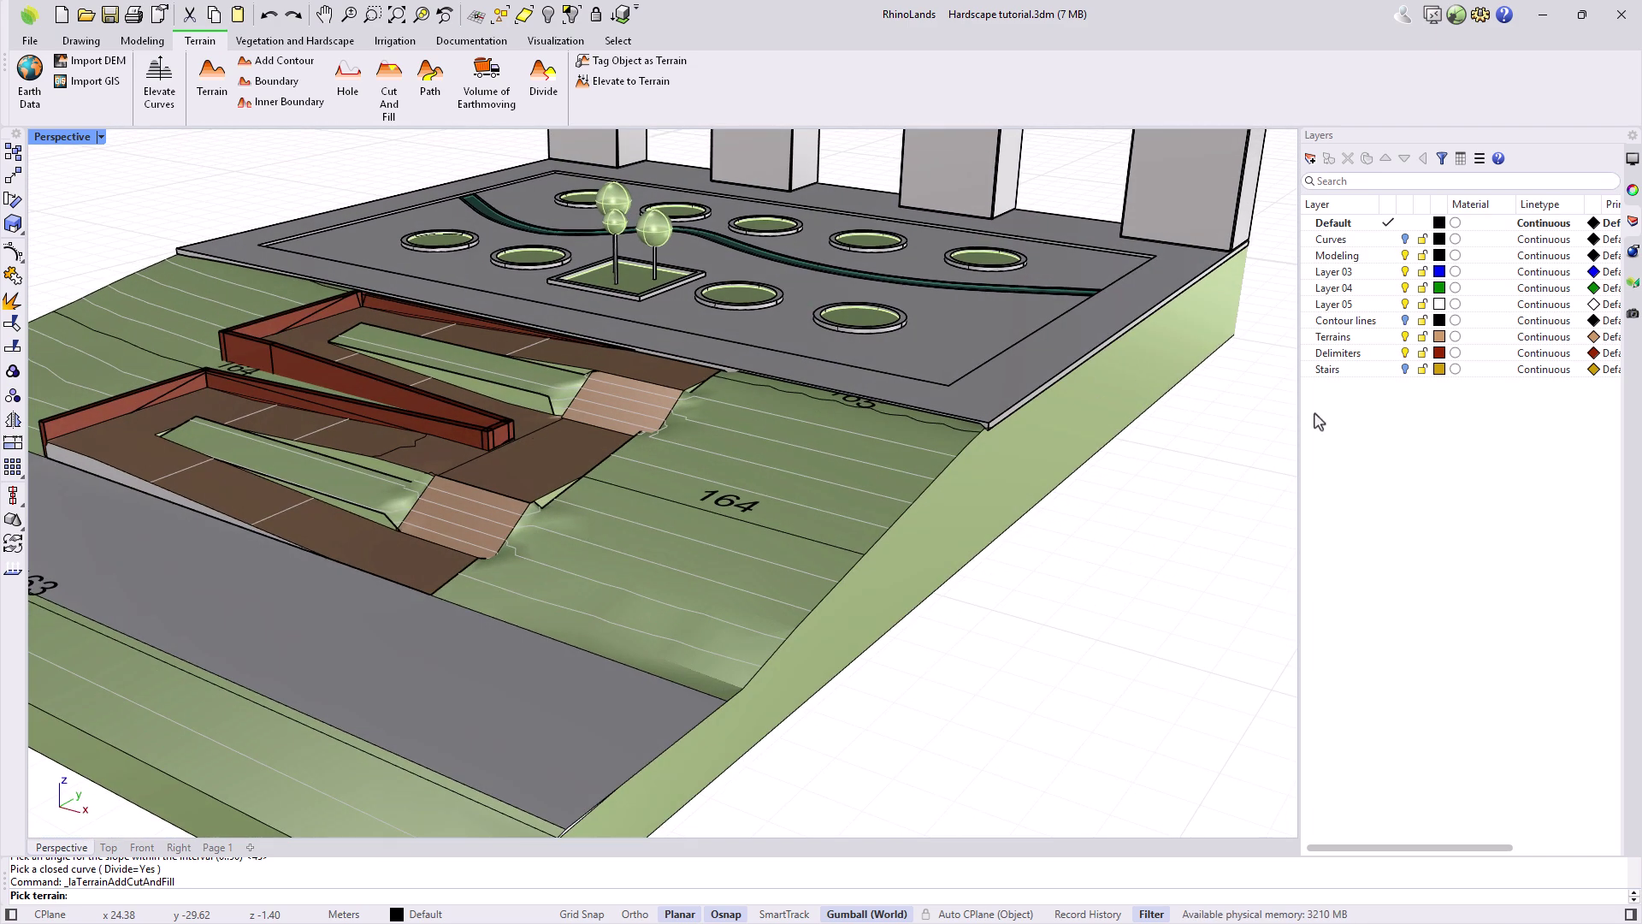
pyautogui.click(1404, 369)
pyautogui.moveTo(825, 494); pyautogui.dragTo(638, 517, button='right')
pyautogui.press('Escape')
# Insert a rectangular wall, 0.10 thick and 1.00 high, around the lower green strip between the ramps
pyautogui.click(284, 43)
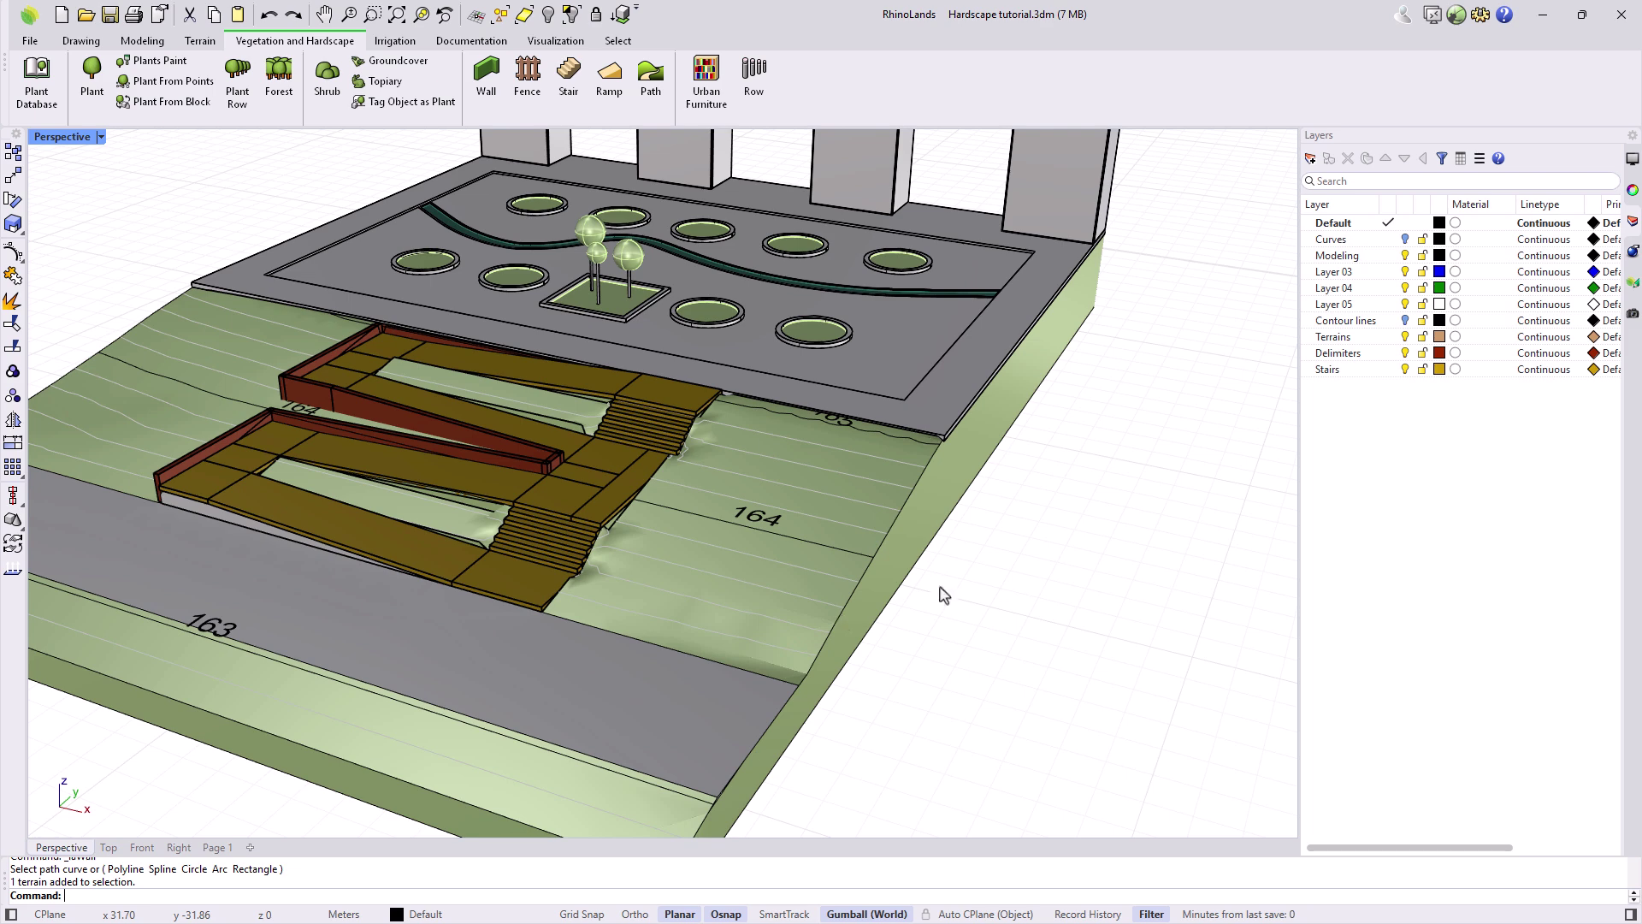
pyautogui.click(1631, 285)
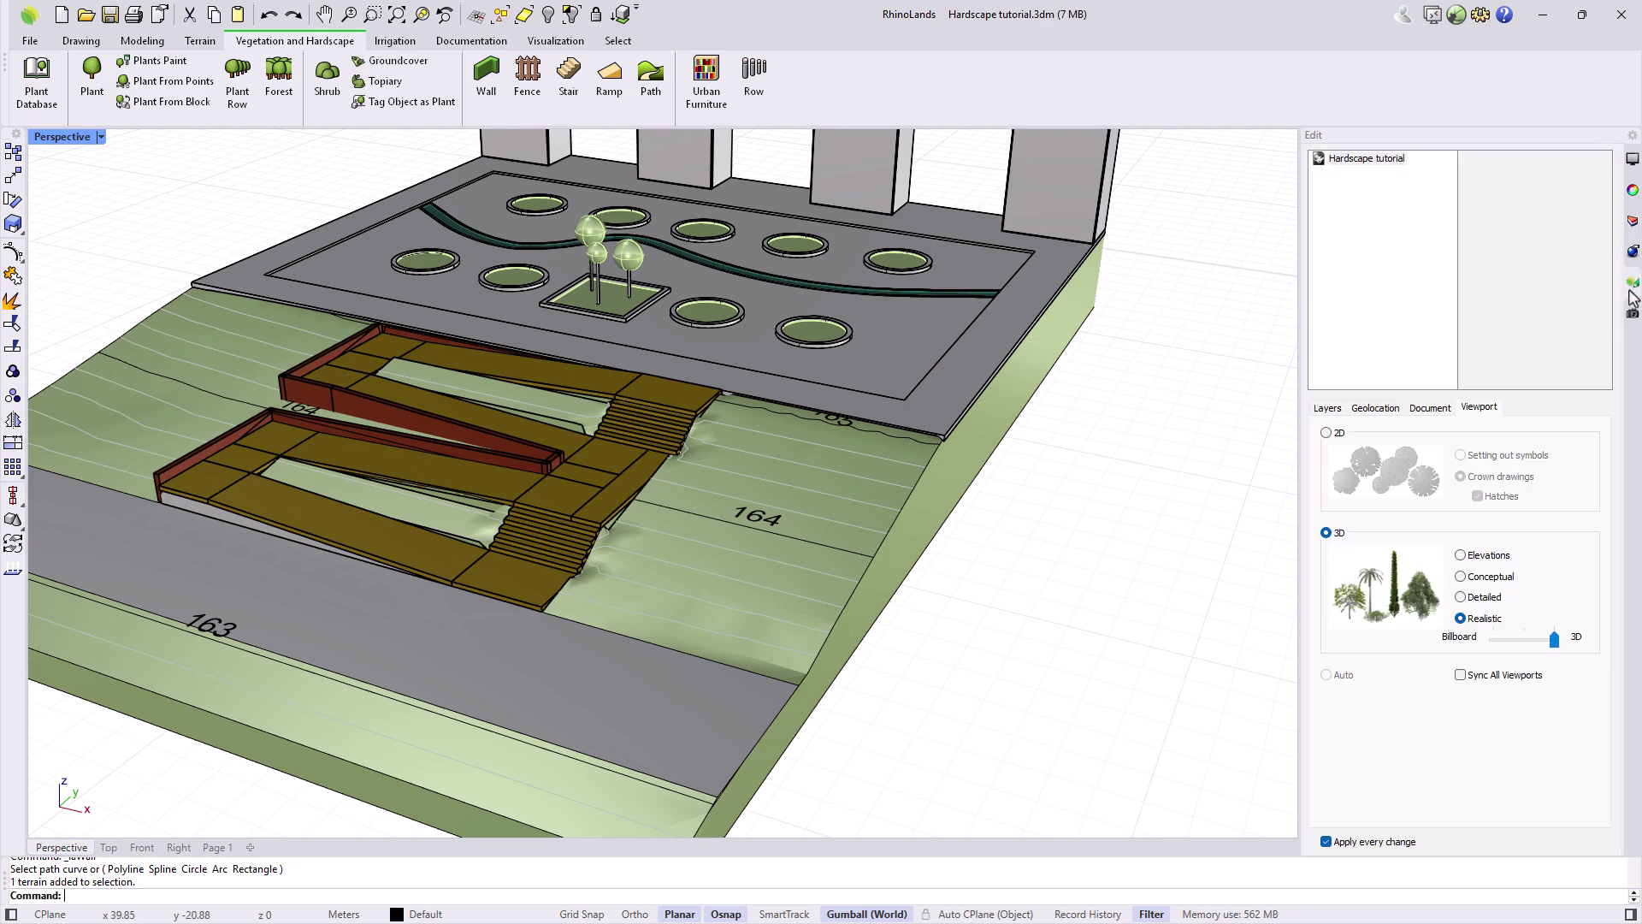
pyautogui.click(486, 77)
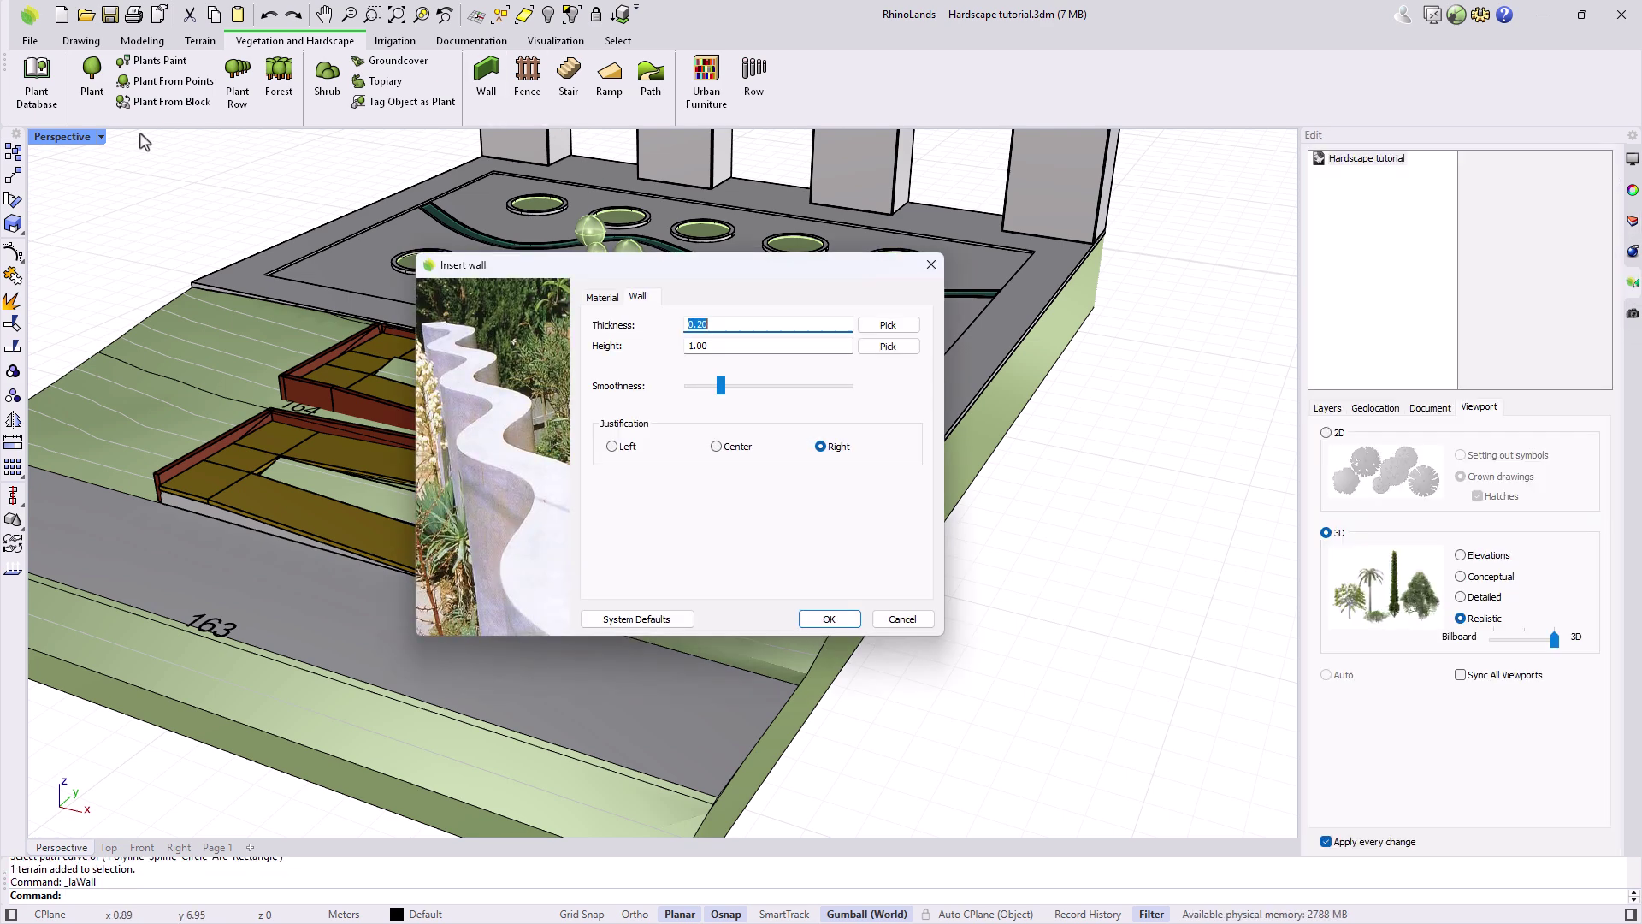
pyautogui.press('BackSpace')
pyautogui.press('Return')
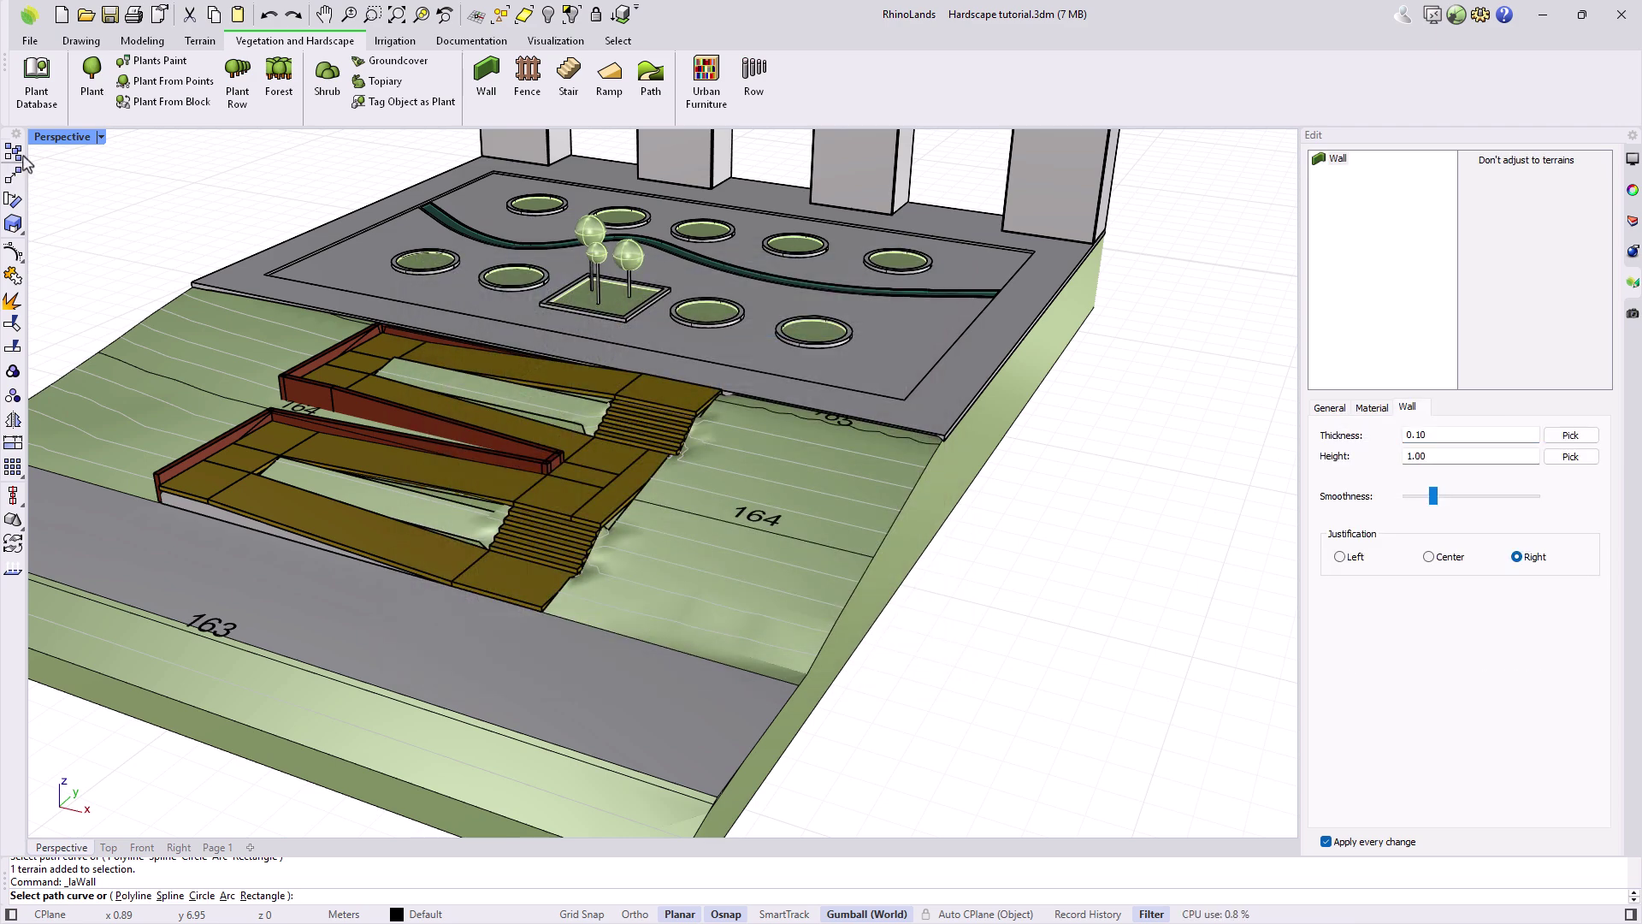
pyautogui.doubleClick(47, 143)
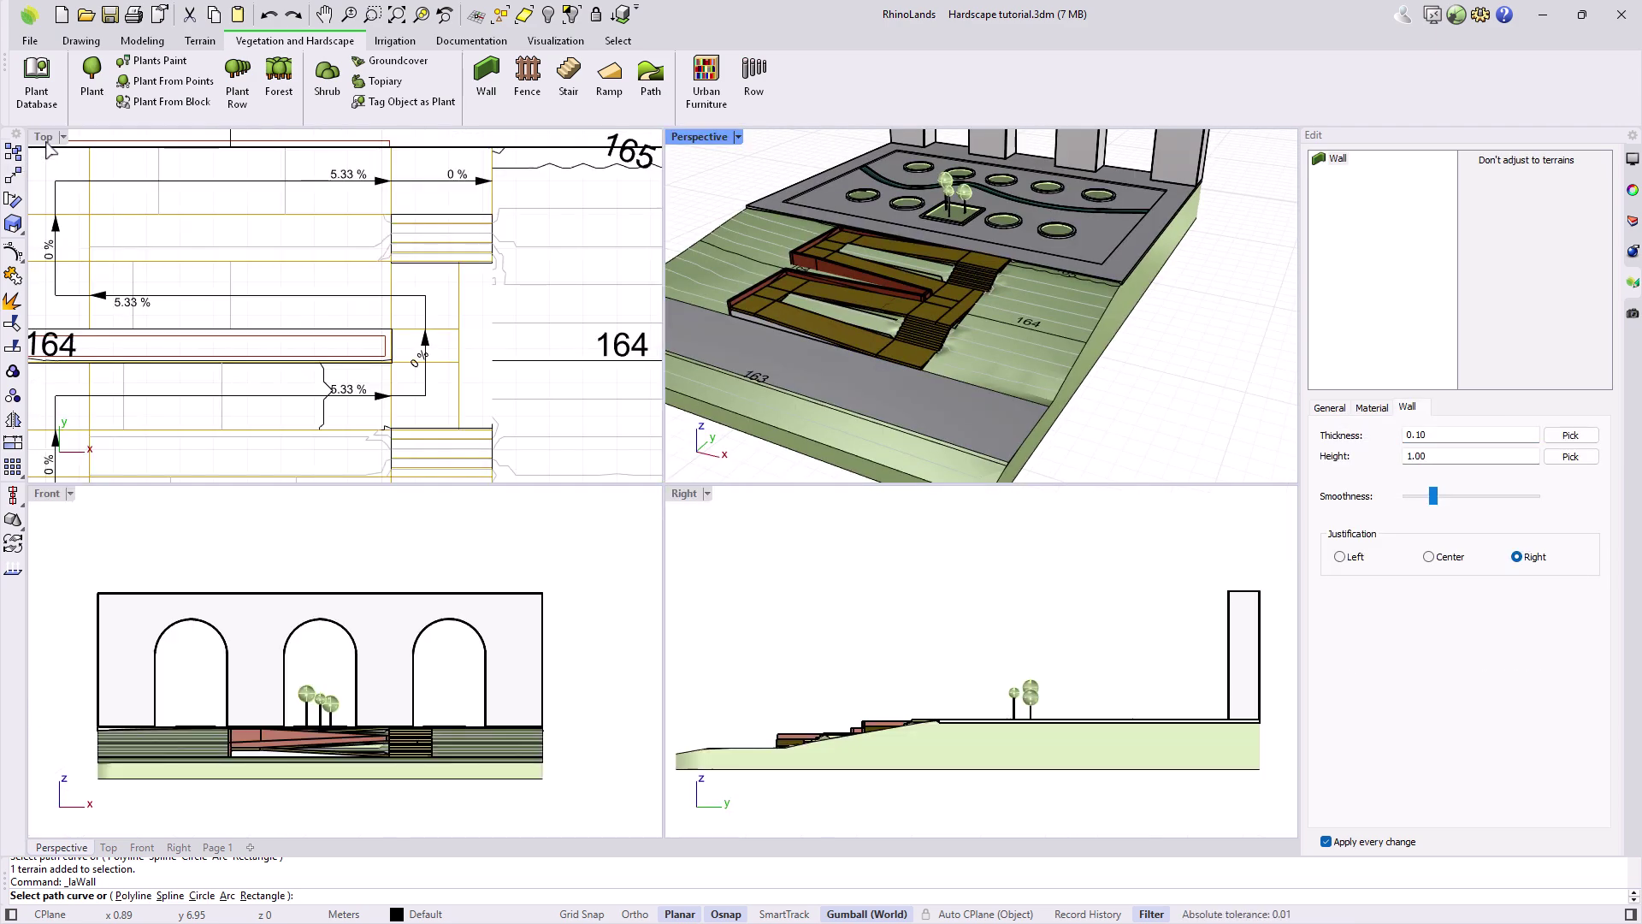
pyautogui.click(259, 895)
pyautogui.scroll(4, 277, 406)
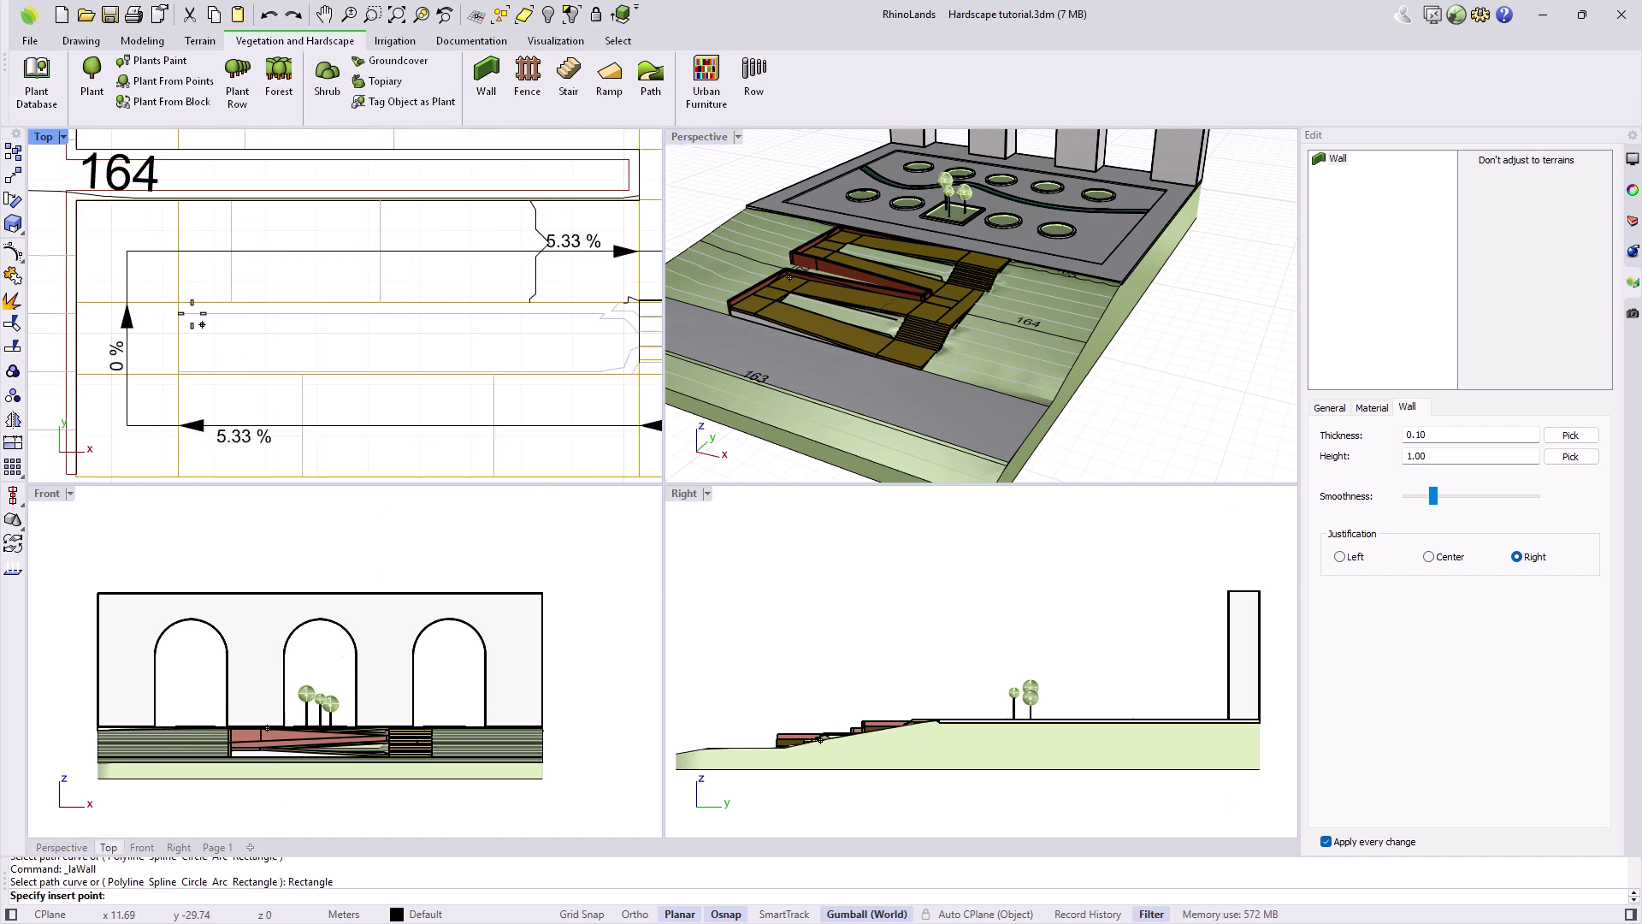
pyautogui.click(181, 304)
pyautogui.scroll(4, 637, 377)
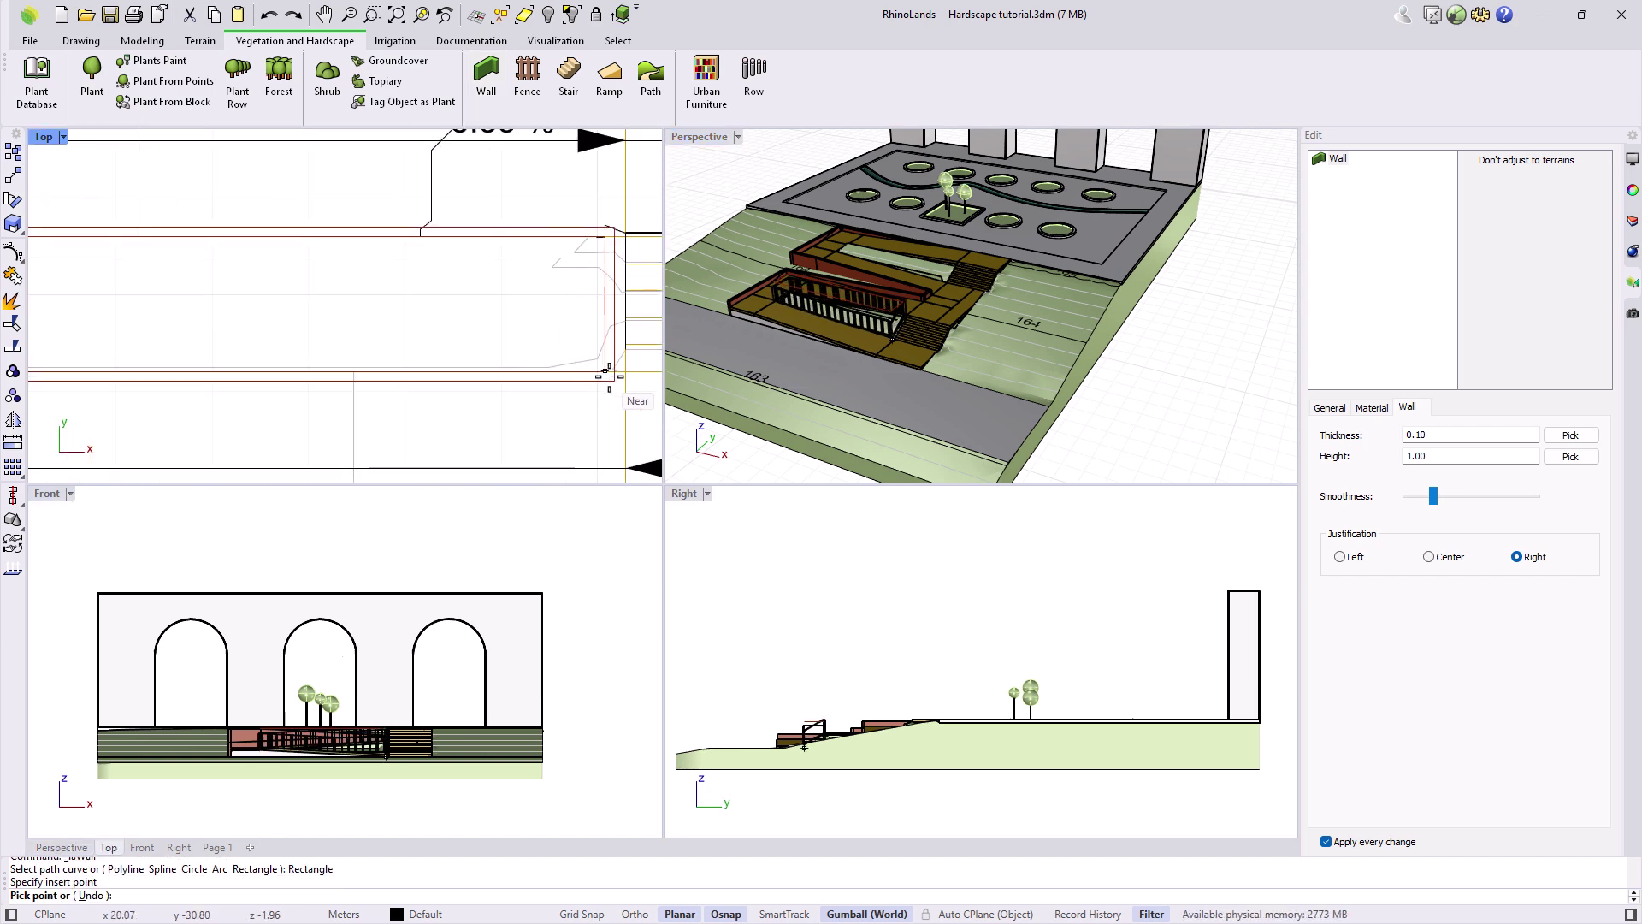
pyautogui.click(616, 369)
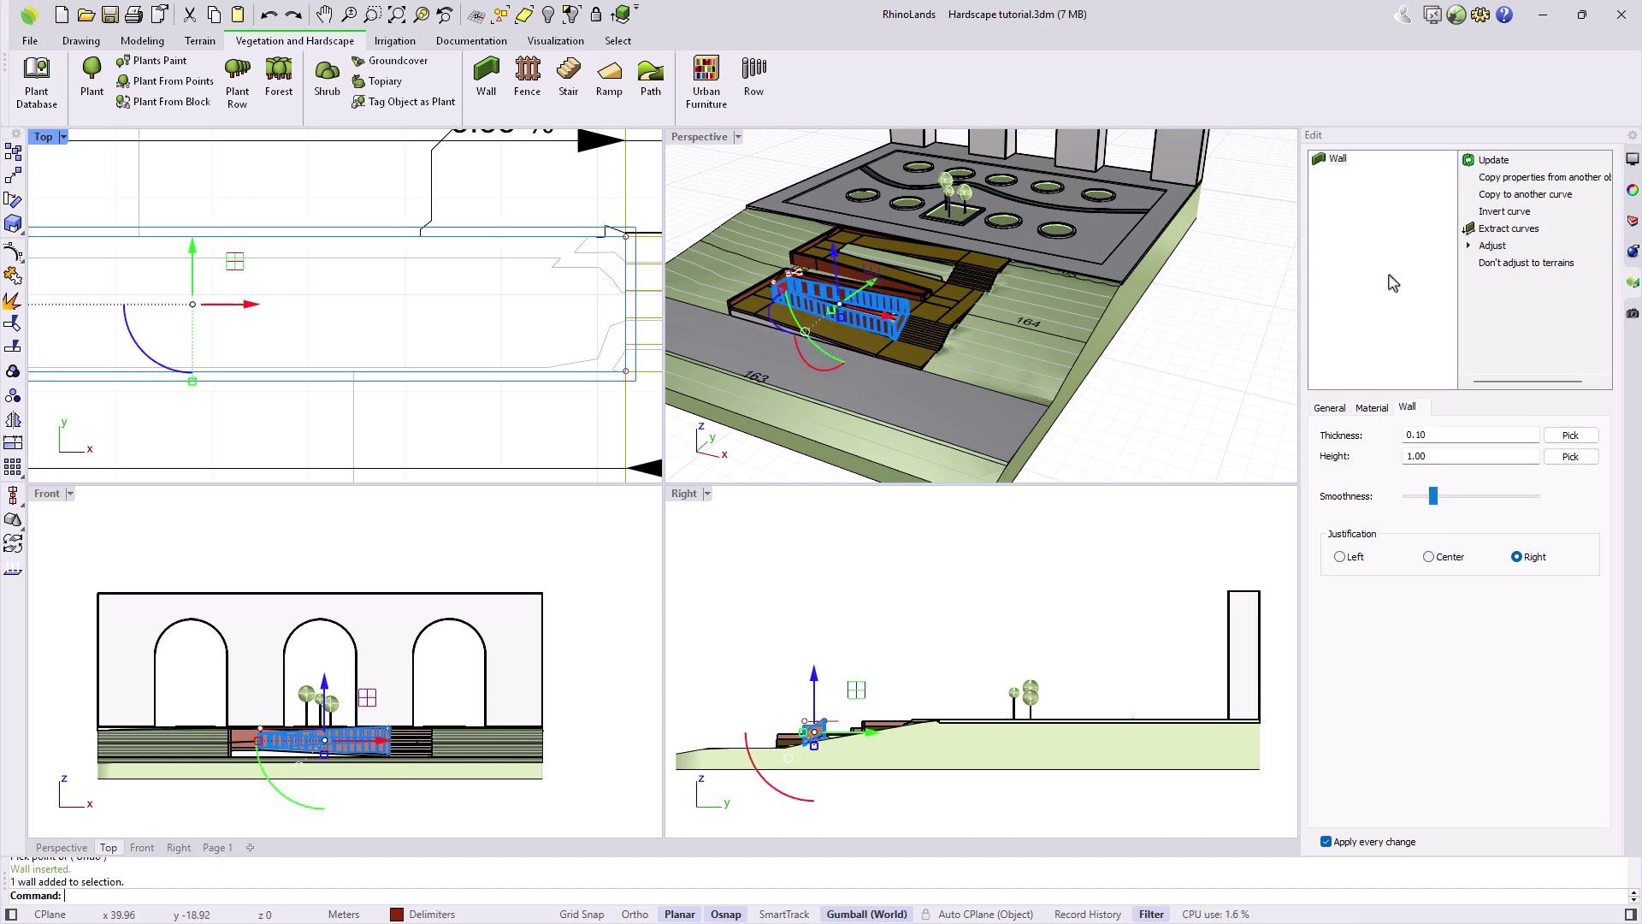
# Stop the new wall from adjusting to the terrain and set its justification to Left
pyautogui.click(1561, 264)
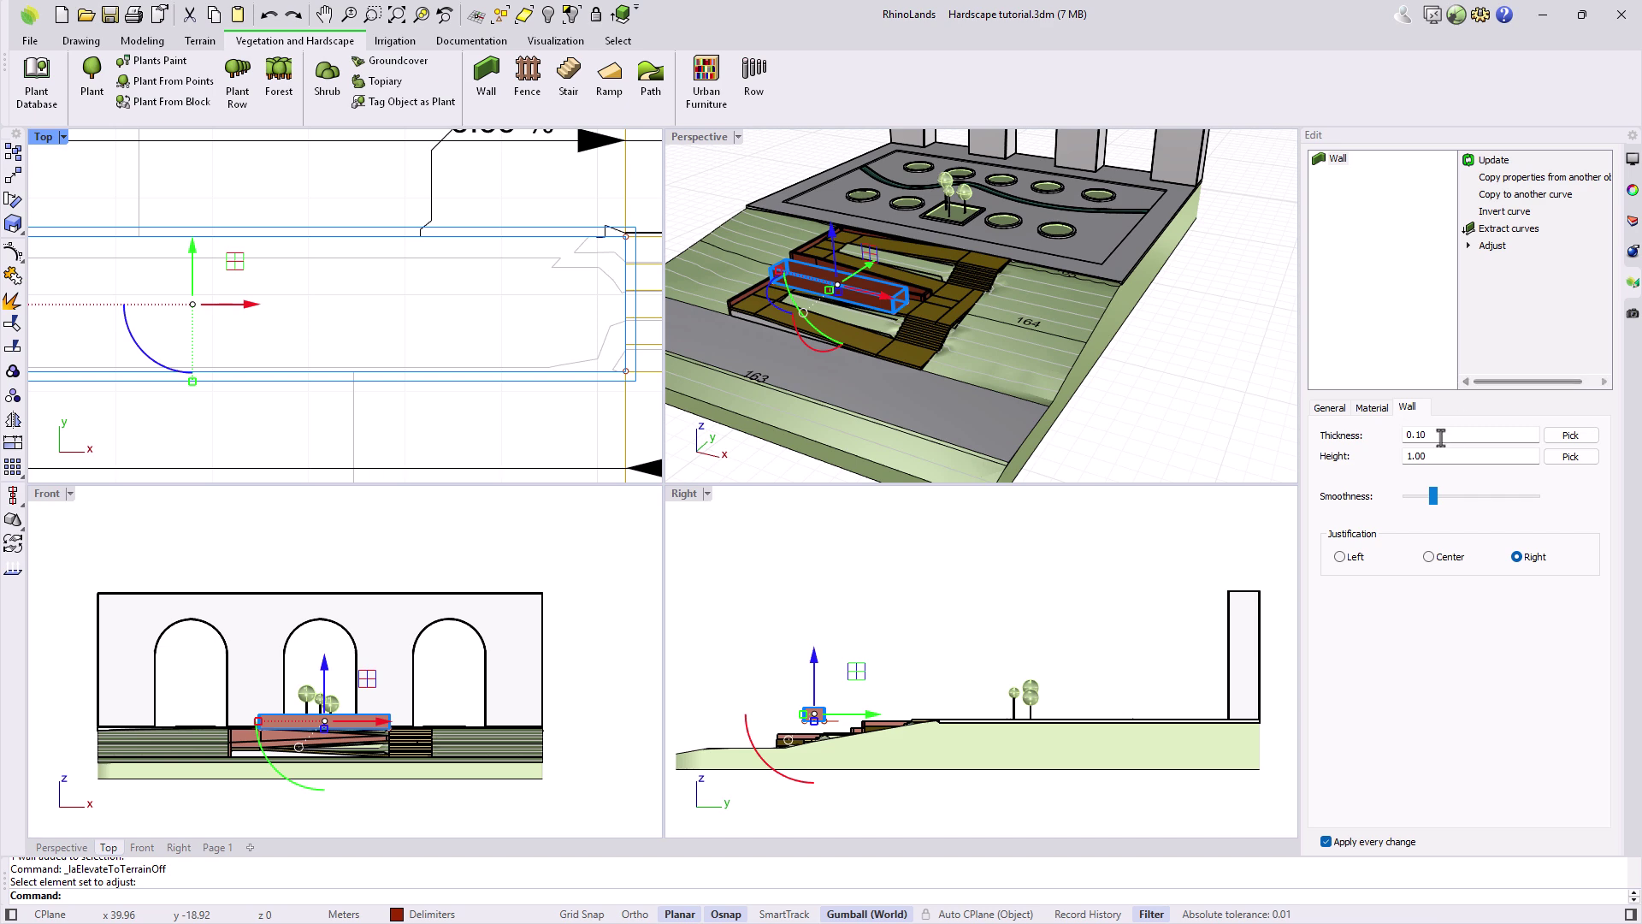
pyautogui.click(1341, 557)
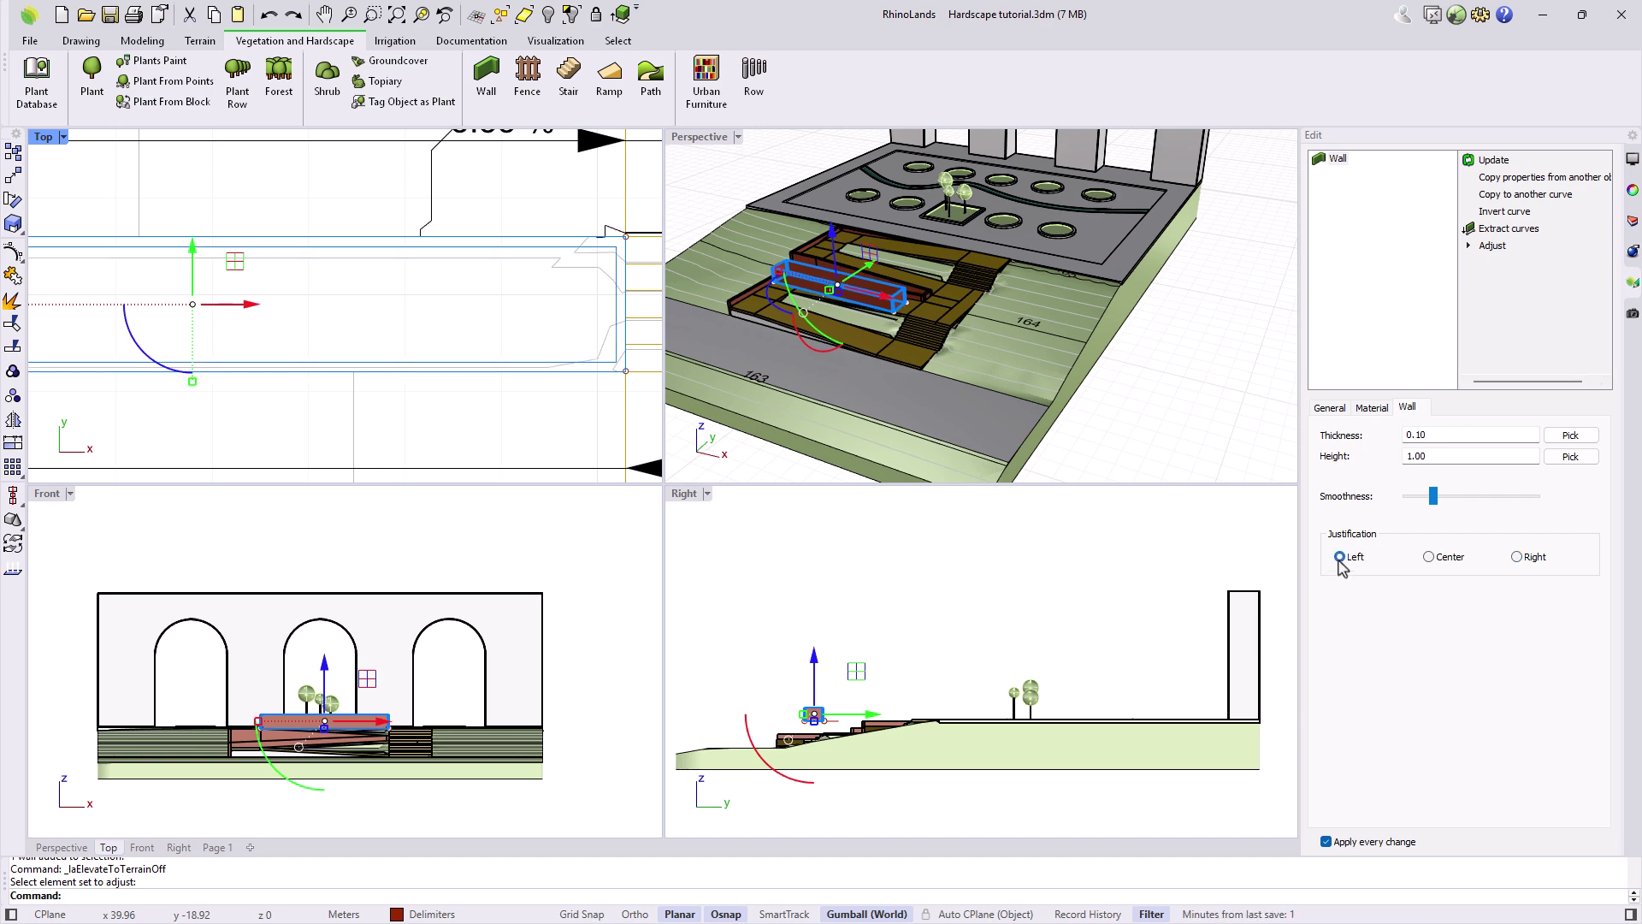
# Shift the two grips on the wall's lower long side by -0.01 along the Y axis
pyautogui.scroll(-8, 487, 378)
pyautogui.scroll(4, 160, 387)
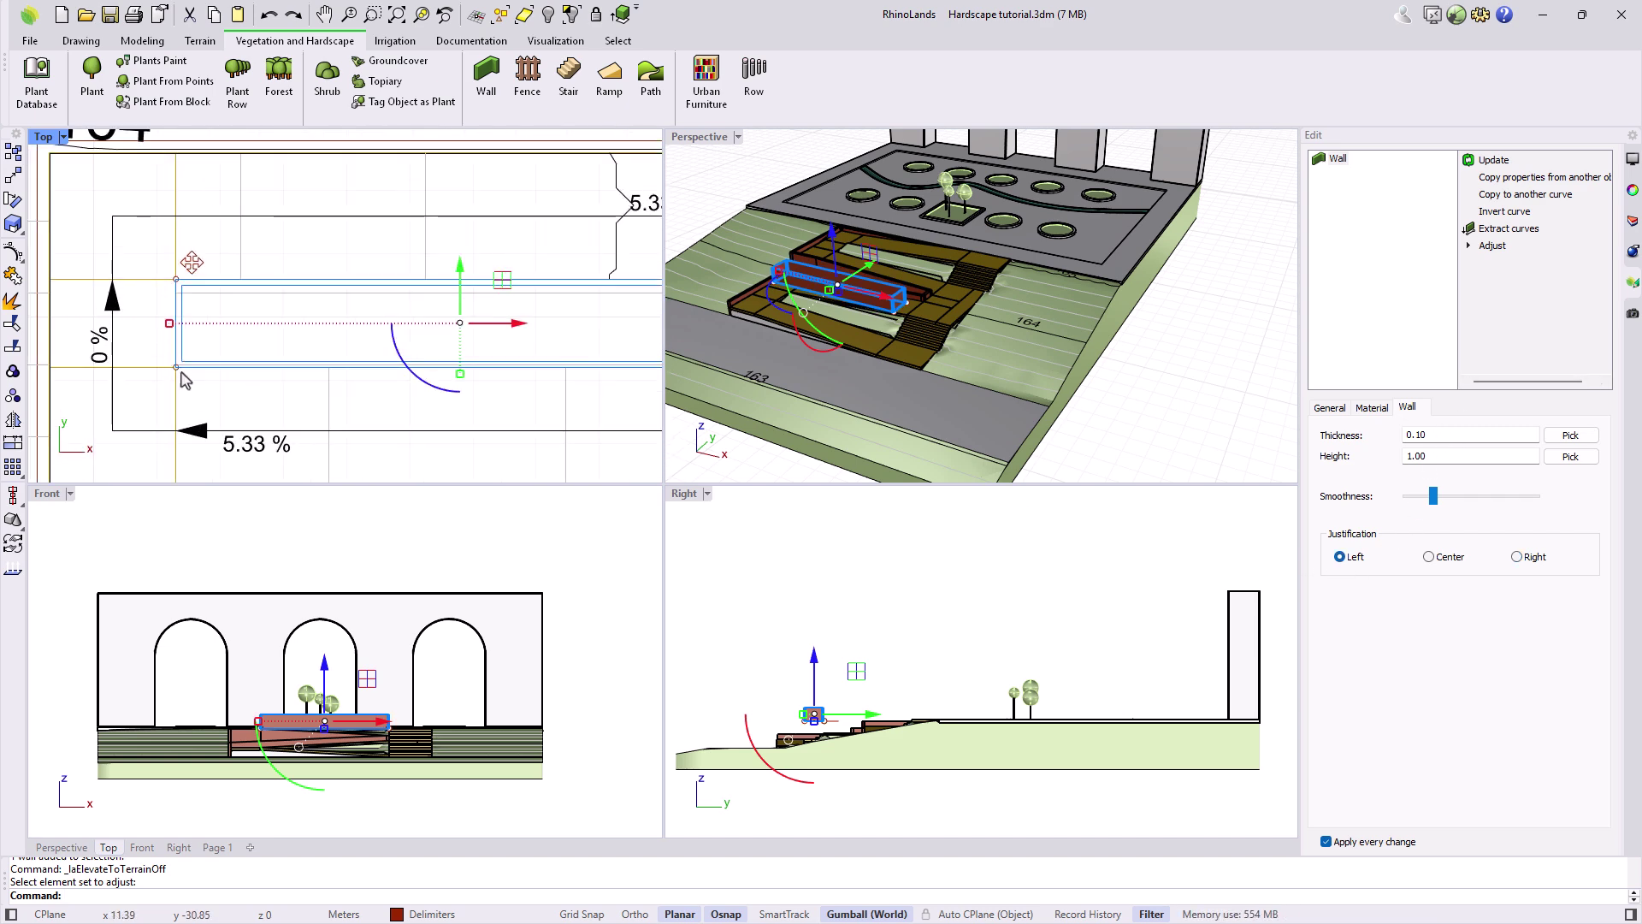
pyautogui.click(151, 373)
pyautogui.click(175, 369)
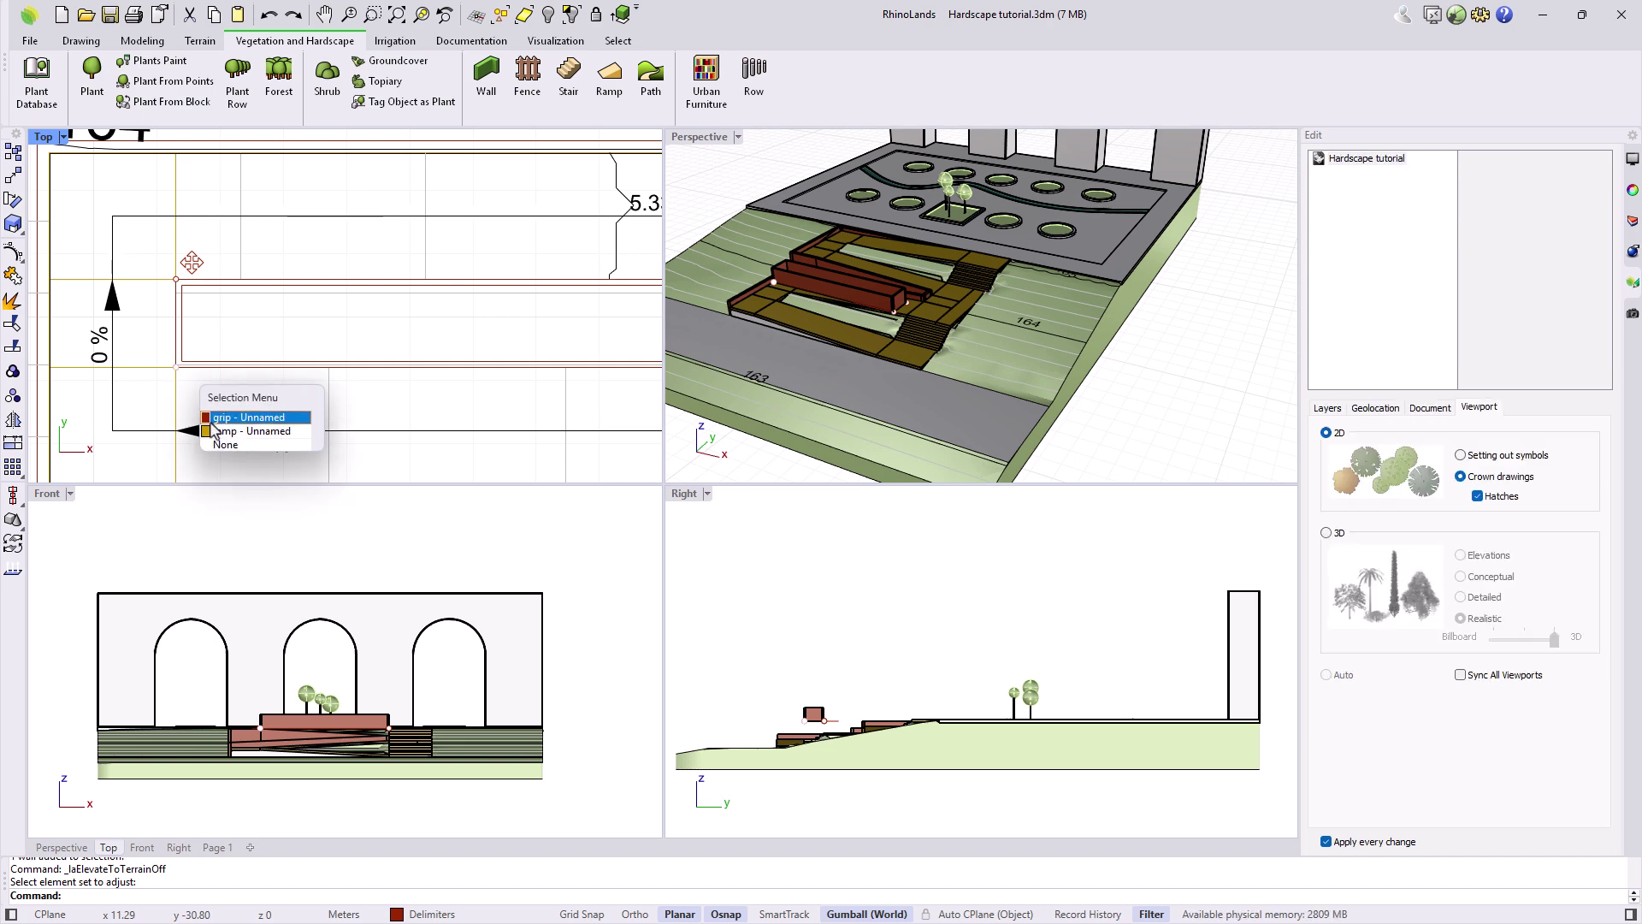
pyautogui.click(213, 418)
pyautogui.scroll(-3, 124, 389)
pyautogui.scroll(4, 489, 376)
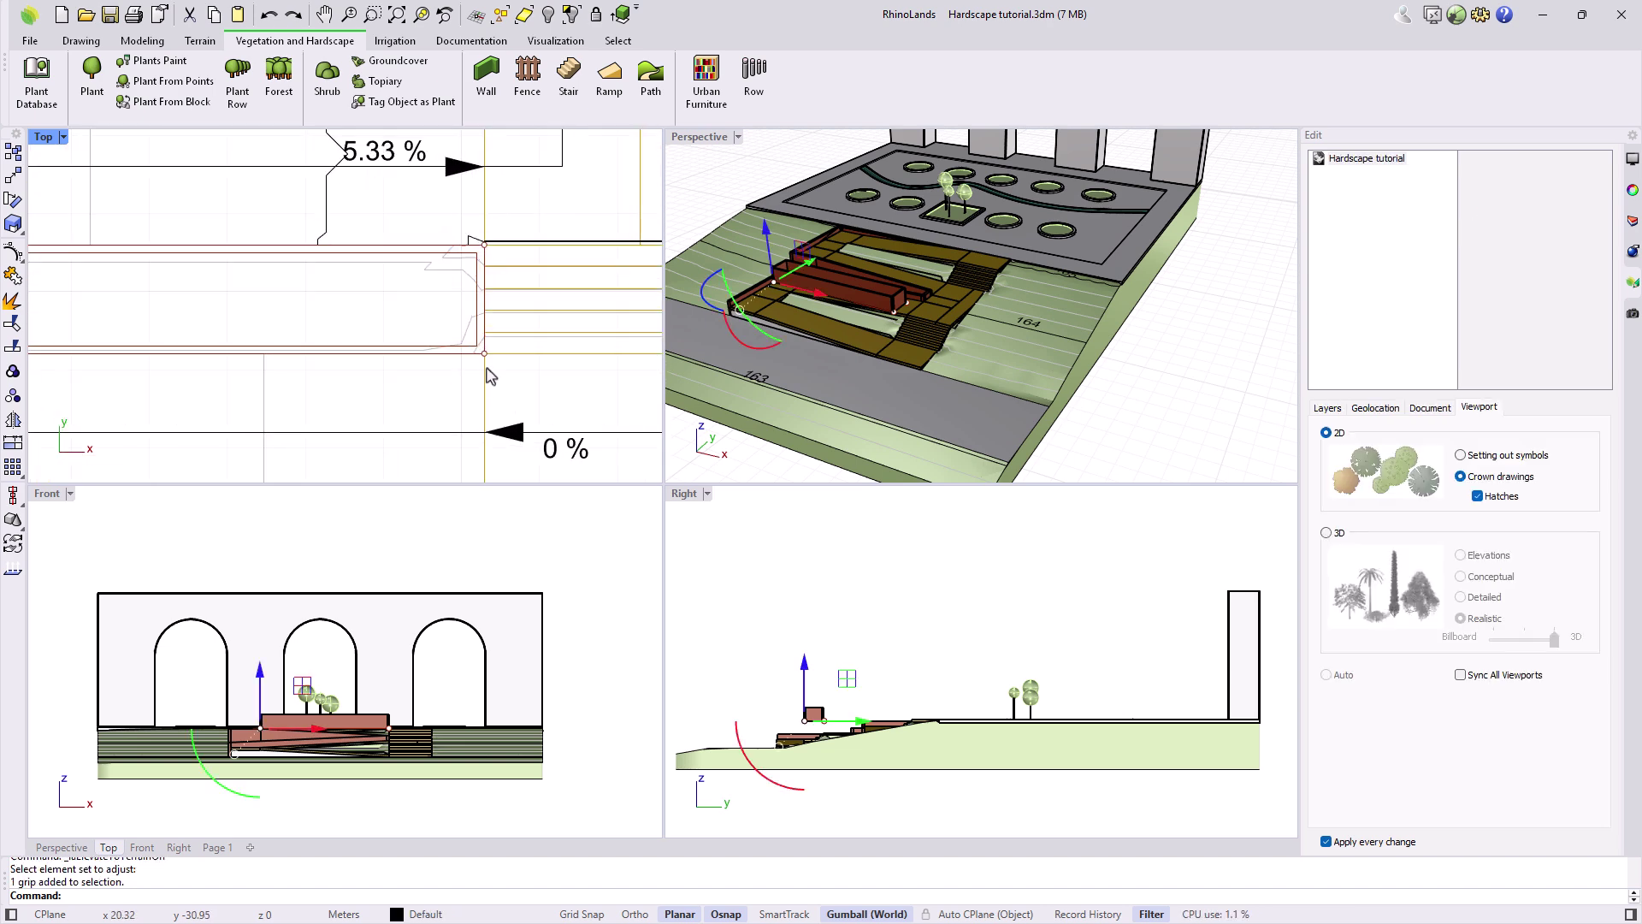
pyautogui.keyDown('shift'); pyautogui.click(484, 354); pyautogui.keyUp('shift')
pyautogui.scroll(-2, 511, 381)
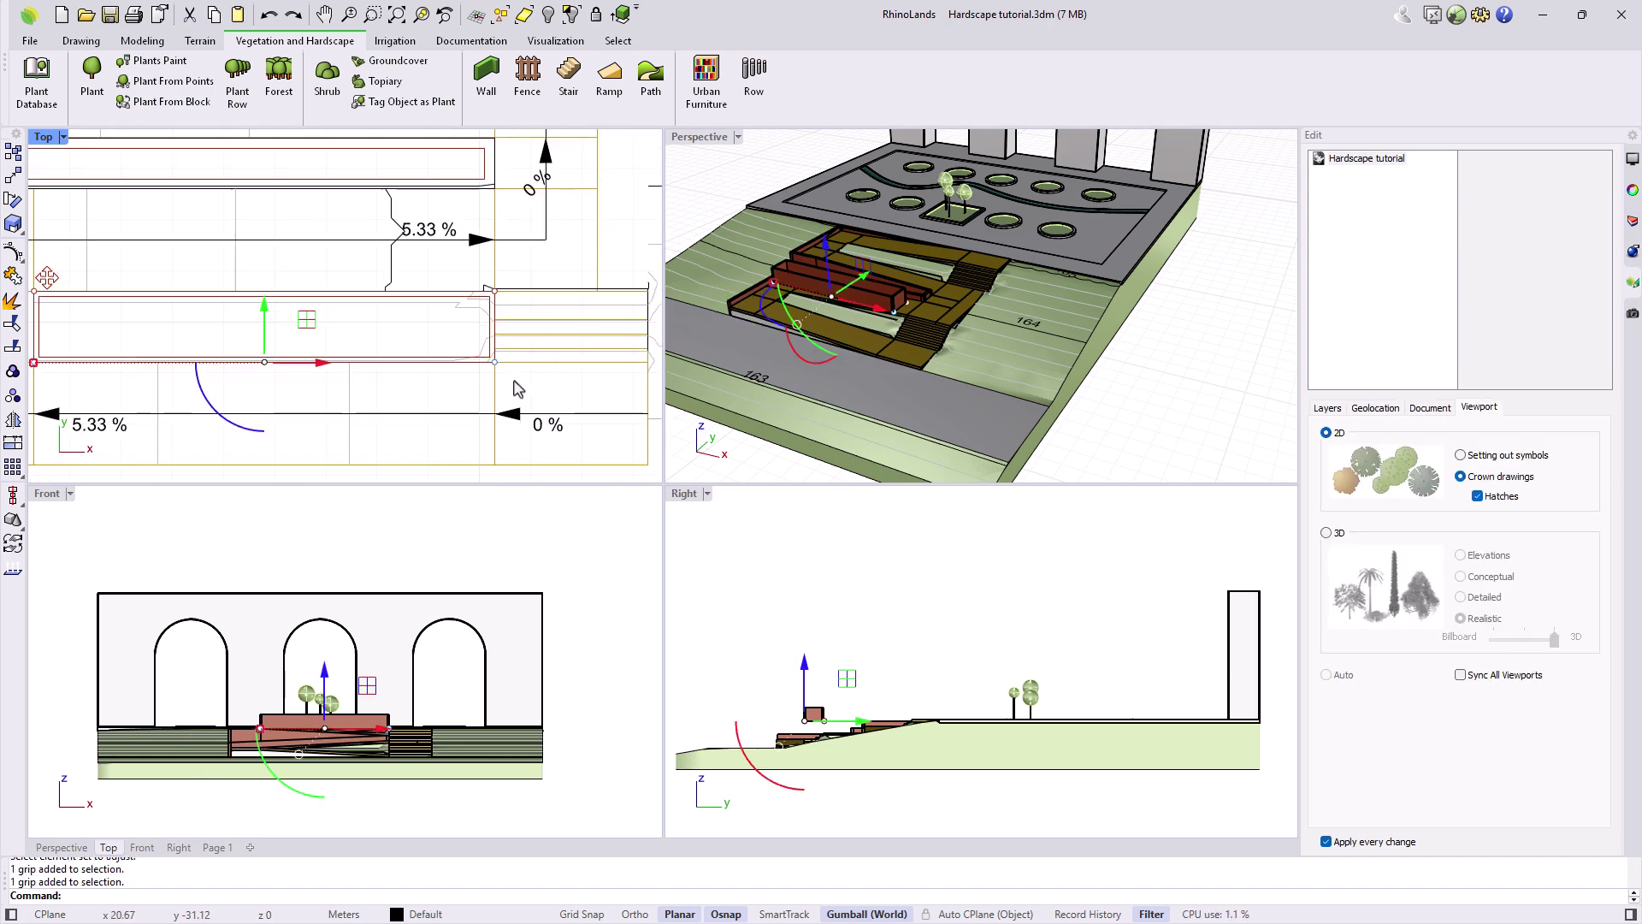
pyautogui.click(268, 323)
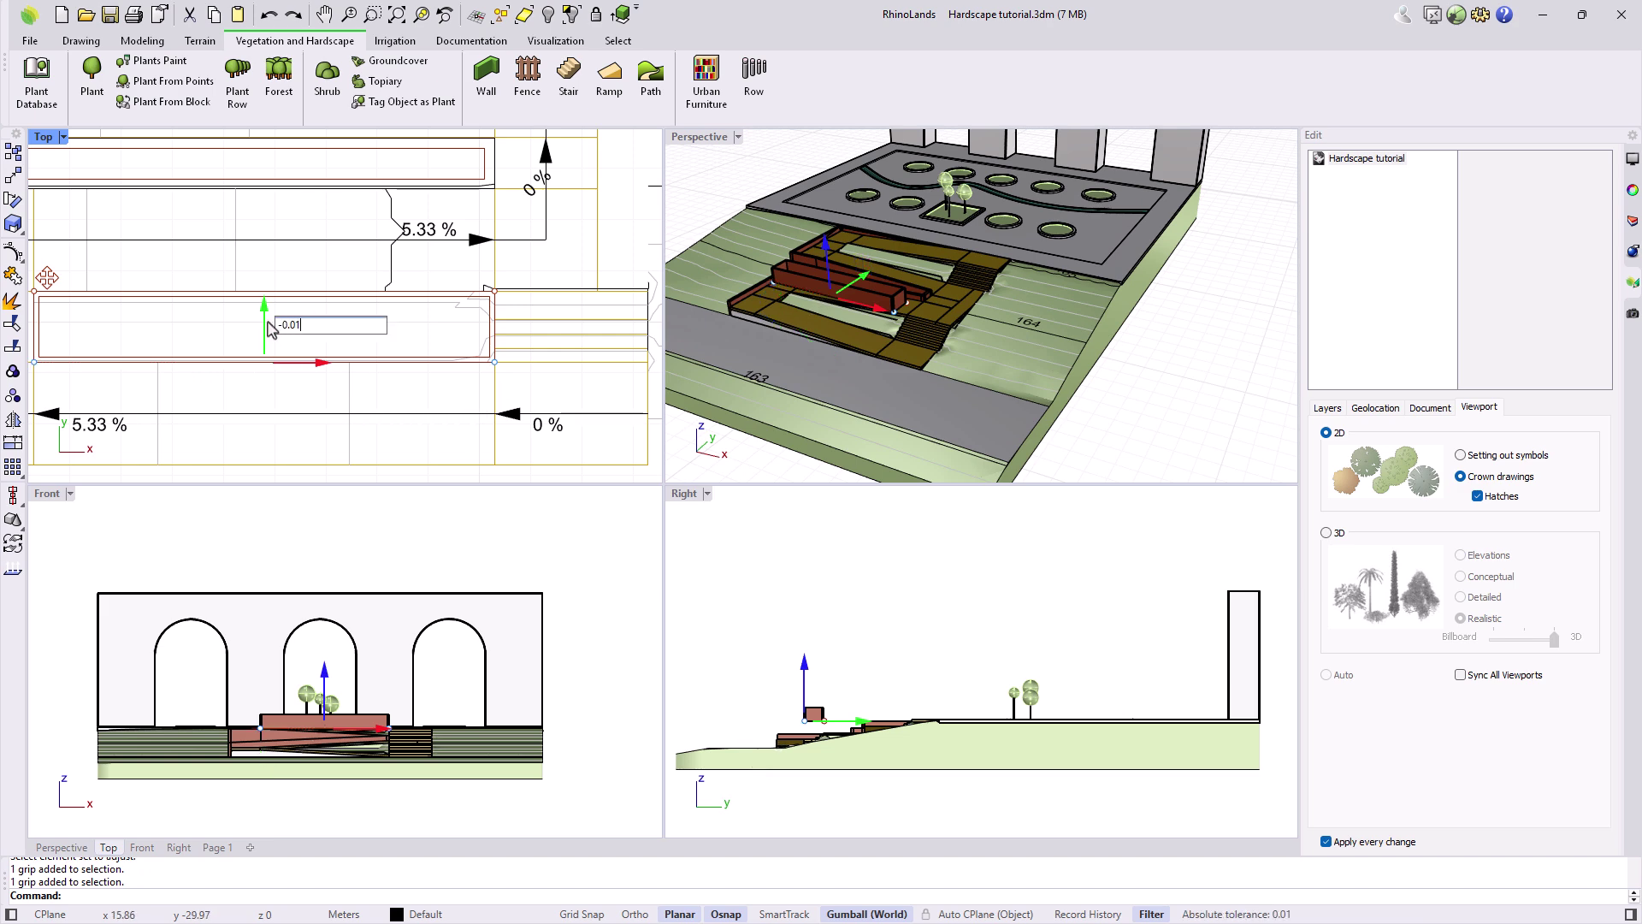
pyautogui.press('Return')
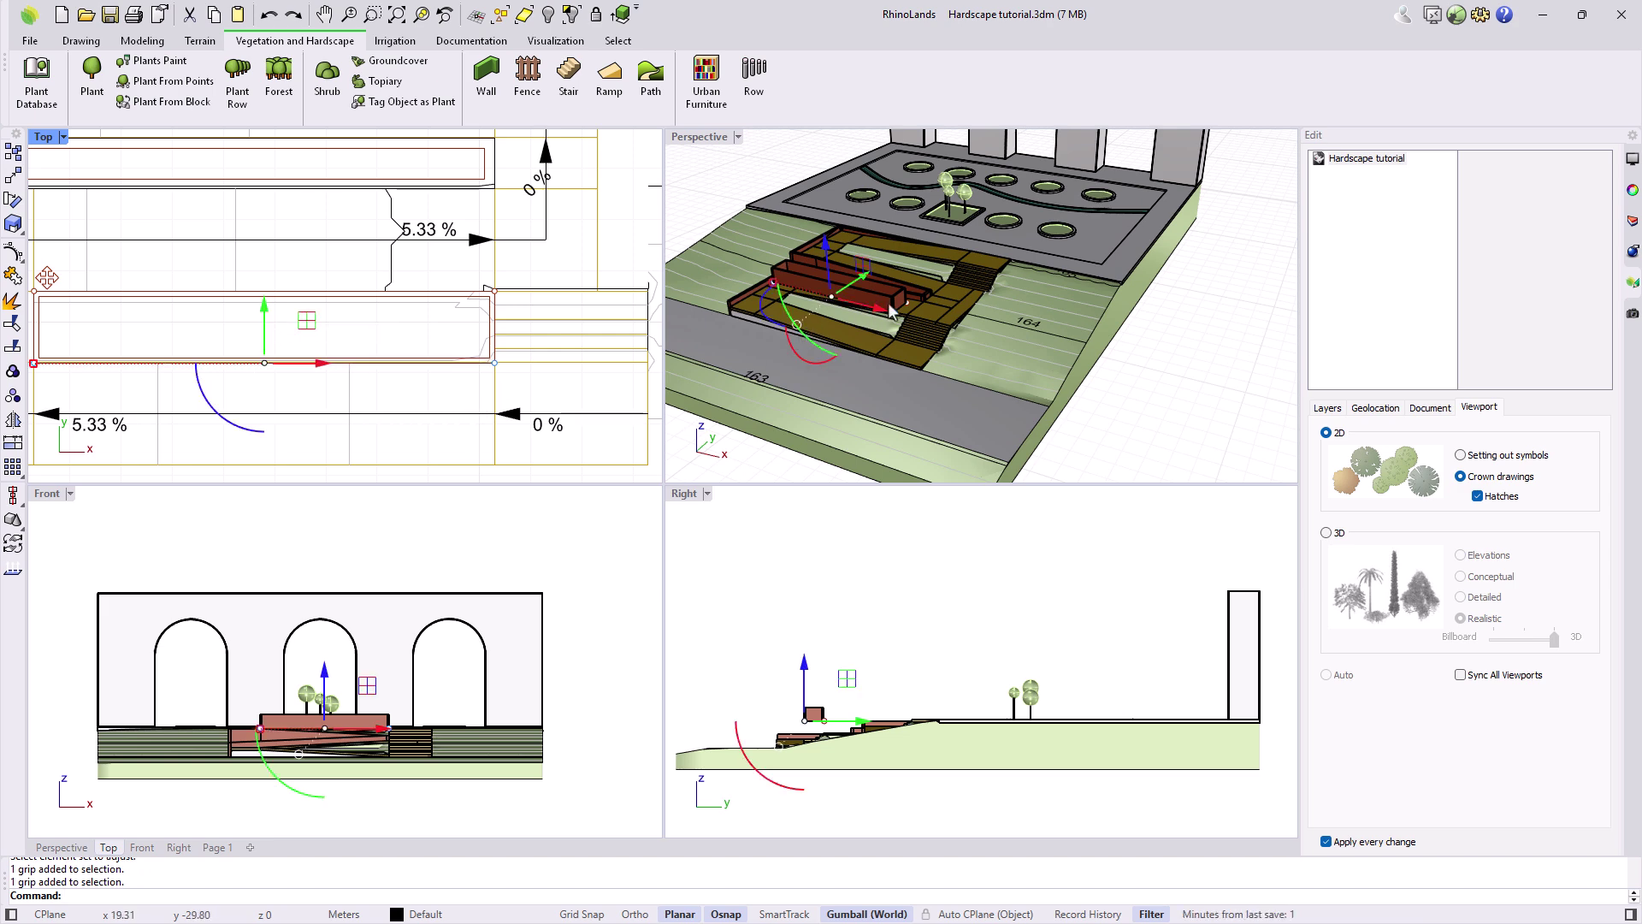
# Move the rectangular wall down to ramp level around the lower green strip, using its top end corner as base point
pyautogui.scroll(3, 892, 311)
pyautogui.click(839, 321)
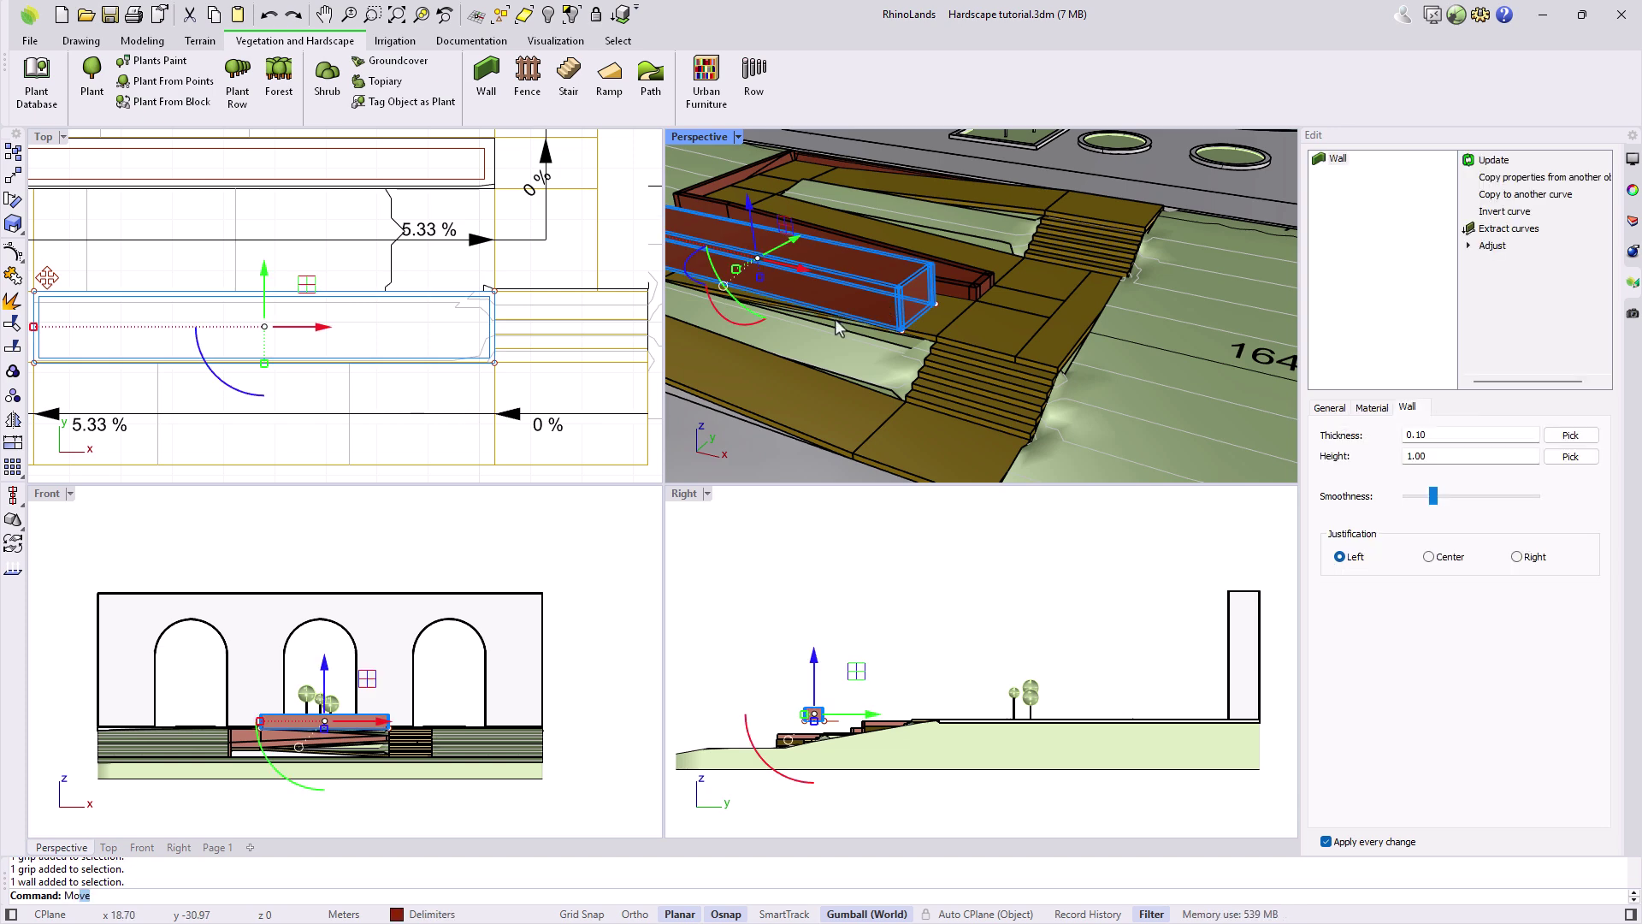
pyautogui.write('Mo')
pyautogui.press('Return')
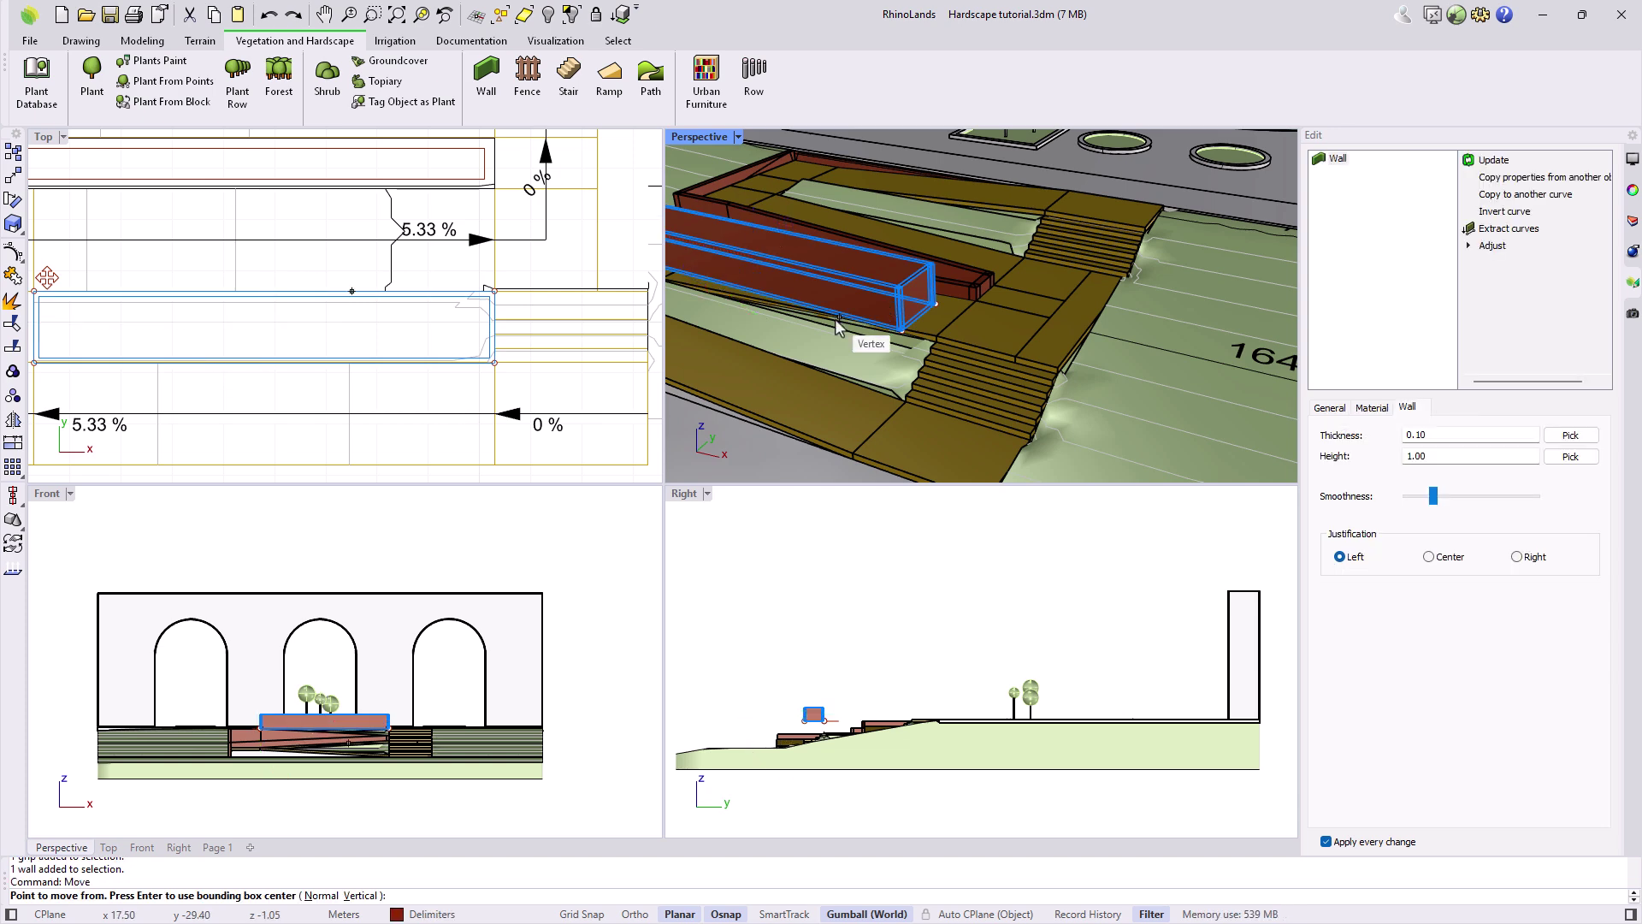
pyautogui.doubleClick(710, 139)
pyautogui.scroll(2, 636, 412)
pyautogui.scroll(1, 636, 412)
pyautogui.click(503, 394)
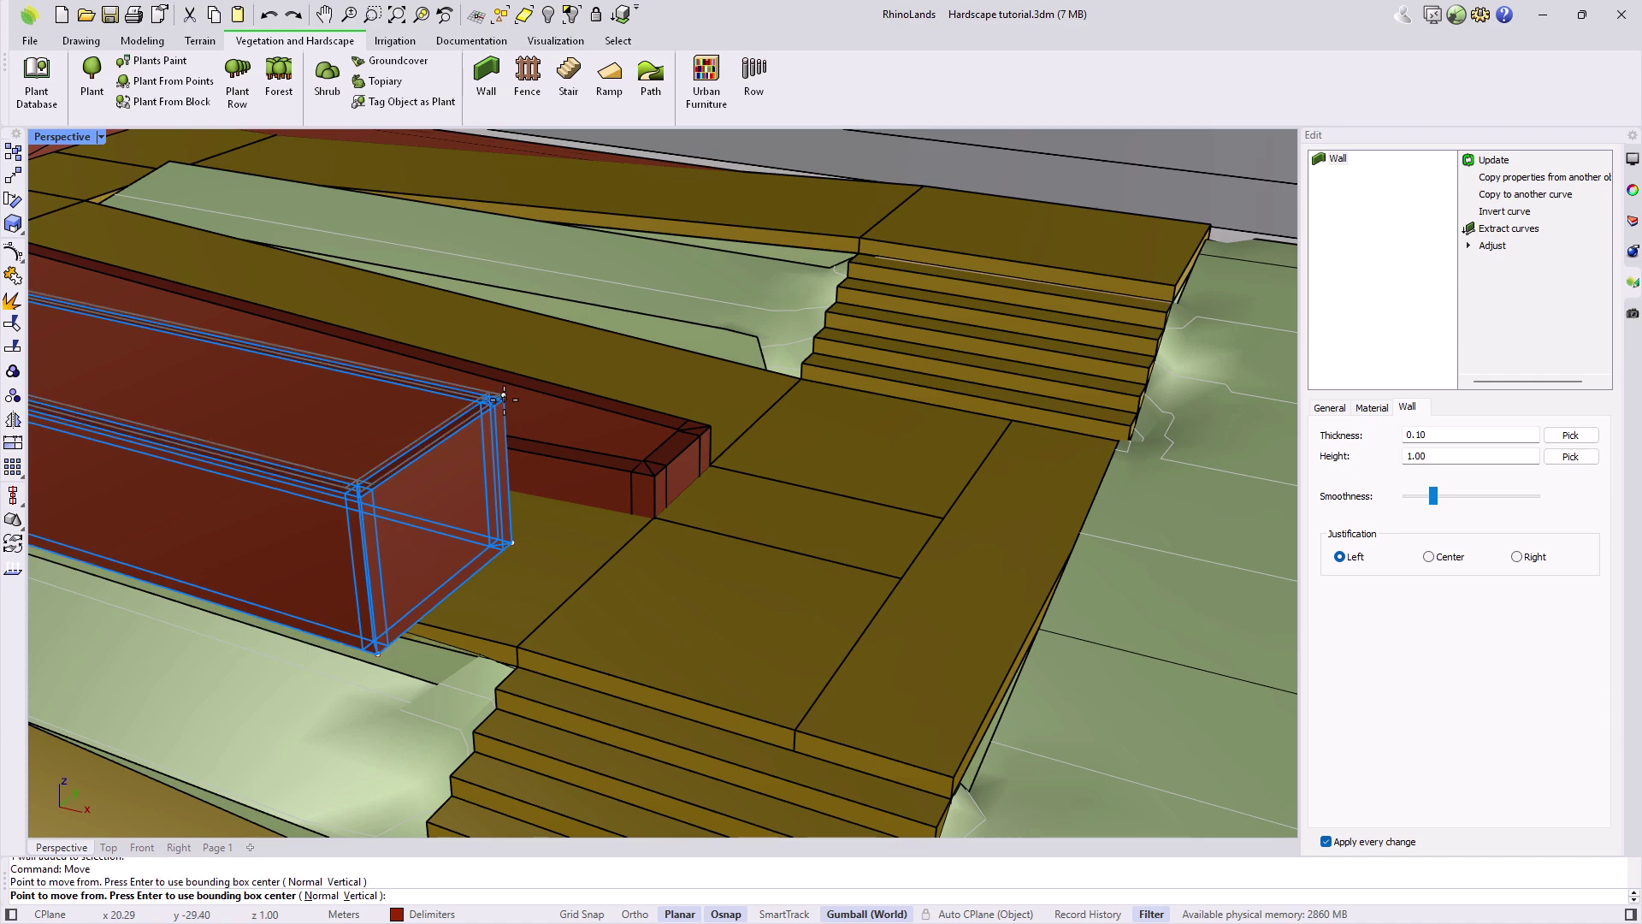
pyautogui.scroll(-5, 732, 618)
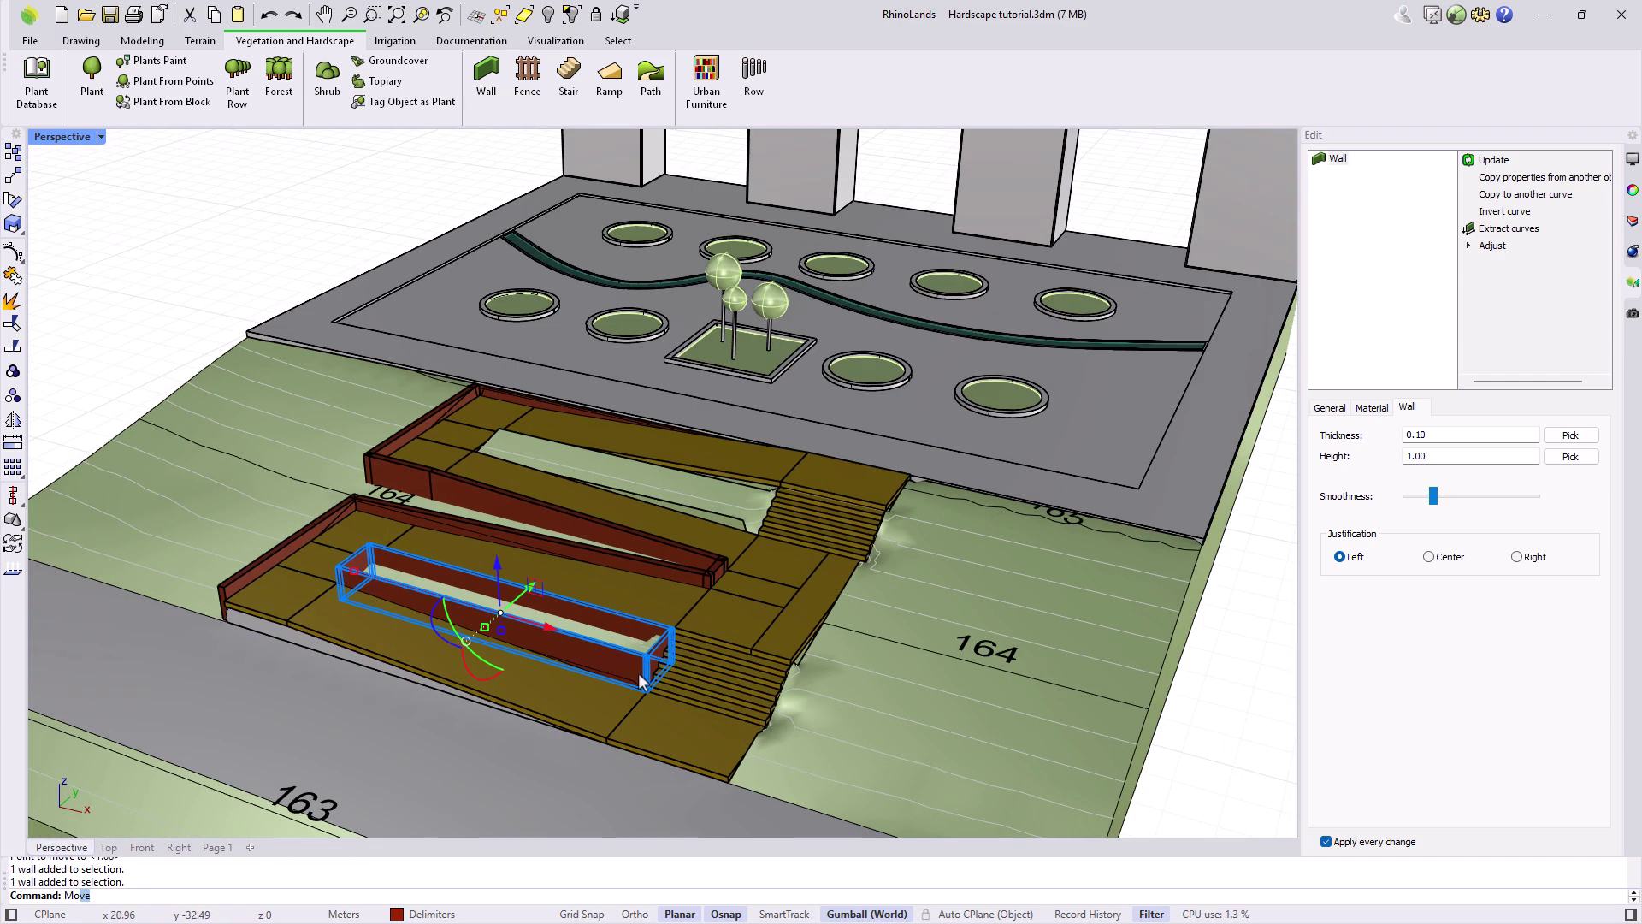
pyautogui.press('Escape')
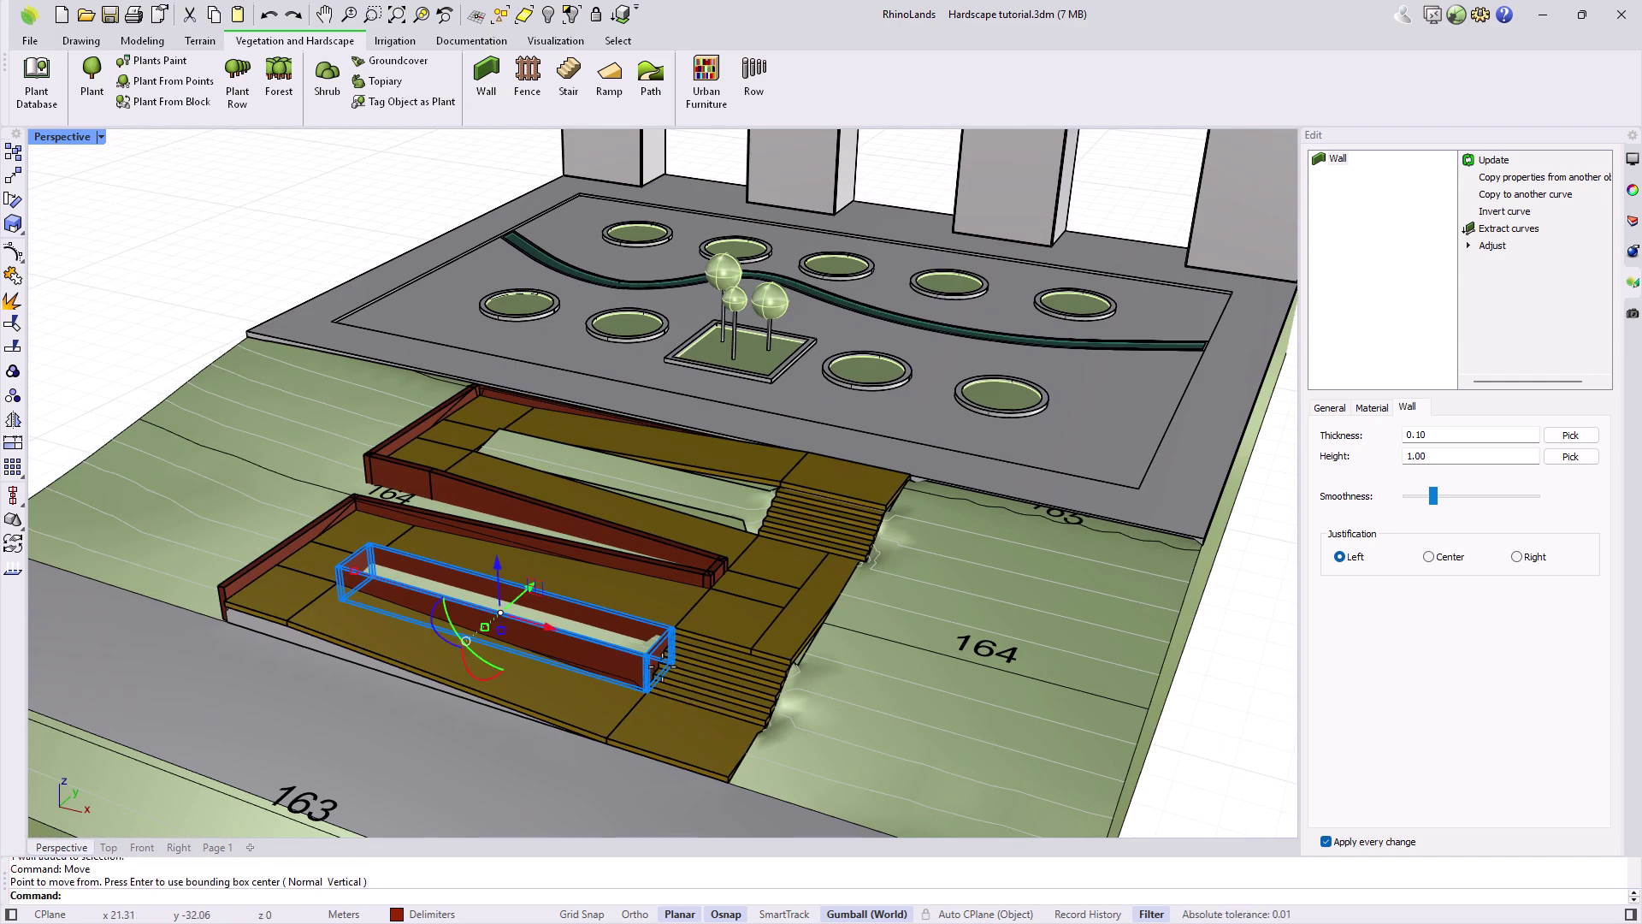
# Copy the rectangular wall from the lower green strip to the upper one, using its top end corner as base point
pyautogui.press('Escape')
pyautogui.write('copy')
pyautogui.press('Return')
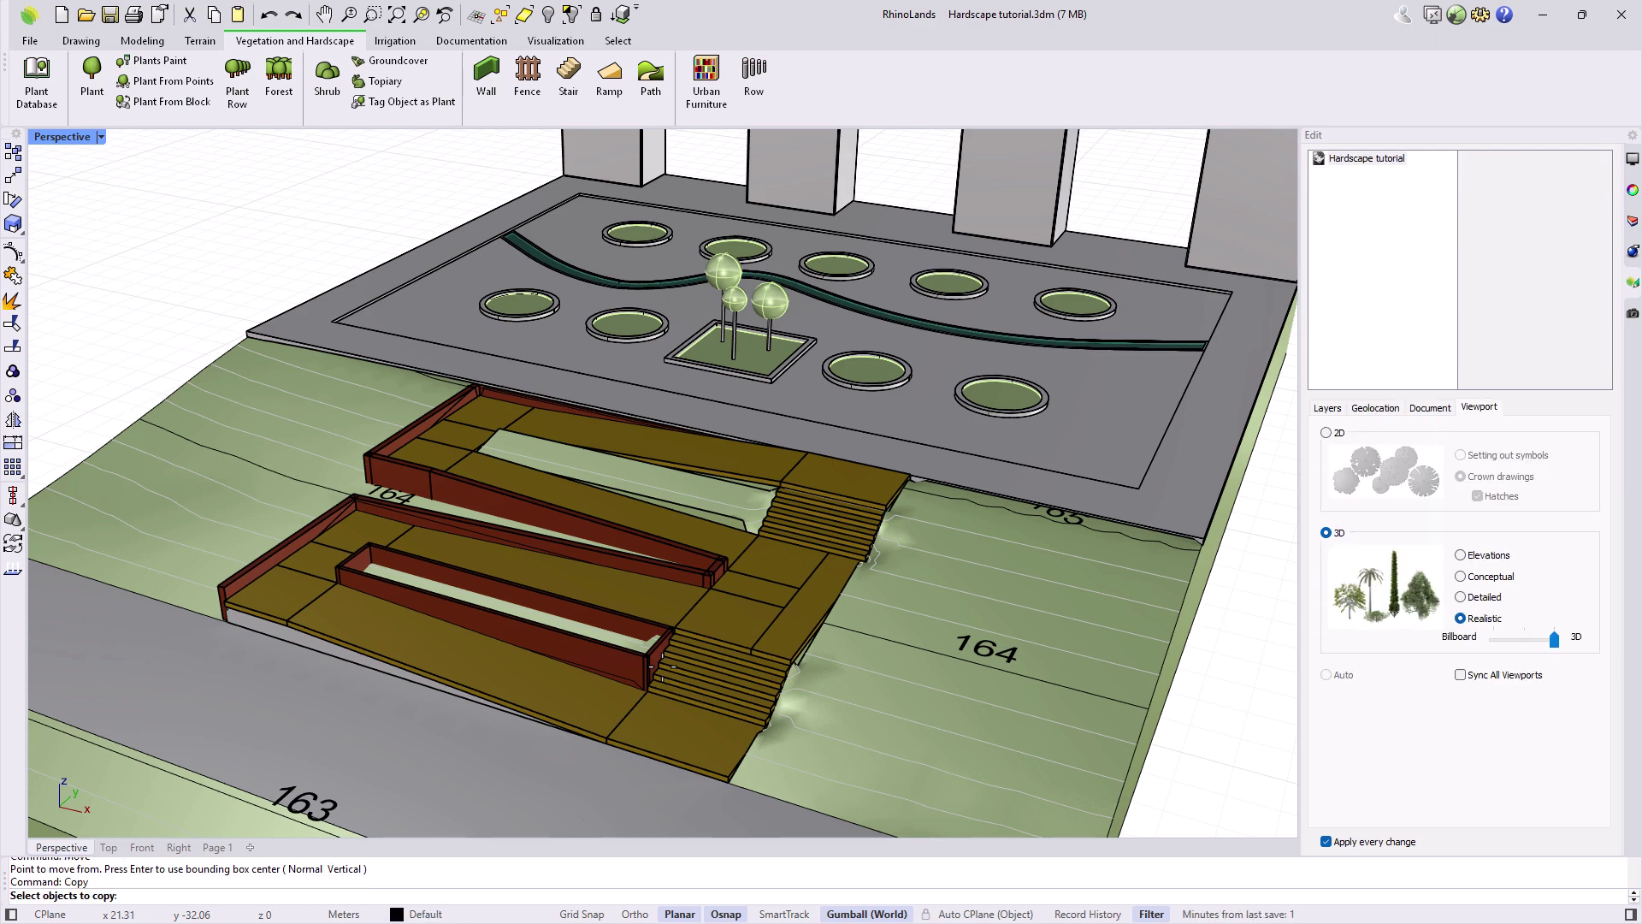
pyautogui.click(617, 659)
pyautogui.press('Return')
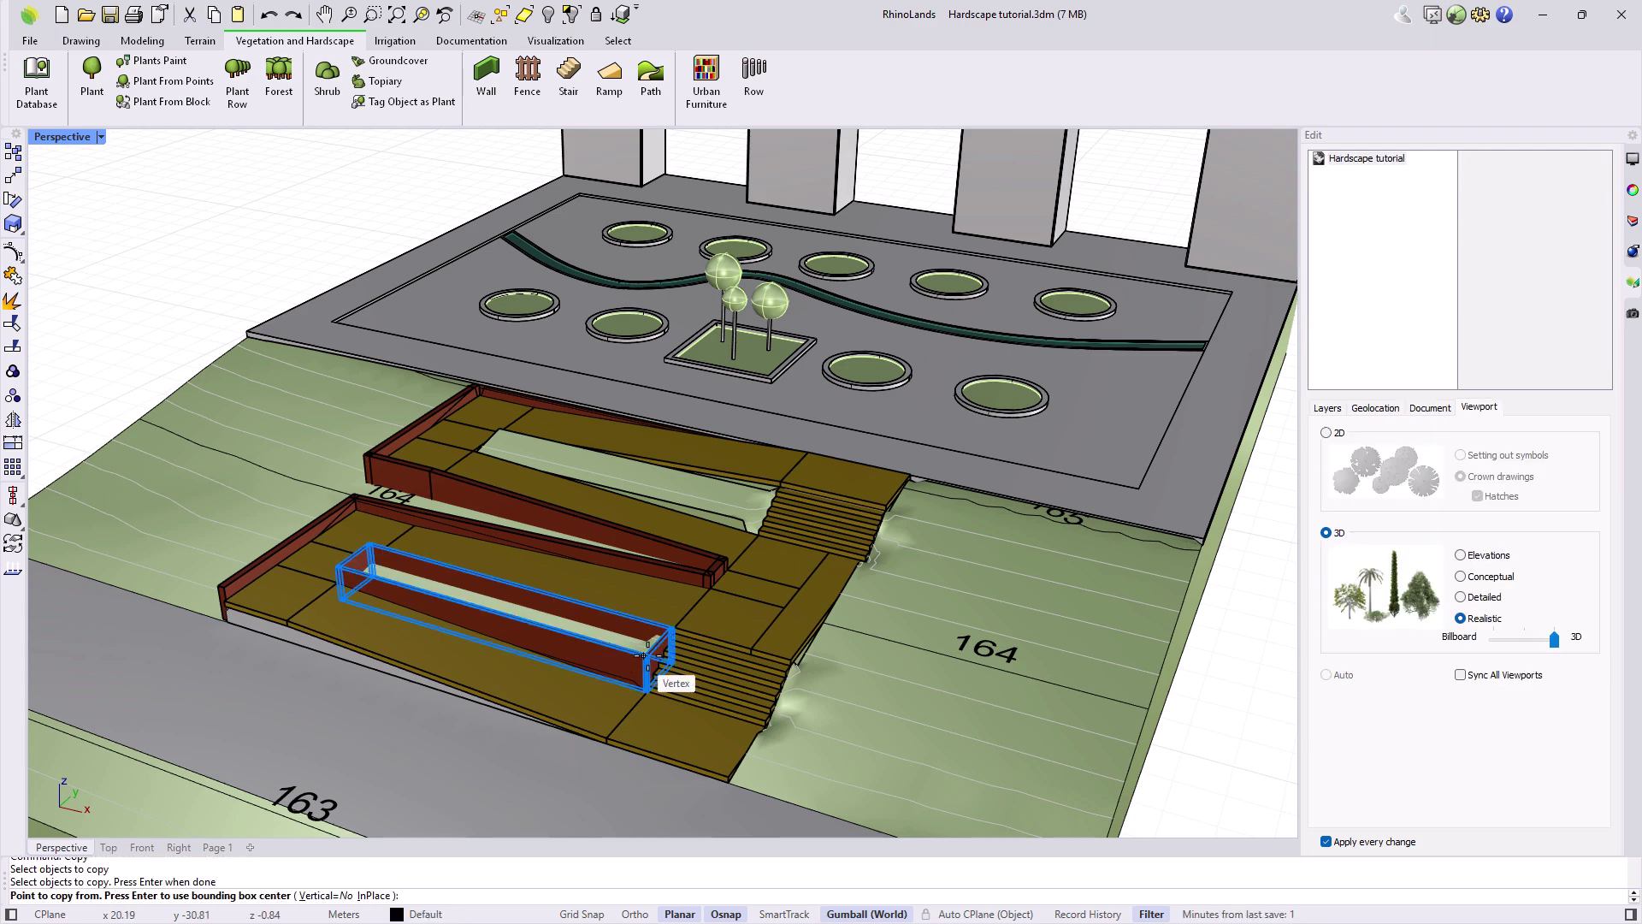
pyautogui.scroll(5, 663, 654)
pyautogui.scroll(3, 684, 604)
pyautogui.click(673, 549)
pyautogui.scroll(-6, 599, 615)
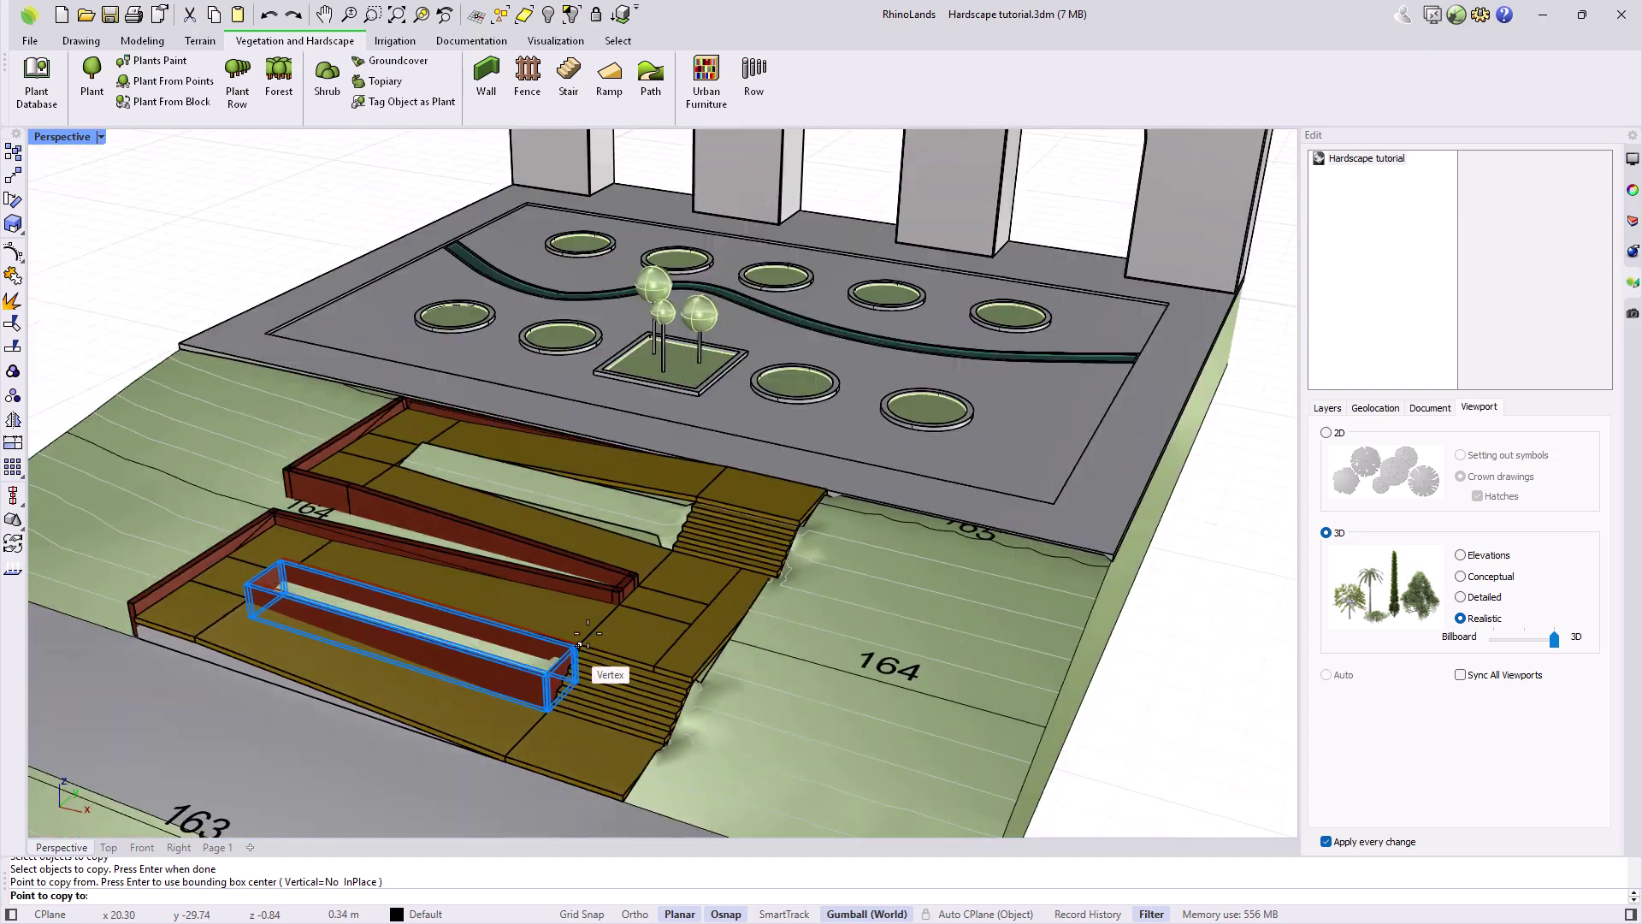
pyautogui.scroll(4, 694, 506)
pyautogui.scroll(4, 695, 506)
pyautogui.click(717, 513)
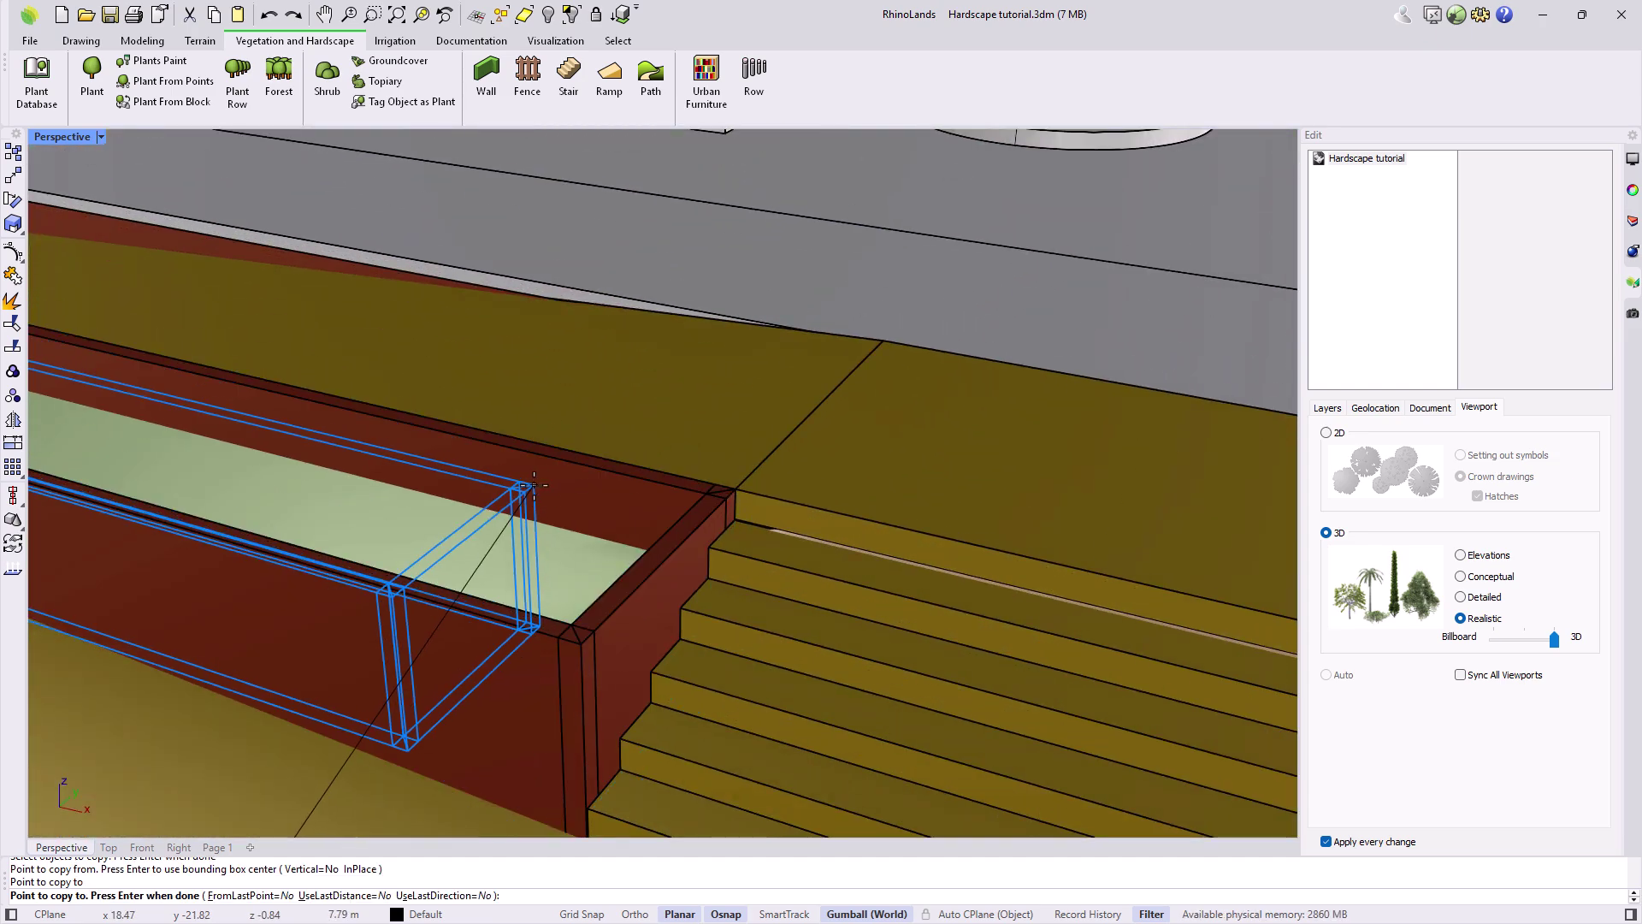
pyautogui.scroll(-4, 574, 462)
pyautogui.press('Return')
pyautogui.scroll(-6, 599, 462)
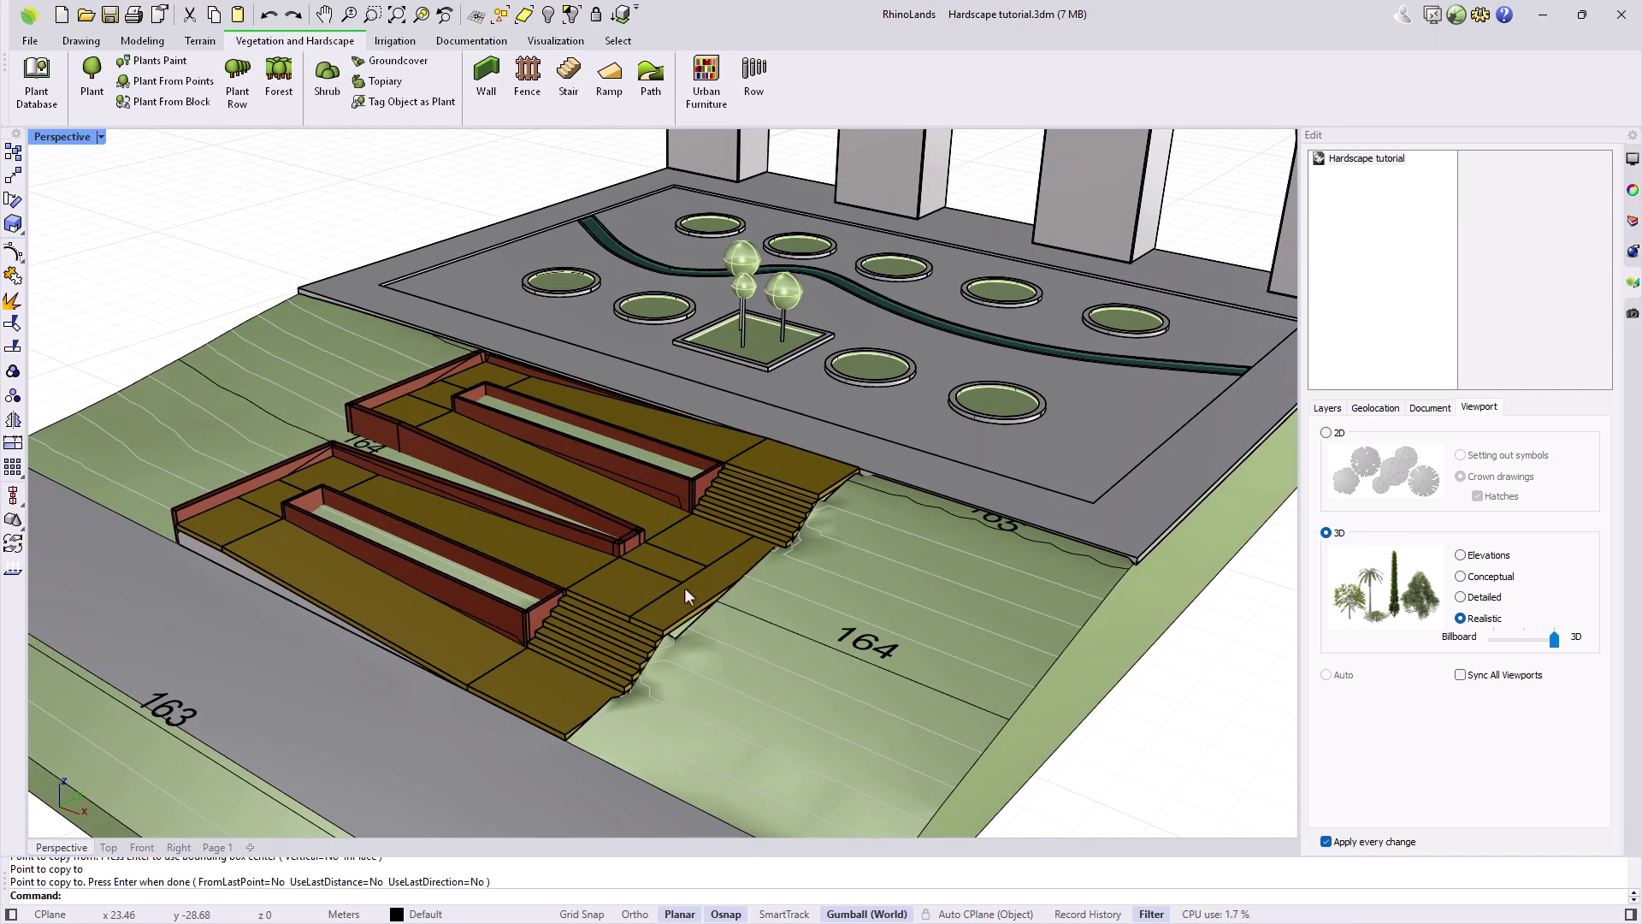
# Start a polyline wall 0.10 thick and 1.00 high, justified Left, stop it adjusting to terrains, and hide the Terrains layer
pyautogui.click(486, 73)
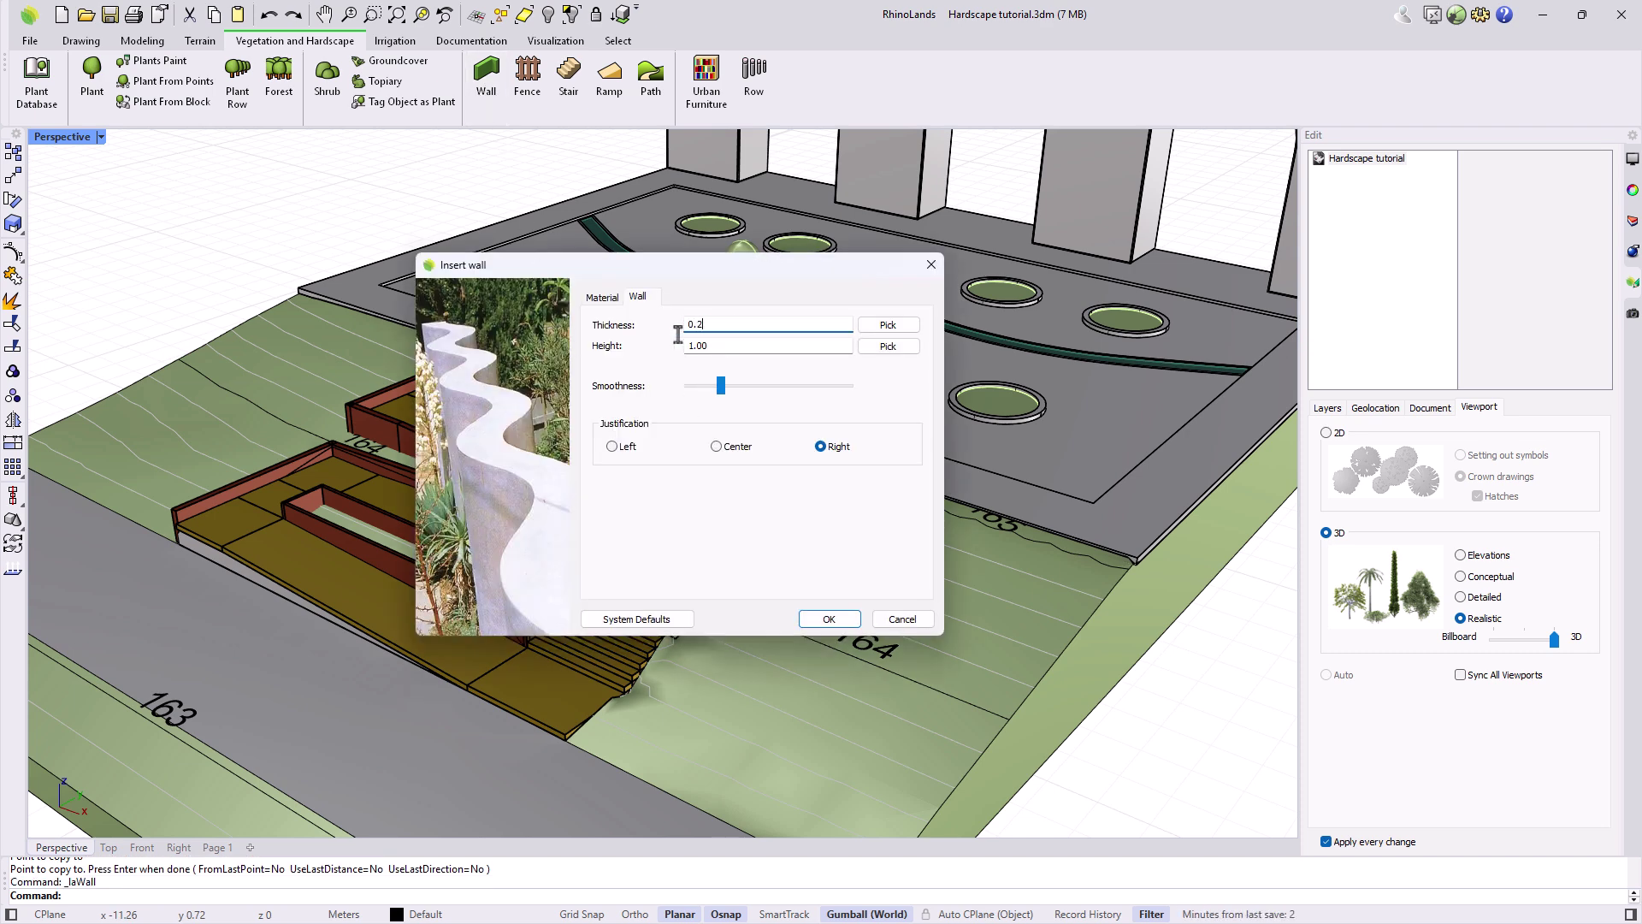
pyautogui.press('Return')
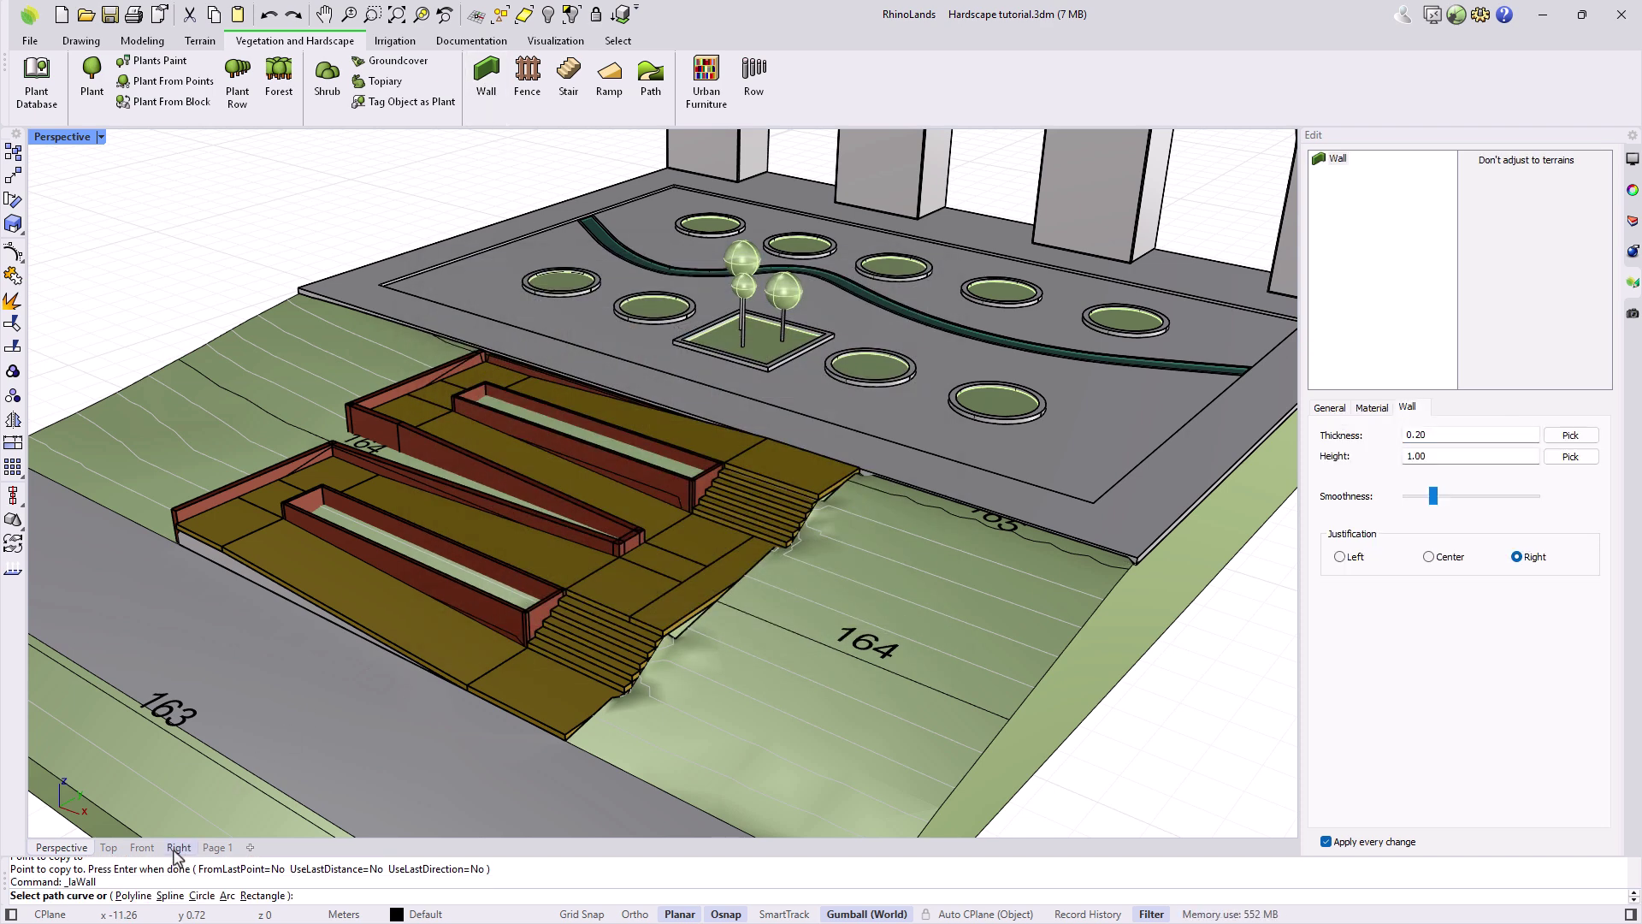
pyautogui.click(129, 895)
pyautogui.scroll(5, 534, 770)
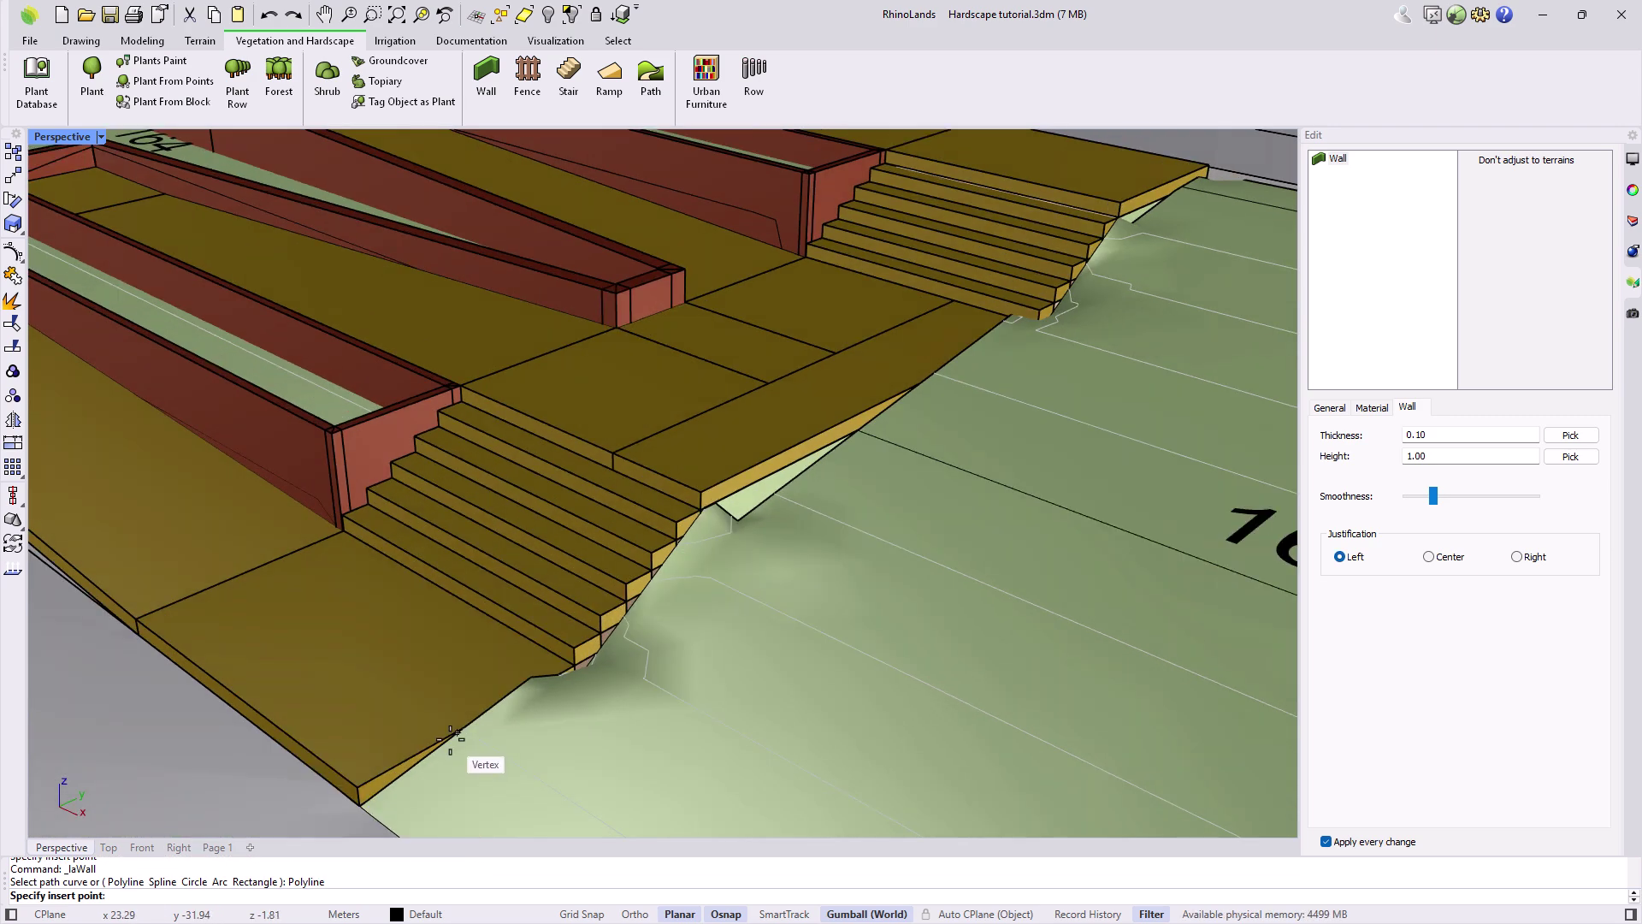
pyautogui.click(1531, 163)
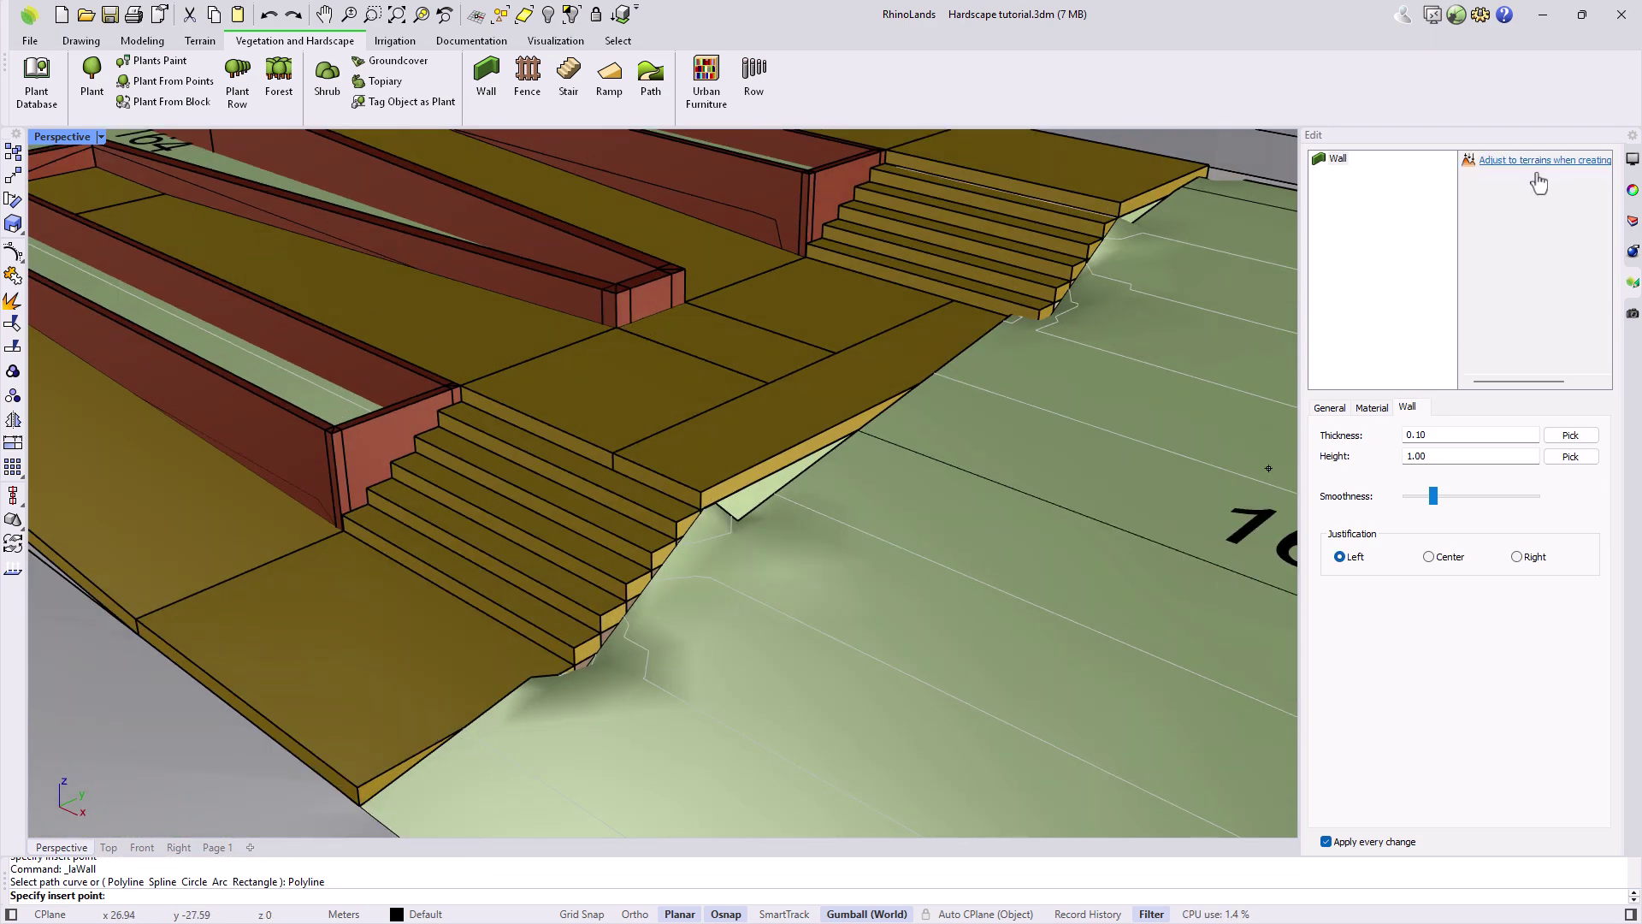
pyautogui.click(1632, 222)
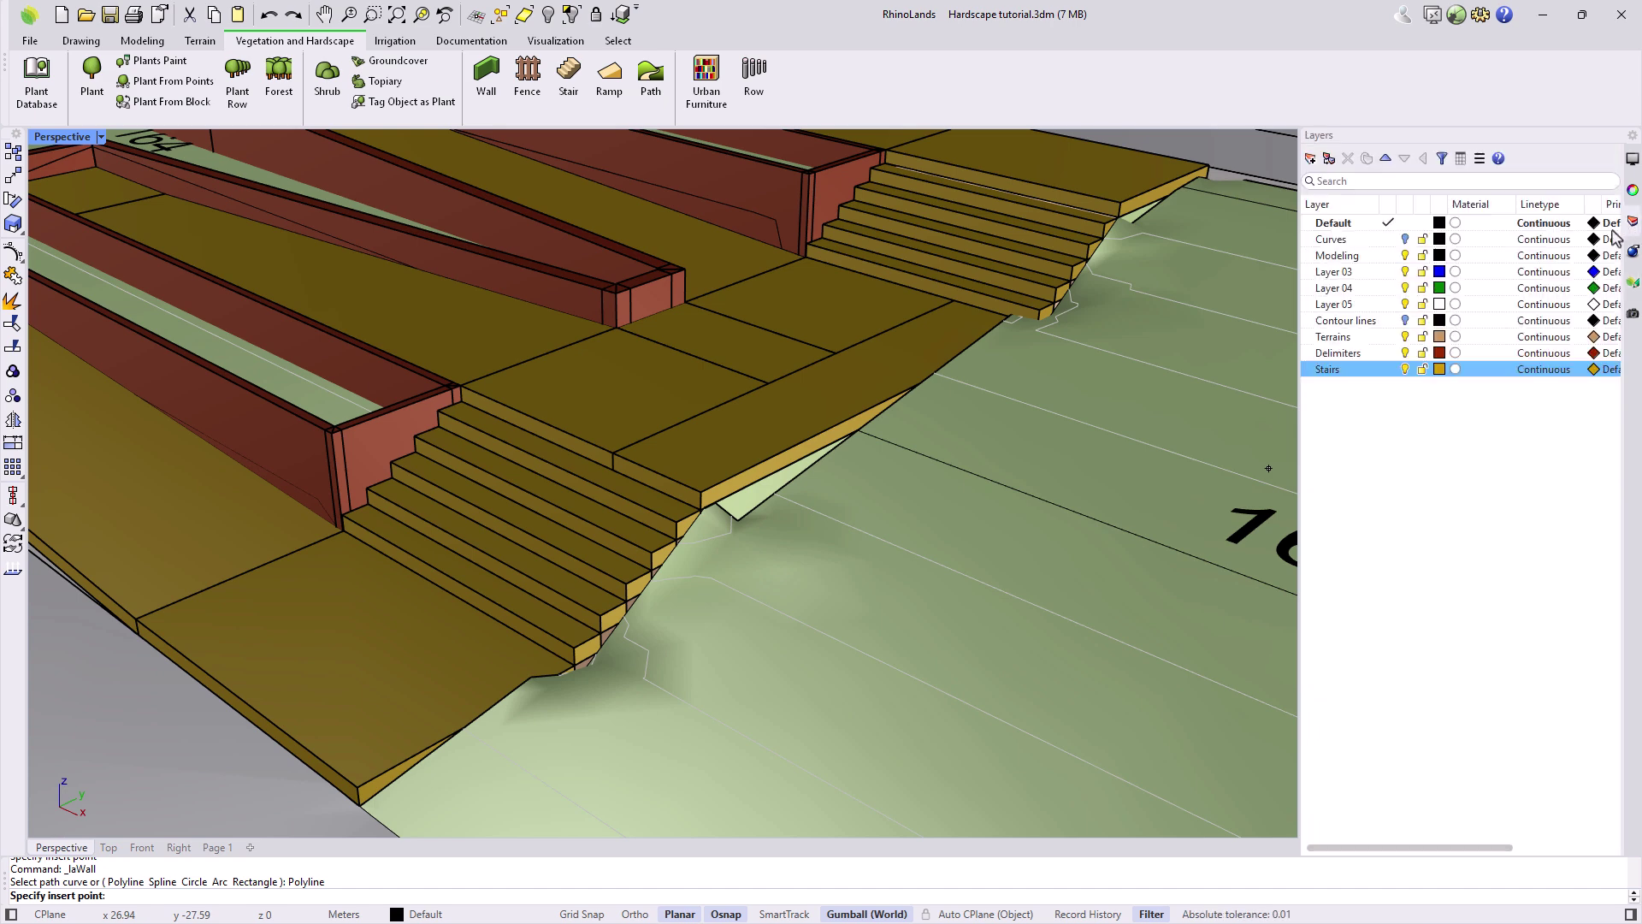
pyautogui.click(1405, 336)
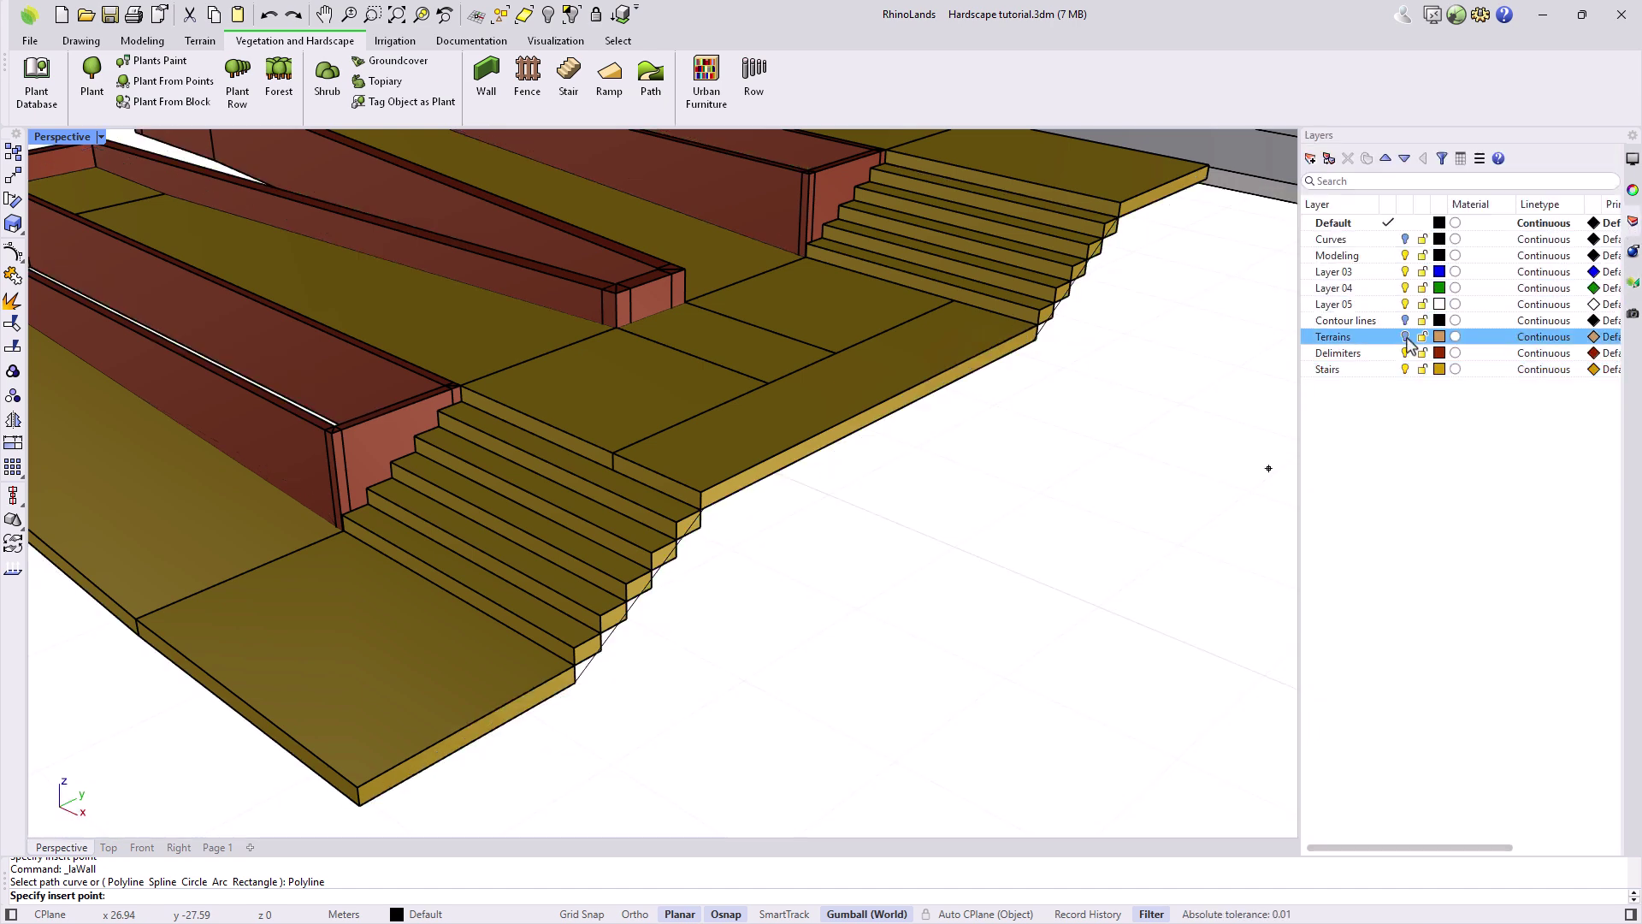
# Draw the wall from the foot of the lower stair up along the outer stair and landing edges to the upper platform's far corner
pyautogui.click(575, 664)
pyautogui.click(702, 492)
pyautogui.click(1041, 328)
pyautogui.click(1121, 203)
pyautogui.click(1196, 166)
pyautogui.scroll(-5, 856, 385)
pyautogui.scroll(5, 697, 440)
pyautogui.click(1115, 460)
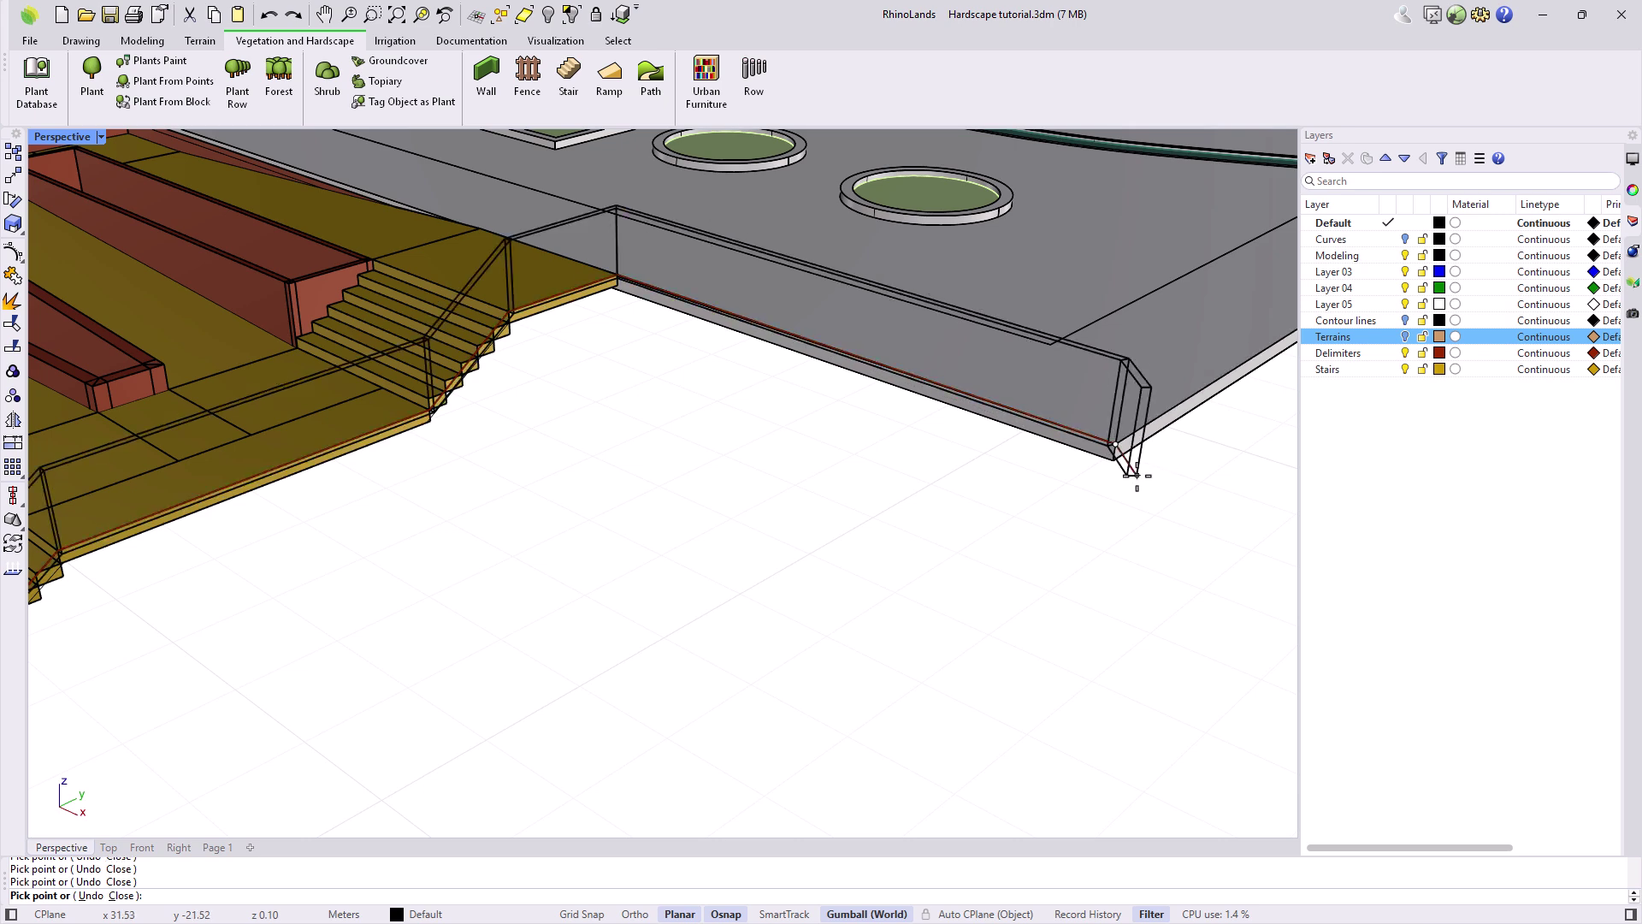
pyautogui.press('Return')
# Shift the grip at the wall's lower end about 0.57 m outward along the Y axis, past the foot of the lower stair
pyautogui.scroll(-5, 733, 612)
pyautogui.scroll(6, 733, 479)
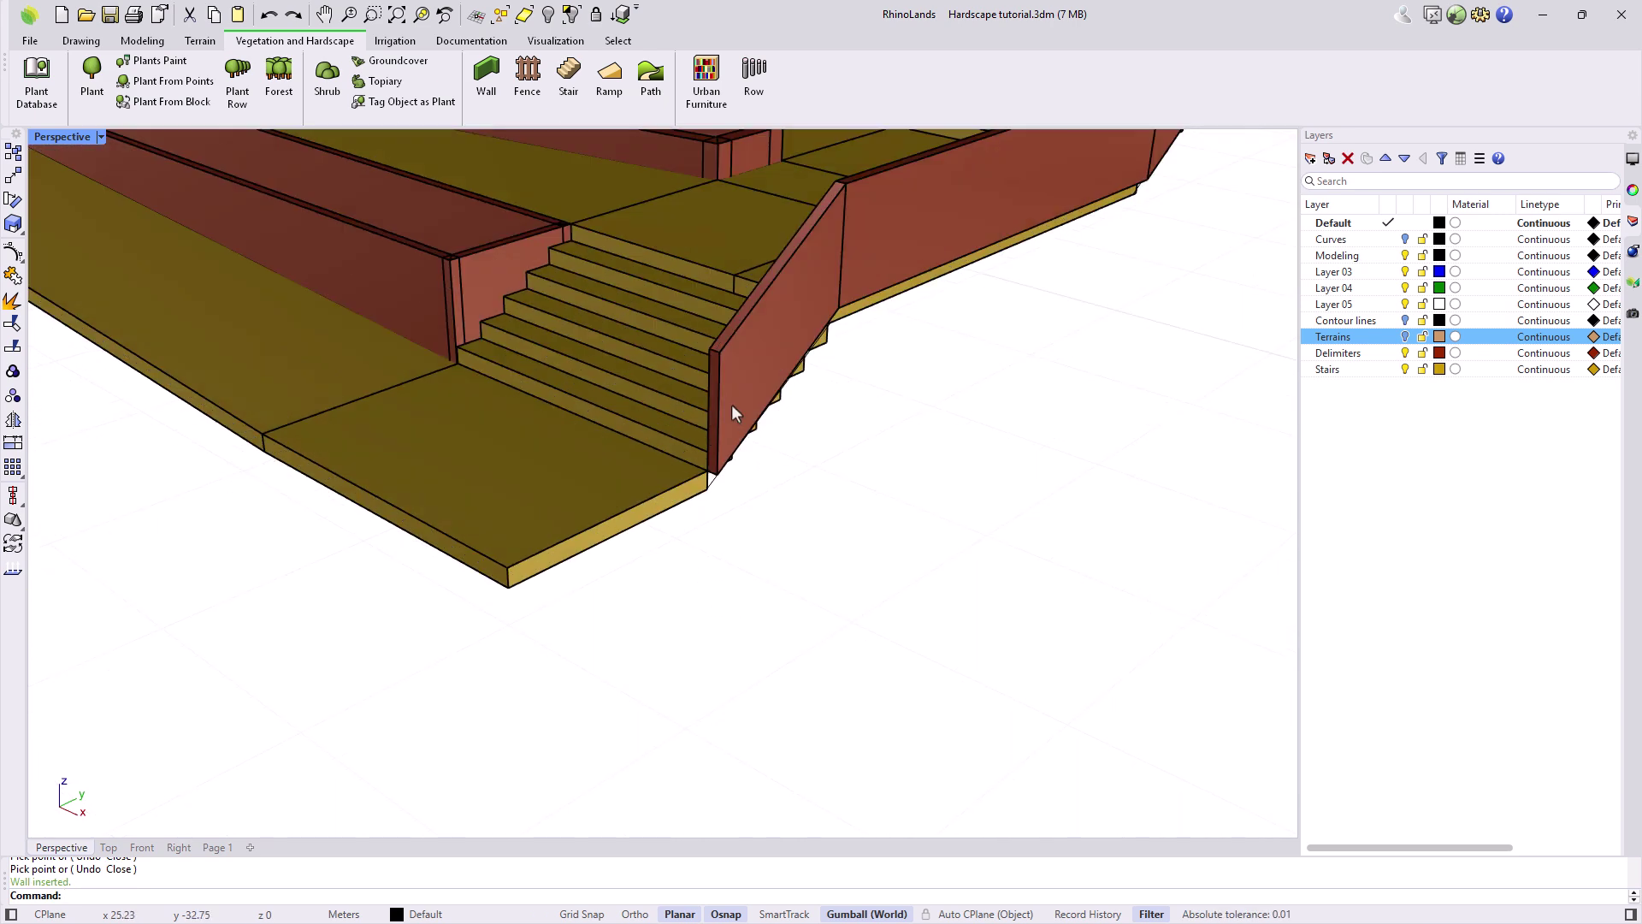
pyautogui.keyDown('ctrl'); pyautogui.keyDown('shift'); pyautogui.click(713, 475); pyautogui.keyUp('shift'); pyautogui.keyUp('ctrl')
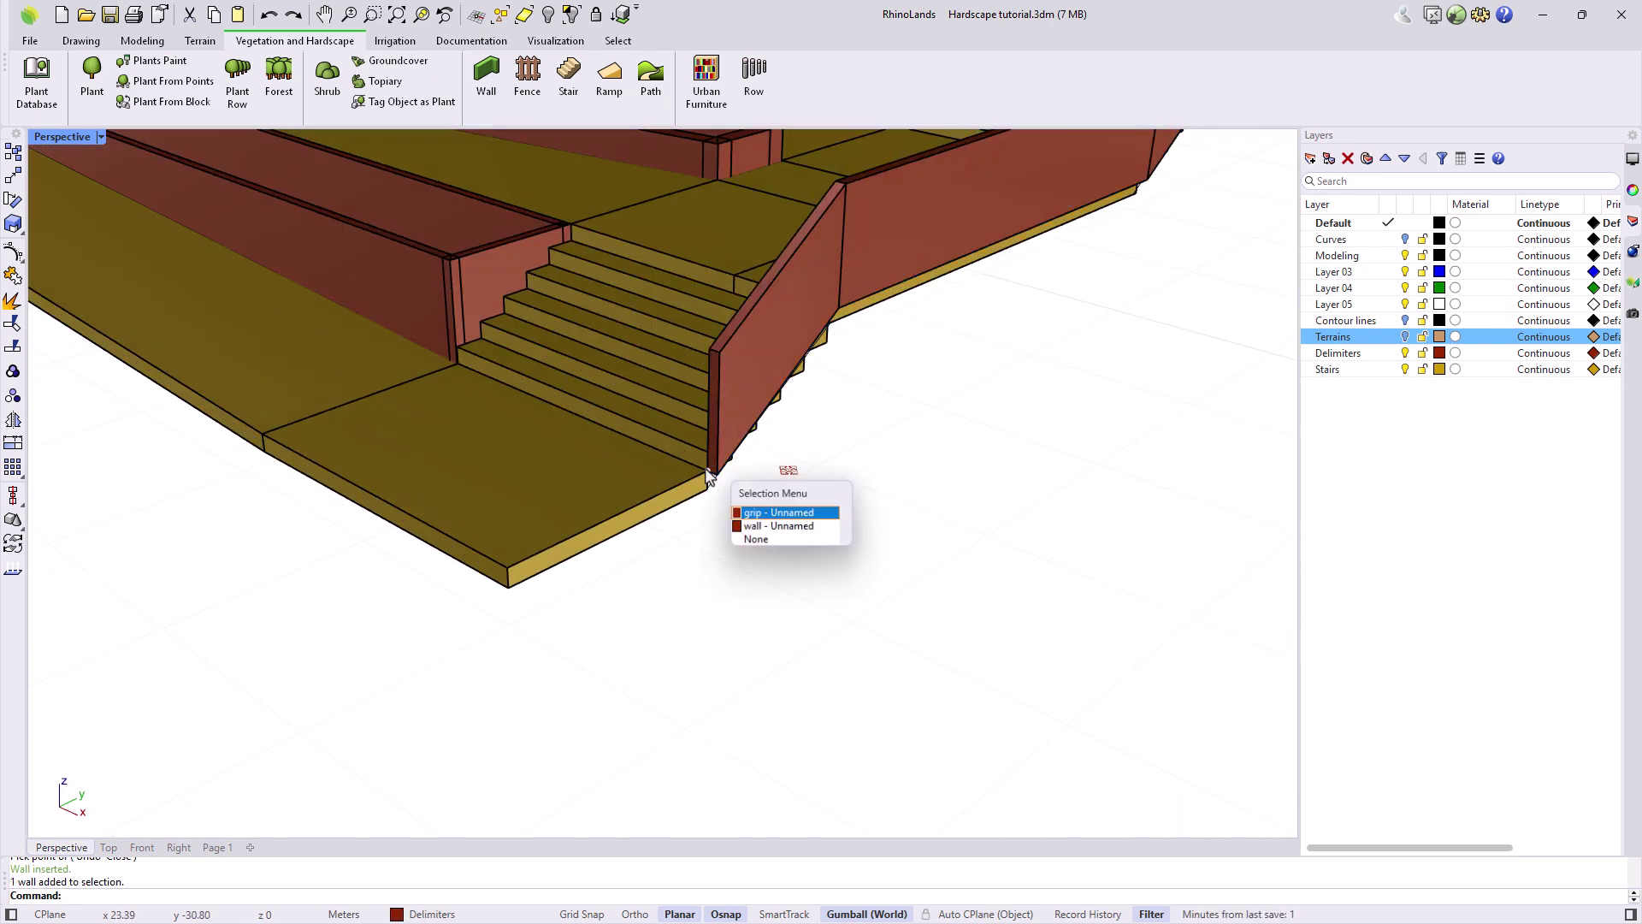
pyautogui.click(751, 524)
pyautogui.moveTo(747, 465); pyautogui.dragTo(695, 482)
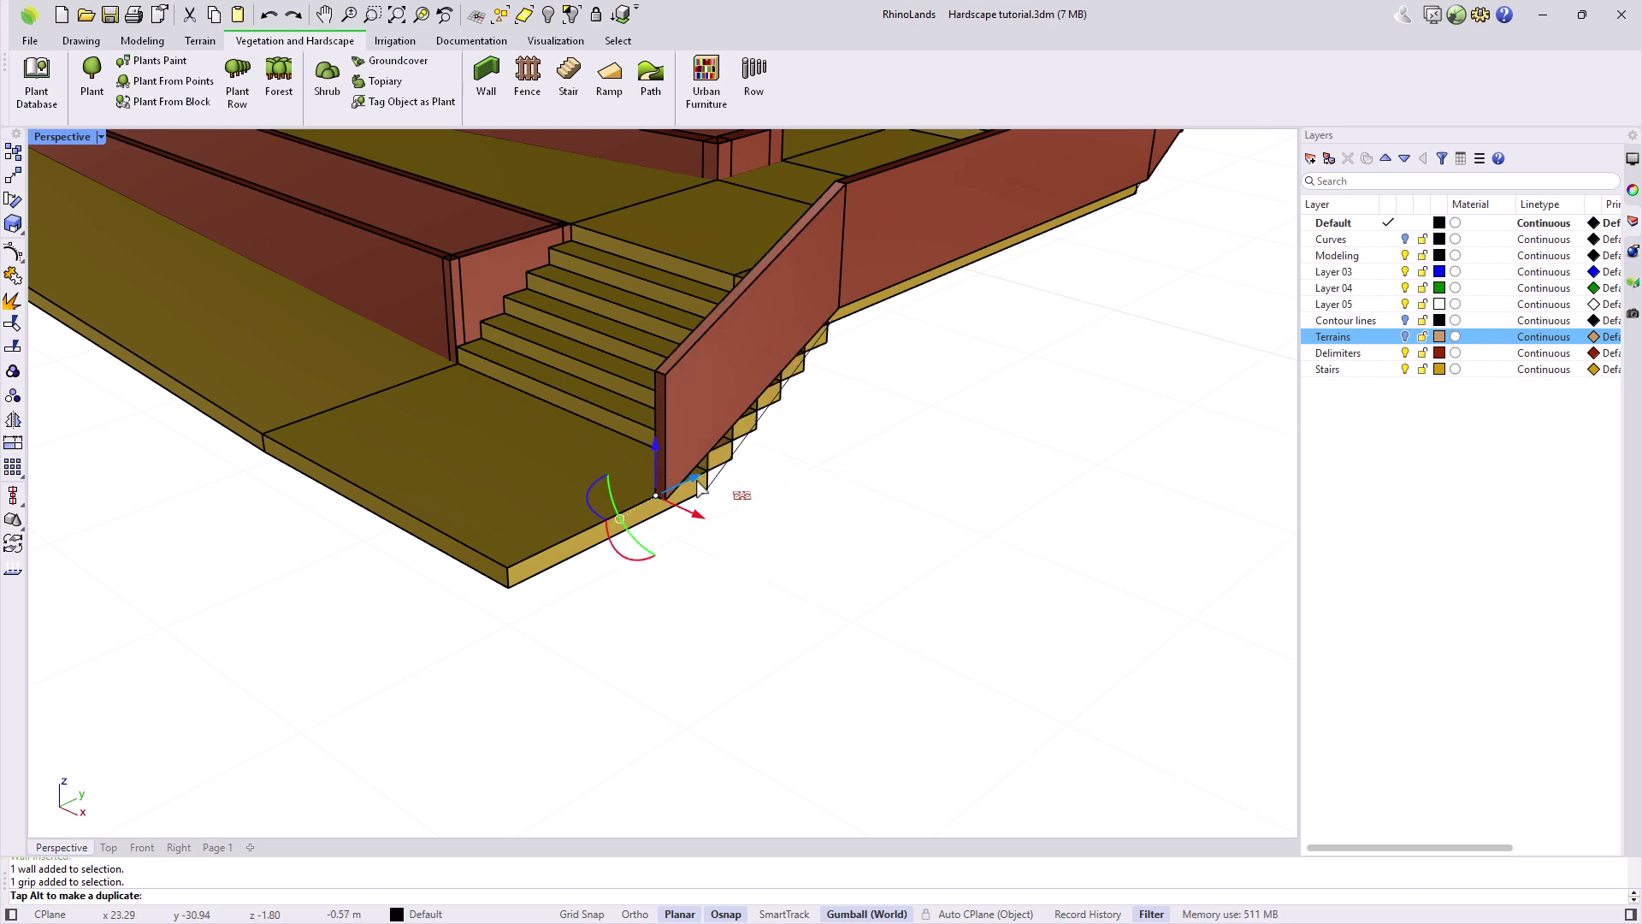
pyautogui.scroll(-4, 531, 616)
pyautogui.scroll(5, 695, 512)
# Deselect the new stair-side wall and turn the Terrains layer back on
pyautogui.click(760, 402)
pyautogui.click(1139, 385)
pyautogui.press('Return')
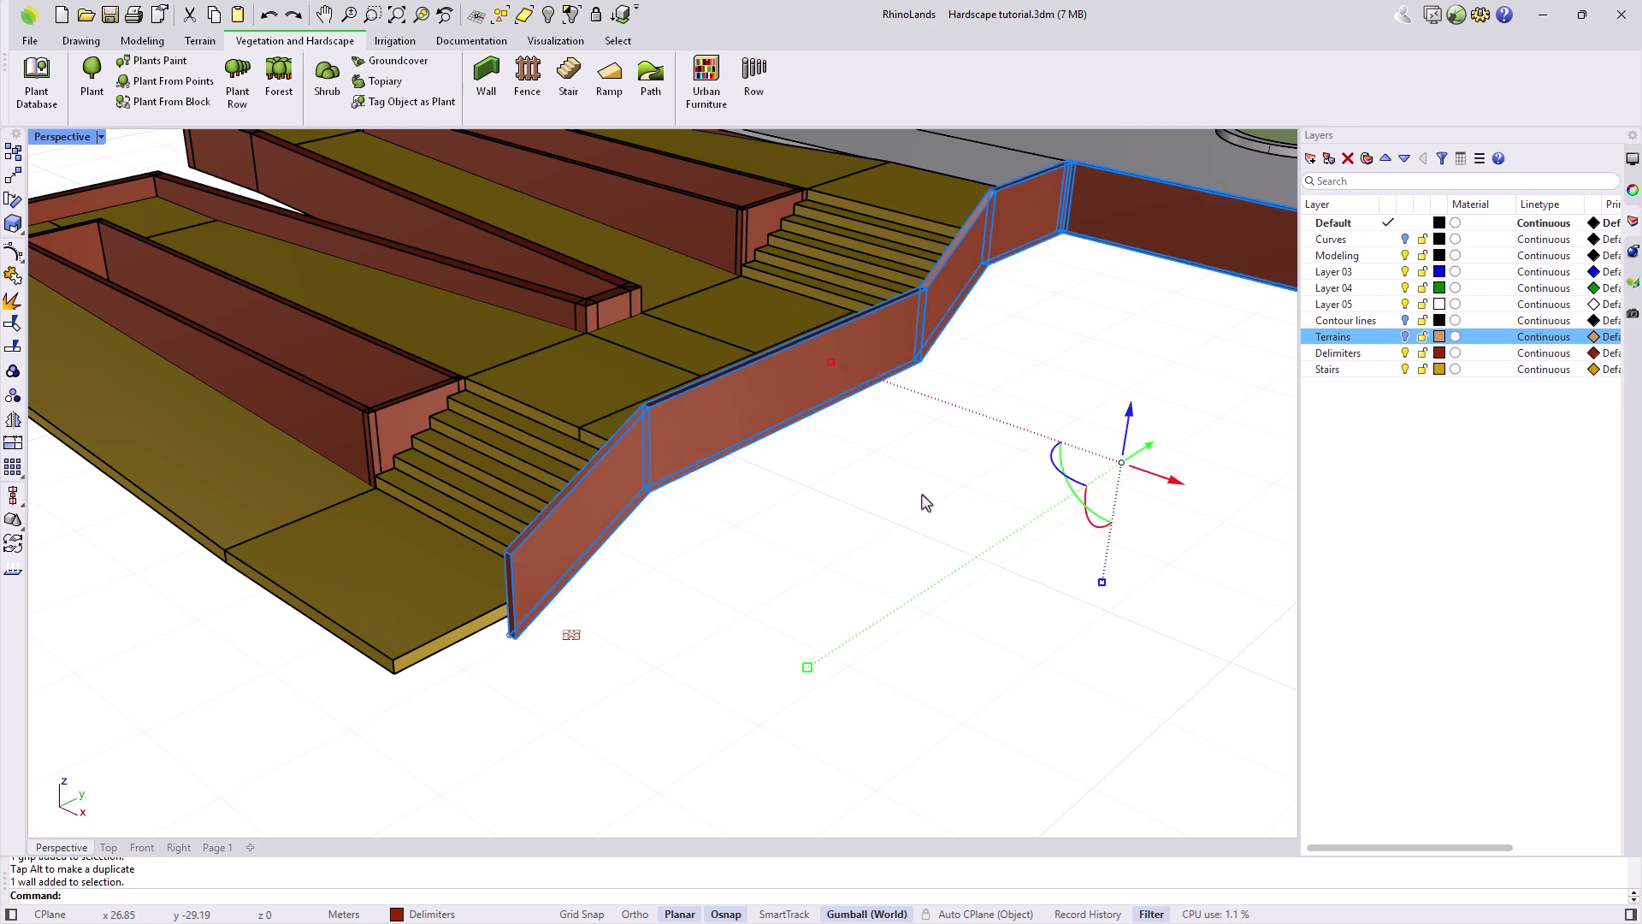
pyautogui.click(964, 484)
pyautogui.click(1405, 337)
pyautogui.scroll(-5, 782, 585)
pyautogui.scroll(4, 532, 561)
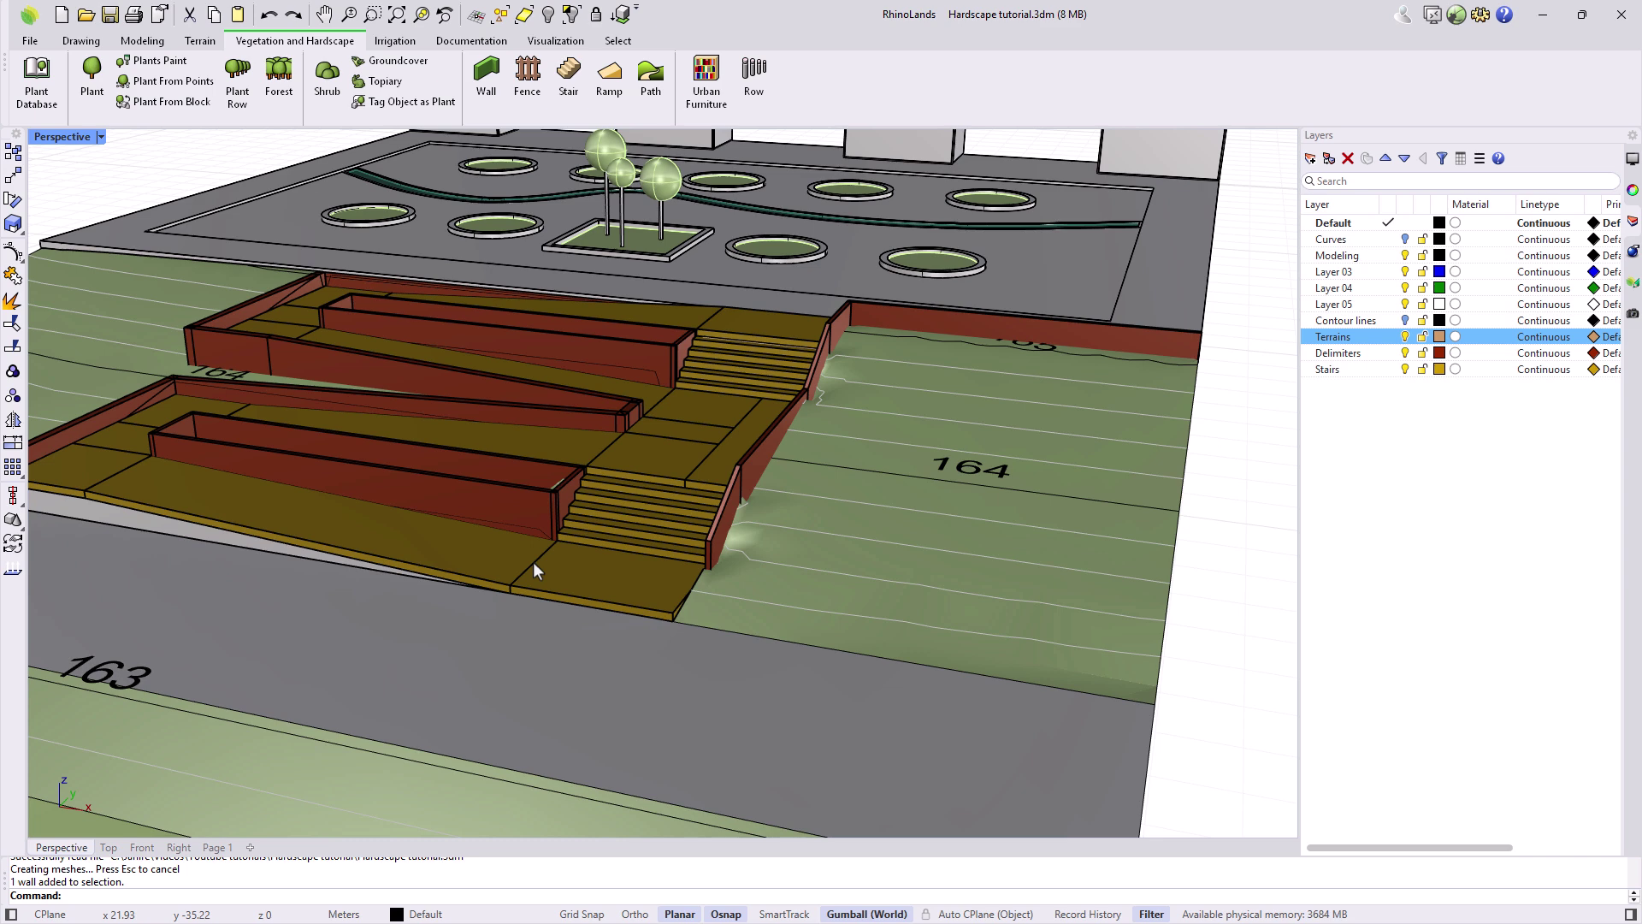
# Start a fence with posts and rails enabled, and choose Basic Post from the Fences block library as its post
pyautogui.click(533, 101)
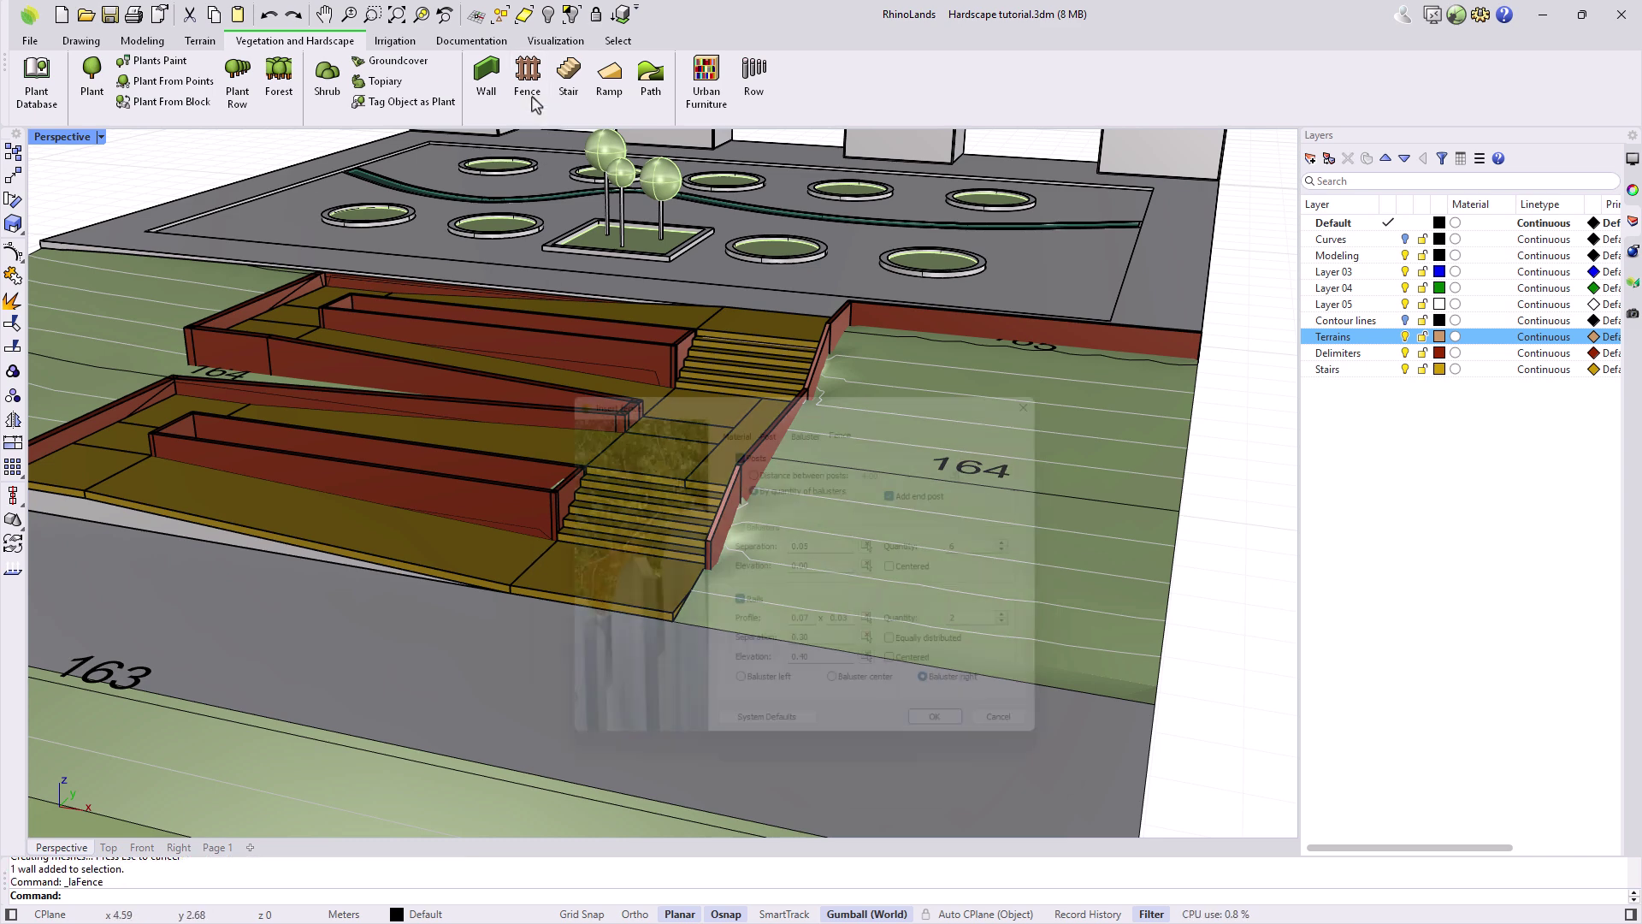
pyautogui.click(736, 448)
pyautogui.click(736, 448)
pyautogui.click(737, 608)
pyautogui.click(737, 608)
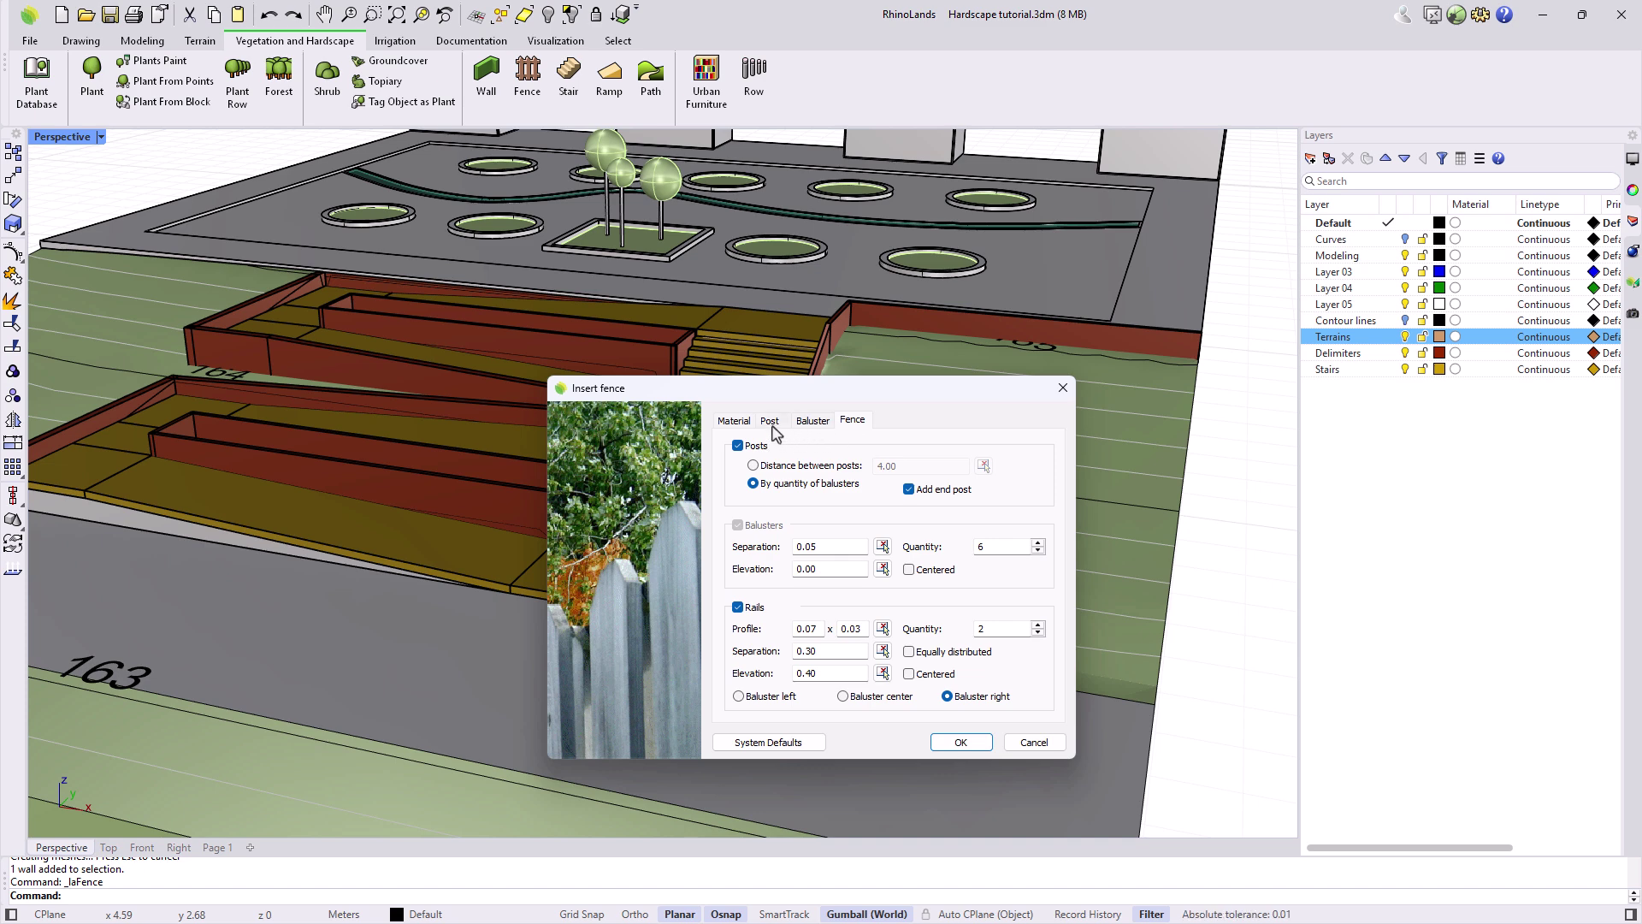
pyautogui.click(772, 423)
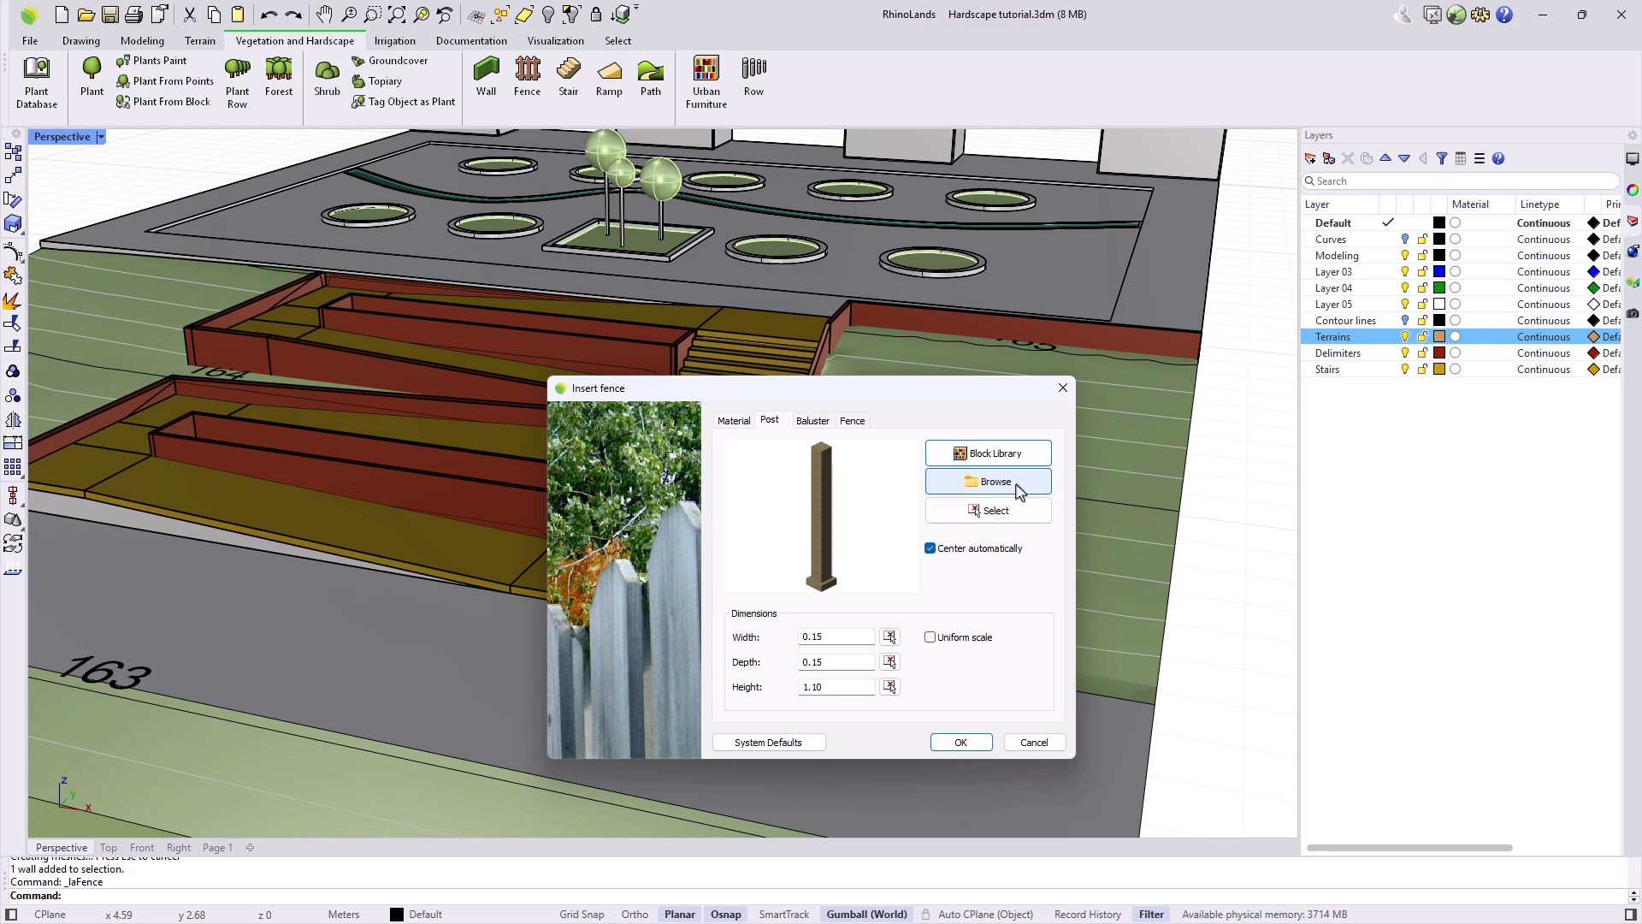
pyautogui.click(989, 454)
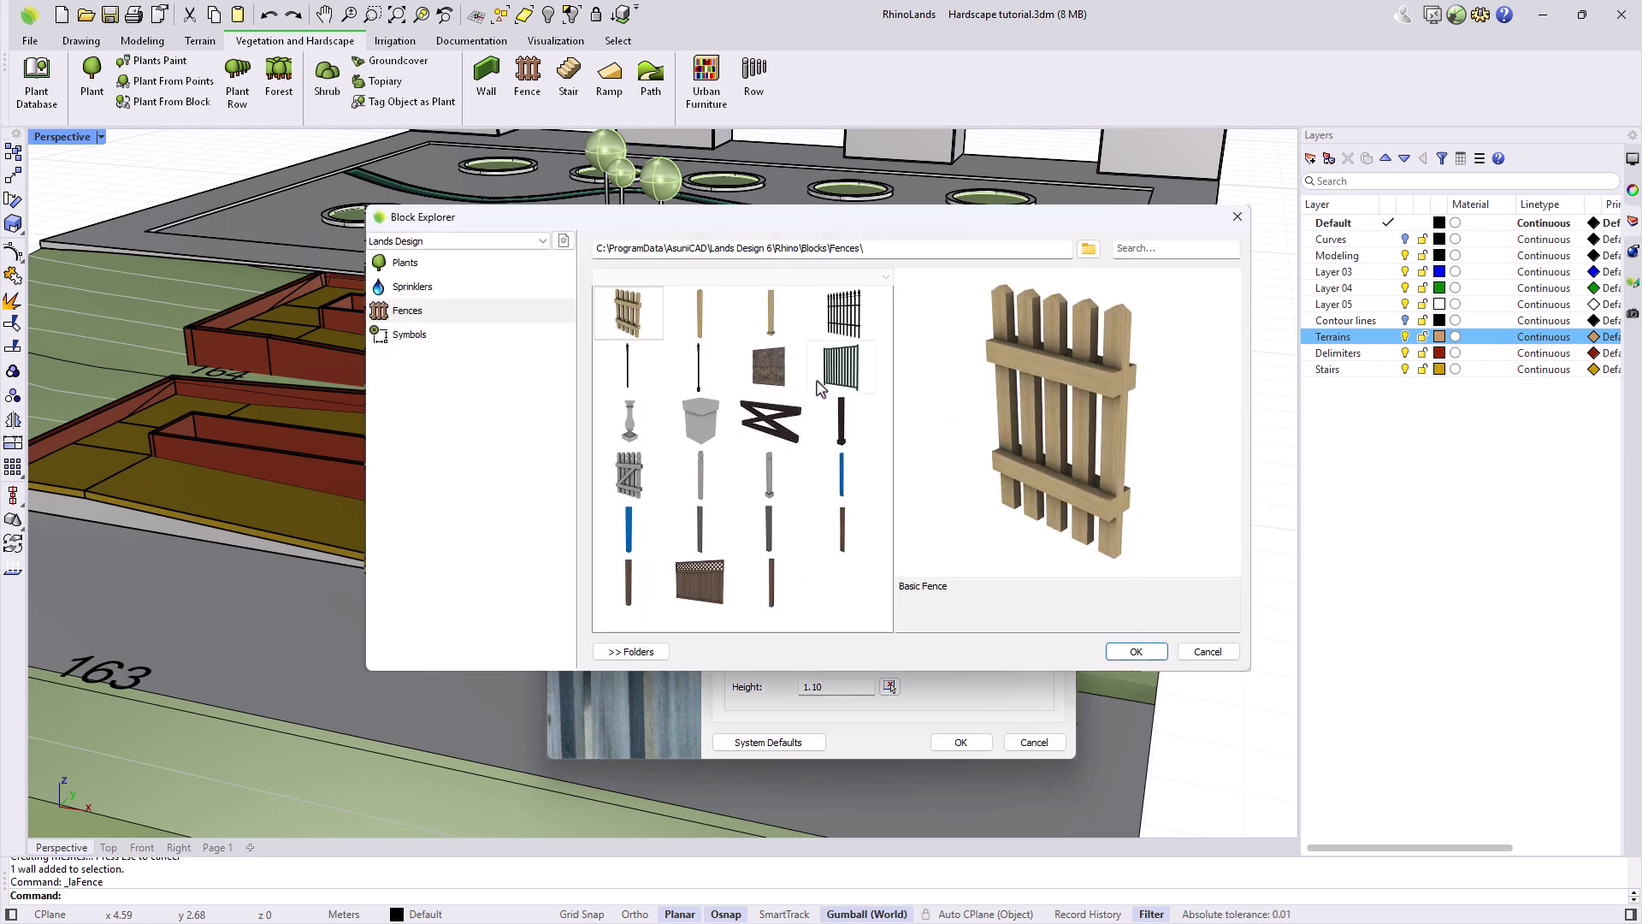
pyautogui.click(719, 336)
pyautogui.click(760, 334)
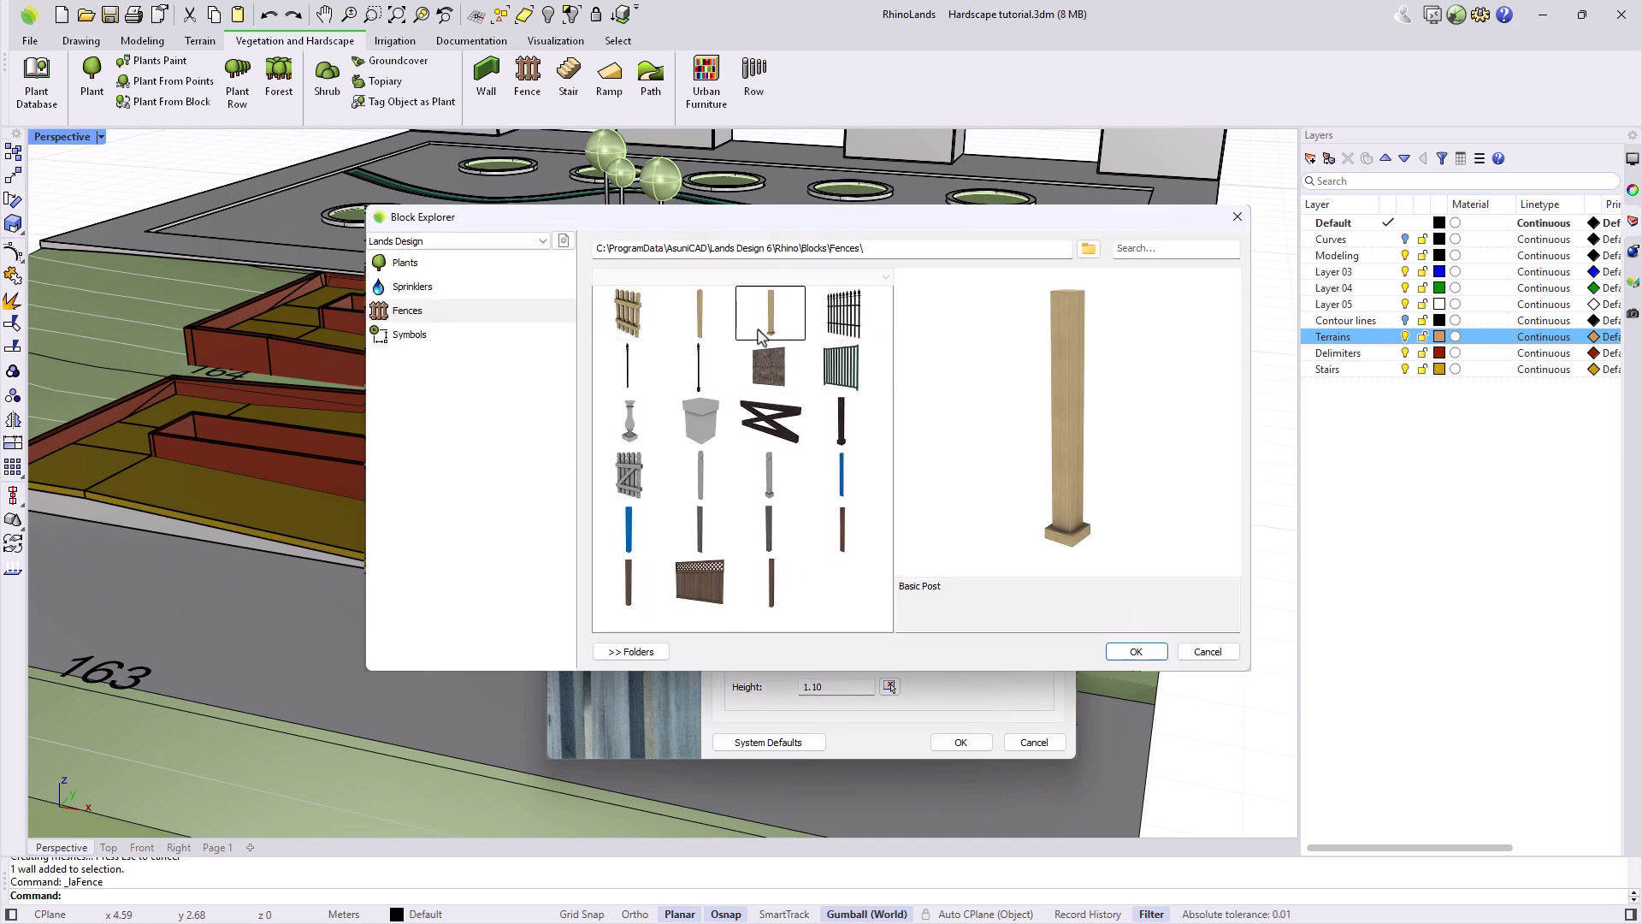
pyautogui.click(1136, 652)
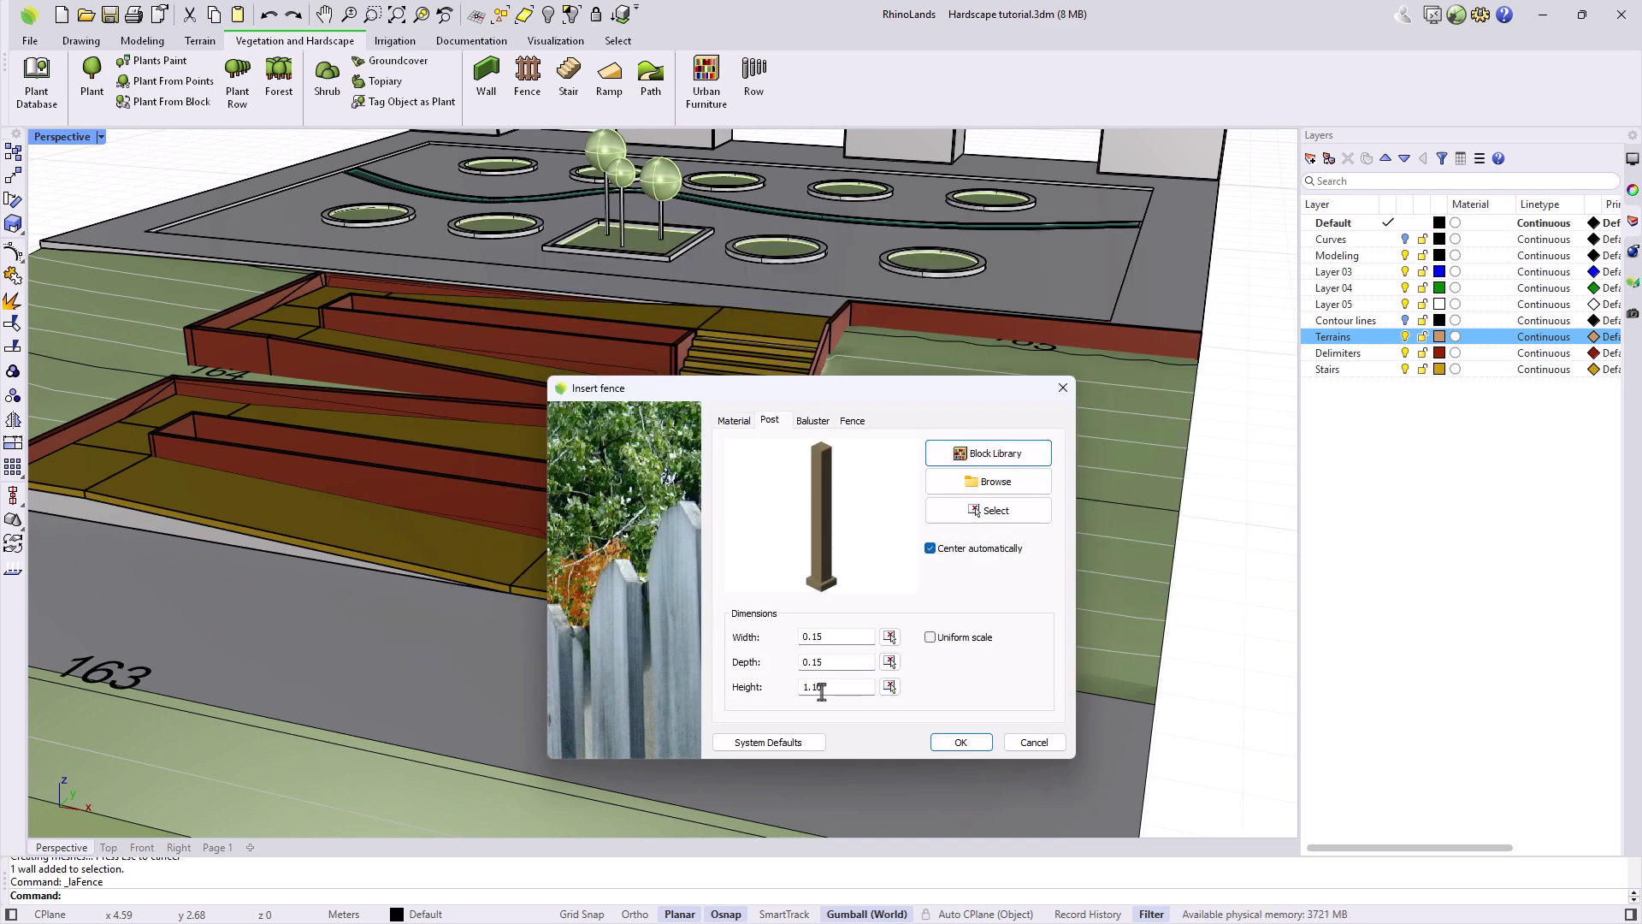
# Accept the baluster settings and insert a polyline fence along the upper platform's front edge, from its corner to the upper stair landing
pyautogui.click(811, 421)
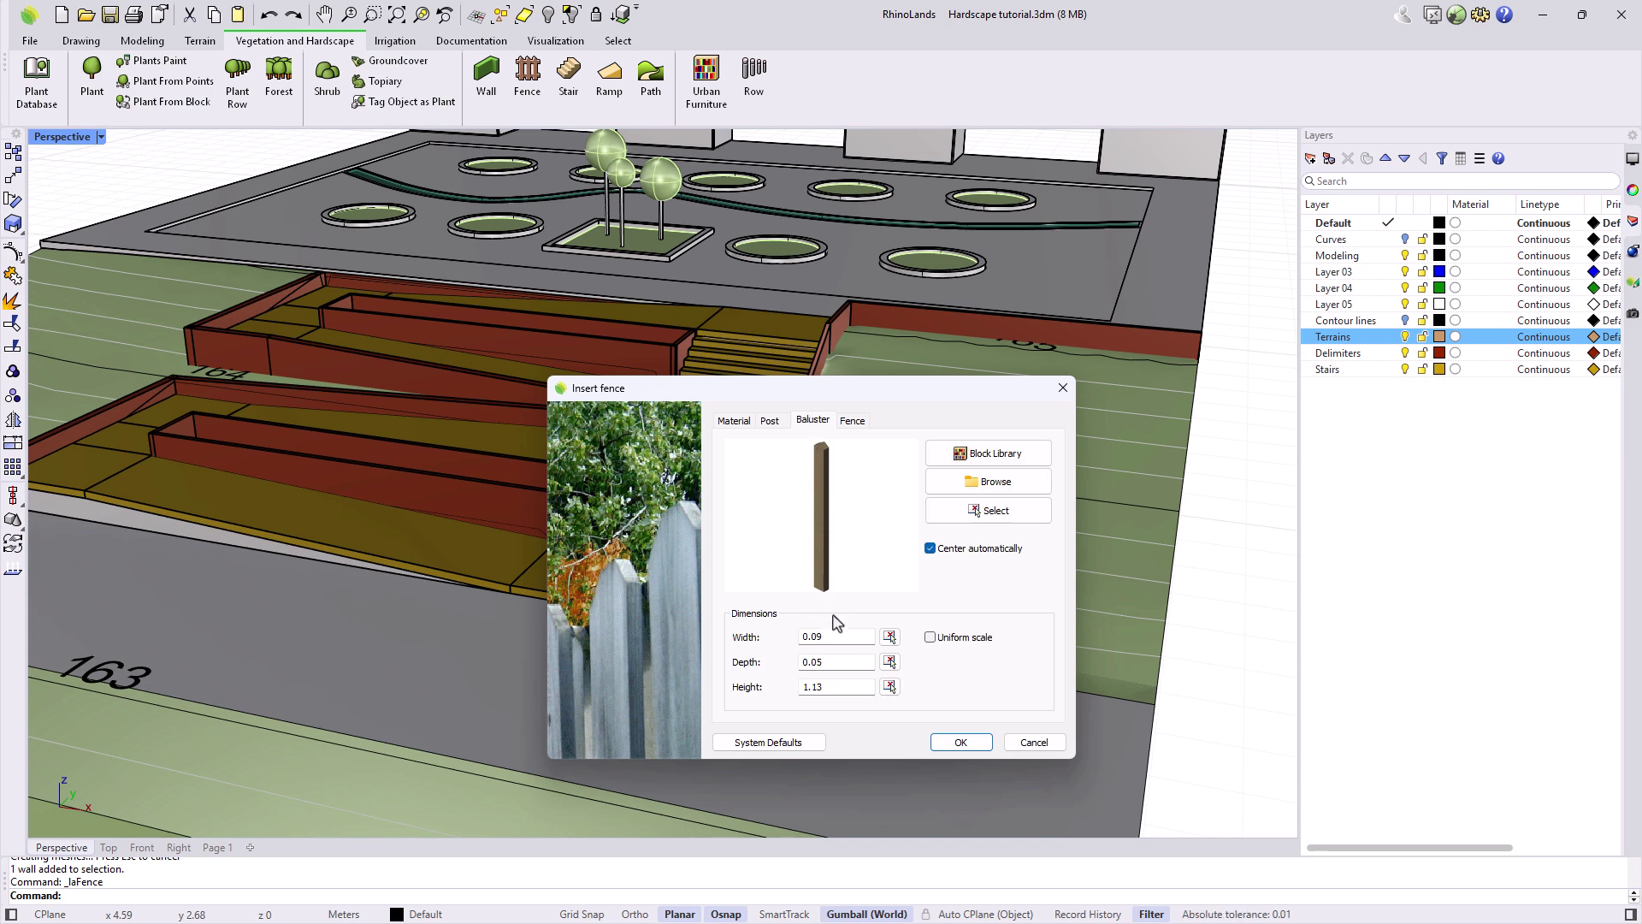
pyautogui.click(956, 743)
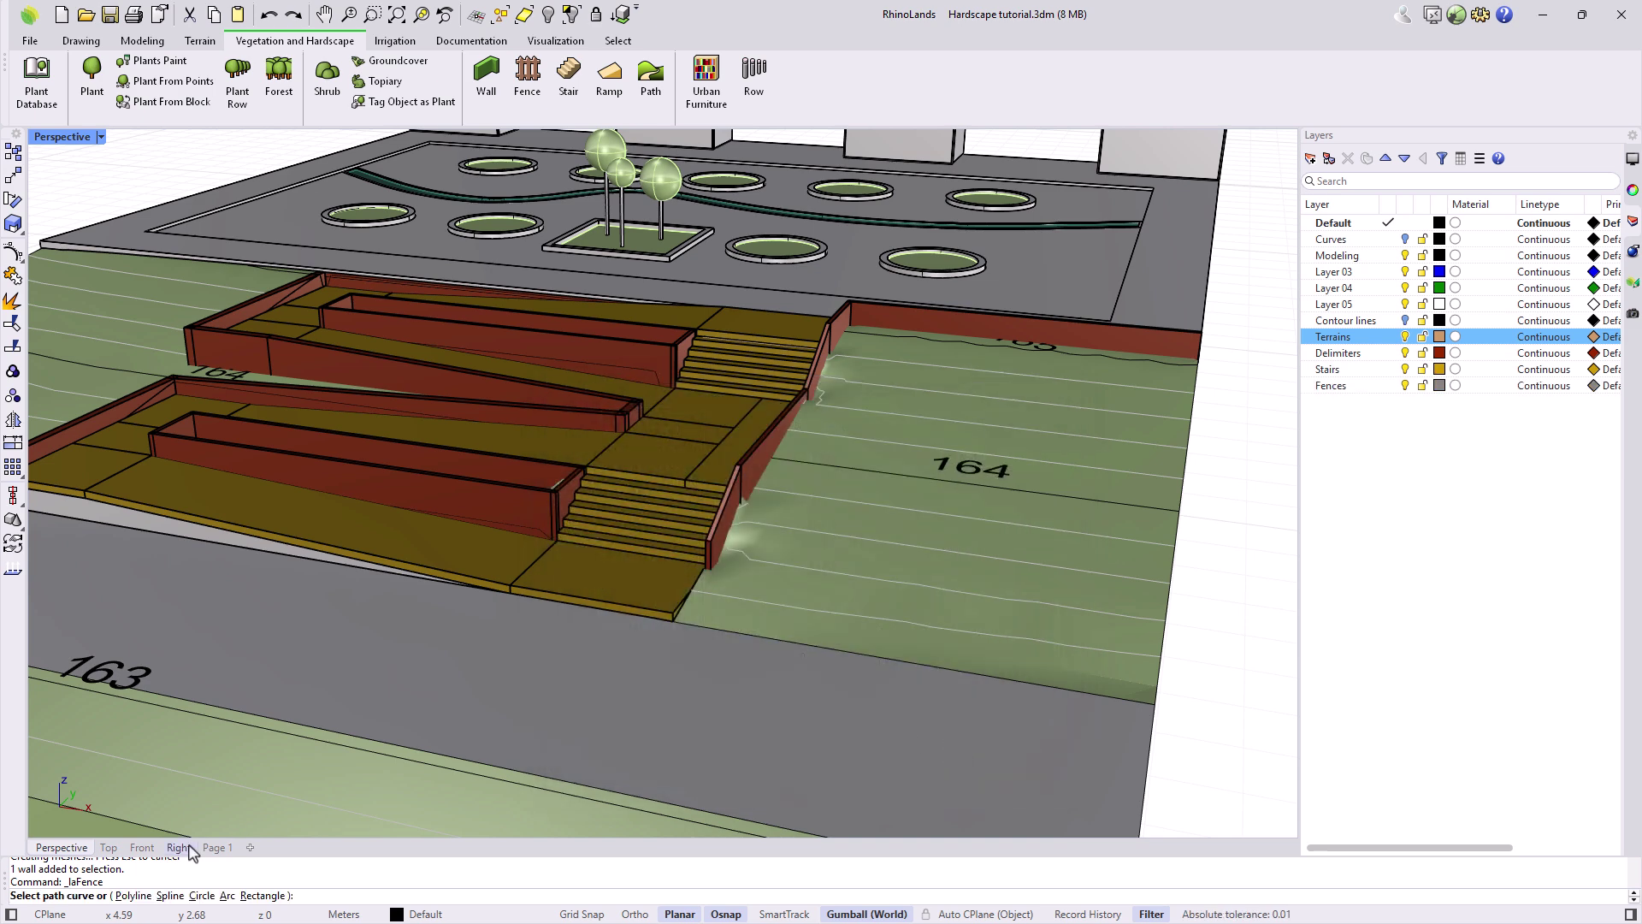
pyautogui.click(145, 898)
pyautogui.scroll(-4, 368, 427)
pyautogui.scroll(6, 160, 304)
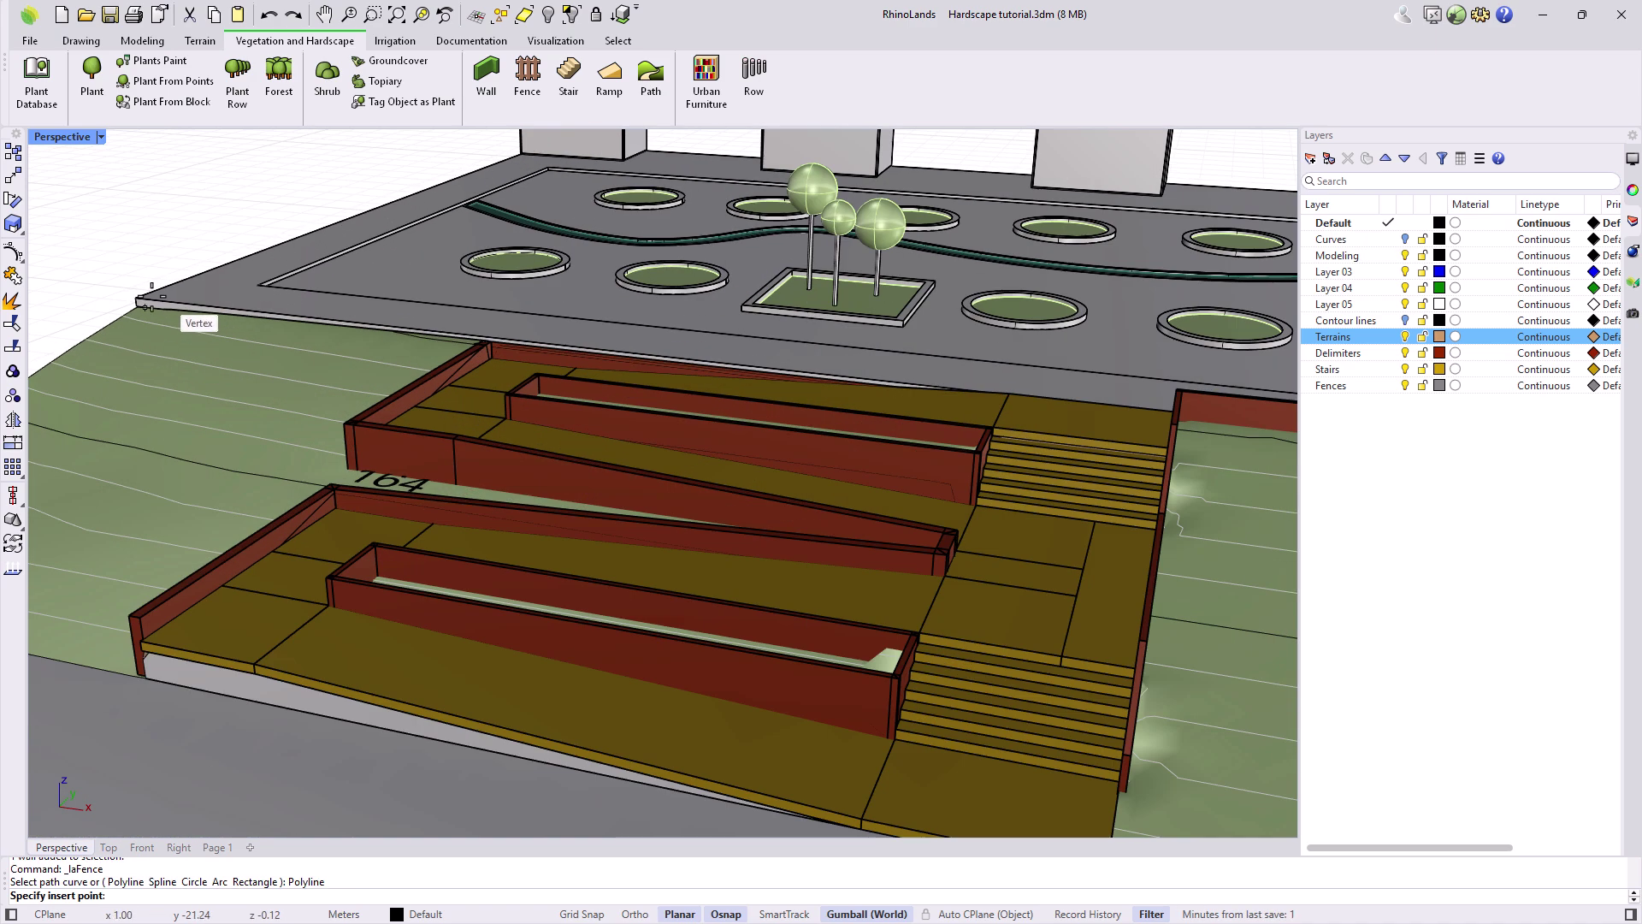
pyautogui.click(133, 296)
pyautogui.click(1011, 389)
pyautogui.press('Return')
pyautogui.scroll(3, 1002, 379)
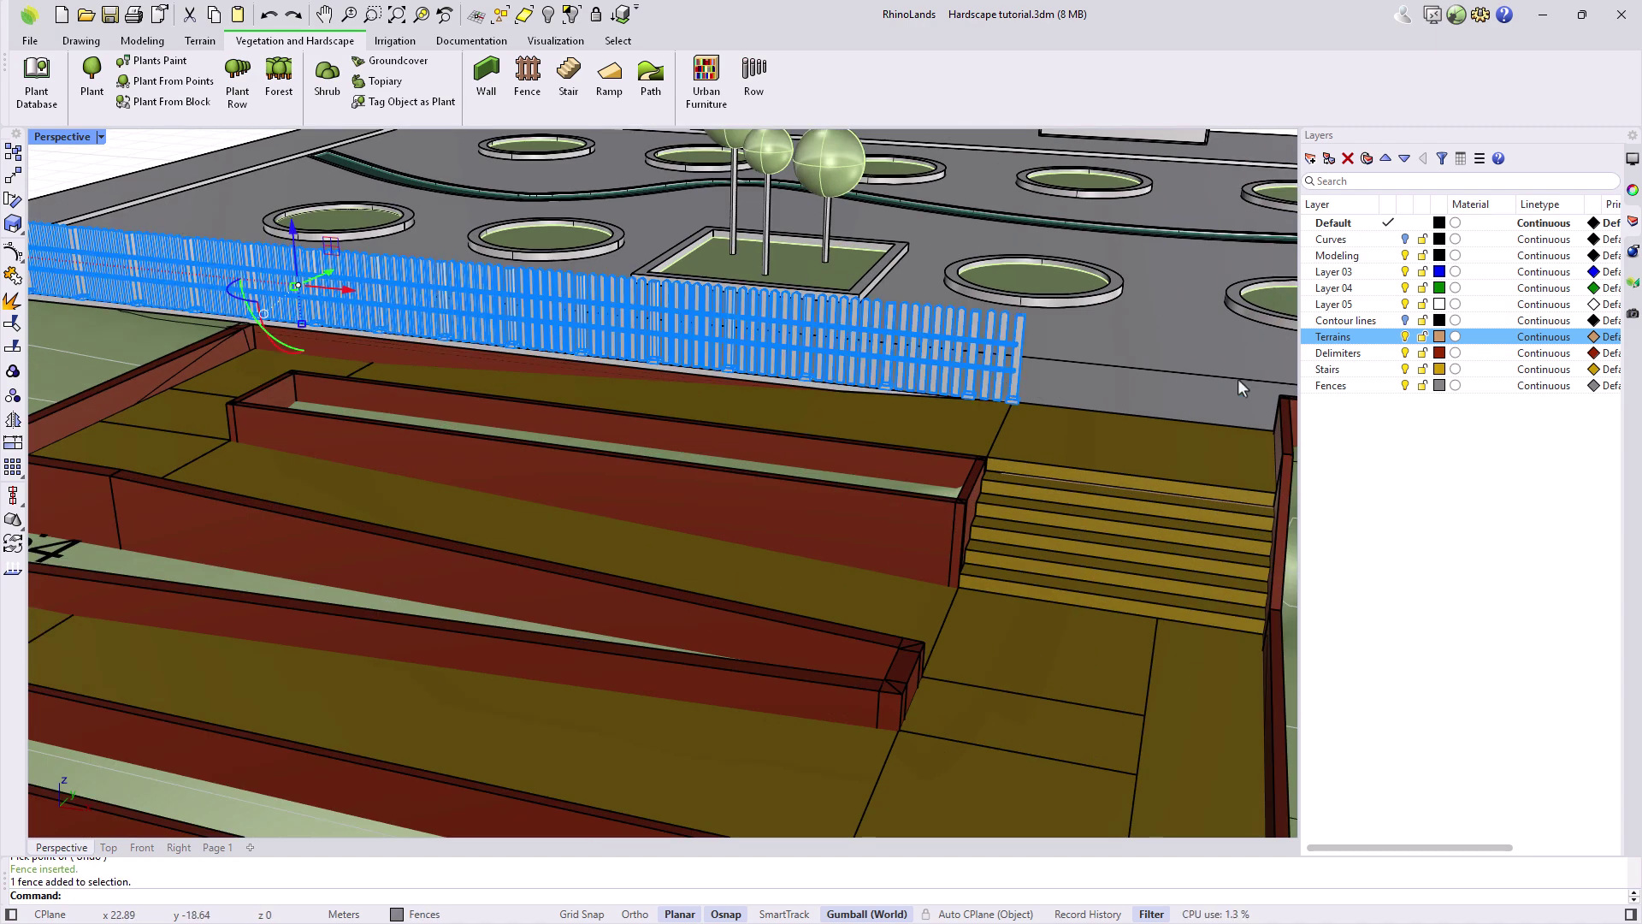
# Space the fence's posts by quantity of balusters and set the baluster quantity to 3
pyautogui.click(1634, 291)
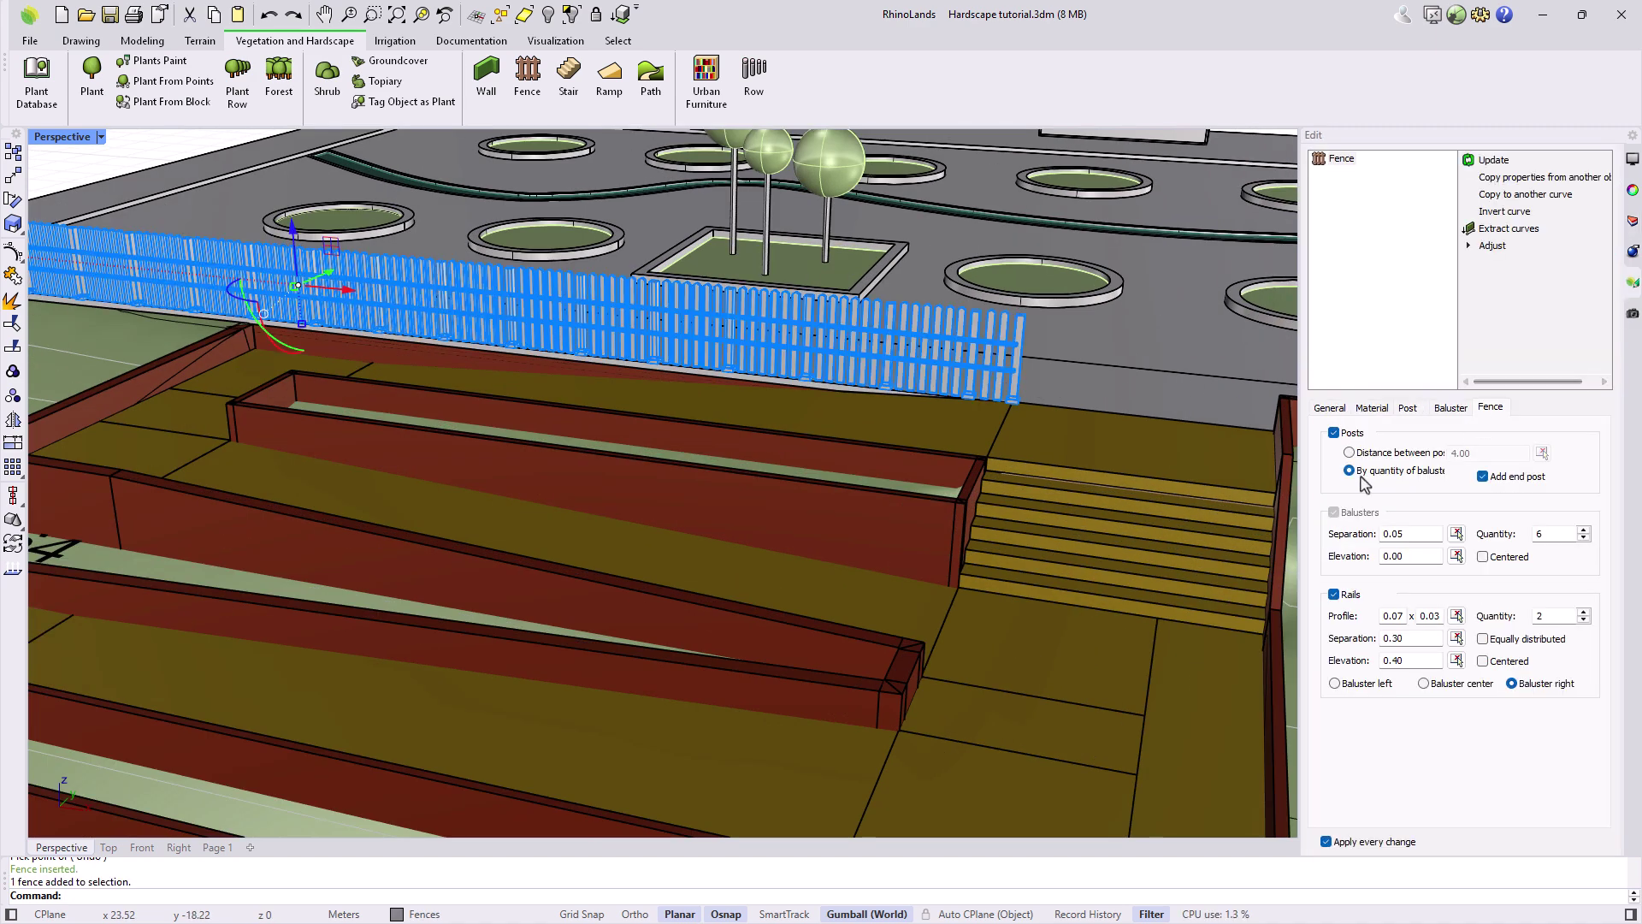
pyautogui.click(1350, 453)
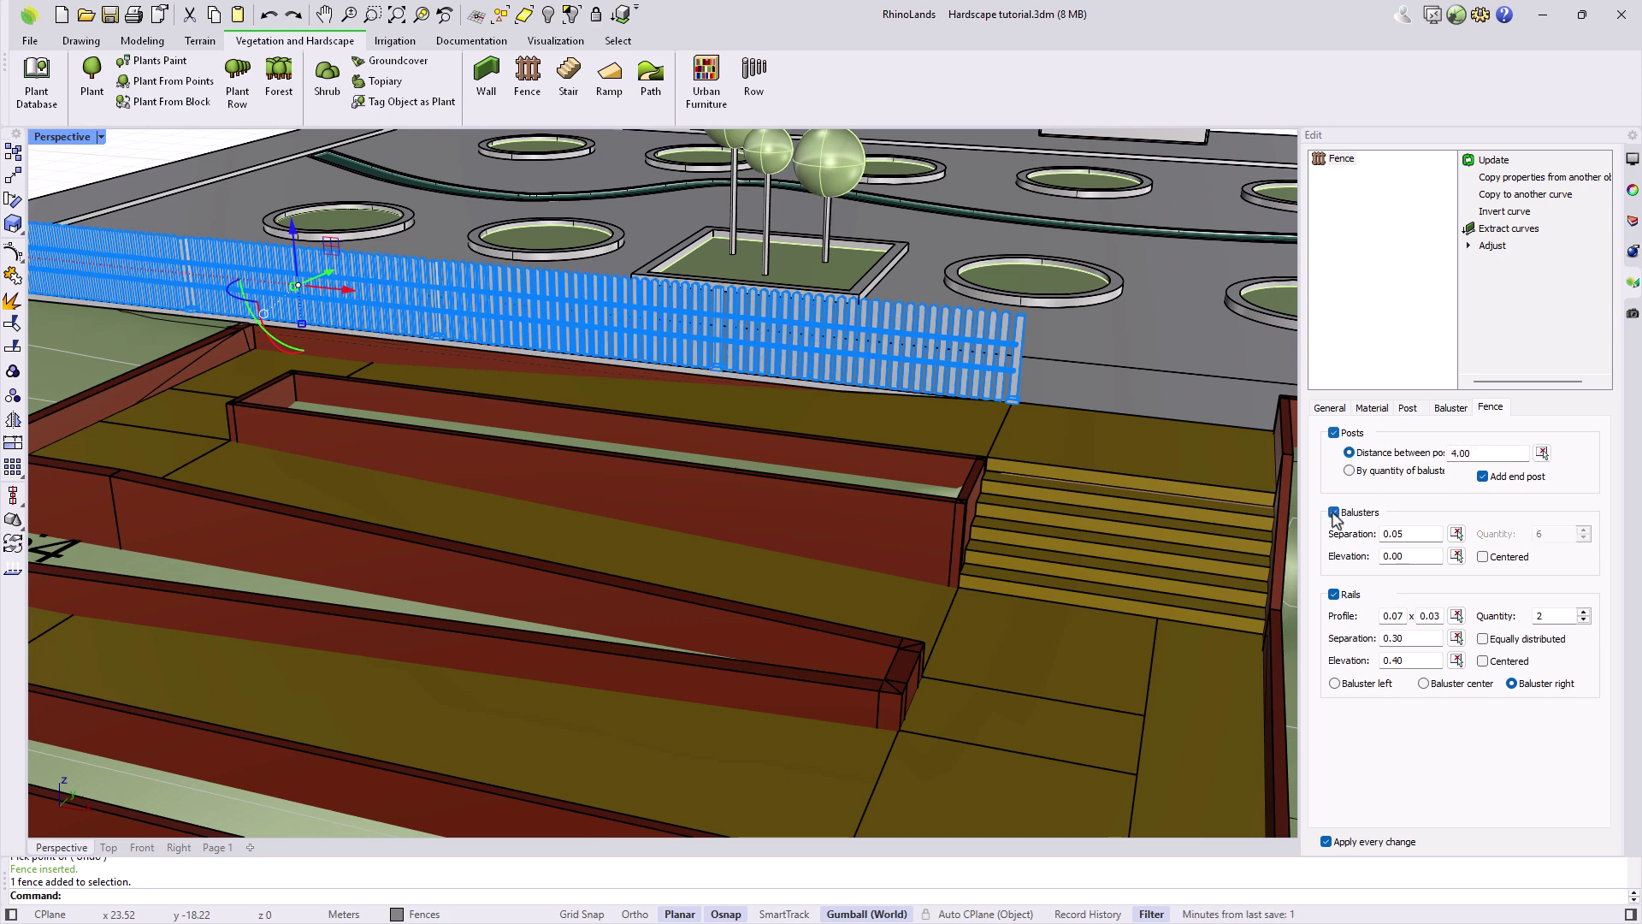
pyautogui.click(1351, 473)
pyautogui.doubleClick(1543, 533)
pyautogui.press('Return')
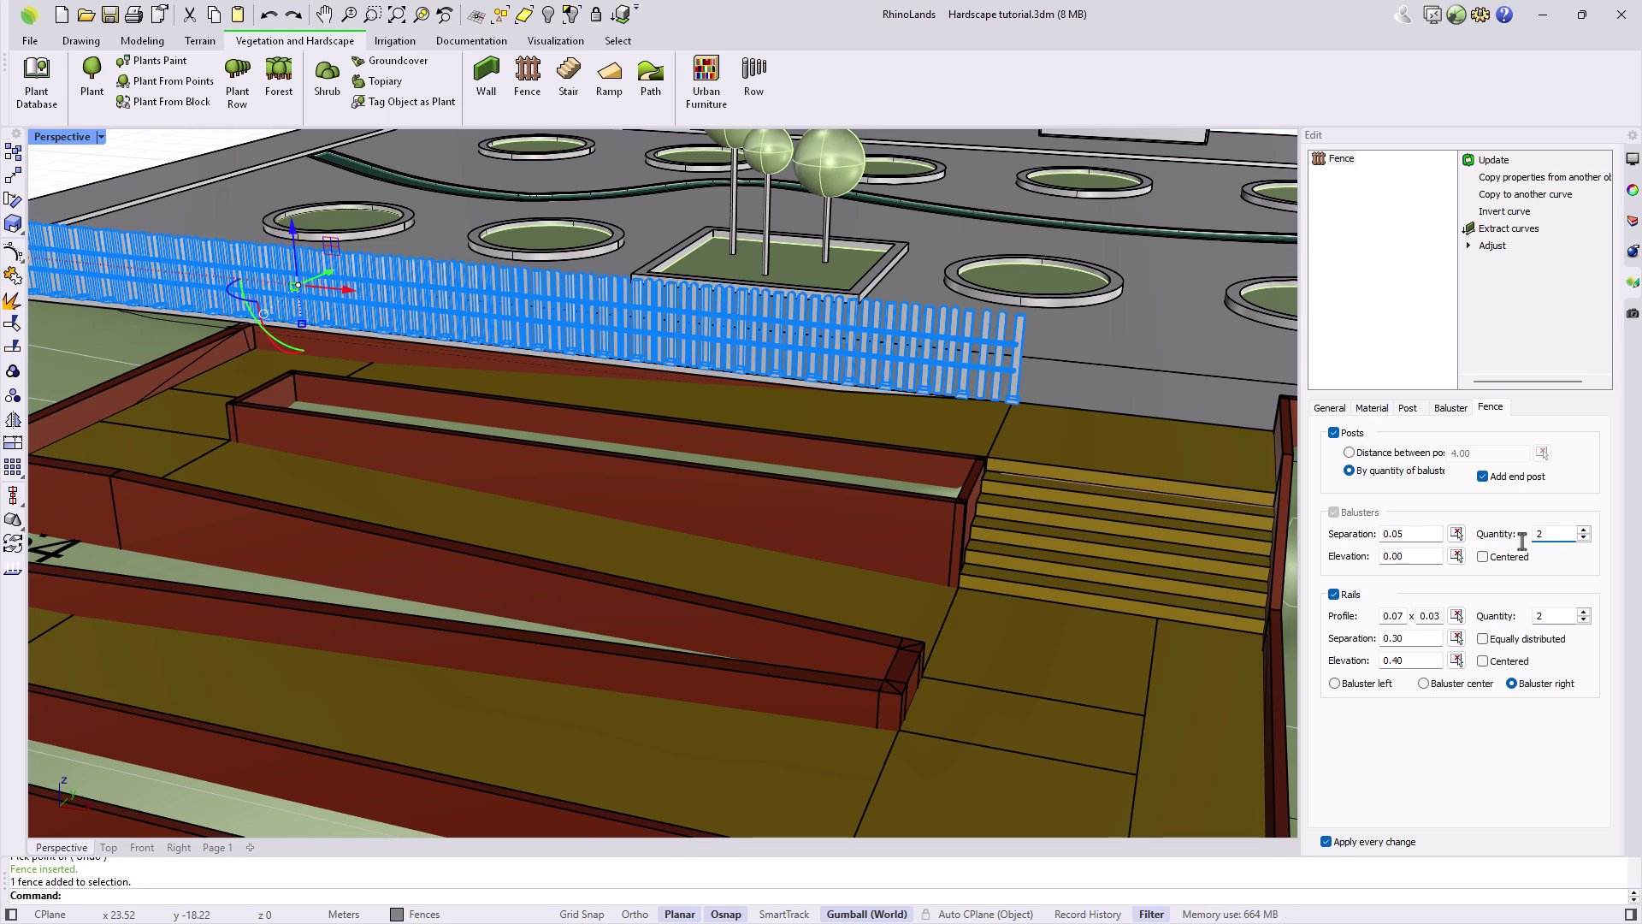
pyautogui.doubleClick(1545, 533)
pyautogui.write('3')
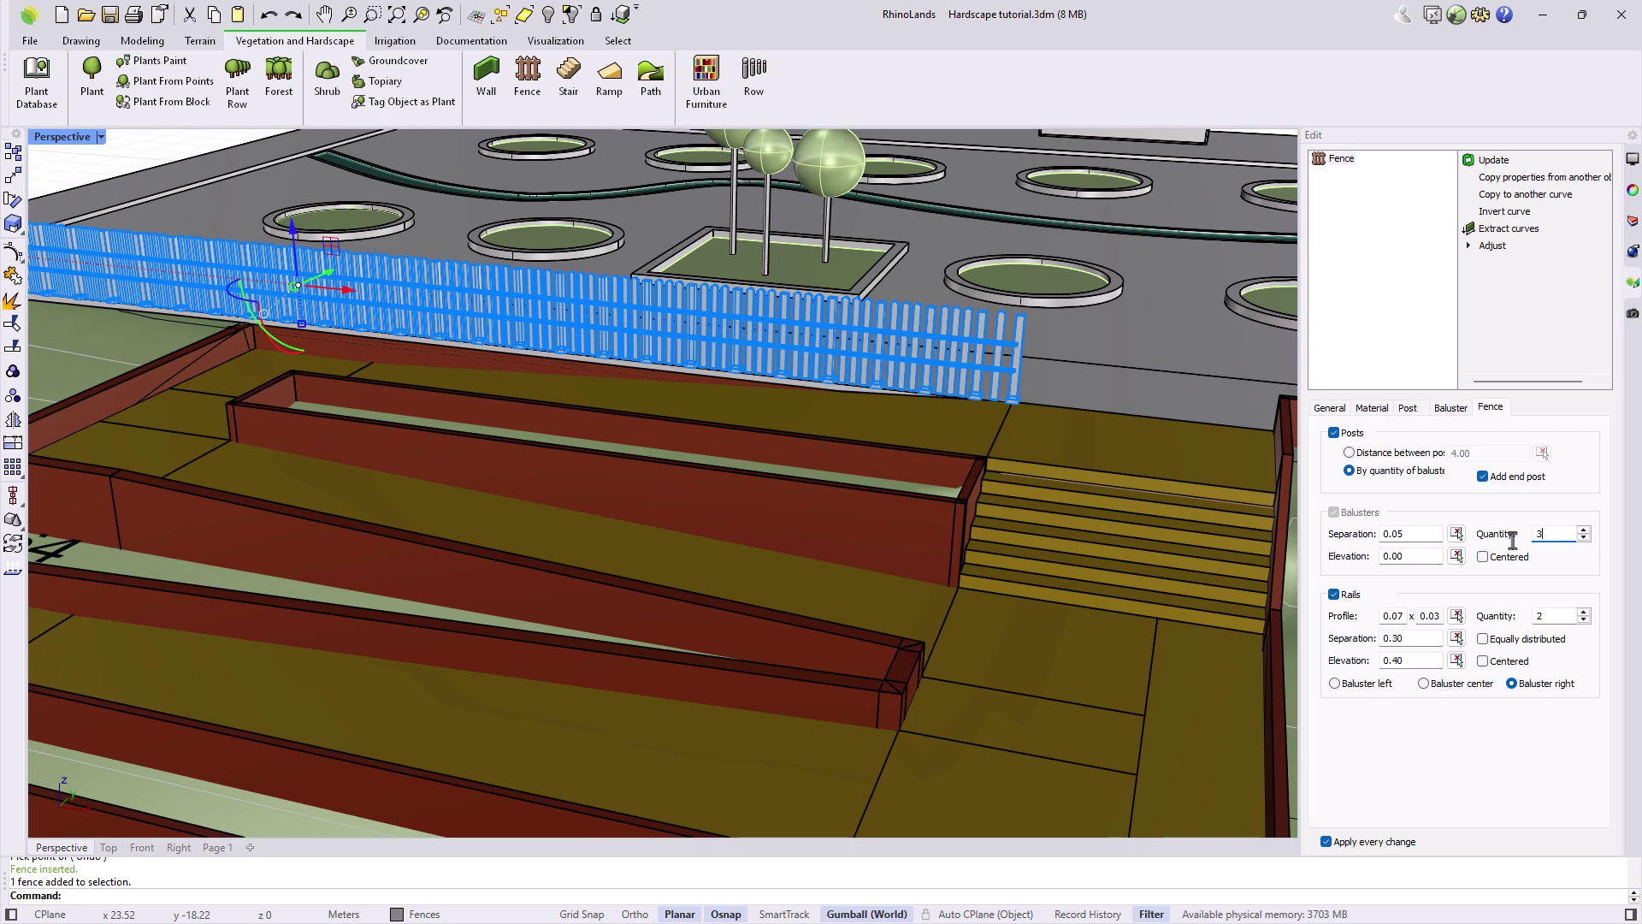
pyautogui.click(1431, 557)
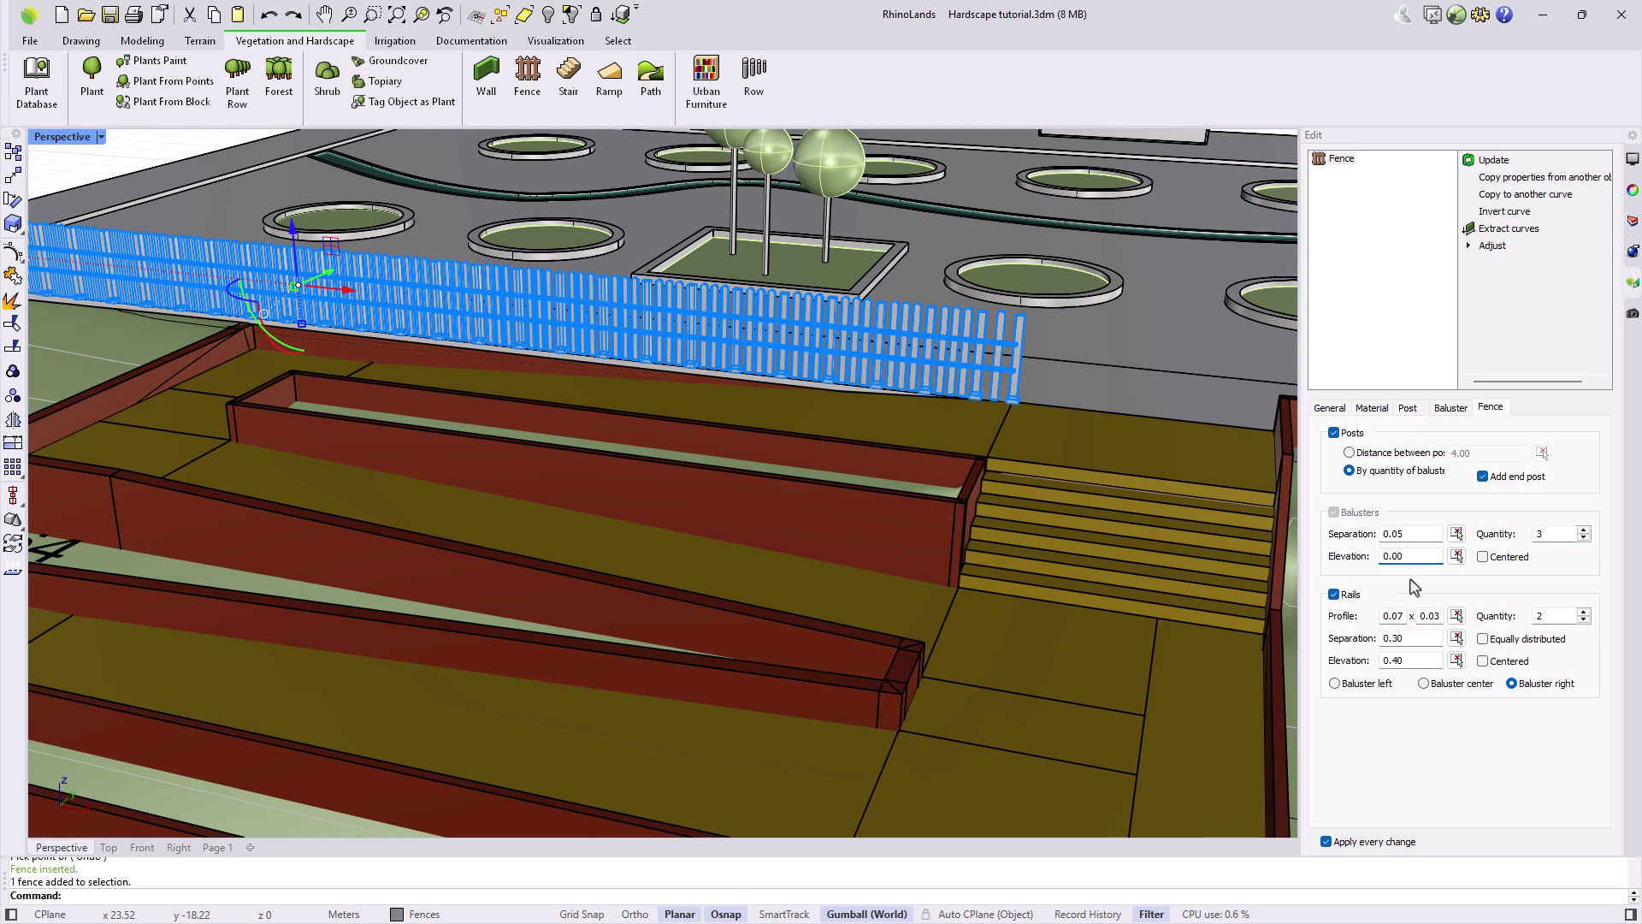
# Set the fence's rail position to Baluster center, keeping 2 rails, and review its material texture
pyautogui.click(1584, 612)
pyautogui.click(1584, 620)
pyautogui.click(1404, 640)
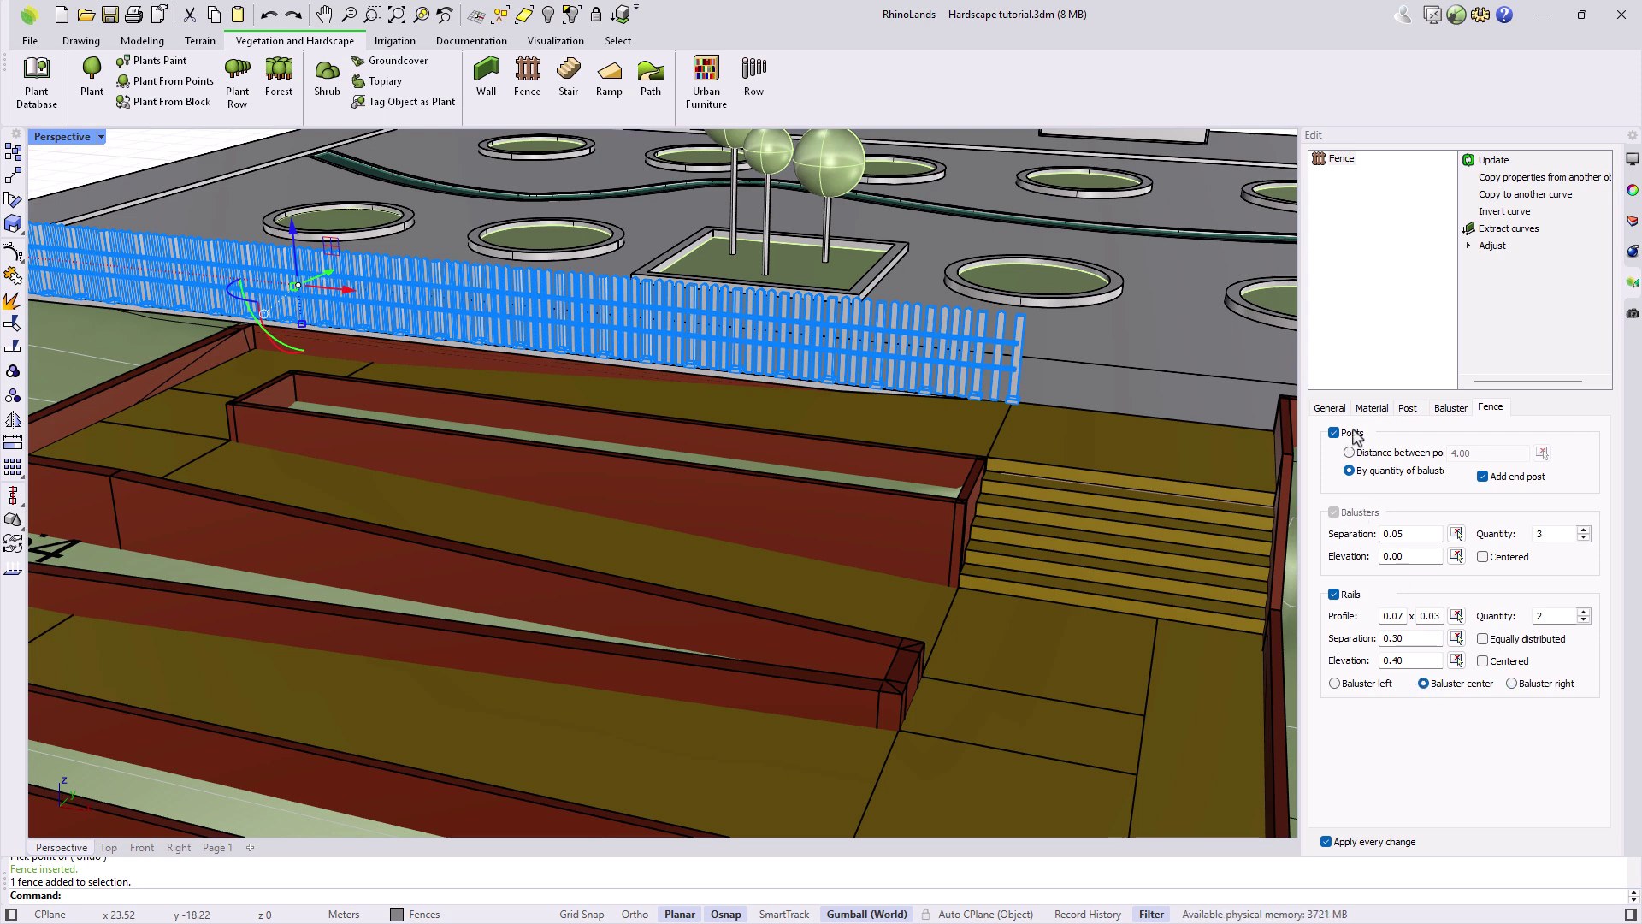
pyautogui.click(1371, 408)
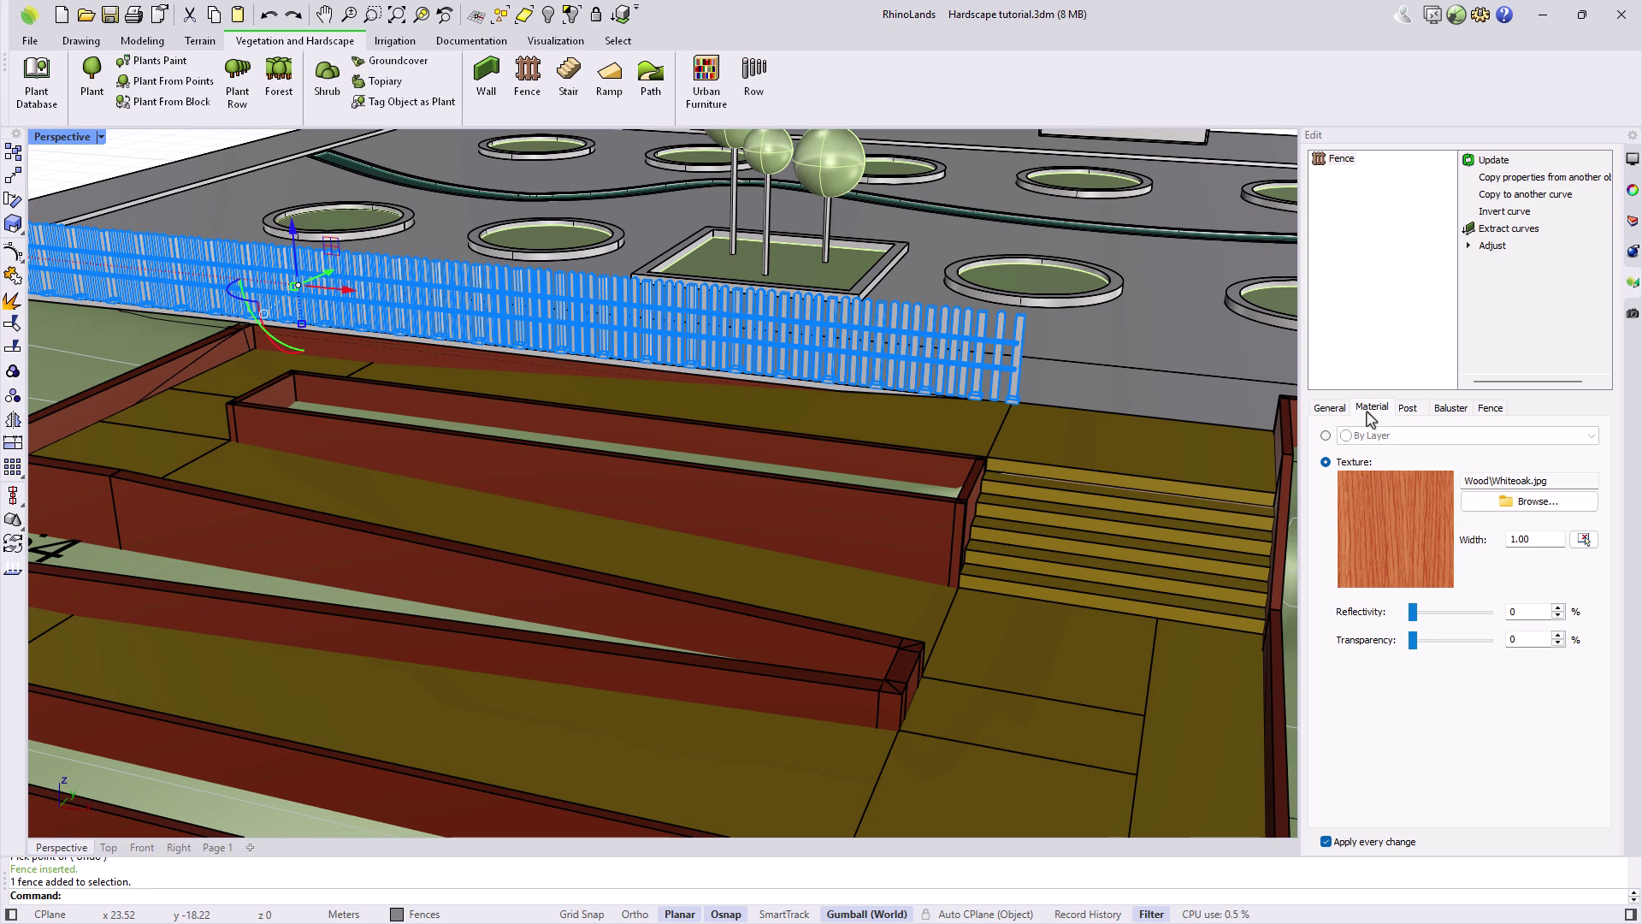
pyautogui.click(1492, 409)
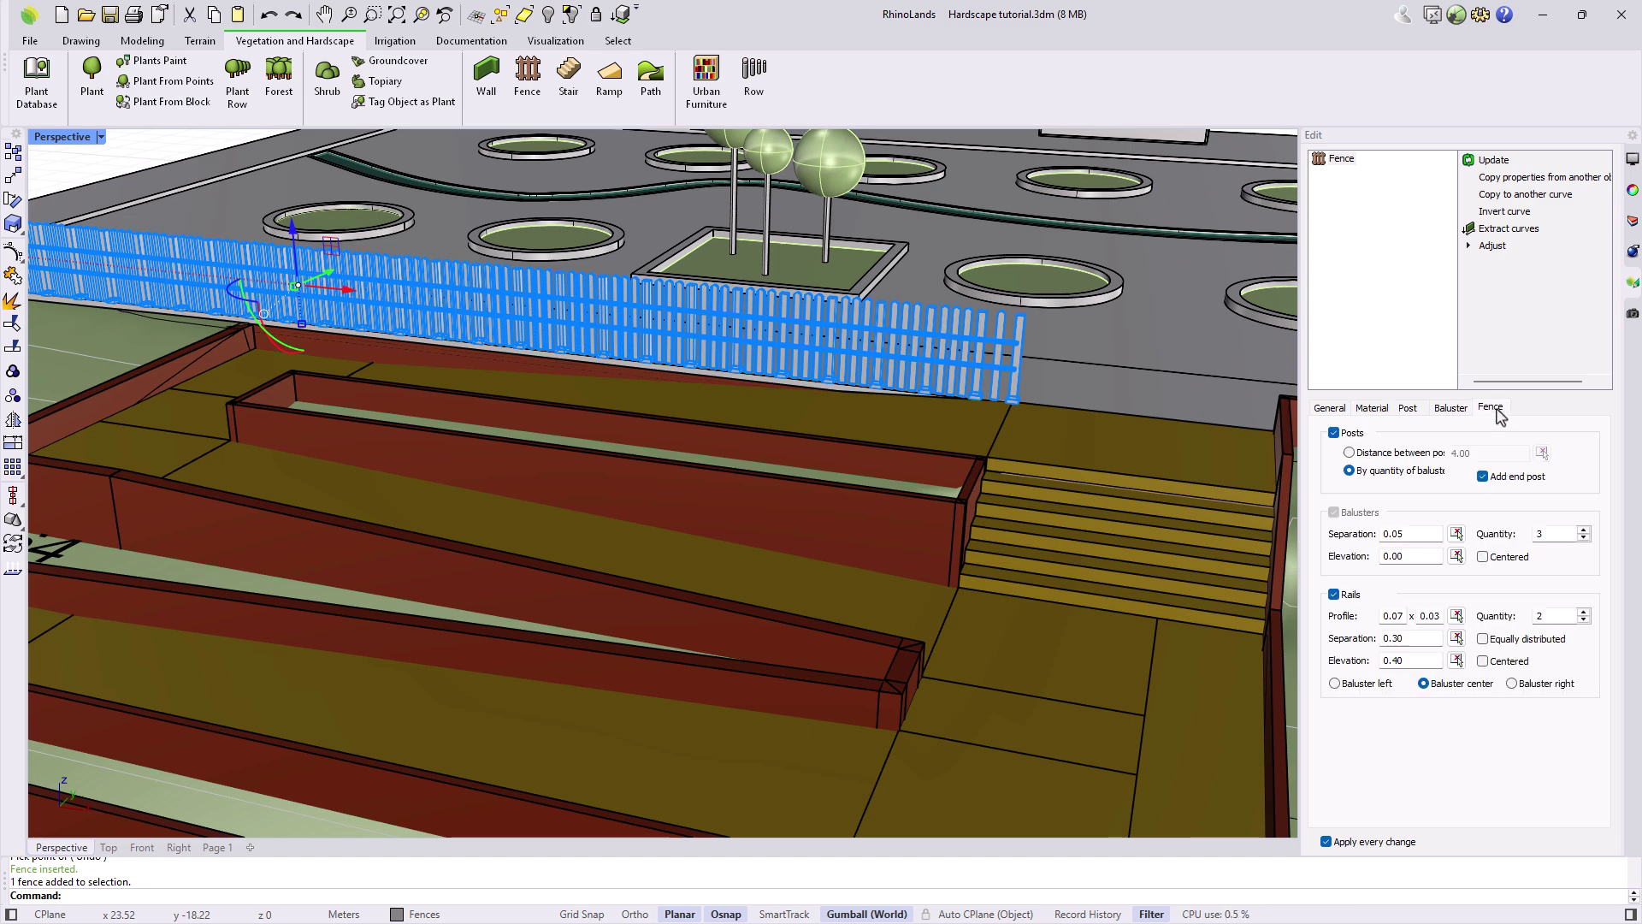
# Set the fence's rail quantity to 1 and rail elevation to 0.8, and turn off its posts
pyautogui.doubleClick(1551, 616)
pyautogui.write('1')
pyautogui.doubleClick(1408, 661)
pyautogui.write('0.8')
pyautogui.click(1332, 434)
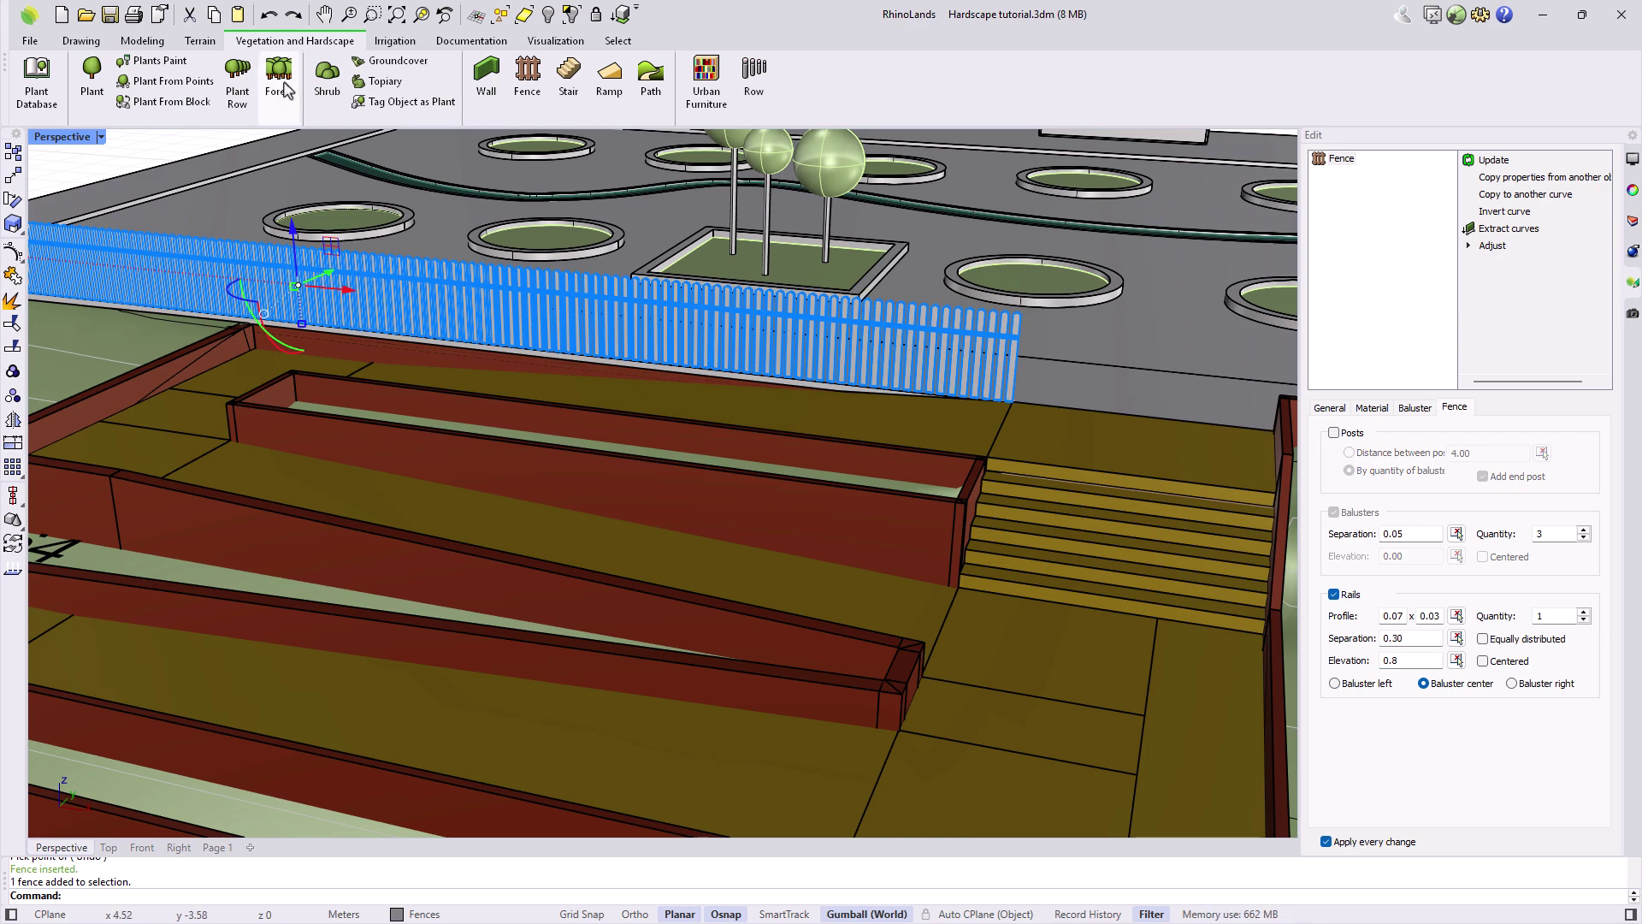
# Model a vertical cylinder of radius 0.02 and height 0.8 on the platform beside the fence's end
pyautogui.click(142, 40)
pyautogui.click(283, 86)
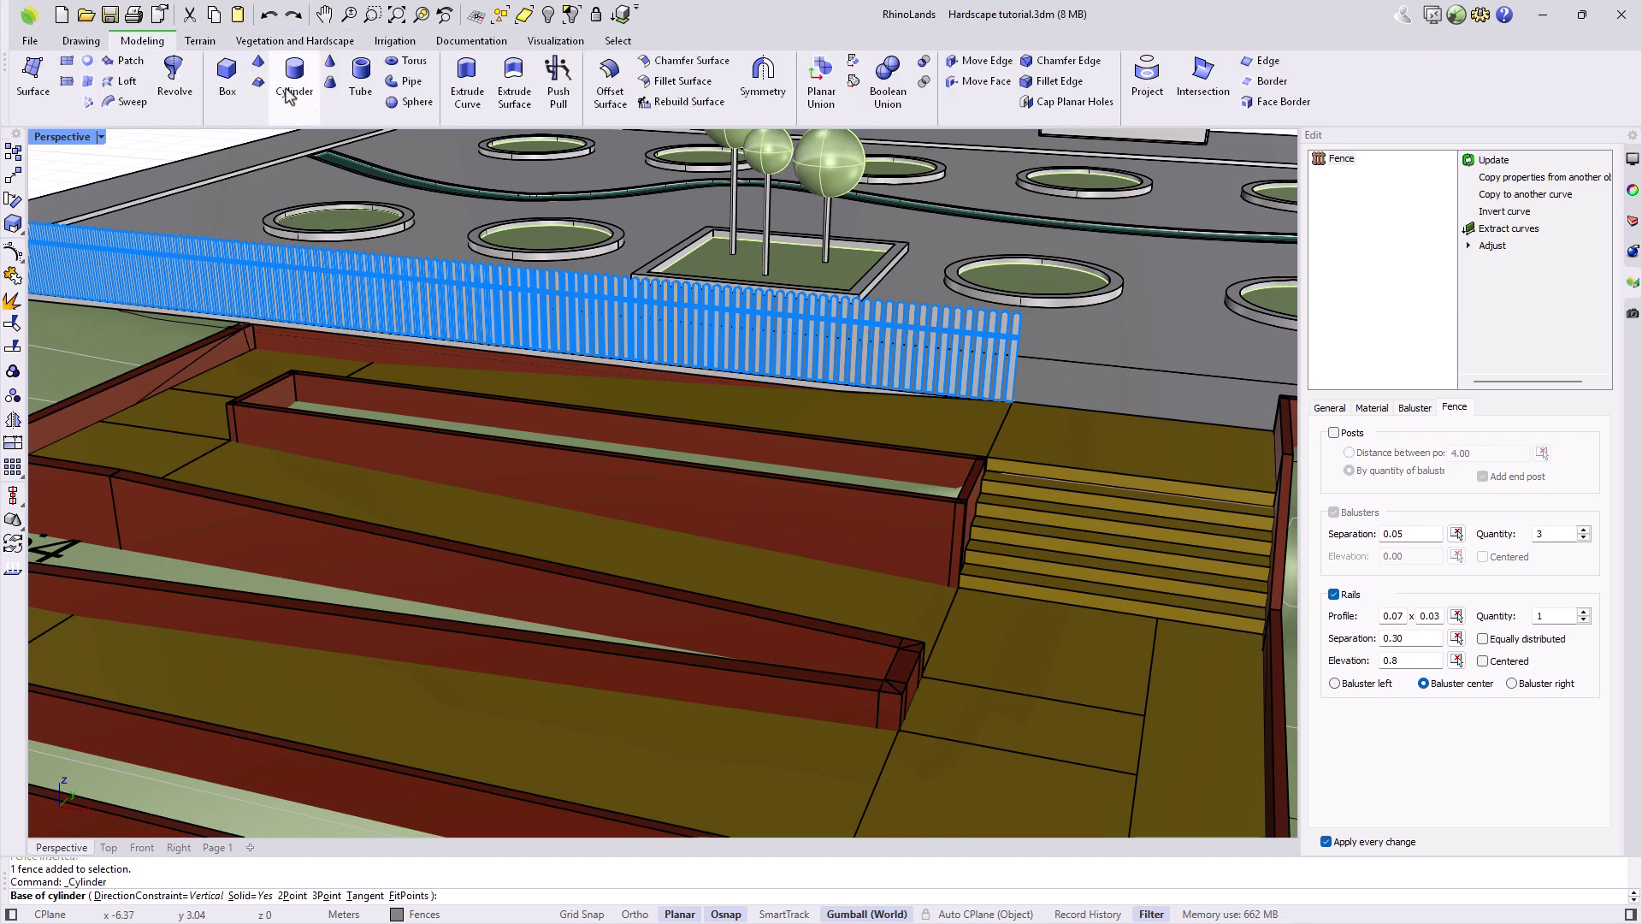
pyautogui.scroll(5, 1035, 397)
pyautogui.click(1033, 408)
pyautogui.press('Return')
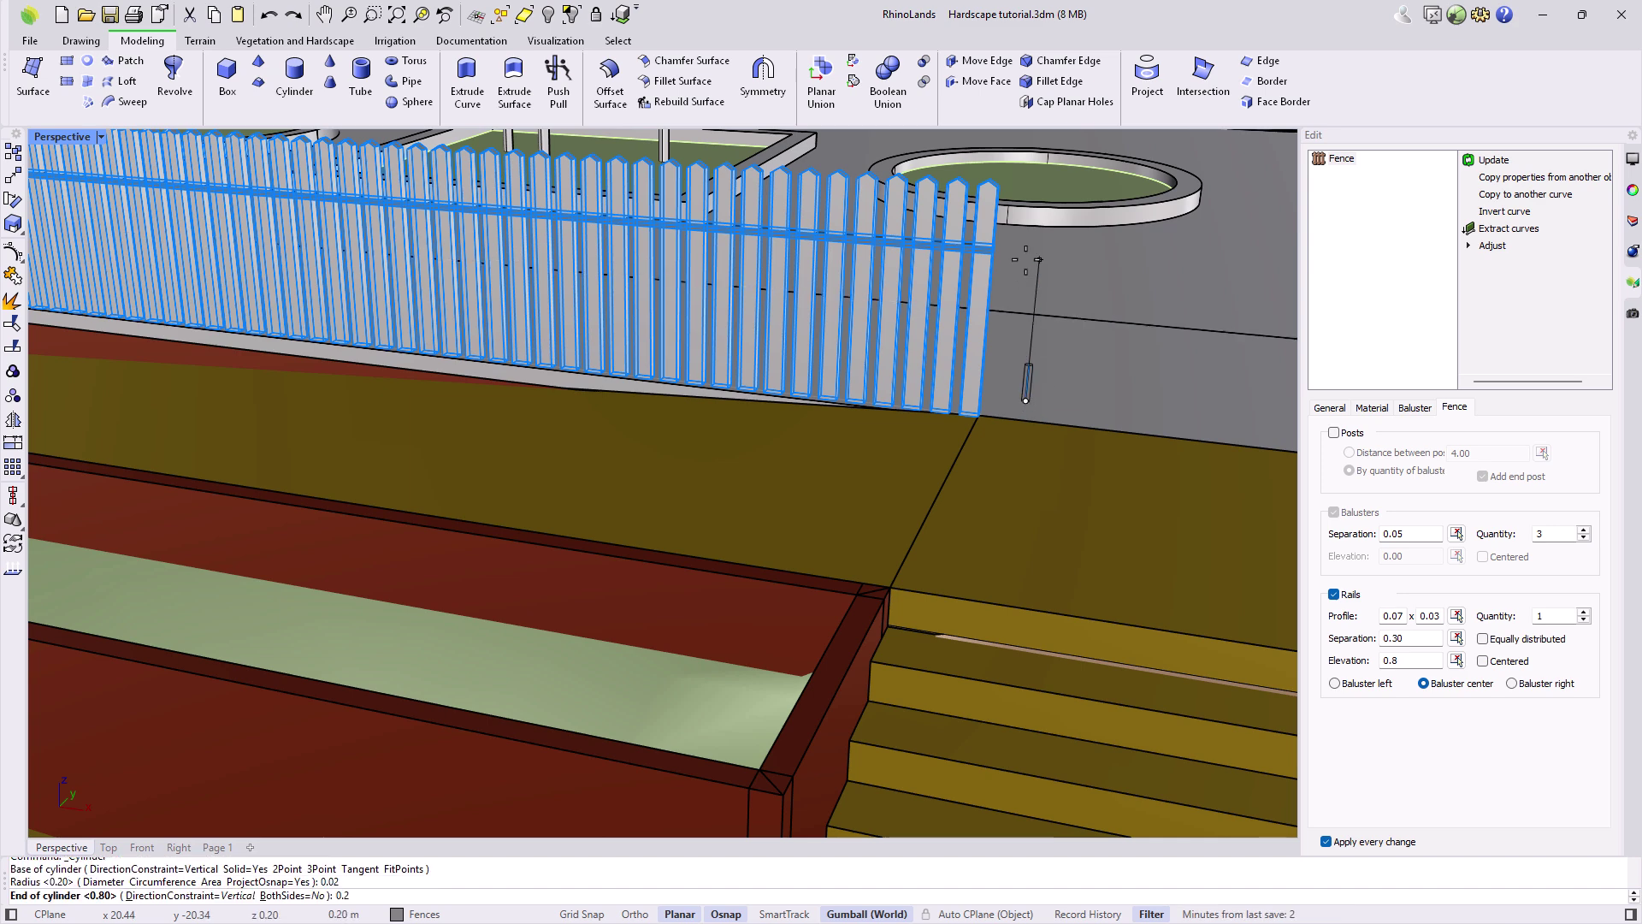
pyautogui.write('0.8')
pyautogui.press('Return')
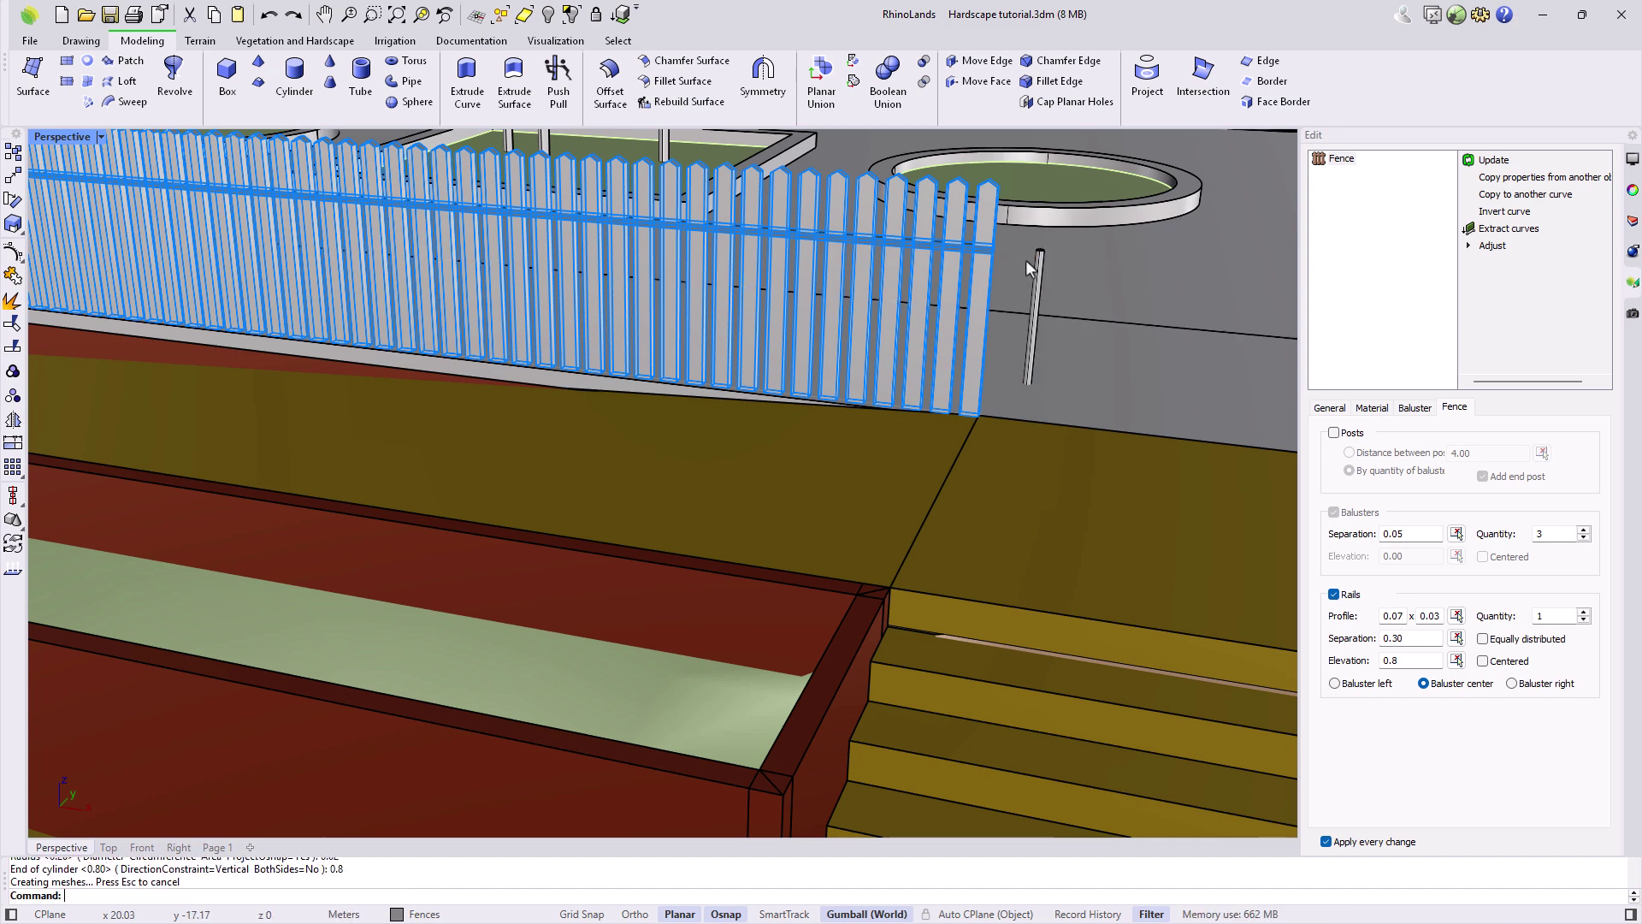
# Use the modelled cylinder as the fence's baluster, then delete the original cylinder
pyautogui.click(980, 277)
pyautogui.click(981, 277)
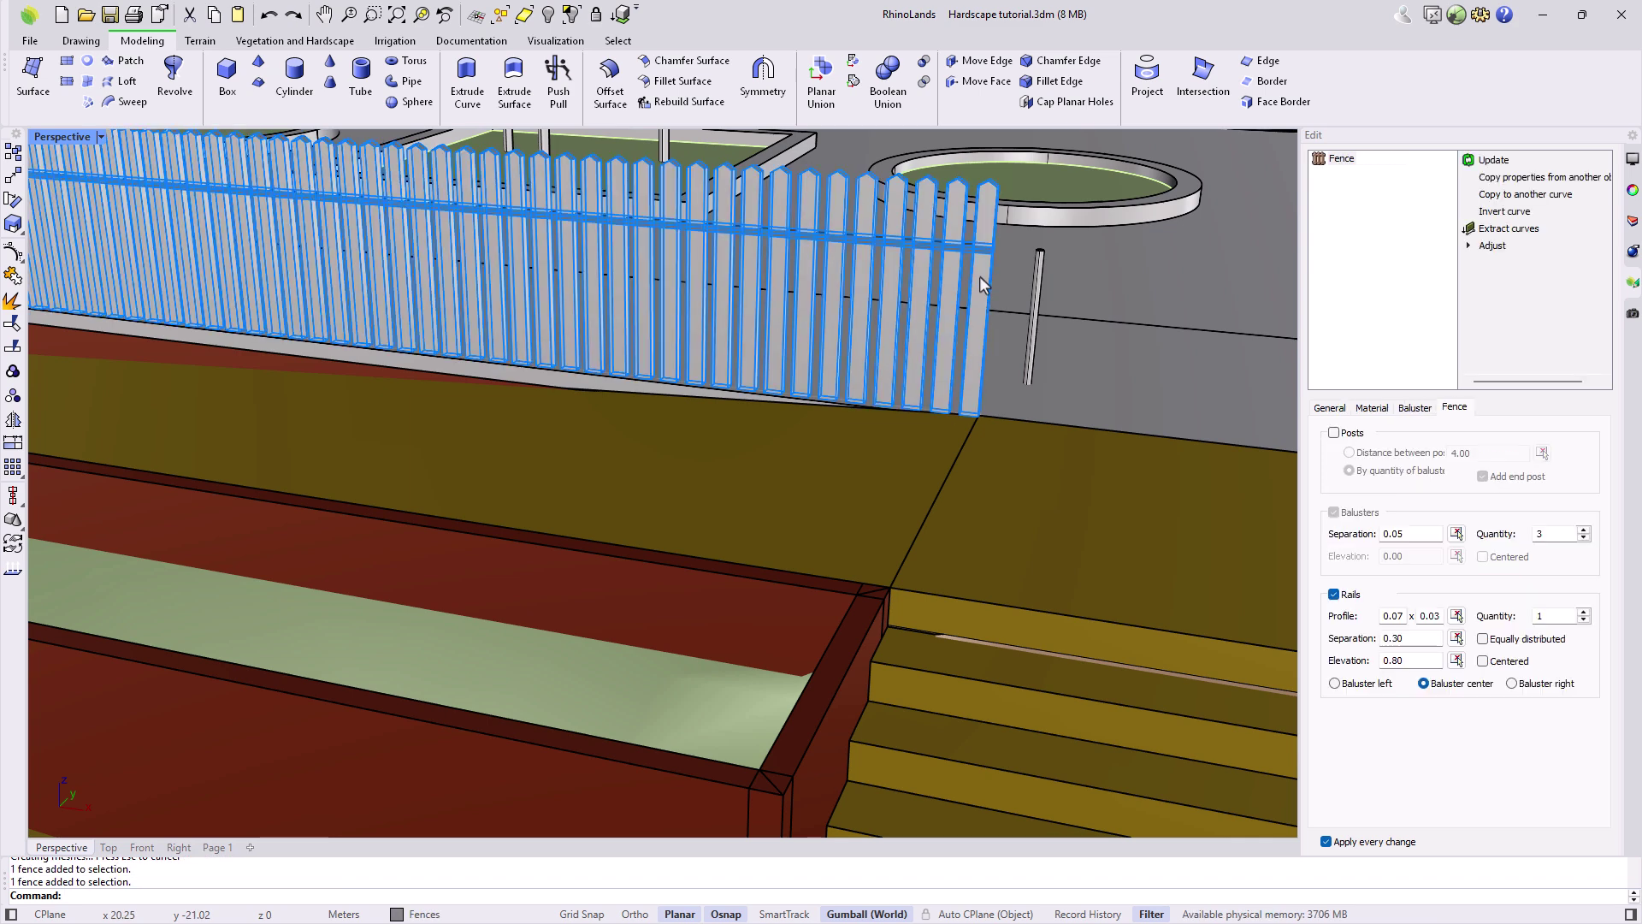
pyautogui.click(1415, 408)
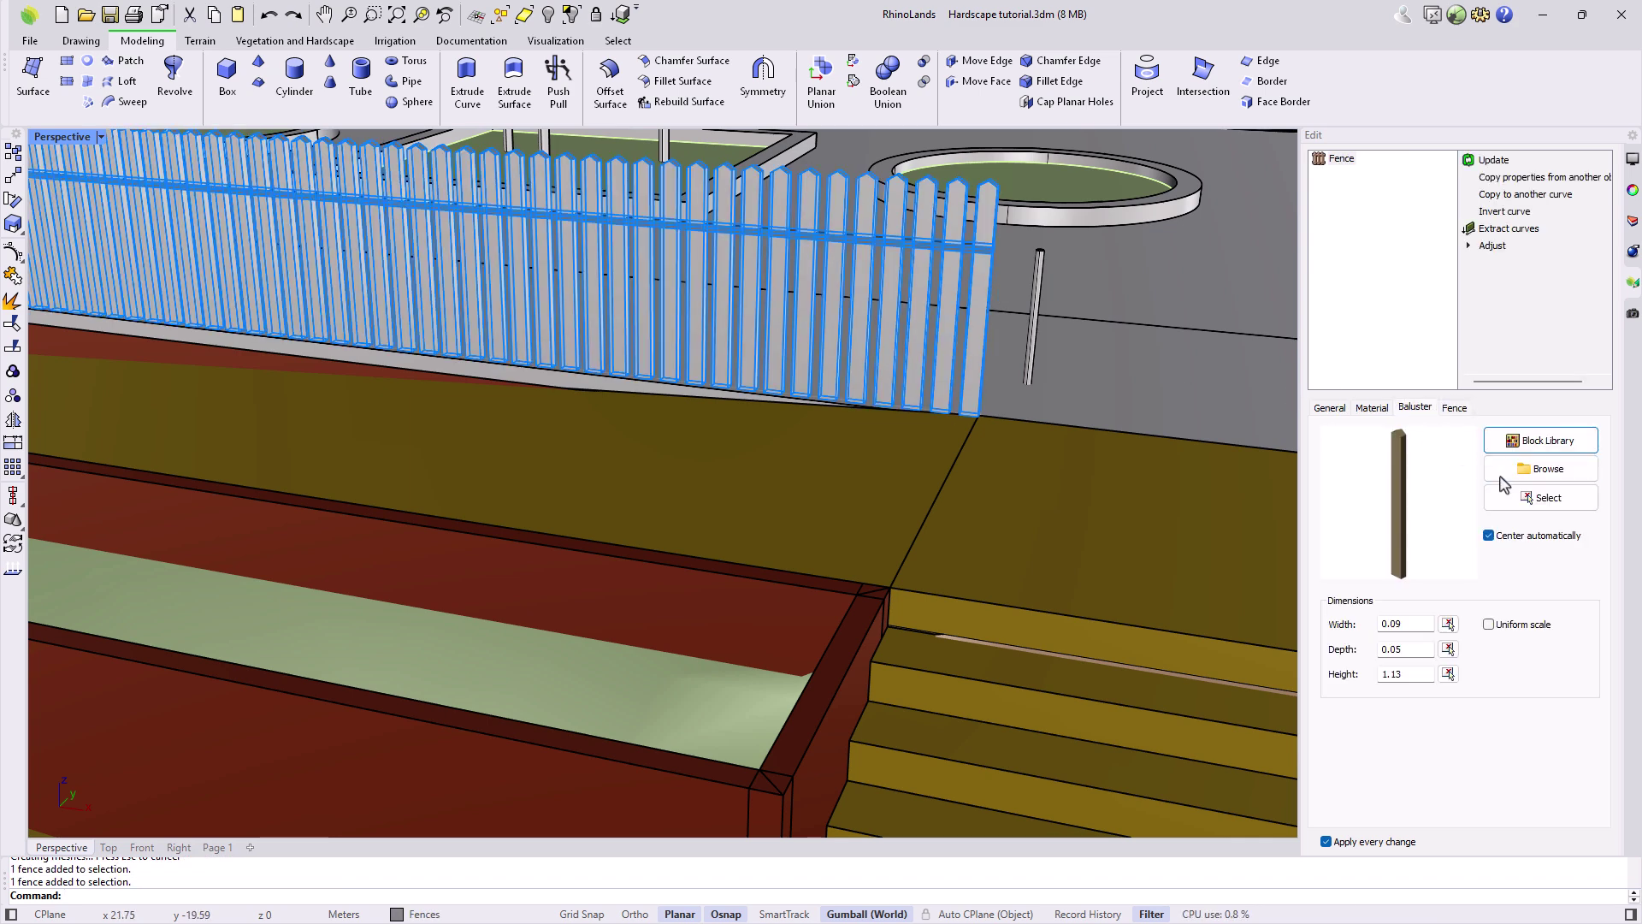
pyautogui.click(1539, 498)
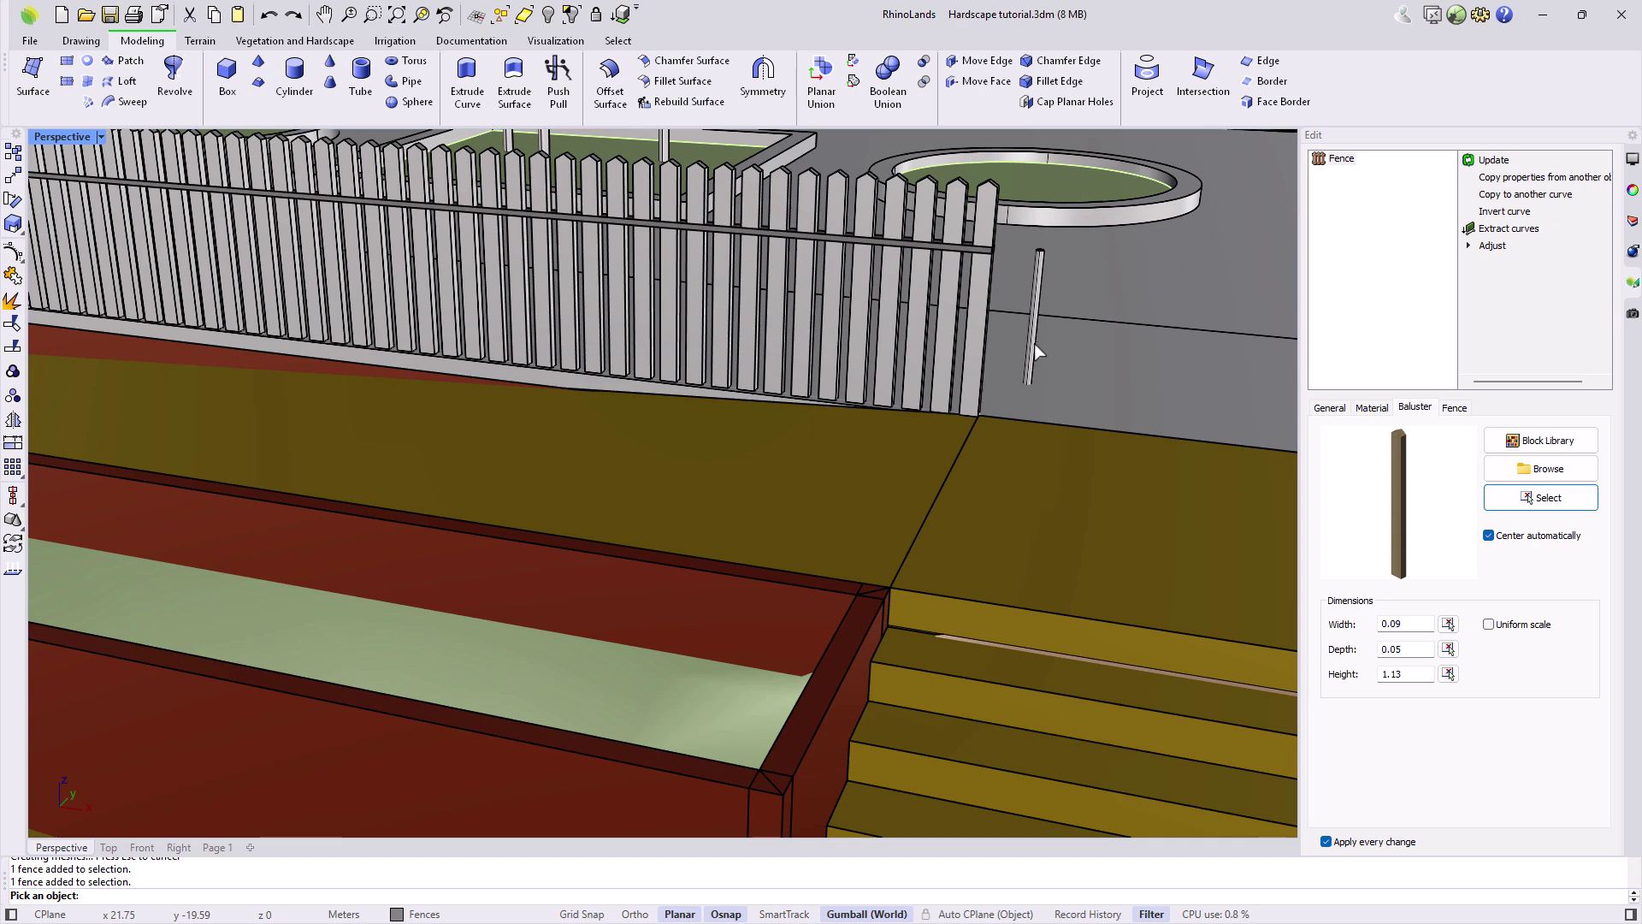
pyautogui.click(1035, 342)
pyautogui.click(1033, 327)
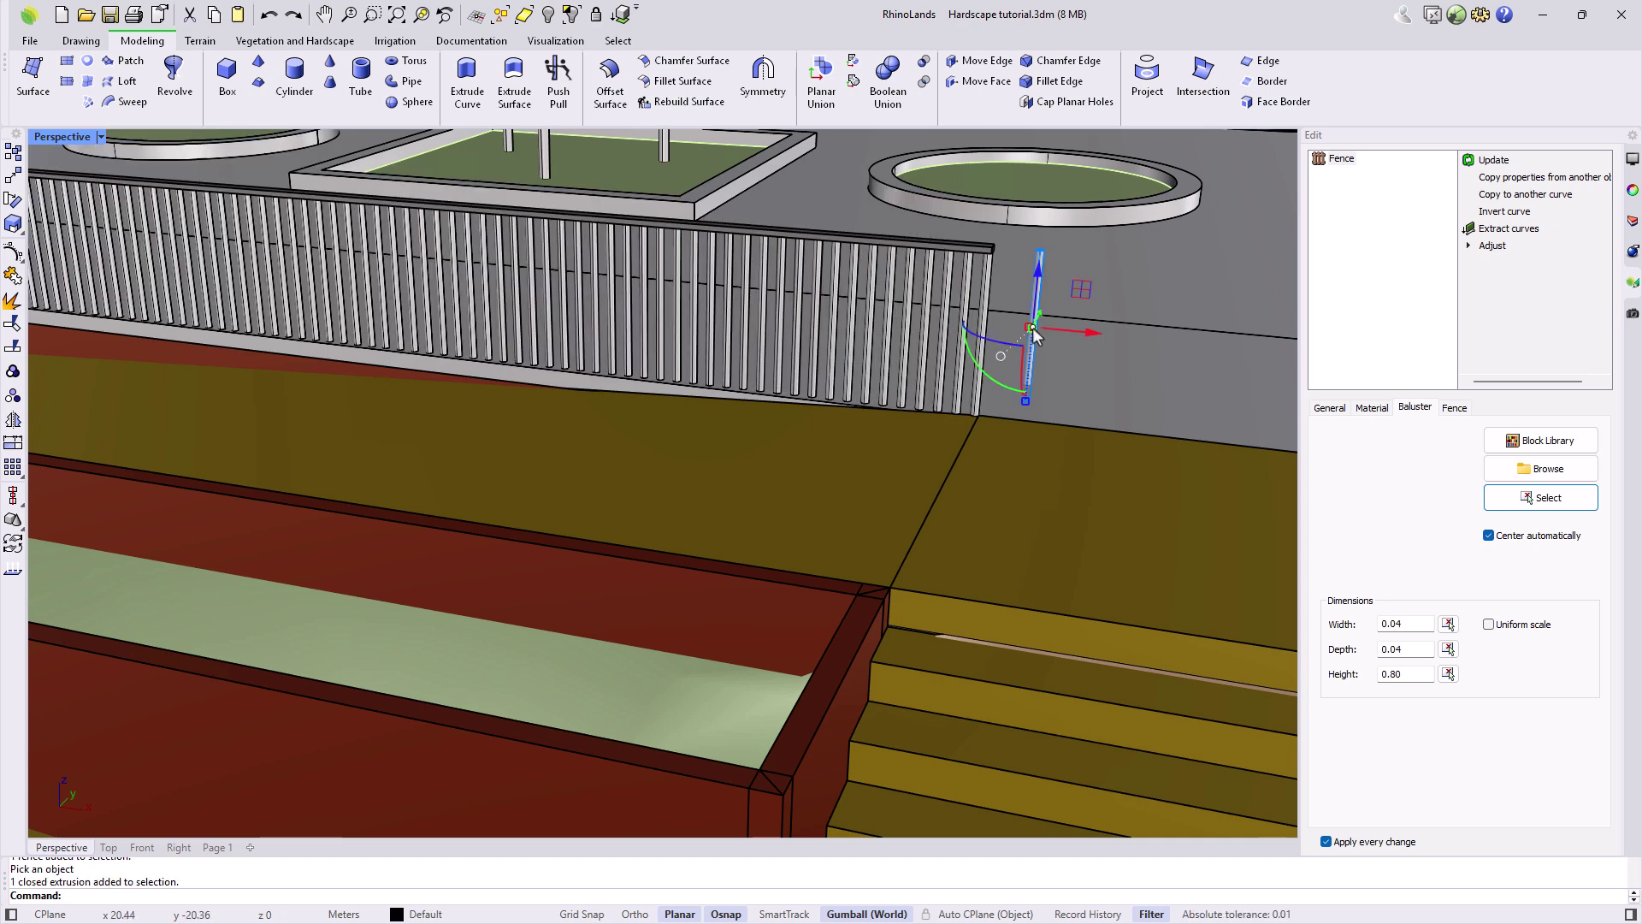
pyautogui.press('Delete')
# Set the fence's rail profile width to 0.12 and its baluster separation to 0.10
pyautogui.click(981, 315)
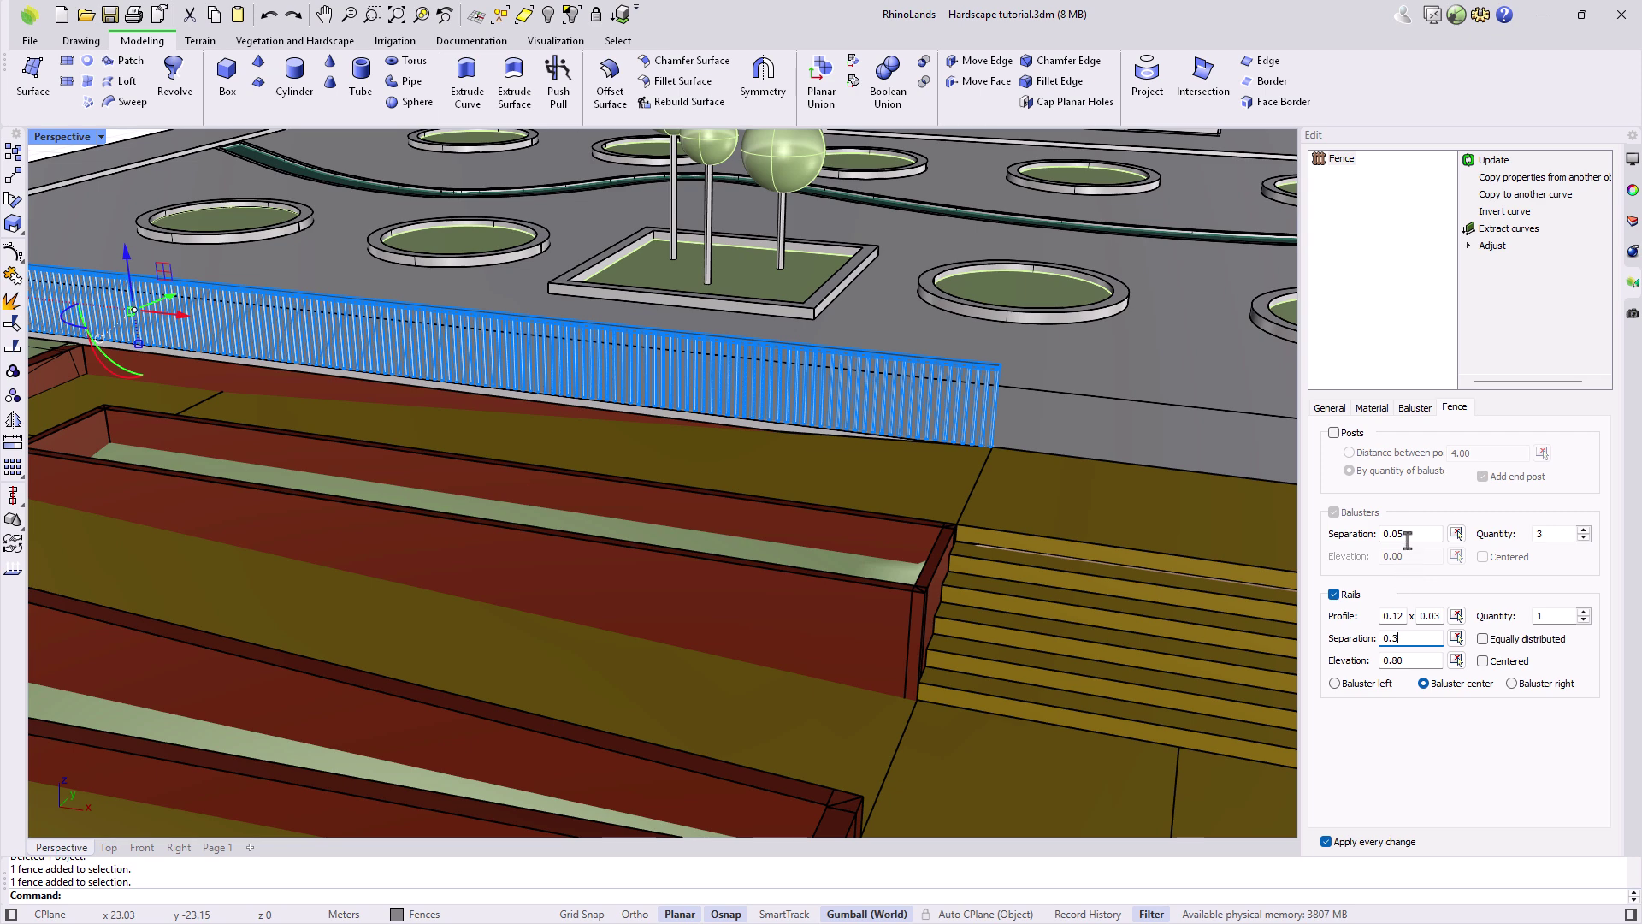
pyautogui.click(1412, 535)
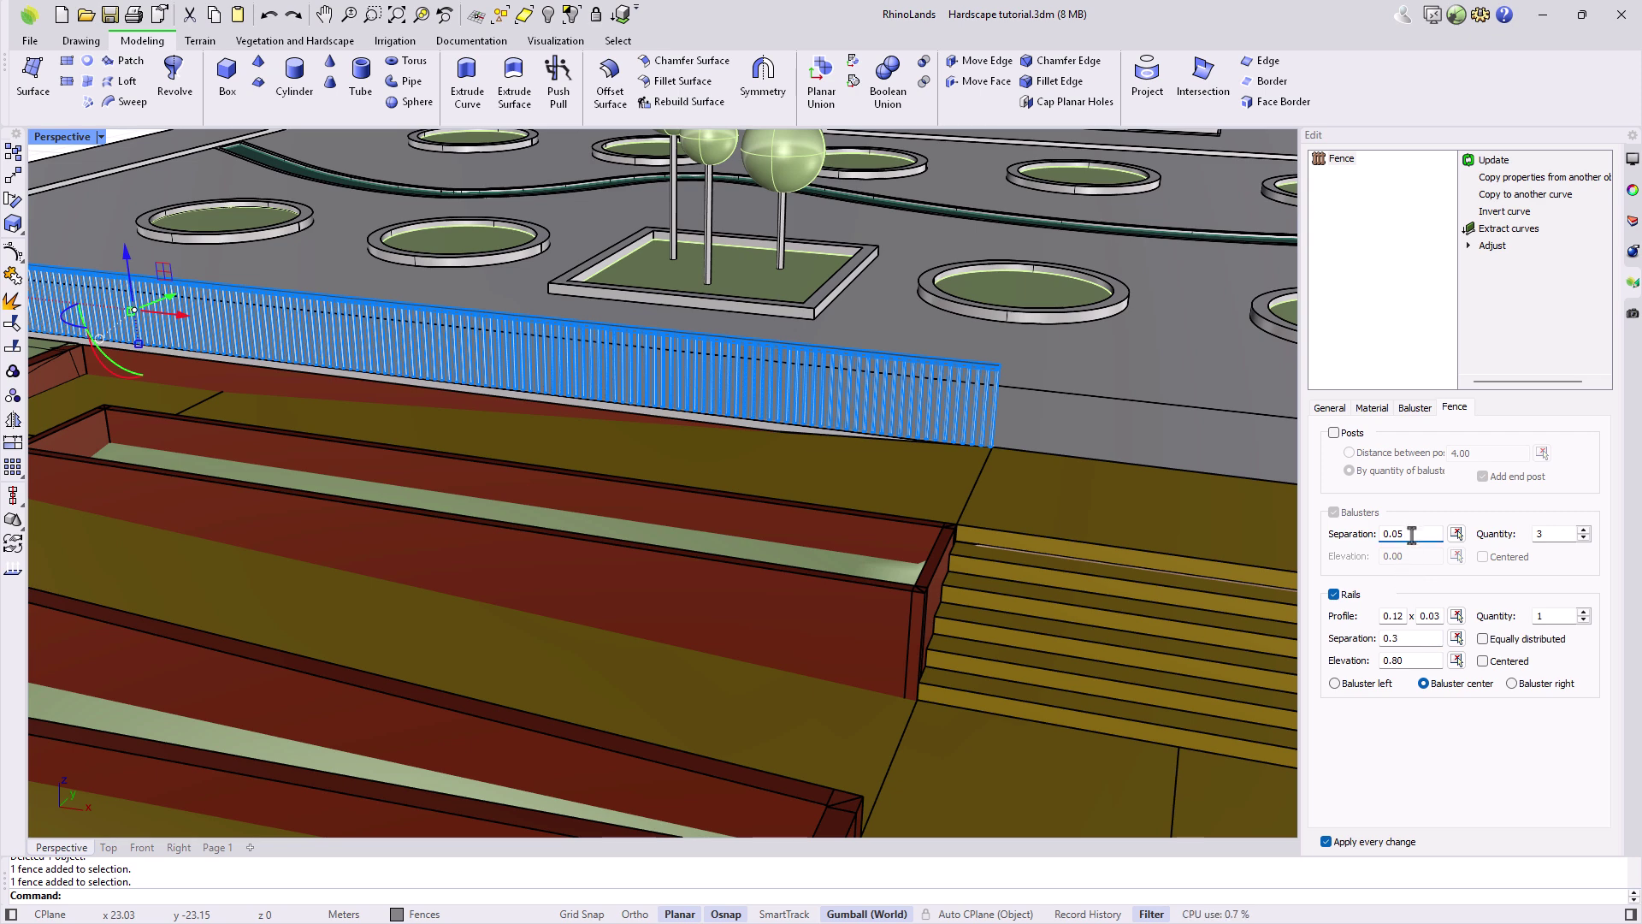
pyautogui.press('Return')
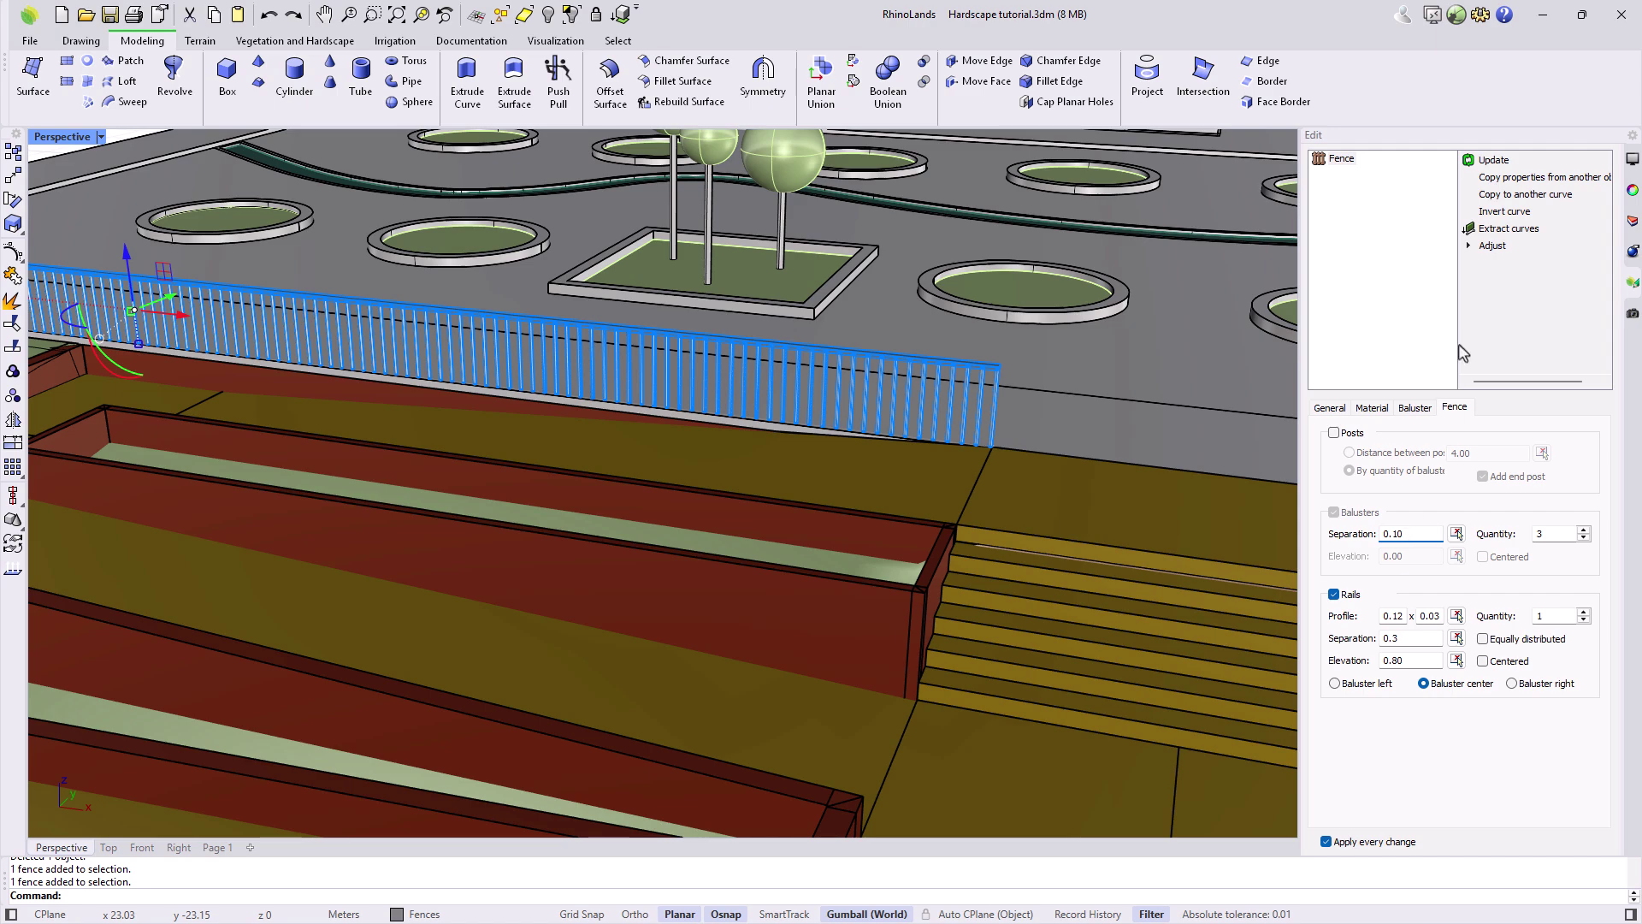
# Copy the fence to a new polyline along the lower ramp's outer edge, from the bottom stair landing to the ramp's far corner
pyautogui.click(1525, 194)
pyautogui.scroll(-5, 1086, 434)
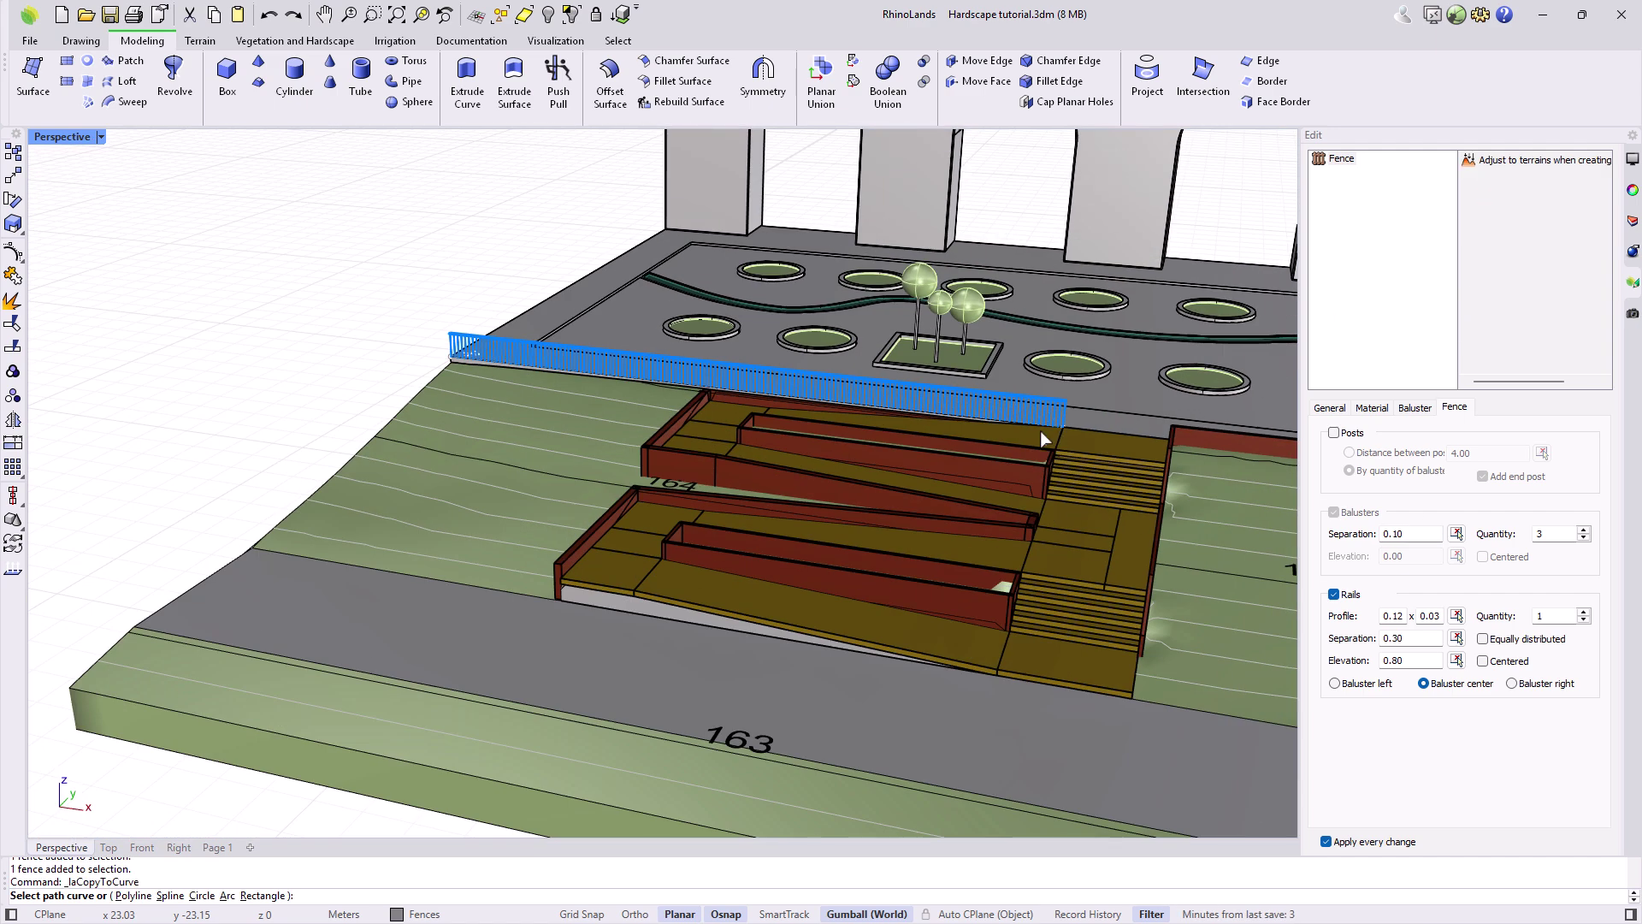
pyautogui.click(128, 896)
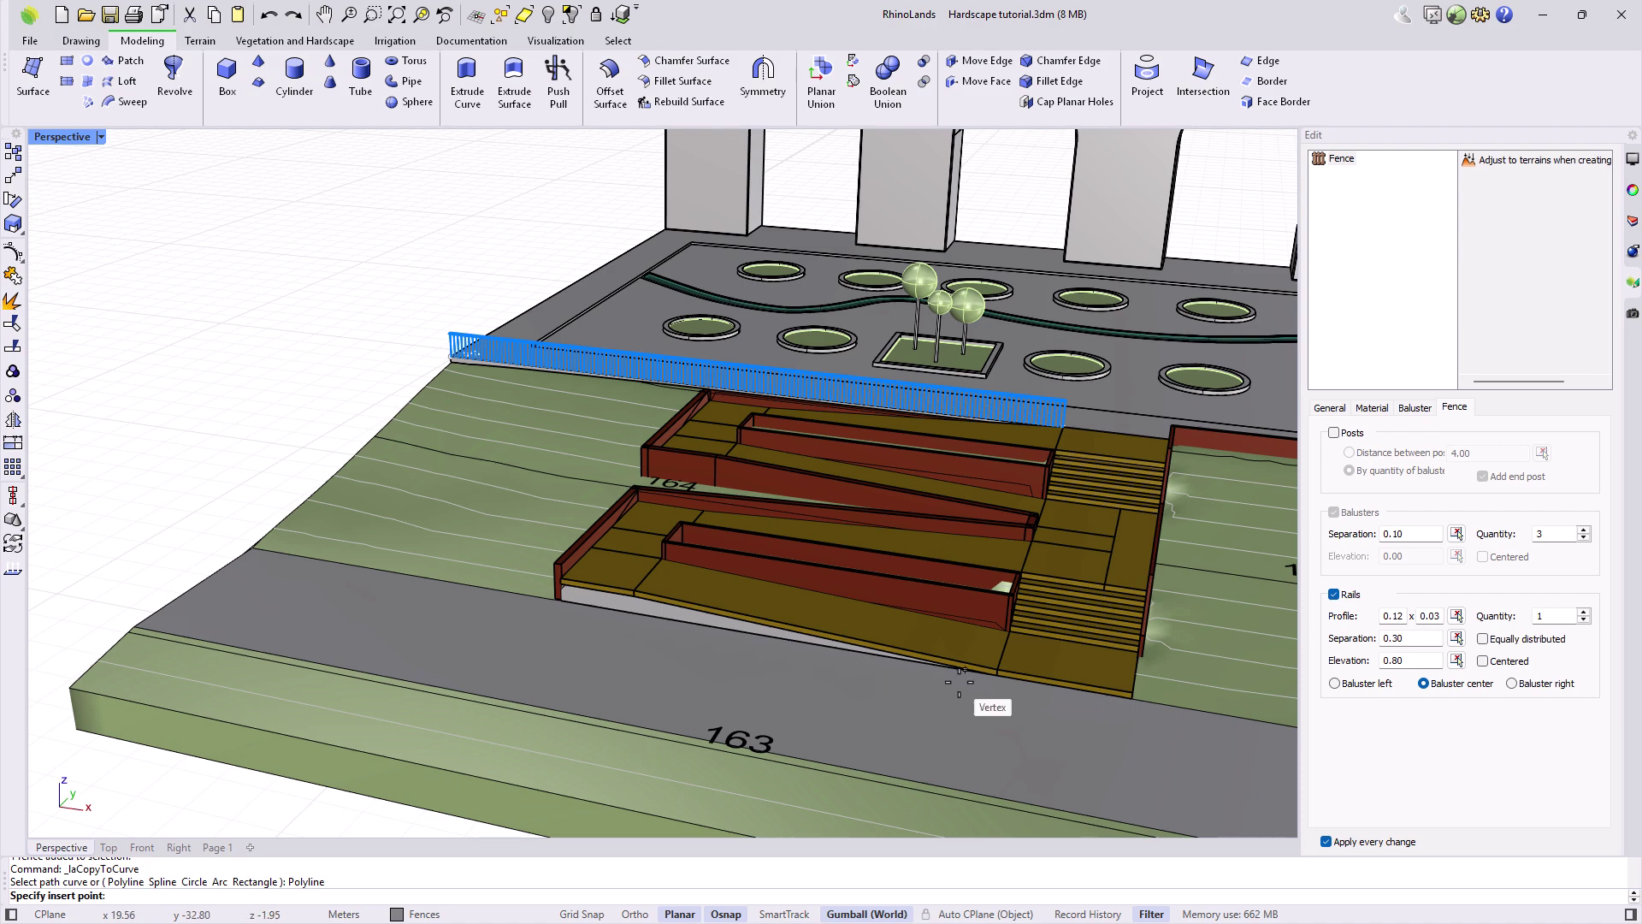
pyautogui.scroll(3, 988, 670)
pyautogui.click(1012, 671)
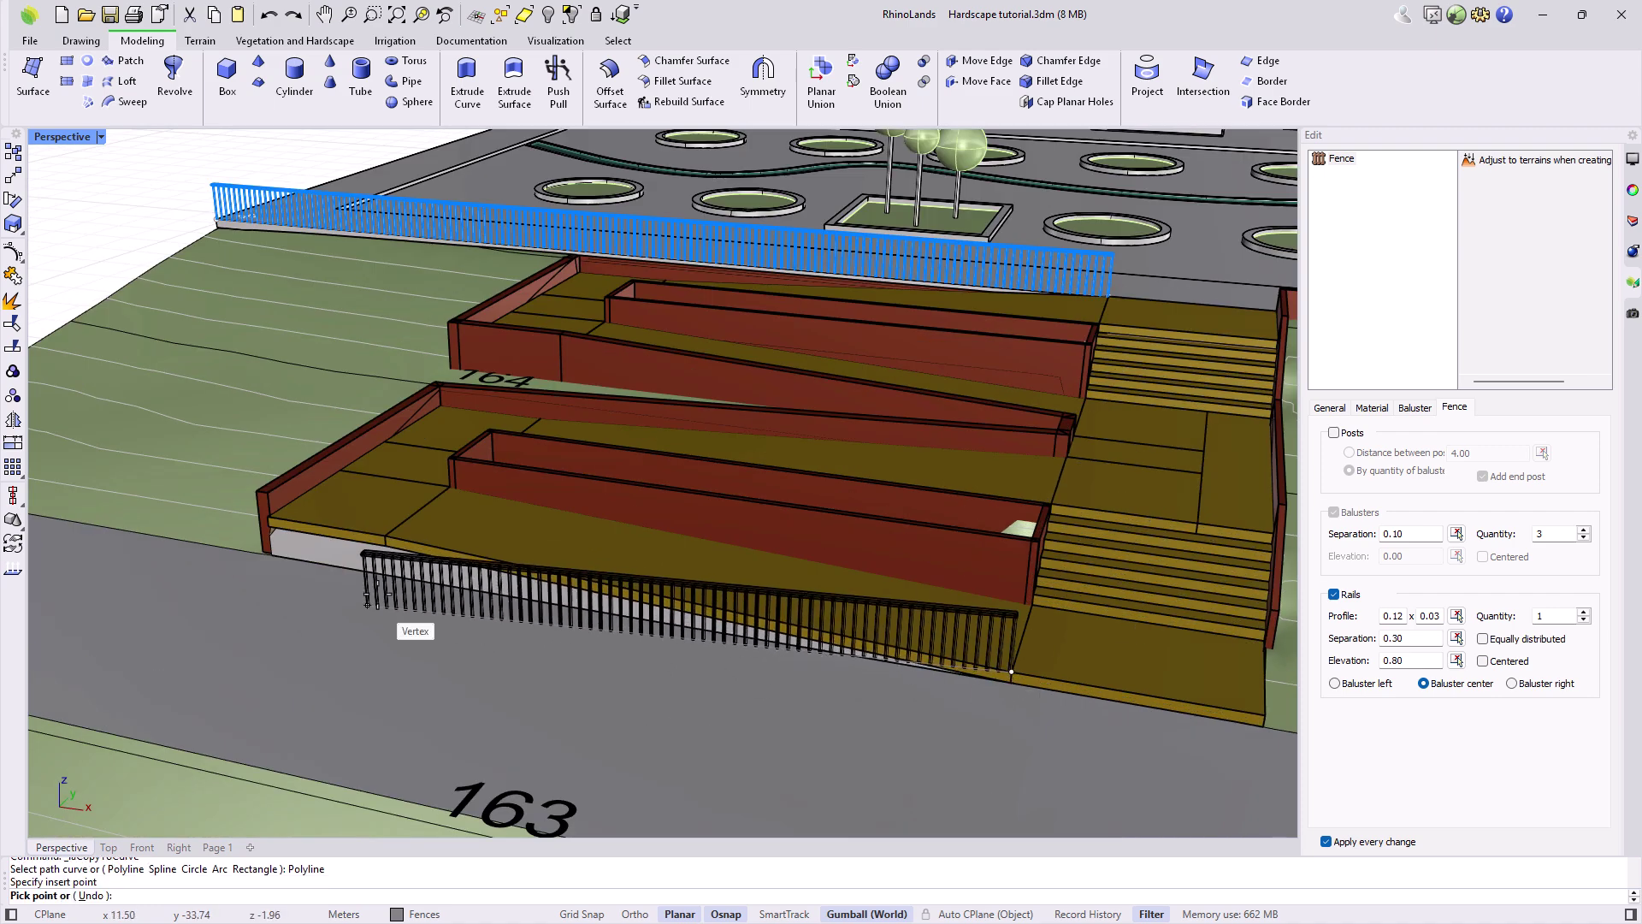
pyautogui.click(384, 535)
pyautogui.click(267, 516)
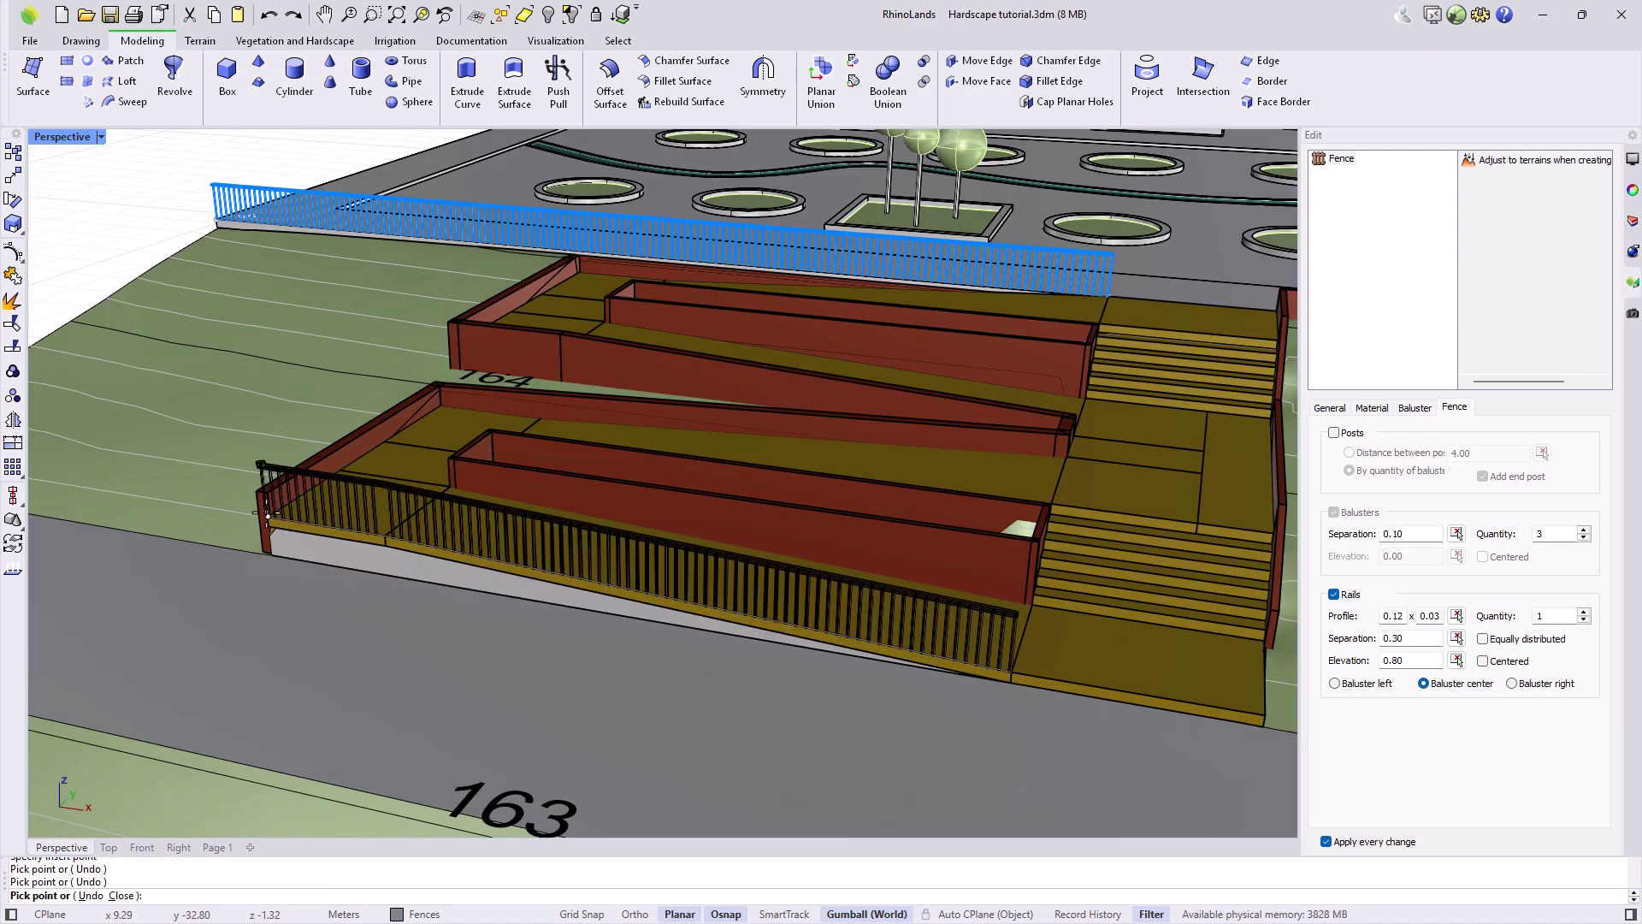
pyautogui.press('Return')
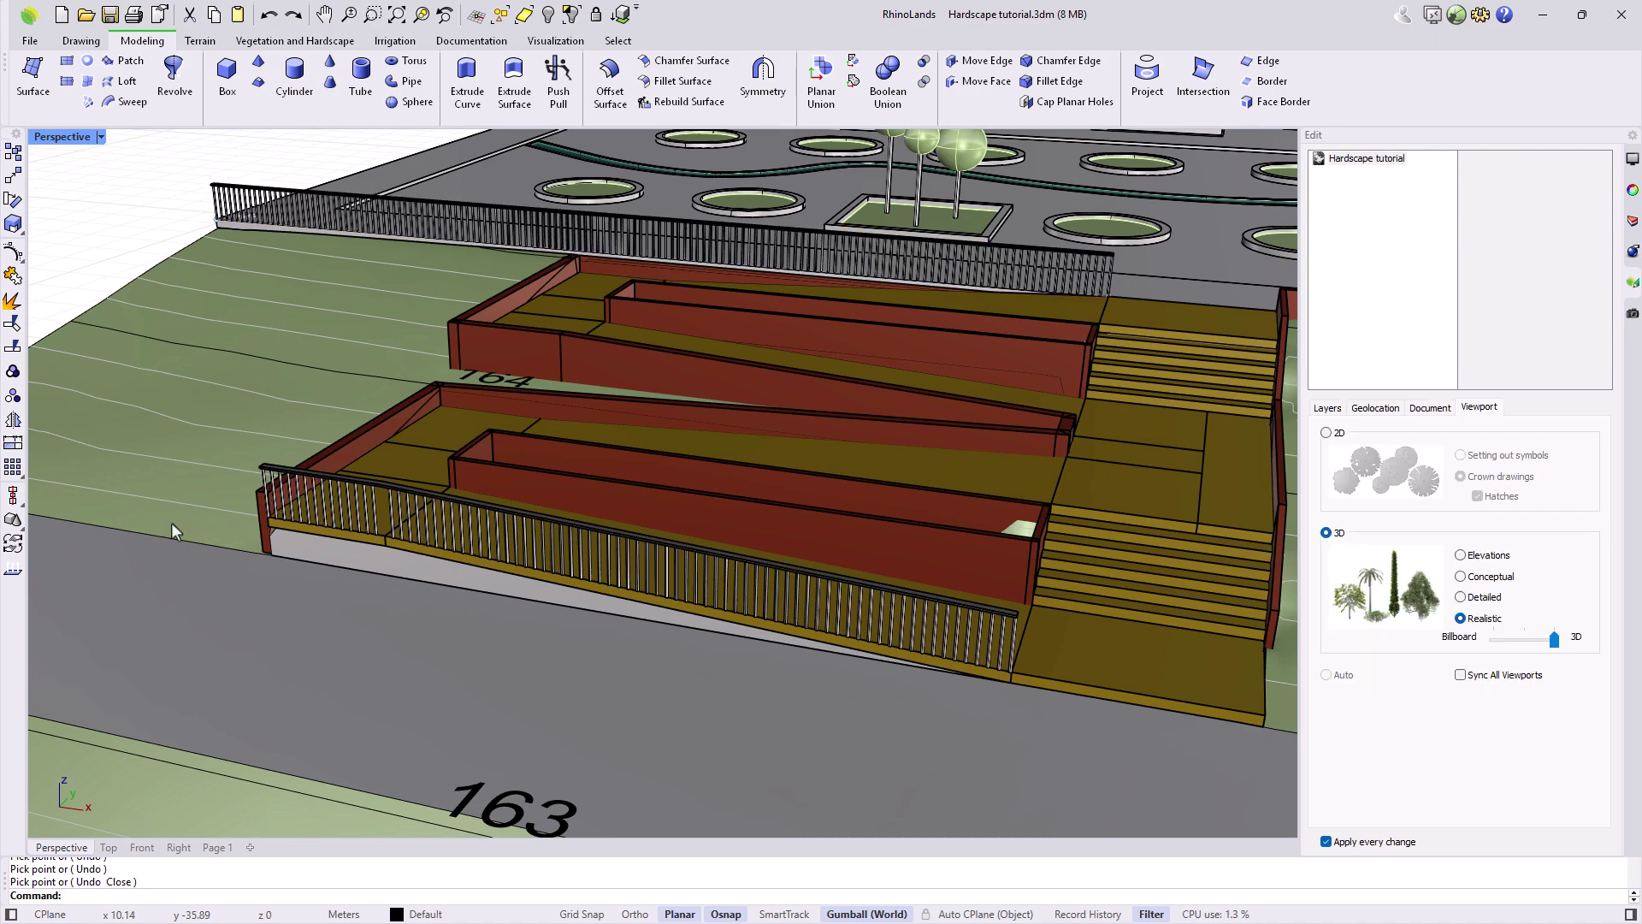
# Start a new path with a custom section profile and choose to draw the profile by hand
pyautogui.scroll(-5, 259, 524)
pyautogui.moveTo(543, 607); pyautogui.dragTo(517, 611, button='right')
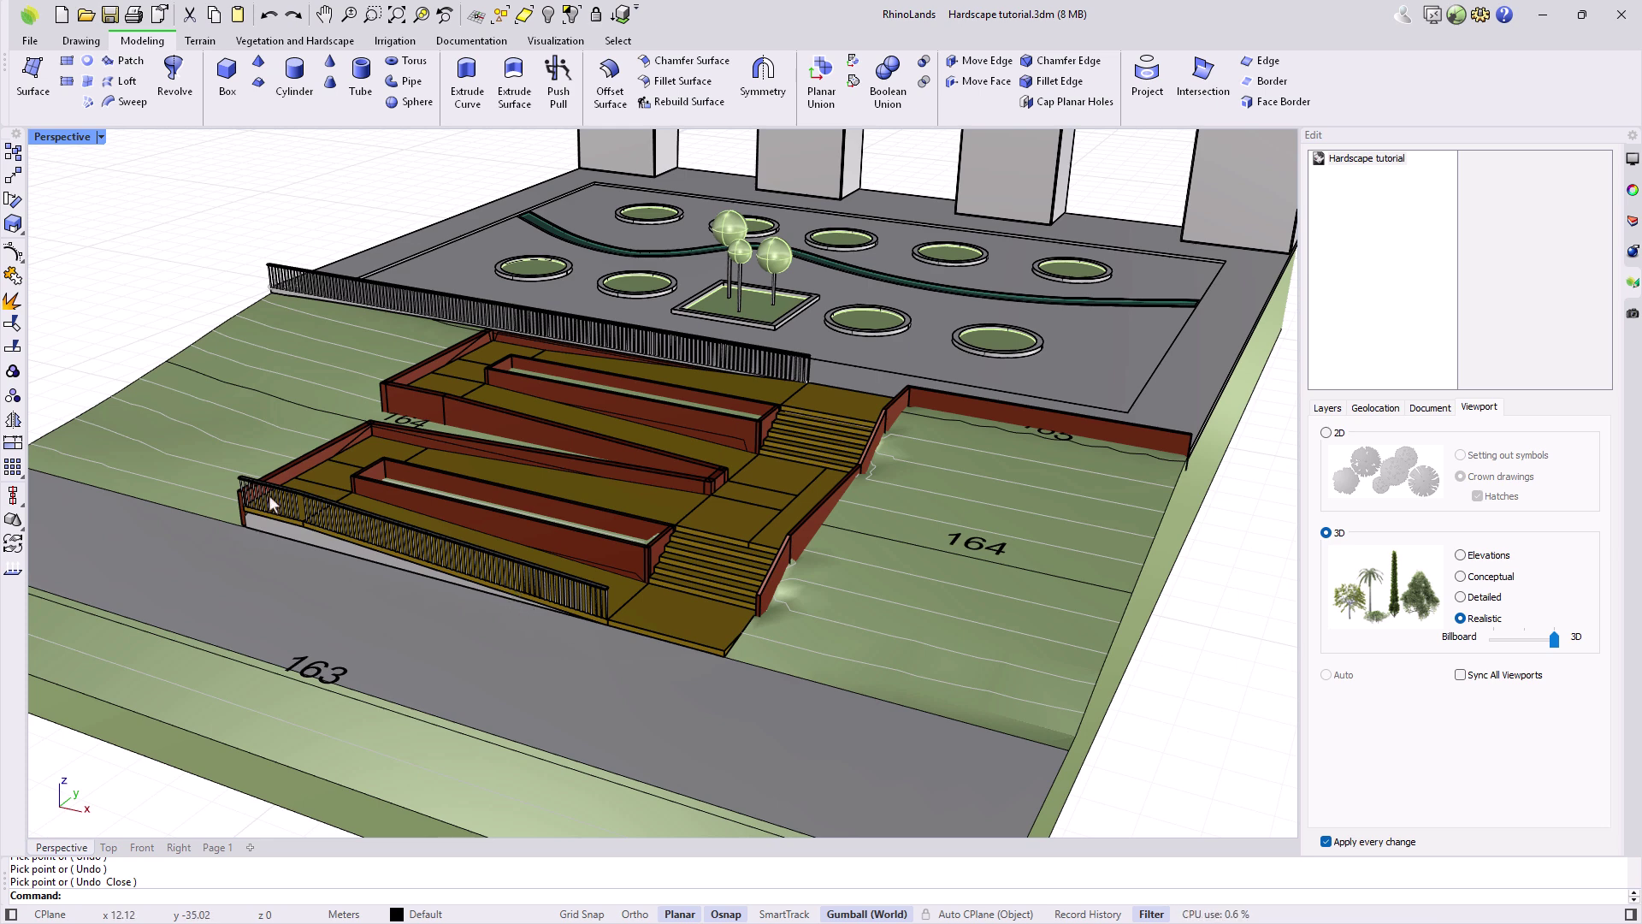
pyautogui.click(296, 42)
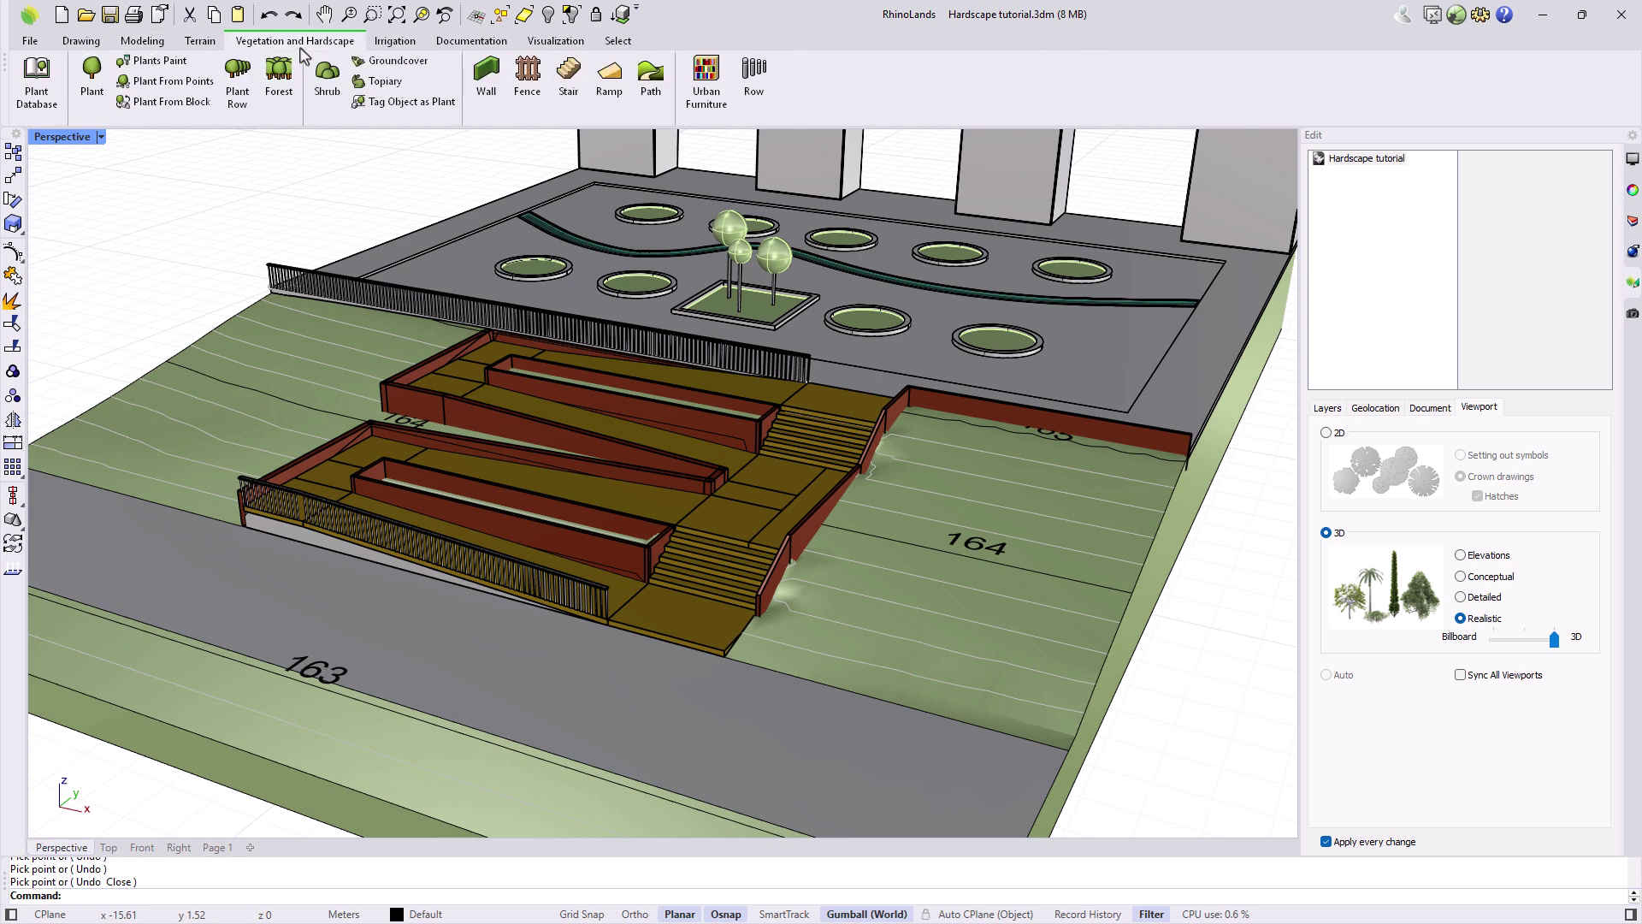
pyautogui.click(635, 99)
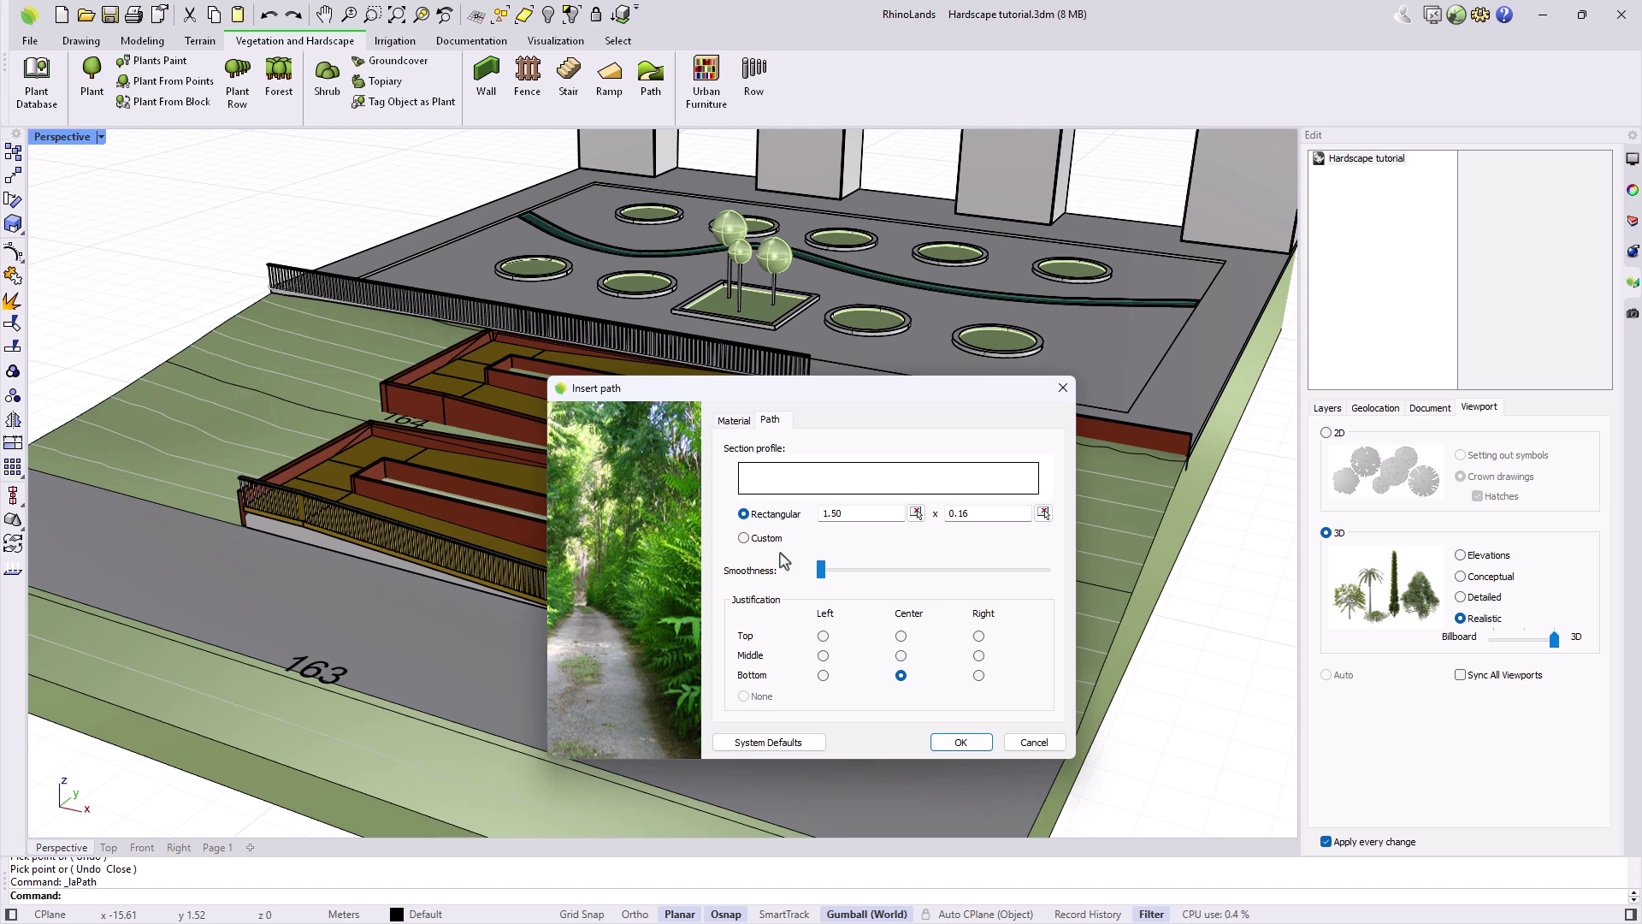
pyautogui.click(744, 538)
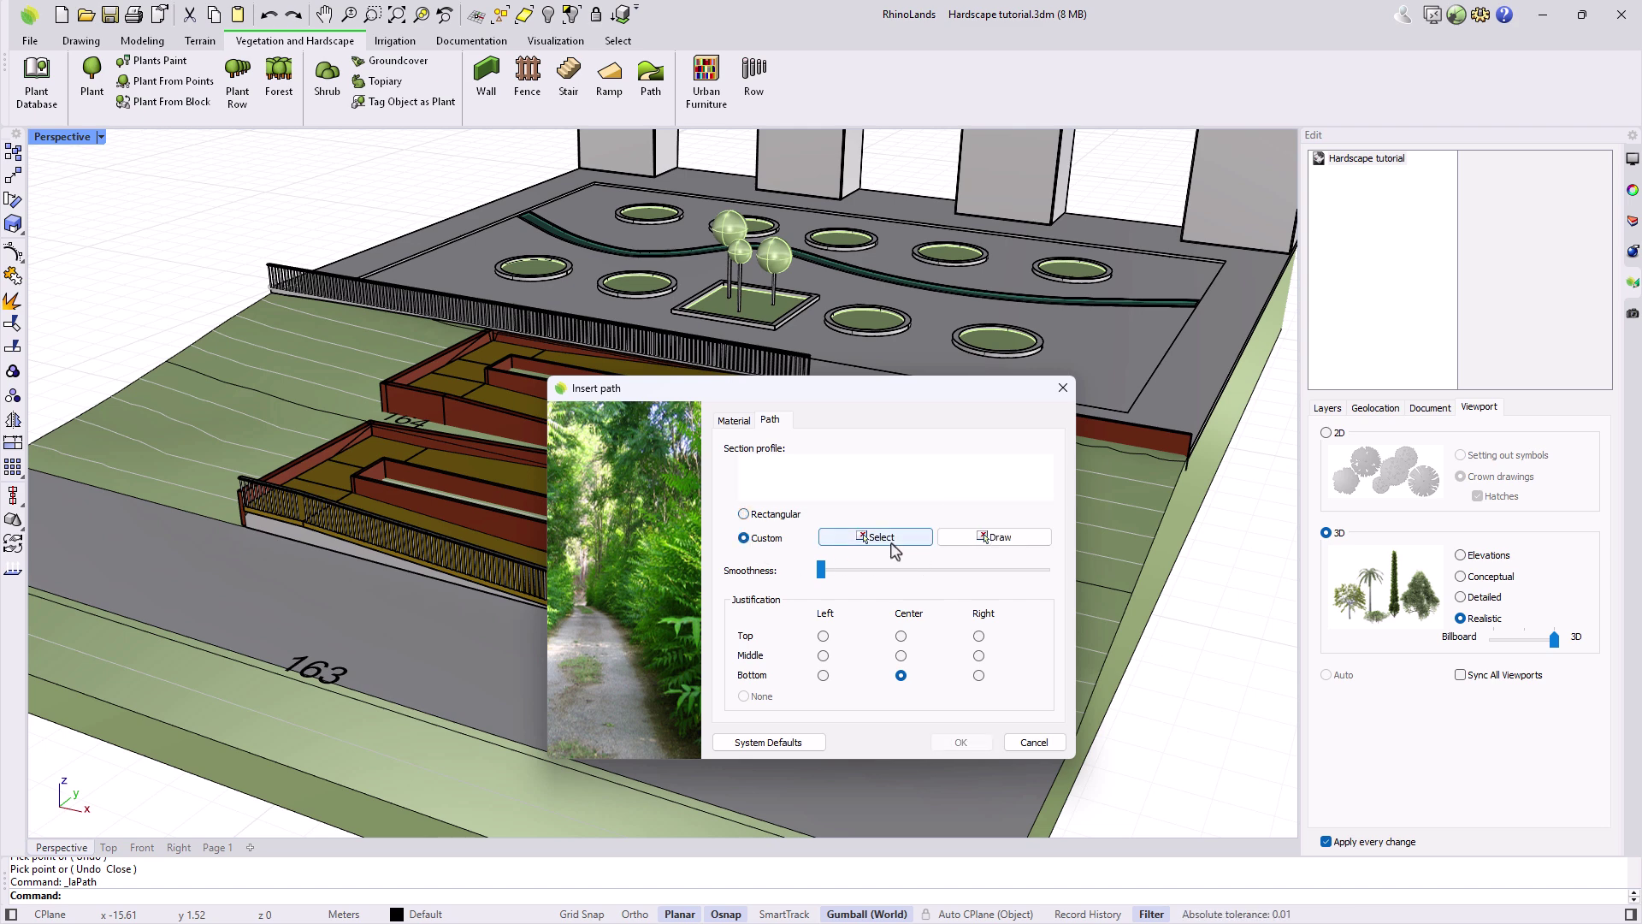
pyautogui.click(992, 537)
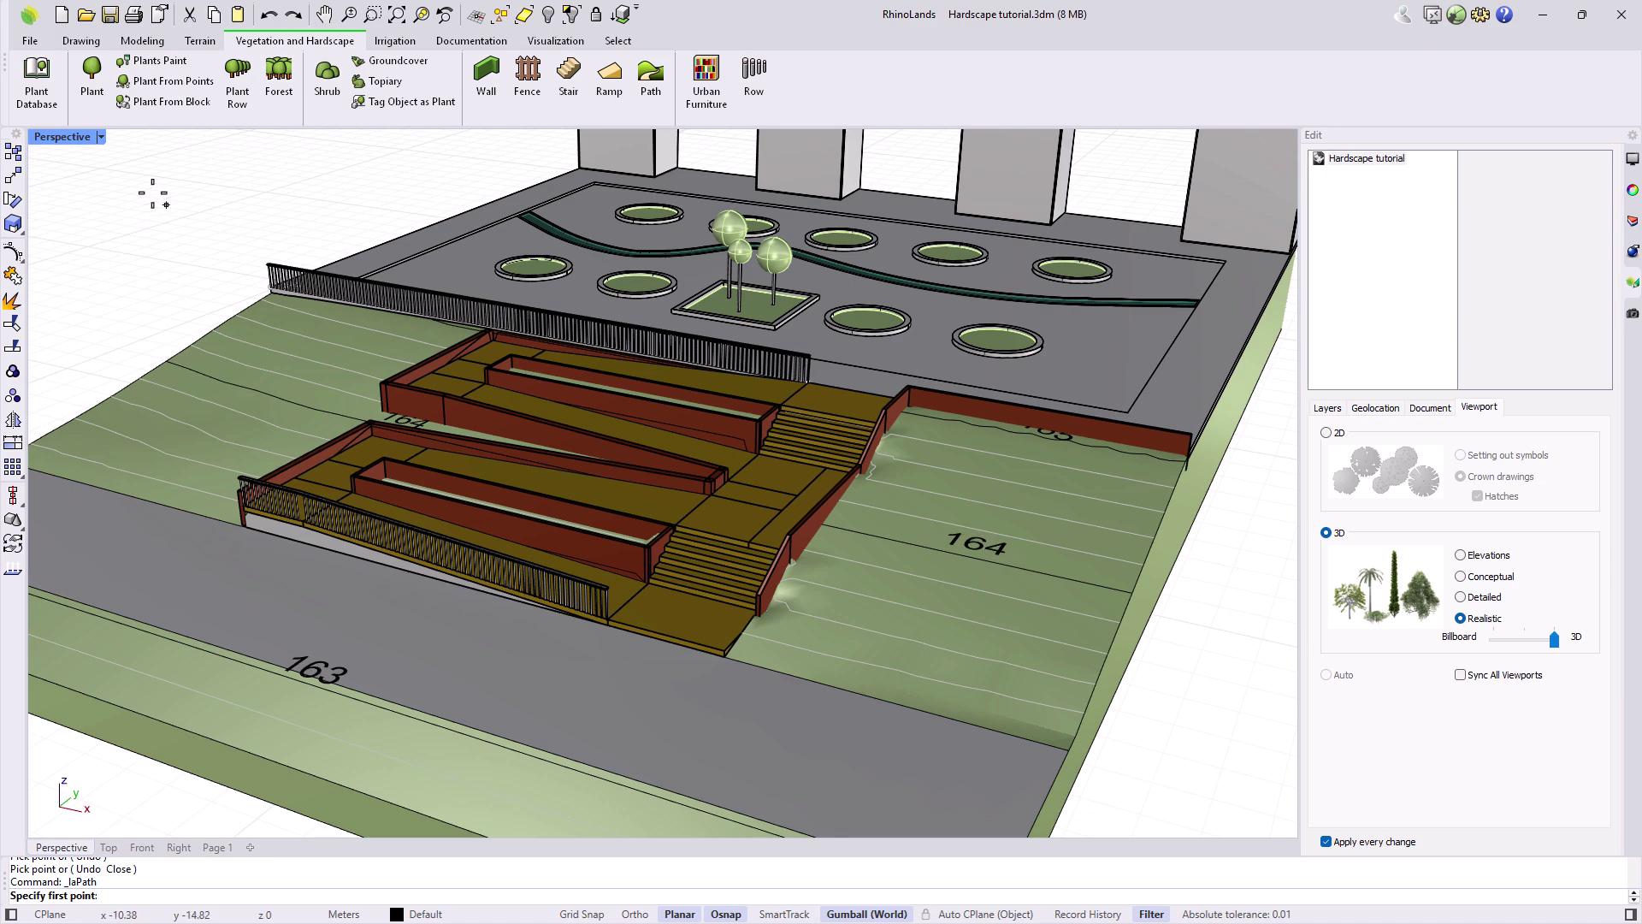
# Draw a closed channel-shaped section profile with a raised curb at each end, in an empty area of the Top view
pyautogui.doubleClick(62, 137)
pyautogui.doubleClick(43, 138)
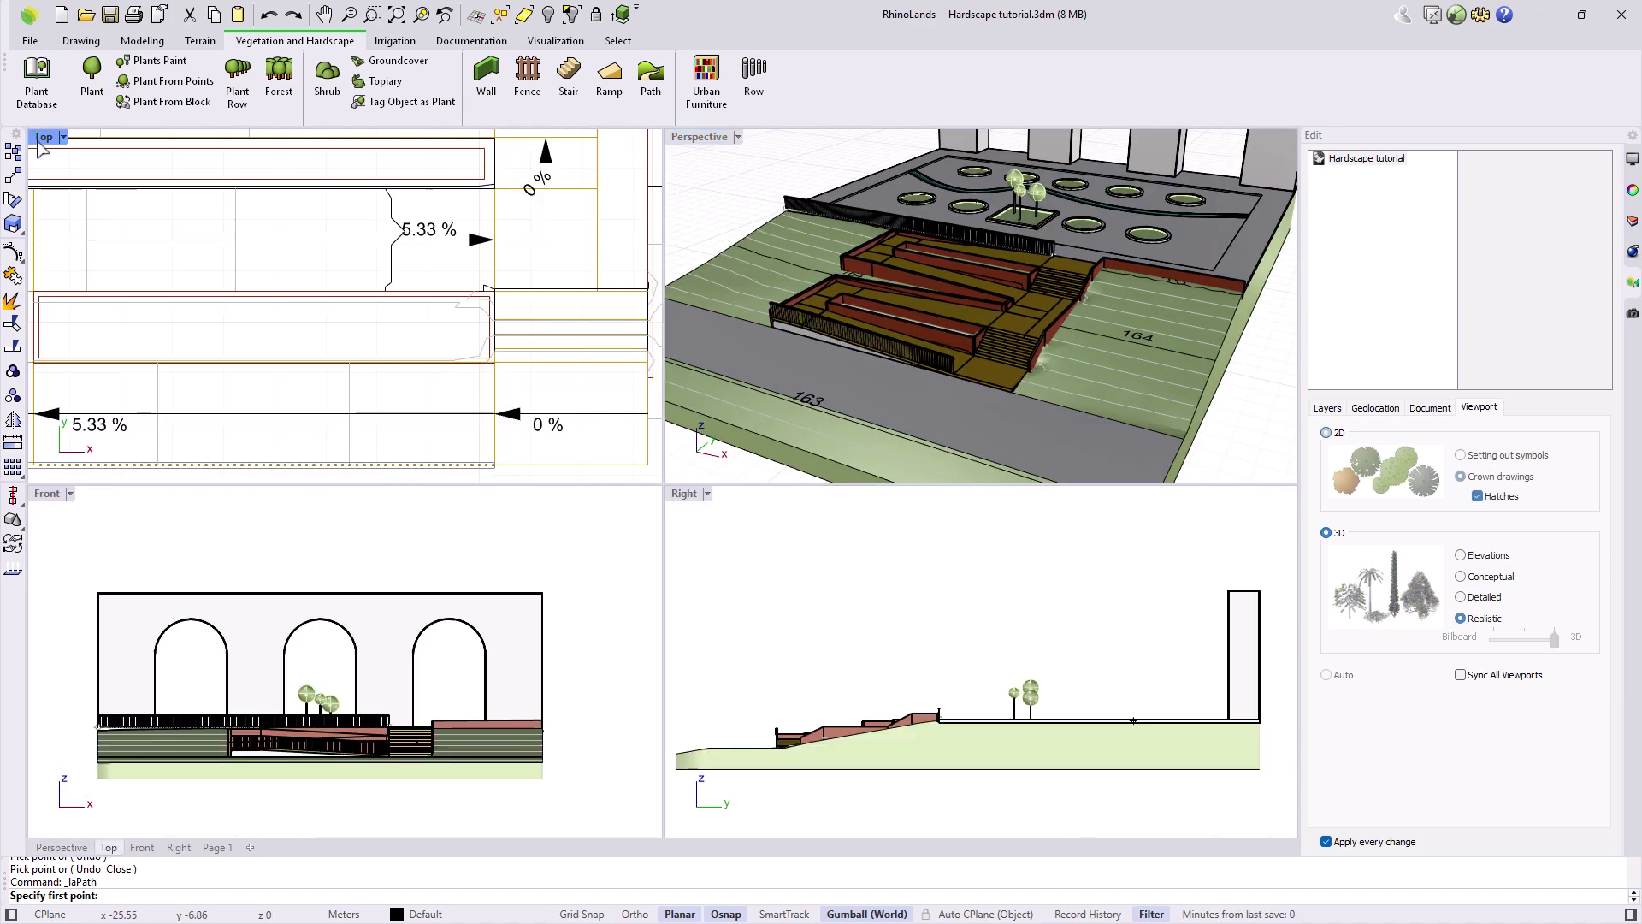
pyautogui.scroll(3, 761, 672)
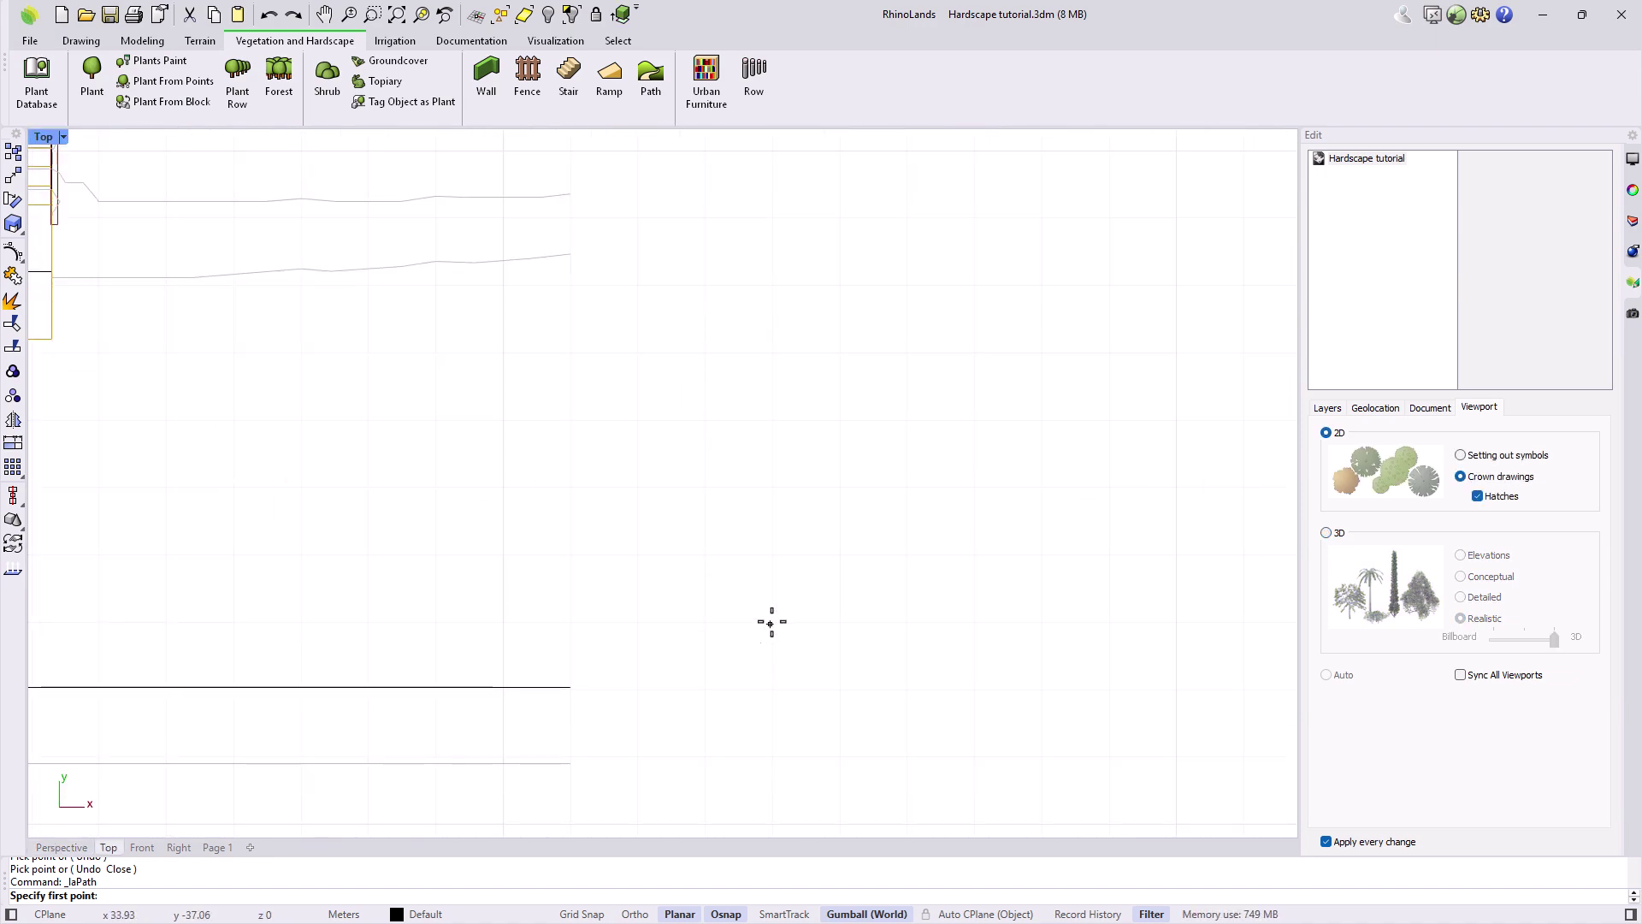
pyautogui.click(770, 620)
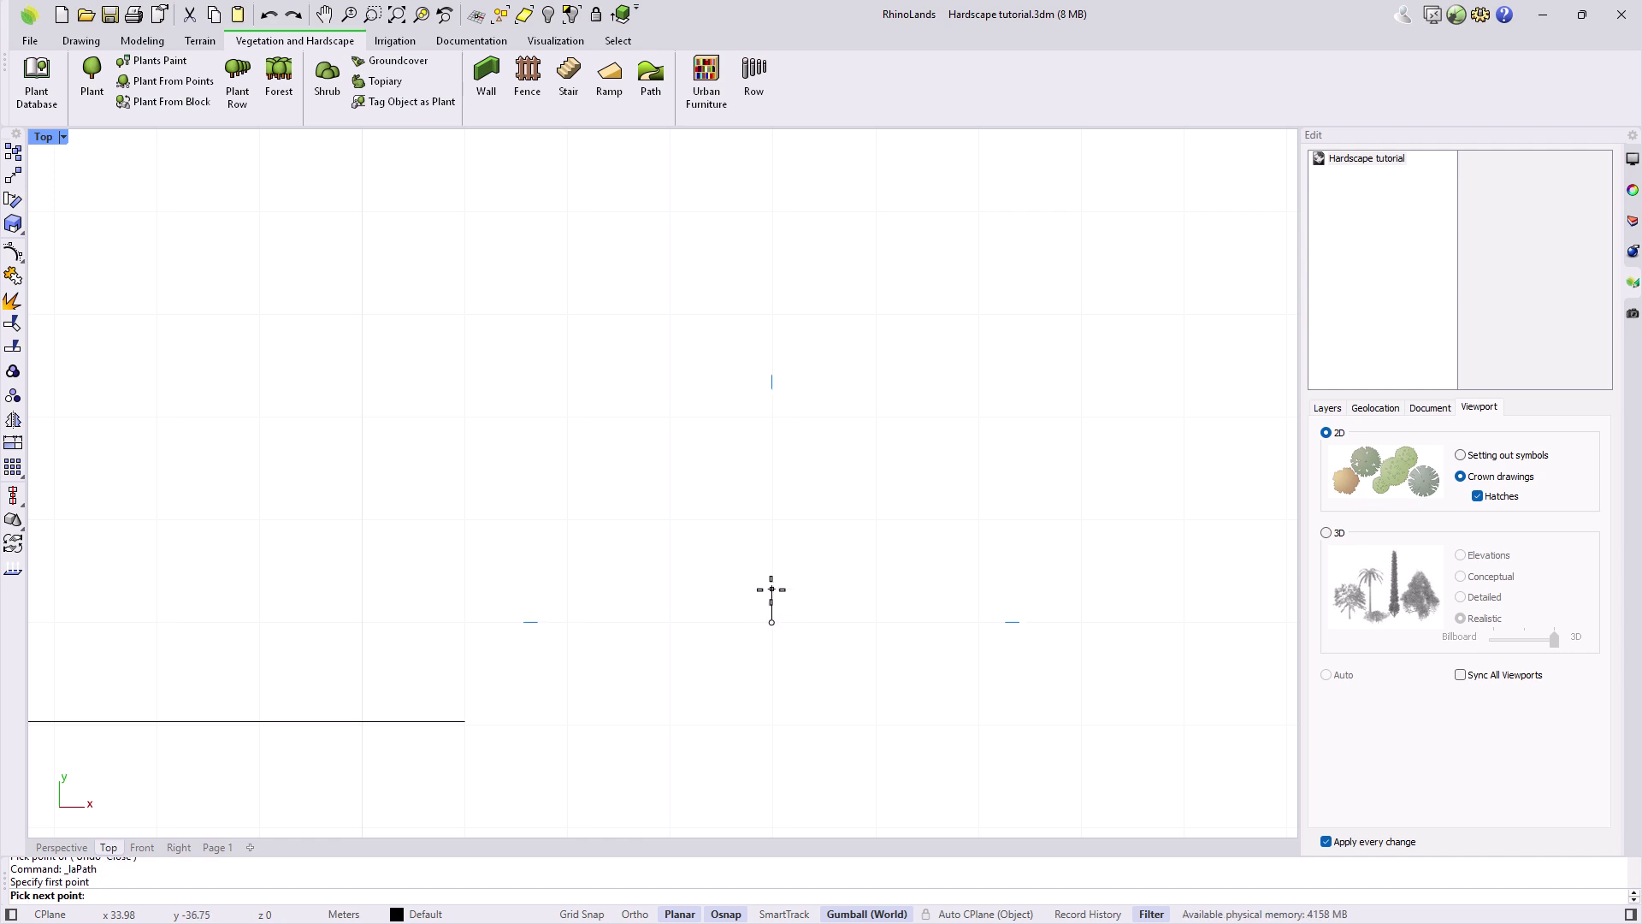
pyautogui.scroll(10, 769, 608)
pyautogui.click(777, 596)
pyautogui.click(826, 596)
pyautogui.click(826, 629)
pyautogui.click(976, 629)
pyautogui.click(976, 596)
pyautogui.click(1017, 596)
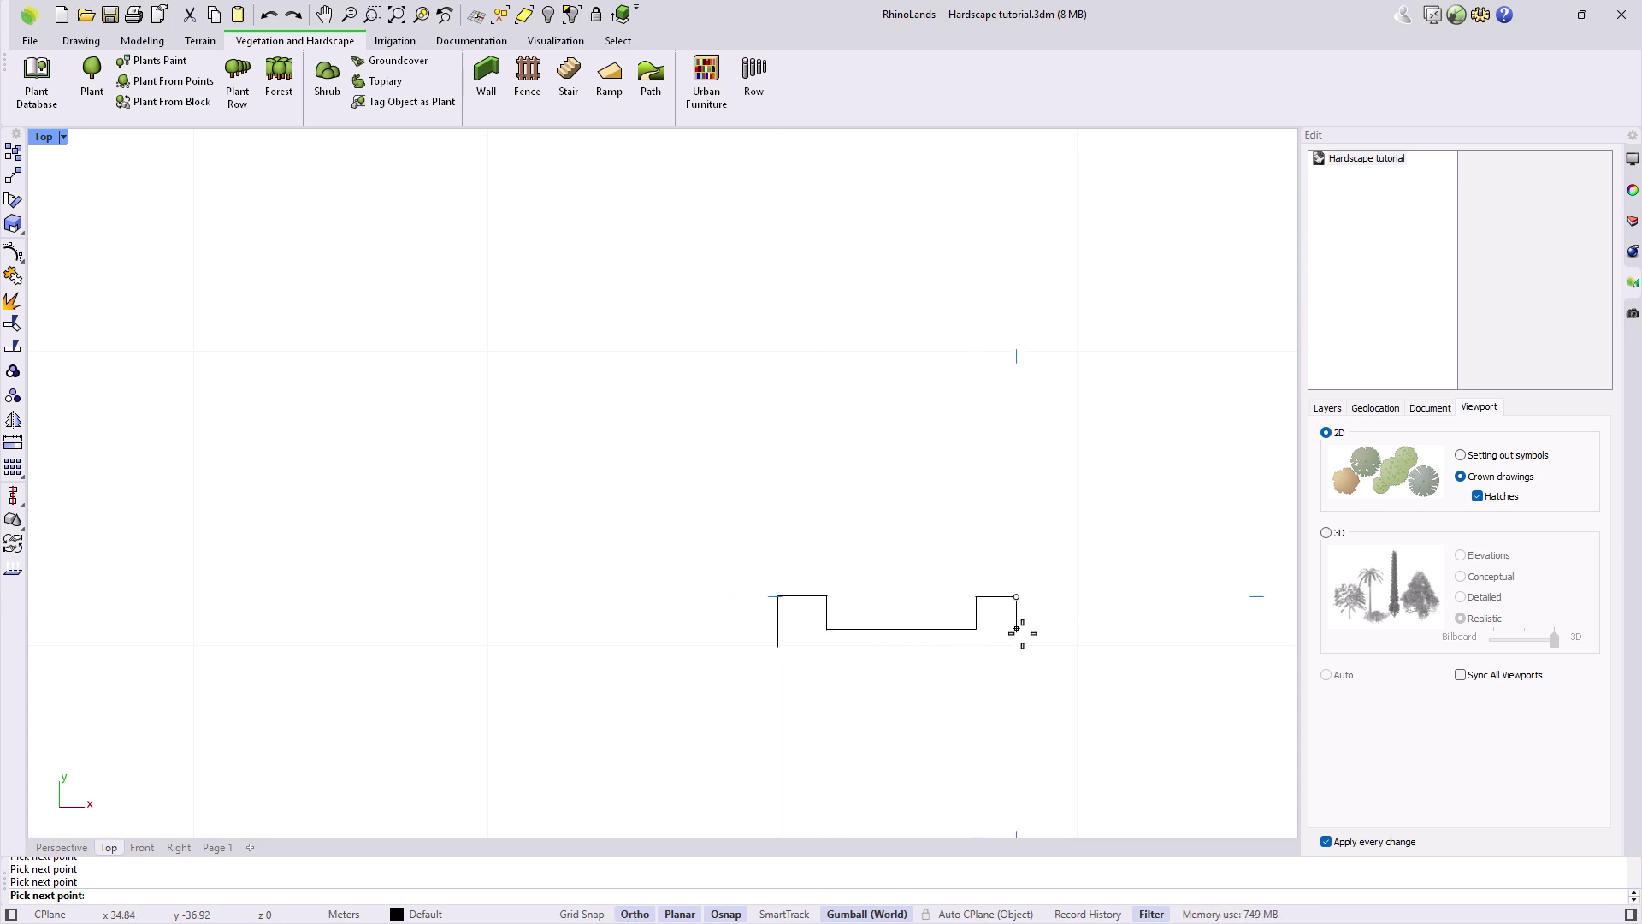
pyautogui.click(1016, 646)
pyautogui.click(778, 646)
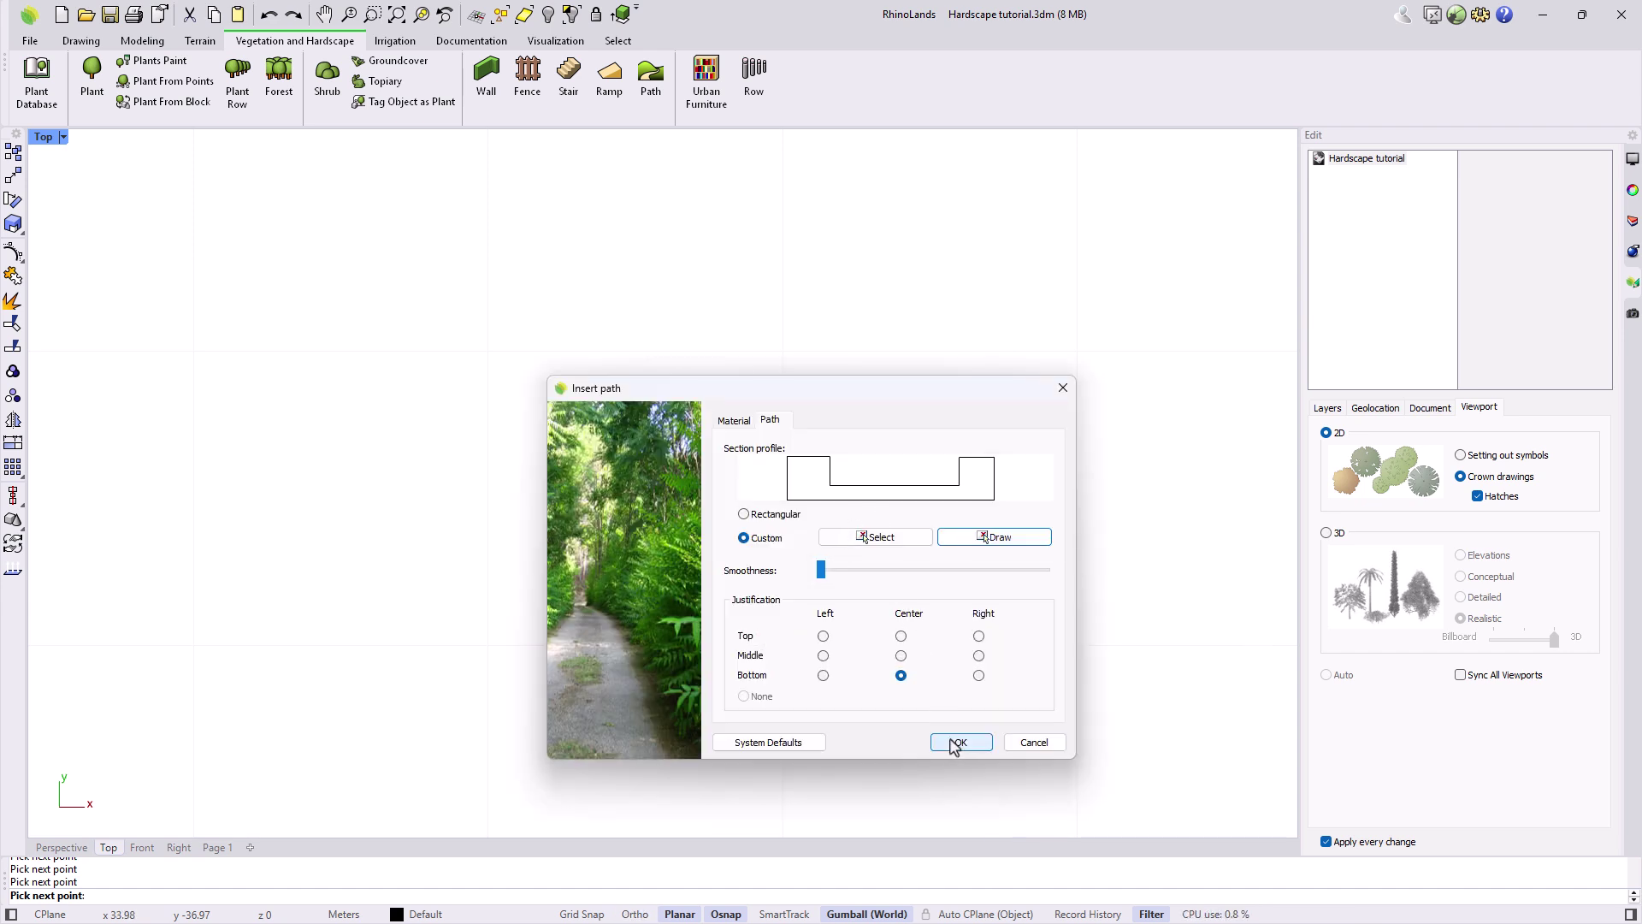
# Accept the path settings and insert the path as a four-point zigzag spline down the green slope beside the stairs
pyautogui.click(956, 742)
pyautogui.click(162, 895)
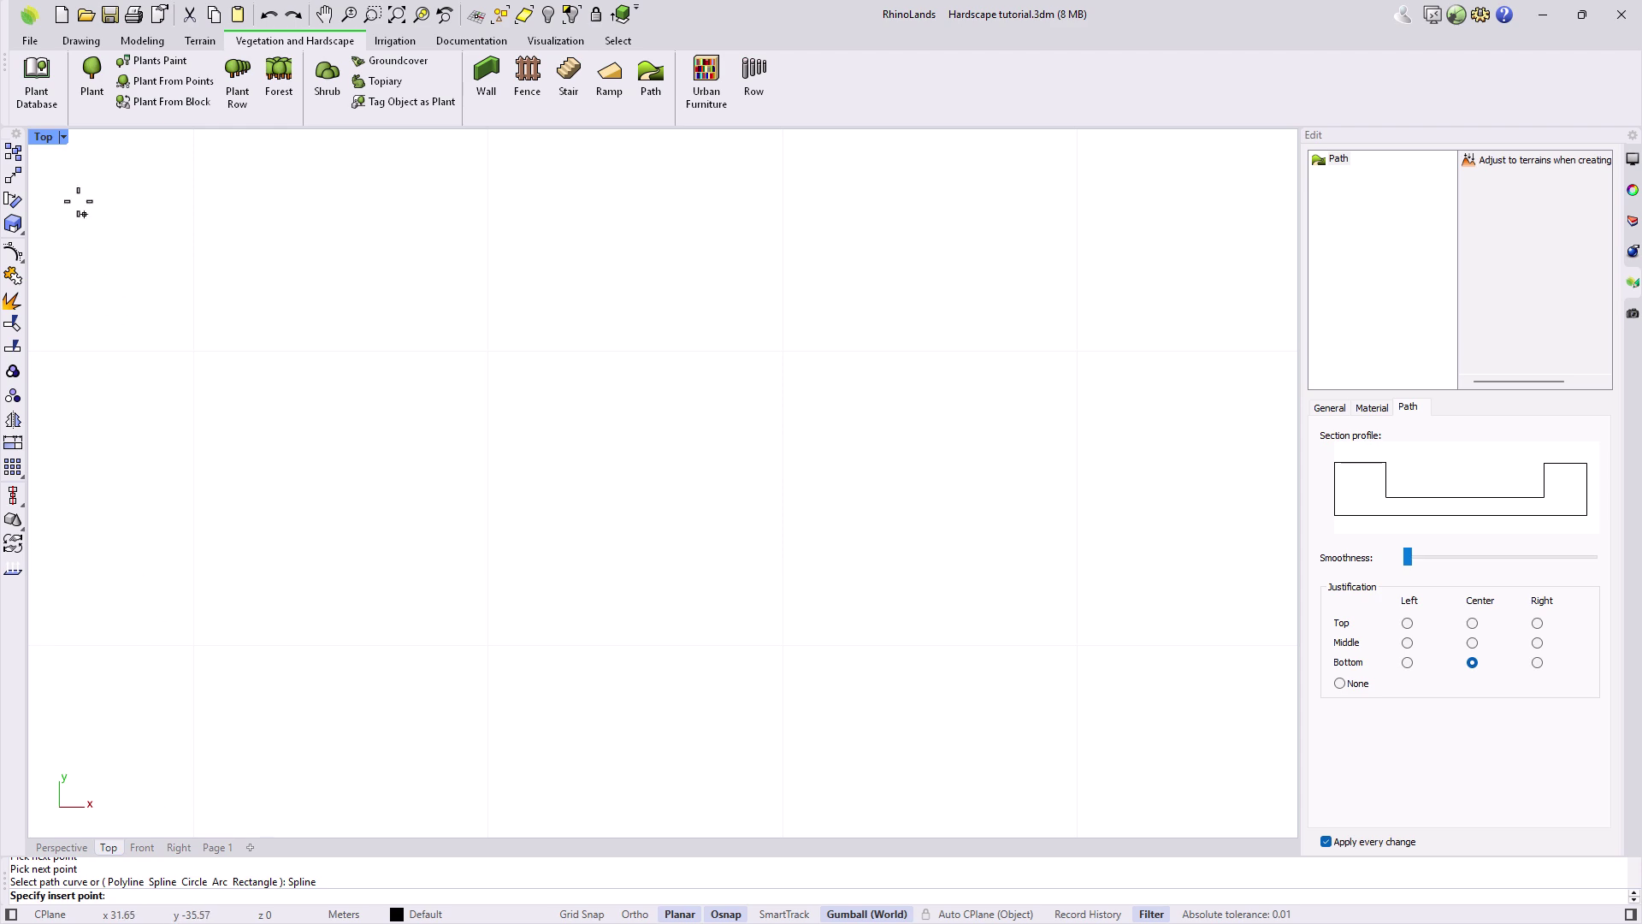
pyautogui.doubleClick(43, 137)
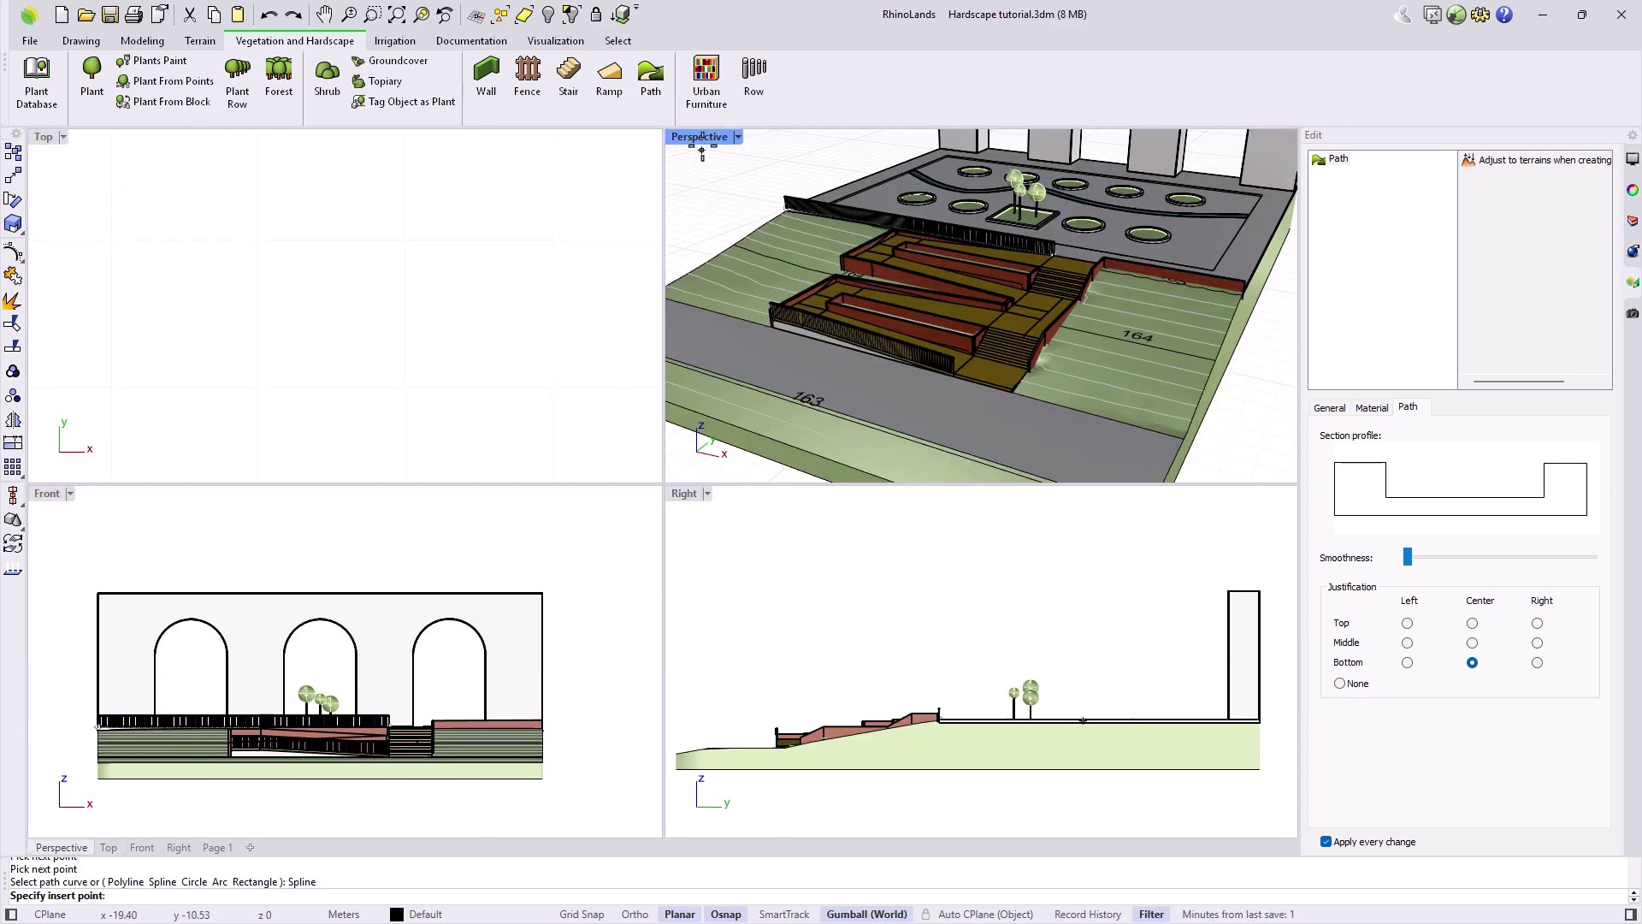
pyautogui.doubleClick(695, 139)
pyautogui.scroll(-5, 550, 552)
pyautogui.moveTo(478, 575); pyautogui.dragTo(511, 590, button='right')
pyautogui.scroll(5, 806, 497)
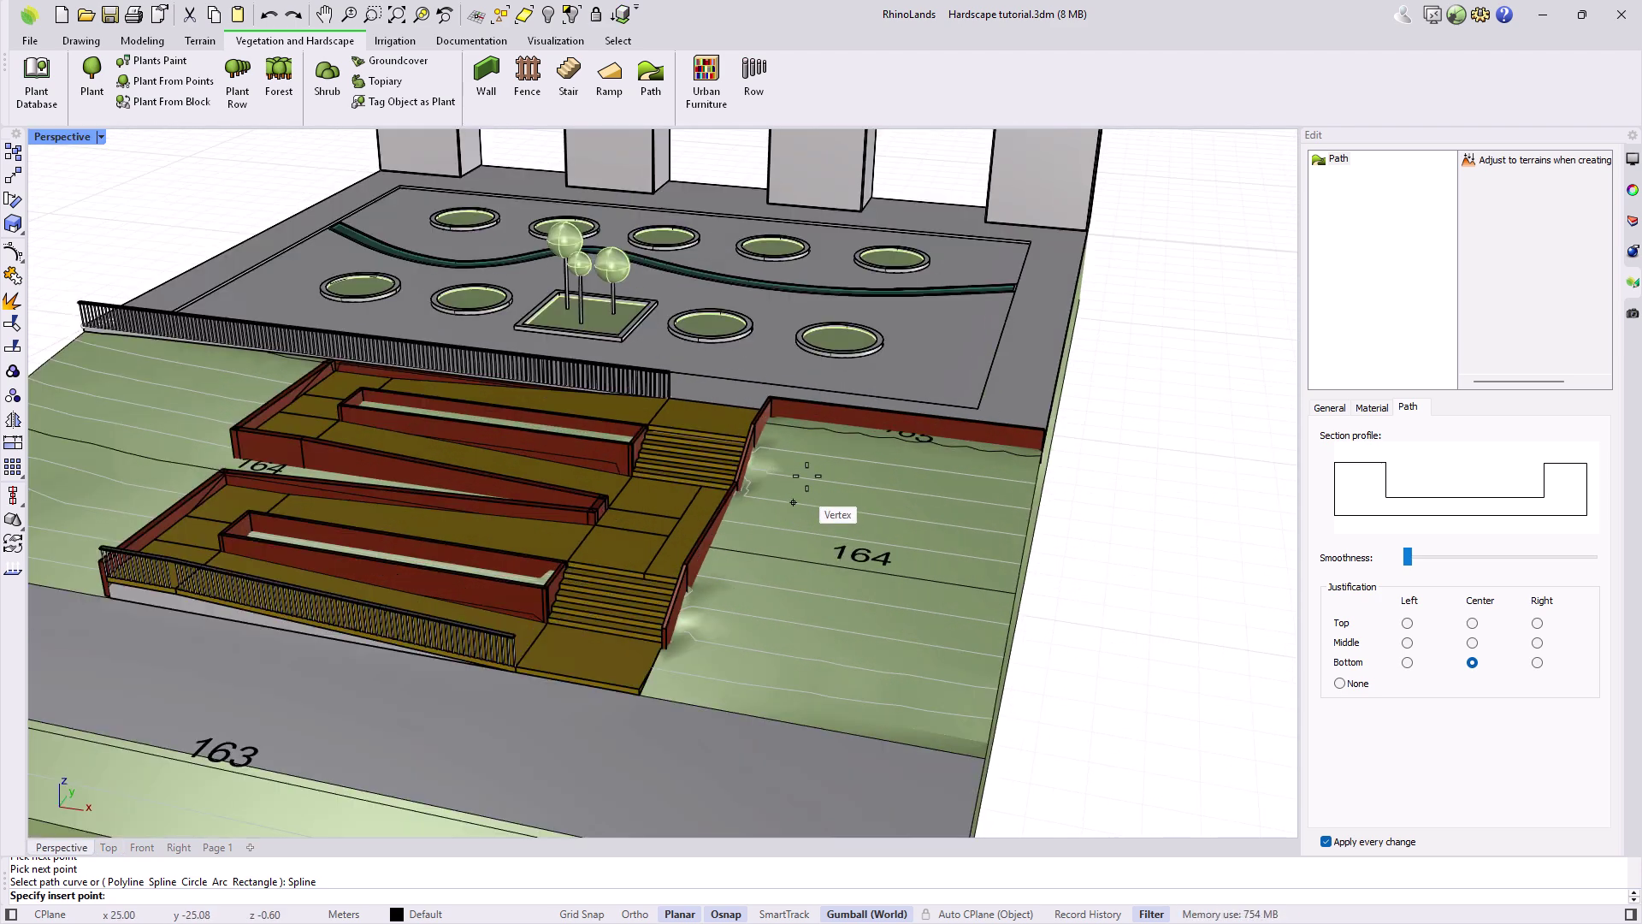
pyautogui.click(824, 455)
pyautogui.click(925, 519)
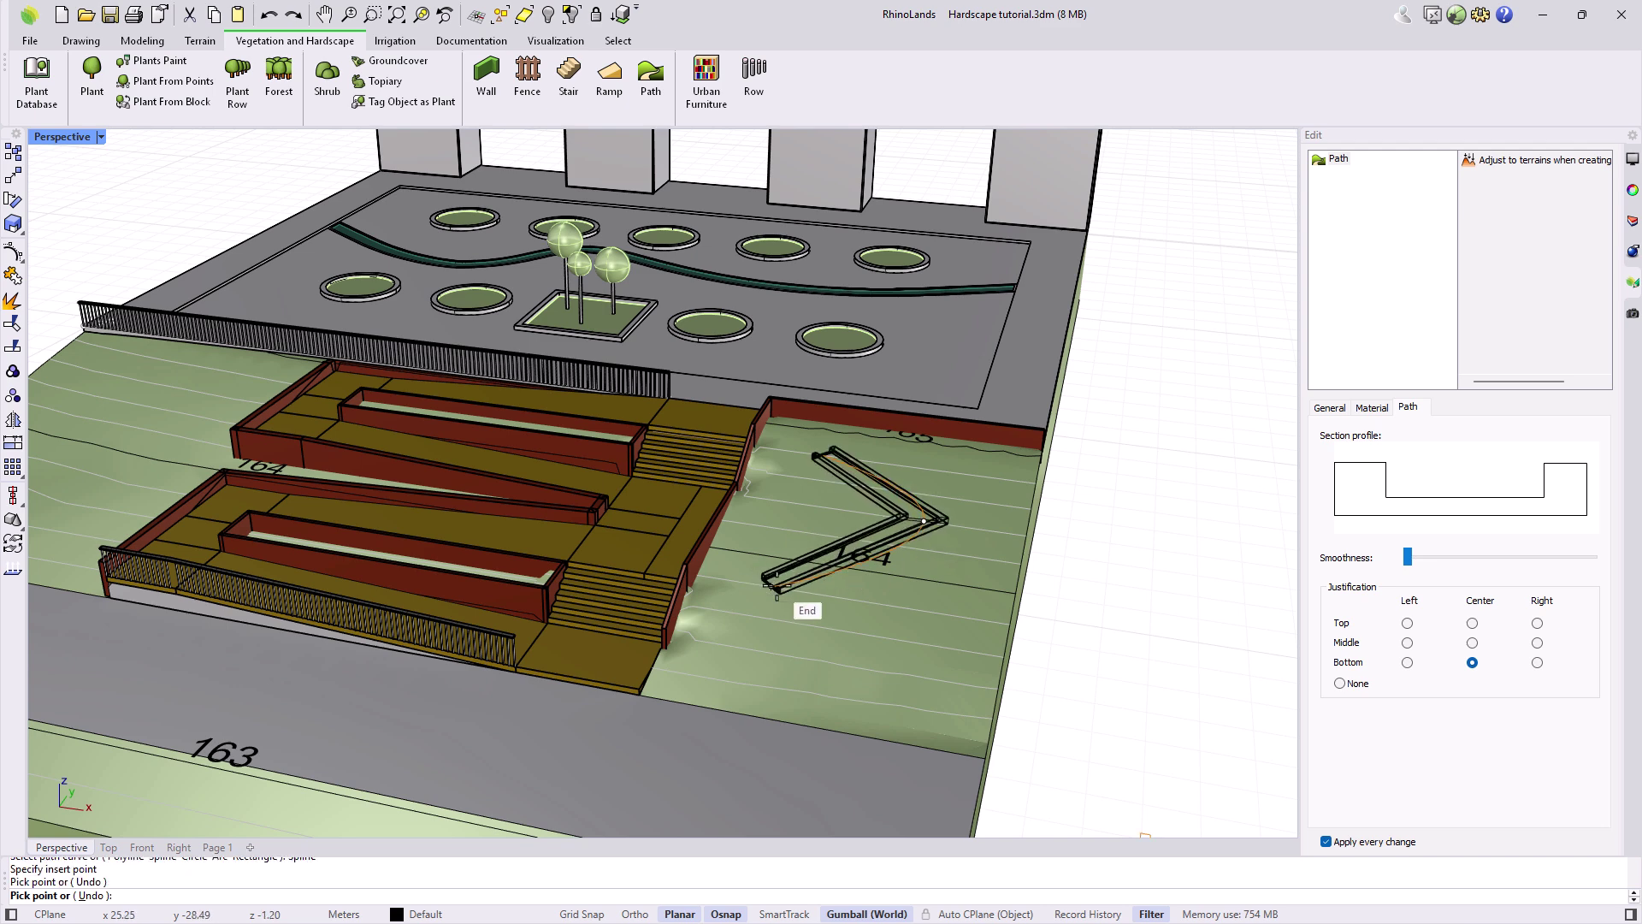
pyautogui.click(769, 586)
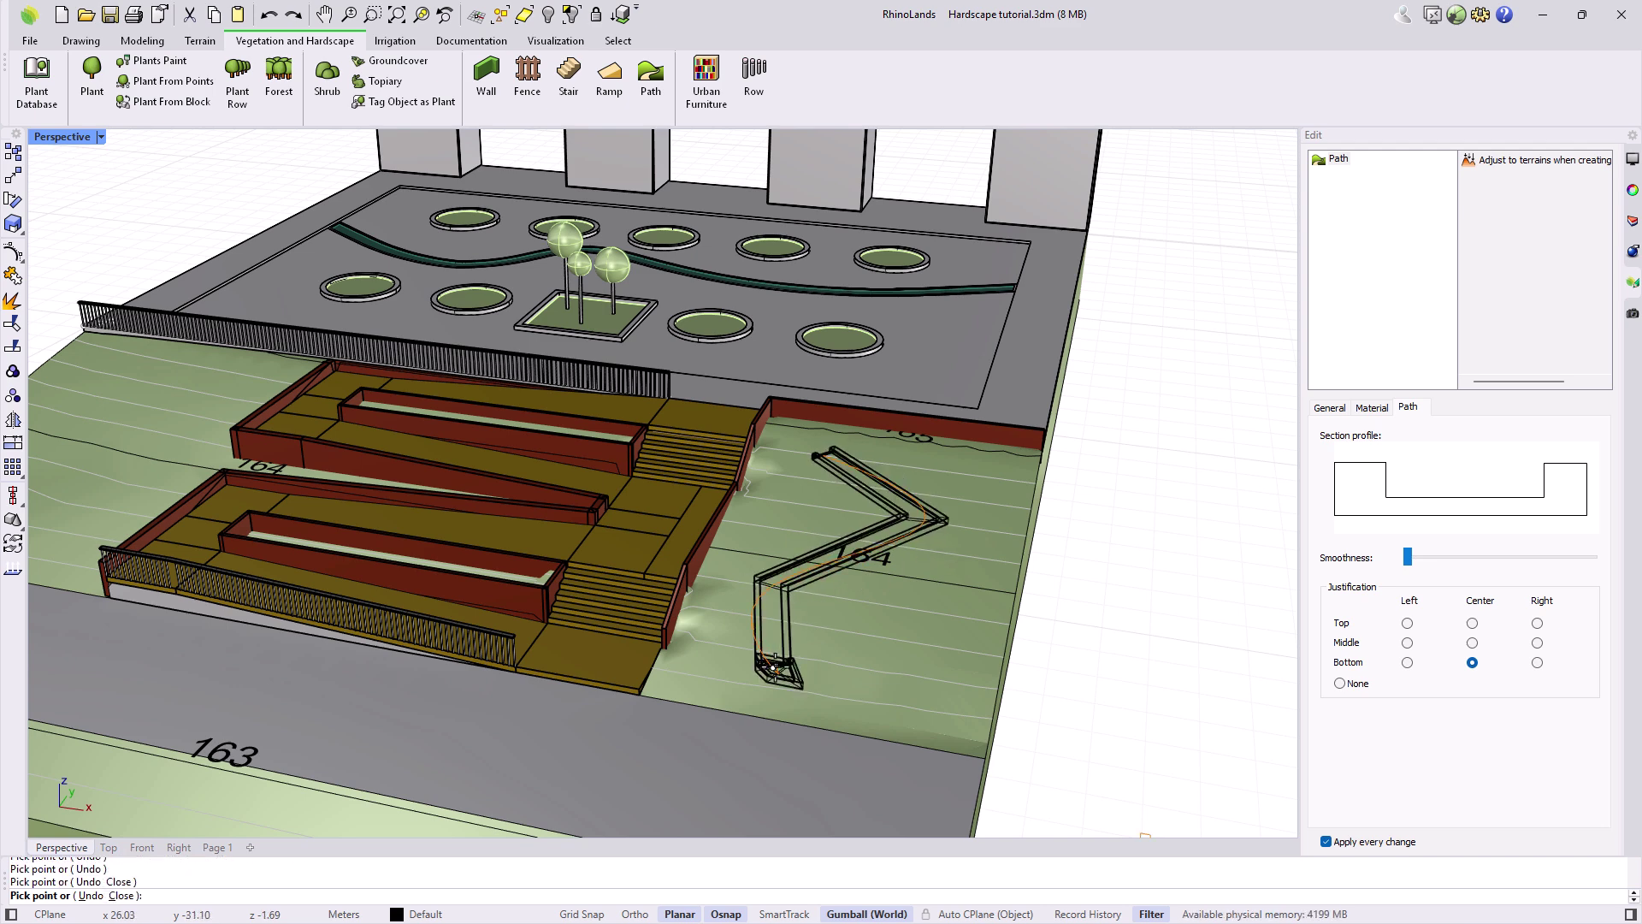
pyautogui.click(774, 664)
pyautogui.press('Return')
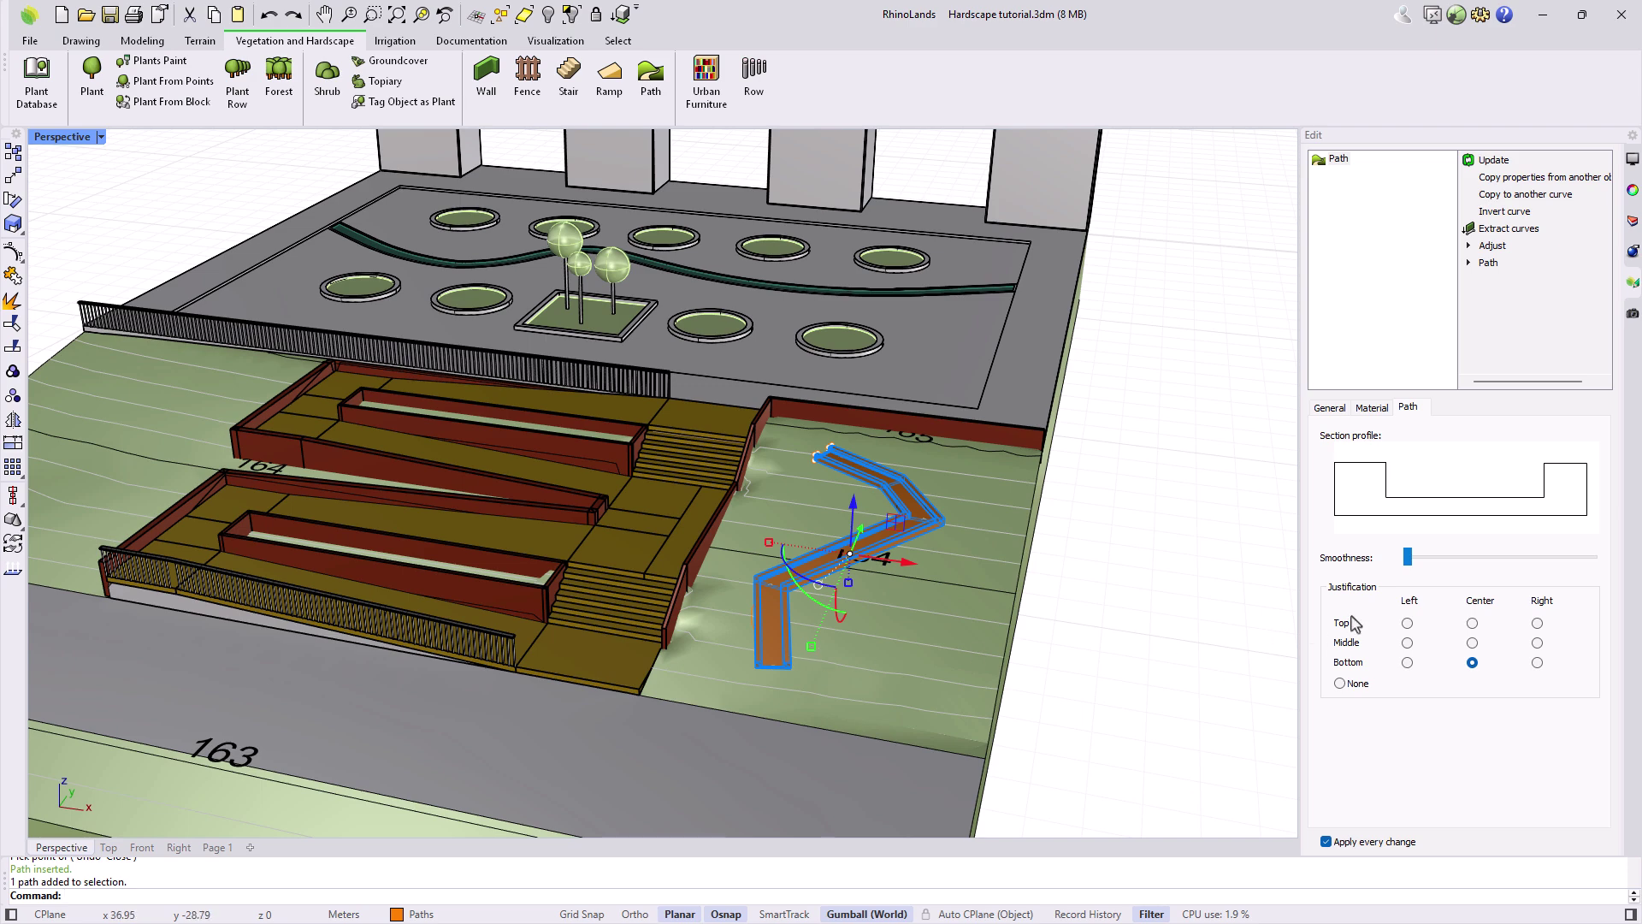
# Raise the path's smoothness to a little under half of its range to round the bends
pyautogui.click(1429, 565)
pyautogui.click(1454, 564)
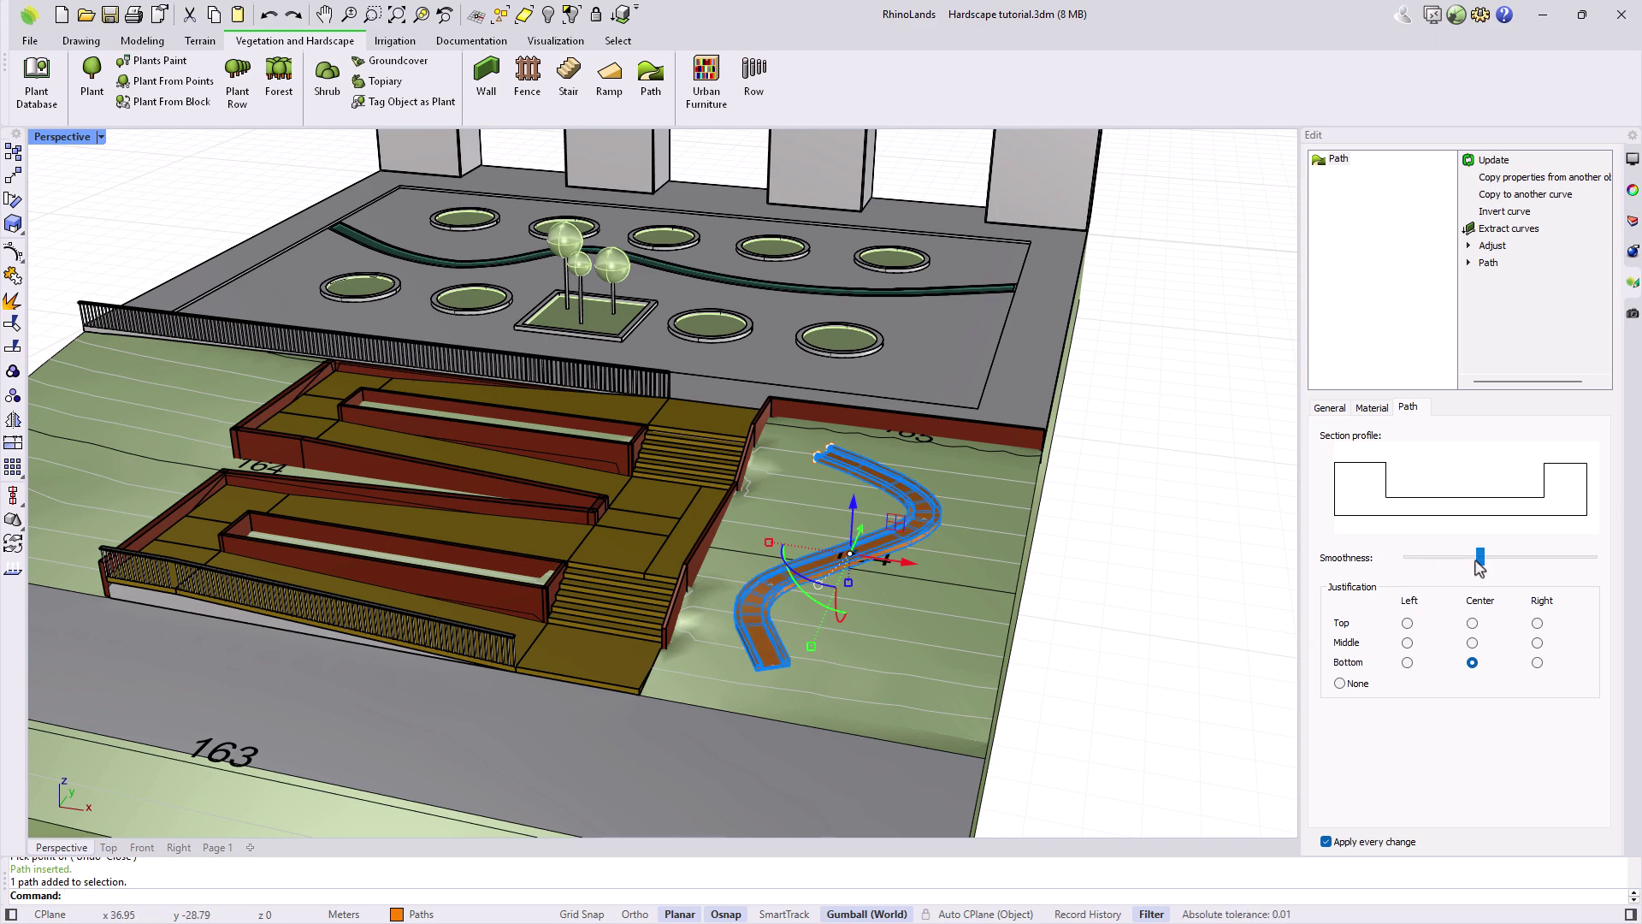
pyautogui.moveTo(1481, 560); pyautogui.dragTo(1489, 561)
# Try the path's bottom justification at left and center, and set it to Bottom Right
pyautogui.scroll(5, 978, 595)
pyautogui.click(1407, 663)
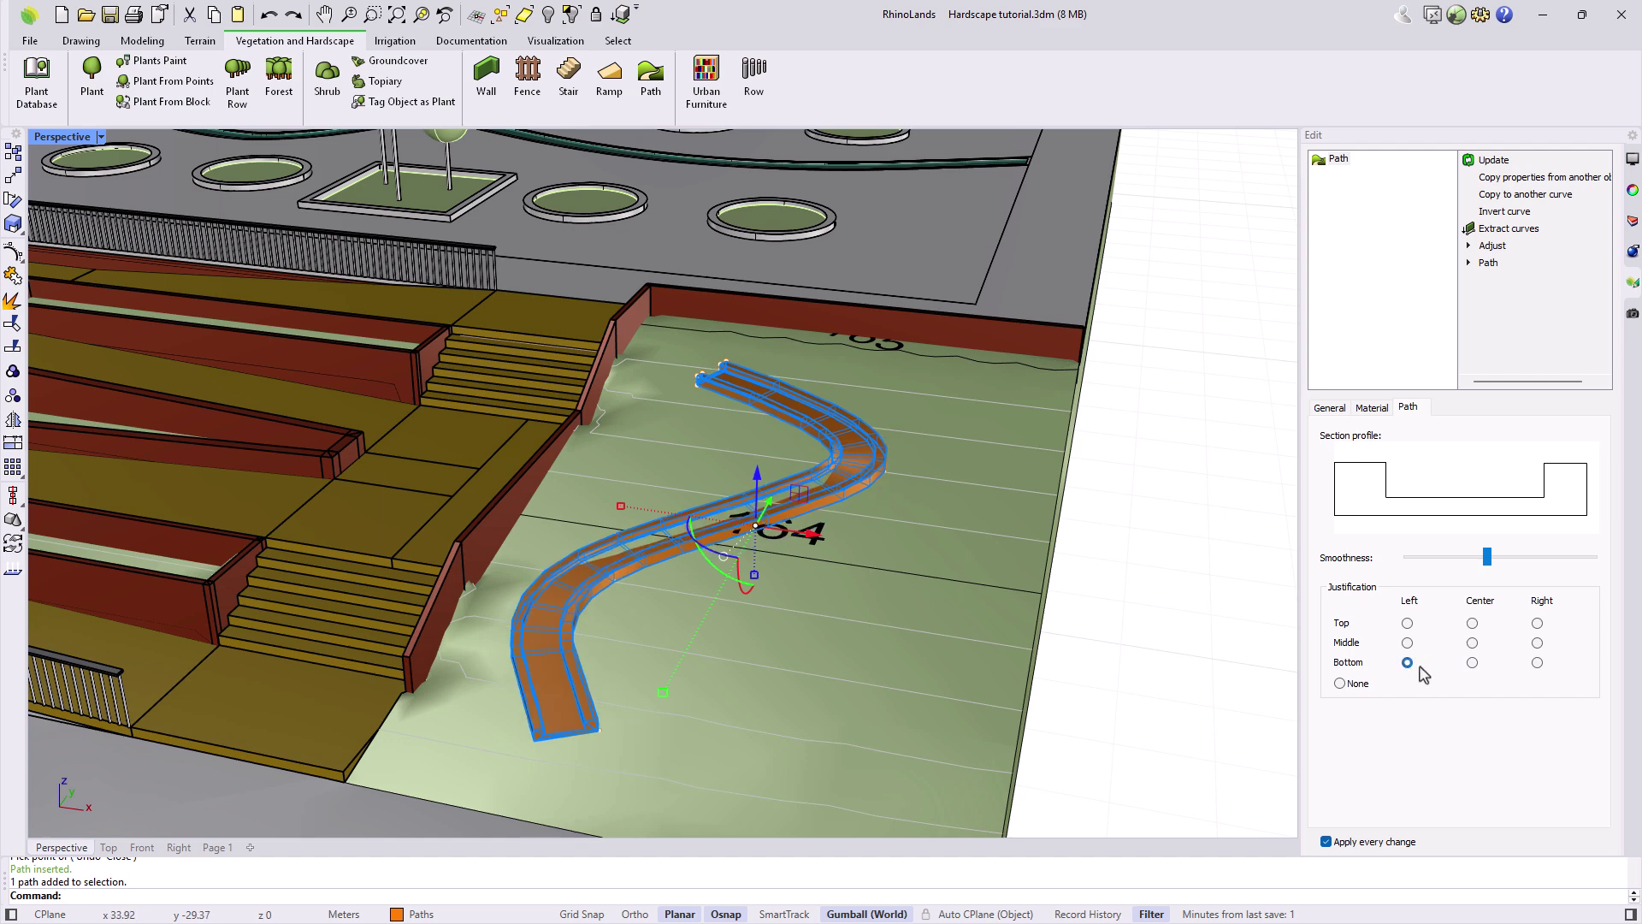
pyautogui.click(1473, 663)
pyautogui.click(1538, 663)
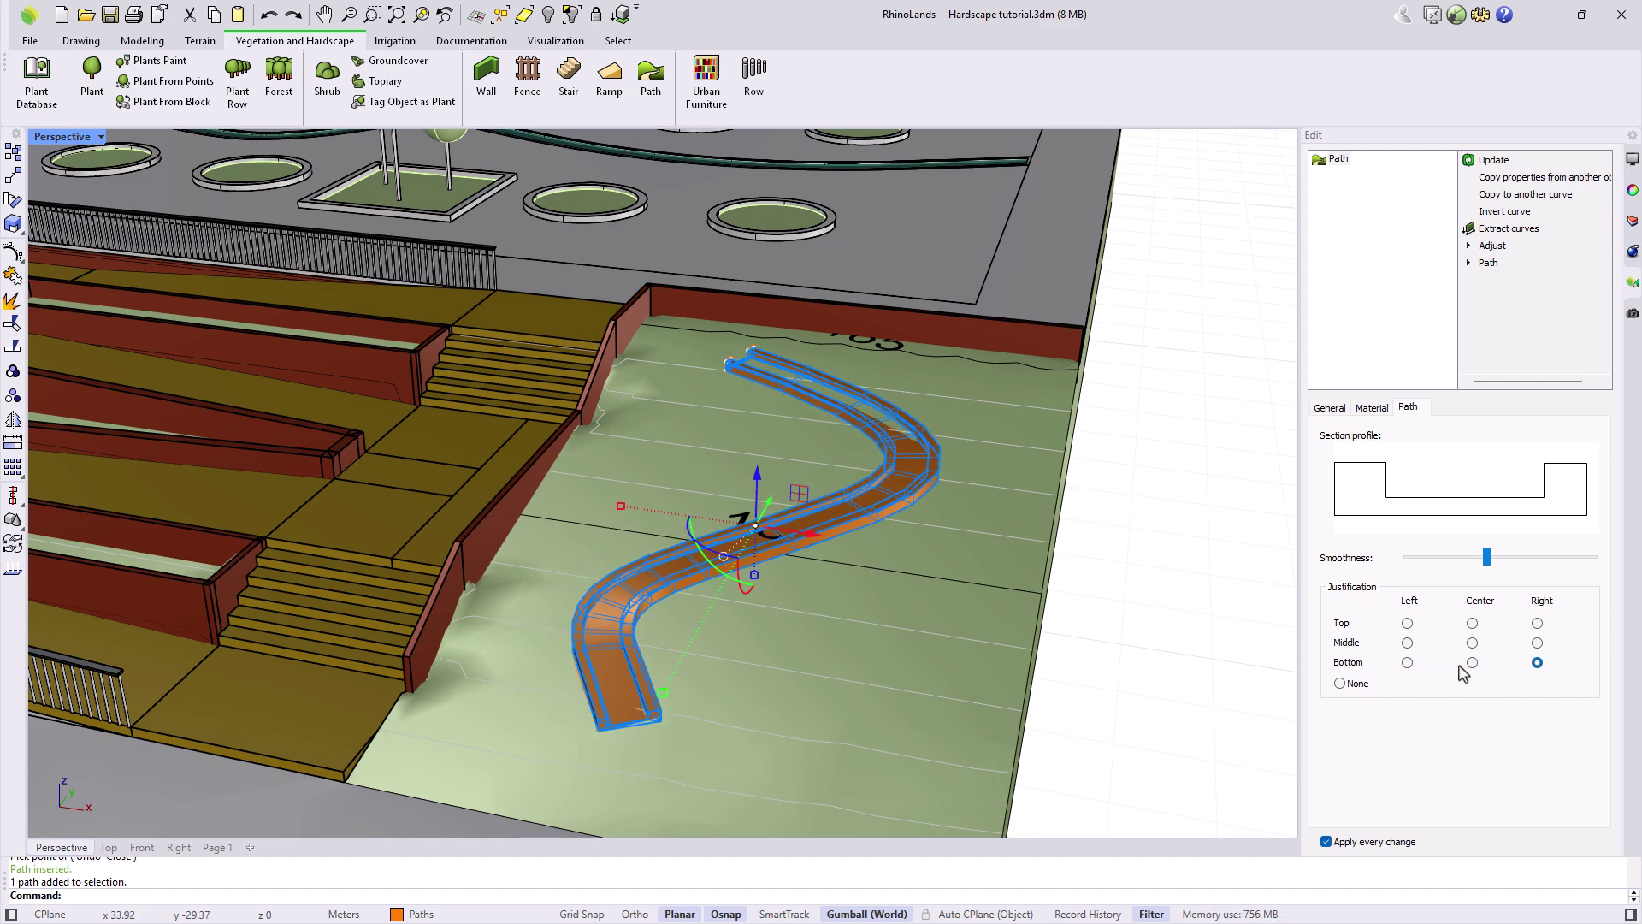
# Try the path's justification at Top Center and Middle Center, and set it to Bottom Center
pyautogui.click(1472, 624)
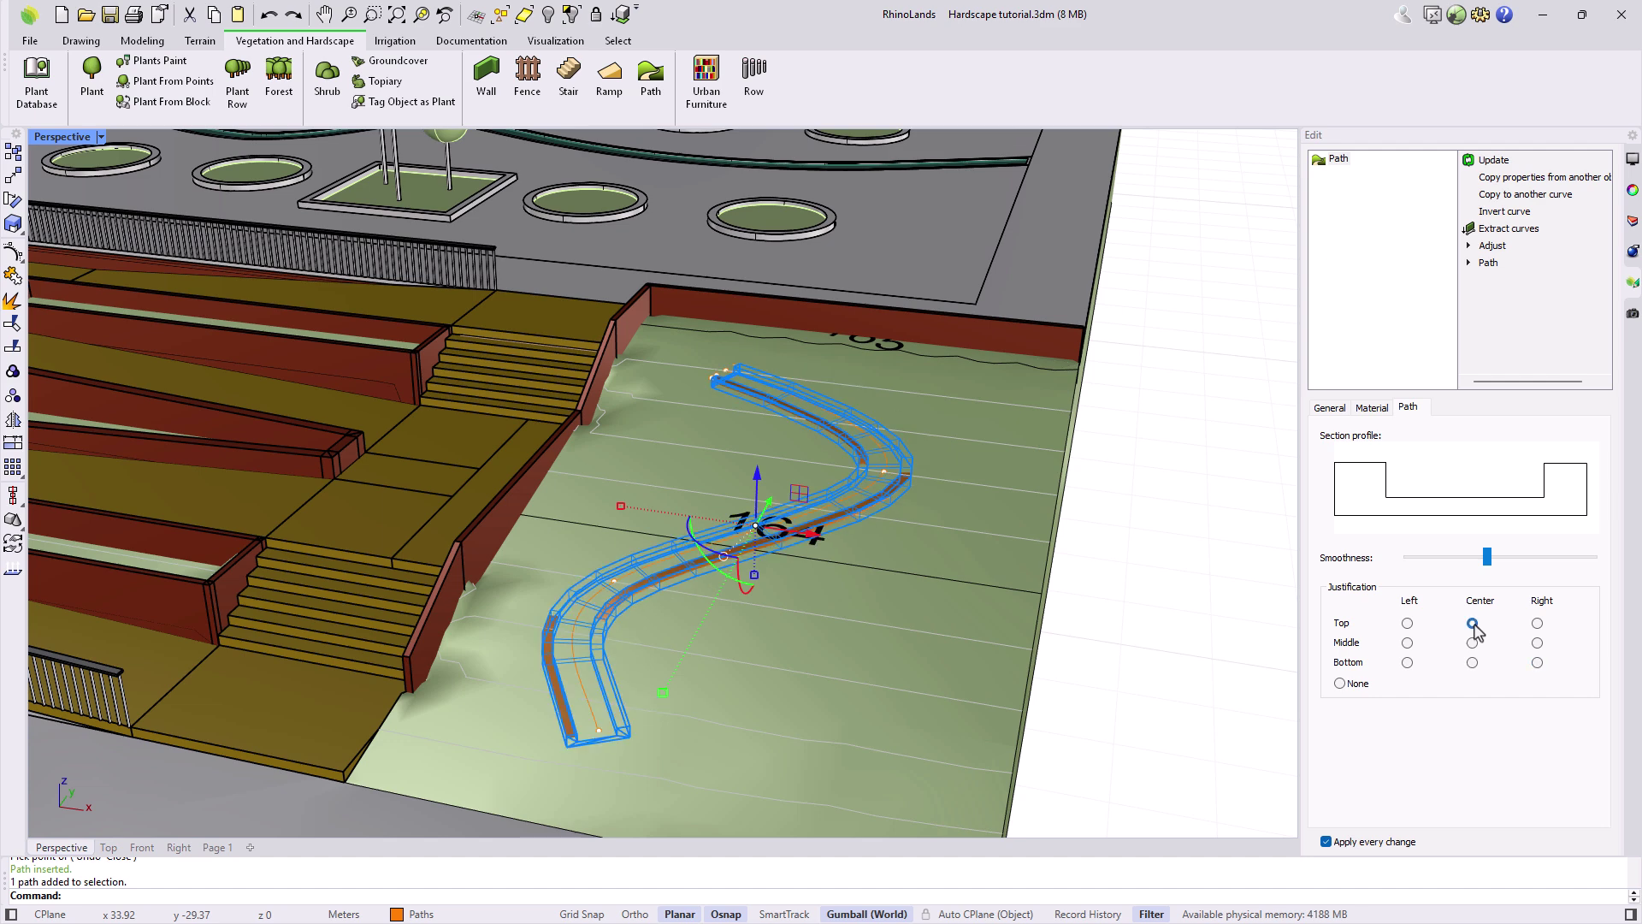
pyautogui.click(1472, 643)
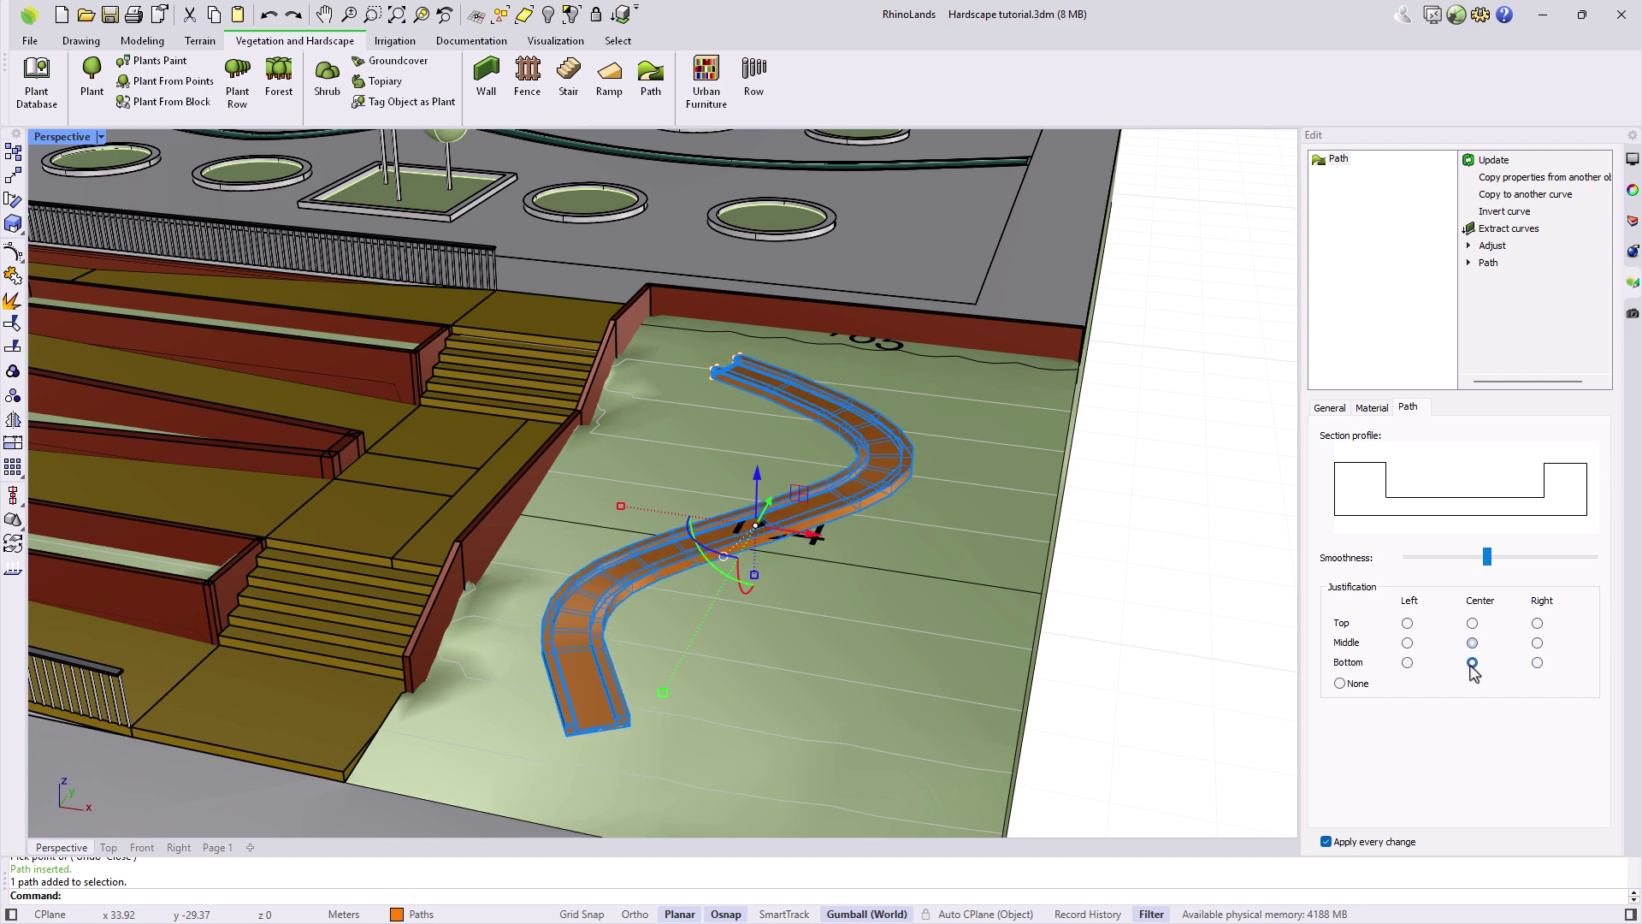
pyautogui.click(1472, 664)
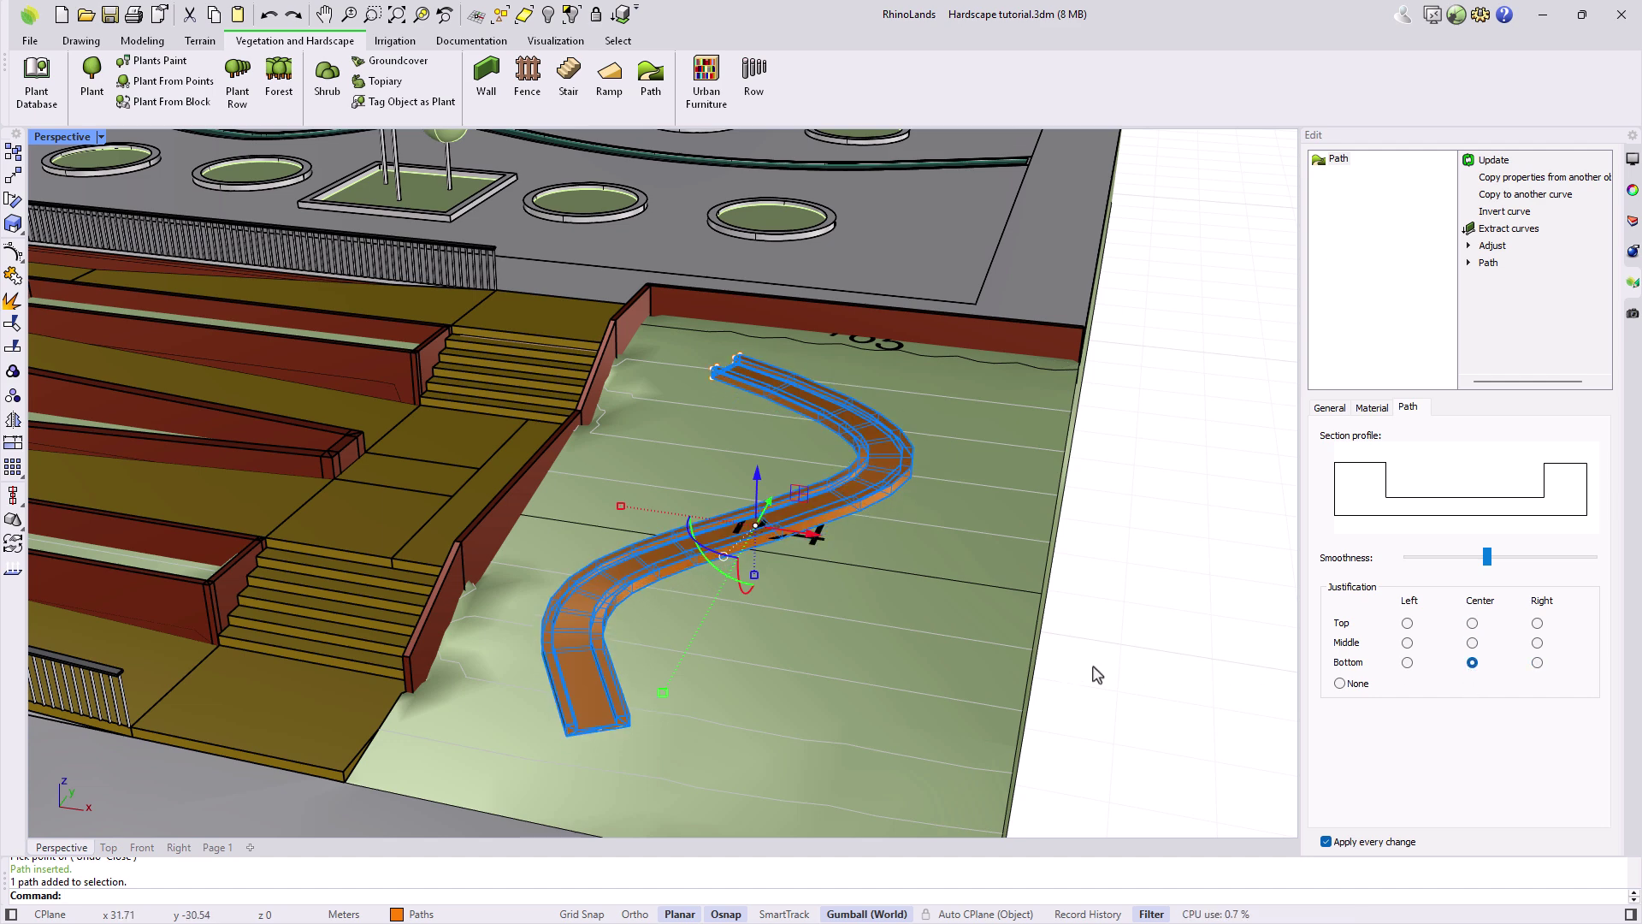
# Delete the winding custom-profile path from the green slope beside the stairs
pyautogui.click(705, 520)
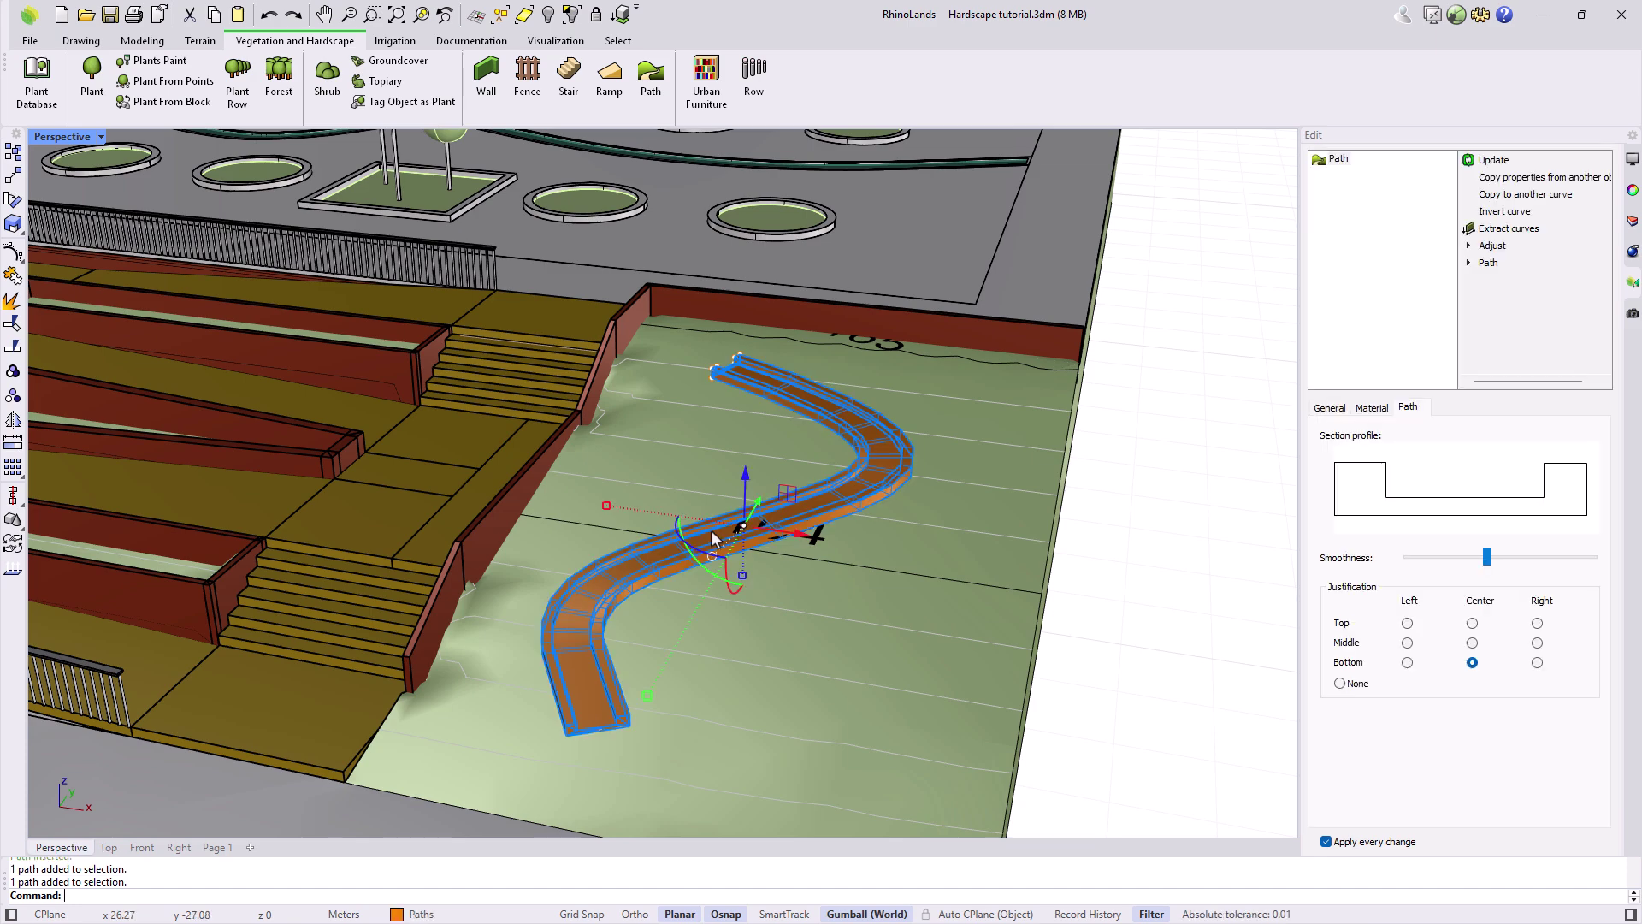
pyautogui.press('Delete')
pyautogui.scroll(-8, 703, 527)
pyautogui.moveTo(798, 553); pyautogui.dragTo(729, 565, button='right')
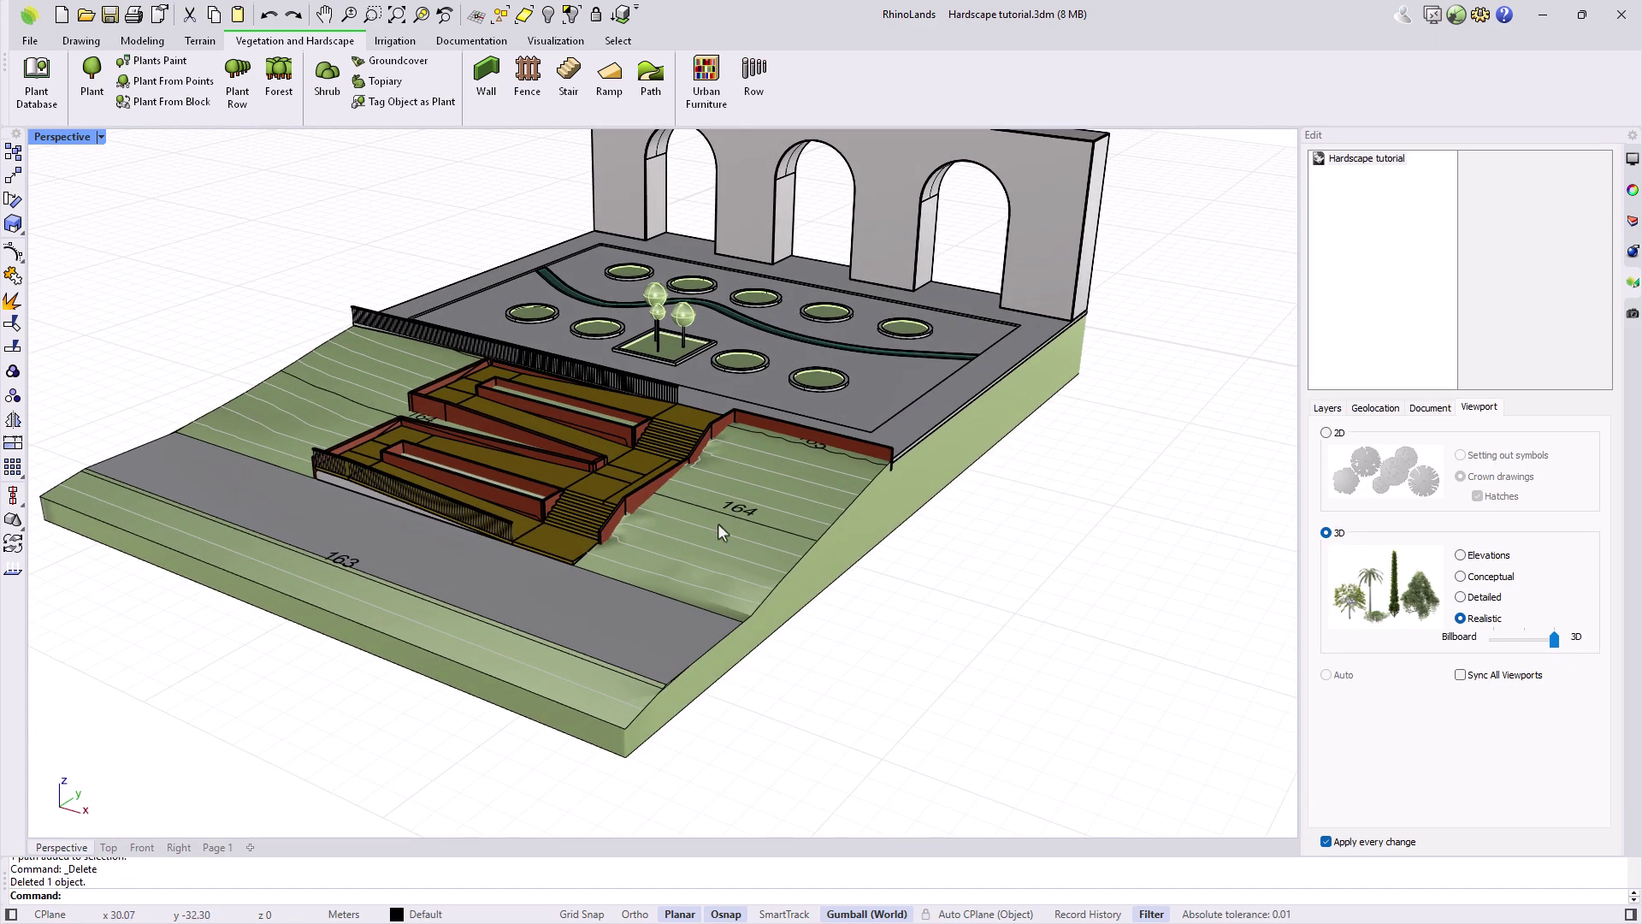
# Insert a straight path with a rectangular 1.50 x 0.16 section along the road's full uphill edge, justified Bottom Left
pyautogui.click(651, 75)
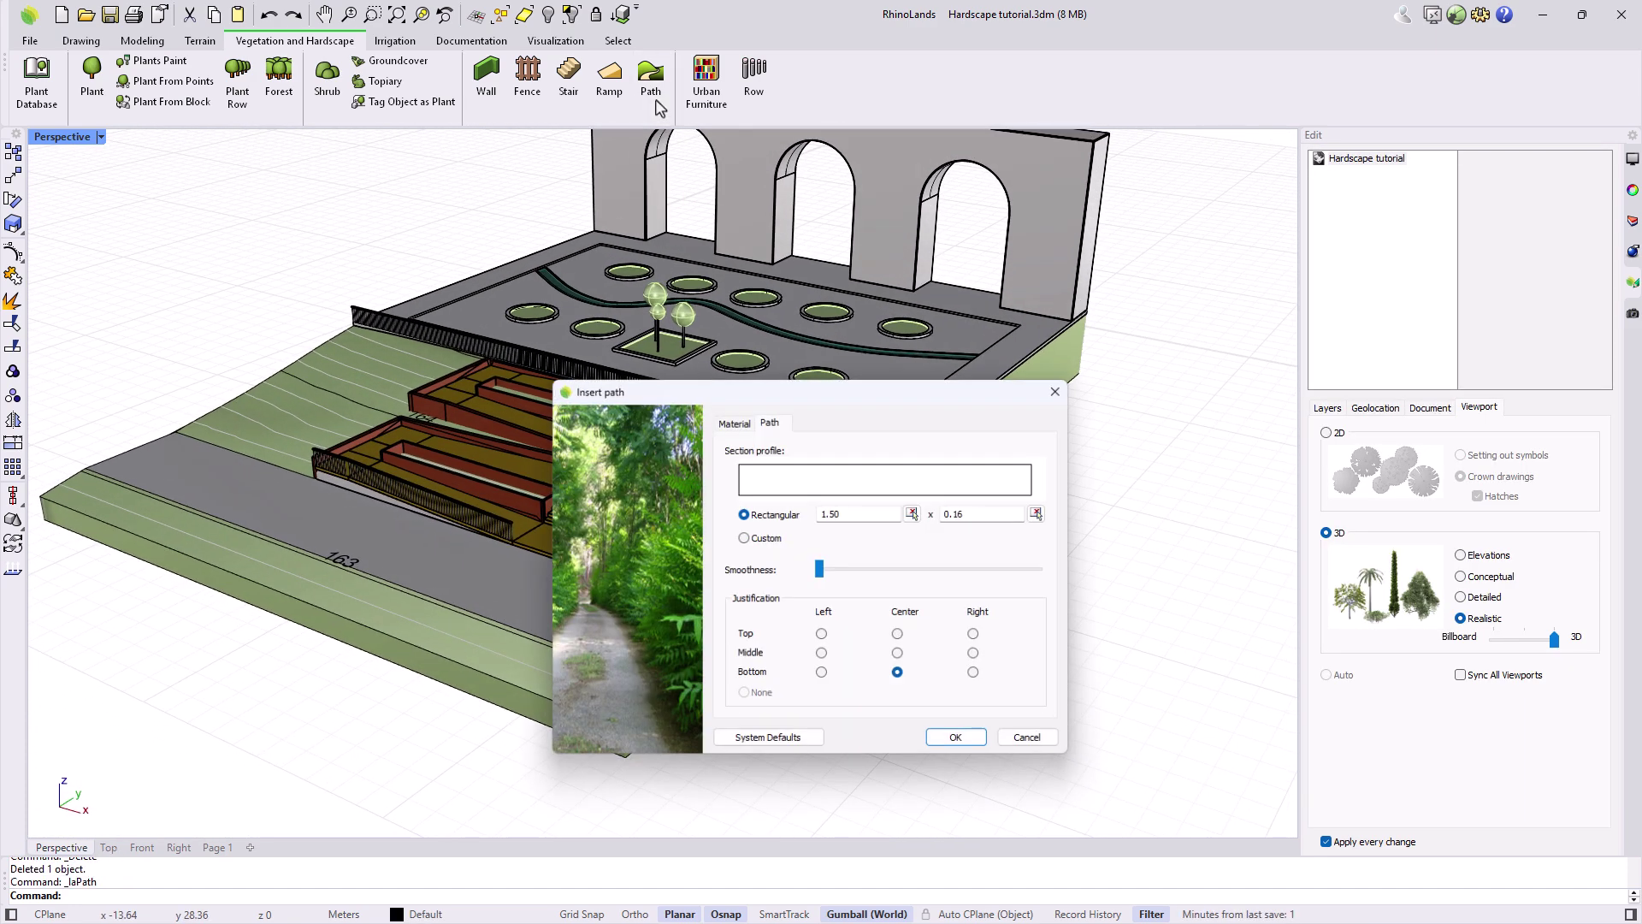
pyautogui.click(958, 743)
pyautogui.click(125, 896)
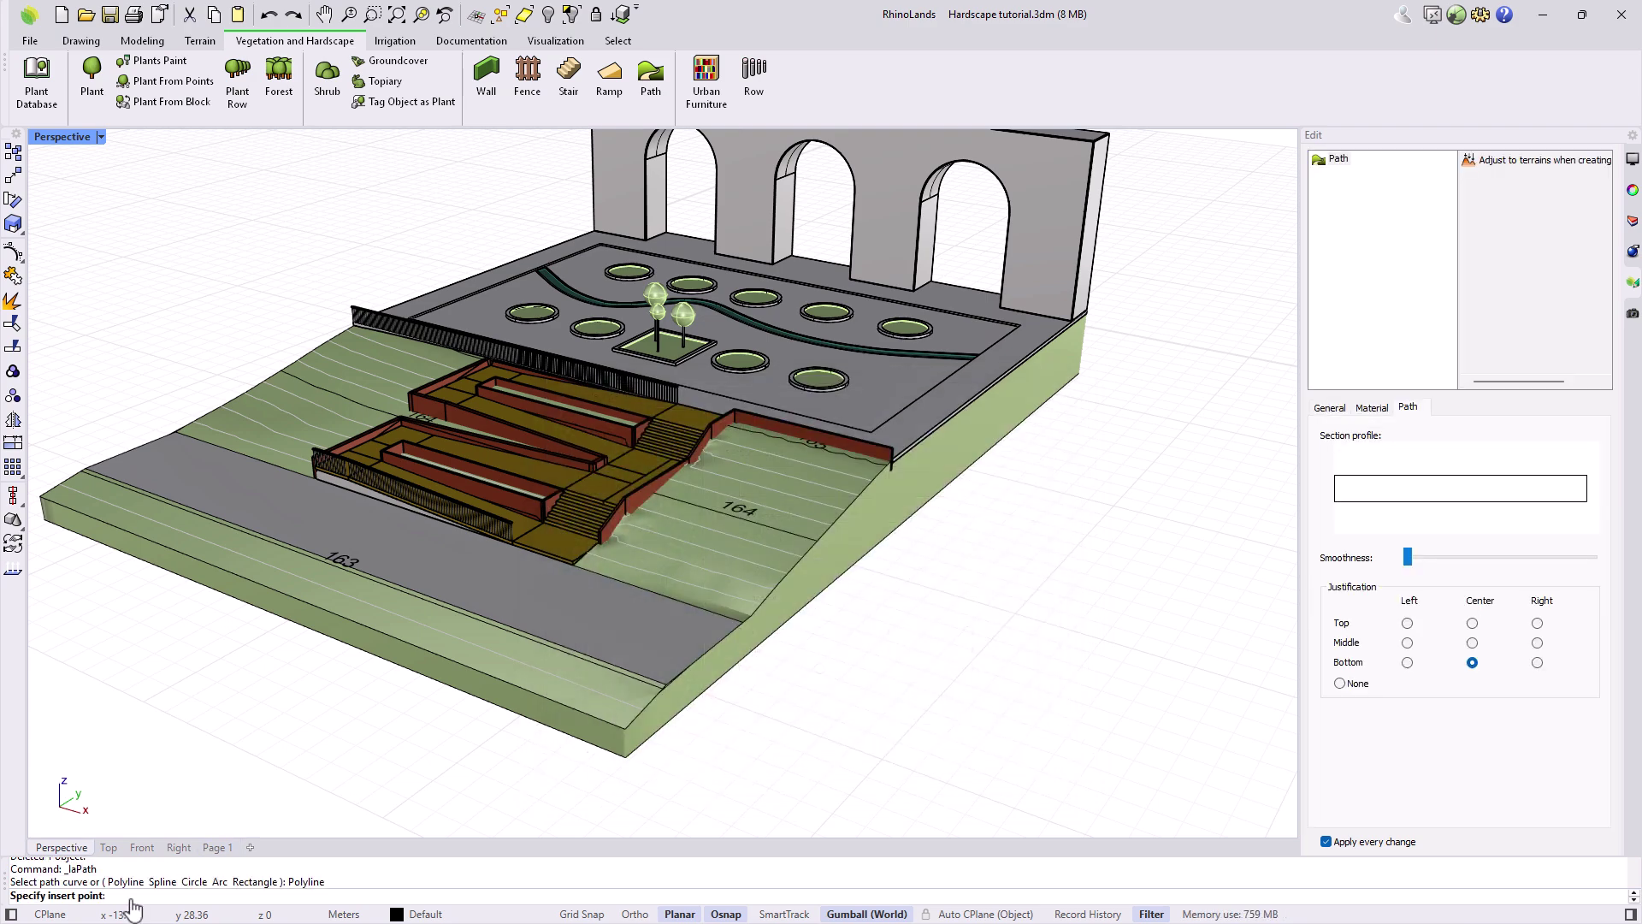
pyautogui.scroll(5, 175, 443)
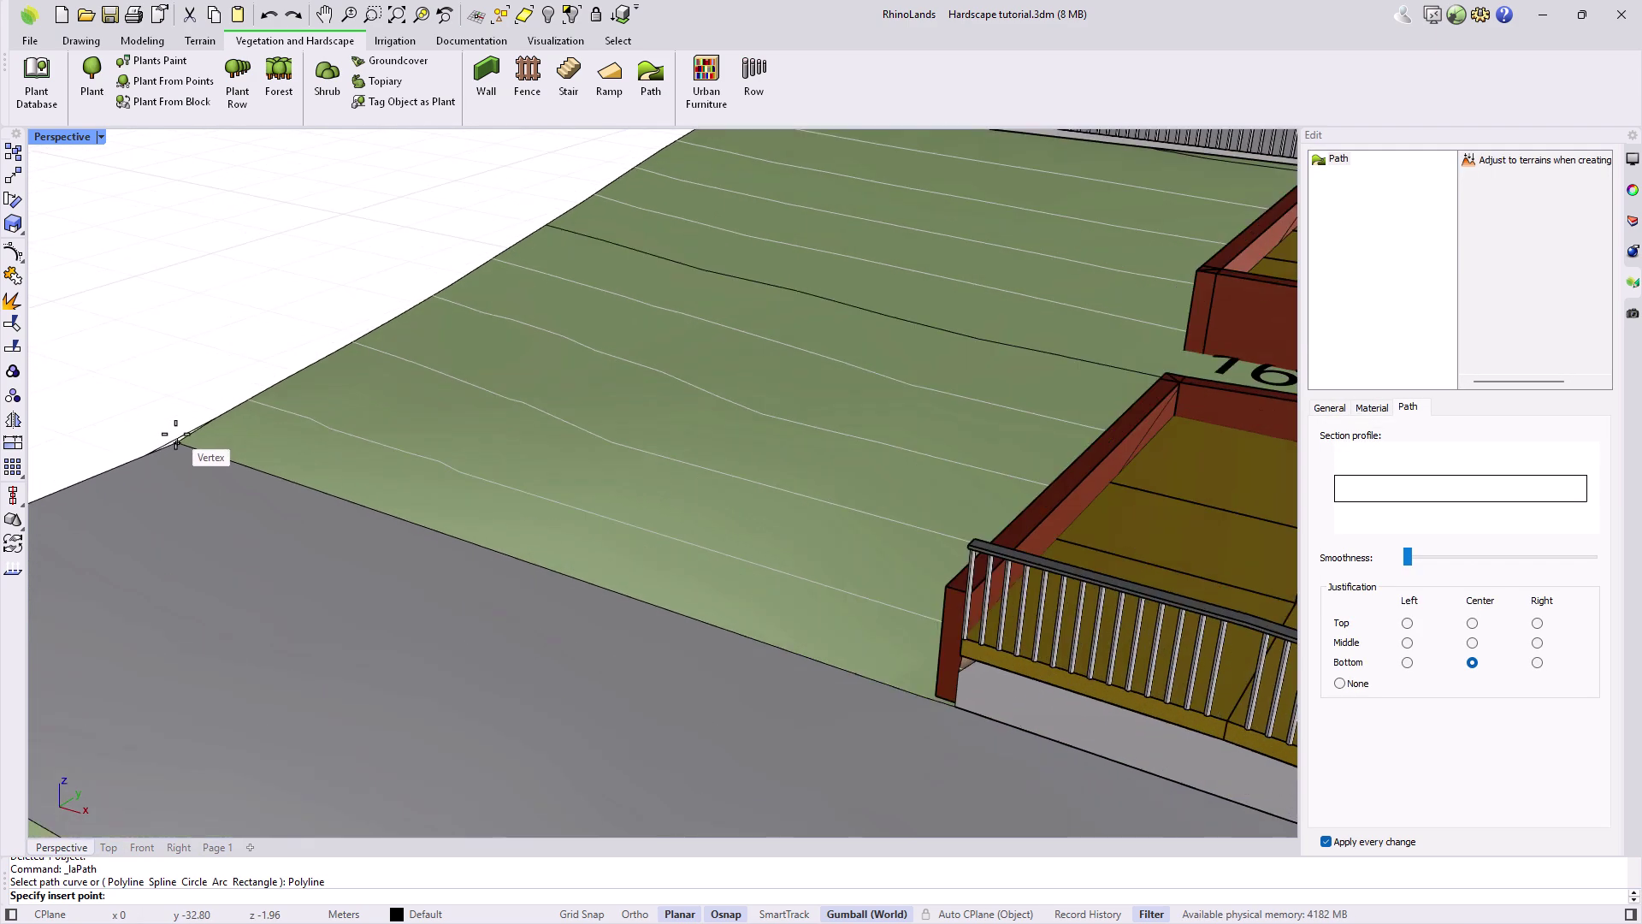
pyautogui.click(175, 443)
pyautogui.scroll(-6, 179, 453)
pyautogui.scroll(3, 719, 590)
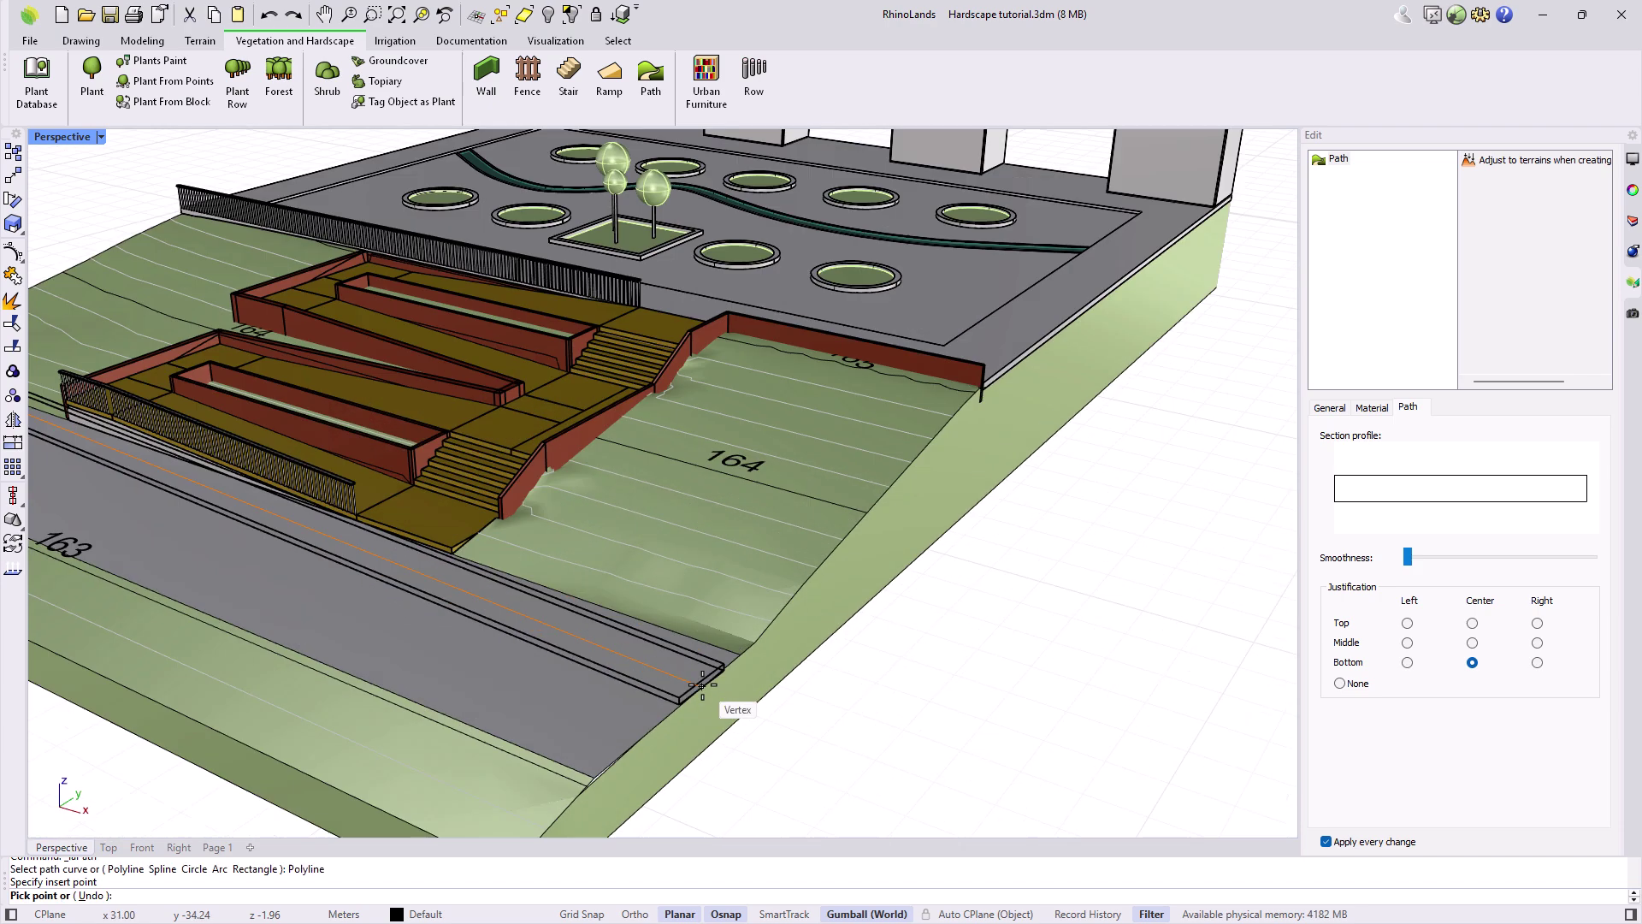
pyautogui.click(739, 655)
pyautogui.press('Return')
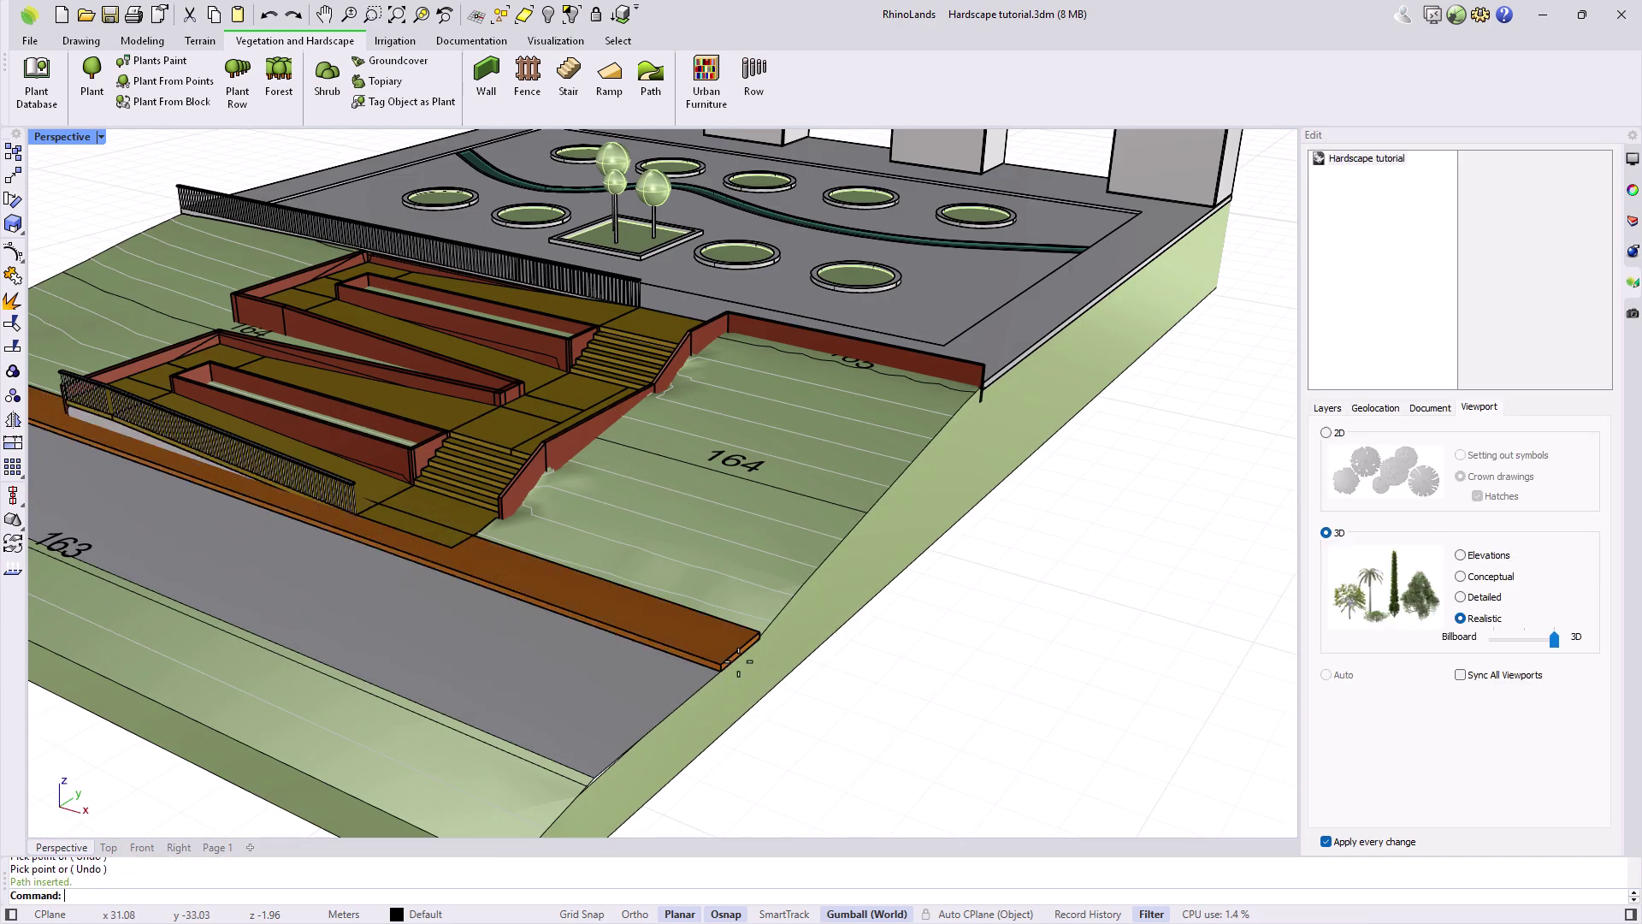
pyautogui.click(1407, 663)
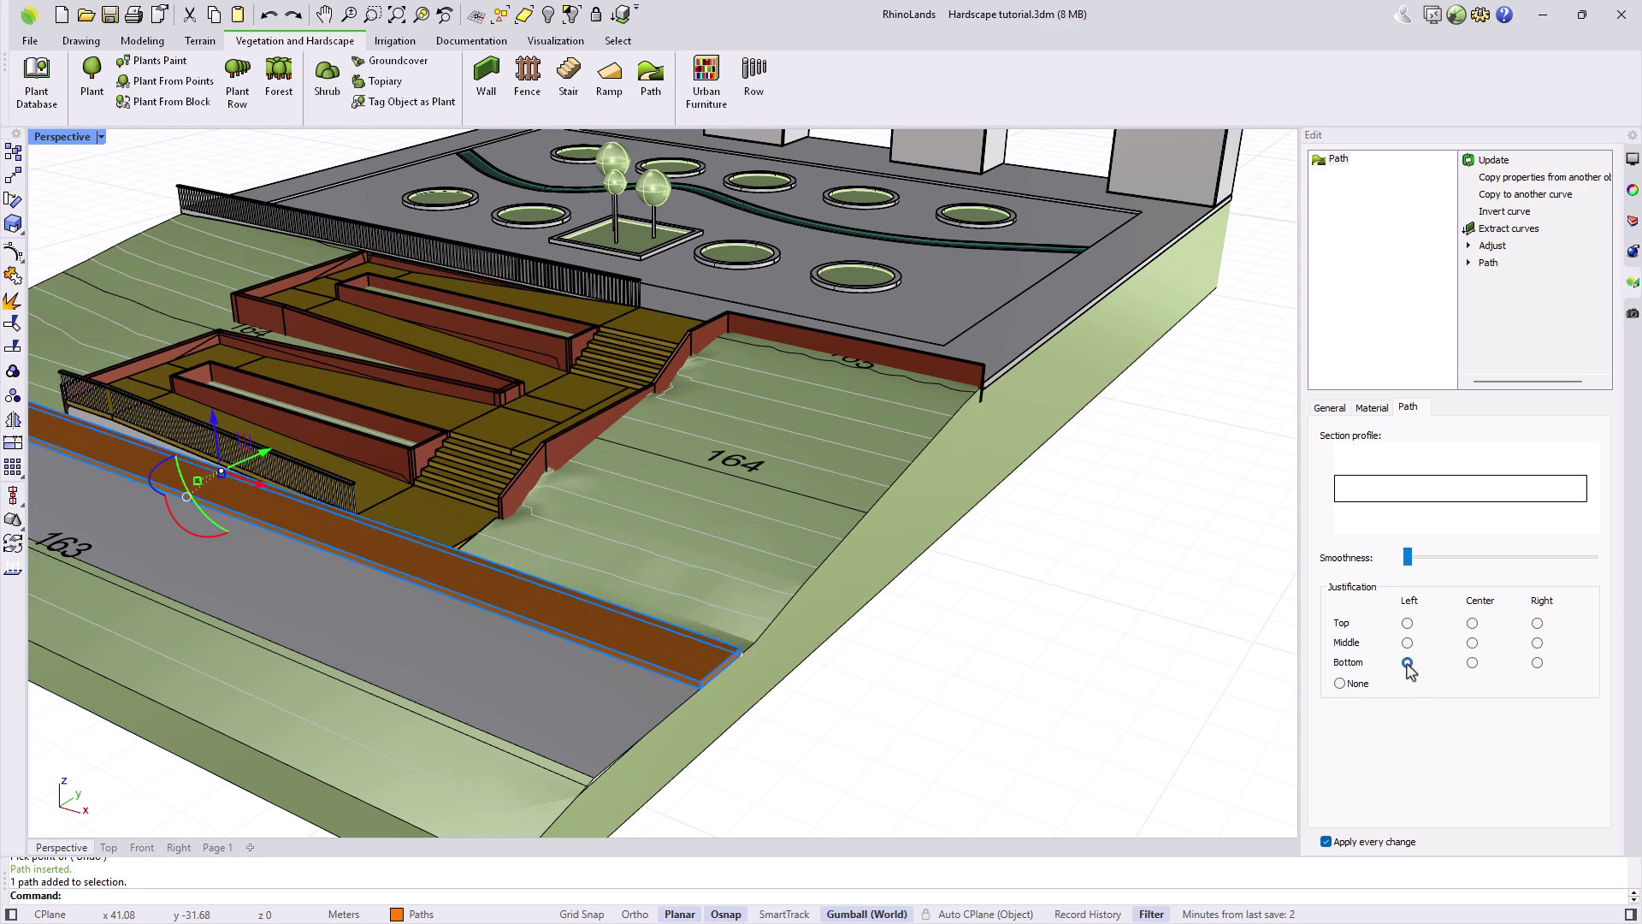
pyautogui.click(997, 722)
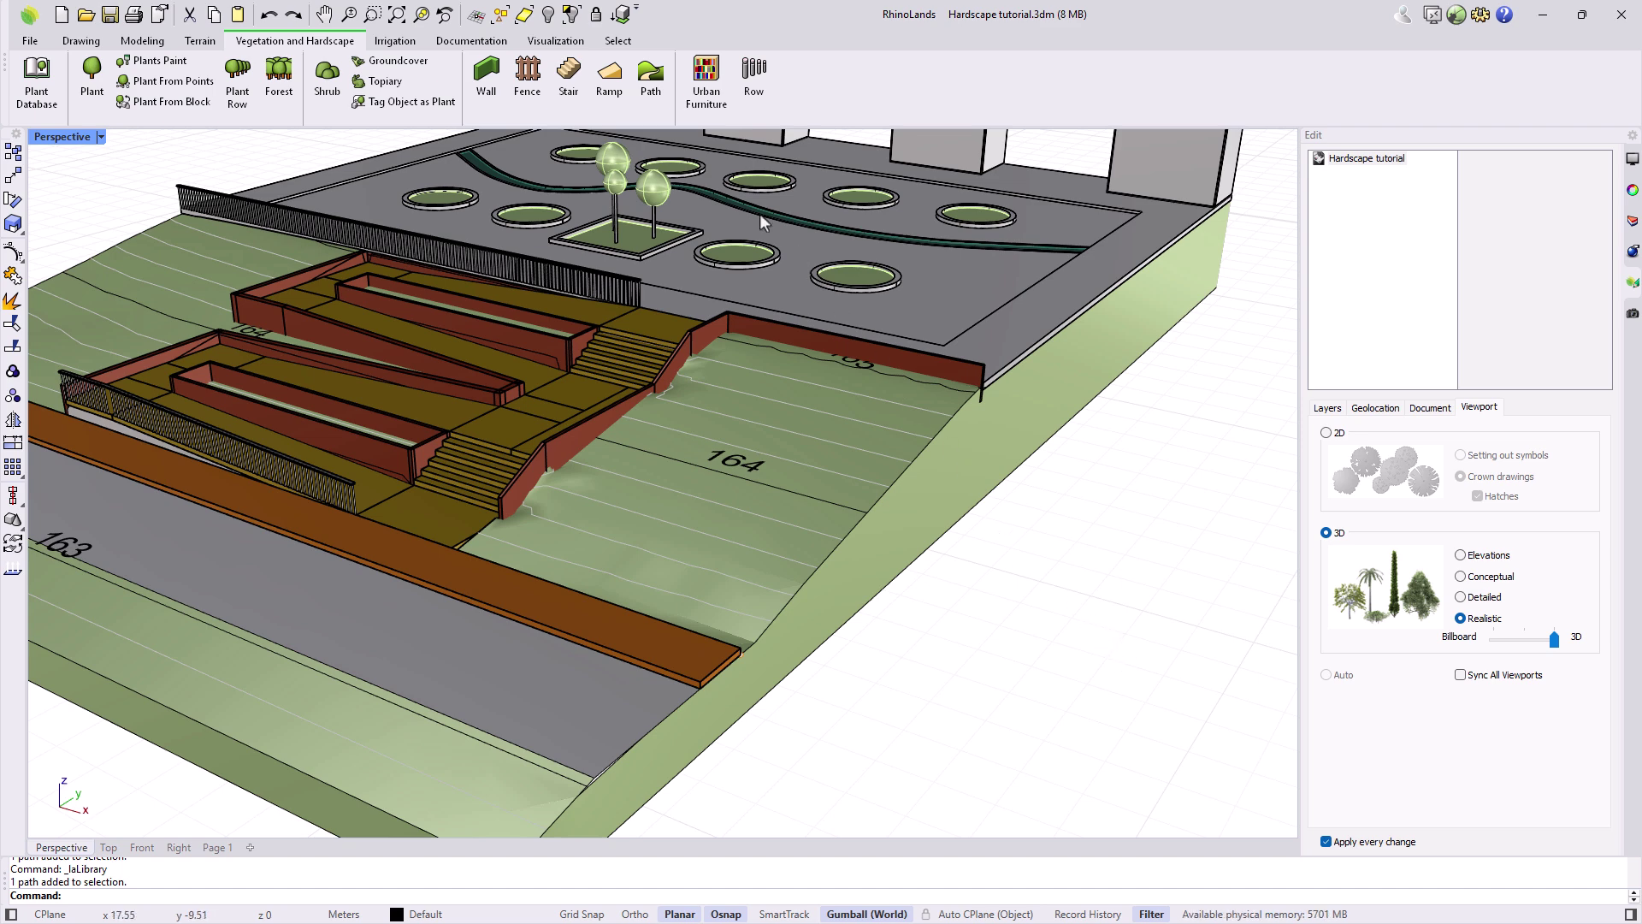
# Browse the Benches and sitting, Lighting and People categories of the urban furniture library and preview two of the people blocks
pyautogui.click(707, 86)
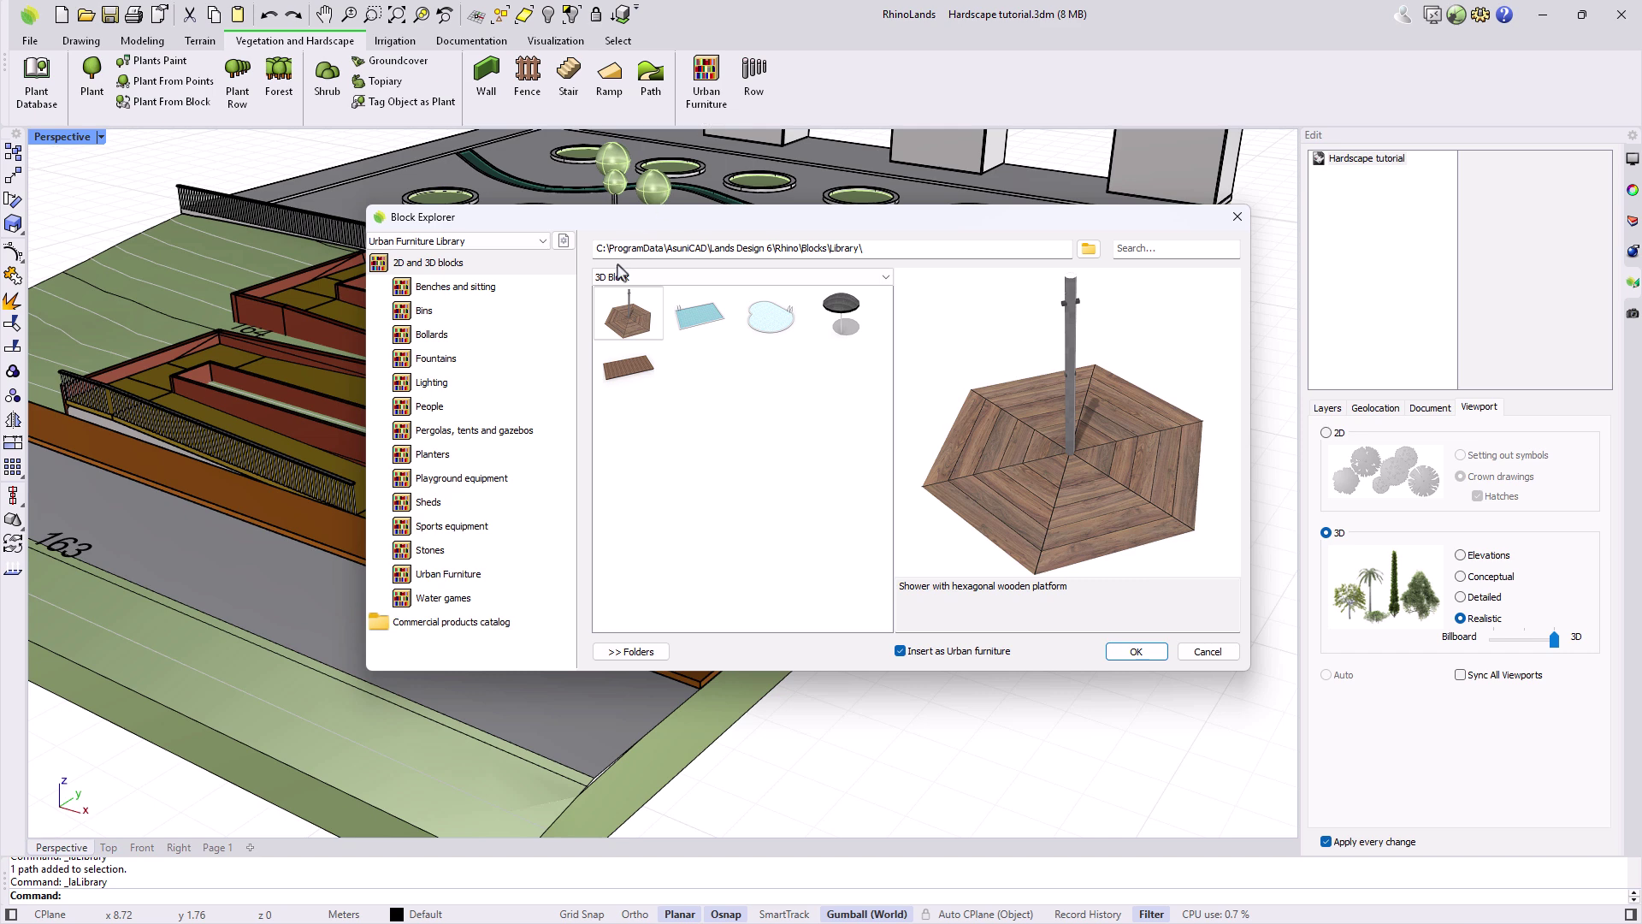
pyautogui.click(484, 293)
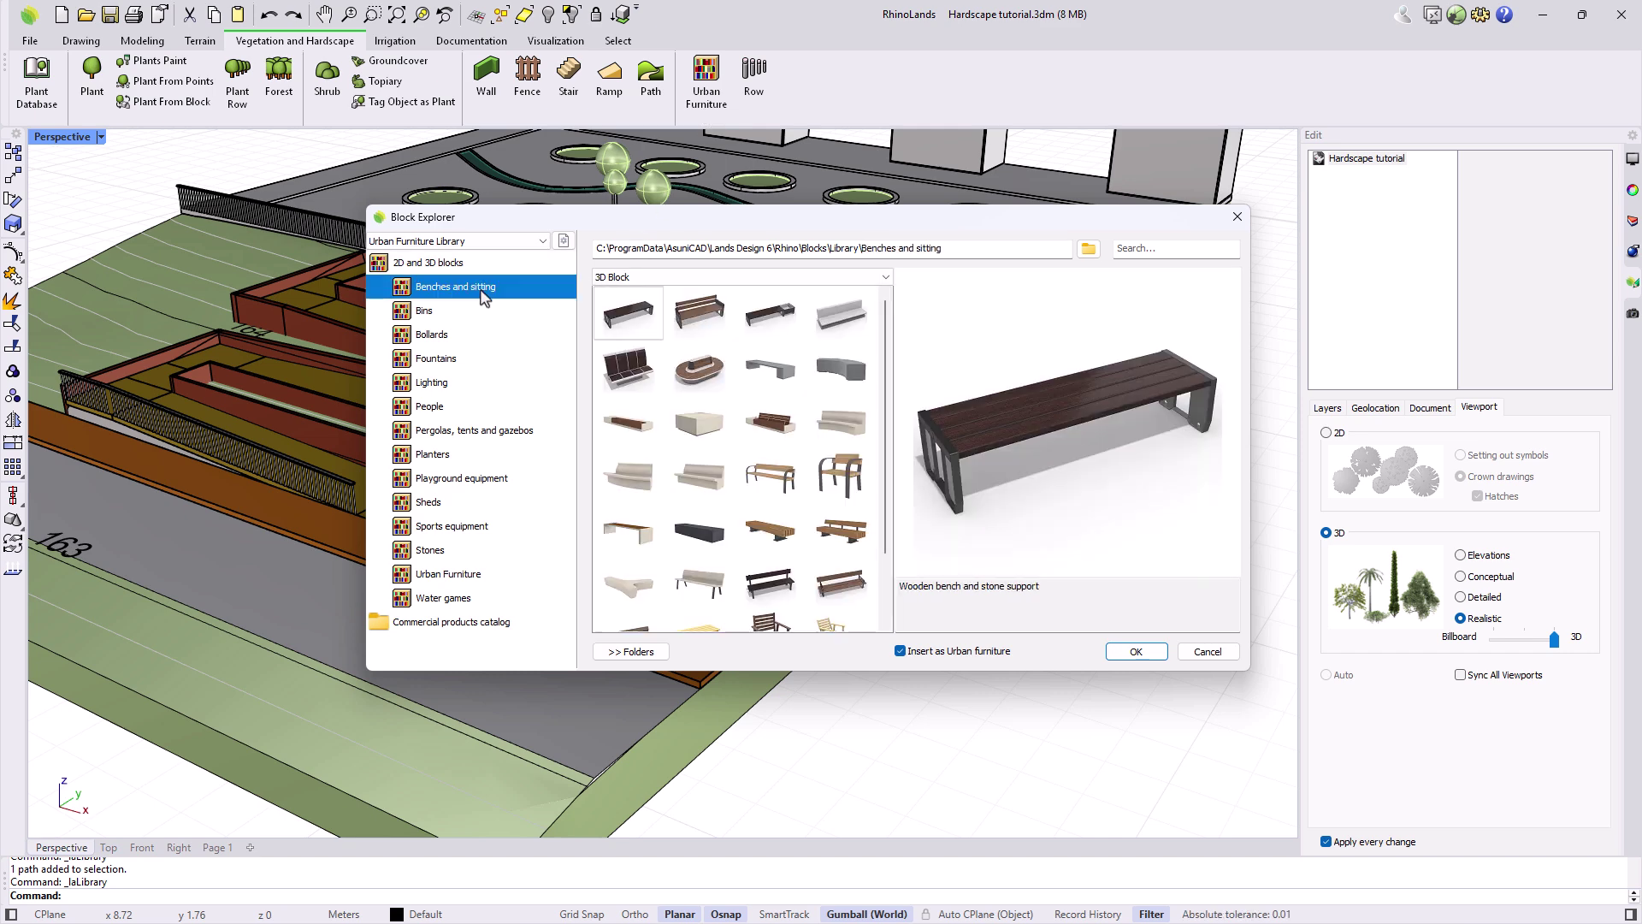
pyautogui.click(442, 385)
pyautogui.click(441, 410)
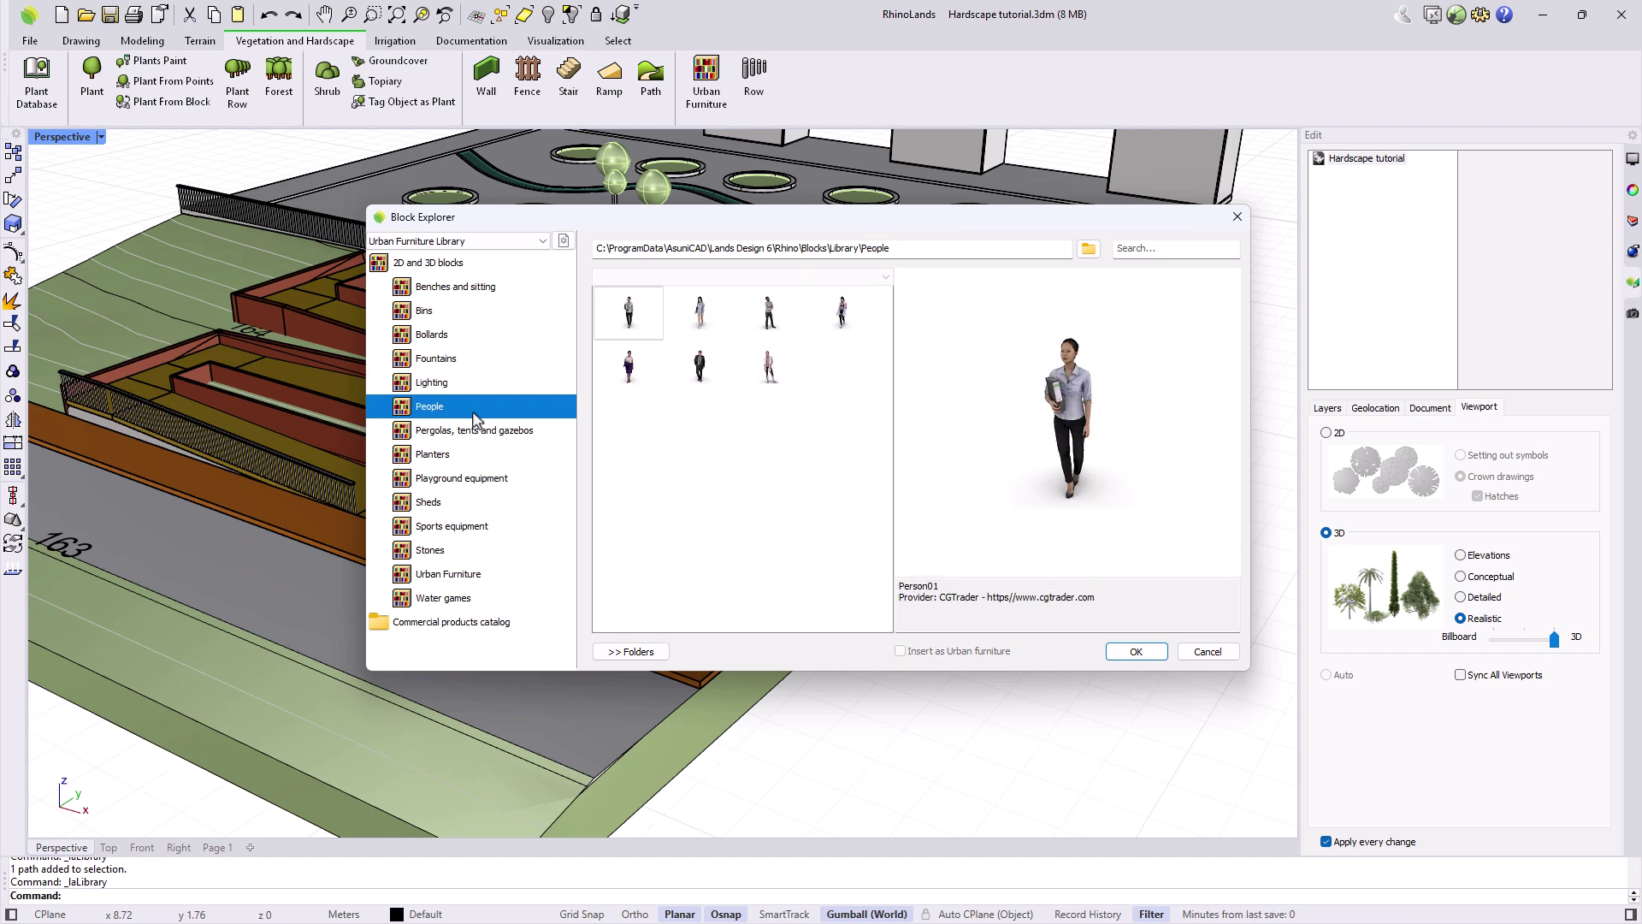
pyautogui.click(769, 366)
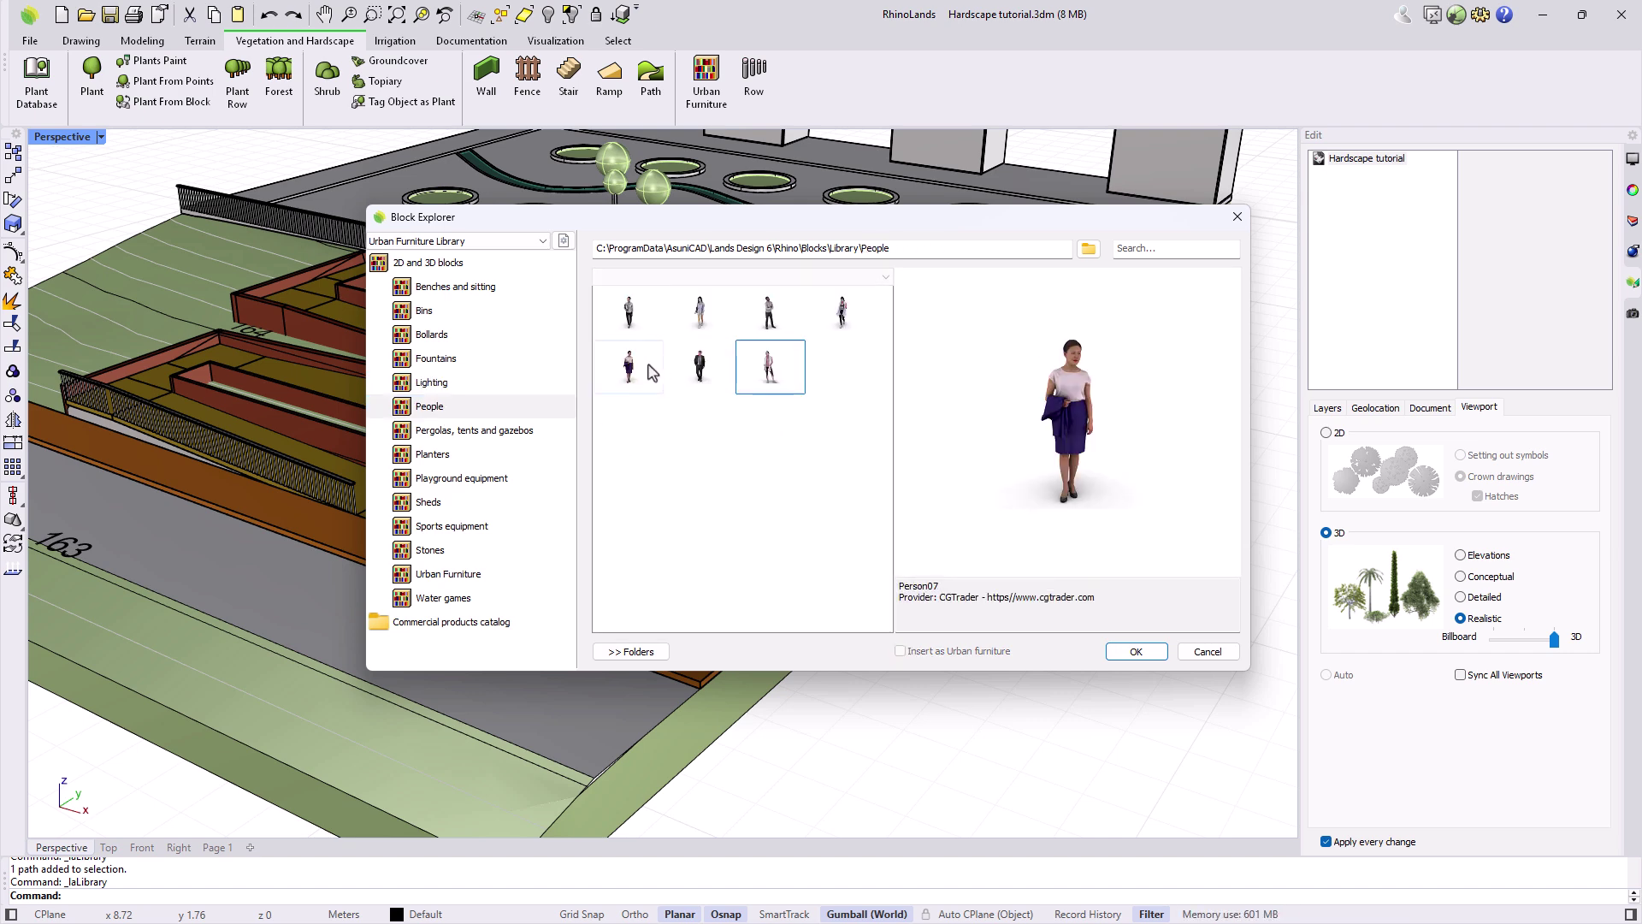
pyautogui.click(646, 318)
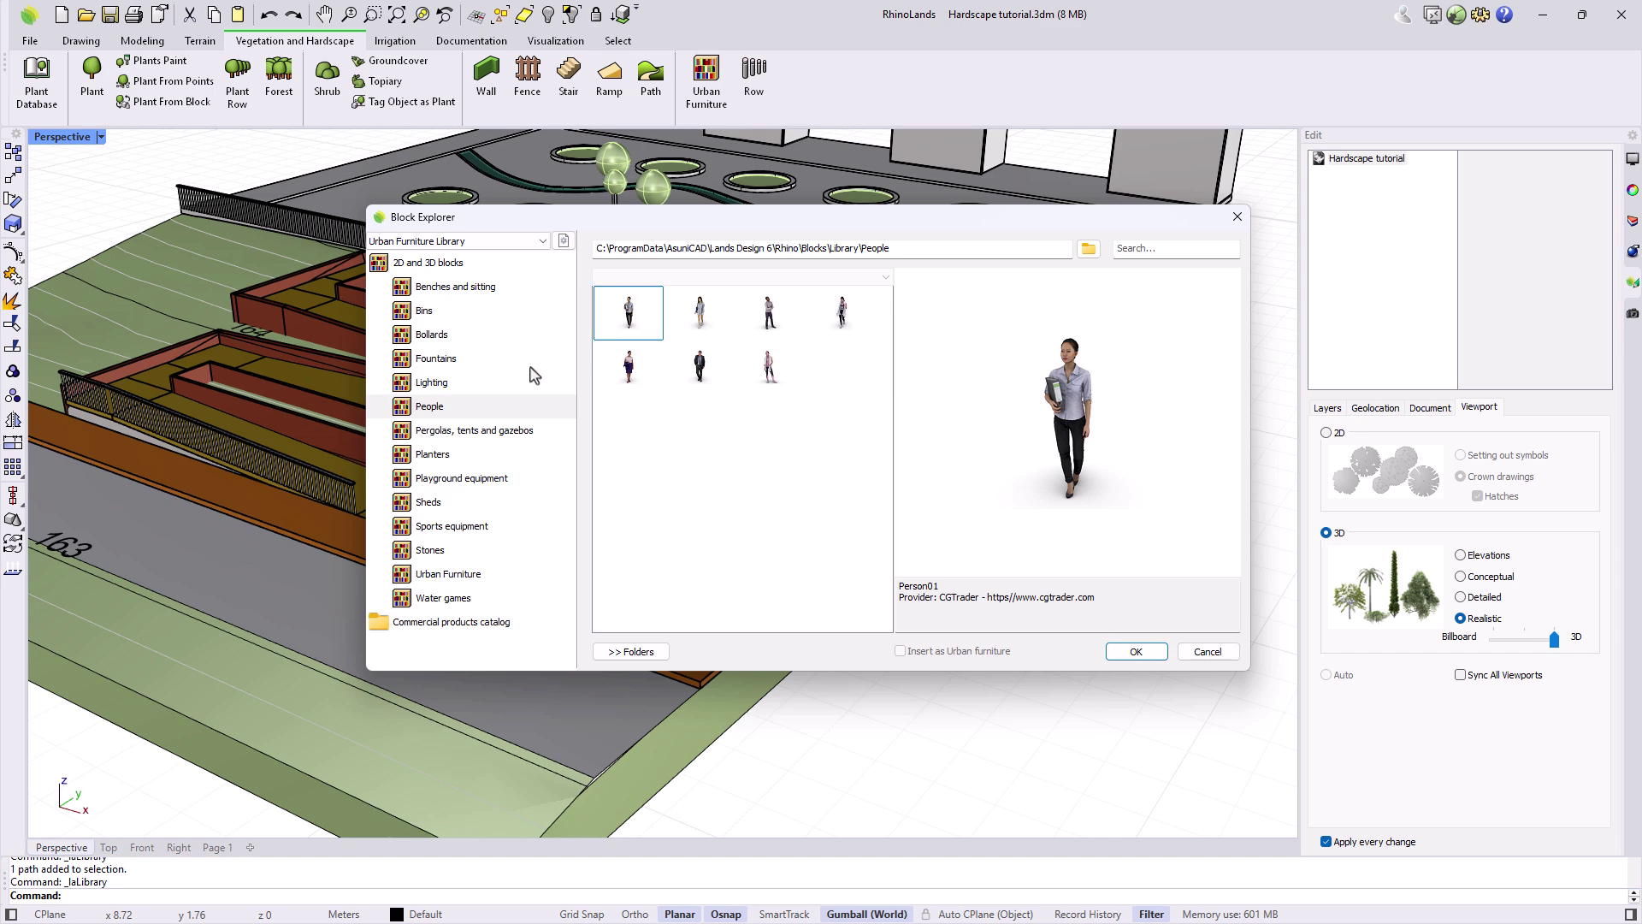
# Insert one "1 head, long arm city street light" from the Lighting category near the upper plaza's corner, rotated 90 degrees
pyautogui.click(433, 383)
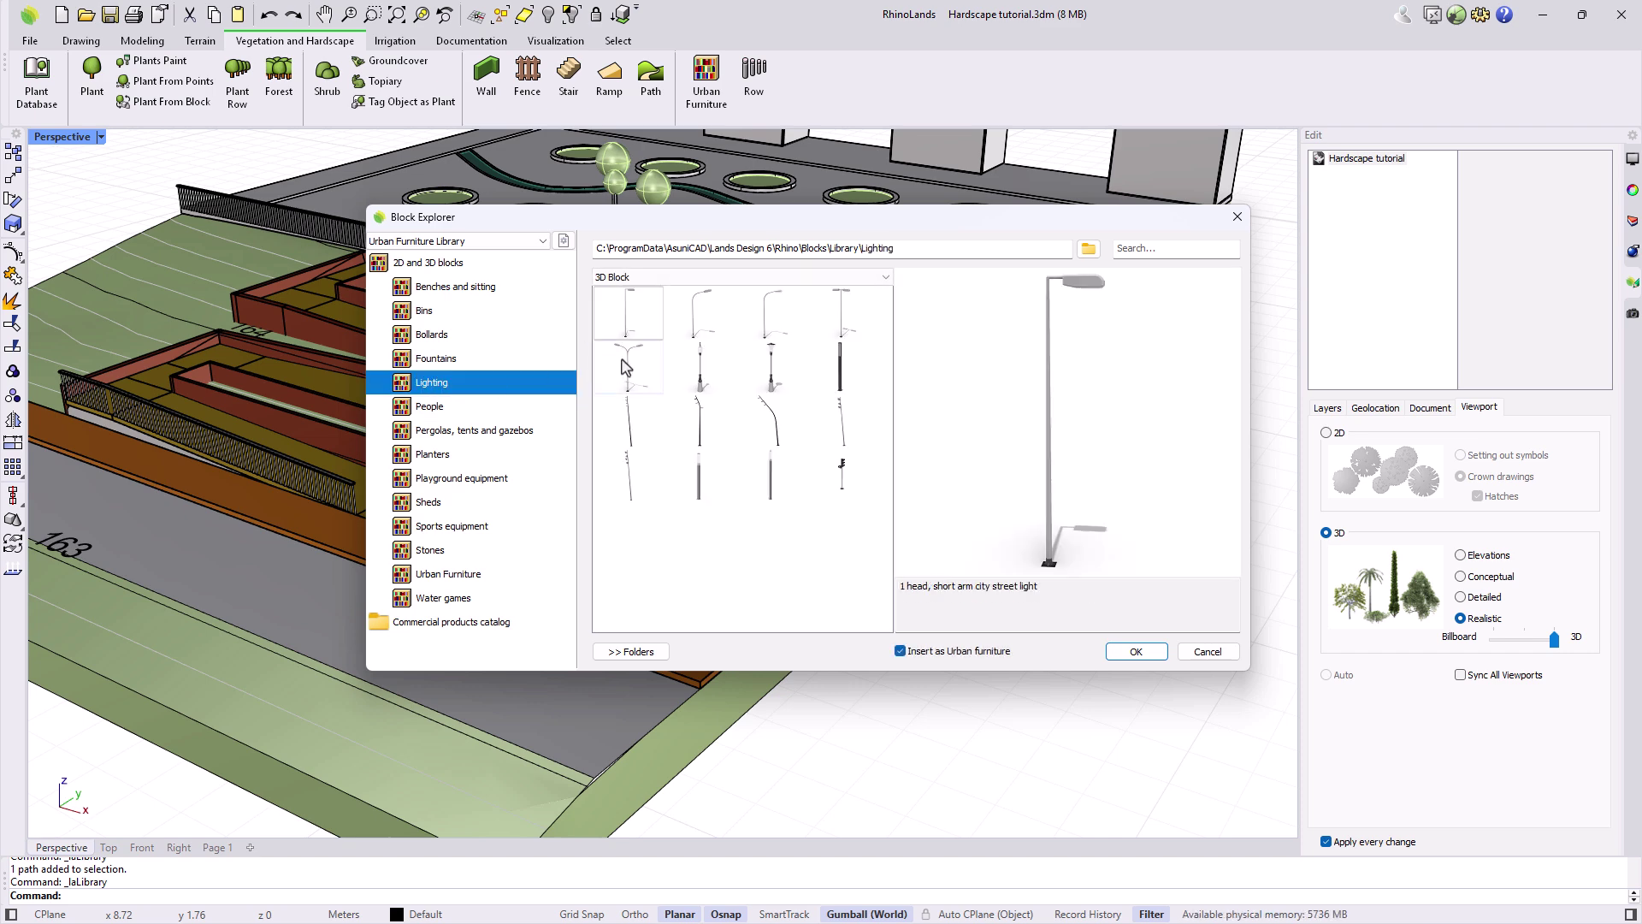
pyautogui.click(708, 323)
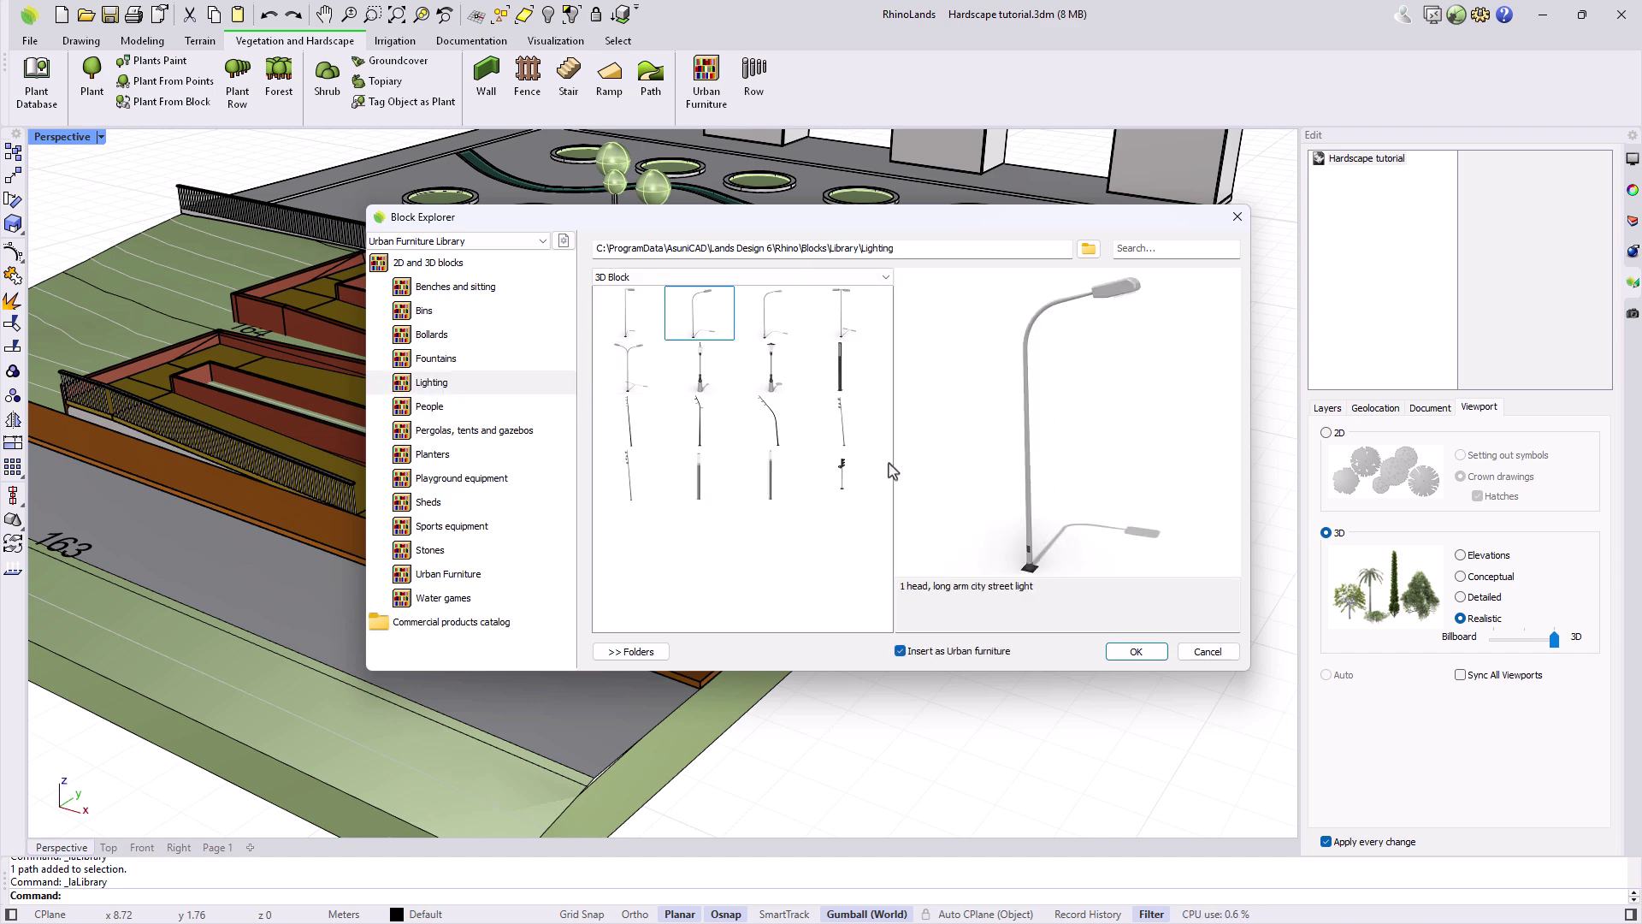
pyautogui.click(1132, 652)
pyautogui.scroll(5, 855, 419)
pyautogui.click(800, 437)
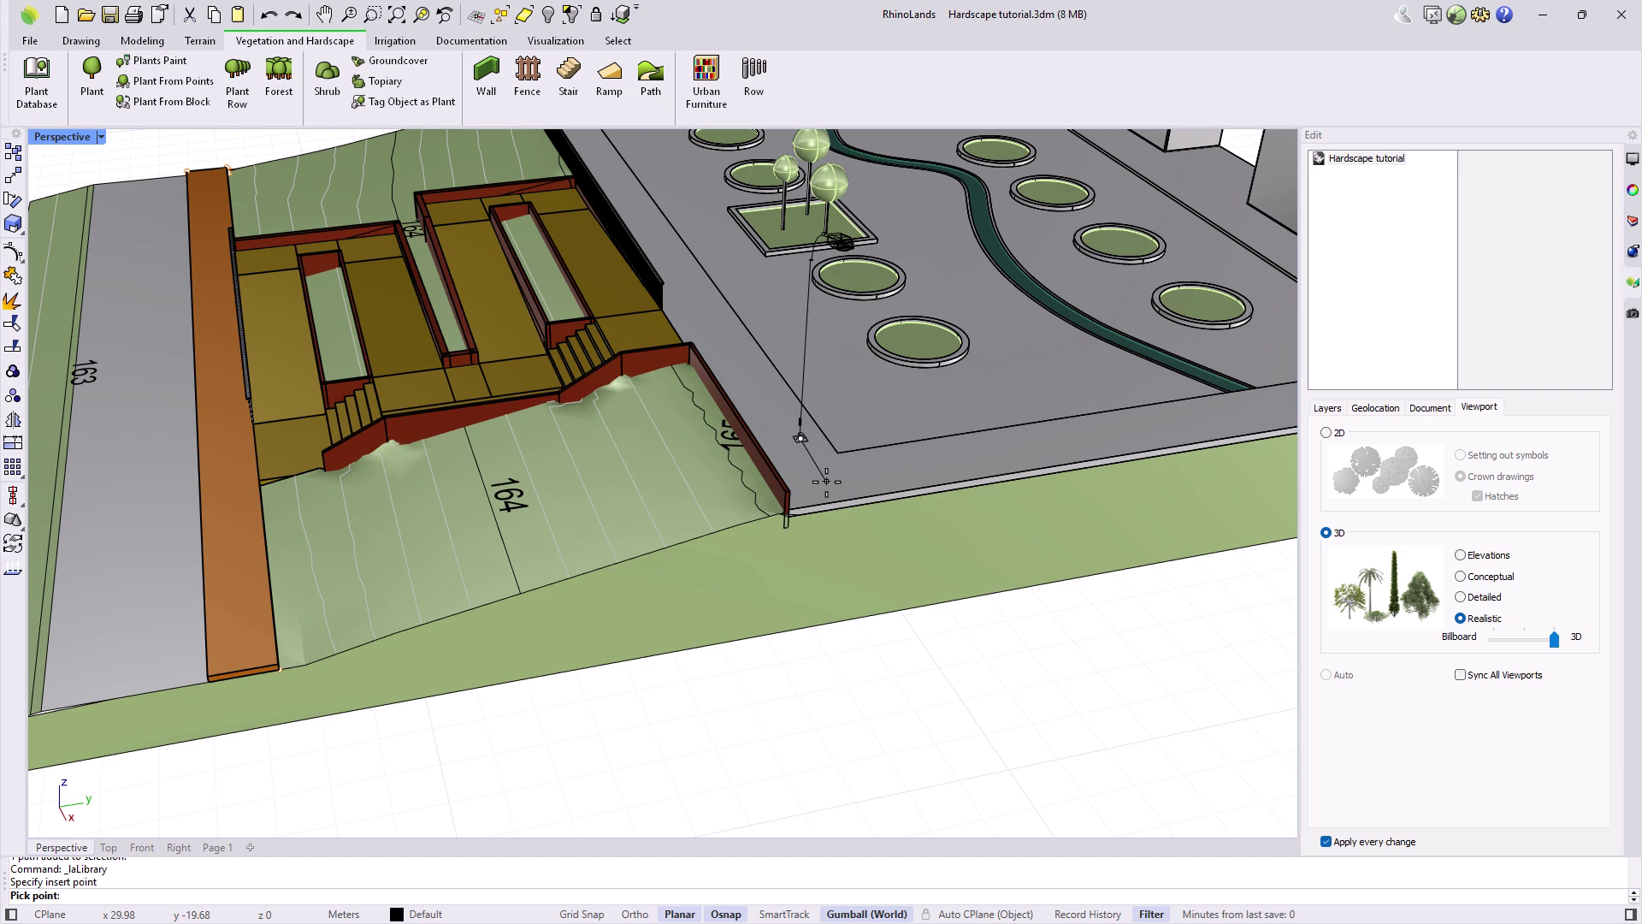
pyautogui.press('F8')
pyautogui.click(872, 414)
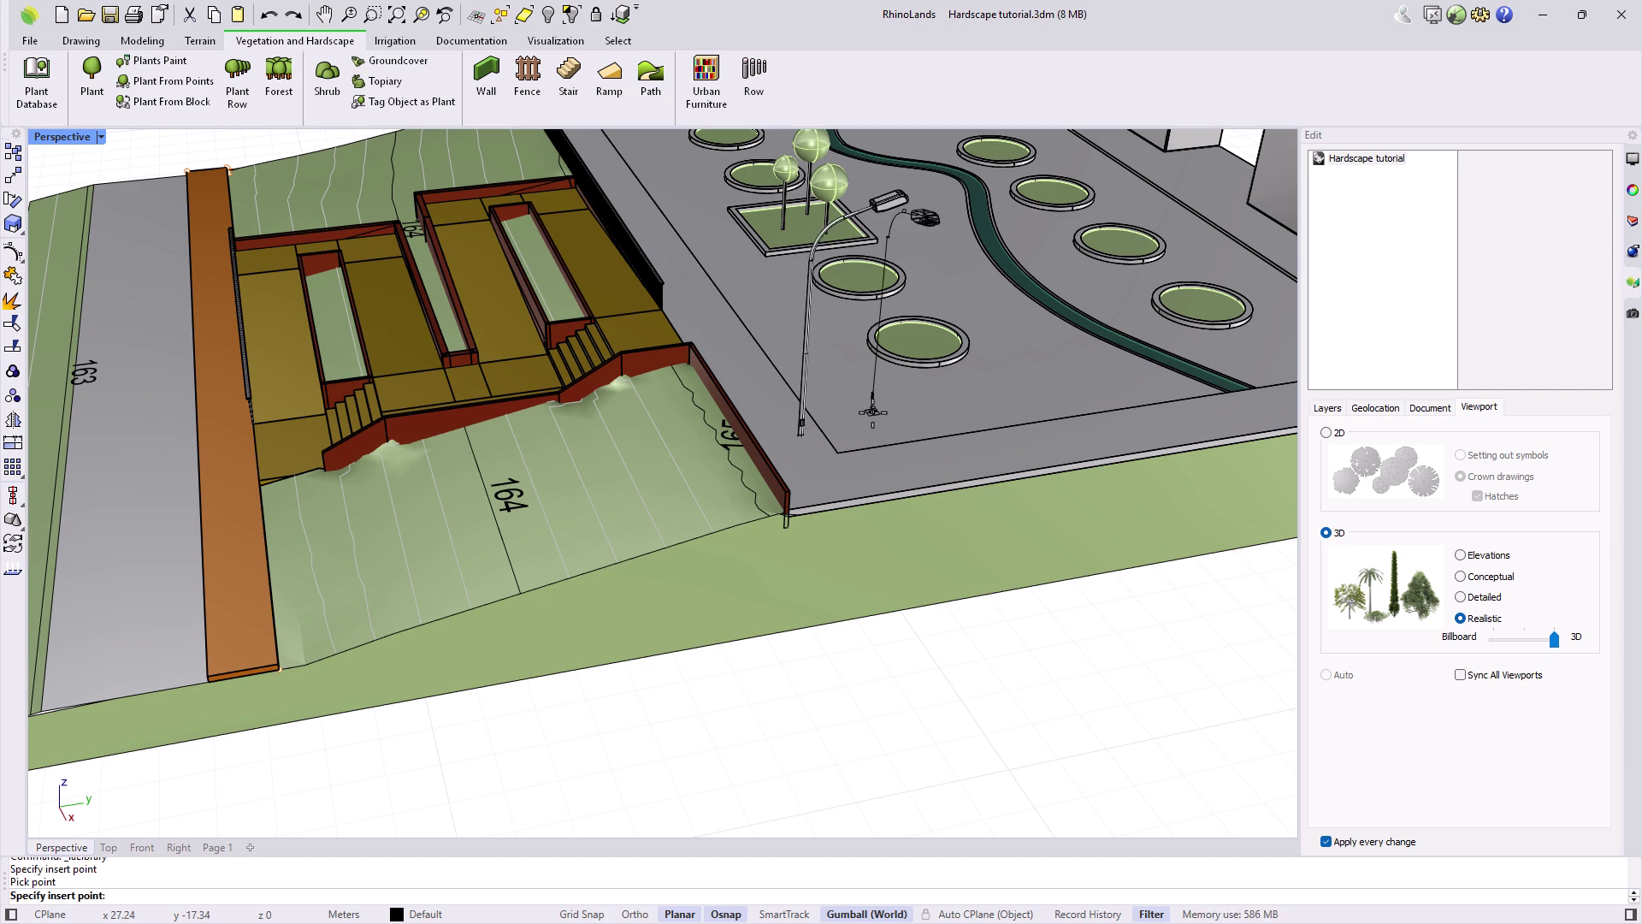
pyautogui.press('Return')
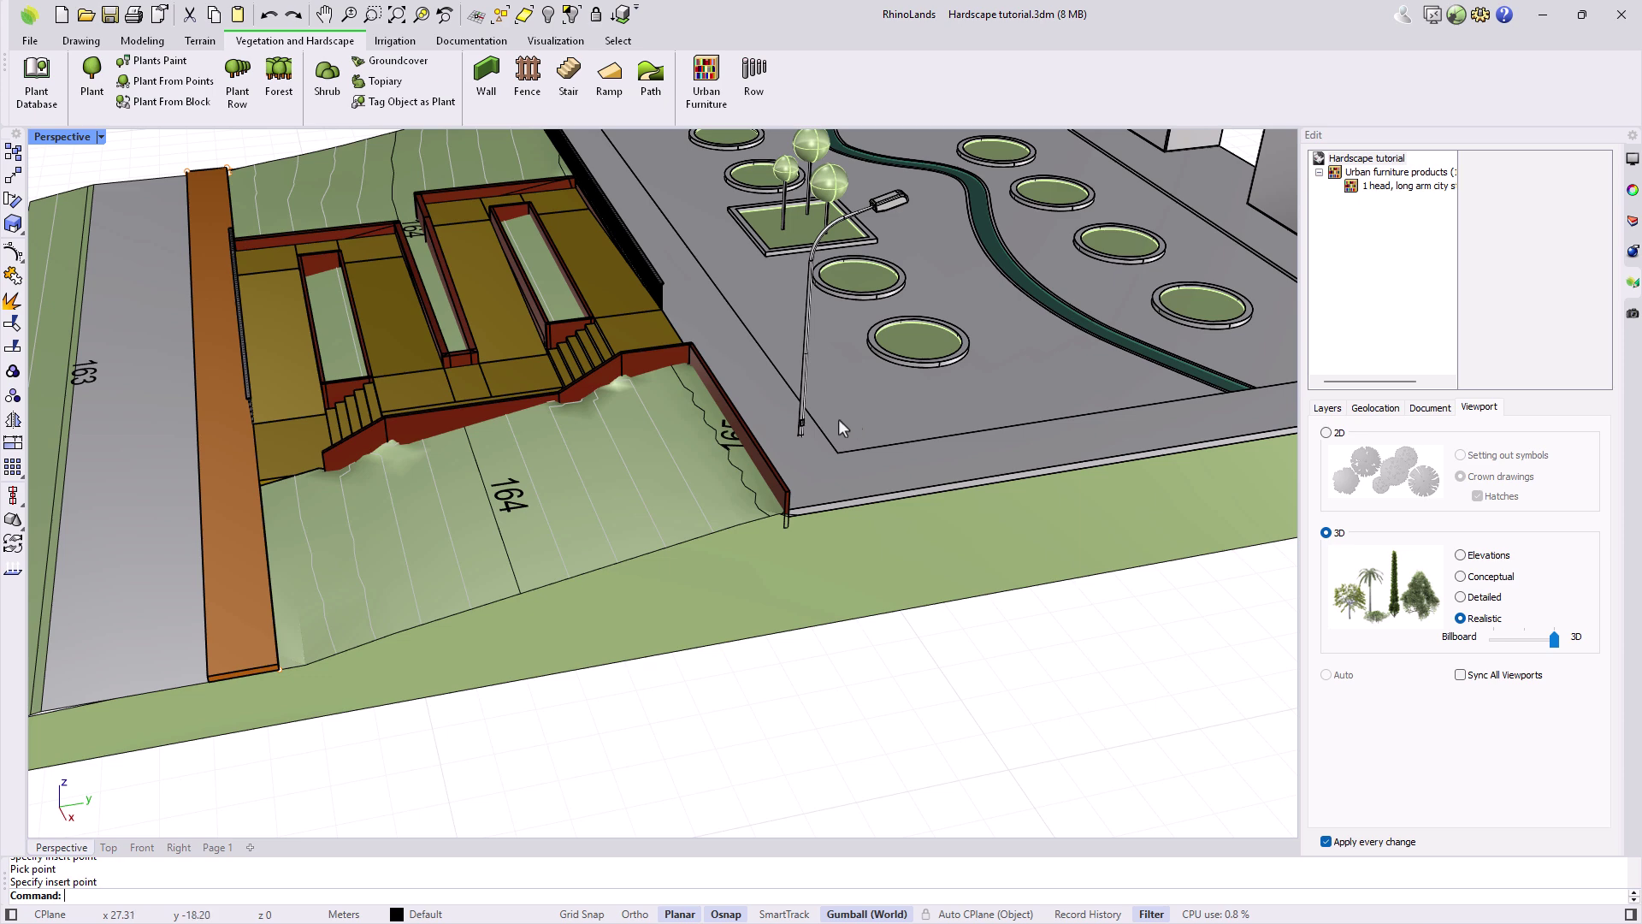
# Tag the grey upper plaza slab as a terrain object
pyautogui.click(803, 411)
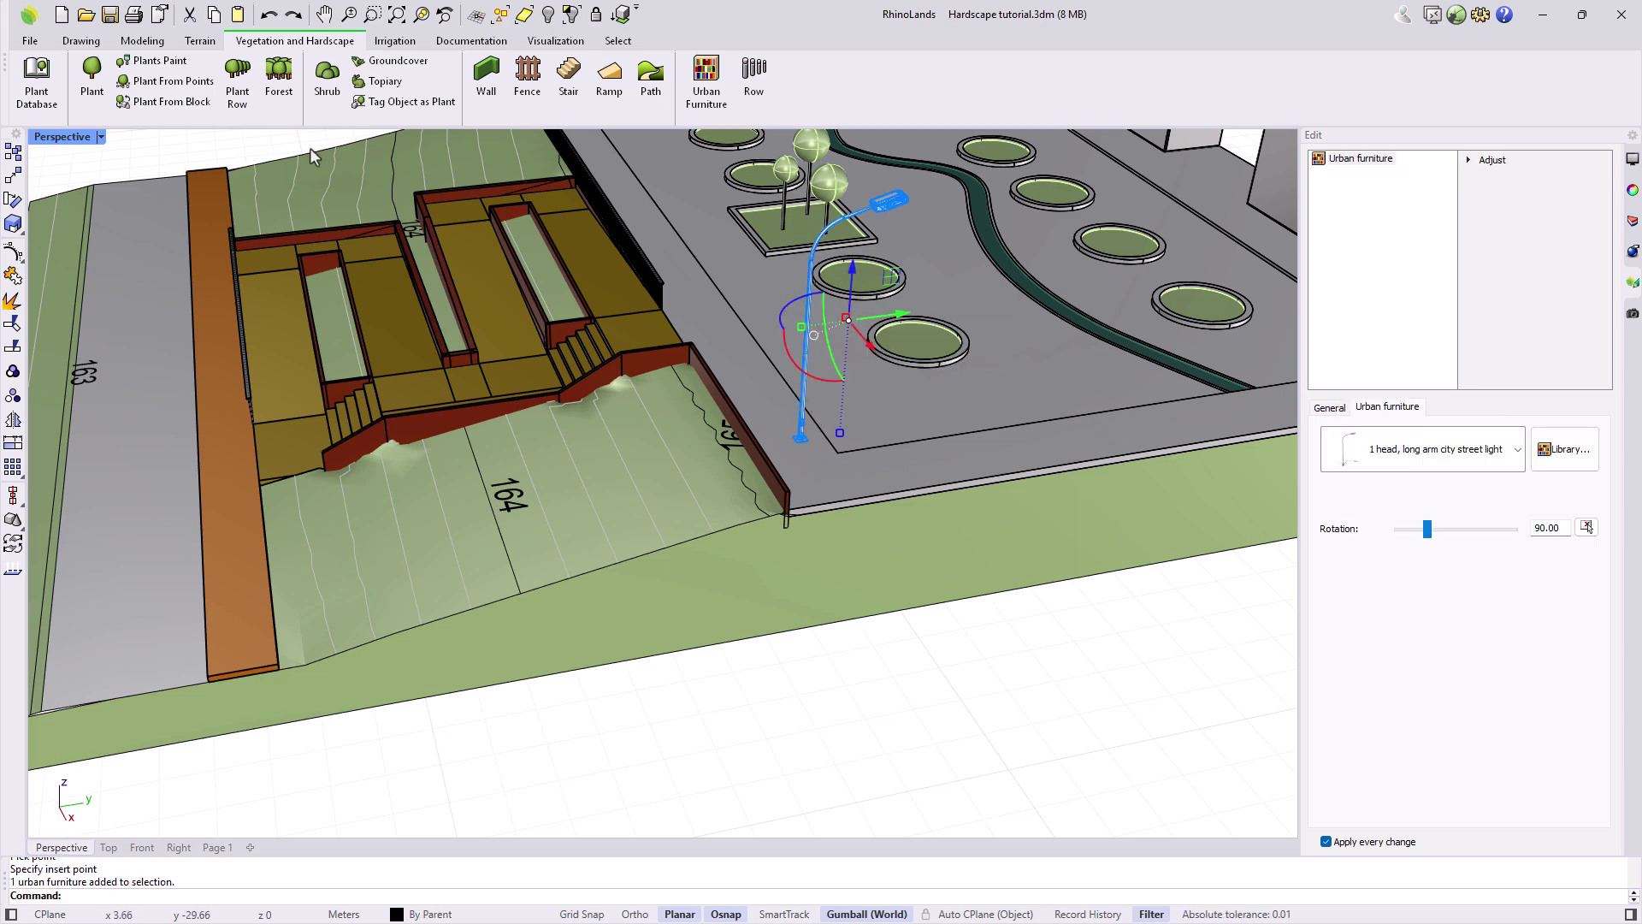
pyautogui.click(199, 40)
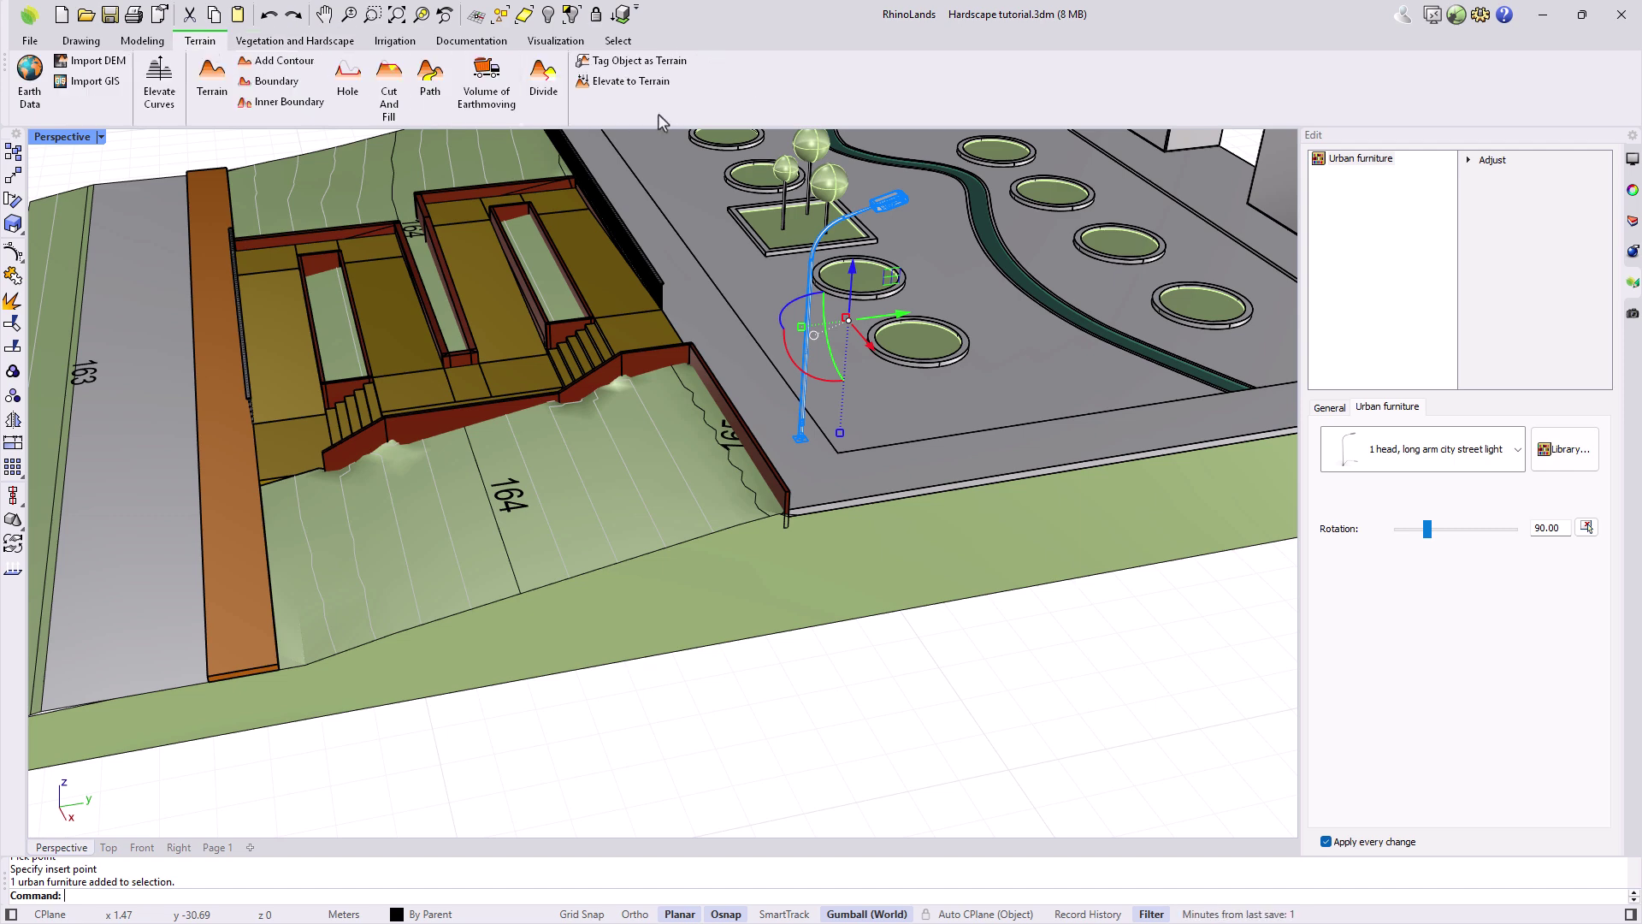
pyautogui.press('Escape')
pyautogui.click(633, 60)
pyautogui.click(818, 460)
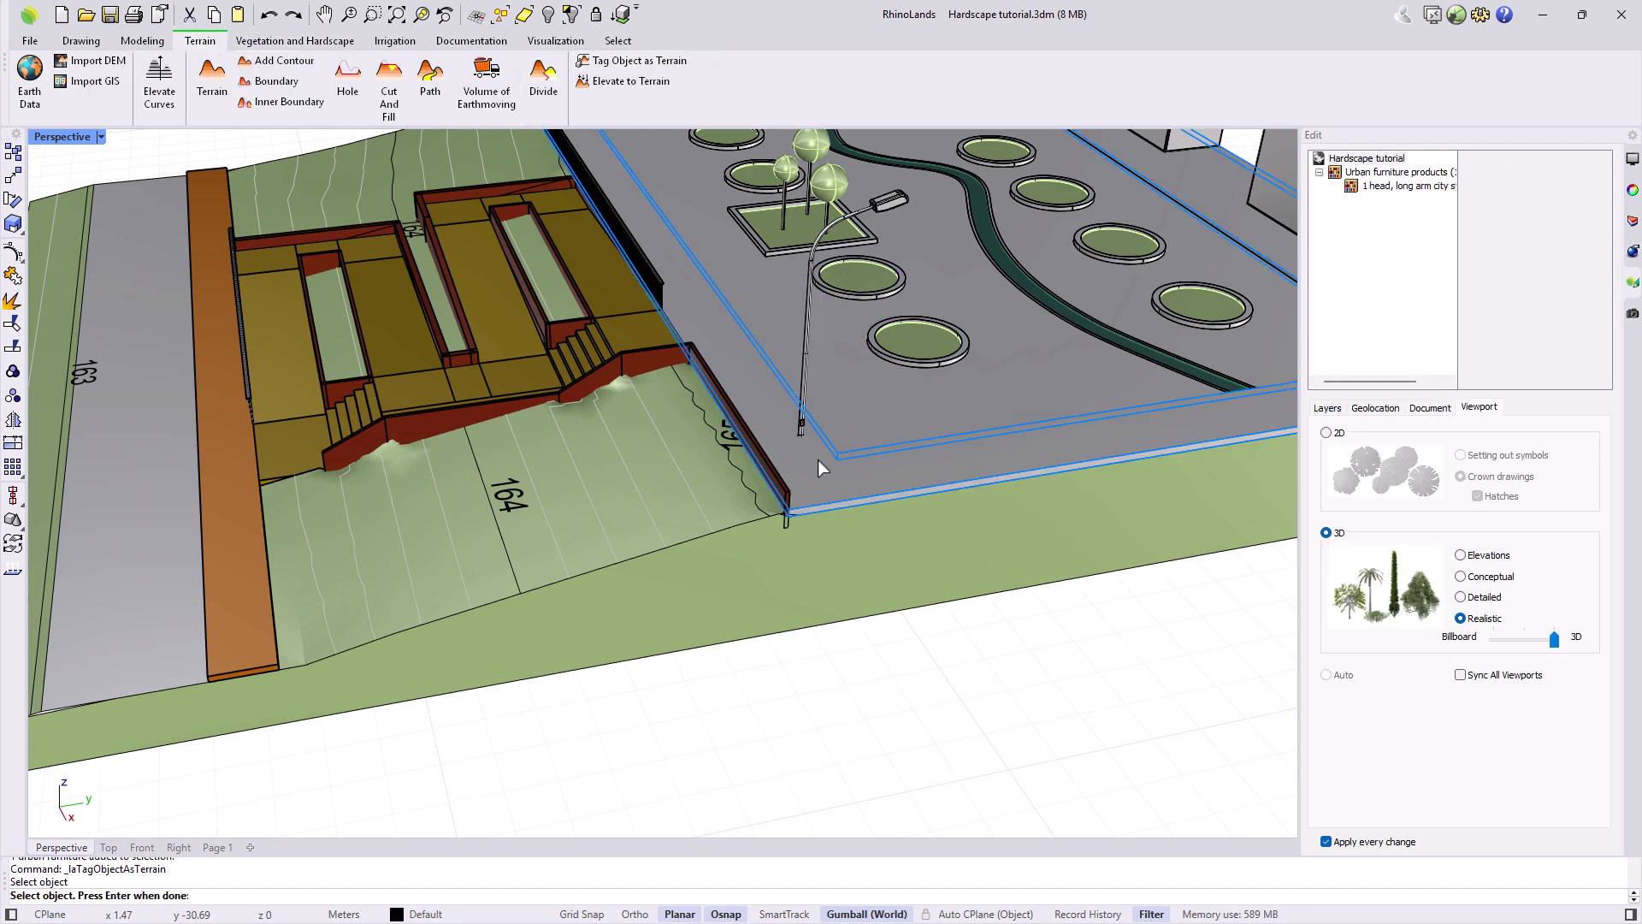
pyautogui.press('Return')
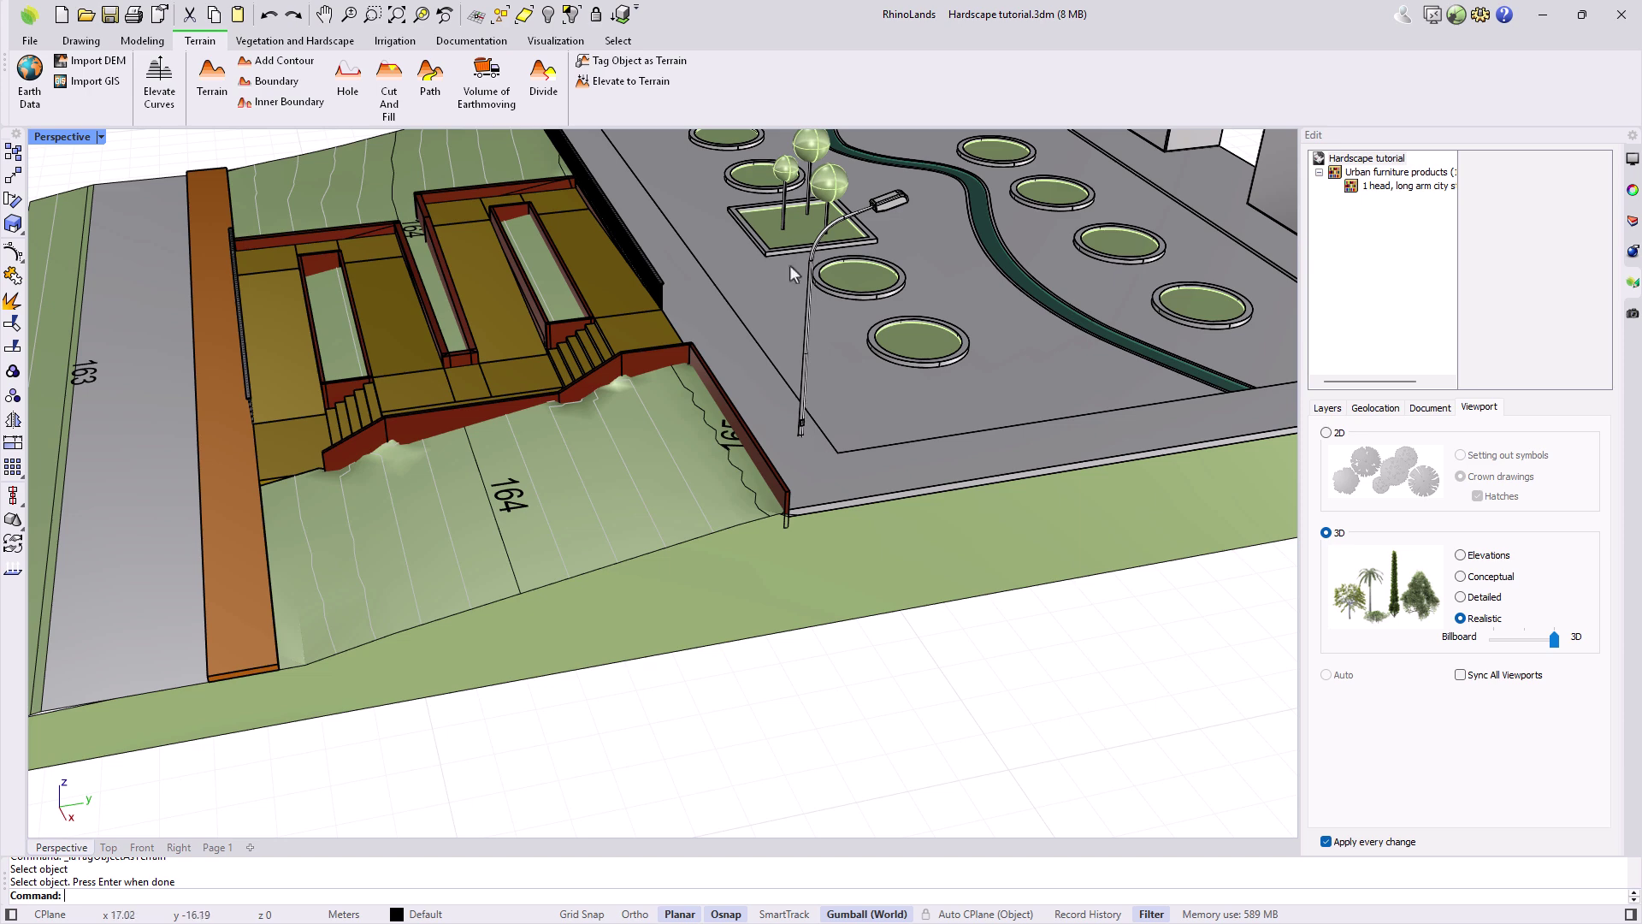
# Elevate the street light to the terrain so it adjusts to the plaza surface
pyautogui.click(810, 334)
pyautogui.click(643, 82)
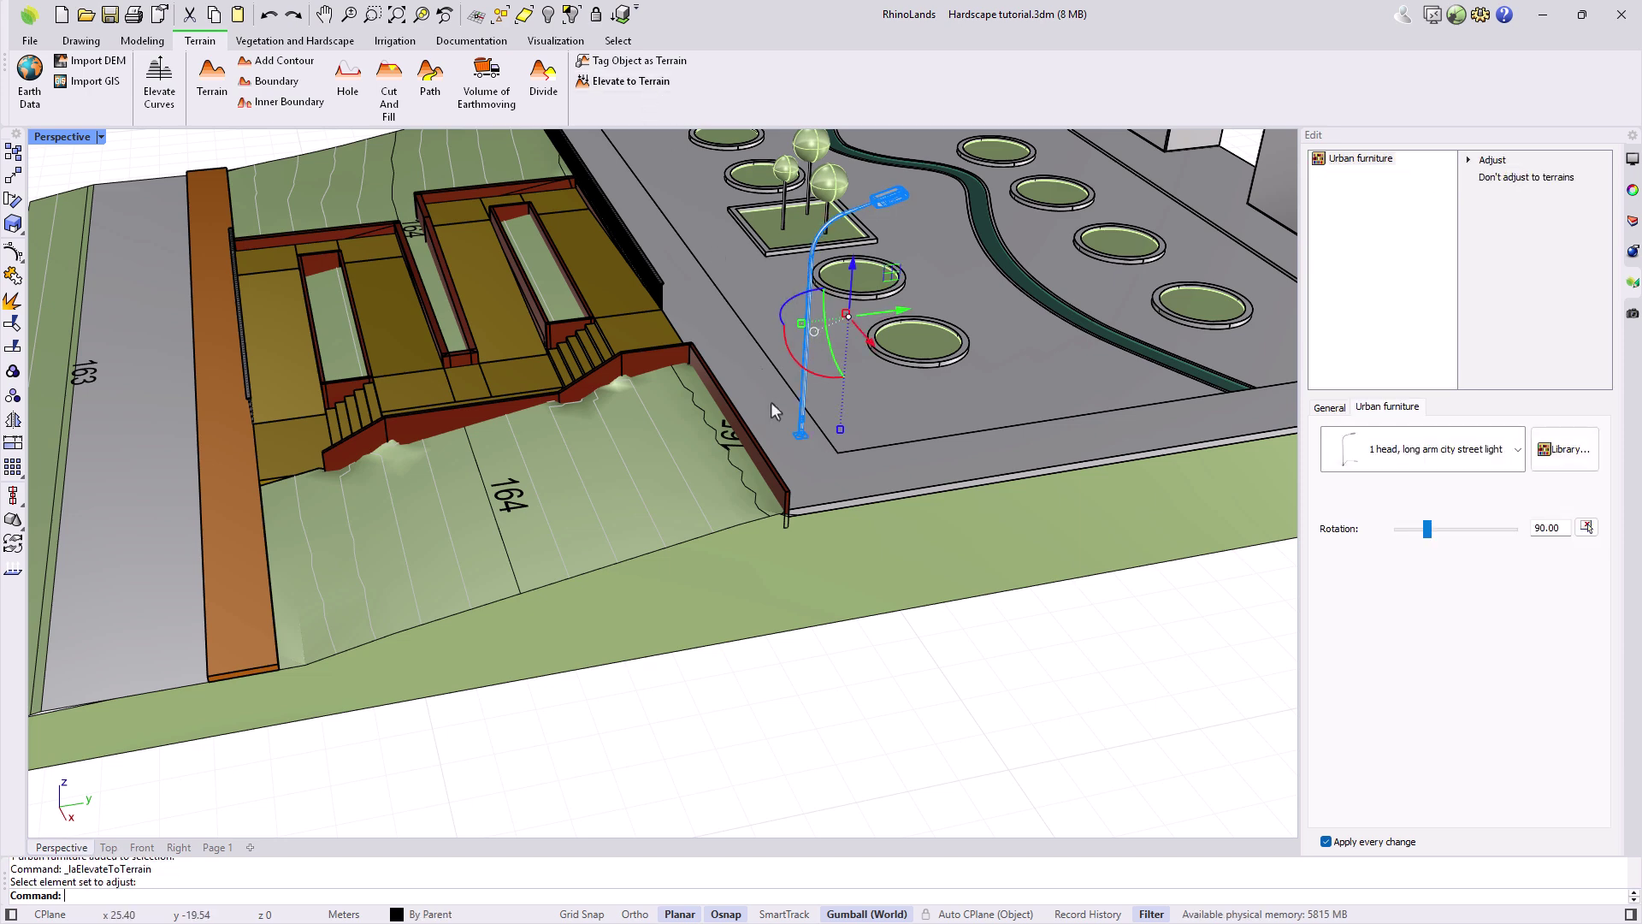
pyautogui.press('Return')
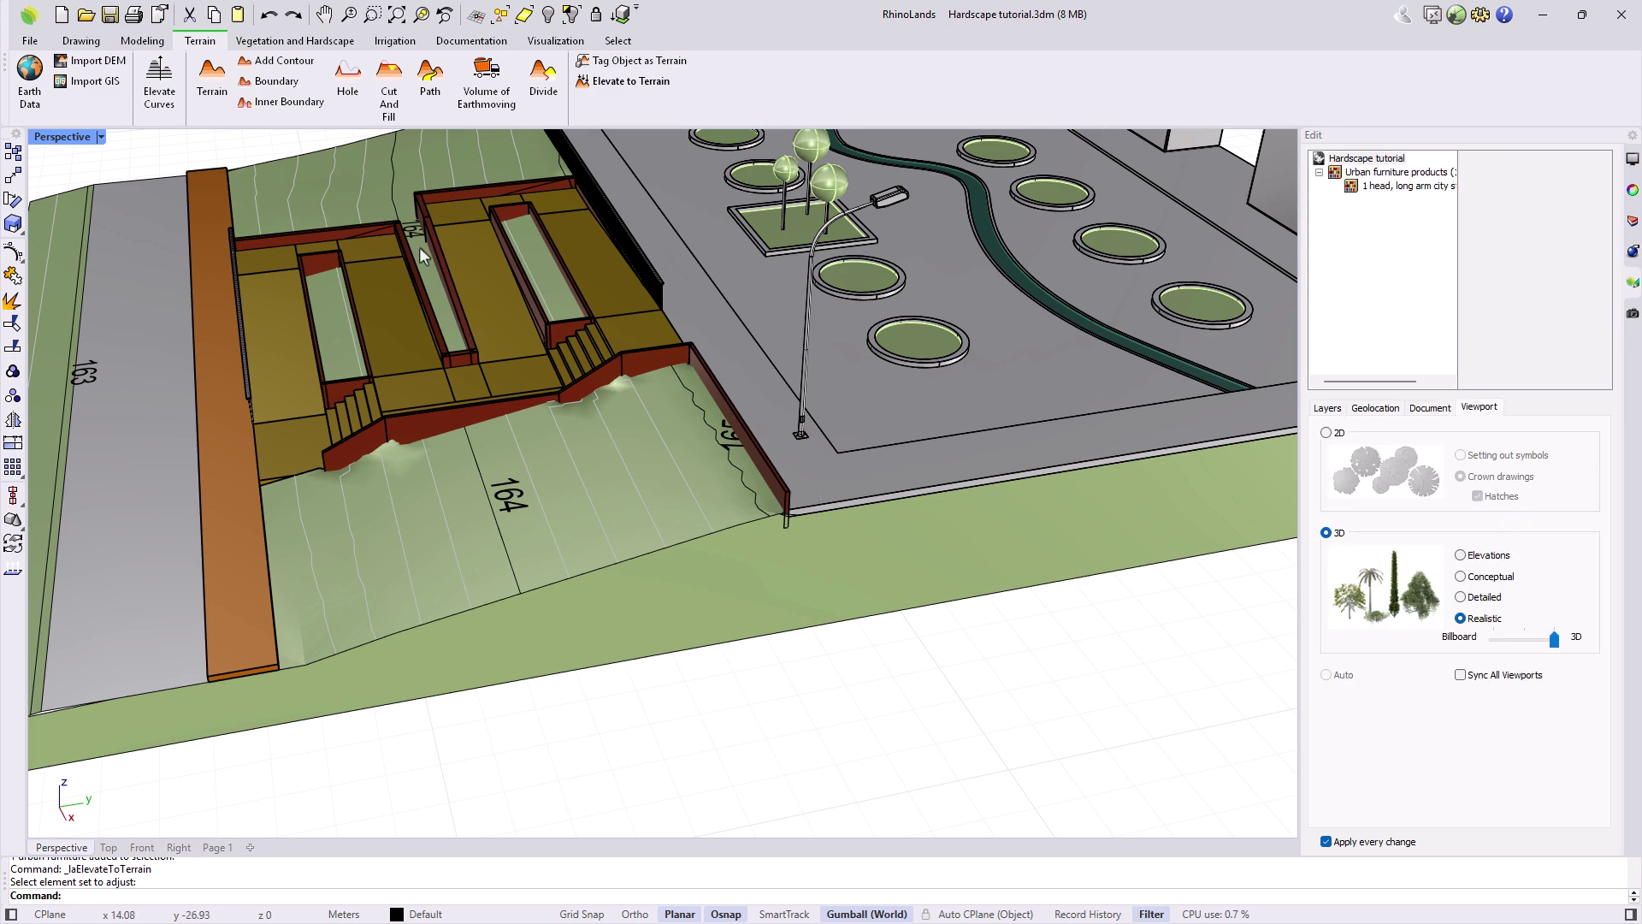
# Browse the commercial products catalog of the urban furniture library for Benches and preview the Anova supplier
pyautogui.click(295, 40)
pyautogui.click(695, 85)
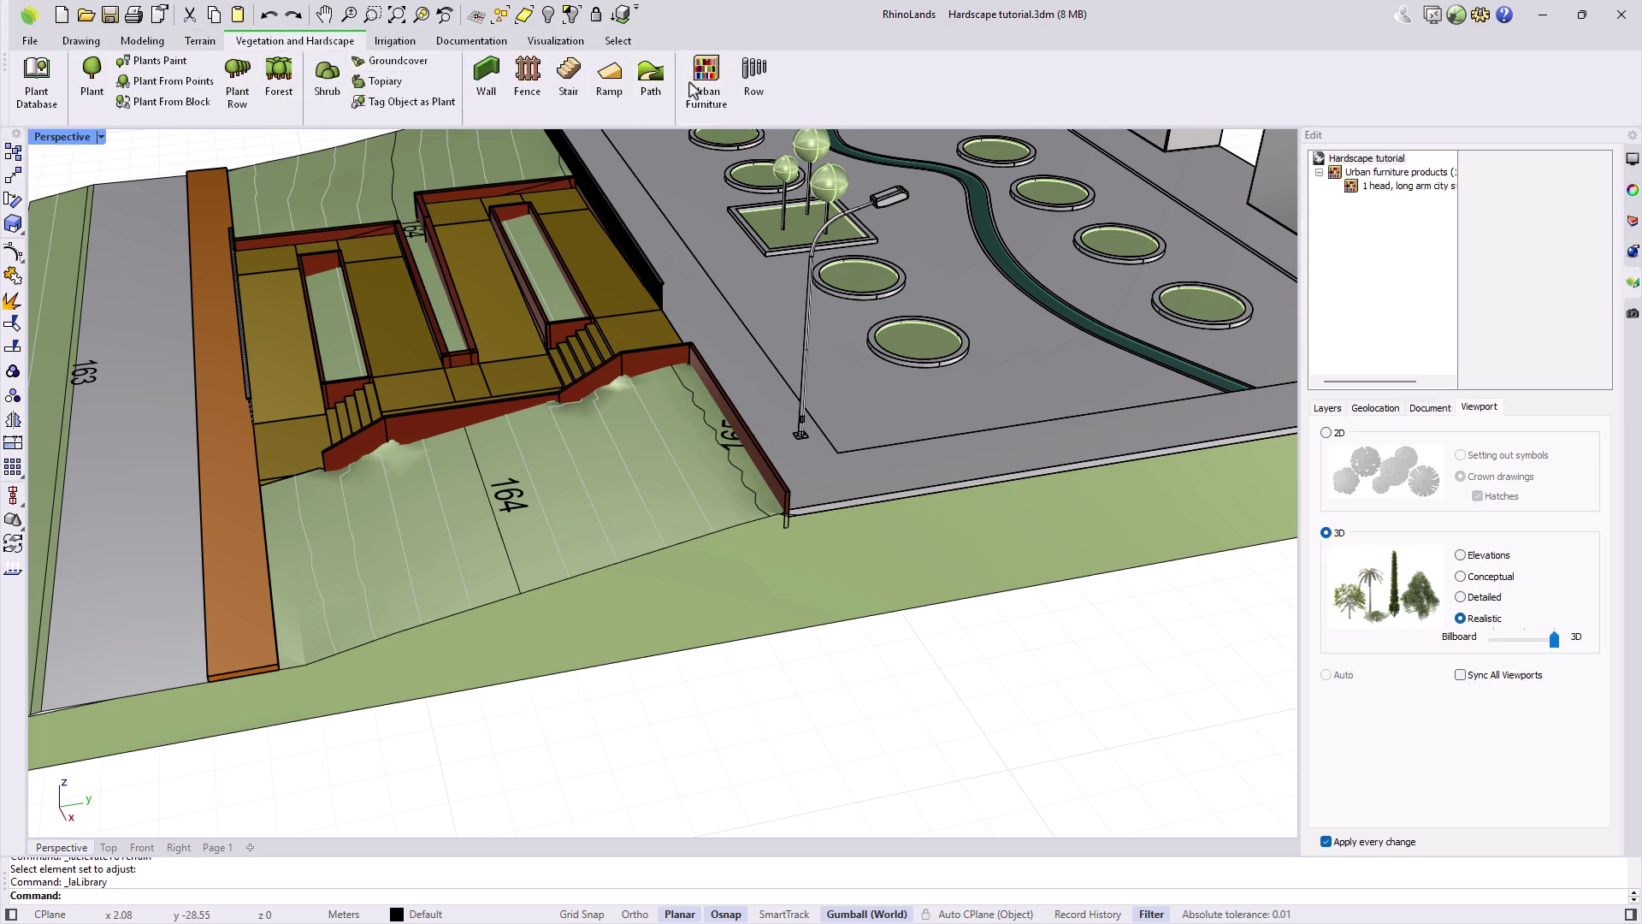
pyautogui.click(468, 623)
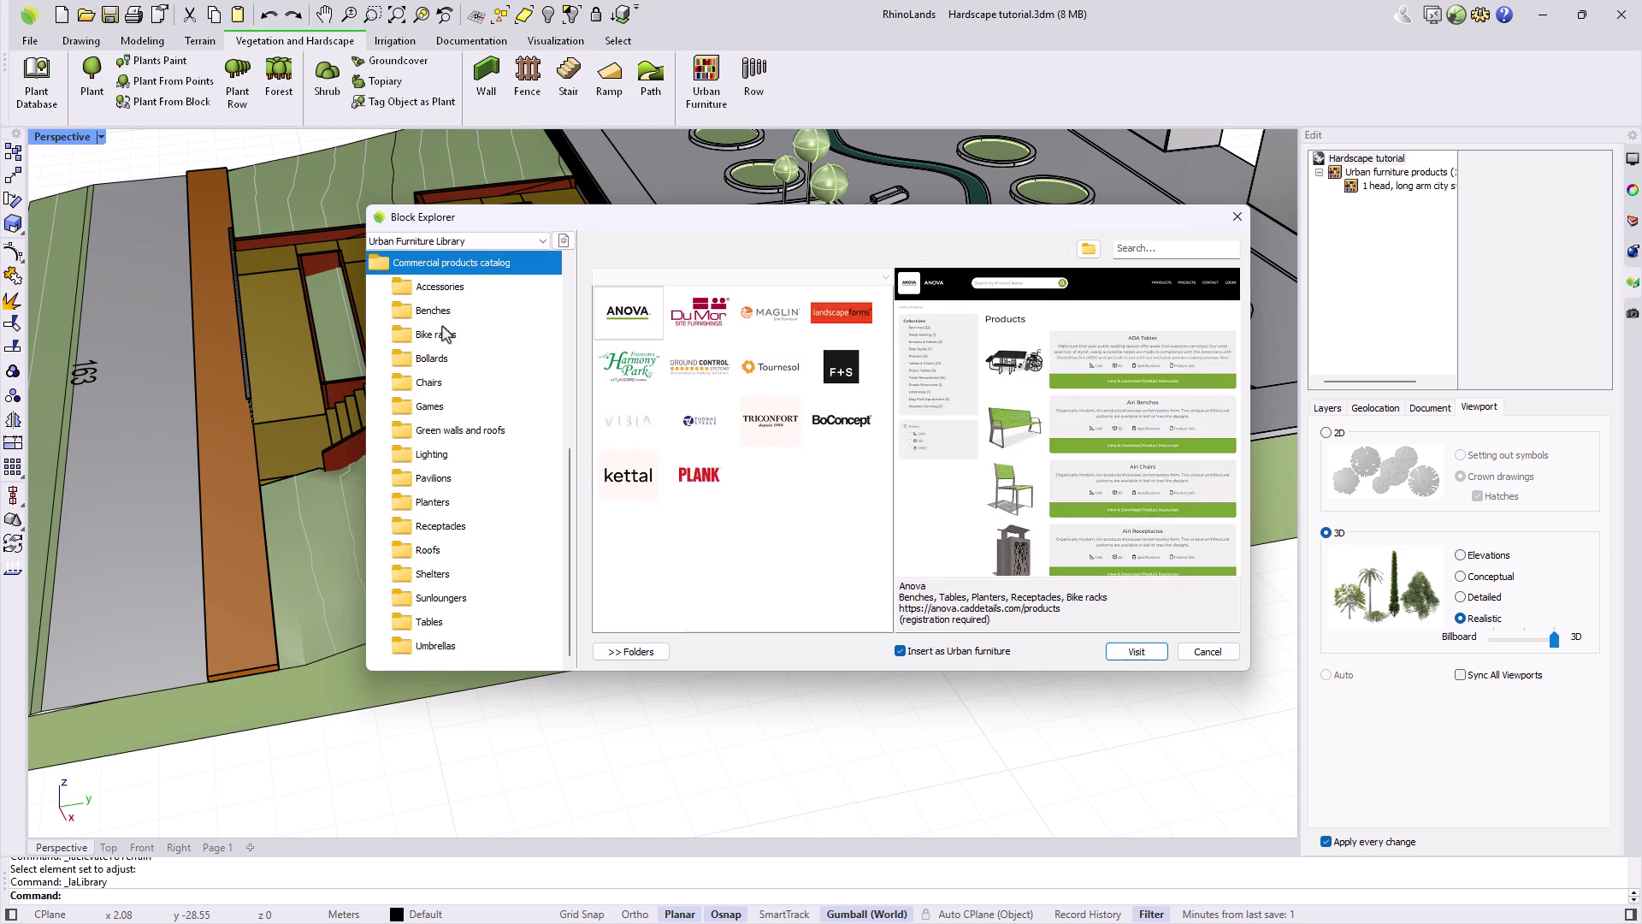
pyautogui.click(443, 319)
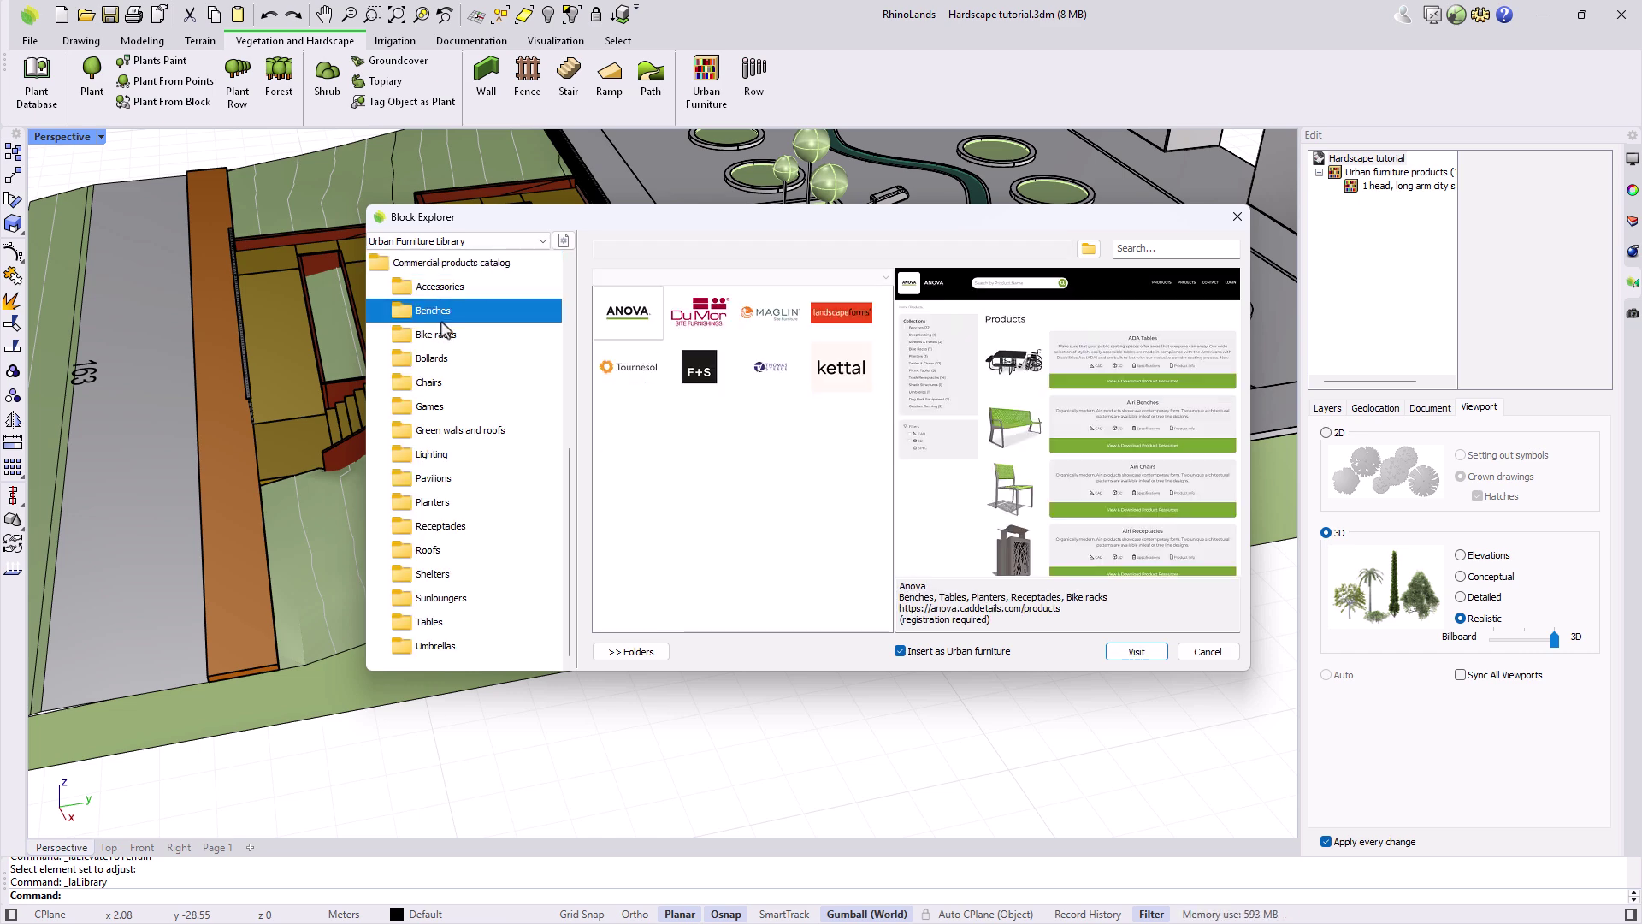
pyautogui.click(642, 332)
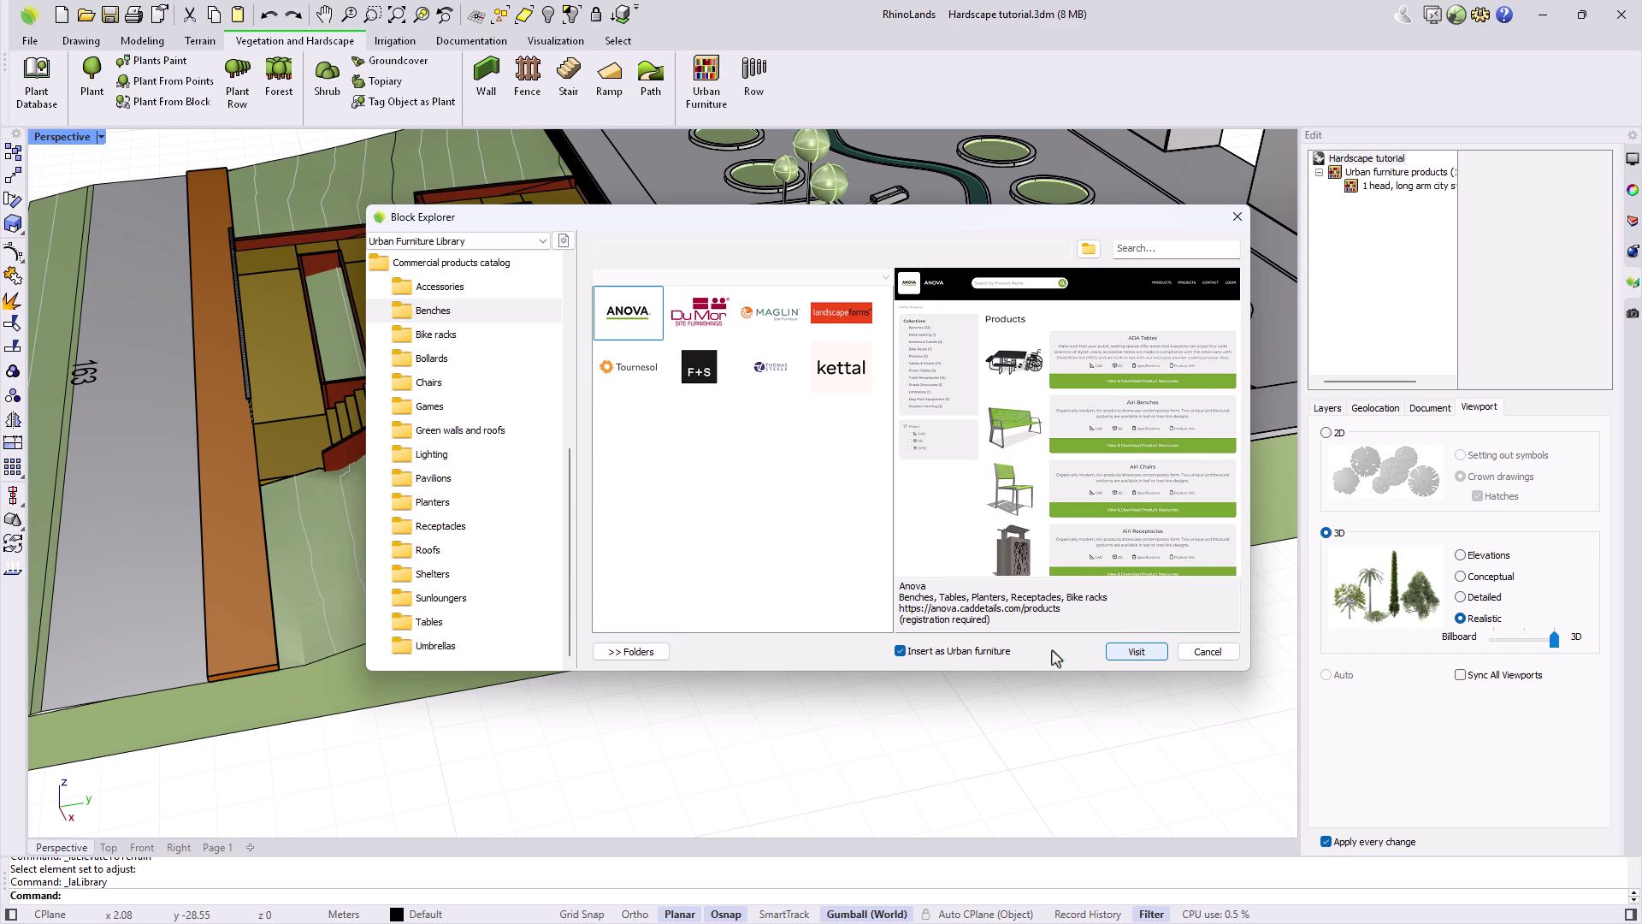
pyautogui.moveTo(569, 637); pyautogui.dragTo(575, 432)
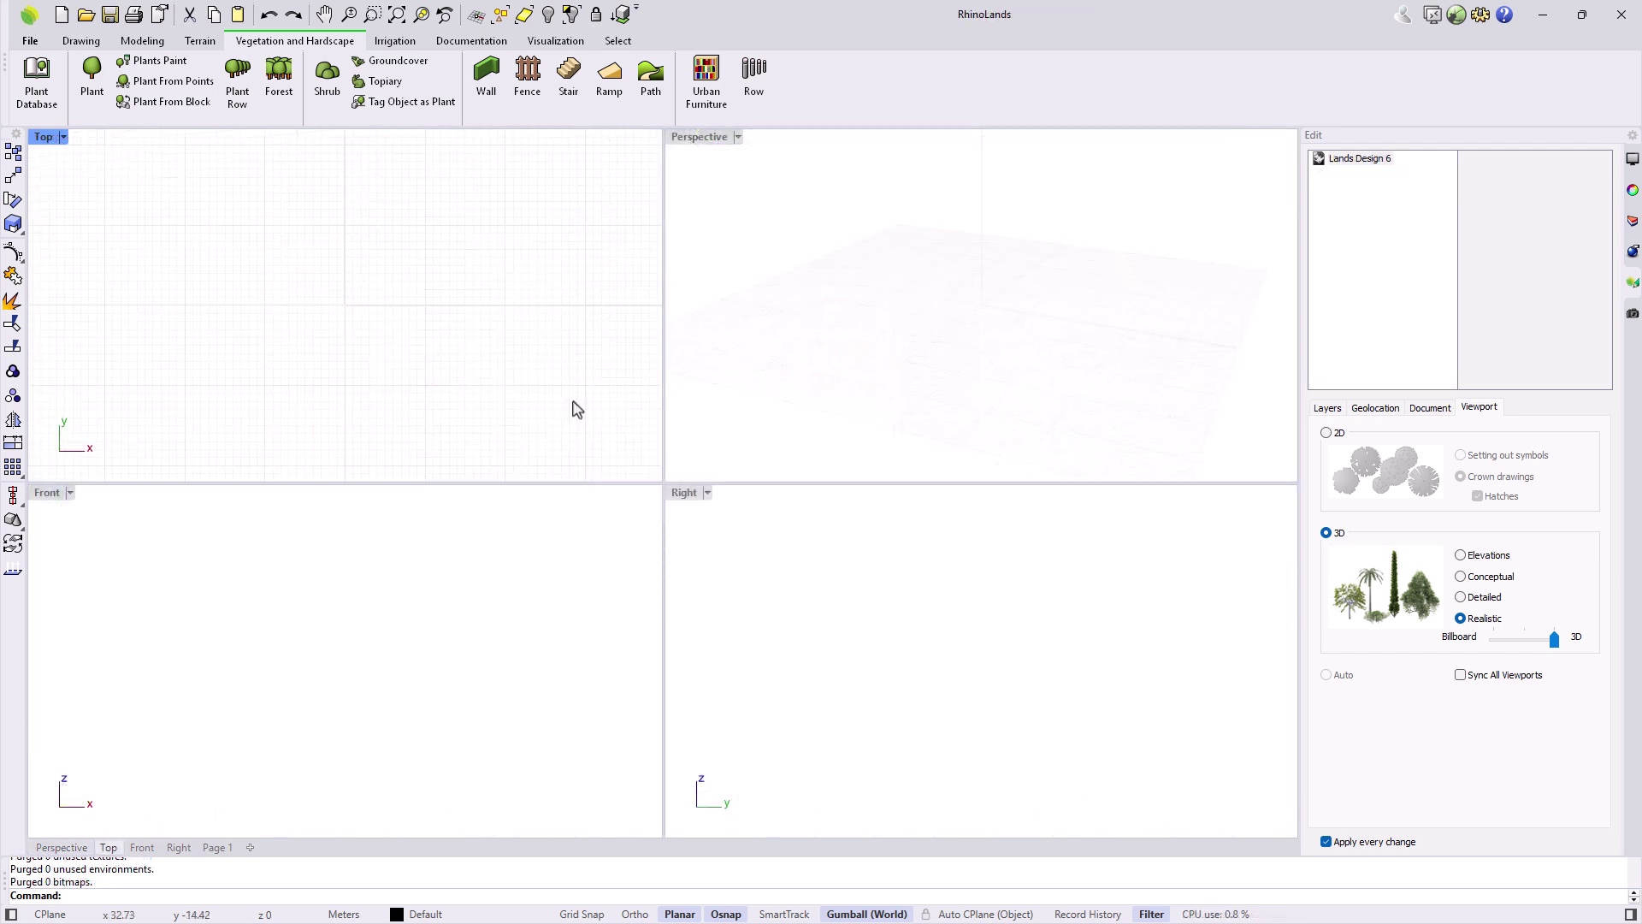
# Import the SketchUp file 473-60HS_S-2.skp from the desktop and fit the whole bench in all viewports
pyautogui.click(30, 28)
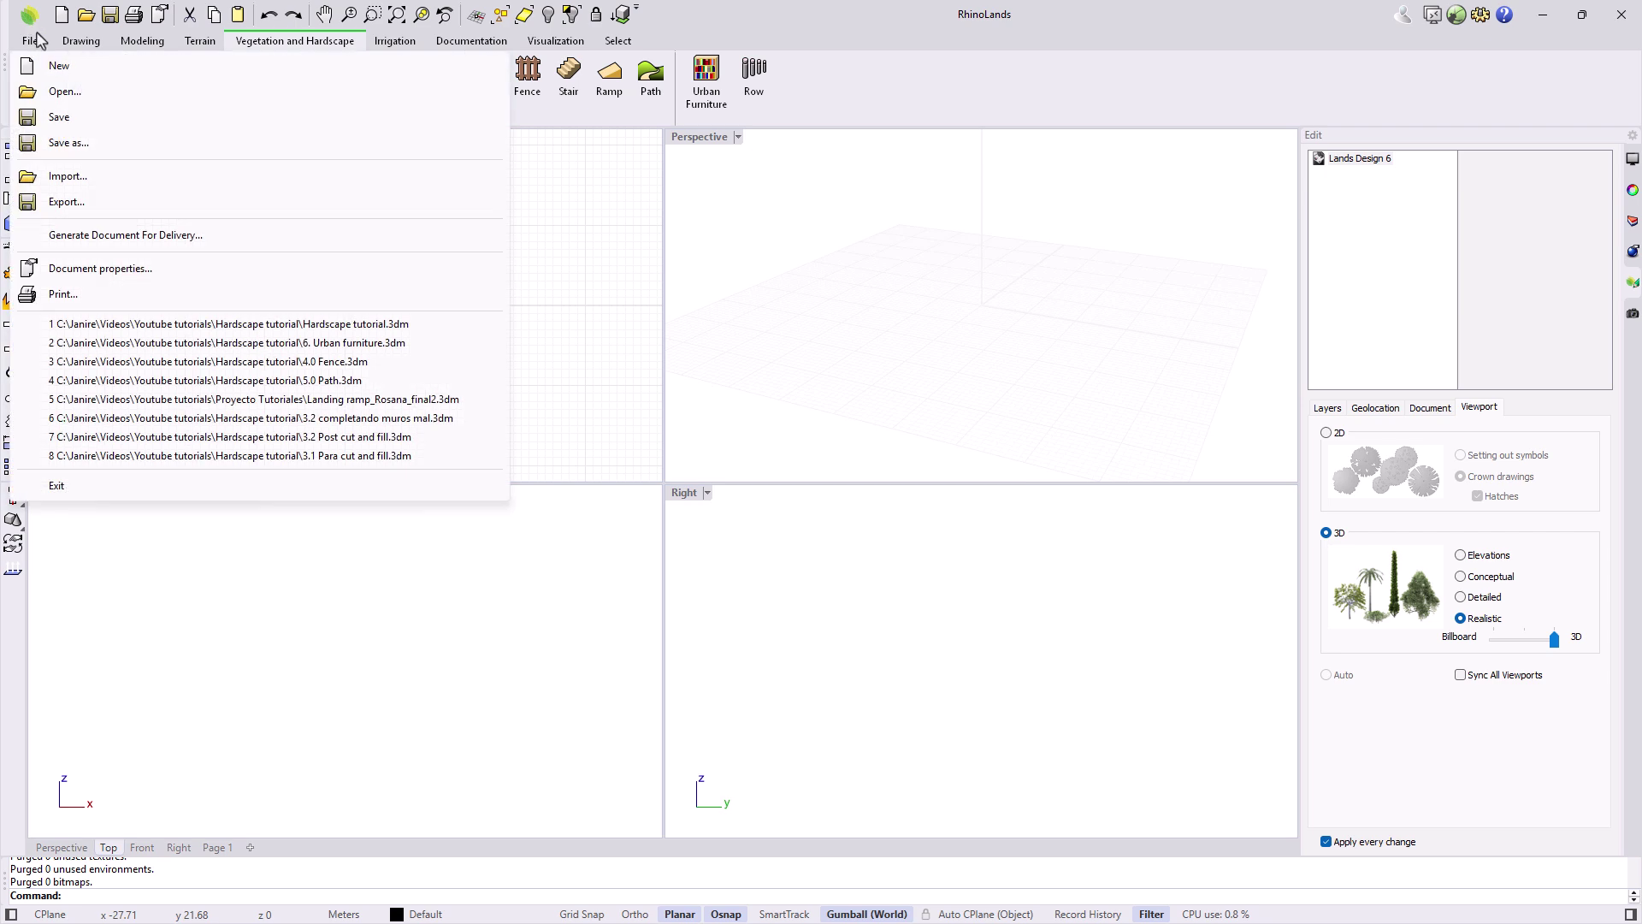
pyautogui.click(68, 176)
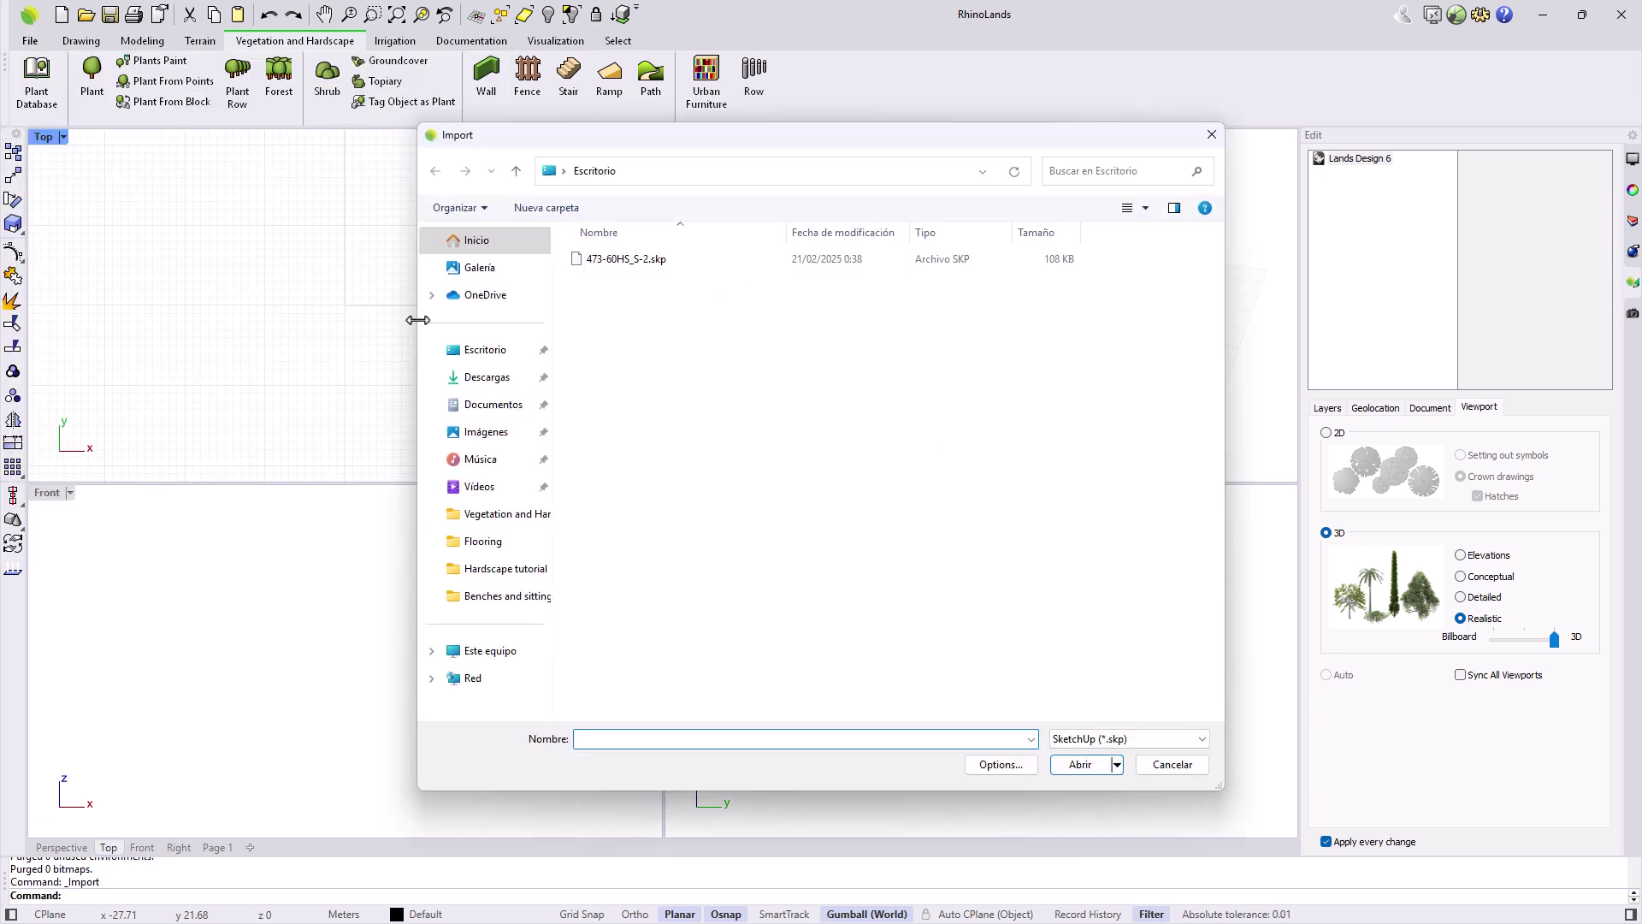
pyautogui.click(598, 261)
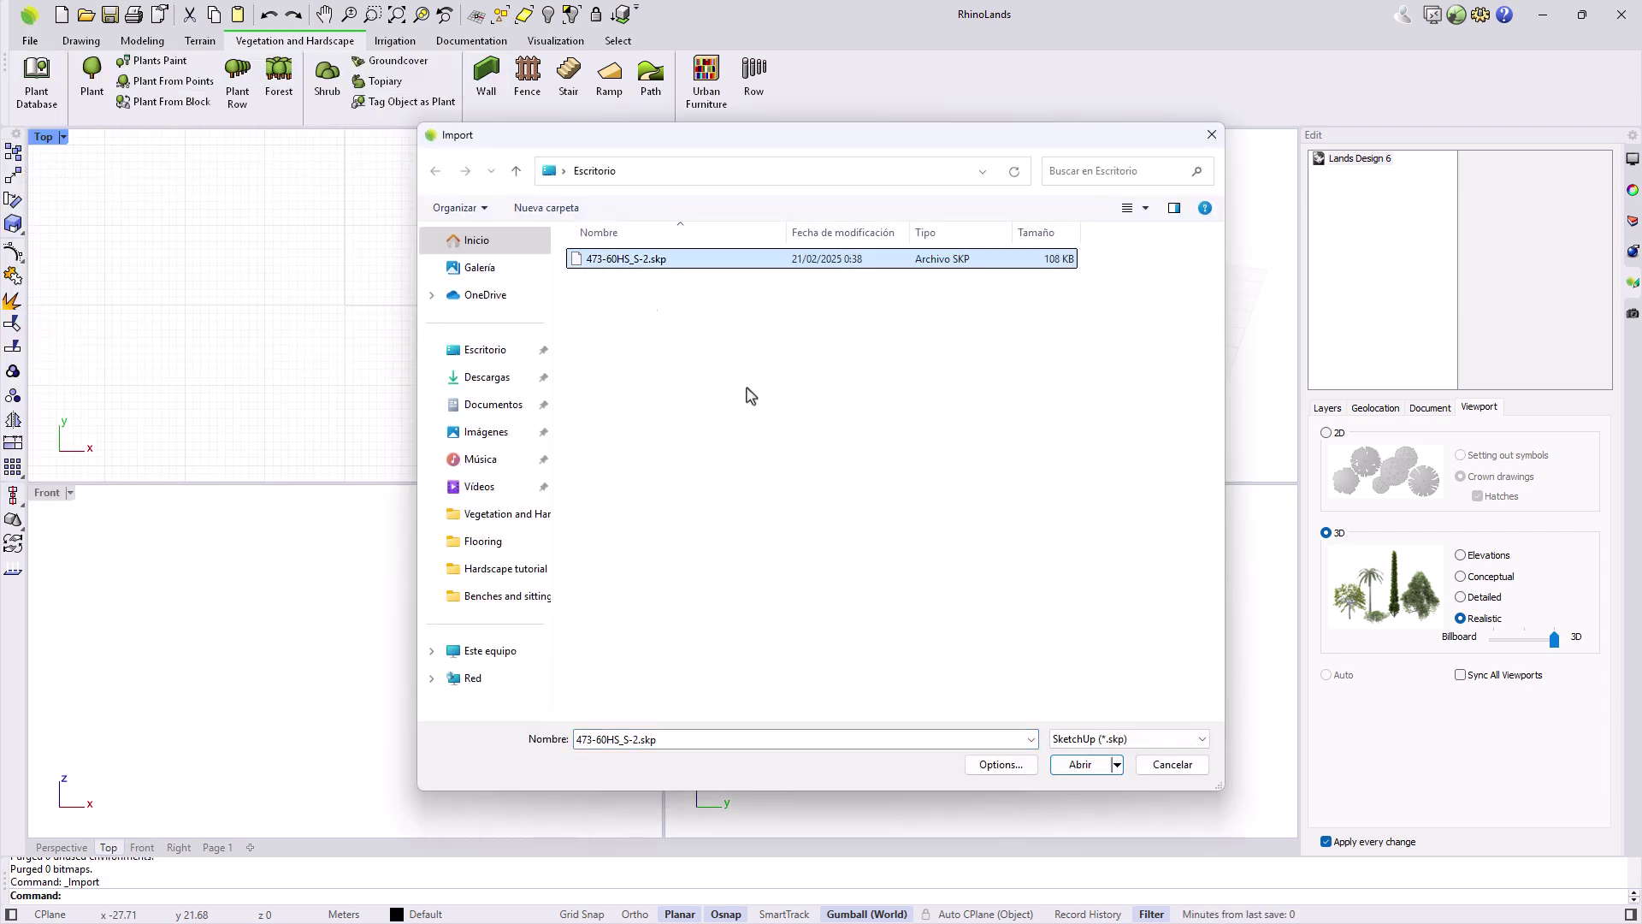
pyautogui.click(1112, 739)
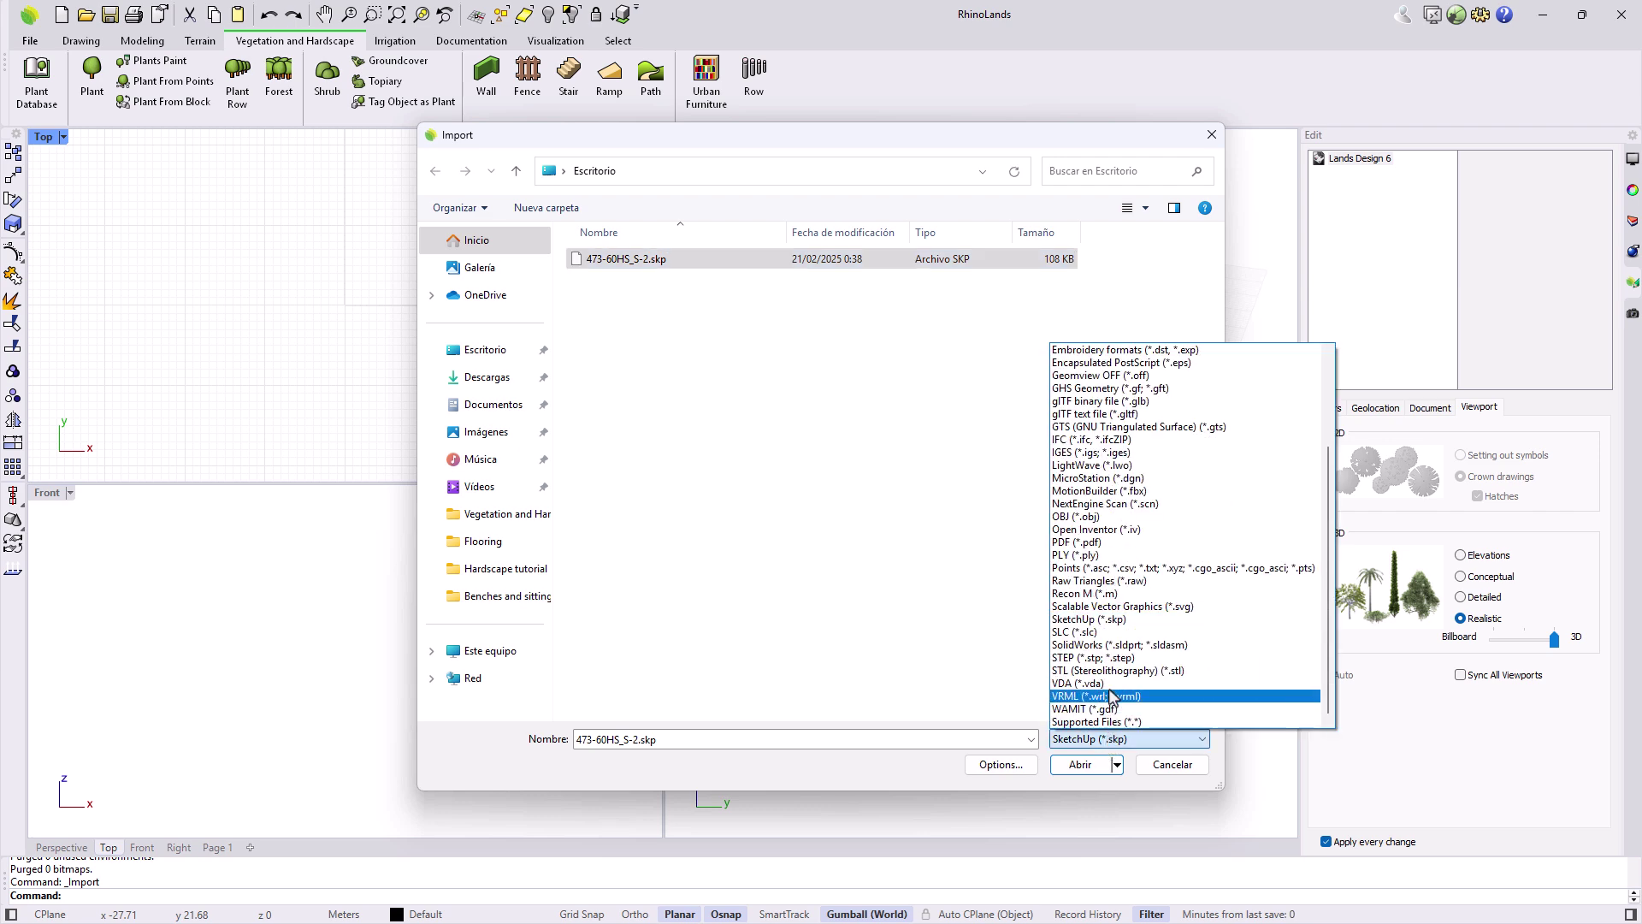
pyautogui.press('Escape')
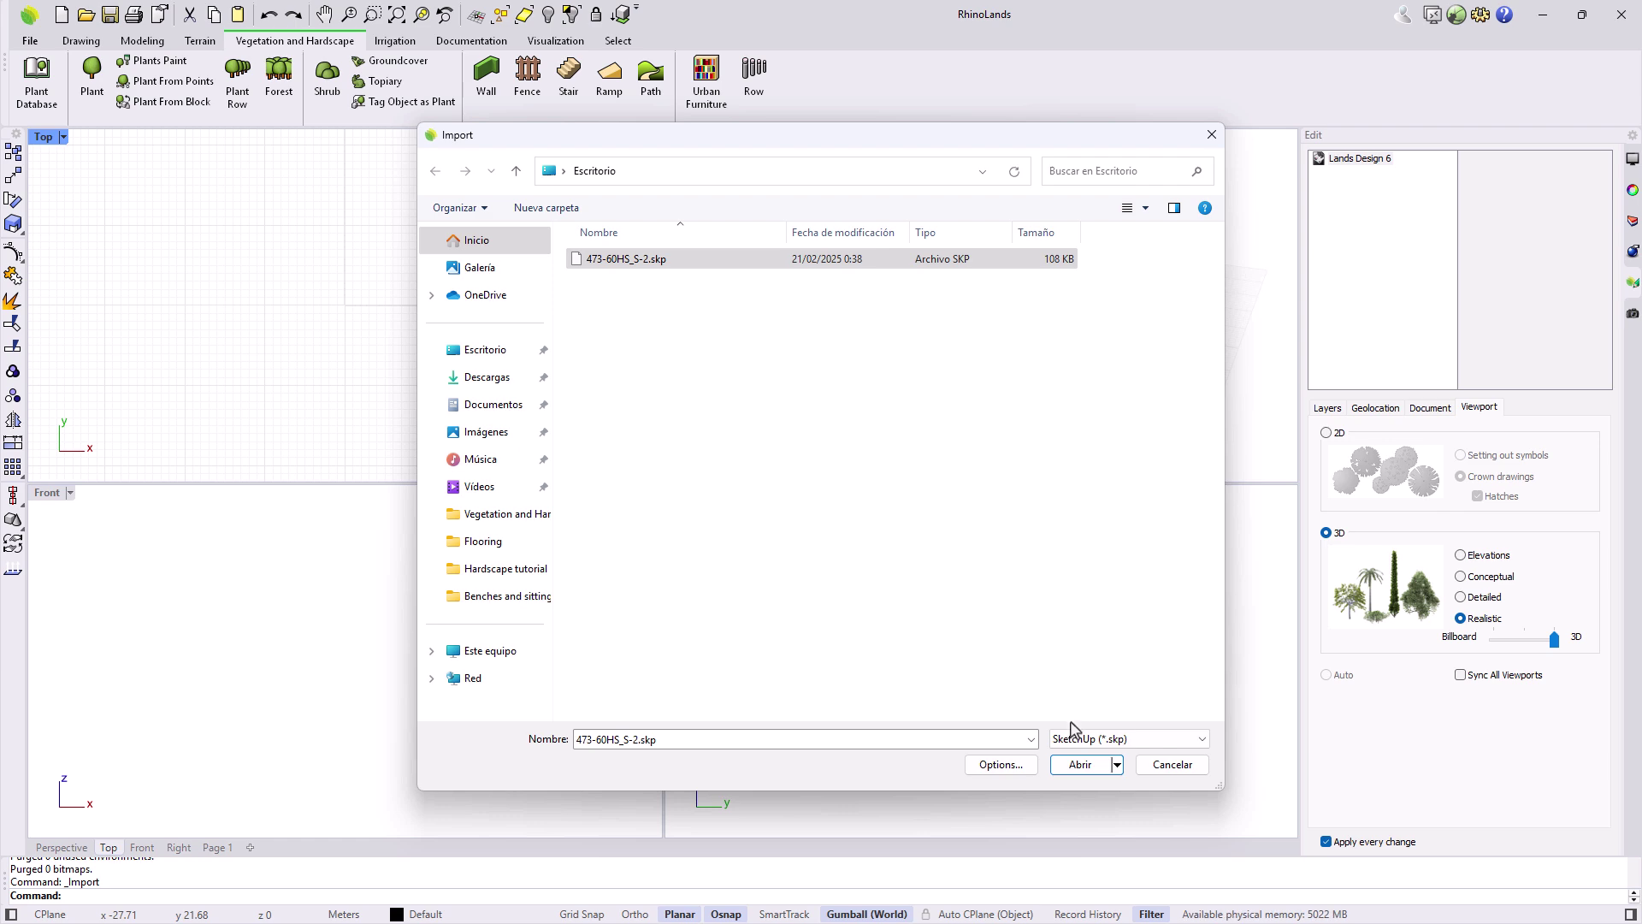
pyautogui.click(1075, 764)
pyautogui.click(774, 602)
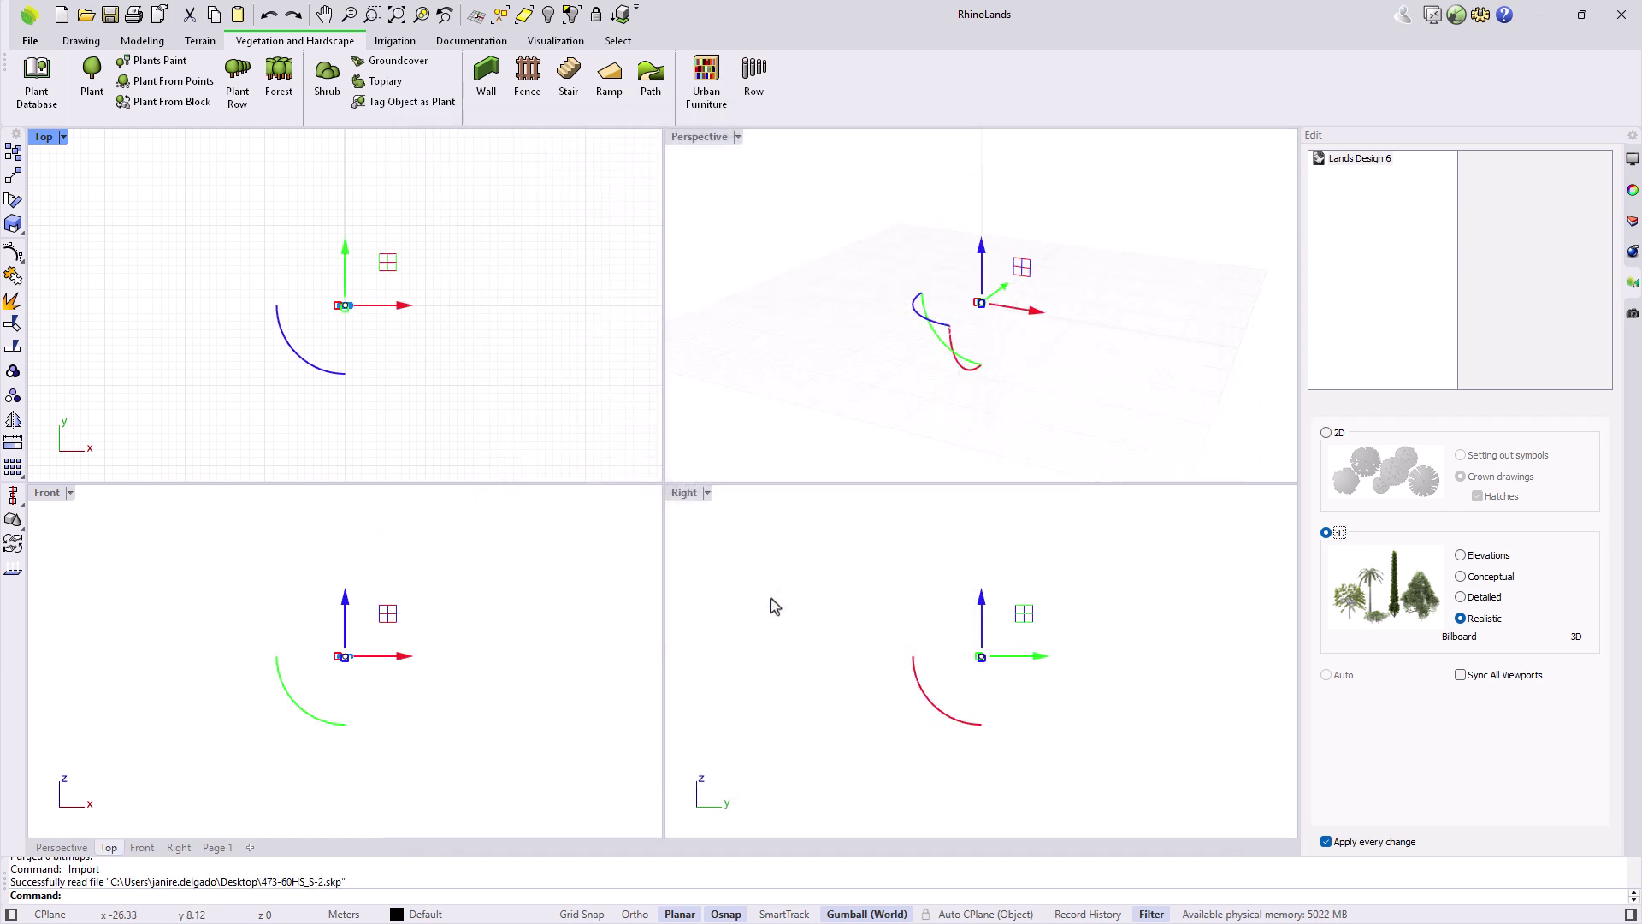
pyautogui.rightClick(397, 14)
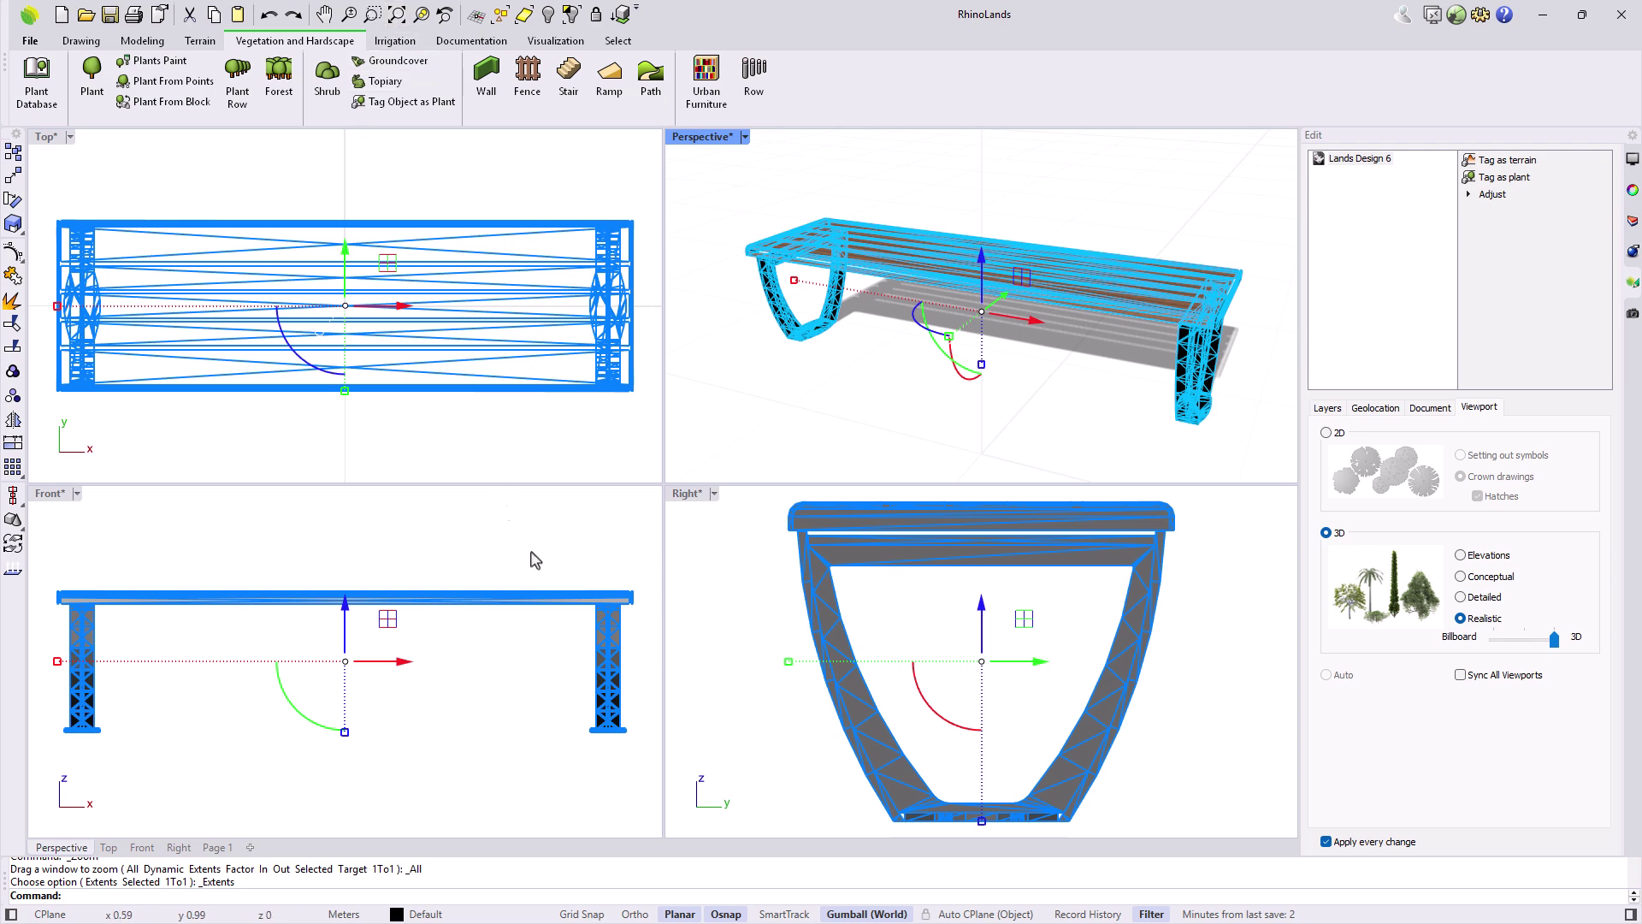
pyautogui.scroll(-2, 782, 413)
pyautogui.click(782, 412)
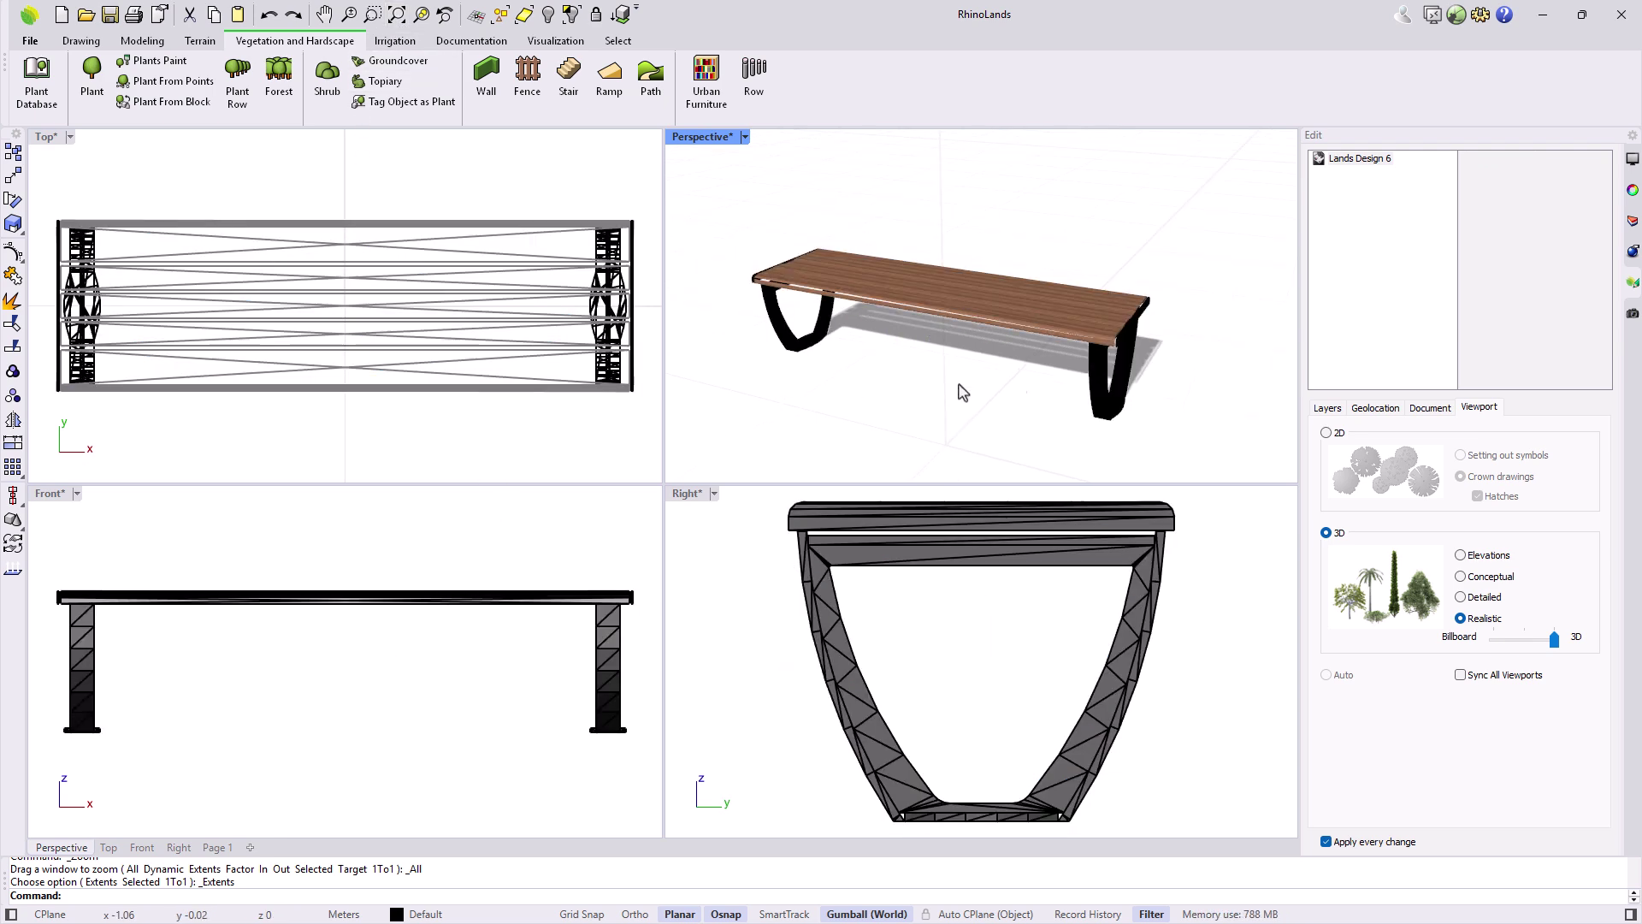
# Examine which layer holds the imported bench and how it sits relative to the origin and ground plane
pyautogui.scroll(-3, 1074, 389)
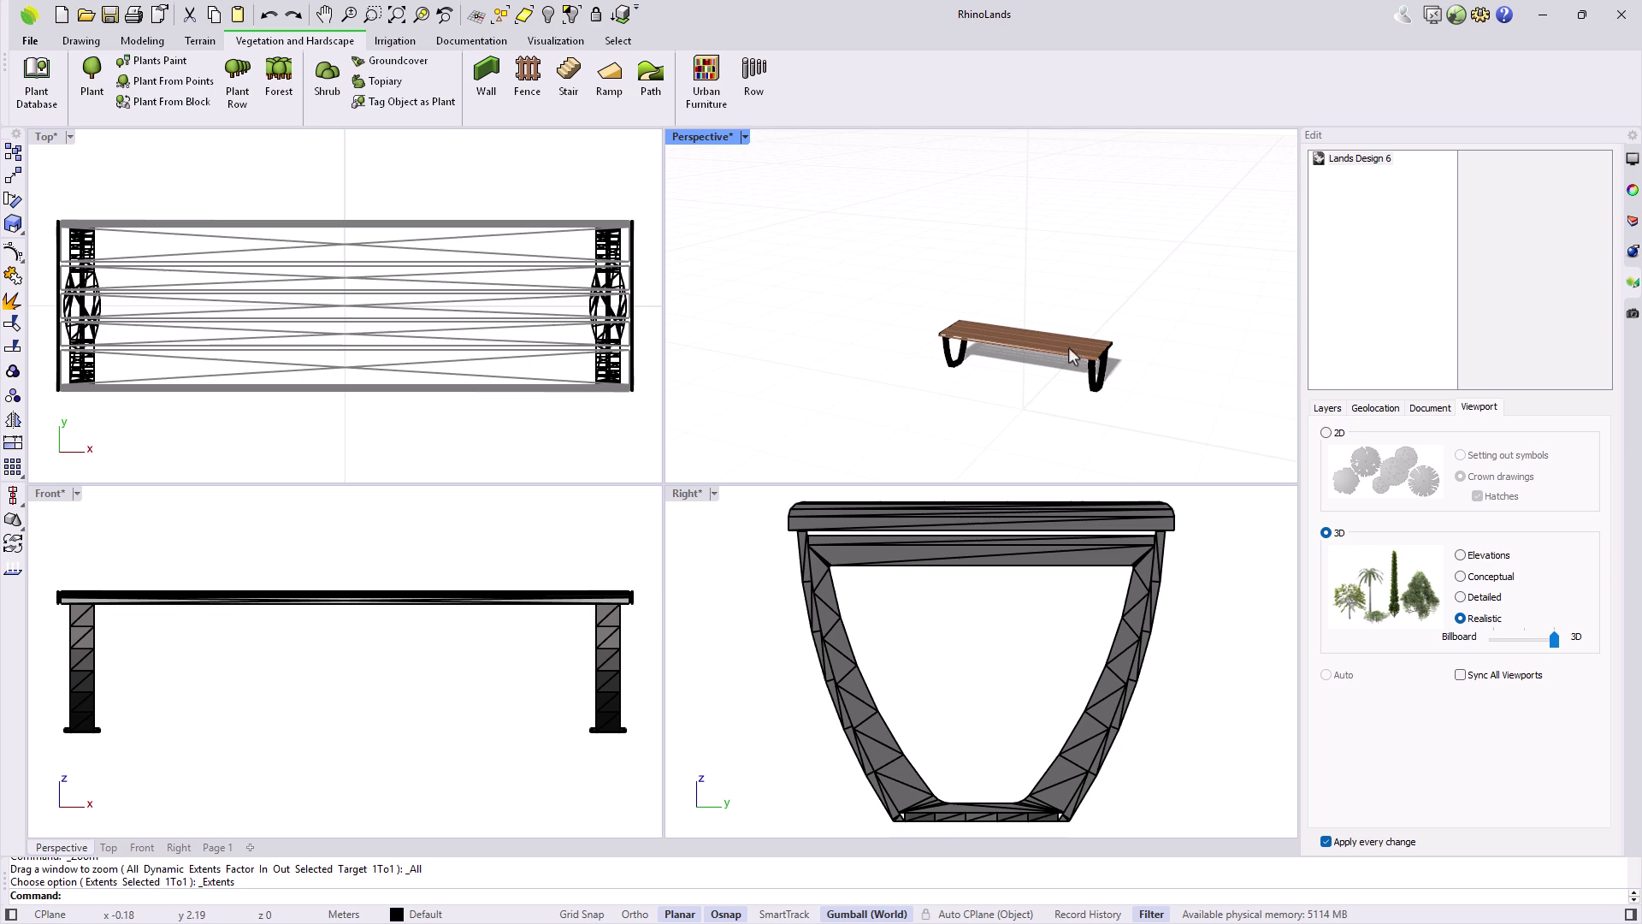
pyautogui.click(1631, 223)
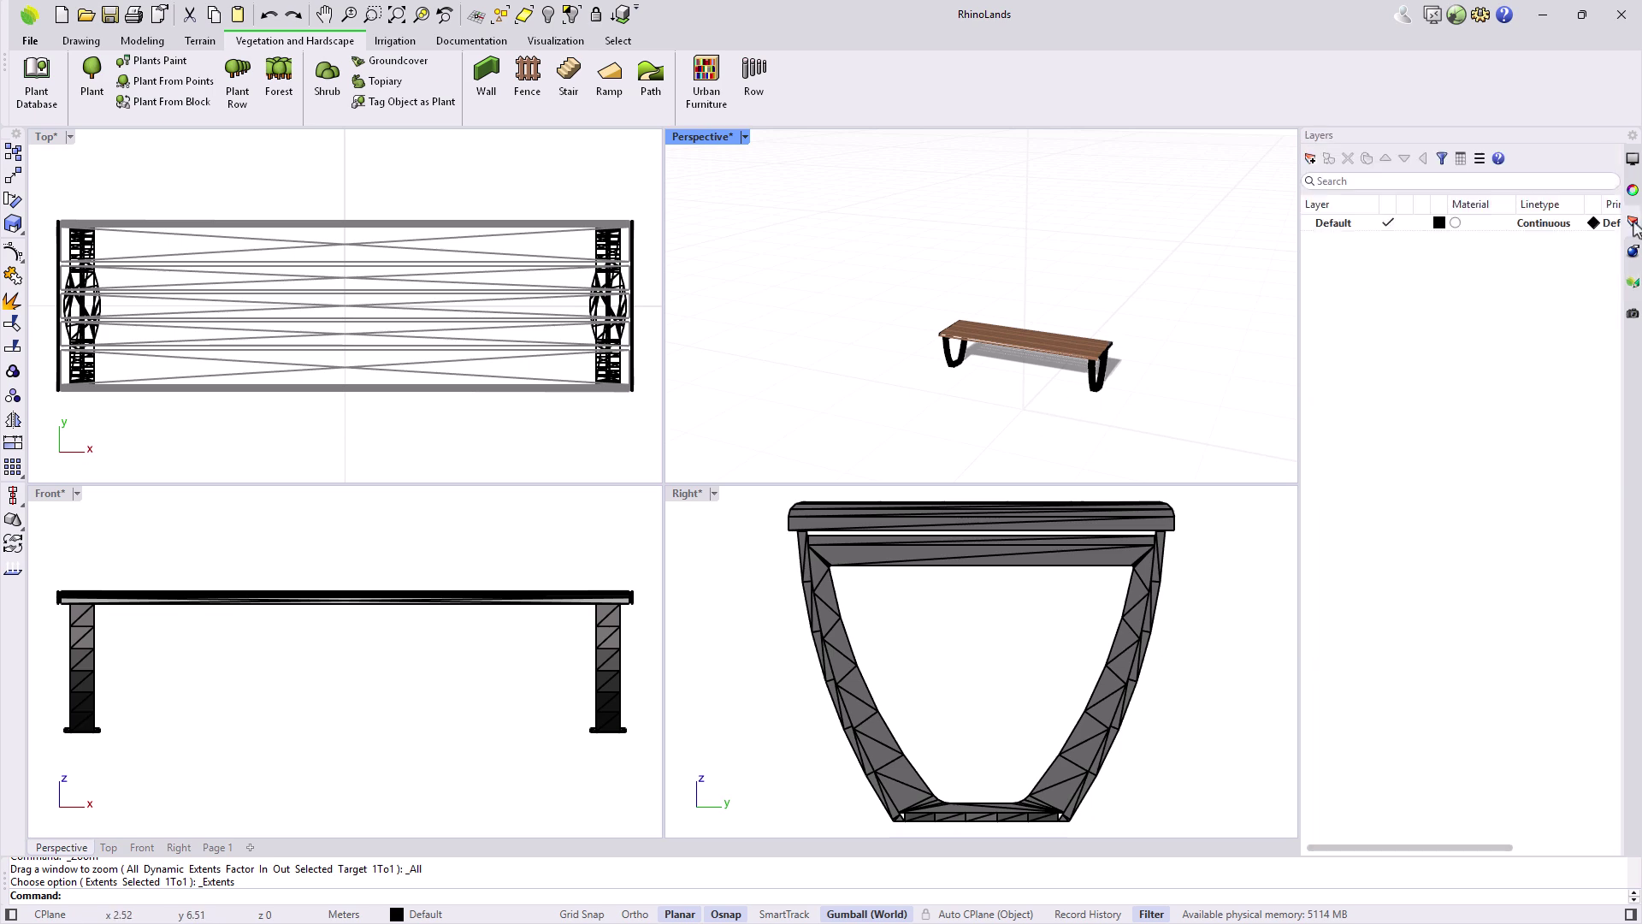
pyautogui.click(1329, 224)
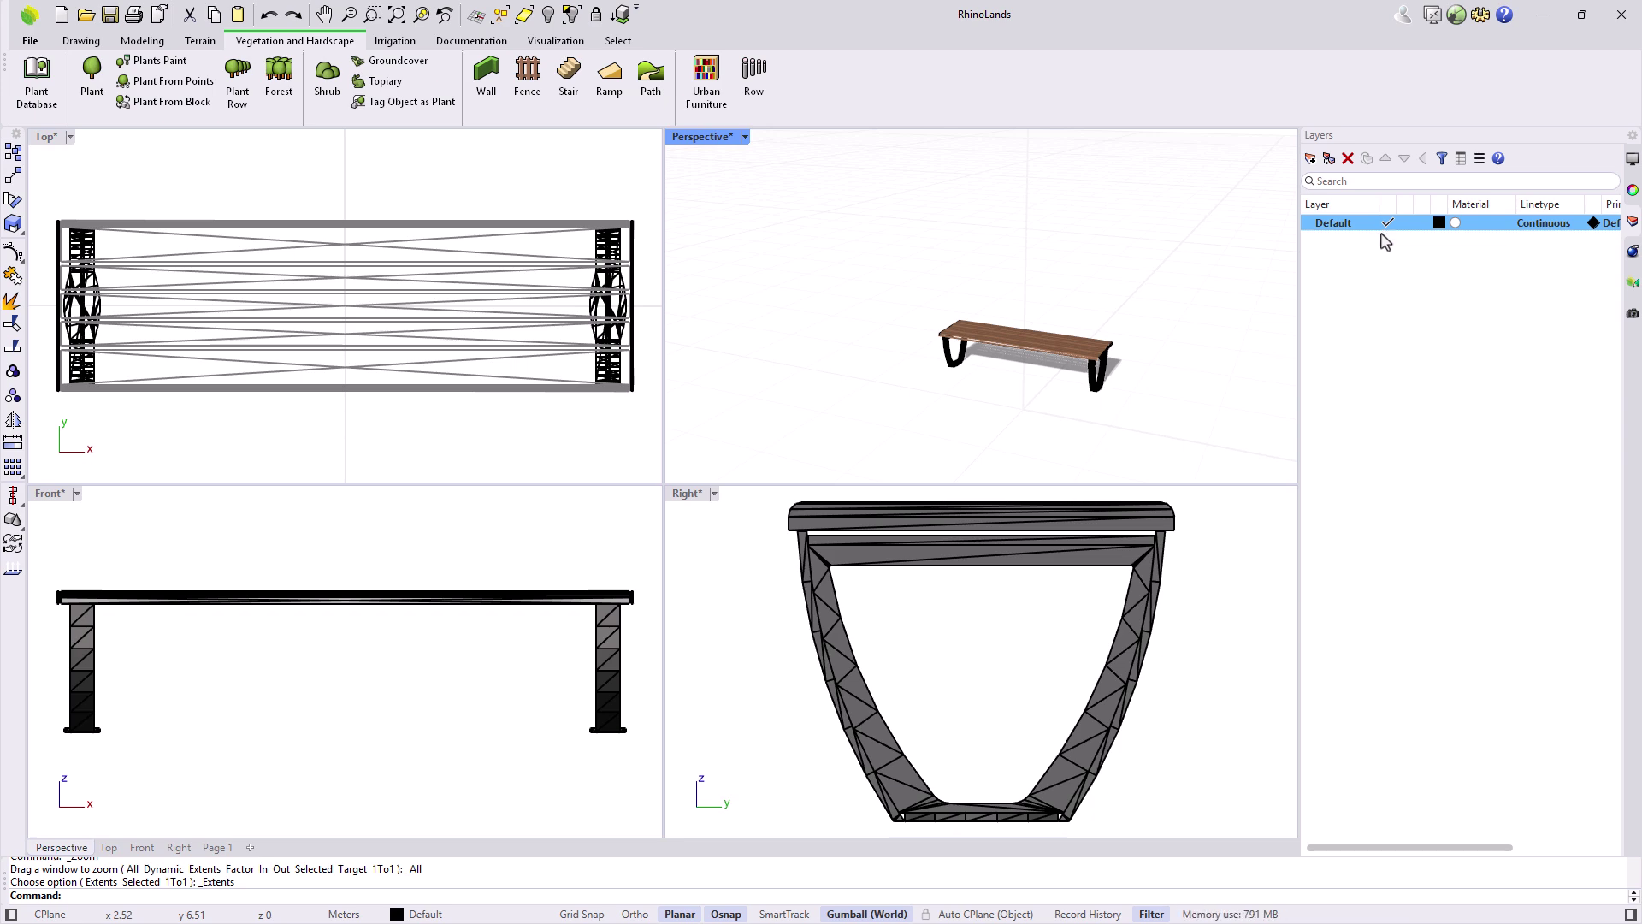
pyautogui.scroll(-5, 470, 356)
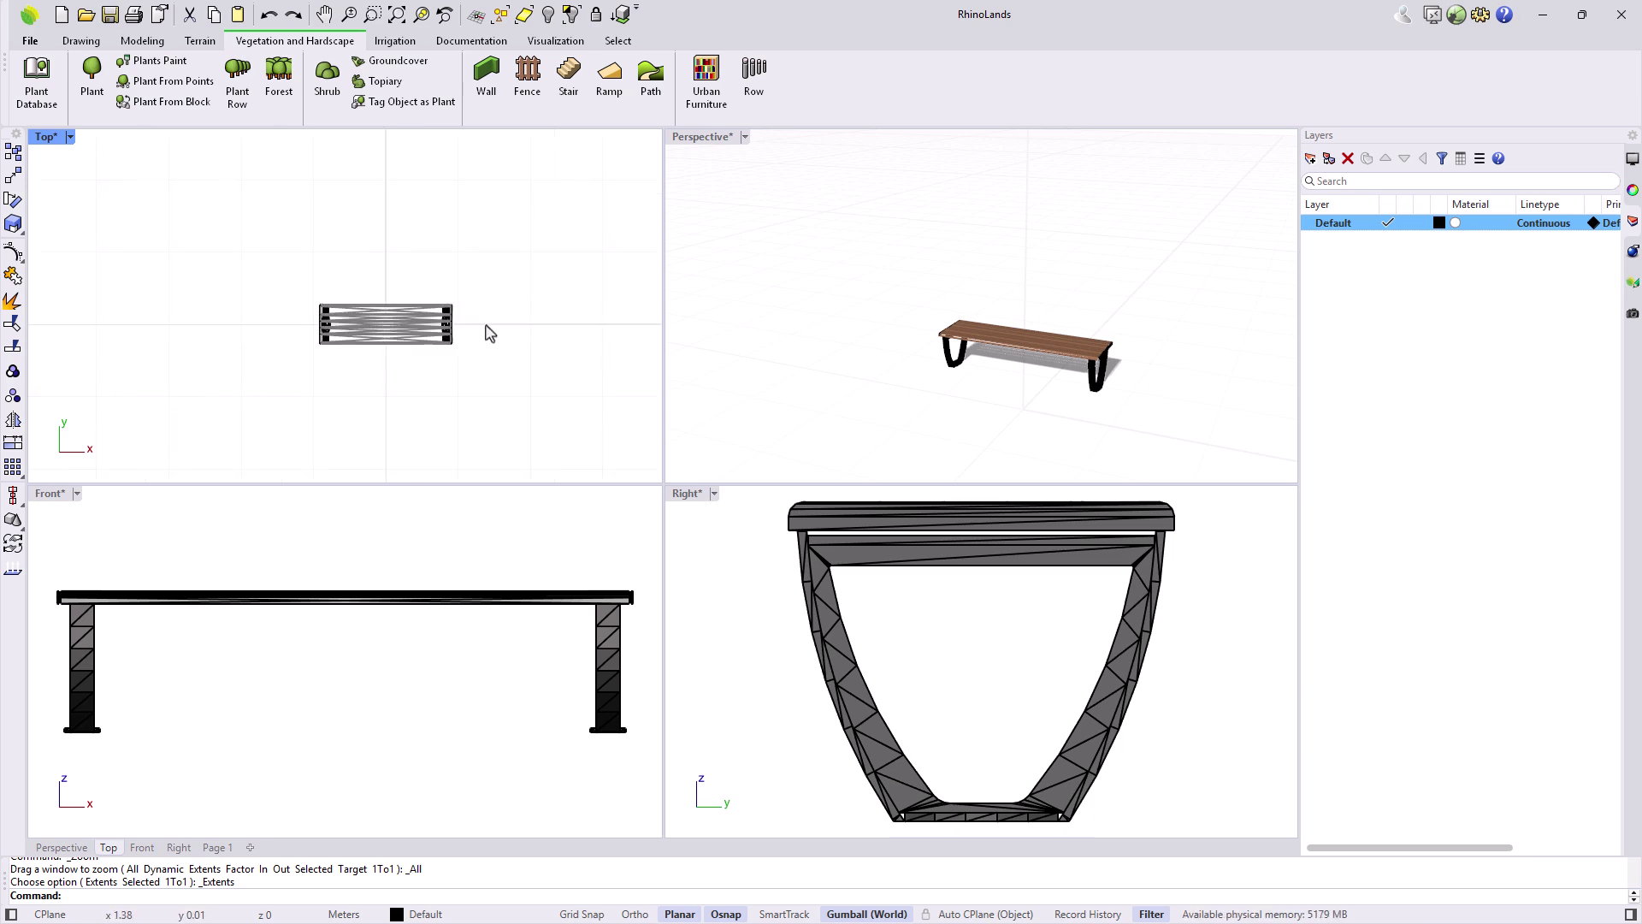
pyautogui.moveTo(1010, 423)
pyautogui.mouseDown(button='right')
pyautogui.moveTo(1055, 402)
pyautogui.moveTo(1038, 423)
pyautogui.mouseUp(button='right')
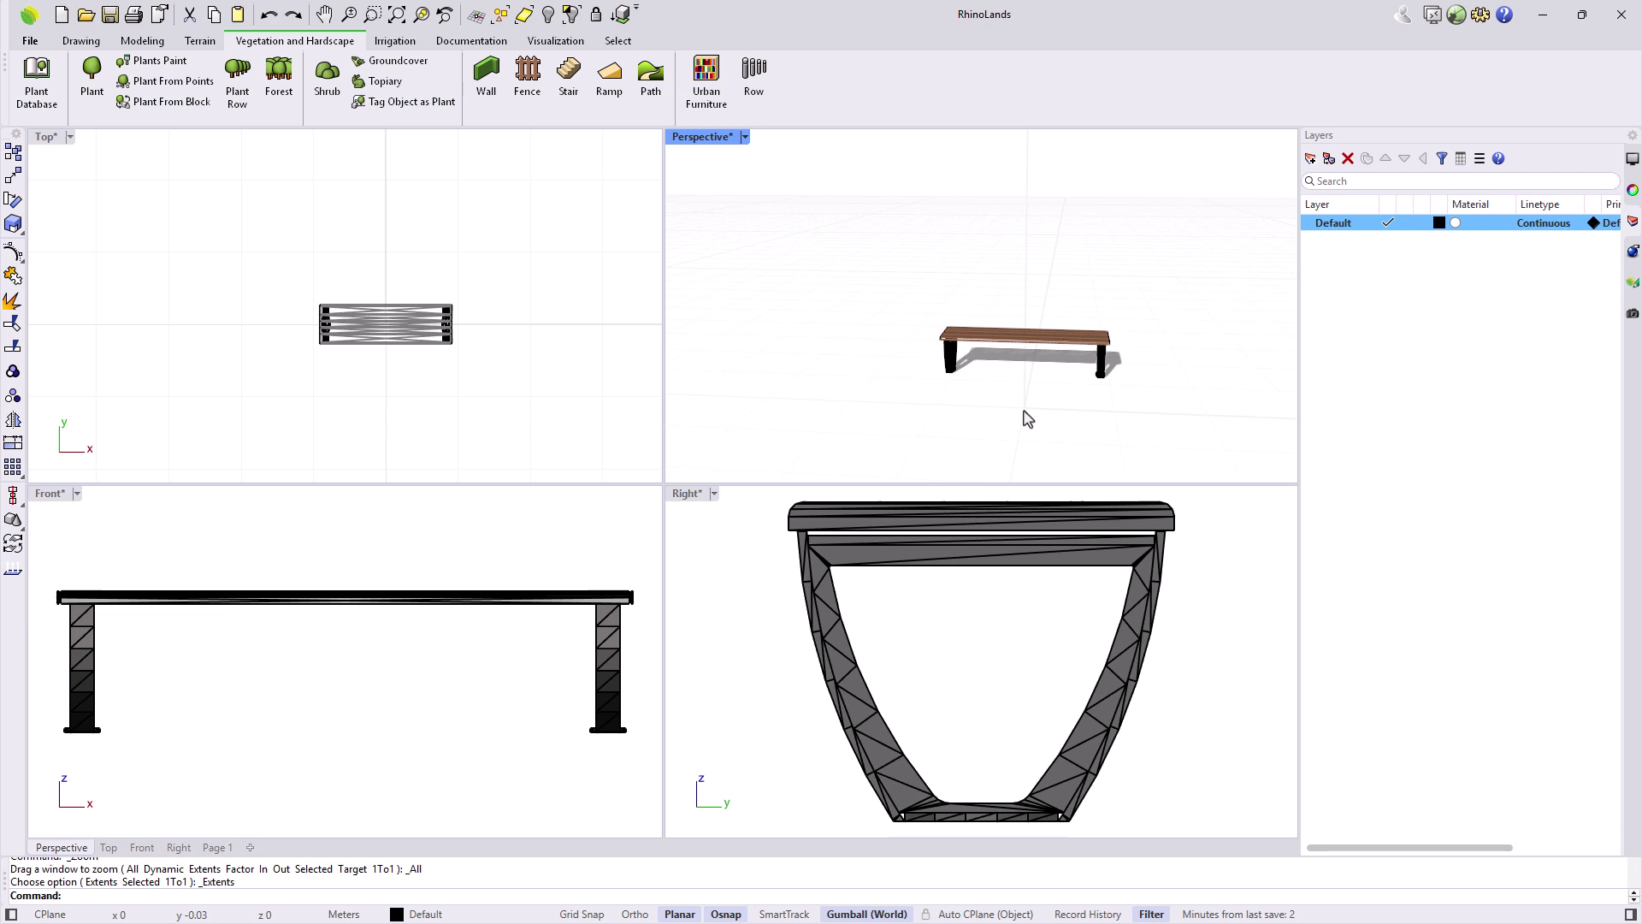
pyautogui.moveTo(1026, 403); pyautogui.dragTo(1018, 401, button='right')
pyautogui.scroll(1, 1023, 409)
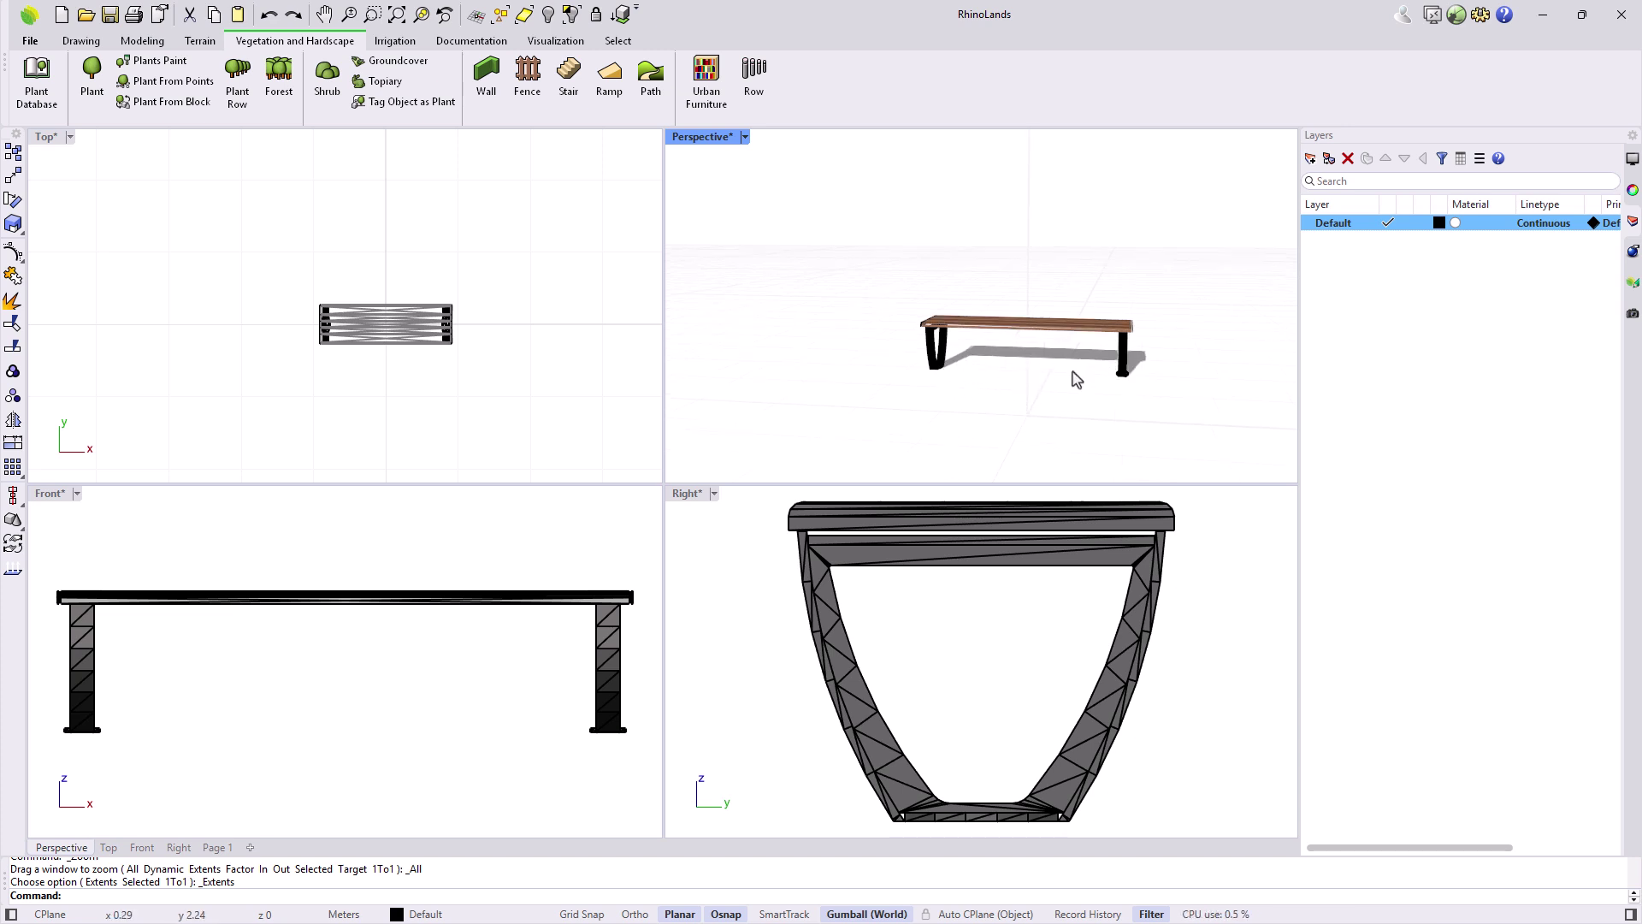
# Group all the meshes of the imported bench
pyautogui.scroll(-5, 530, 631)
pyautogui.moveTo(193, 551); pyautogui.dragTo(634, 744)
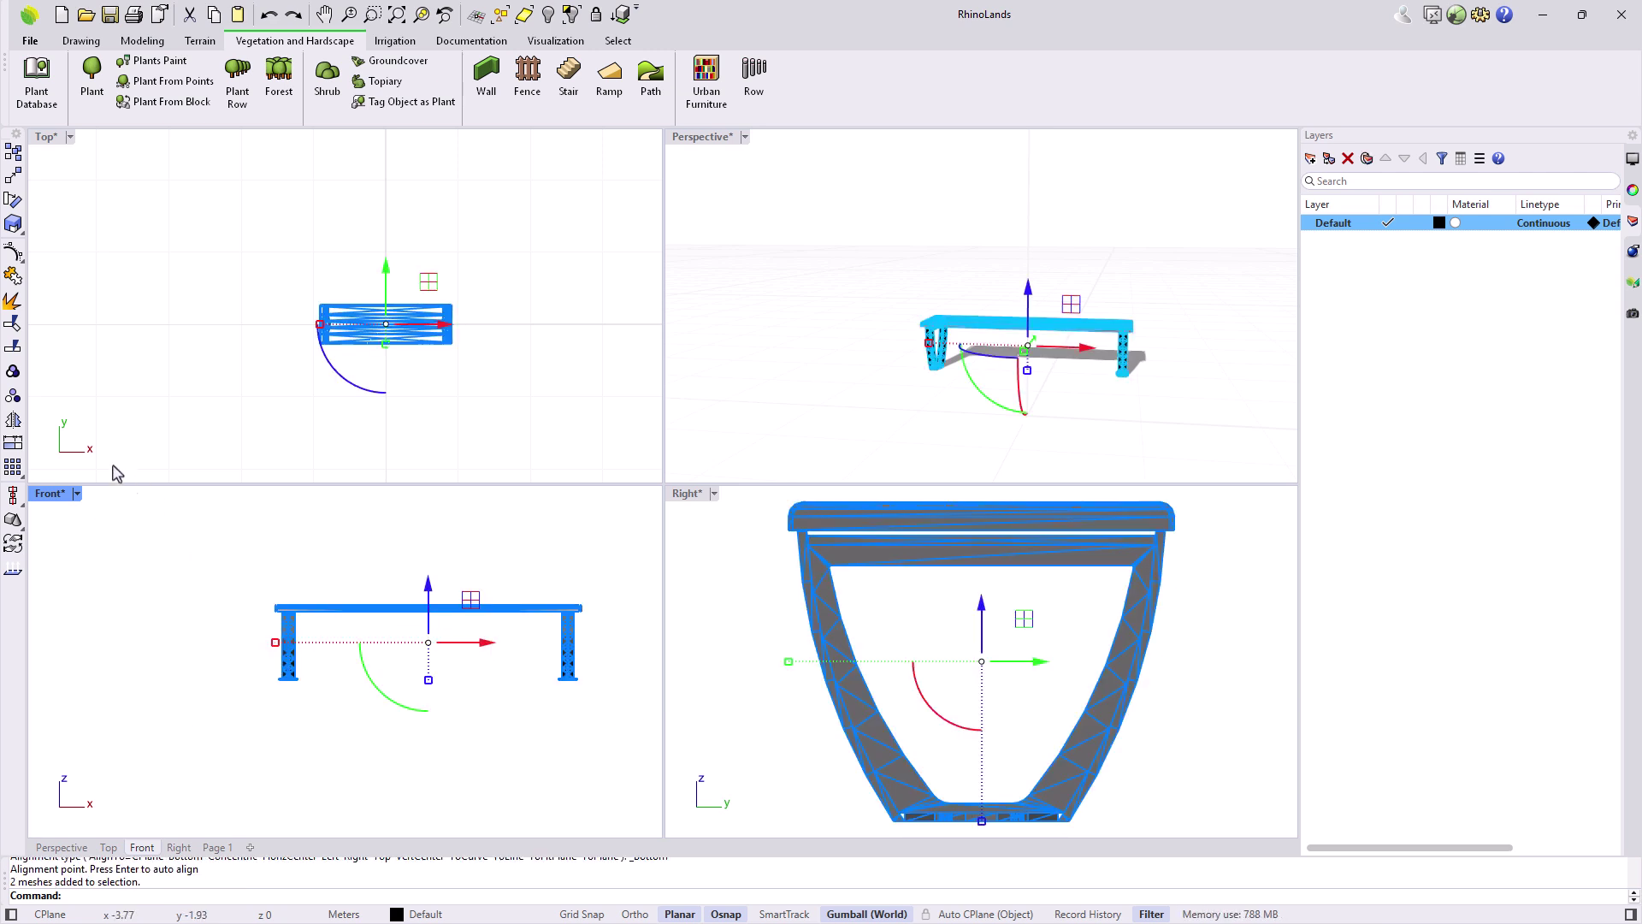
pyautogui.click(14, 373)
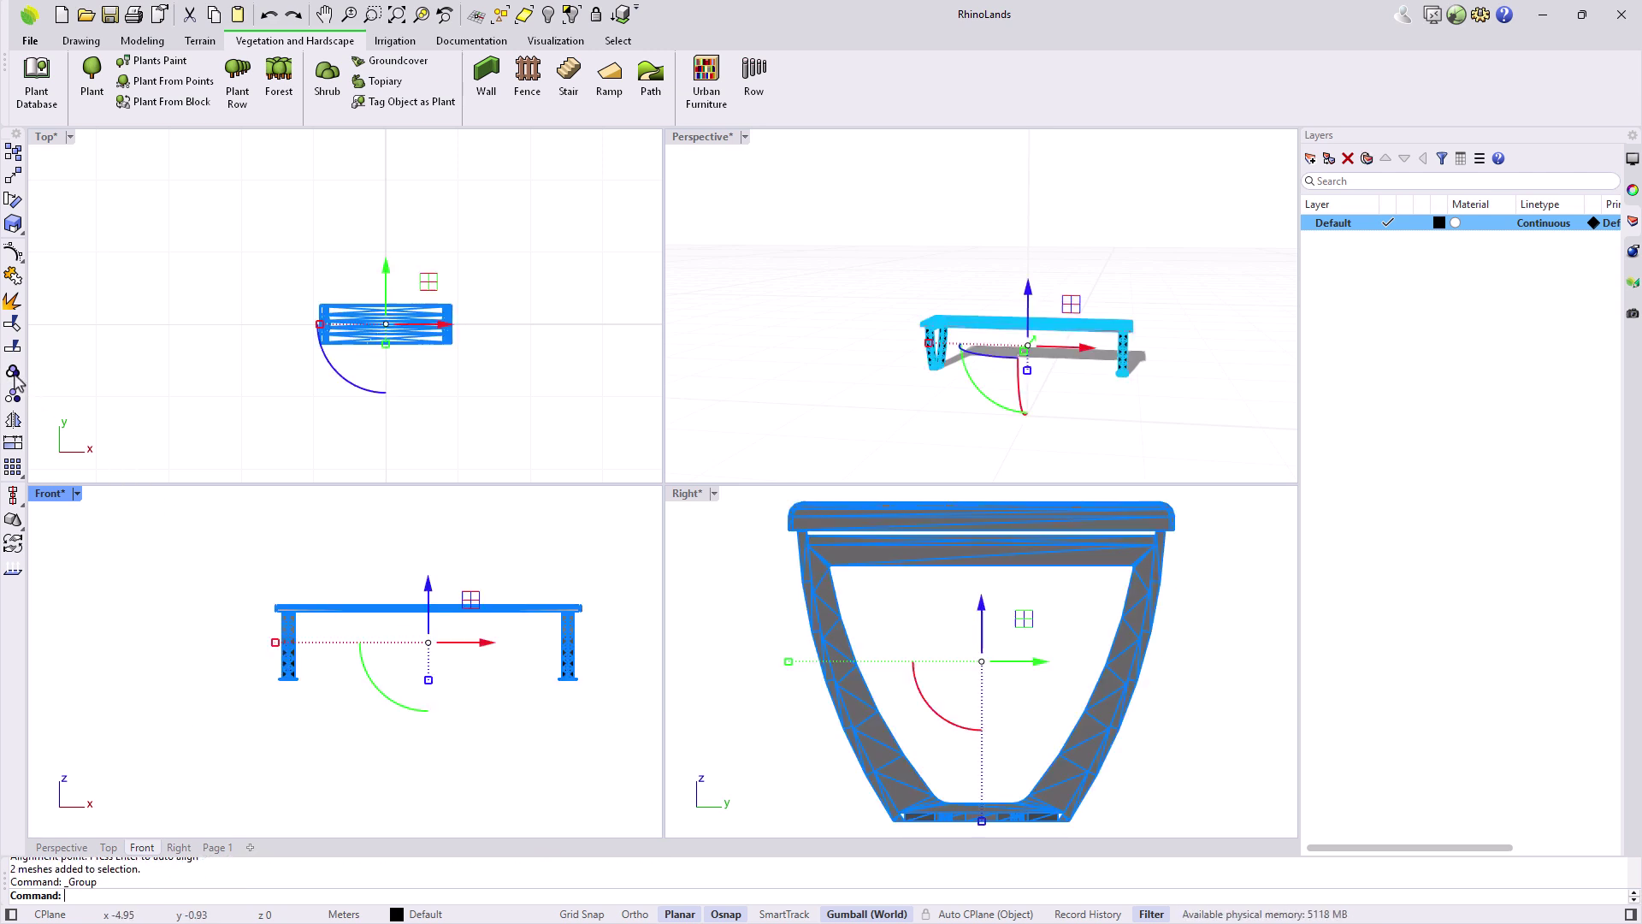
# Align the bottom of the grouped bench to 0 in the Front view
pyautogui.click(23, 503)
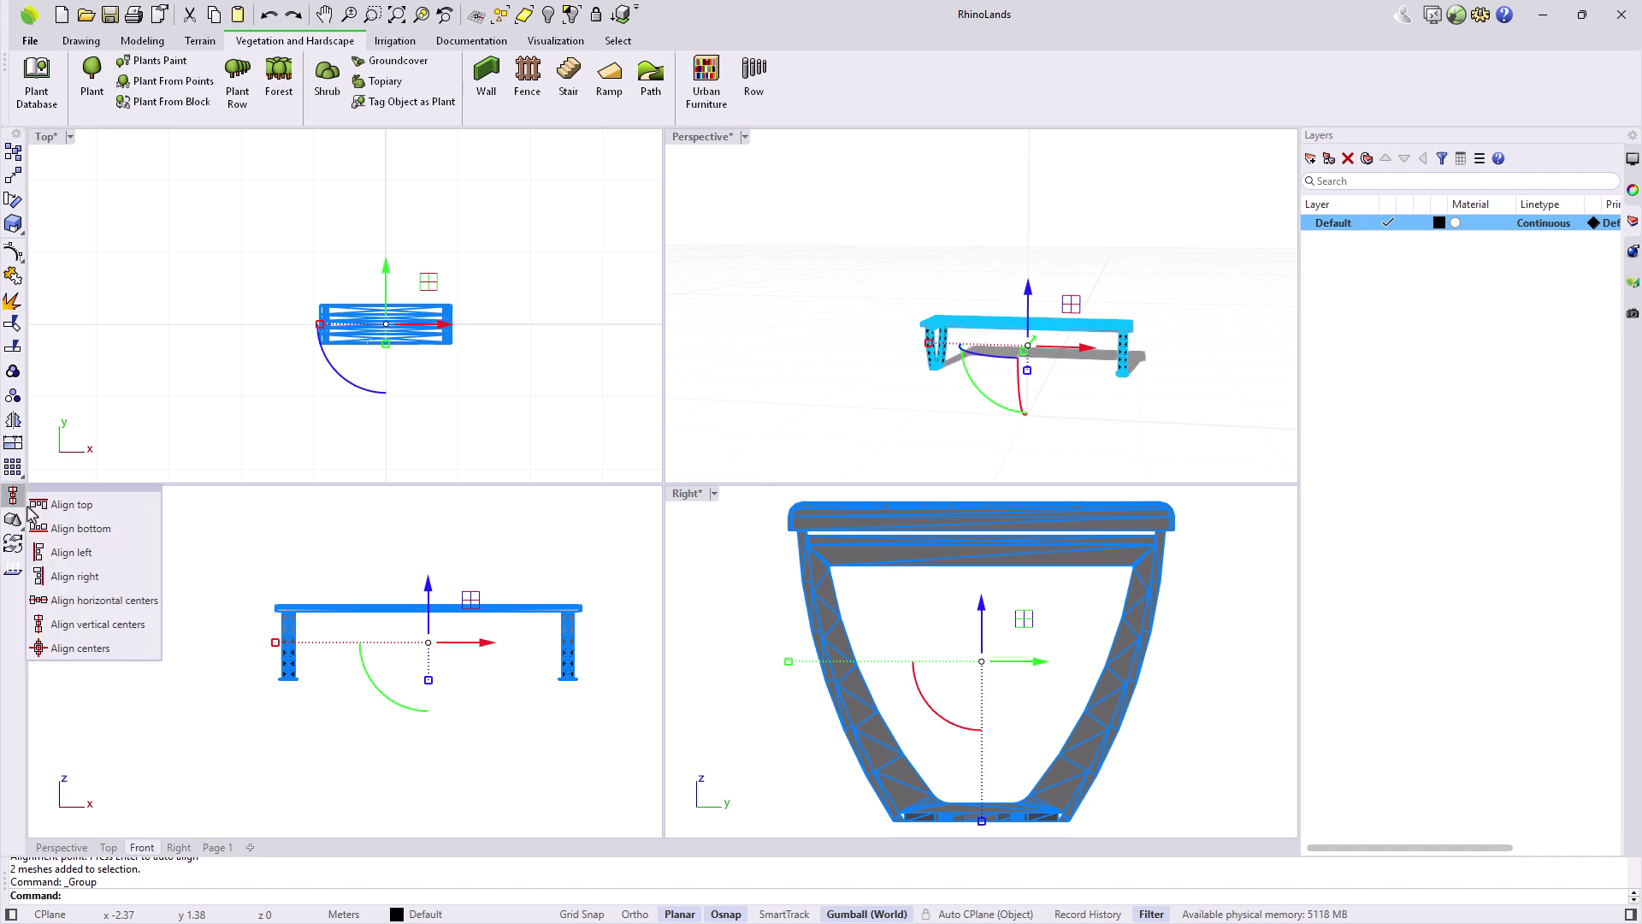
pyautogui.click(82, 528)
pyautogui.write('0')
pyautogui.press('Return')
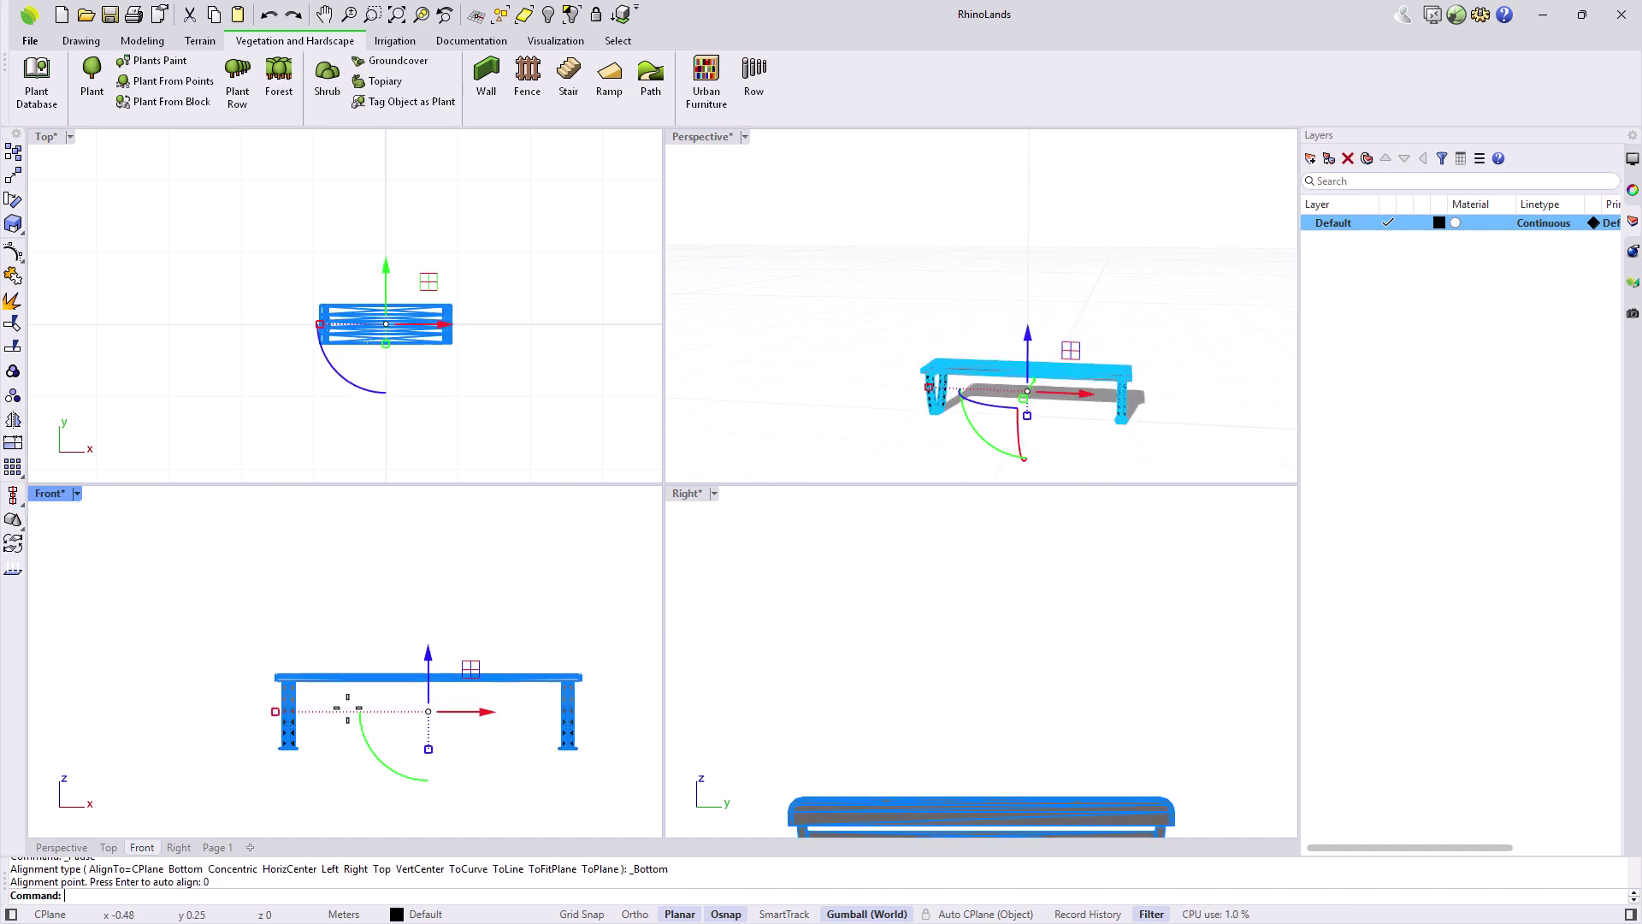
pyautogui.click(400, 653)
# Maximize the Perspective viewport and frame the whole bench from a raised corner angle
pyautogui.doubleClick(689, 141)
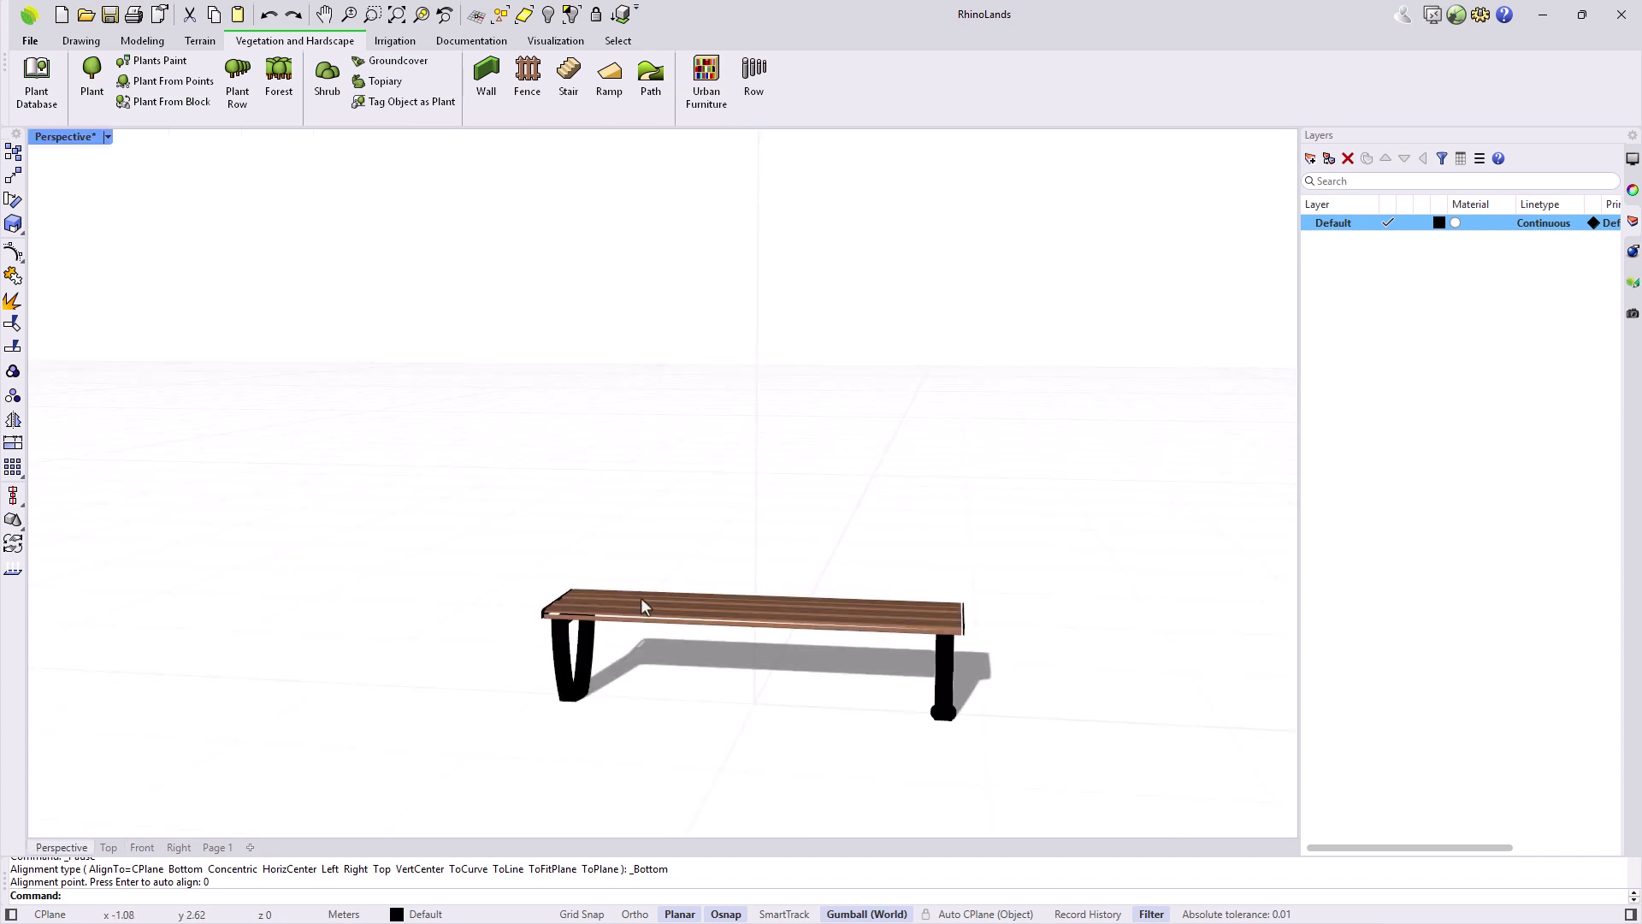
pyautogui.rightClick(396, 14)
pyautogui.moveTo(561, 461); pyautogui.dragTo(689, 661, button='right')
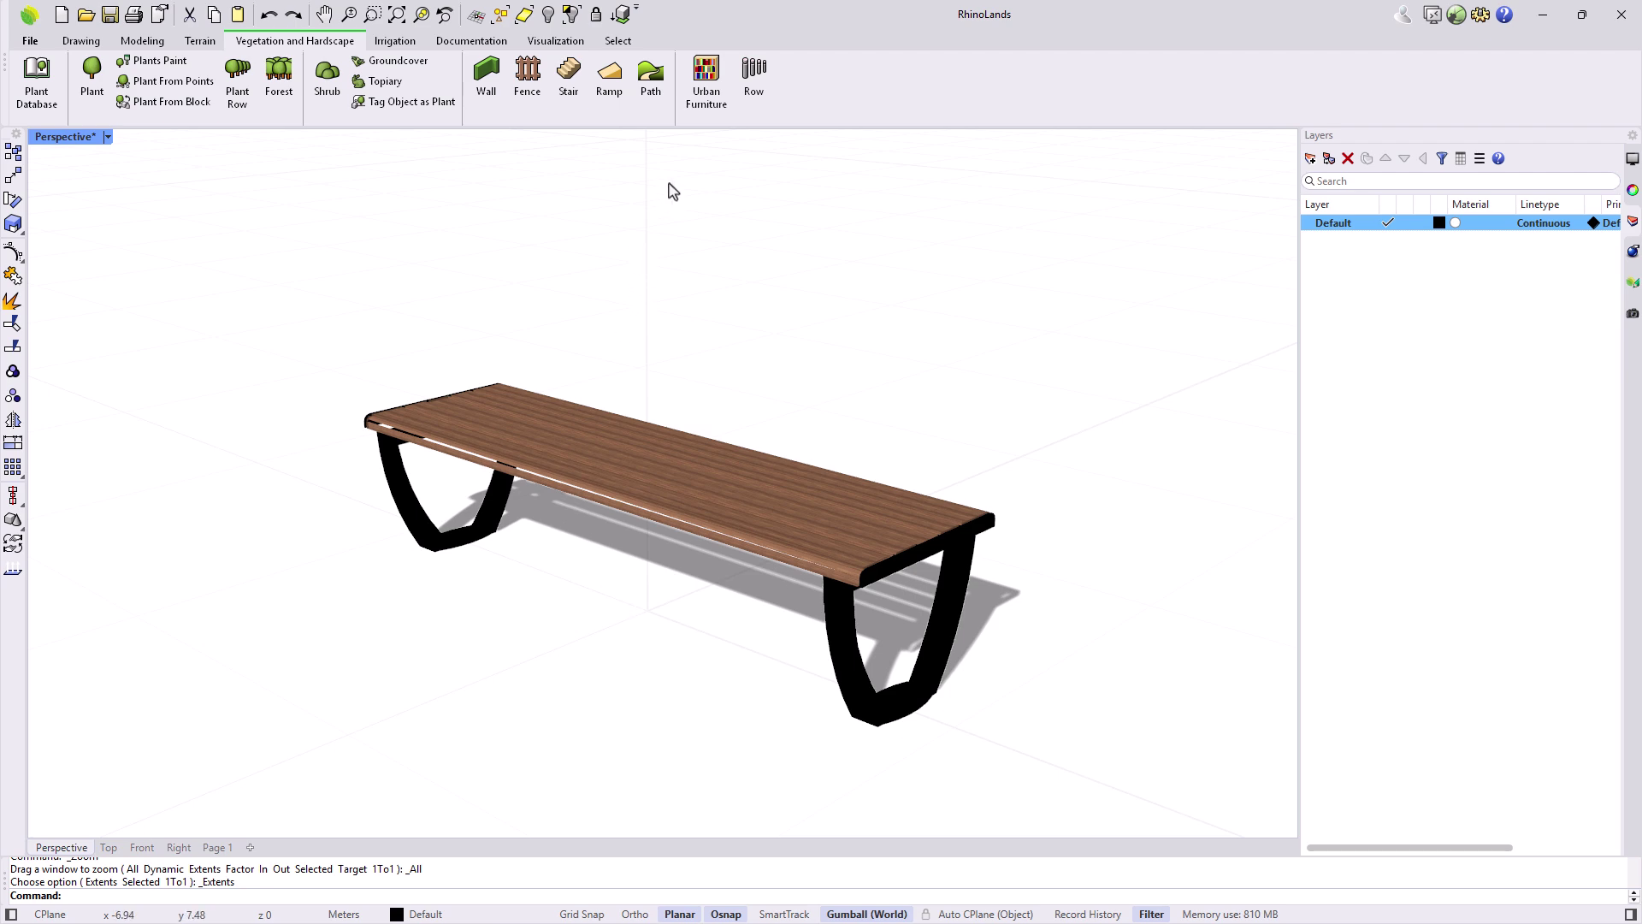
# Copy the folder path of the Benches and sitting category from the urban furniture library
pyautogui.click(703, 111)
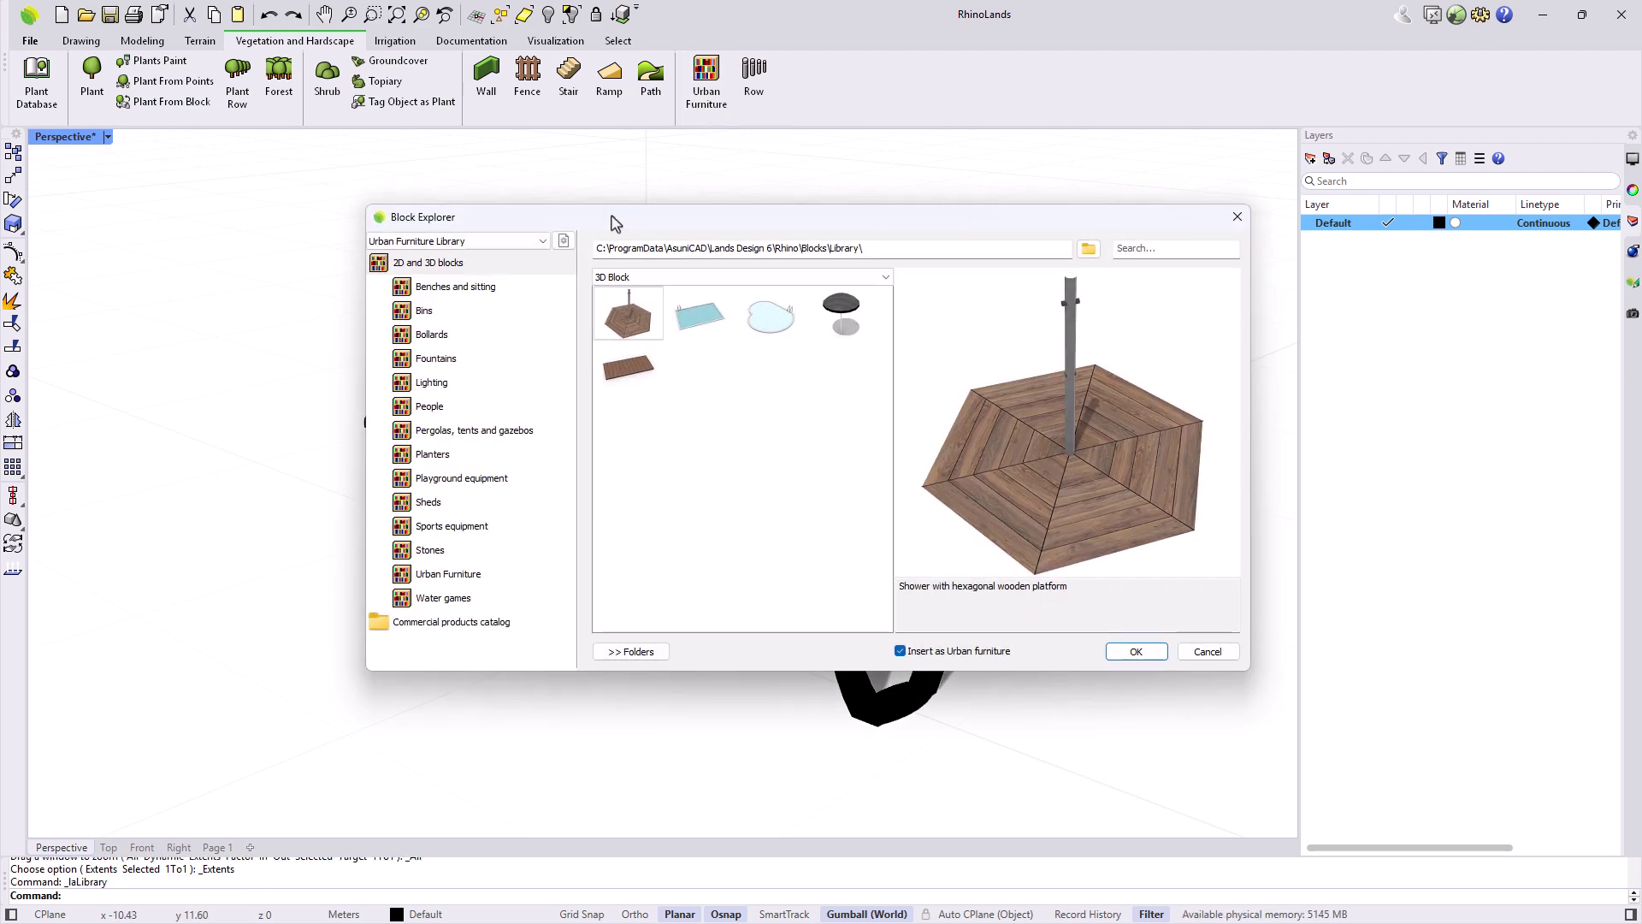
pyautogui.click(470, 292)
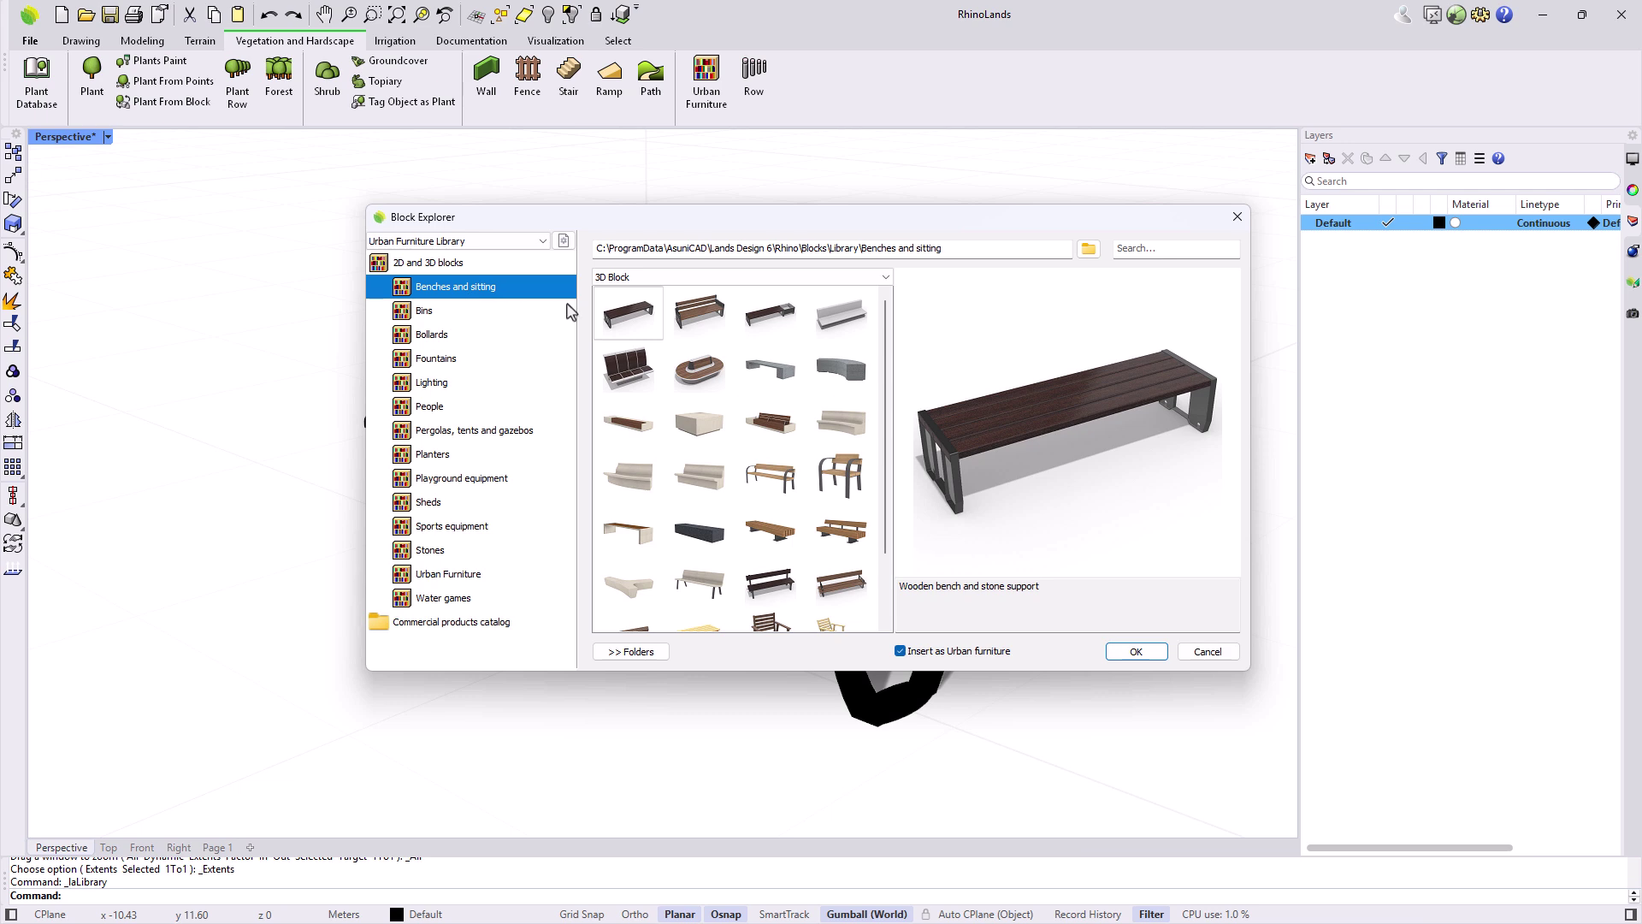
pyautogui.moveTo(950, 250); pyautogui.dragTo(596, 255)
pyautogui.hotkey('ctrl', 'c')
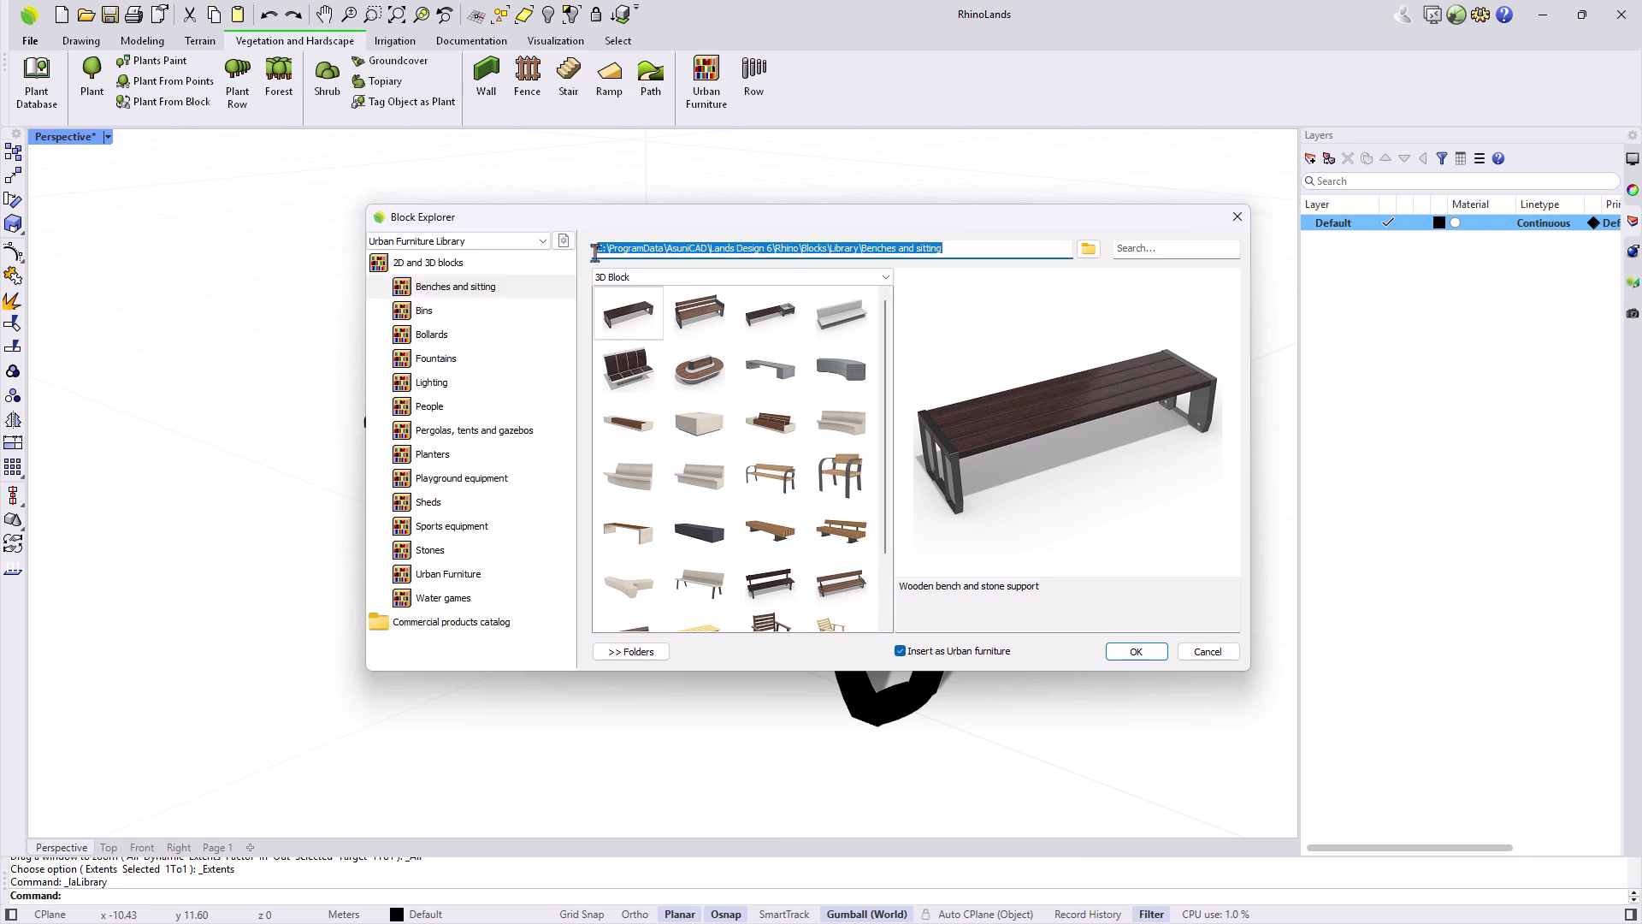
pyautogui.click(1237, 217)
# Save the bench model as "470 Bench" in the library's Benches and sitting folder, using the copied path
pyautogui.click(30, 40)
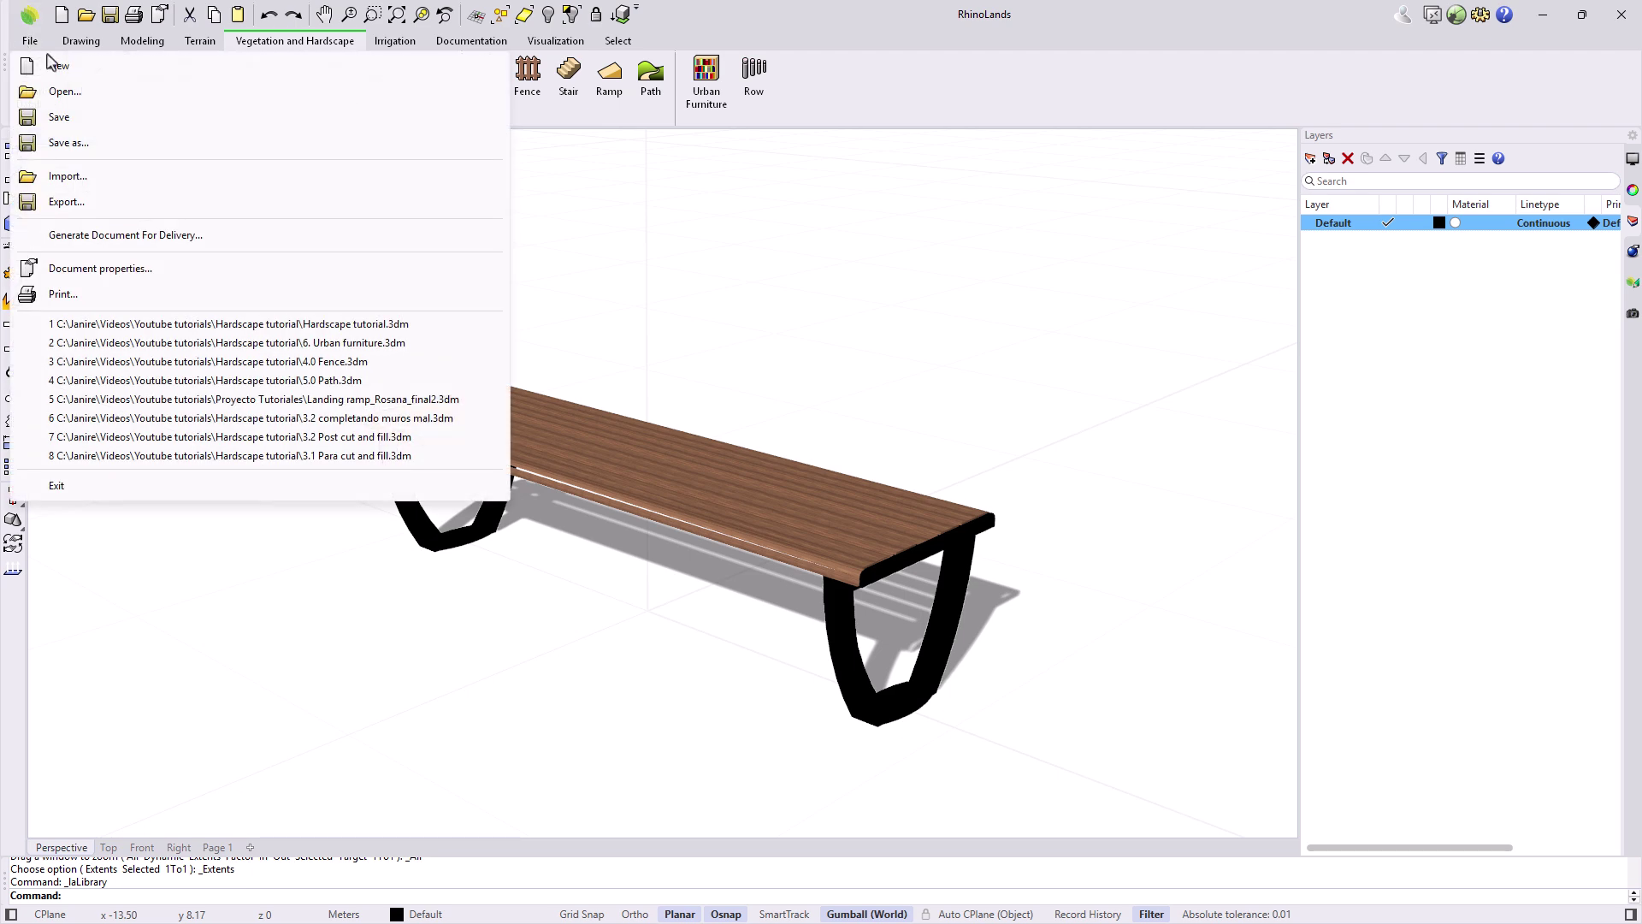
pyautogui.click(77, 143)
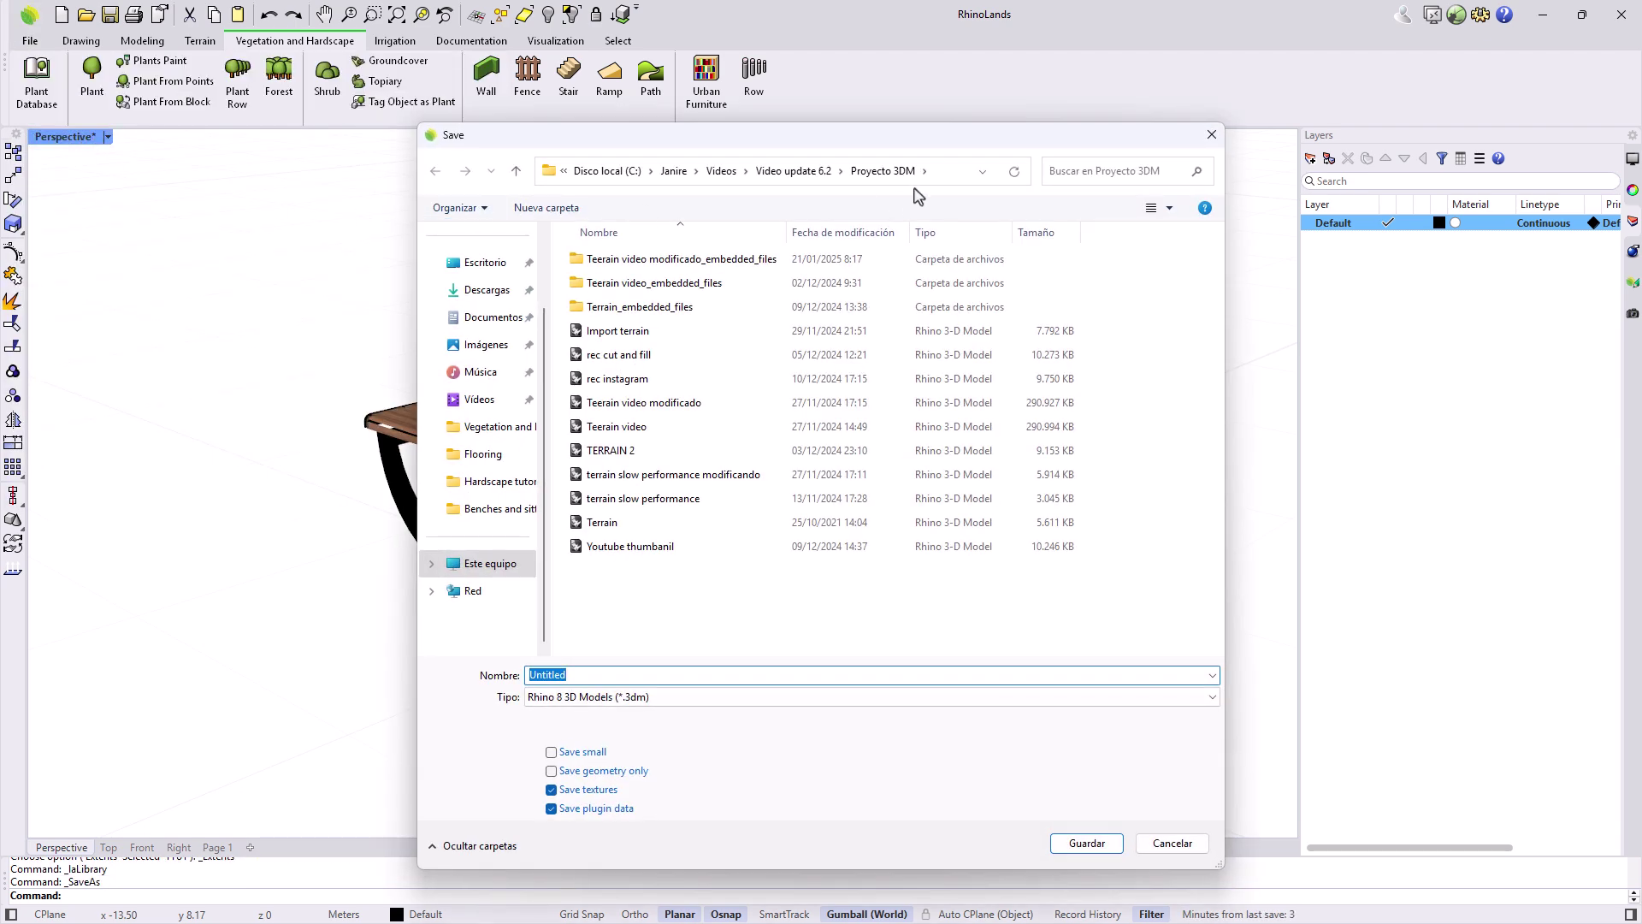
pyautogui.click(936, 172)
pyautogui.hotkey('ctrl', 'v')
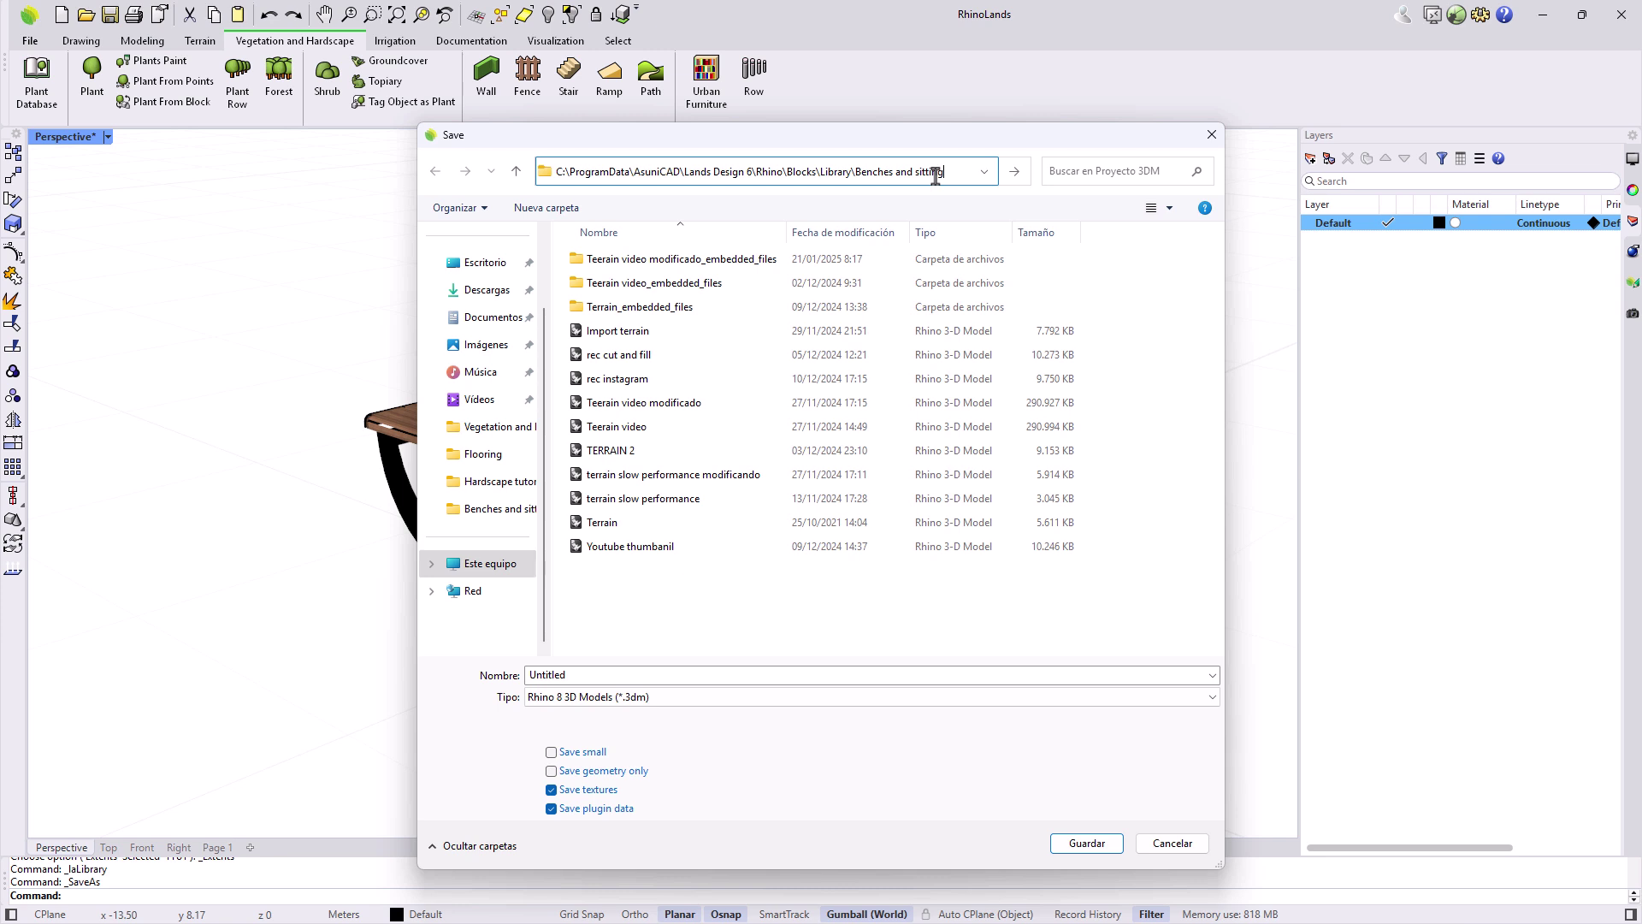
pyautogui.press('Return')
pyautogui.click(606, 703)
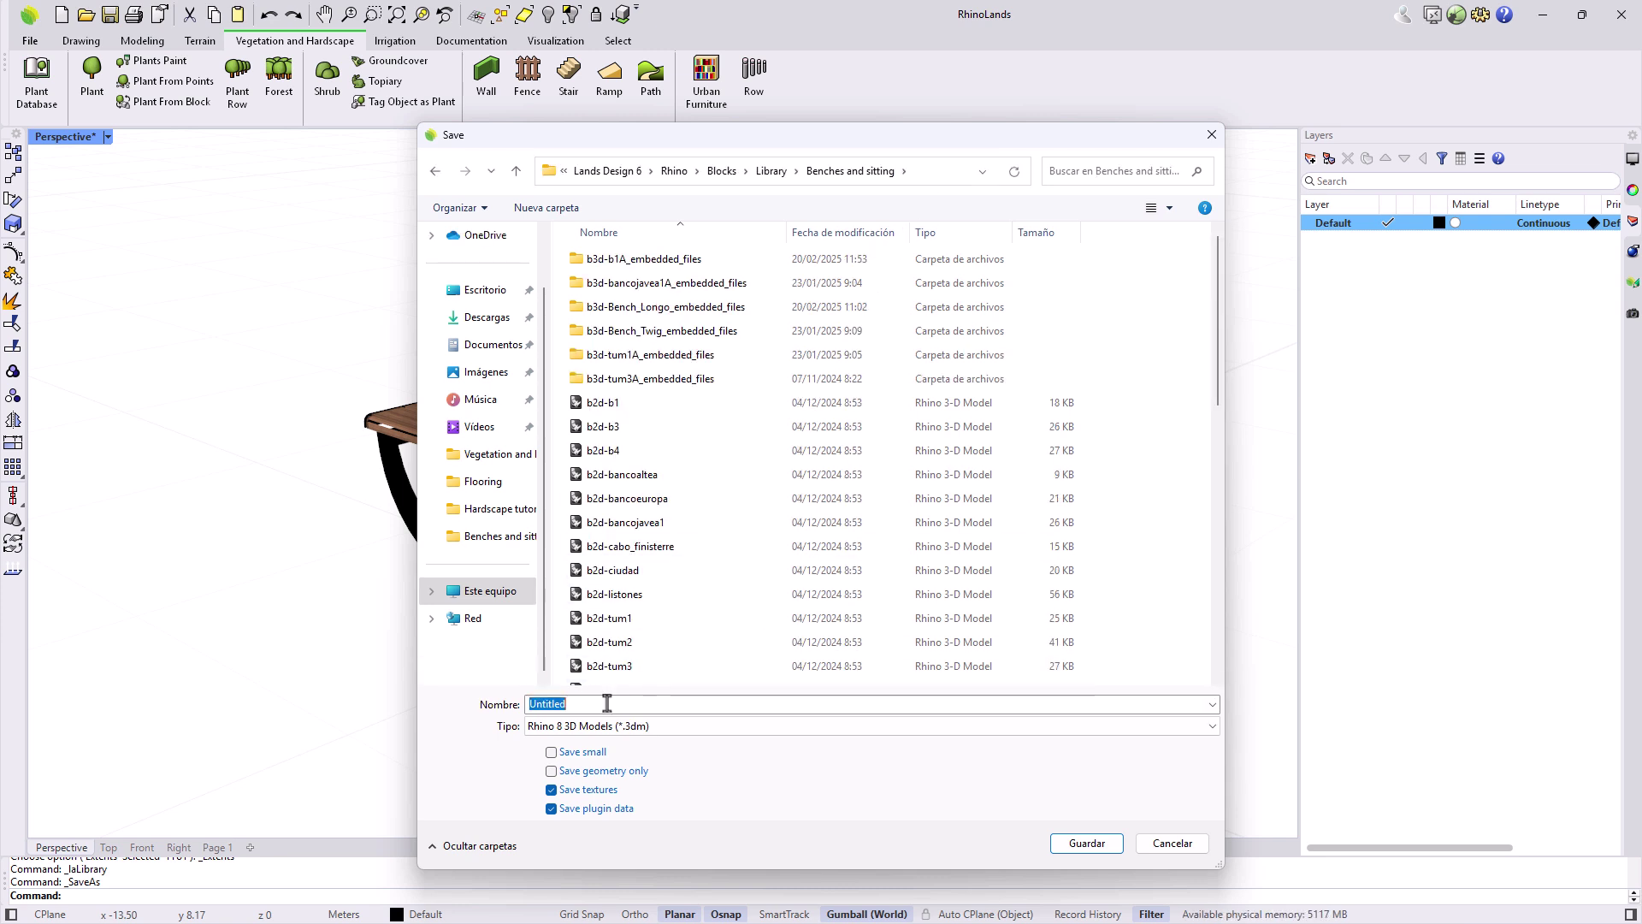
pyautogui.press('BackSpace')
pyautogui.write('470 Bench')
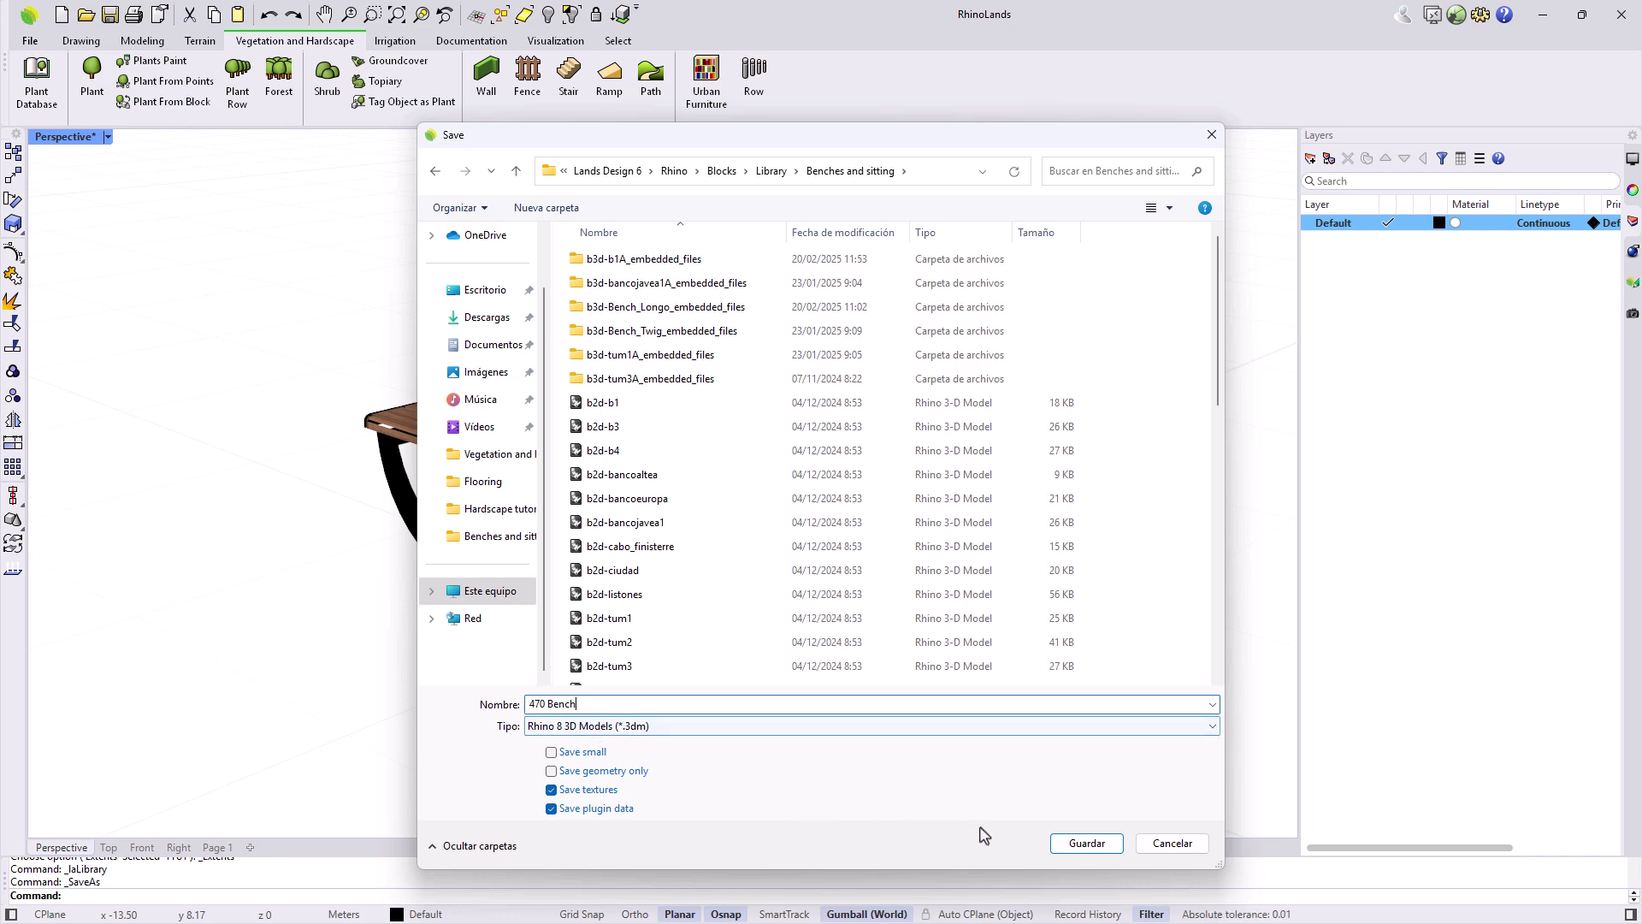
pyautogui.click(1075, 845)
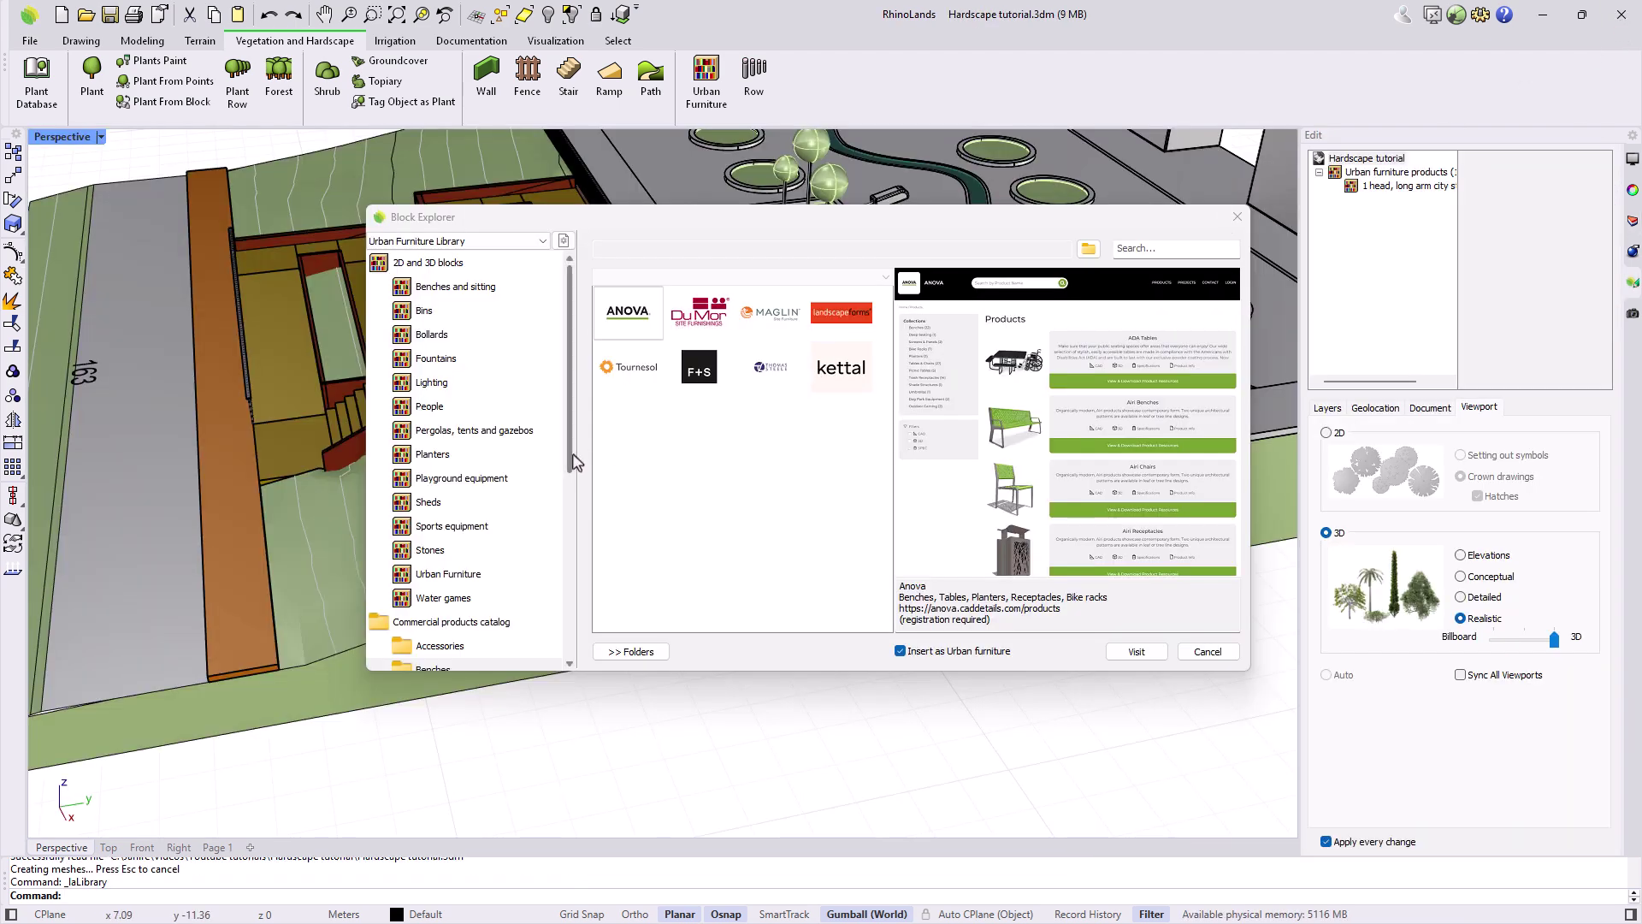
# Insert one "470 Bench" from Benches and sitting as urban furniture on the upper plaza near the street light, and select it
pyautogui.click(459, 291)
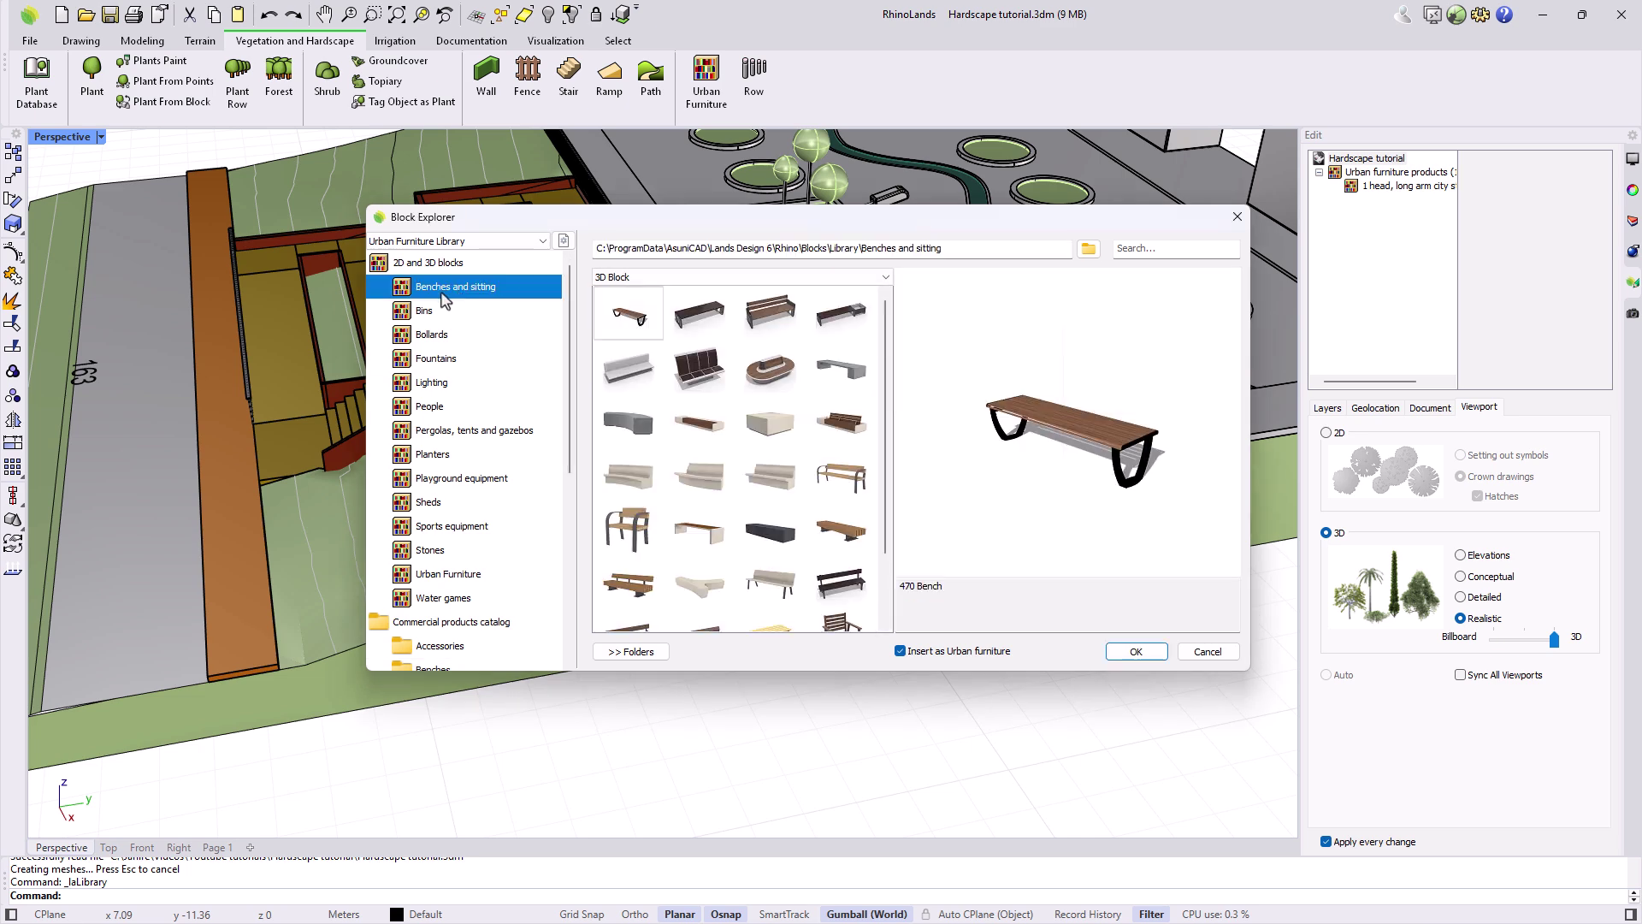
pyautogui.click(627, 329)
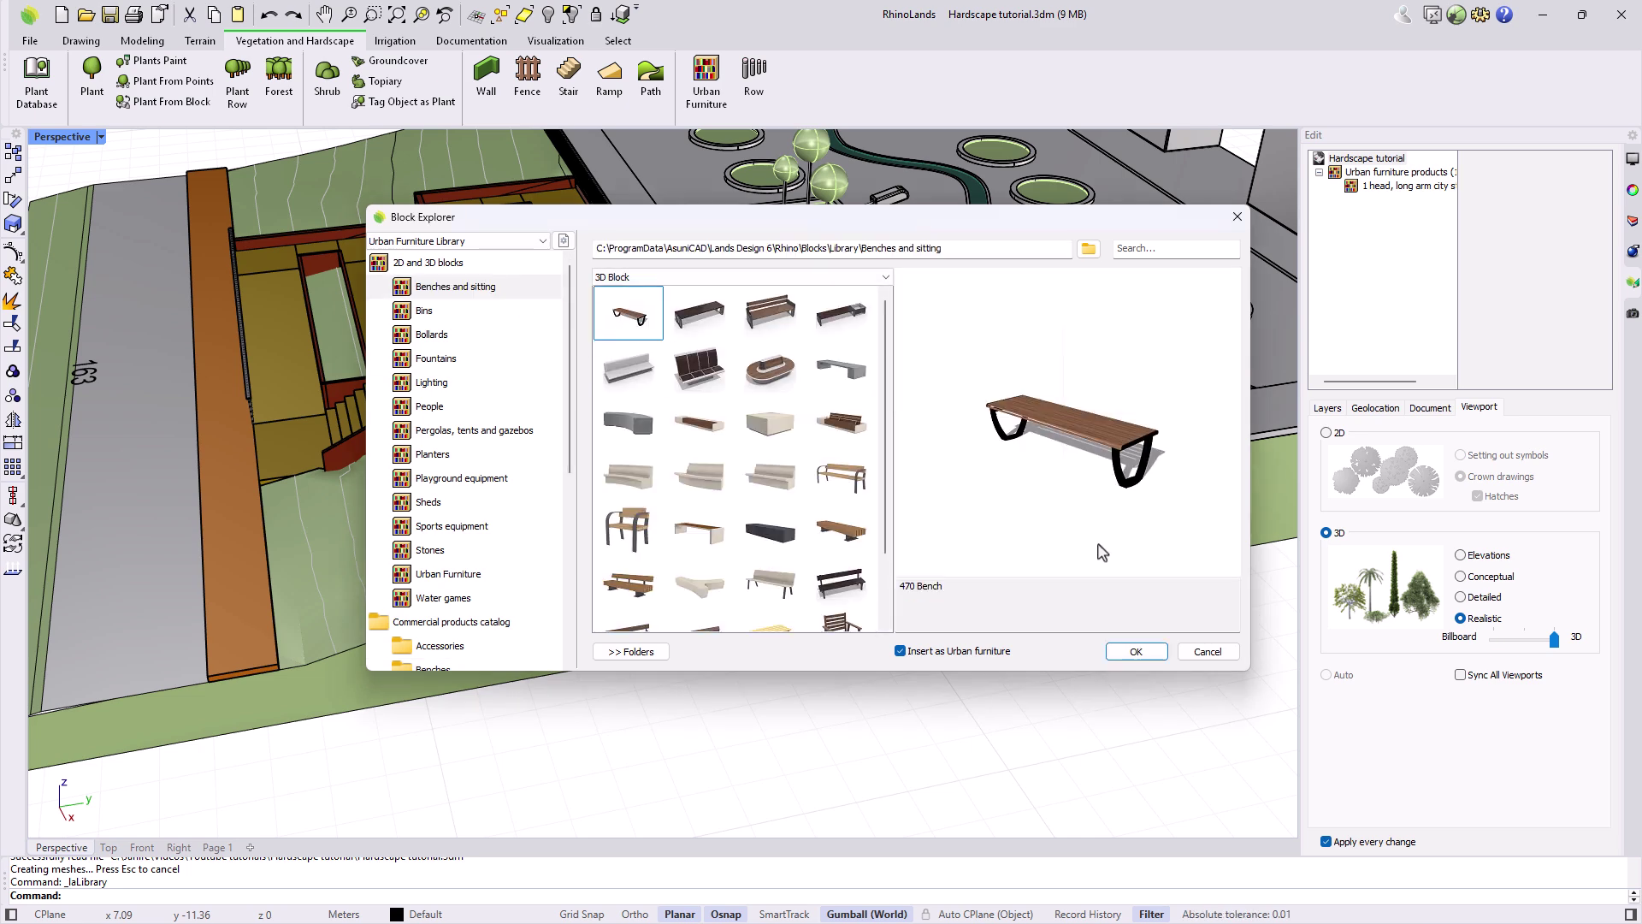
pyautogui.click(1136, 651)
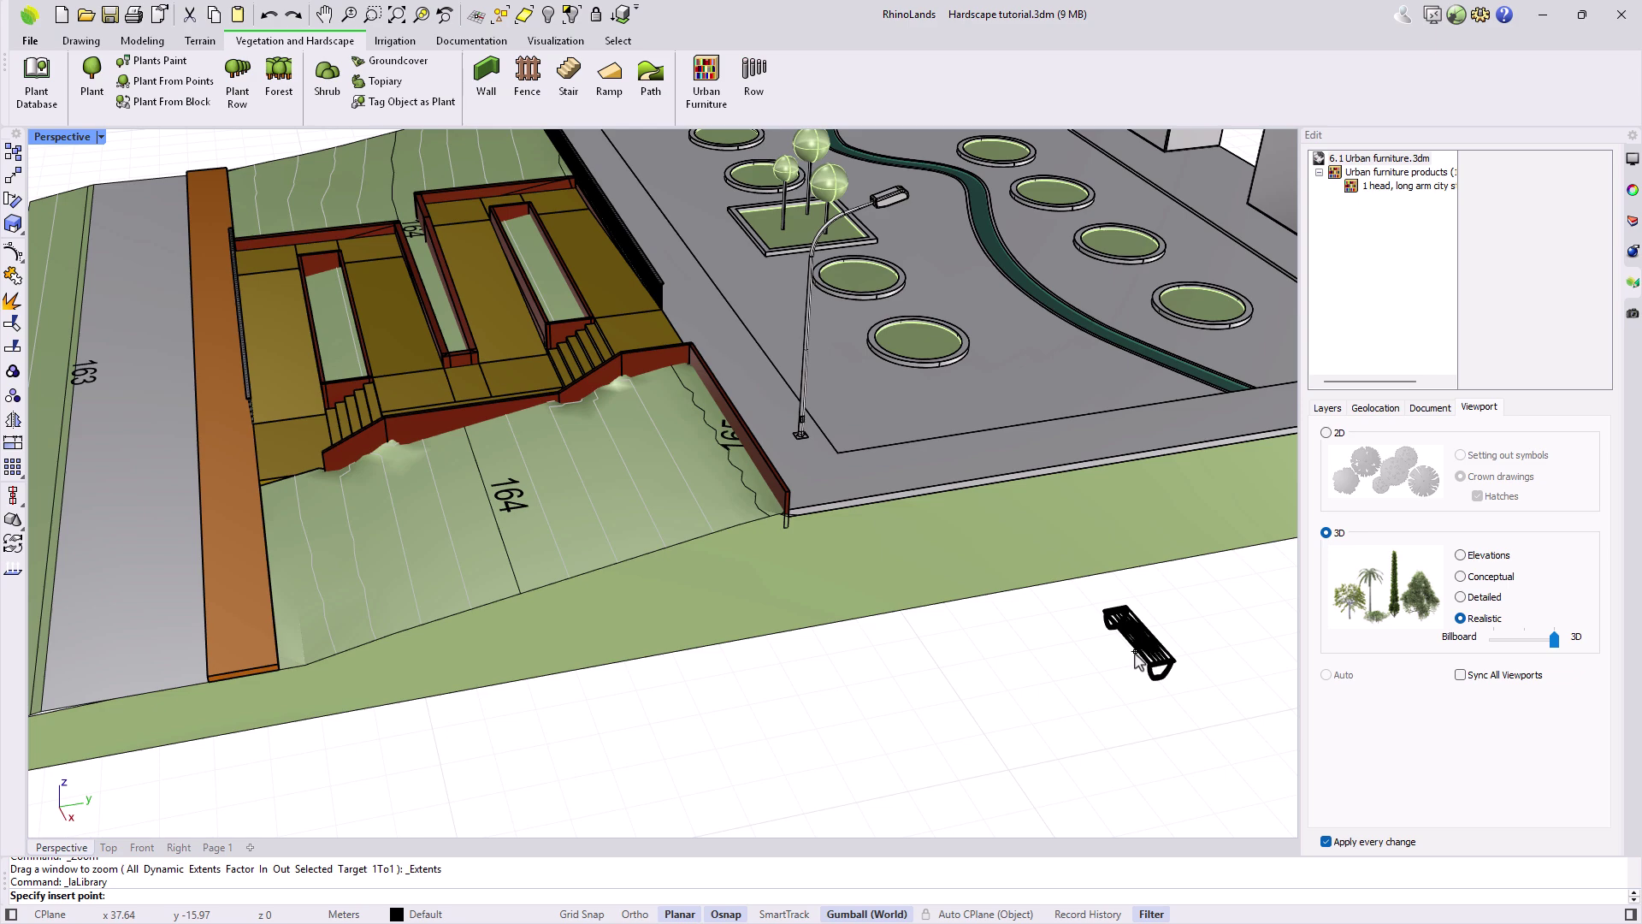
pyautogui.scroll(-4, 898, 684)
pyautogui.scroll(4, 820, 484)
pyautogui.click(825, 496)
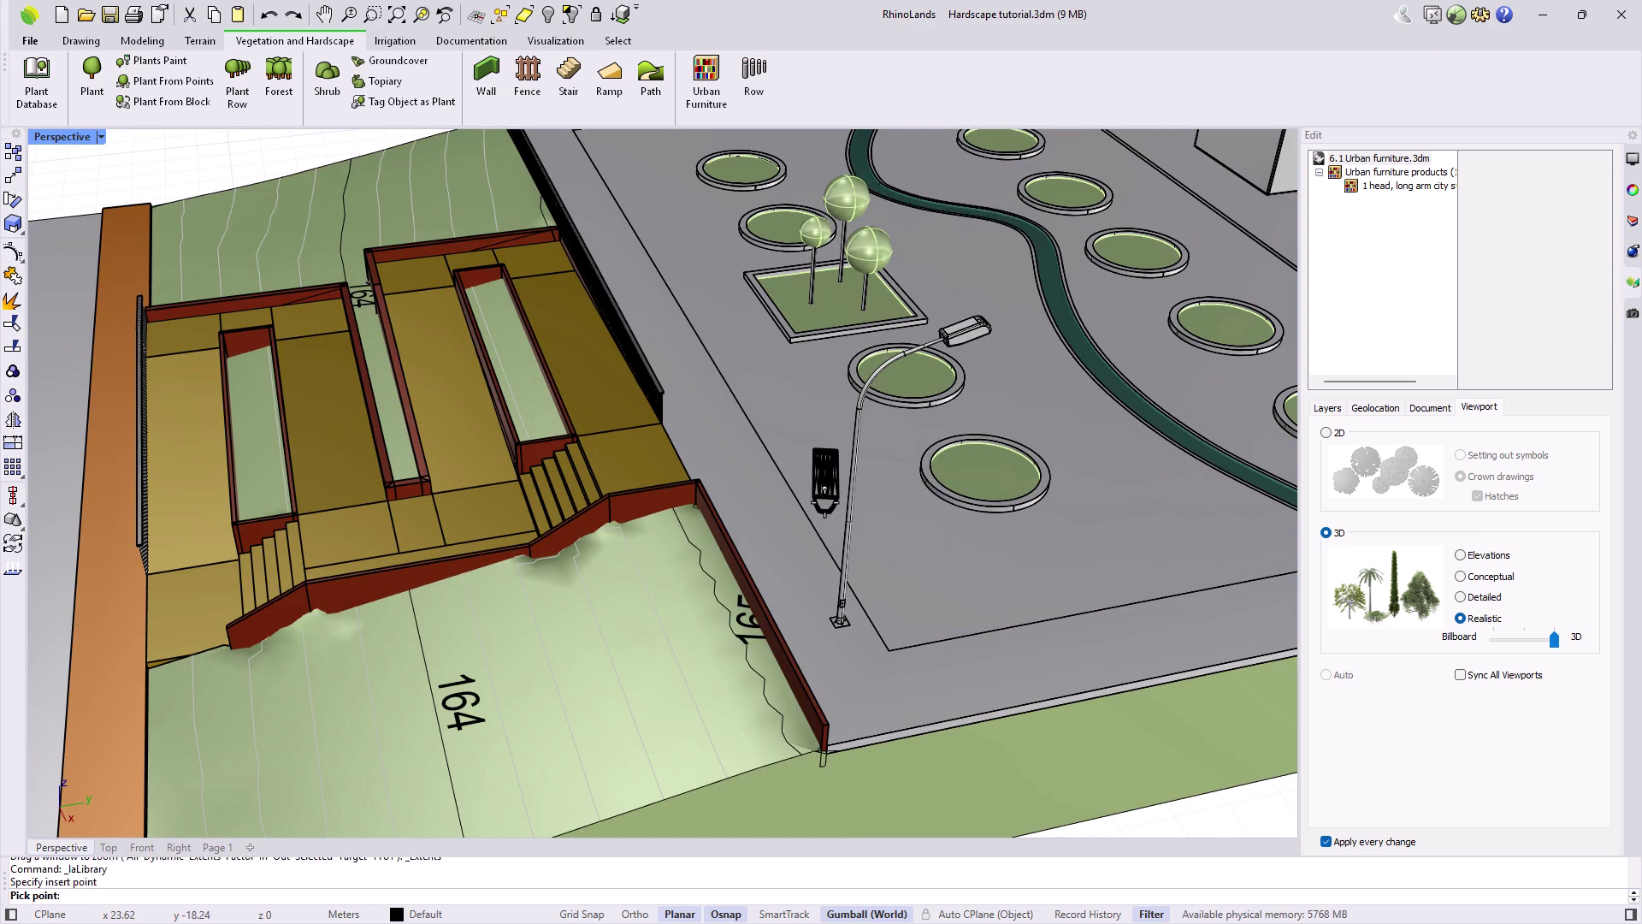
pyautogui.click(859, 547)
pyautogui.press('Escape')
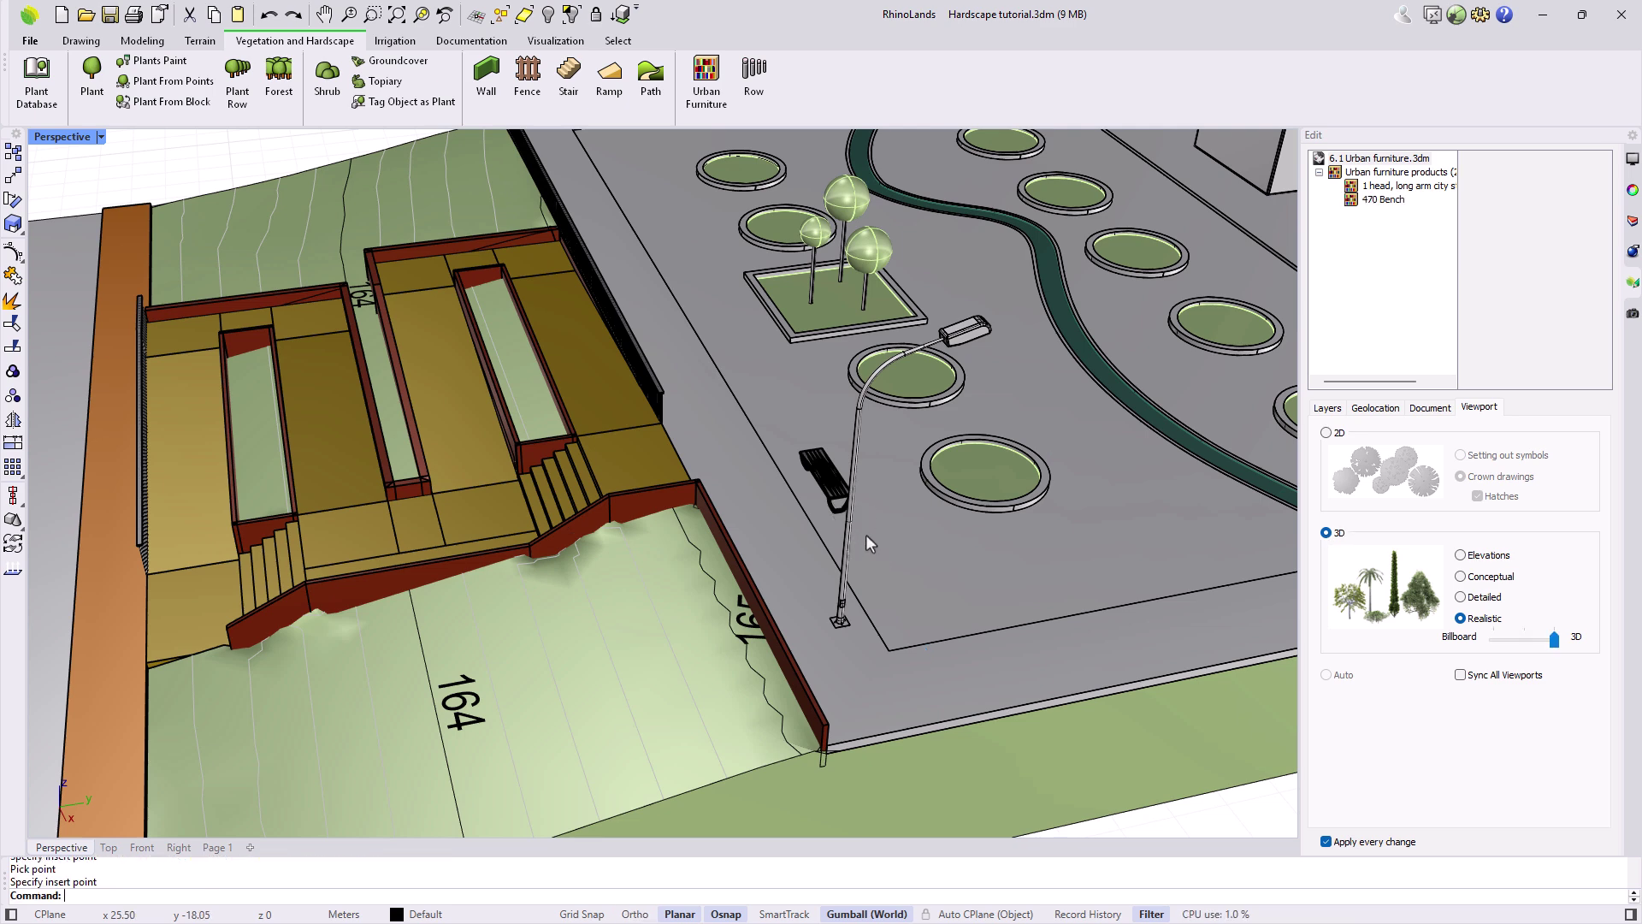
pyautogui.click(1383, 200)
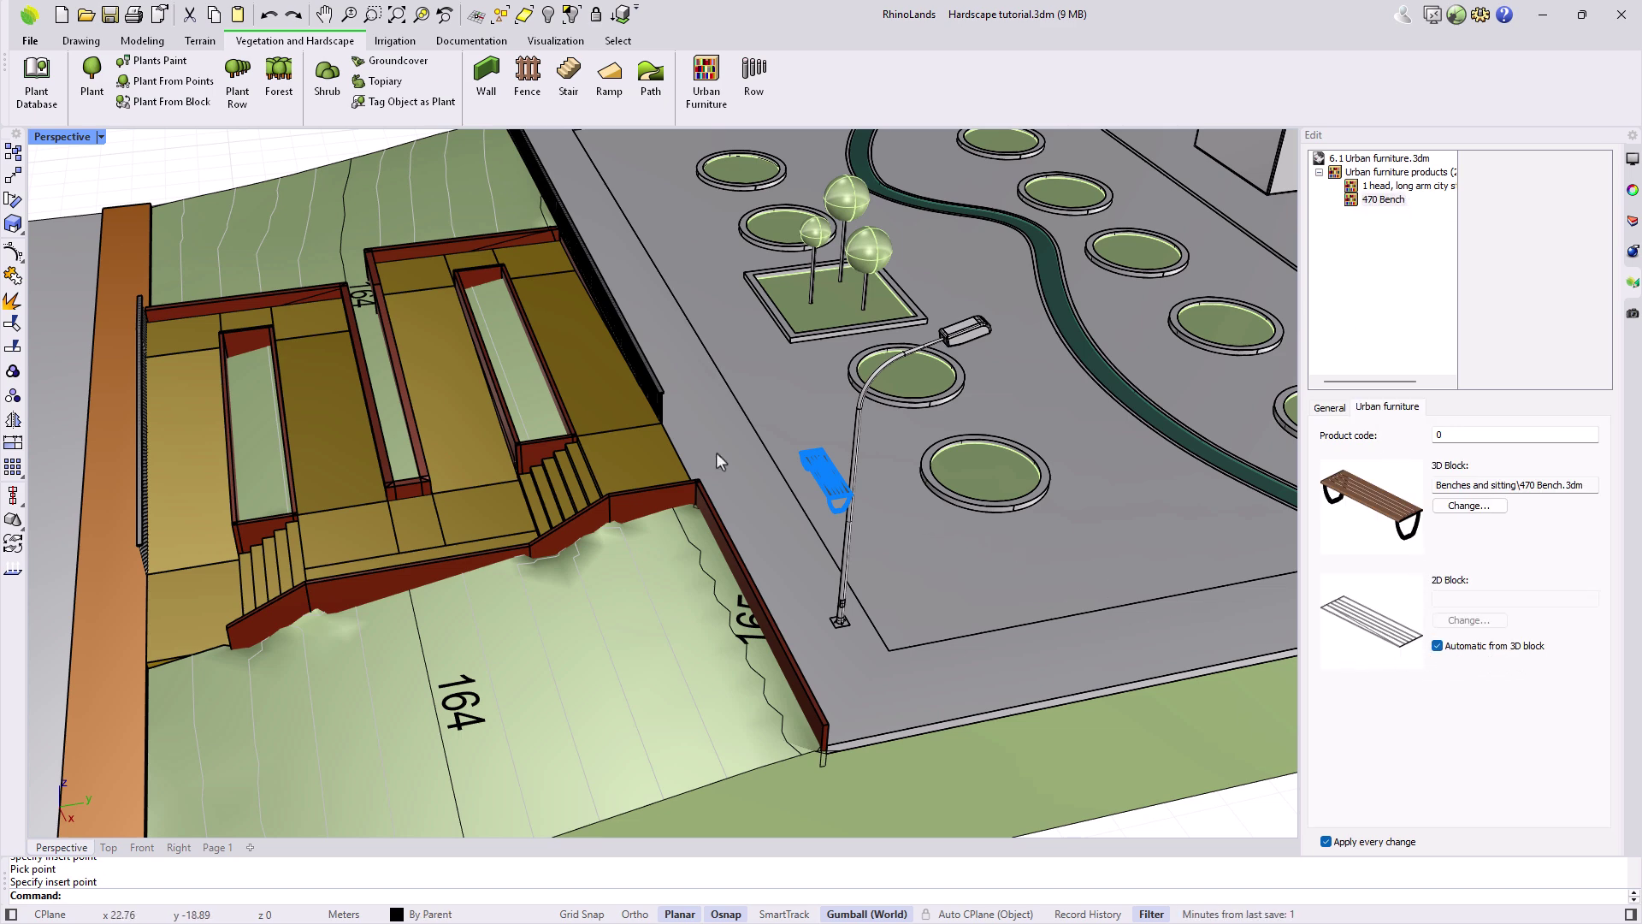
# Delete the single 470 Bench from the plaza in the Top view and return to the maximized Perspective view
pyautogui.doubleClick(59, 139)
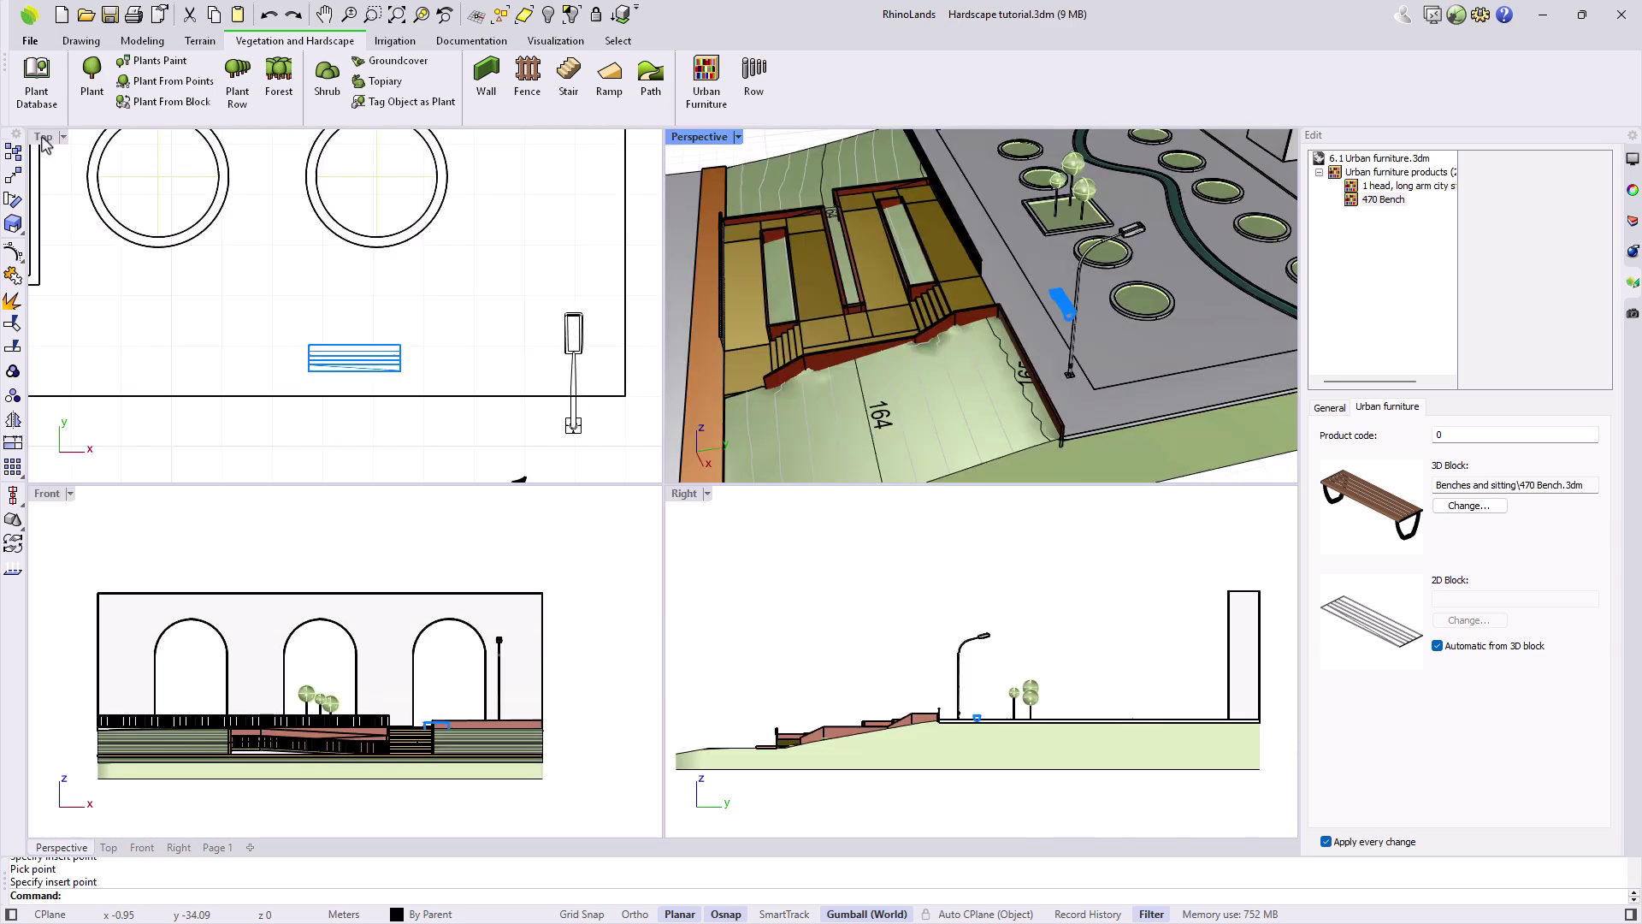
pyautogui.click(402, 323)
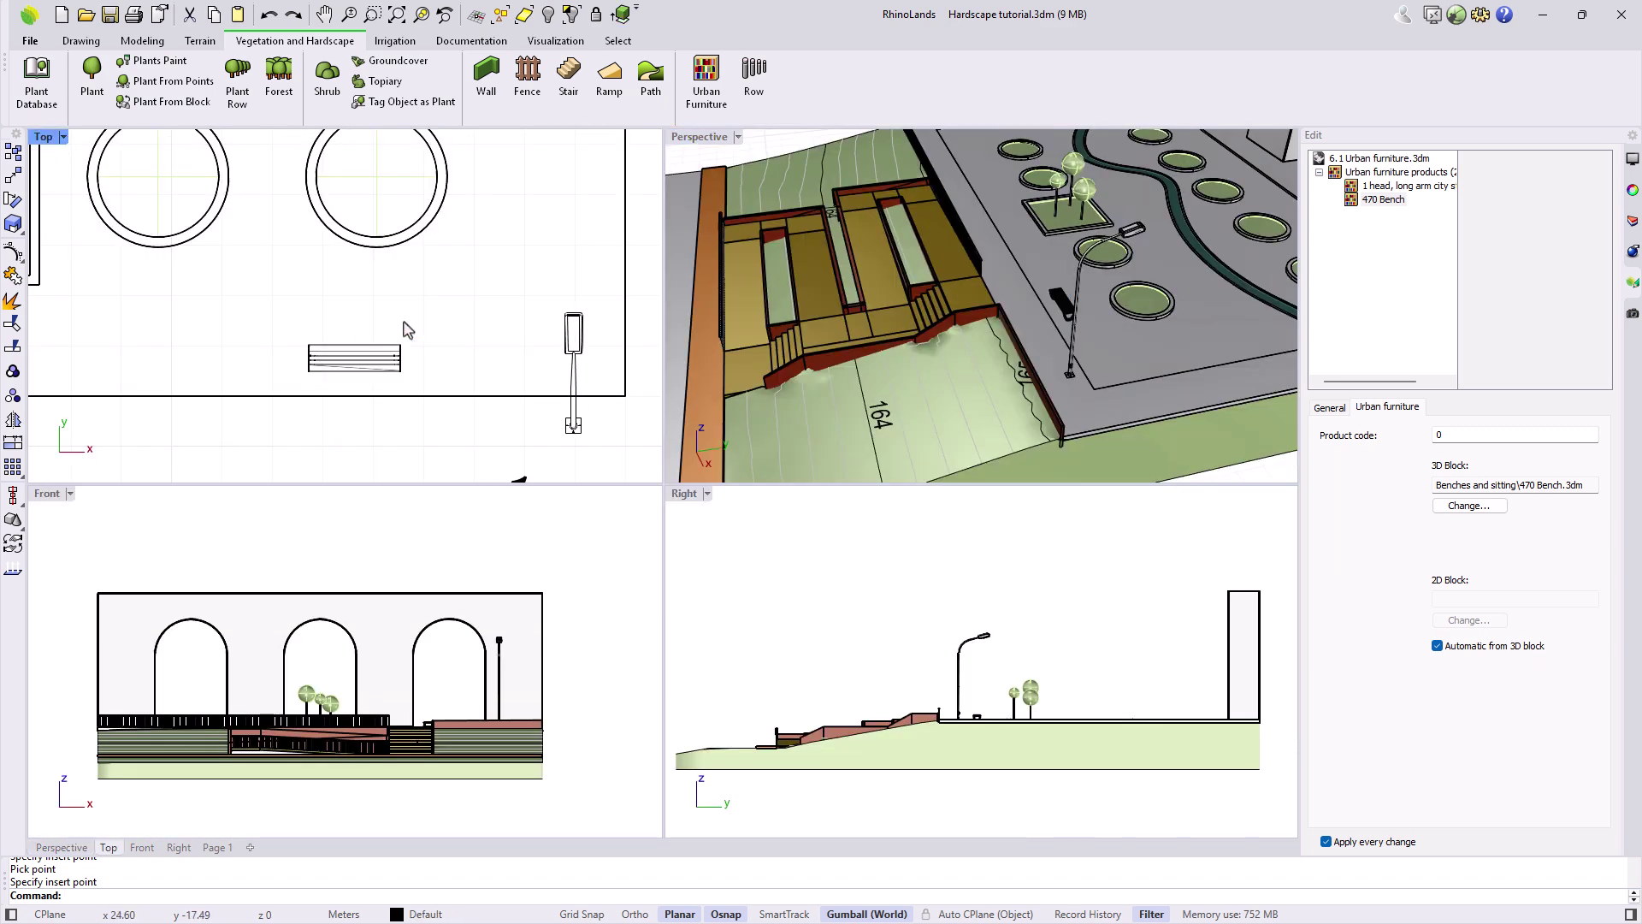
pyautogui.click(371, 375)
pyautogui.press('Delete')
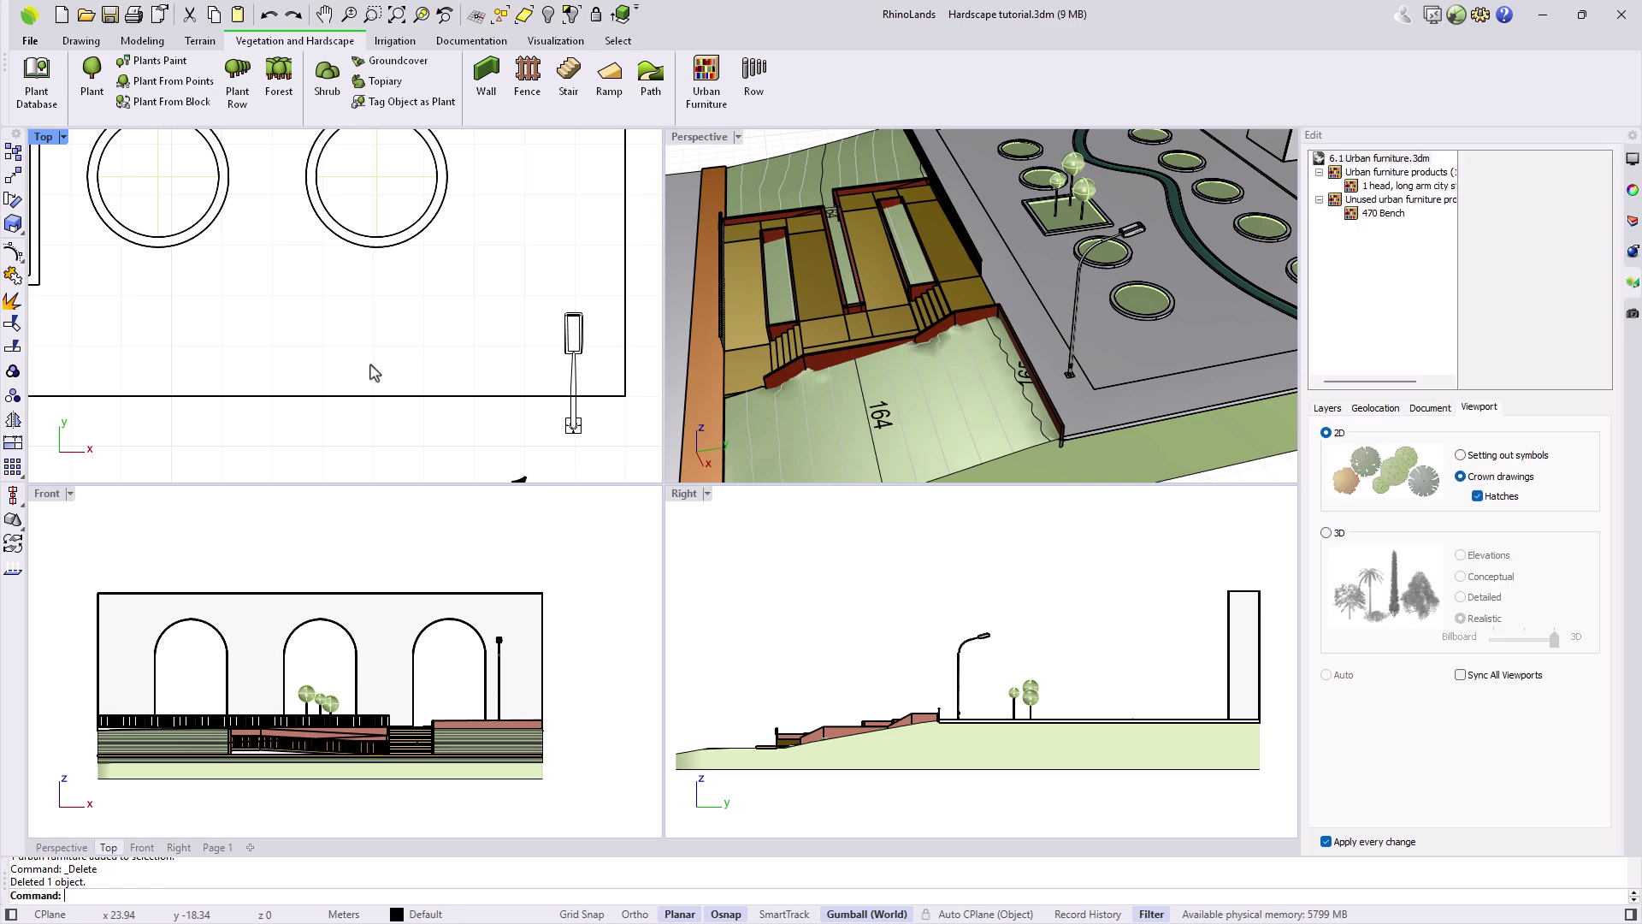
pyautogui.doubleClick(698, 137)
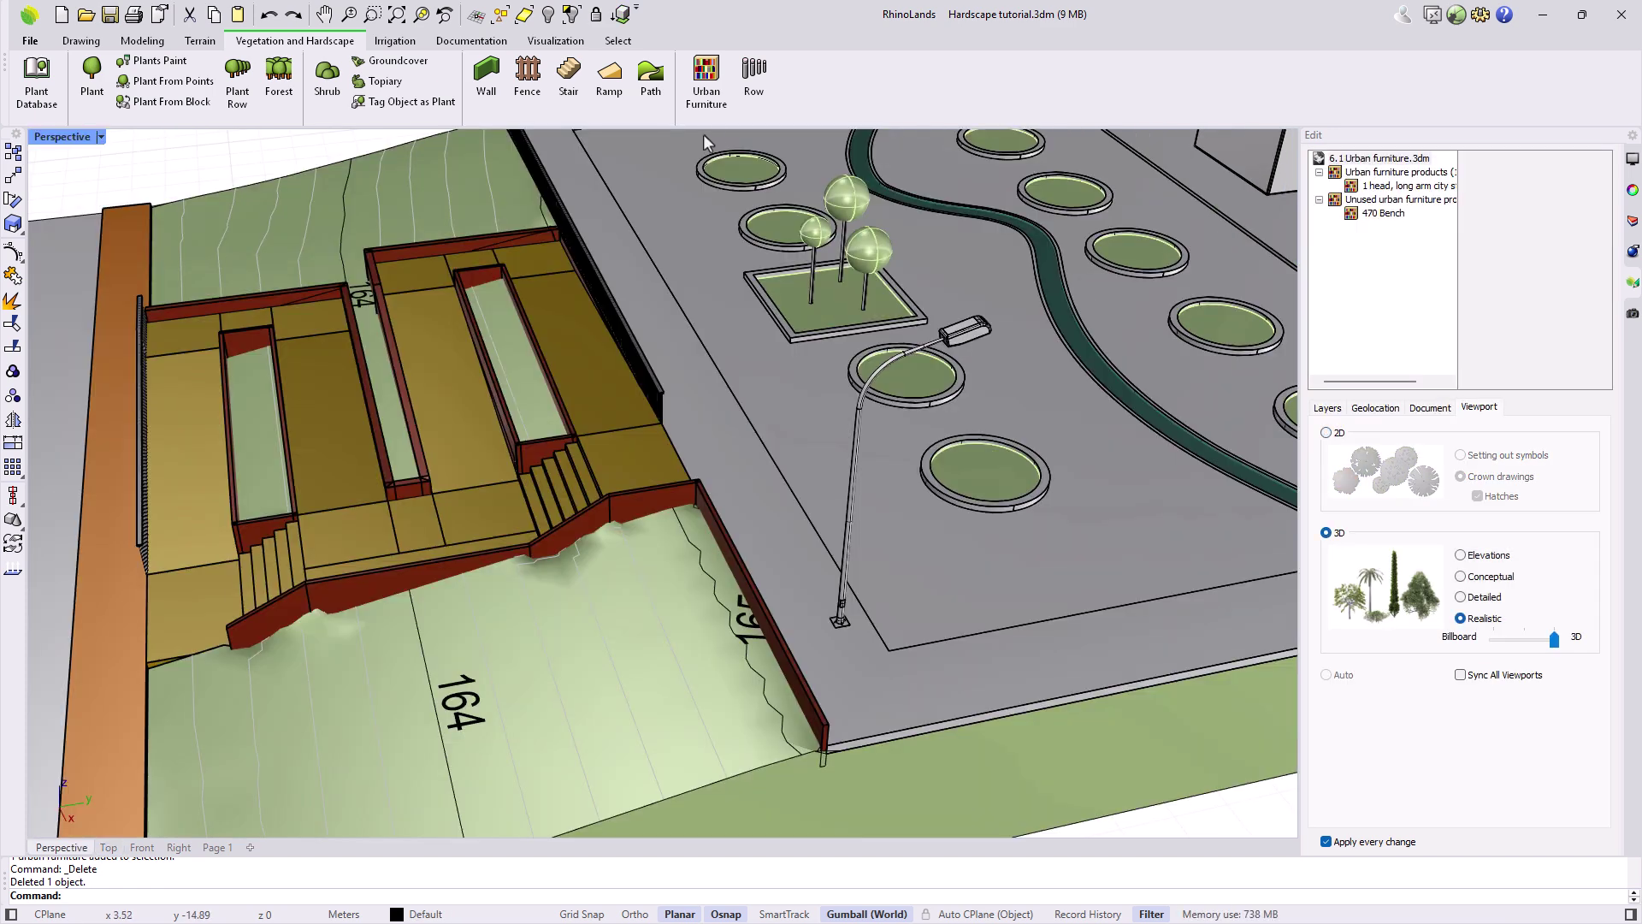
# Start a Row using the 470 Bench from the library's Benches and sitting category, oriented tangent to axis
pyautogui.click(754, 82)
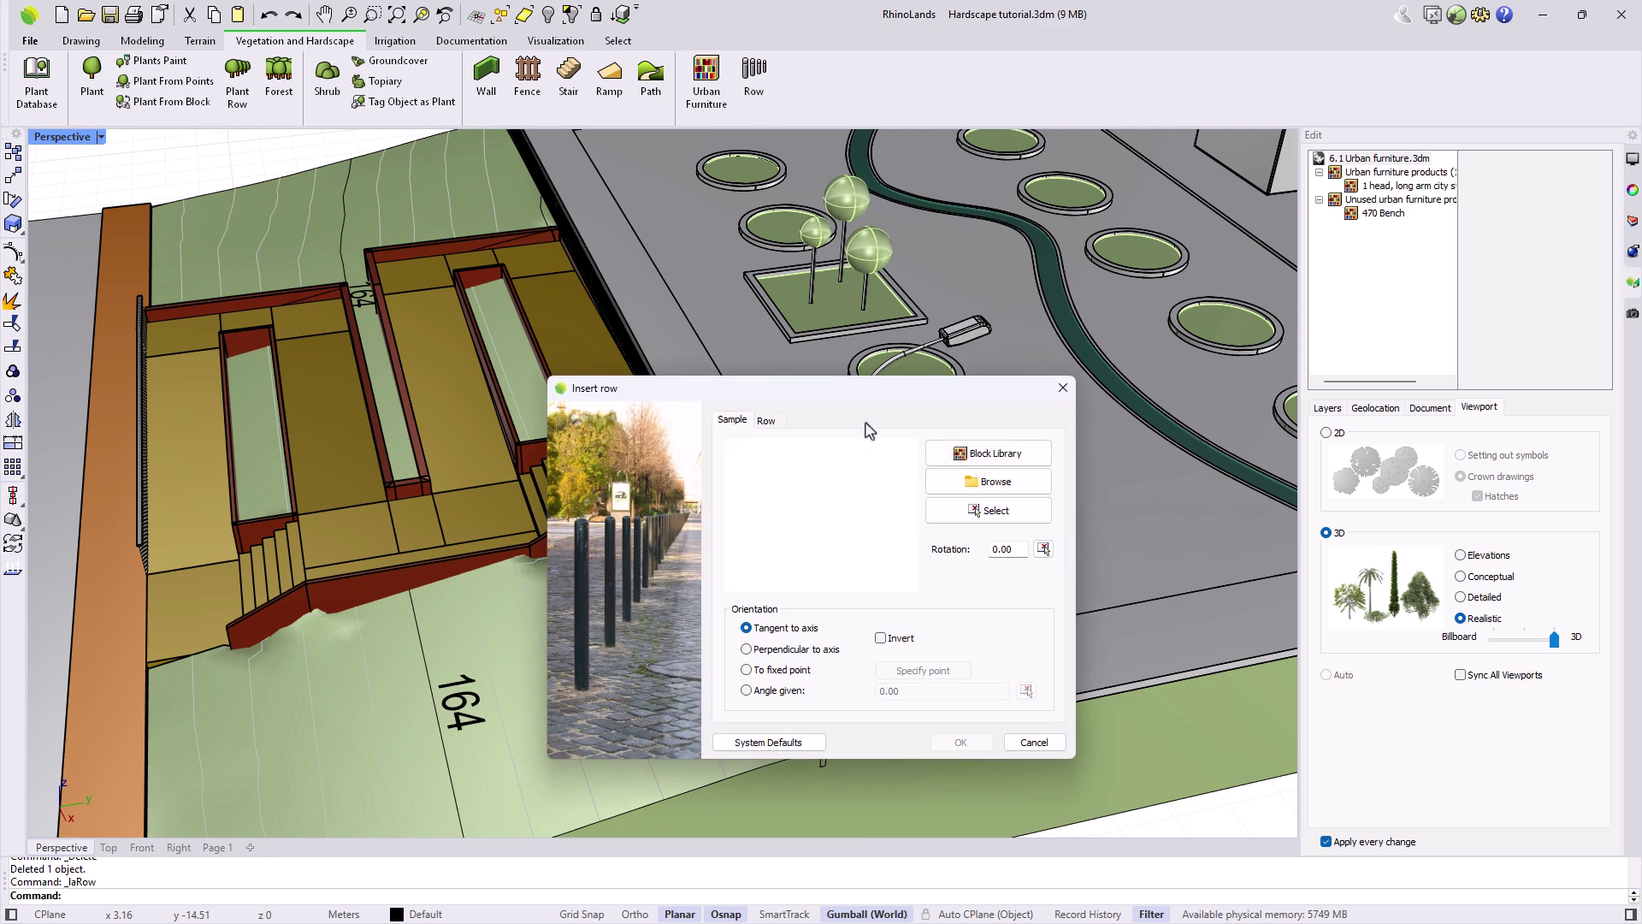
pyautogui.click(988, 456)
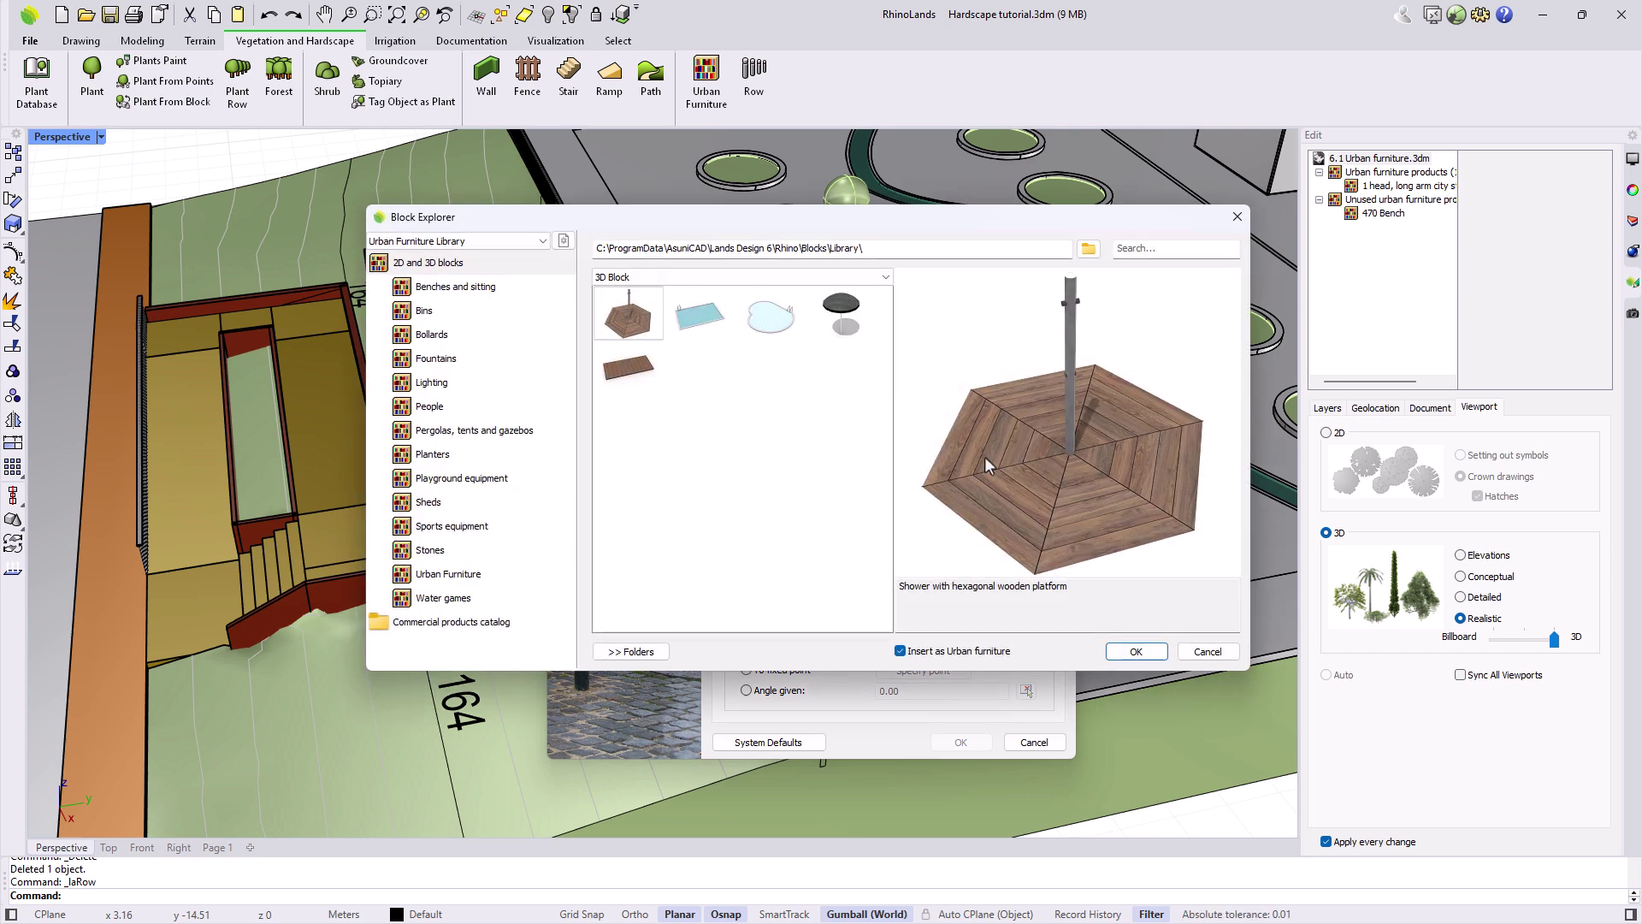
pyautogui.click(496, 291)
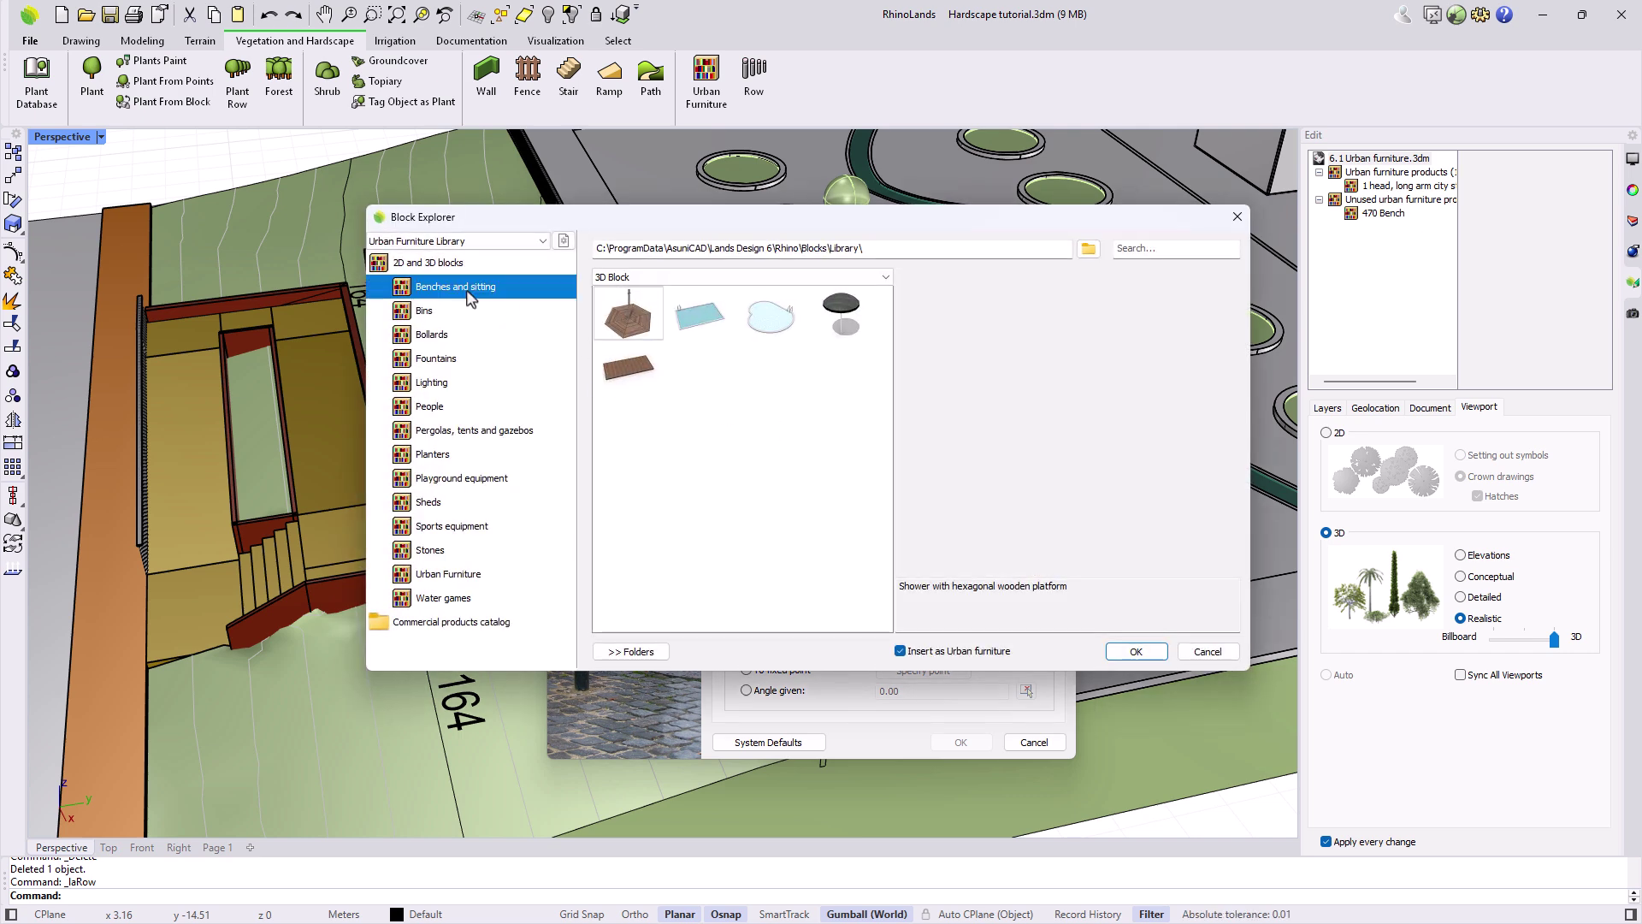
pyautogui.click(1136, 652)
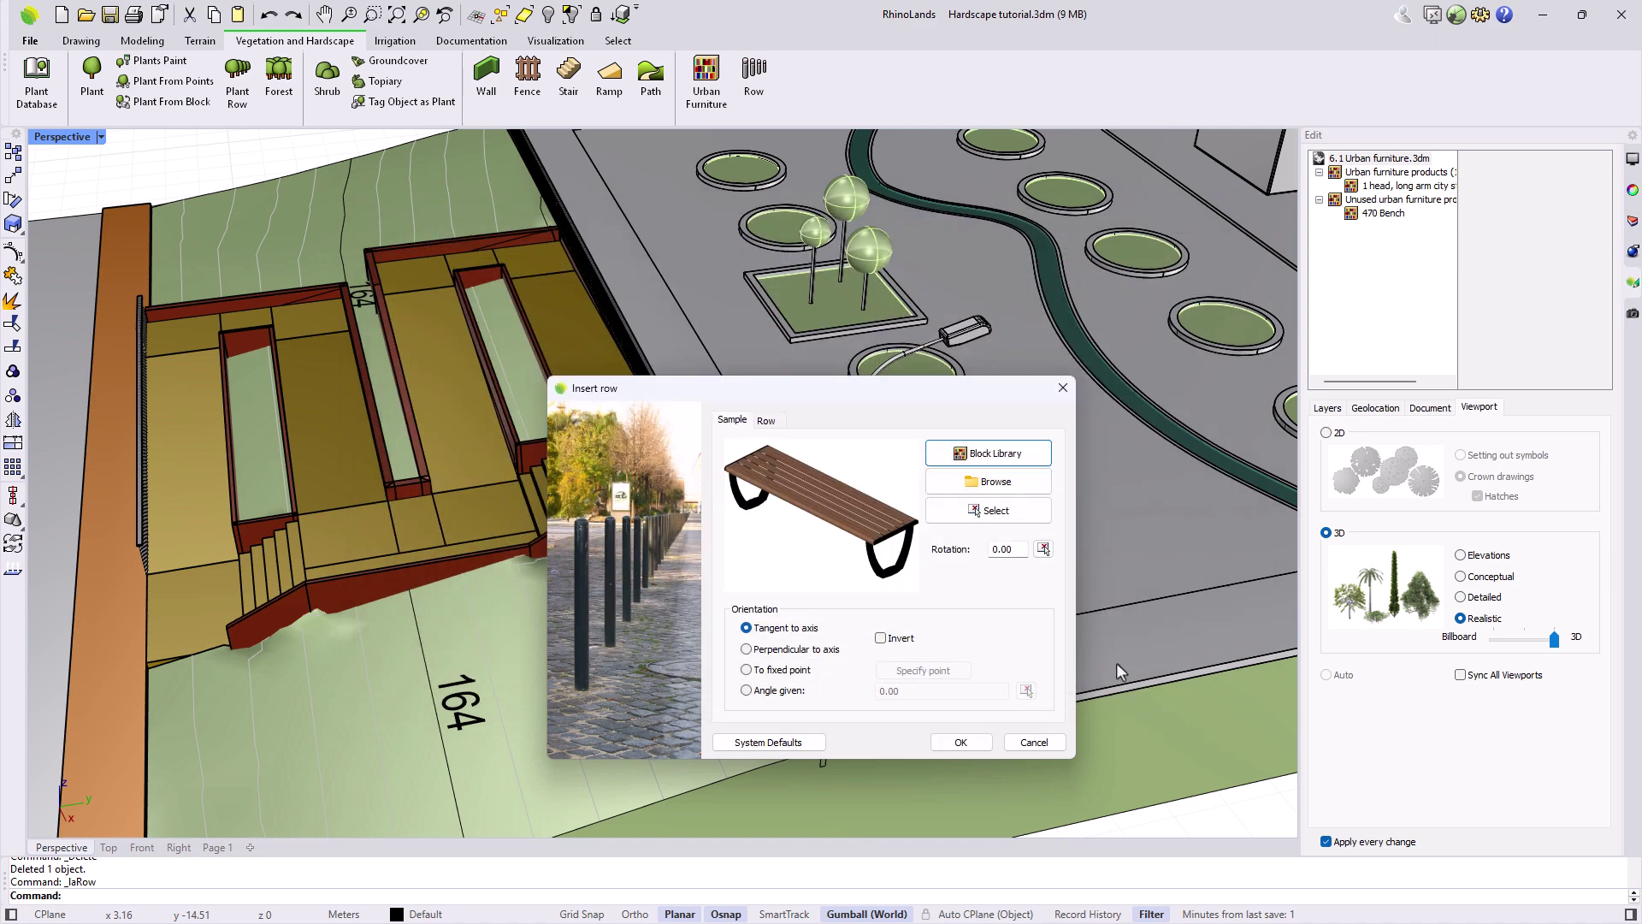
pyautogui.click(960, 743)
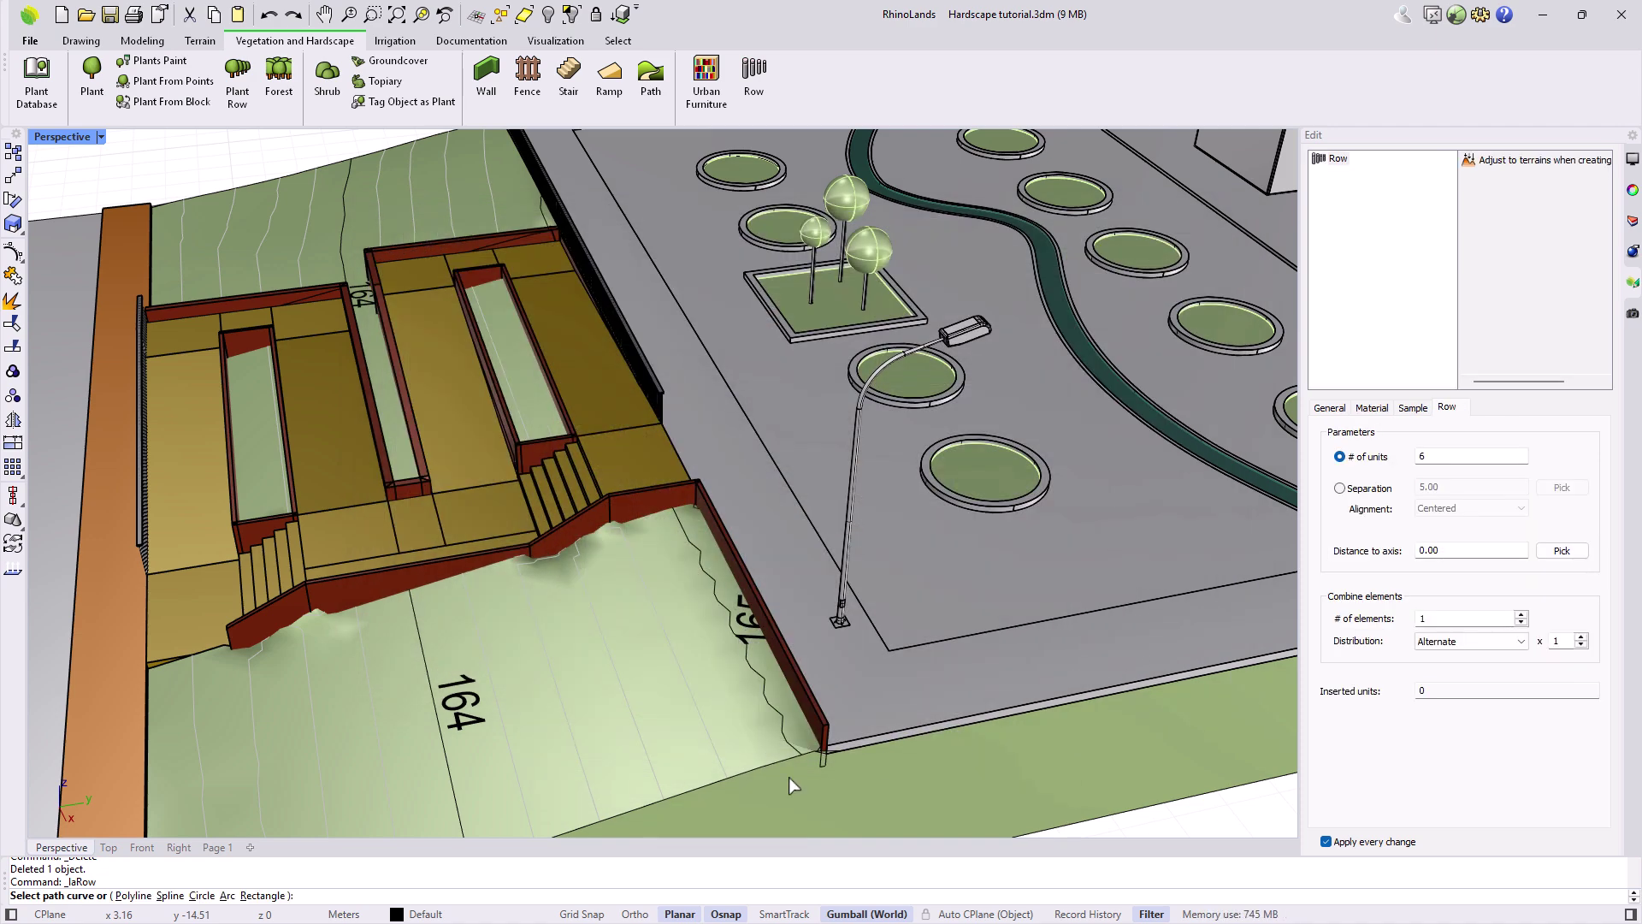
# Draw a straight polyline path for the six-bench row along the plaza's edge between the railing and the circular planters
pyautogui.click(134, 896)
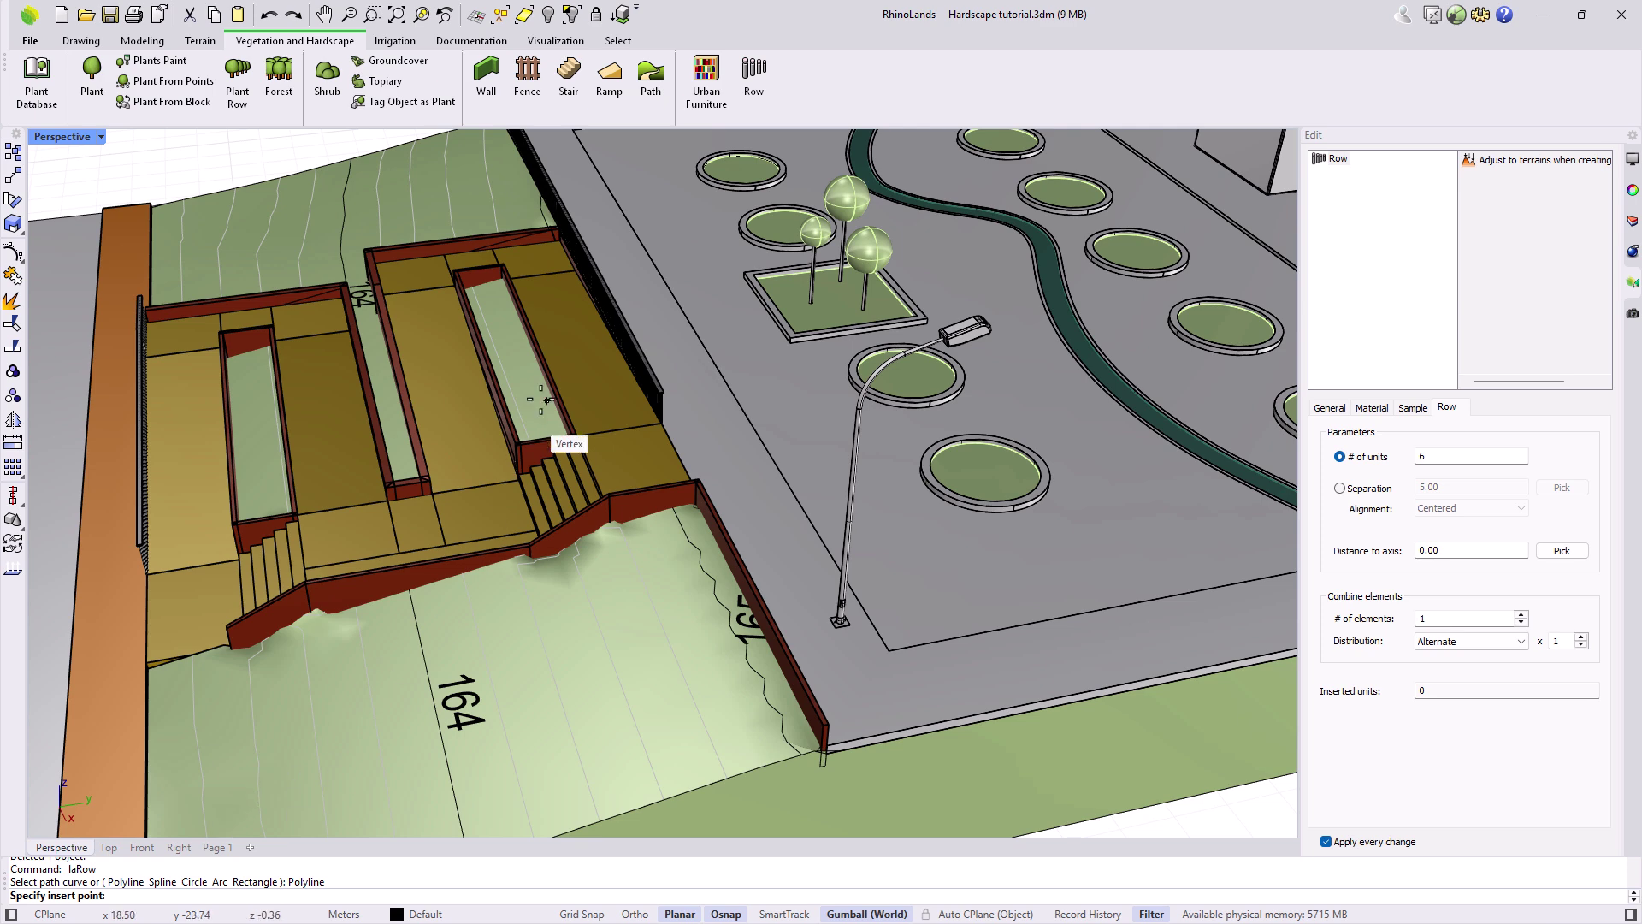
pyautogui.scroll(-6, 573, 357)
pyautogui.scroll(6, 602, 246)
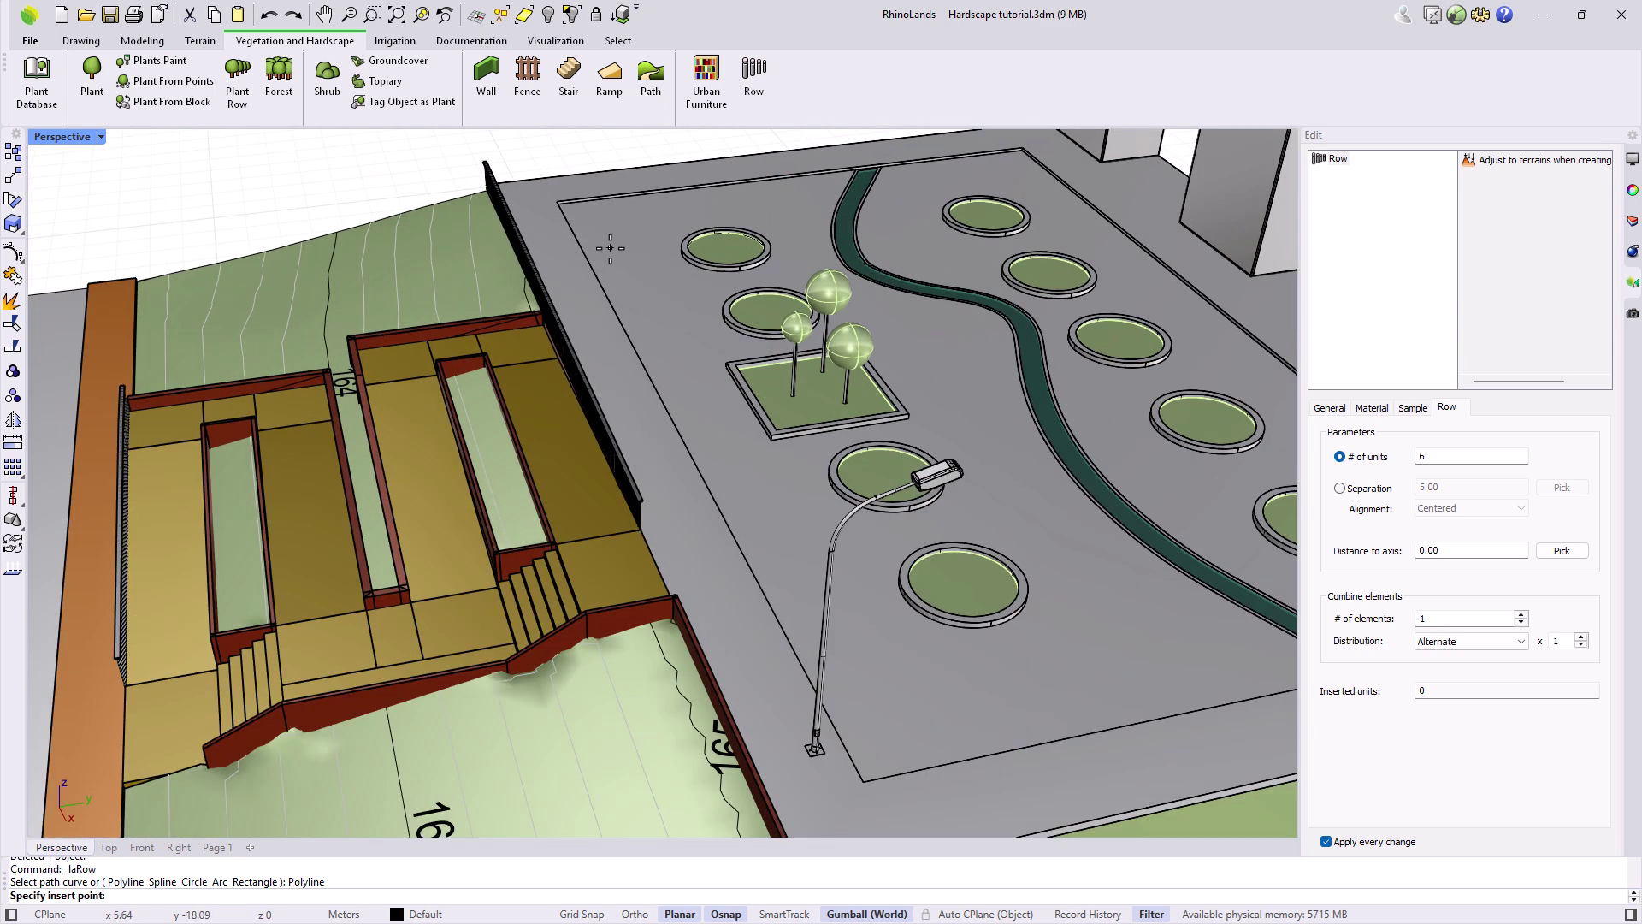
pyautogui.click(609, 248)
pyautogui.keyDown('shift'); pyautogui.click(836, 653); pyautogui.keyUp('shift')
pyautogui.press('Return')
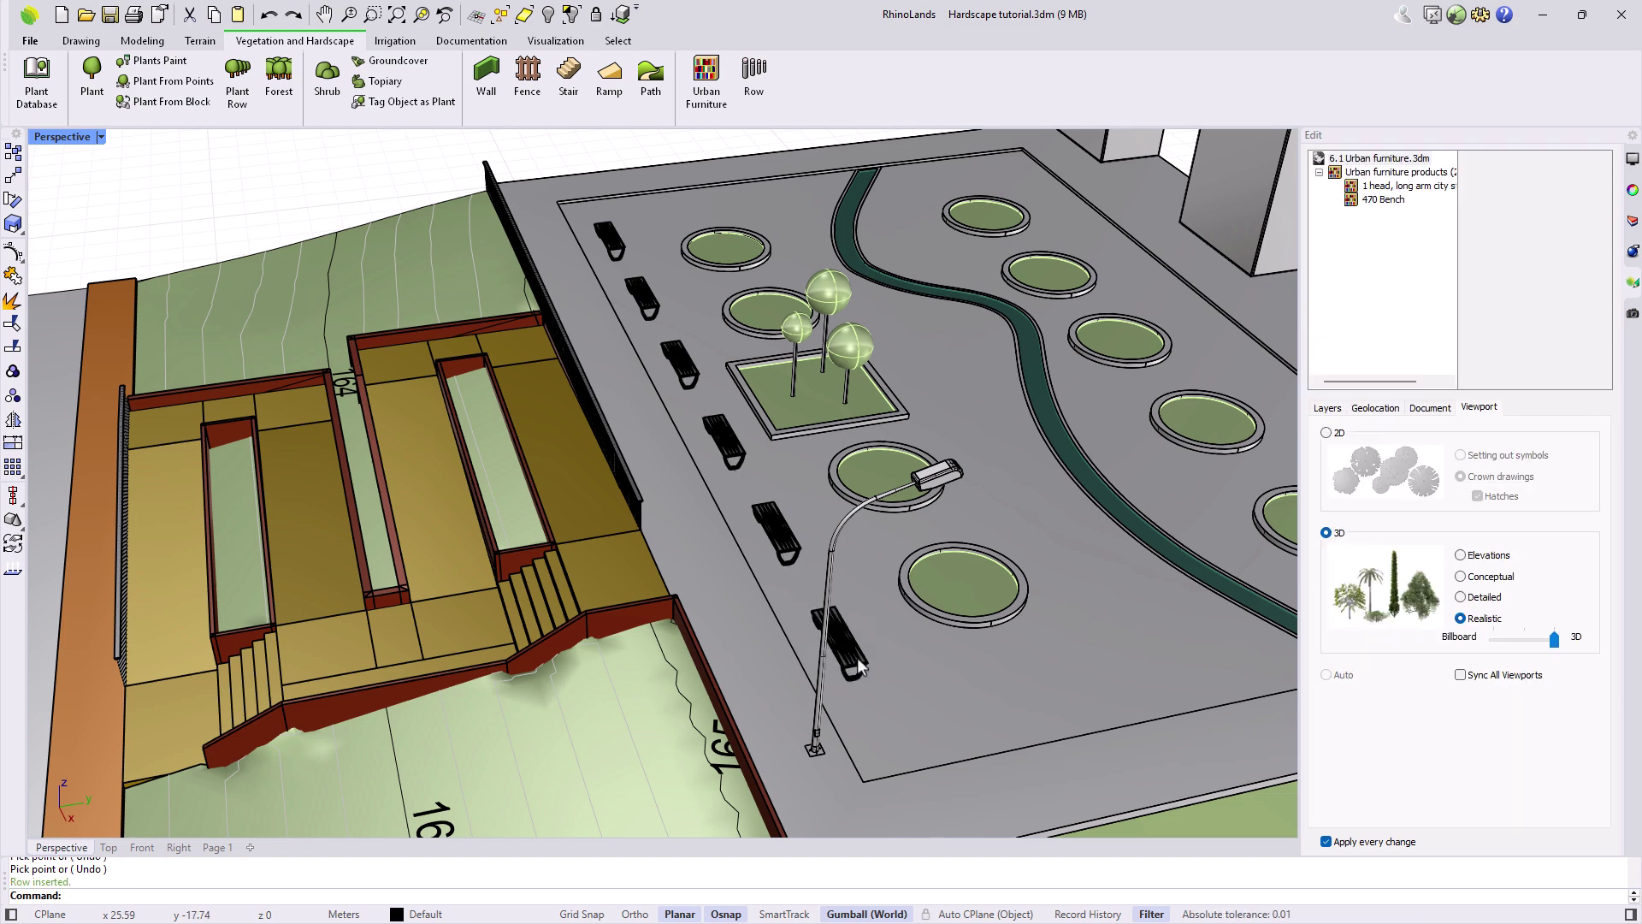
# Space the bench row by a separation of 5.00 m with centered alignment
pyautogui.click(859, 664)
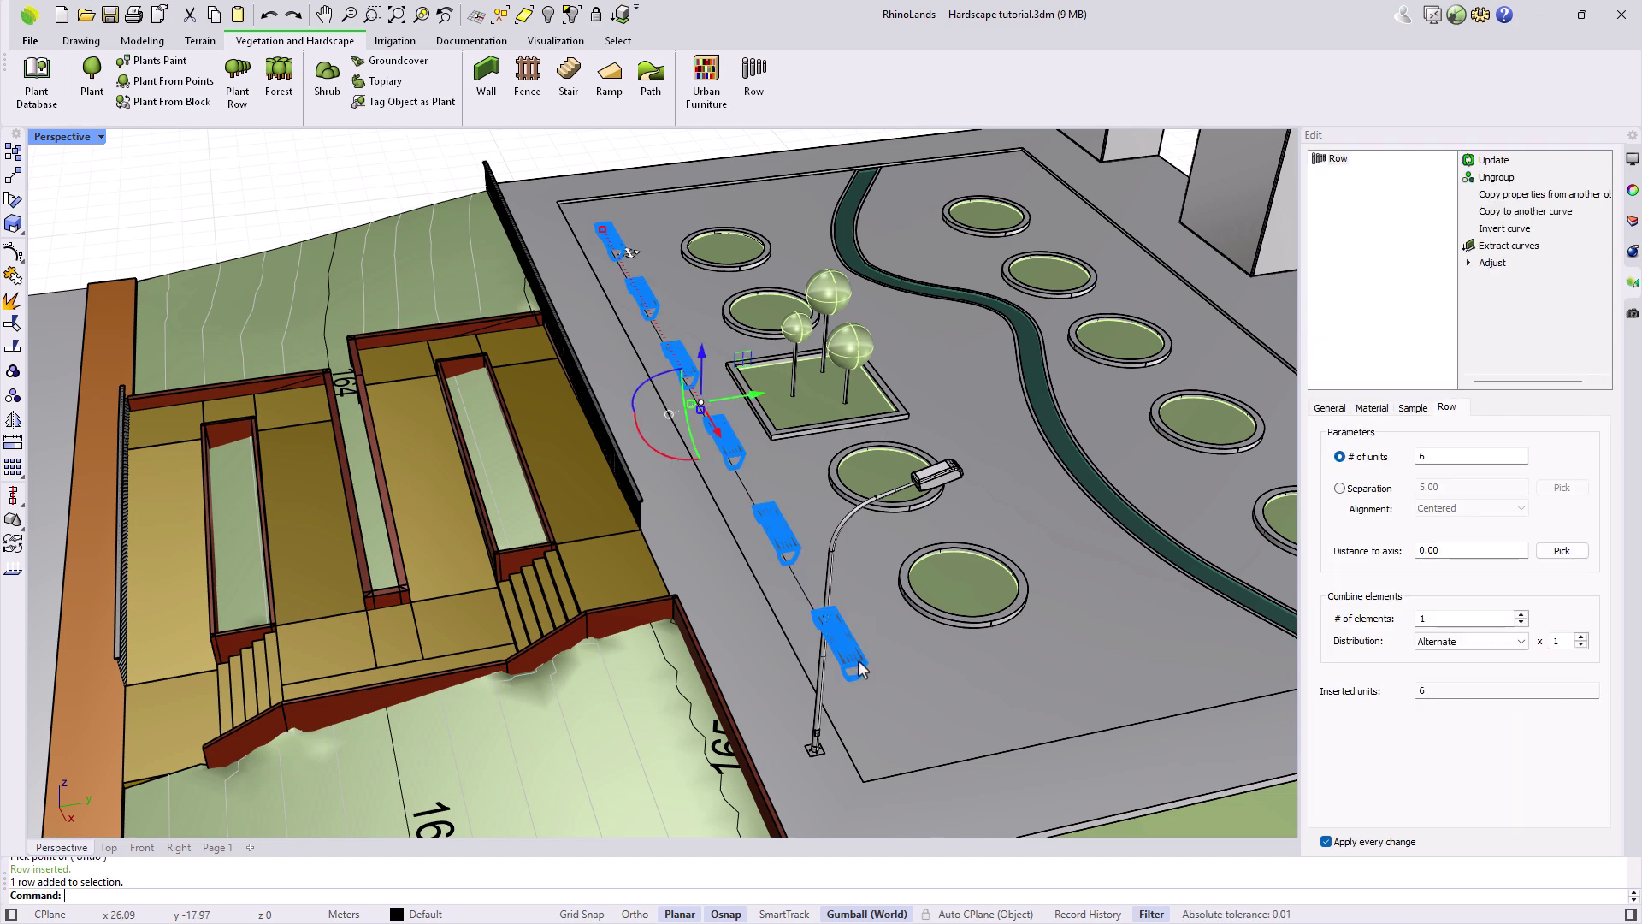
pyautogui.click(1339, 489)
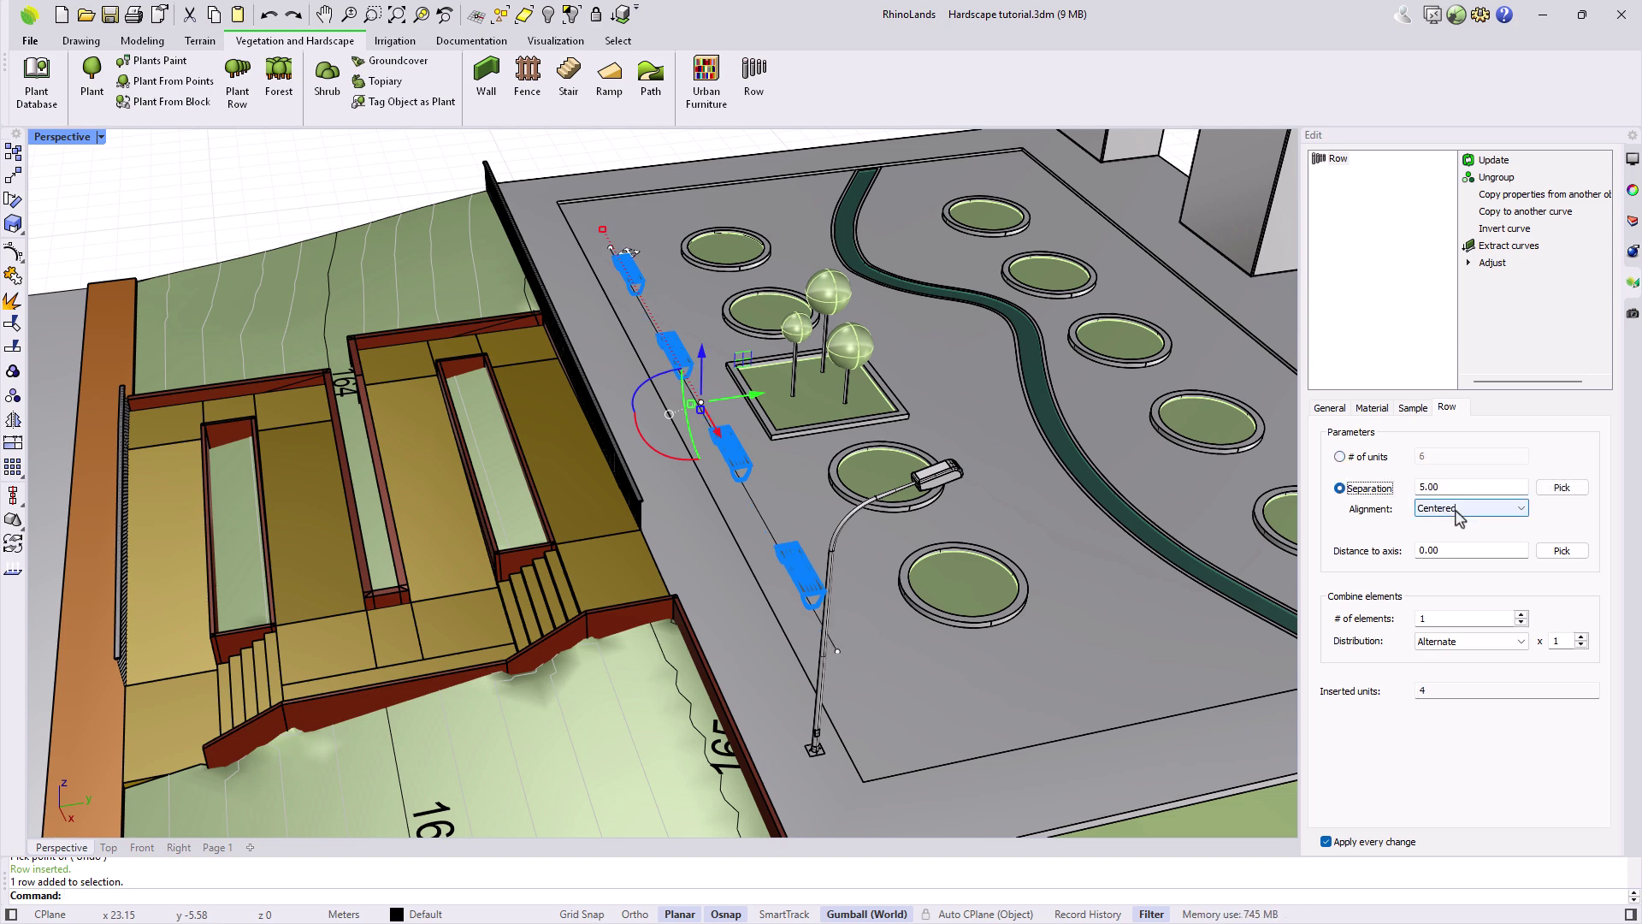
# Try the perpendicular-to-axis orientation on the bench row, and restore the tangent-to-axis orientation
pyautogui.click(1414, 411)
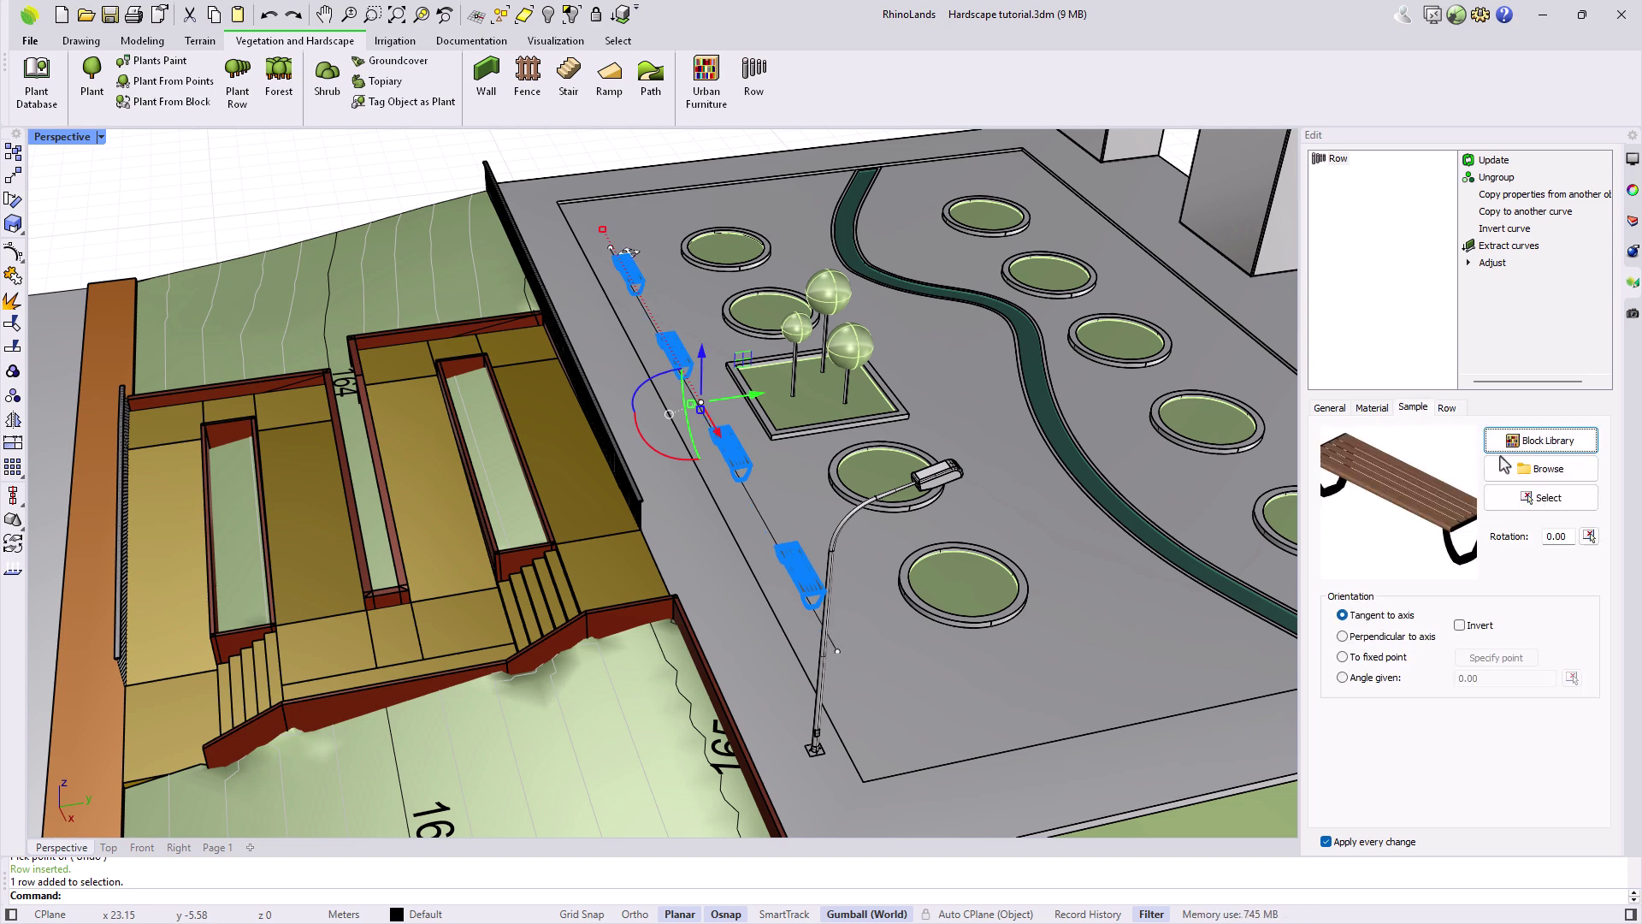
pyautogui.click(1342, 636)
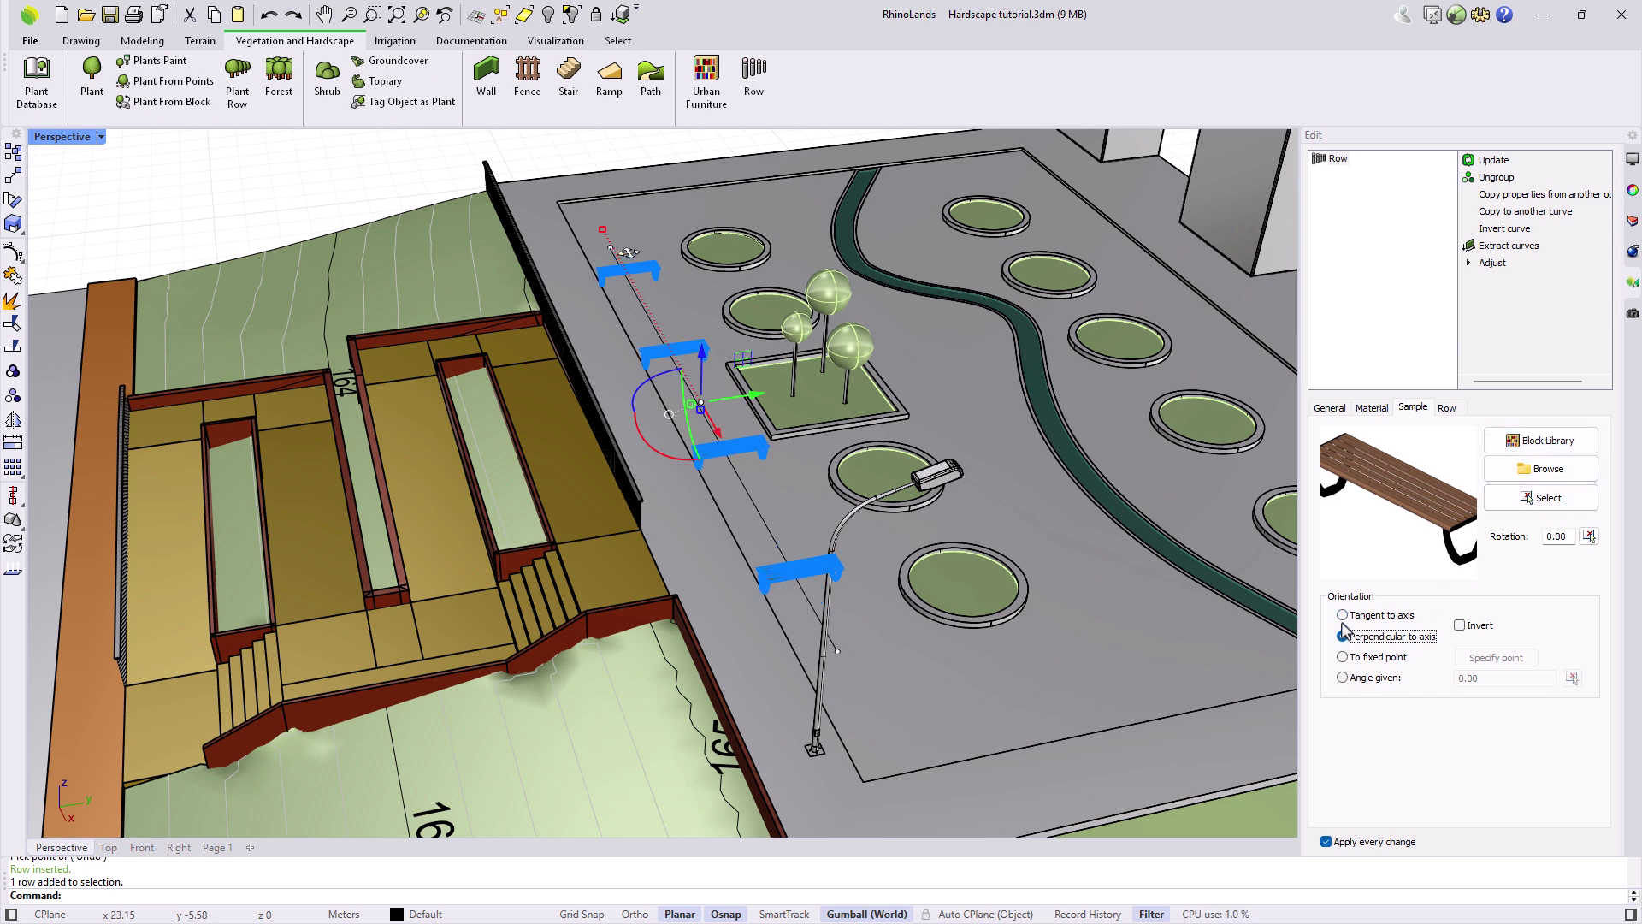
pyautogui.click(1343, 616)
# Set the row to combine 2 elements and replace the second with the Tomelloso wooden bin from the Bins category
pyautogui.click(1446, 411)
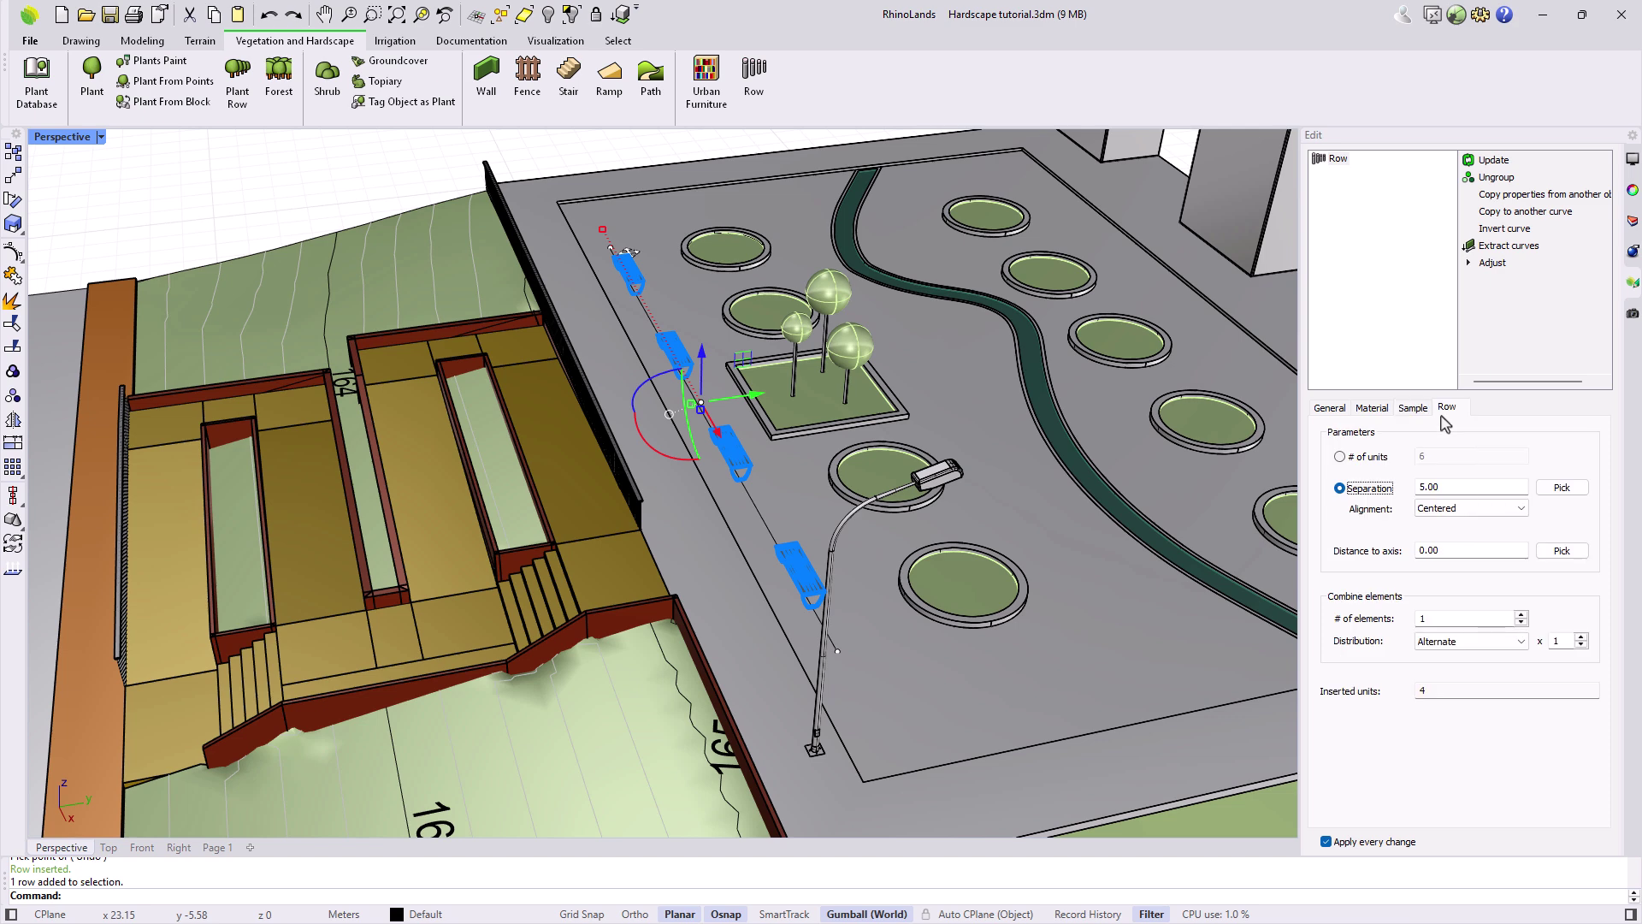
pyautogui.click(1521, 615)
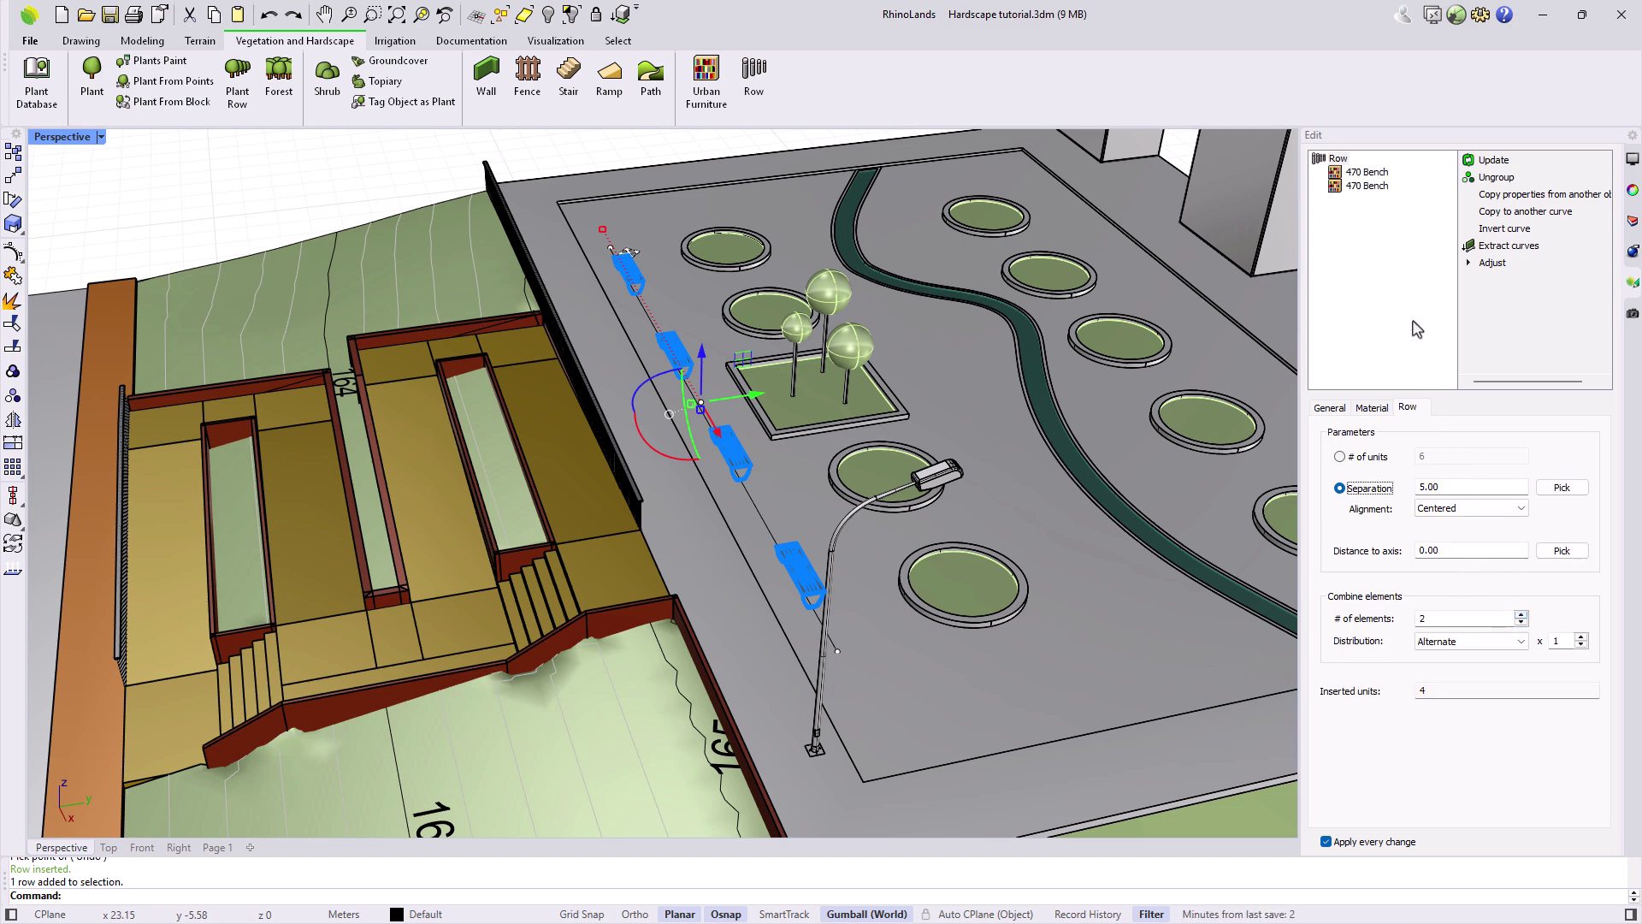
pyautogui.click(1367, 186)
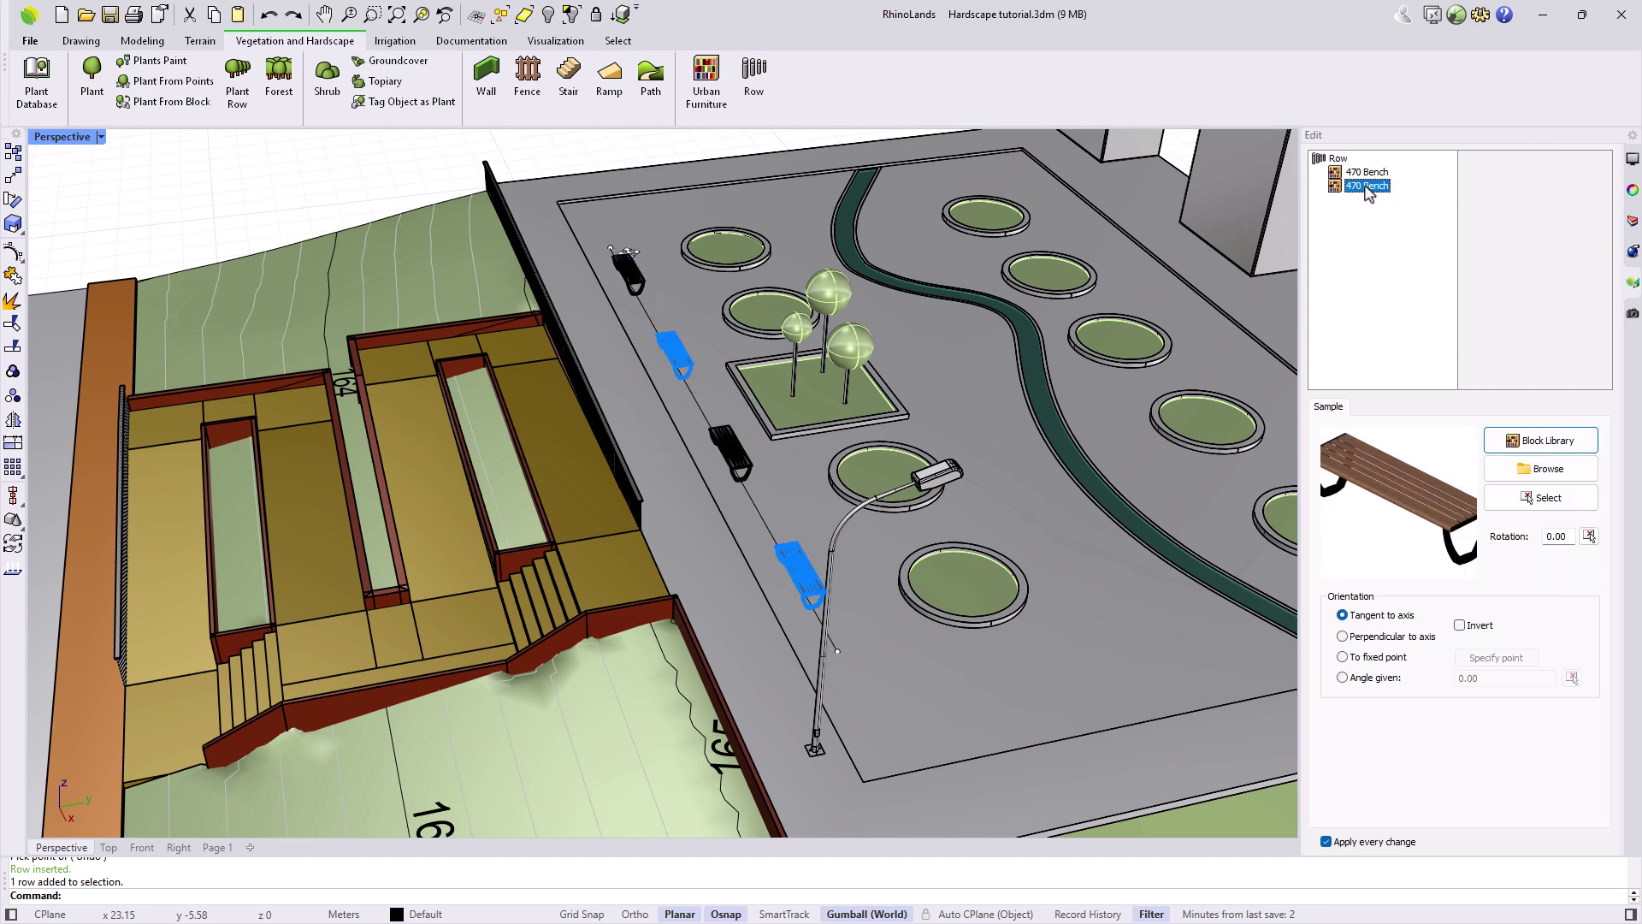
pyautogui.click(1535, 441)
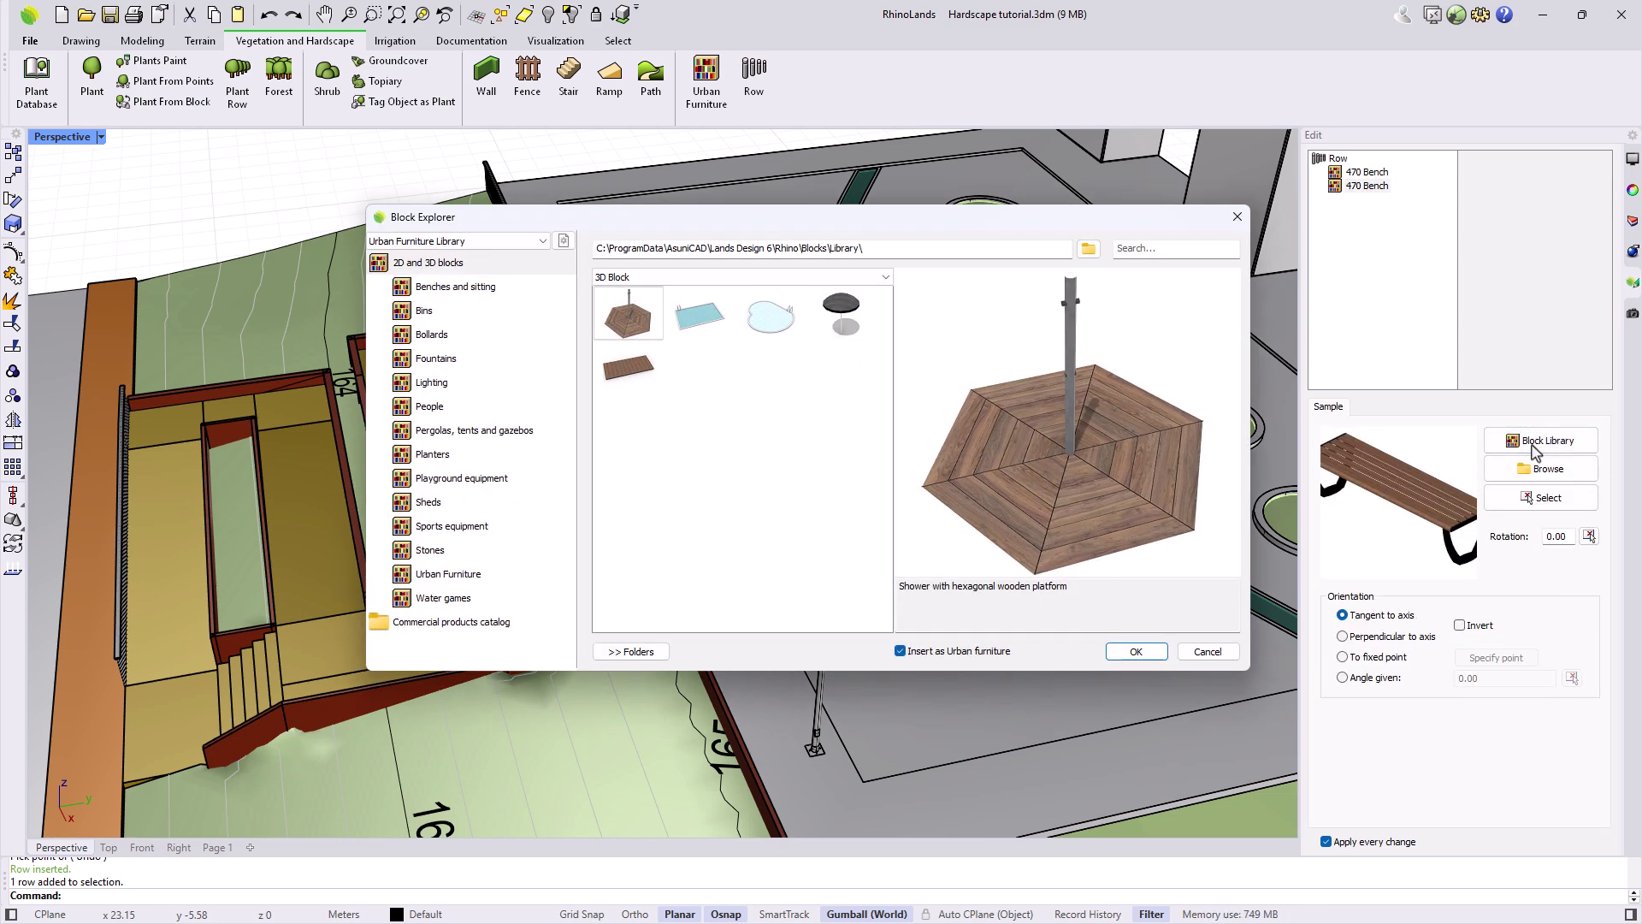
pyautogui.click(426, 315)
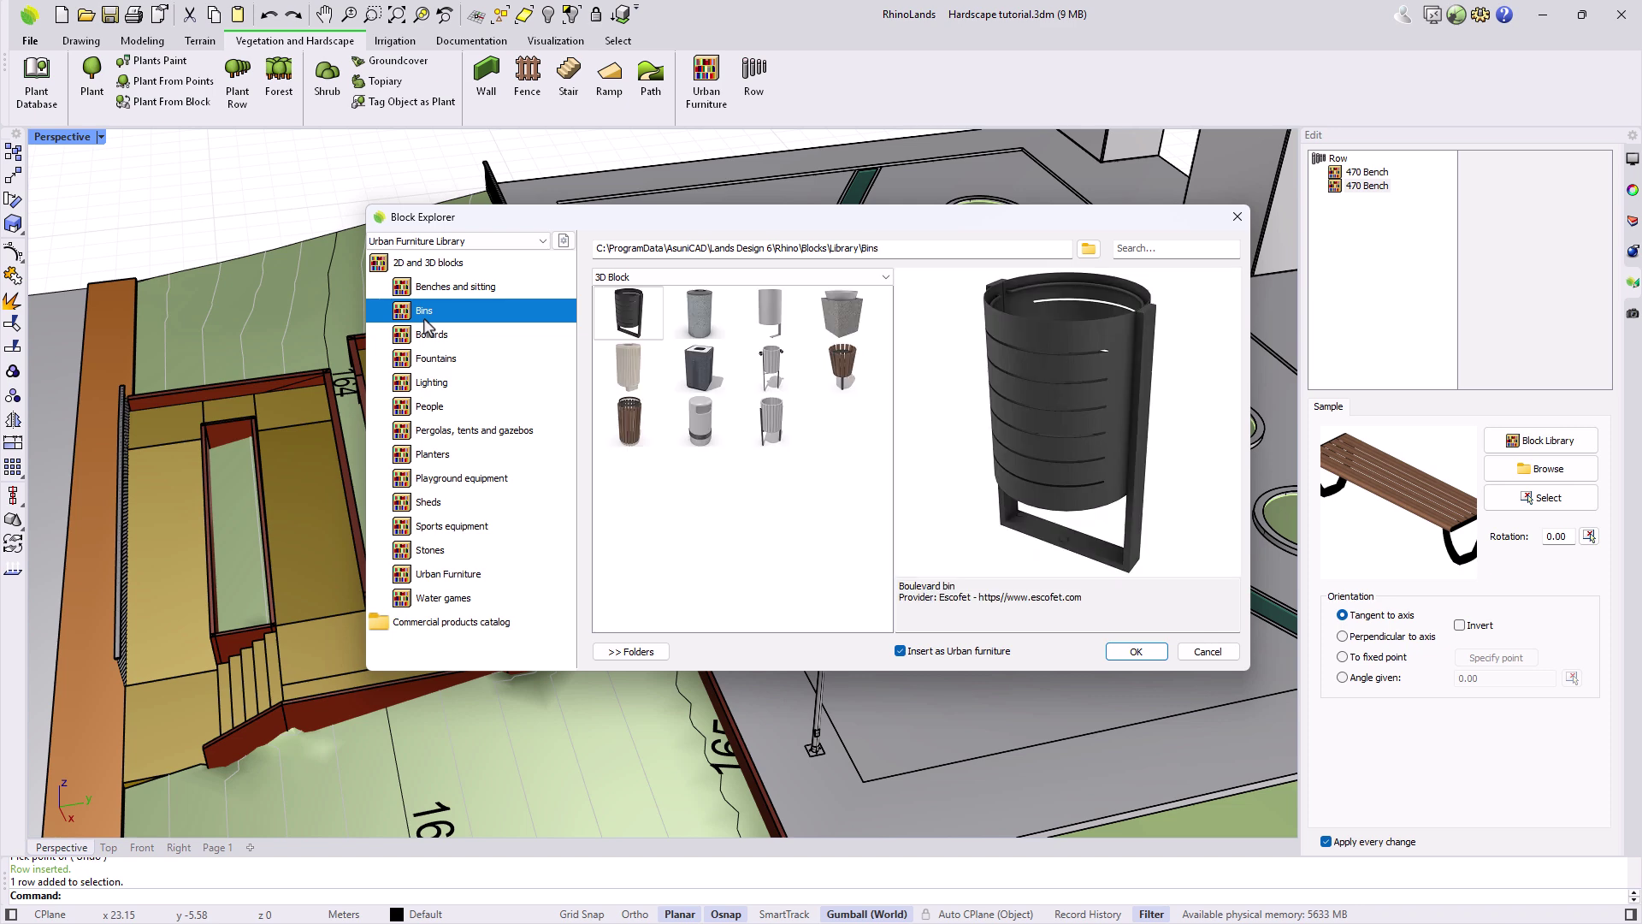
pyautogui.click(771, 419)
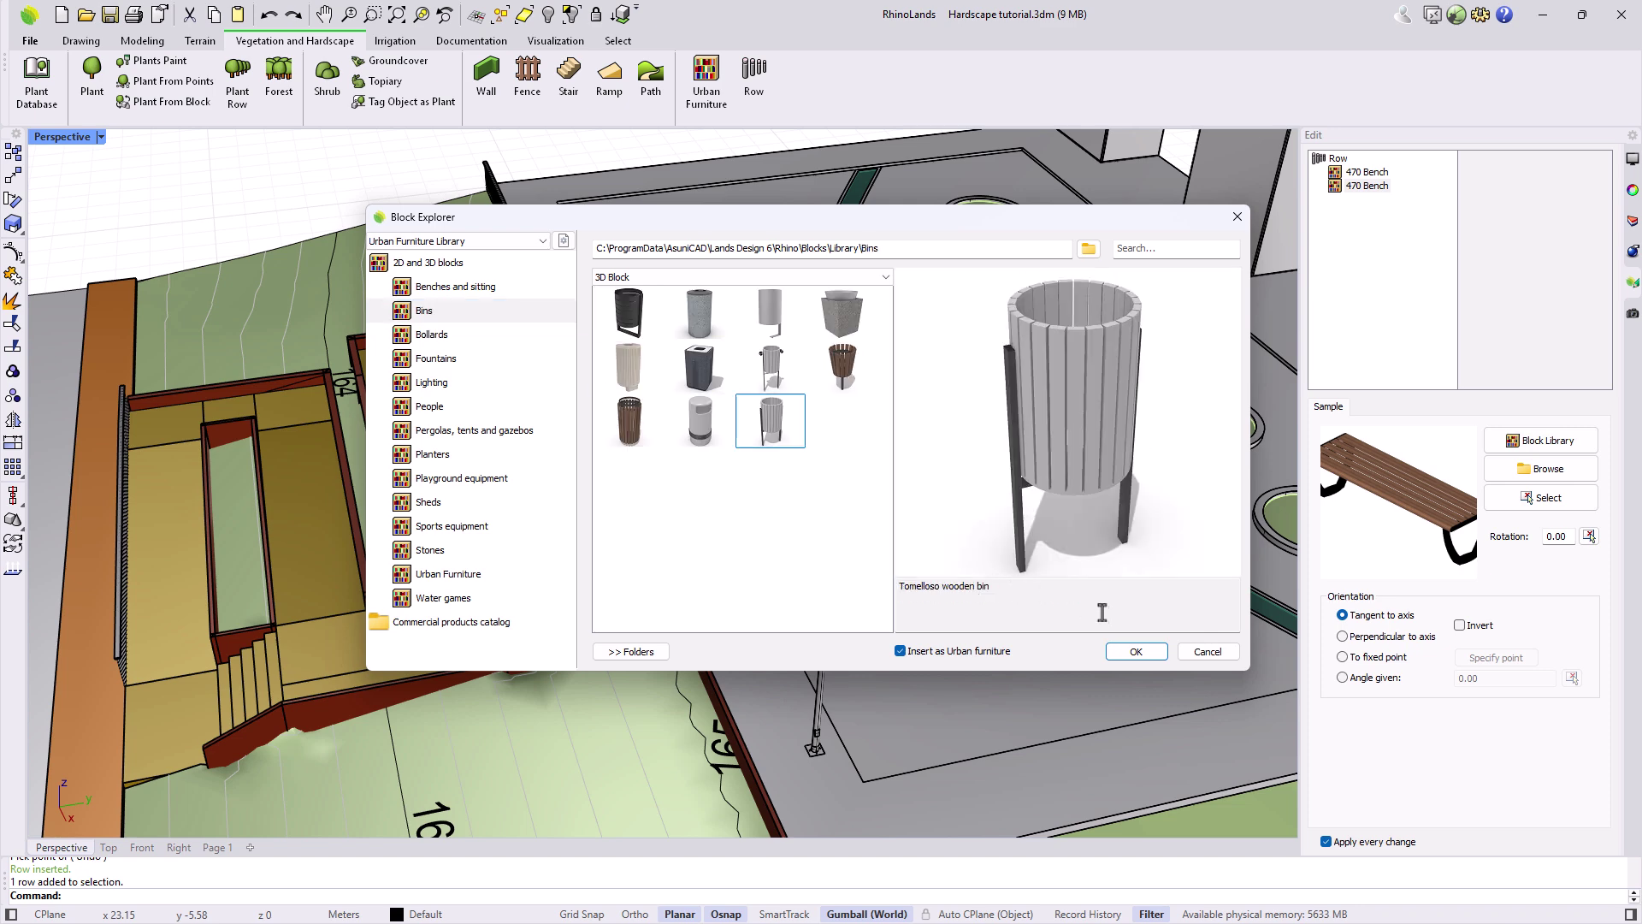
pyautogui.click(1124, 651)
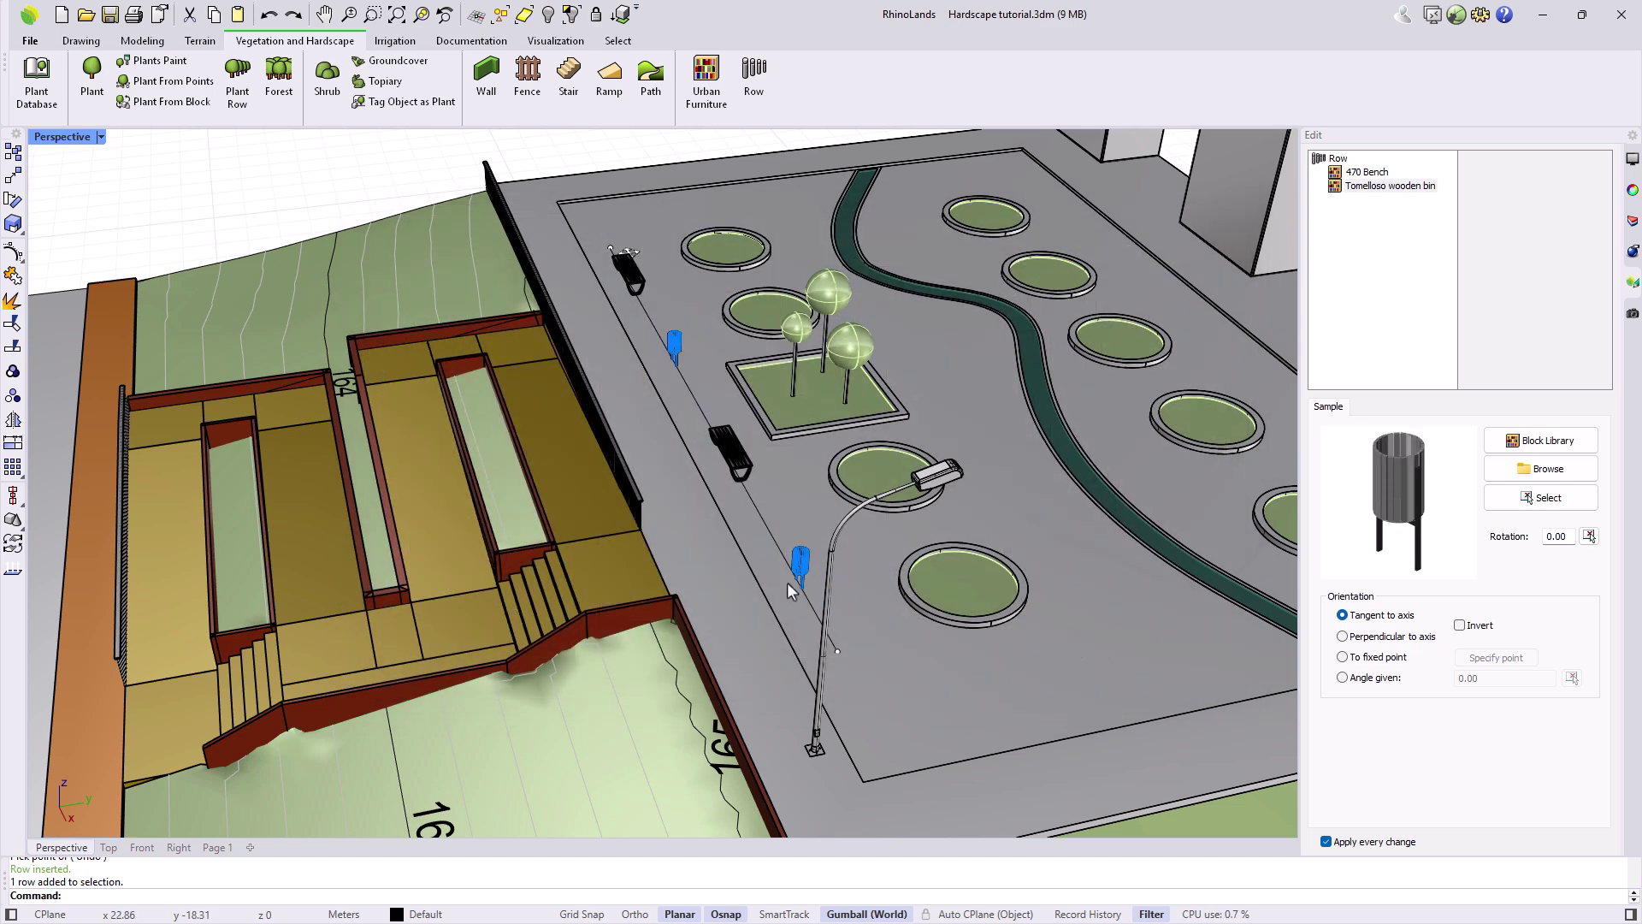
# Set the alternate distribution of the whole bench and bin row to a repetition of 3
pyautogui.click(1337, 160)
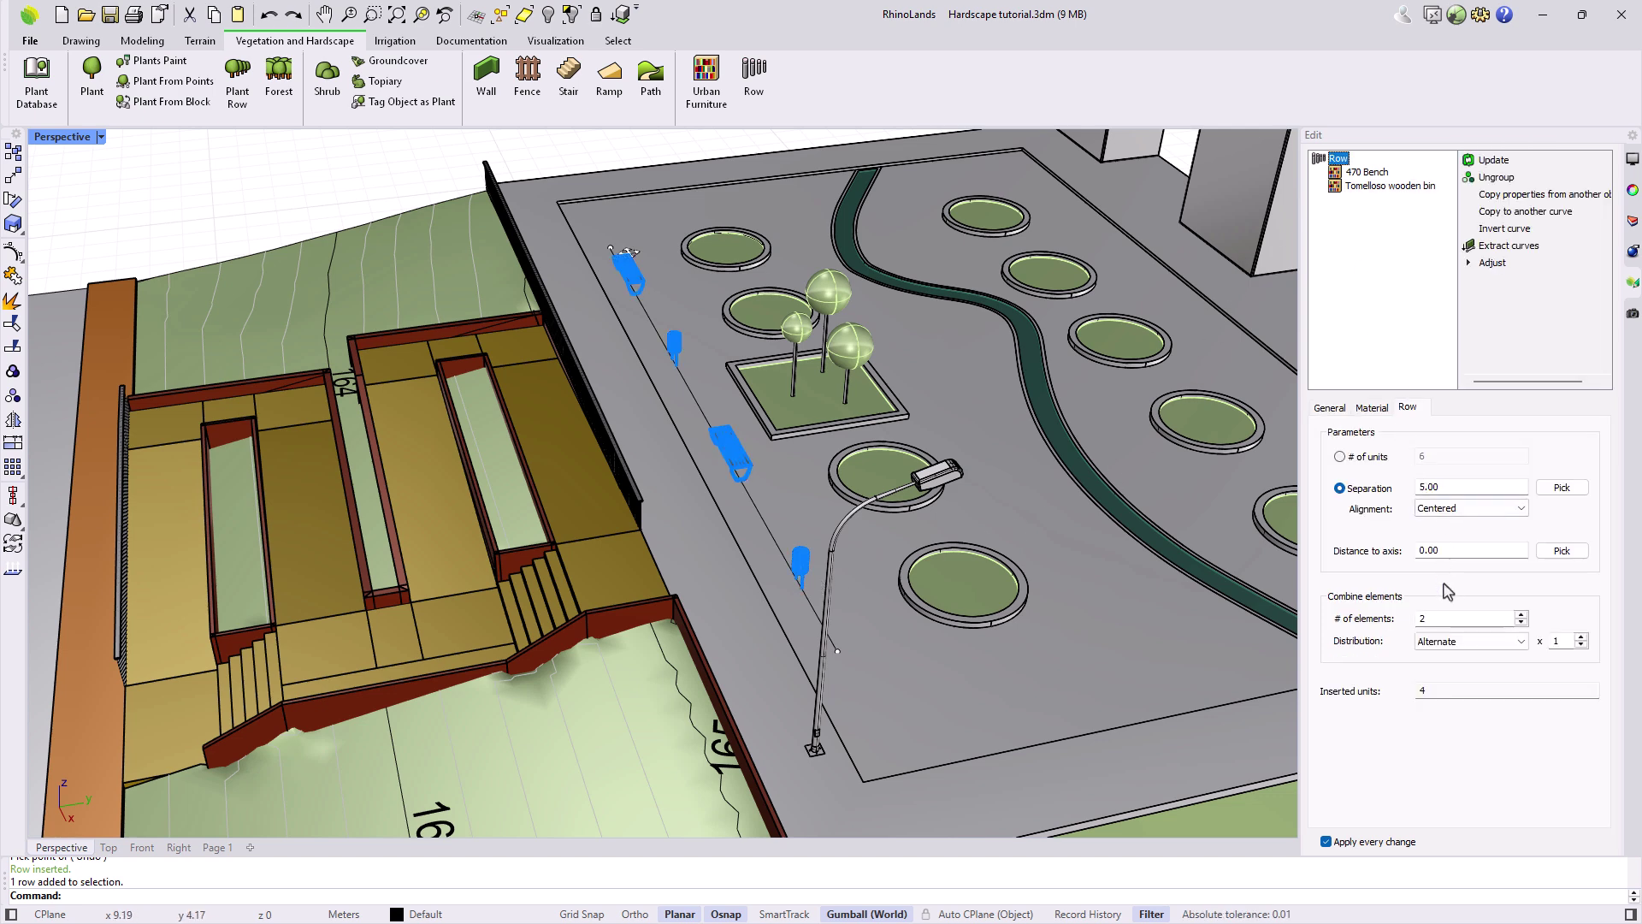
pyautogui.click(1580, 637)
pyautogui.click(1581, 637)
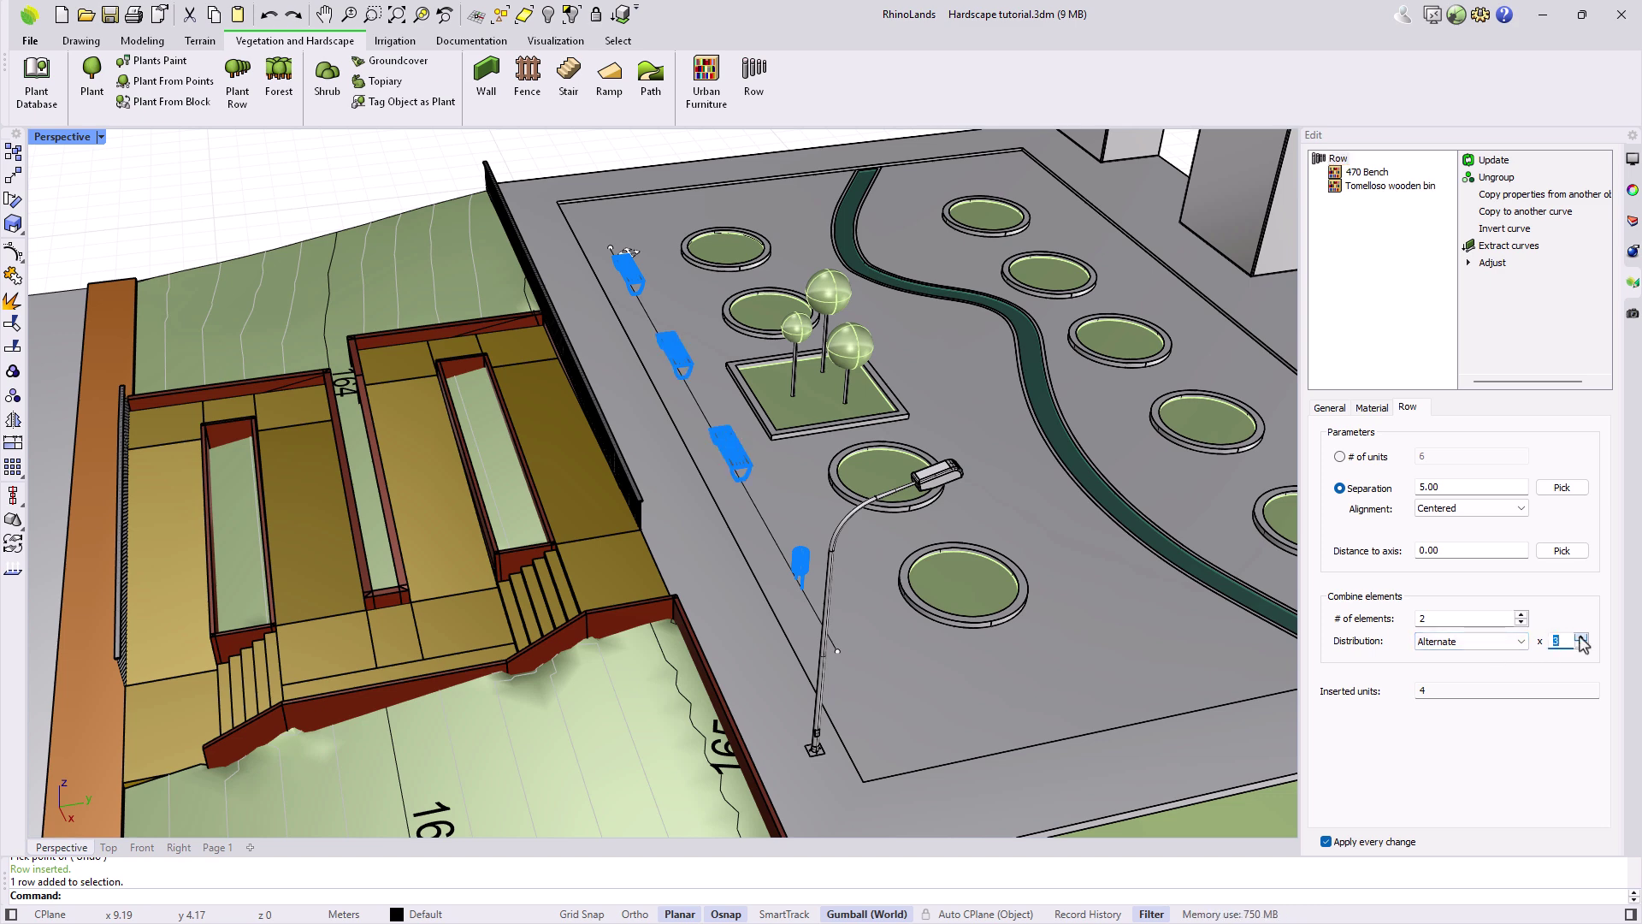
# Check the distribution options, reduce the row's number of combined elements to 1, and deselect the row
pyautogui.click(1506, 642)
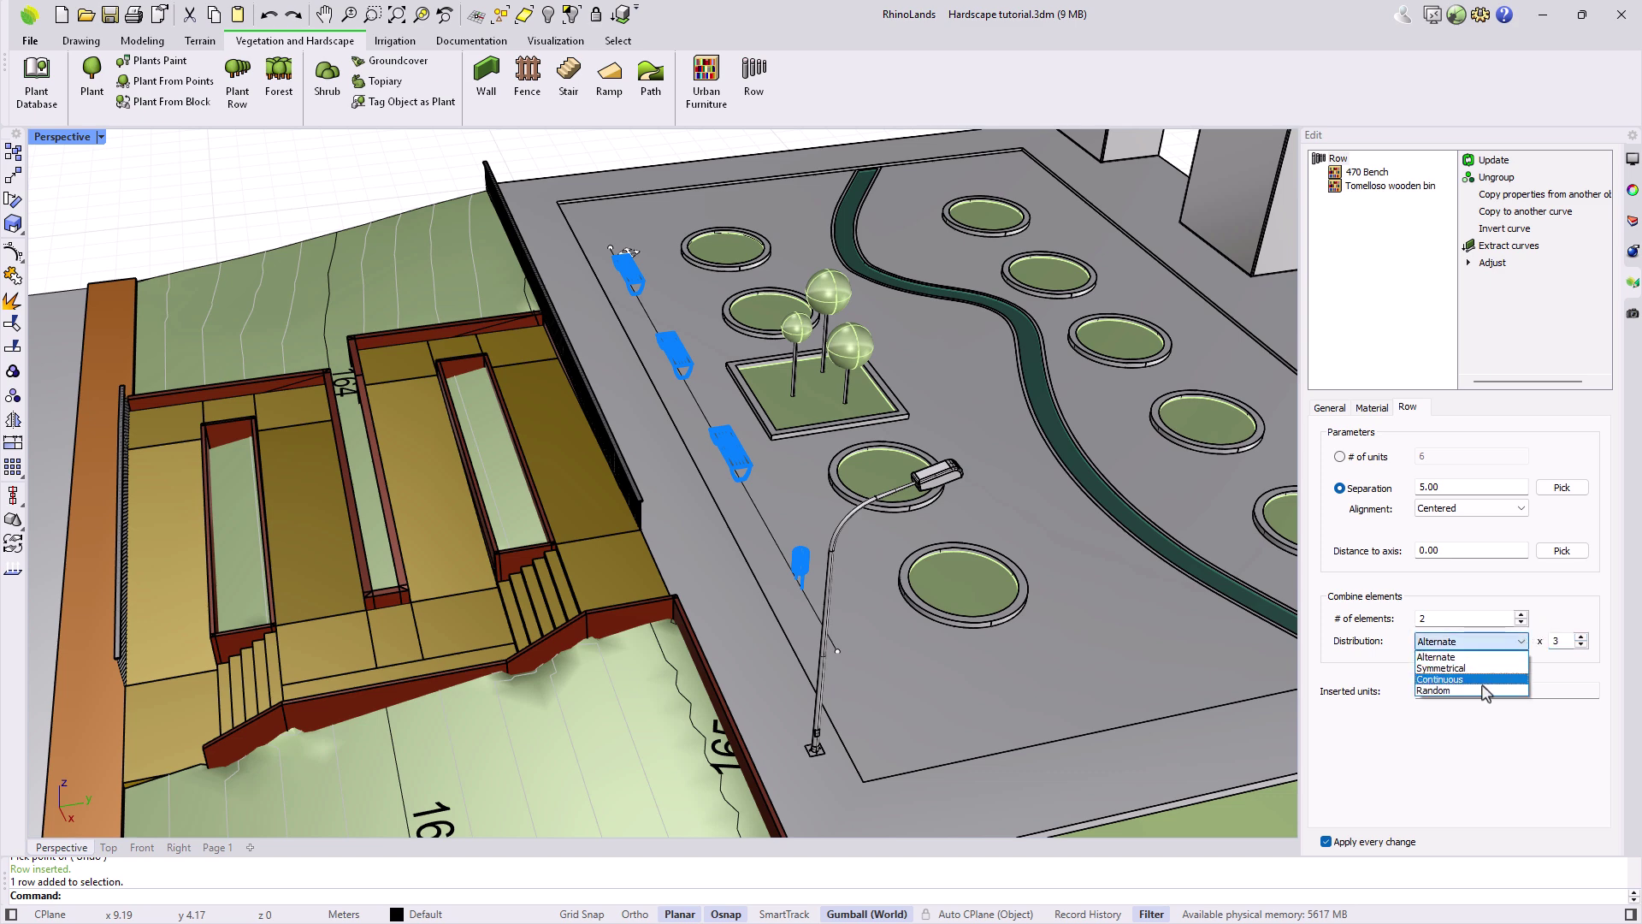
pyautogui.click(1514, 643)
pyautogui.click(1521, 622)
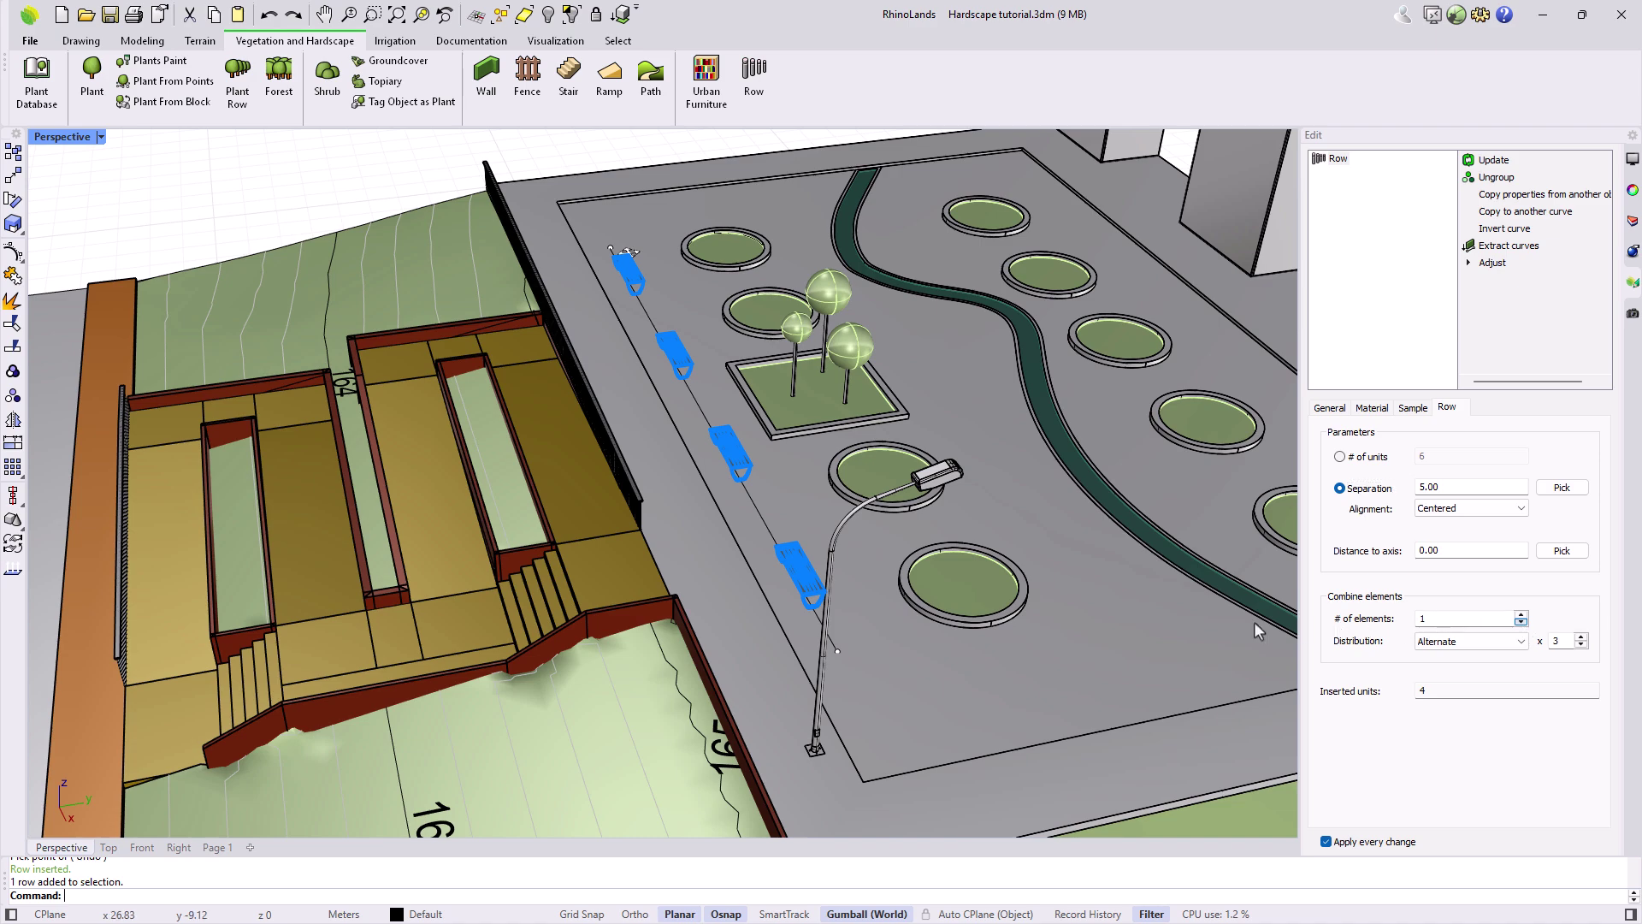
pyautogui.click(913, 688)
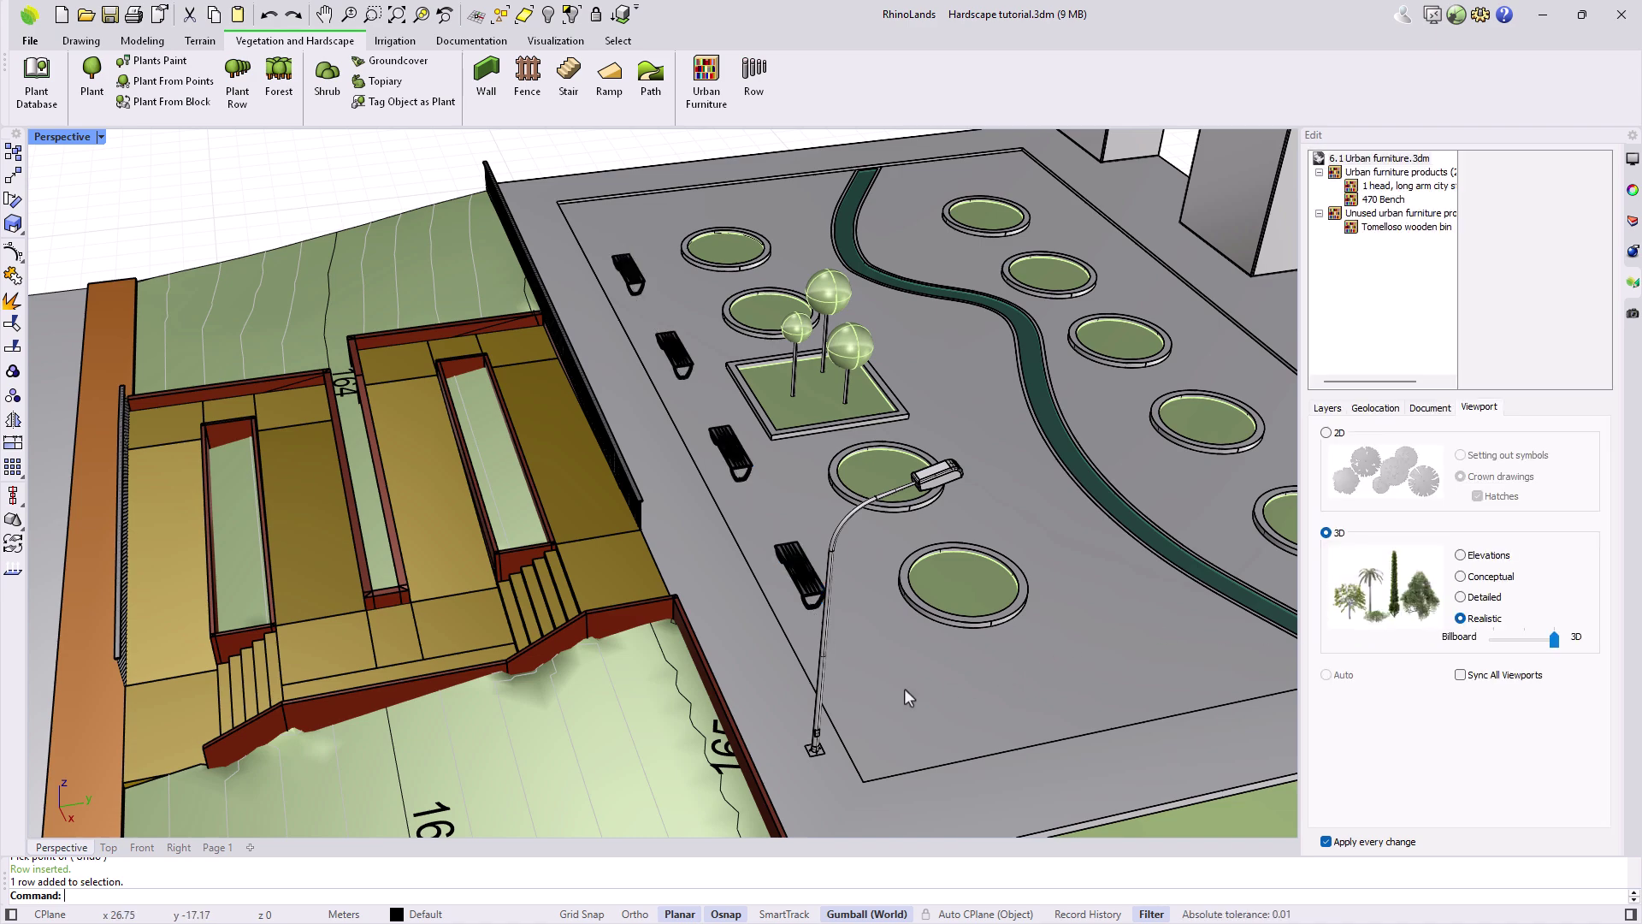
pyautogui.scroll(-5, 712, 703)
pyautogui.moveTo(690, 726); pyautogui.dragTo(829, 661, button='right')
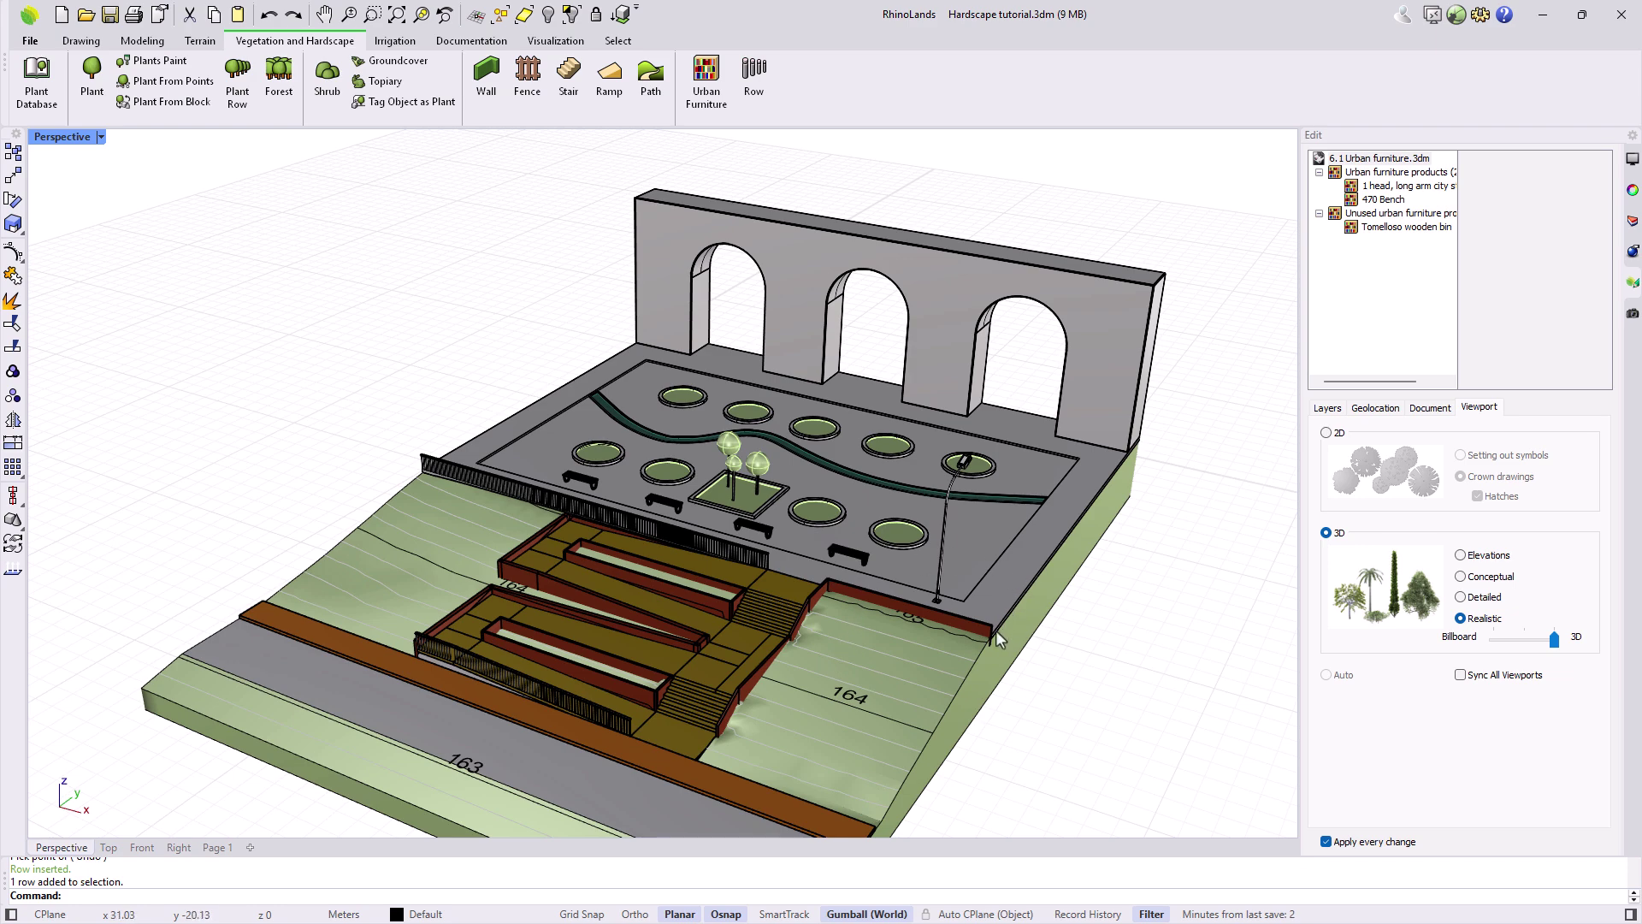
pyautogui.scroll(3, 1001, 633)
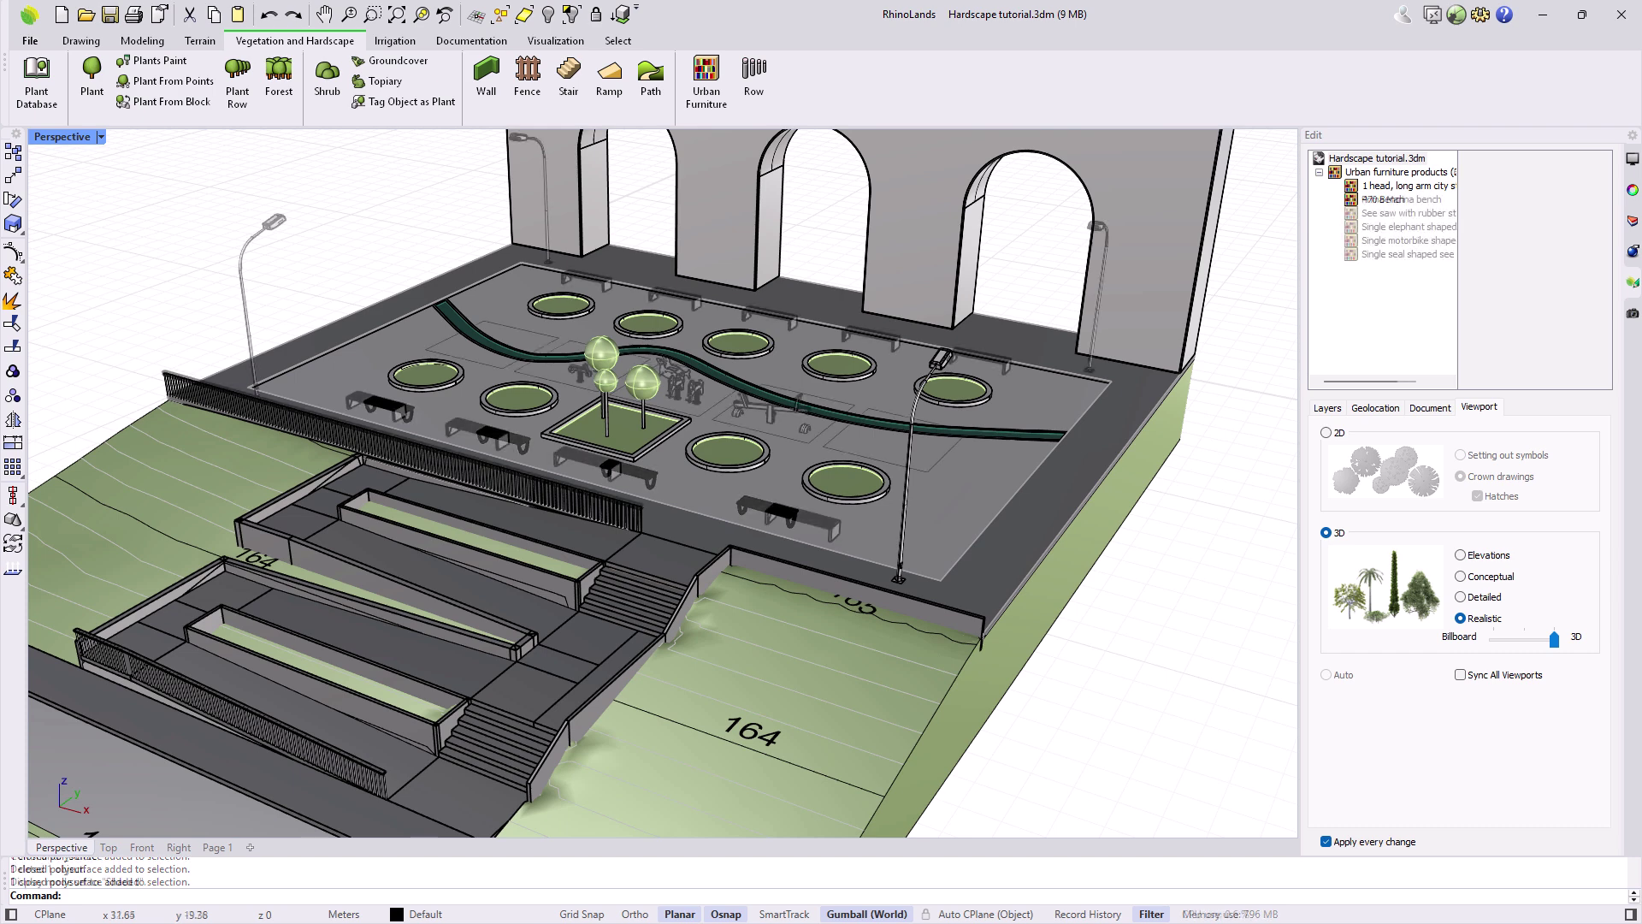
pyautogui.press('Delete')
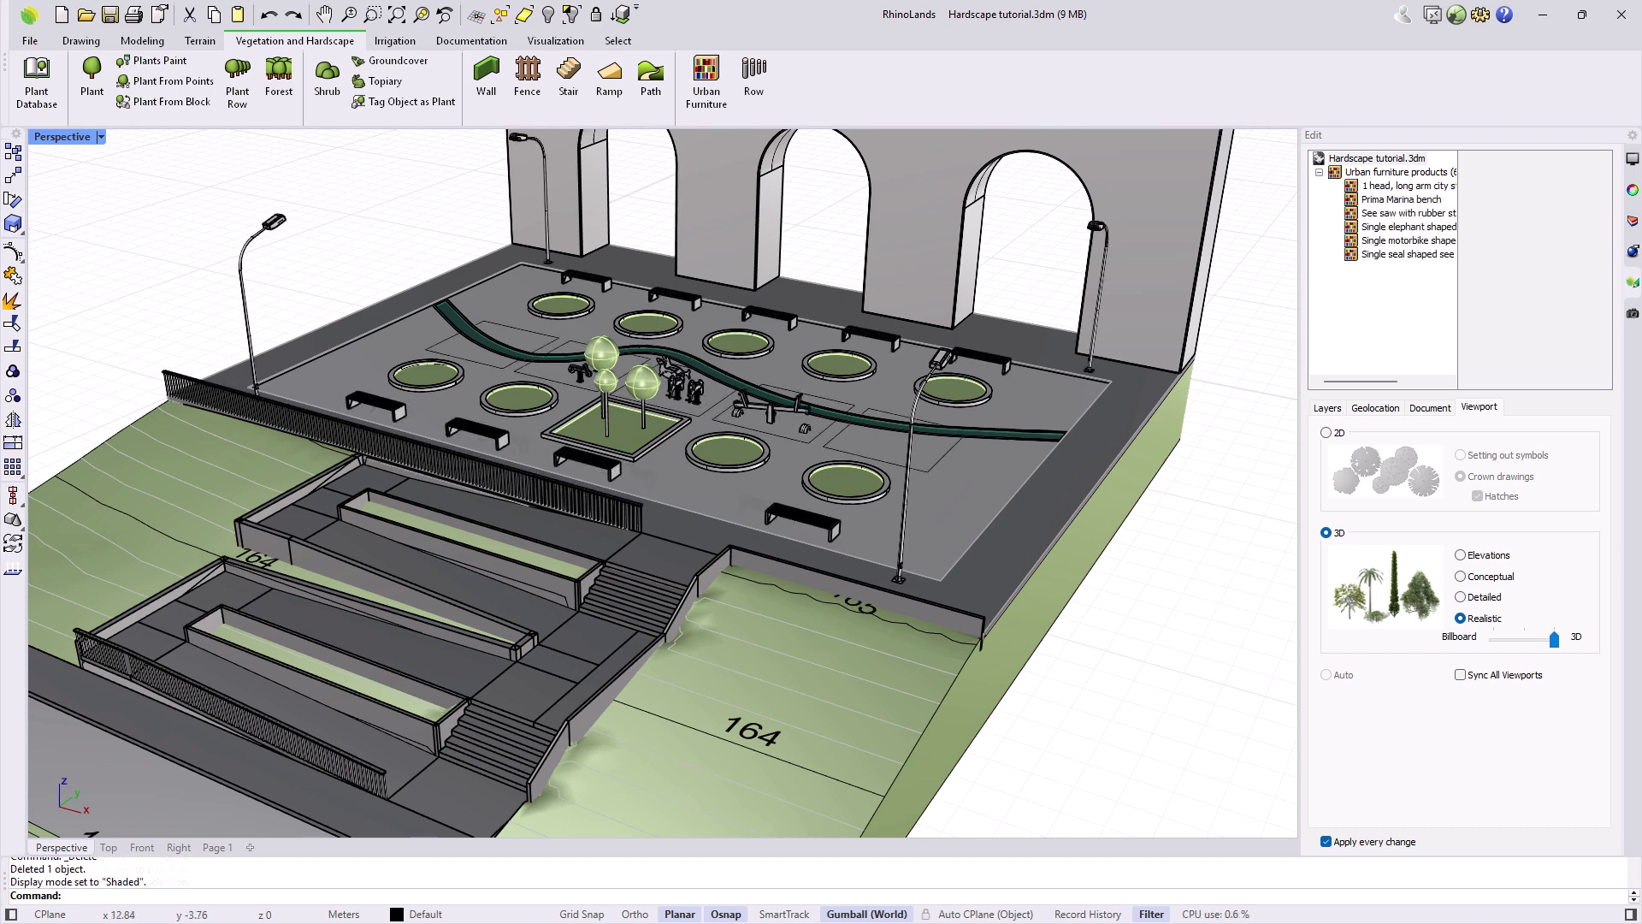